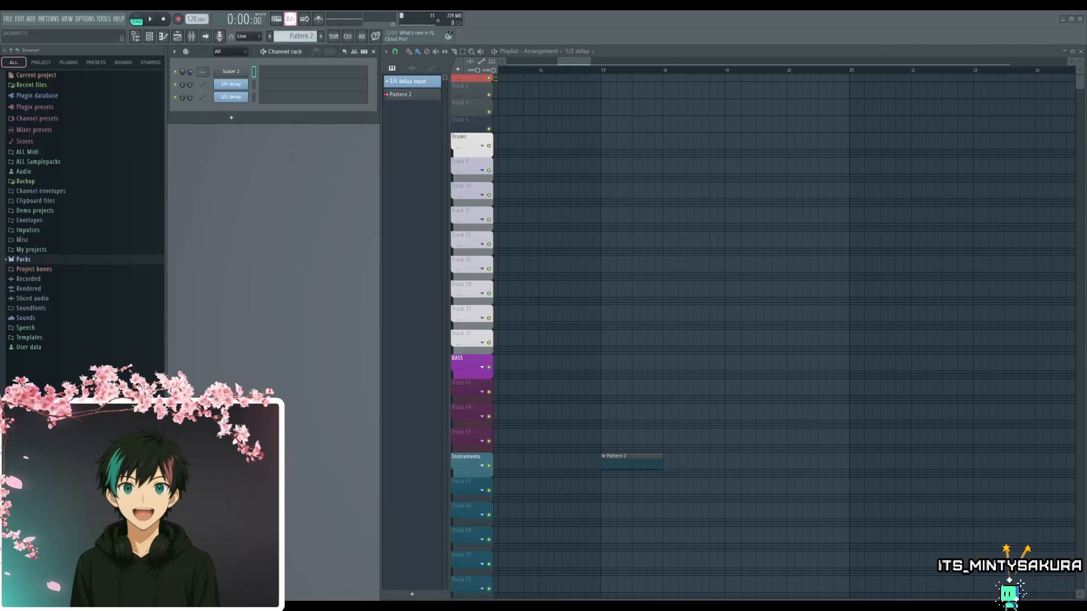
- Add a Sytrus channel to the channel rack, load its Bellarina preset, and close the synth's editor
{"action": "left_click", "coordinate": [233, 335]}
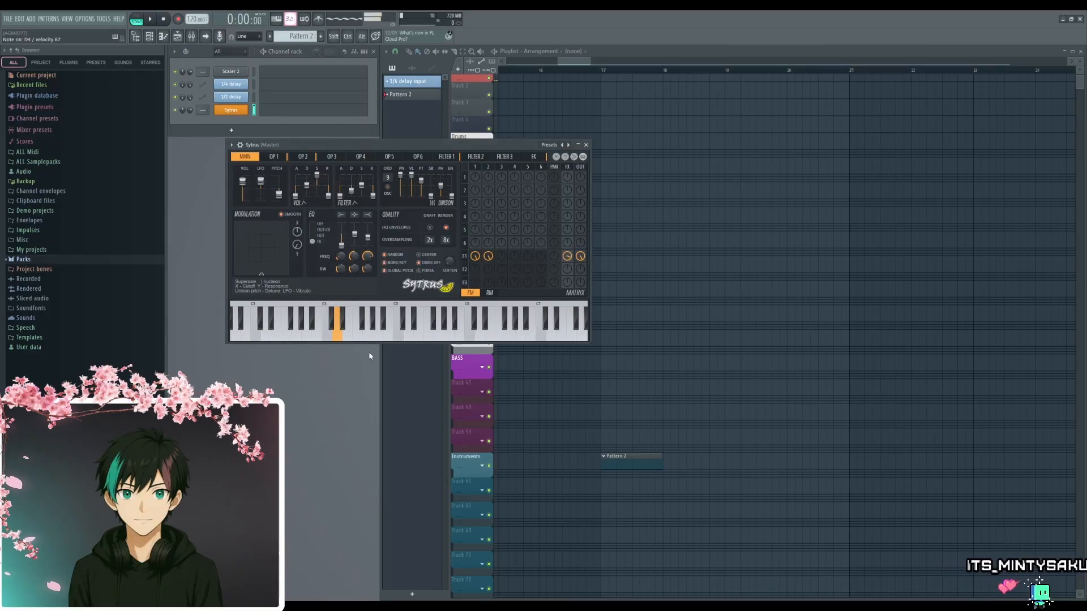
{"action": "left_click", "coordinate": [572, 146]}
{"action": "left_click", "coordinate": [573, 146]}
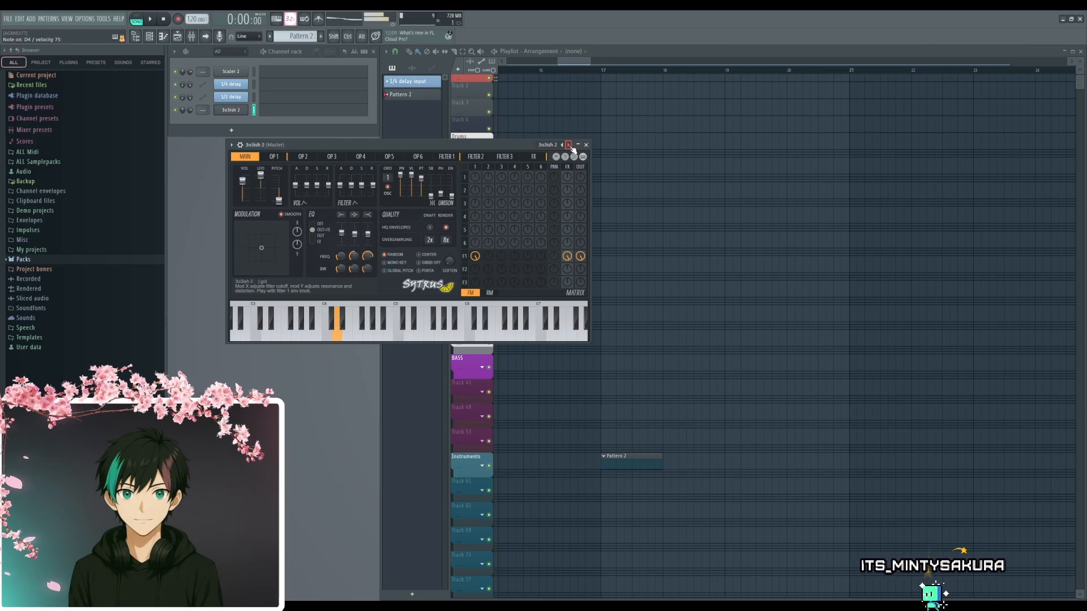
{"action": "left_click", "coordinate": [570, 146]}
{"action": "left_click", "coordinate": [569, 146]}
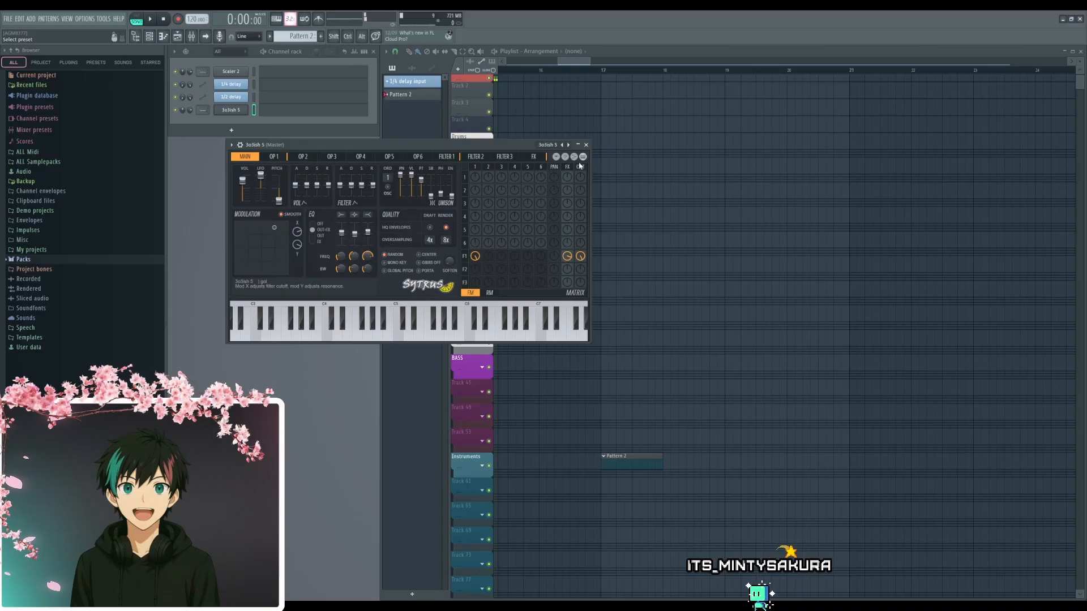
{"action": "left_click", "coordinate": [636, 170]}
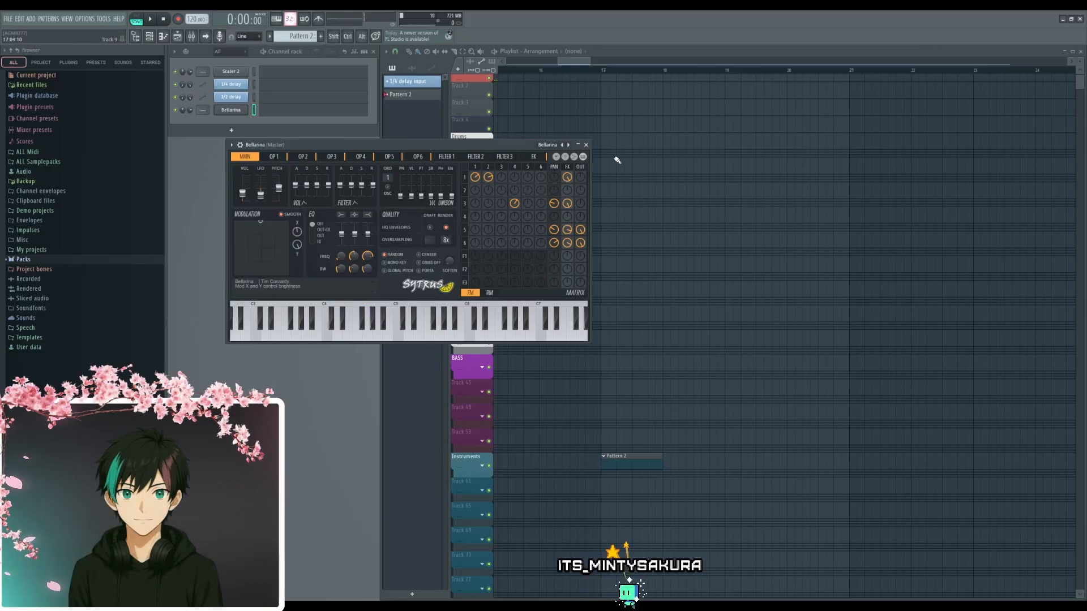
{"action": "left_click", "coordinate": [586, 145]}
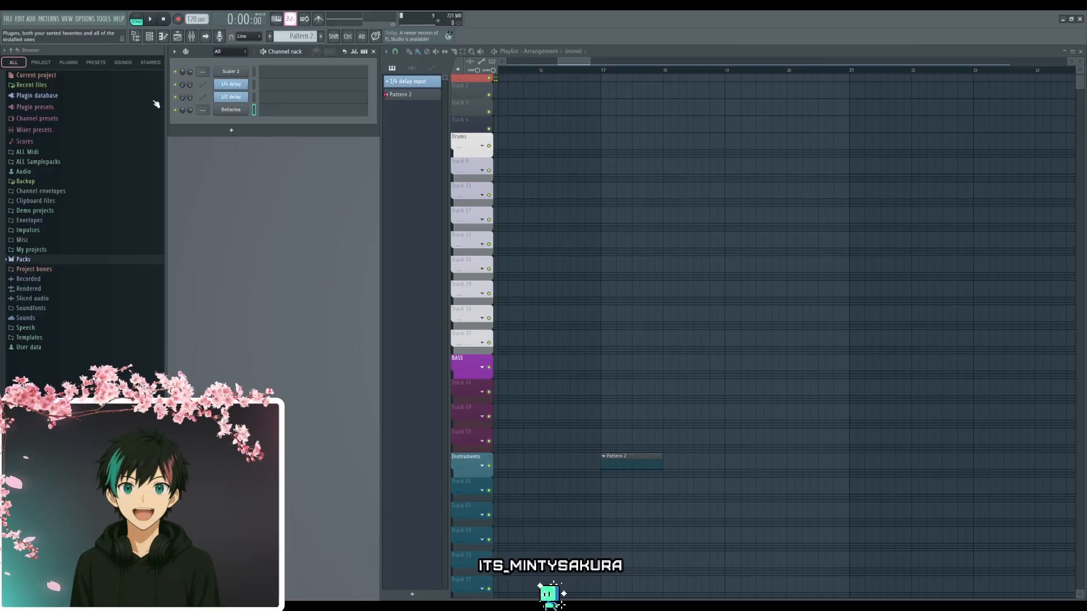
- Open Pattern 2 from the Instruments track in the piano roll and dump the recently played notes into it
{"action": "scroll", "coordinate": [519, 359], "scroll_direction": "down", "scroll_amount": 3}
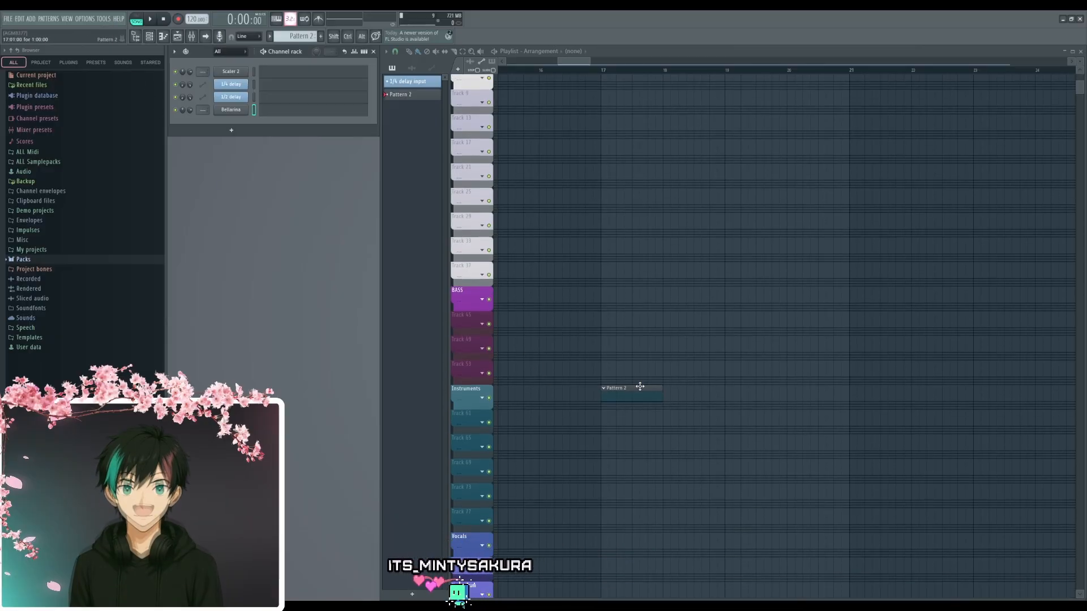
{"action": "double_click", "coordinate": [638, 390]}
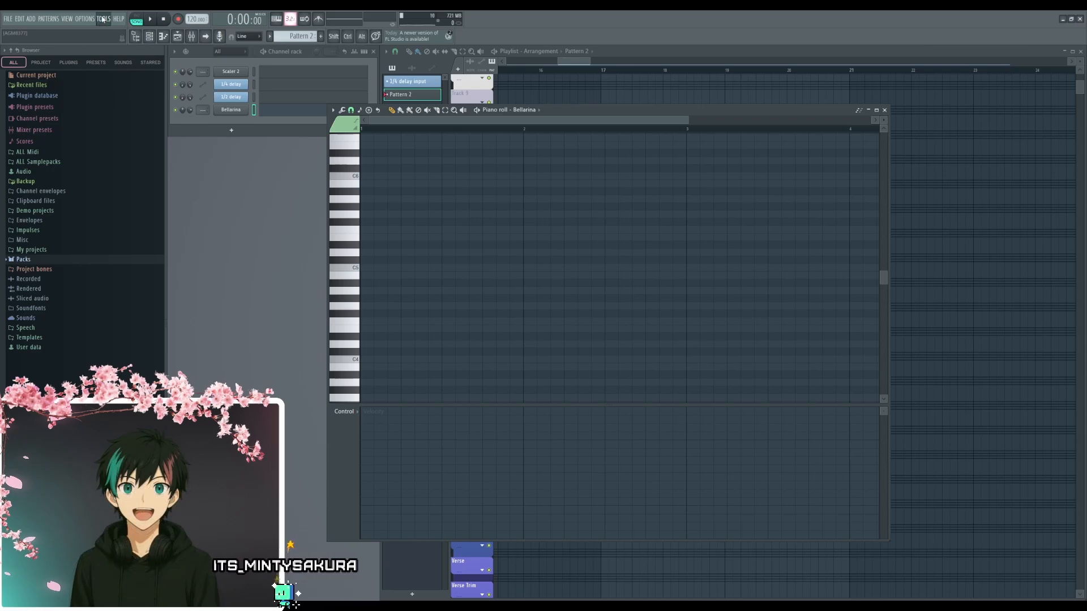
{"action": "left_click", "coordinate": [203, 148]}
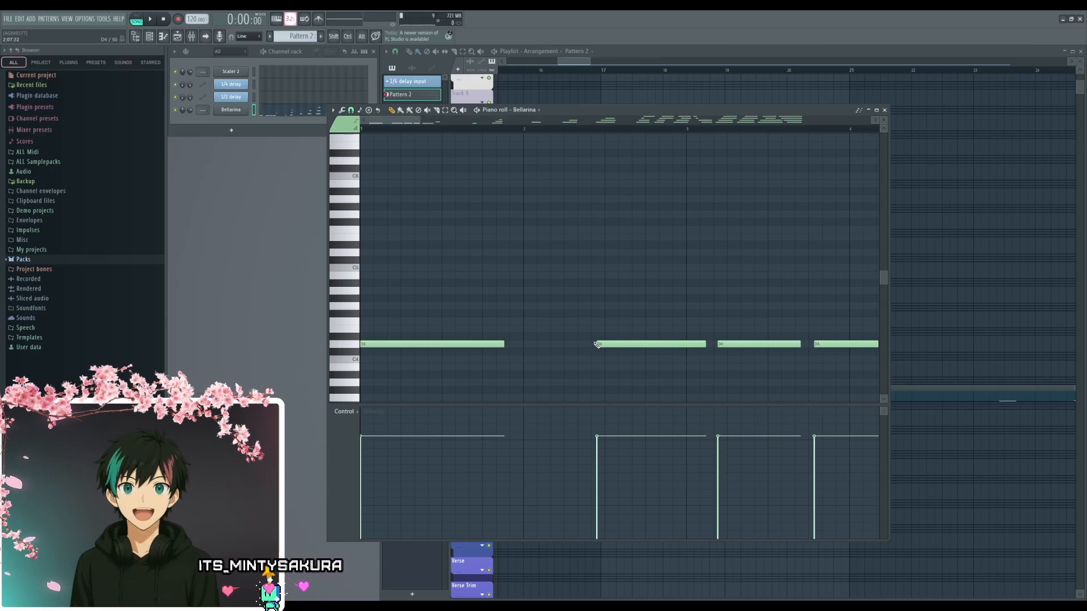
- Play Pattern 2 and examine the captured chord notes from bar 17 onward in the piano roll
{"action": "scroll", "coordinate": [597, 345], "scroll_direction": "down", "scroll_amount": 8}
{"action": "scroll", "coordinate": [692, 366], "scroll_direction": "up", "scroll_amount": 3}
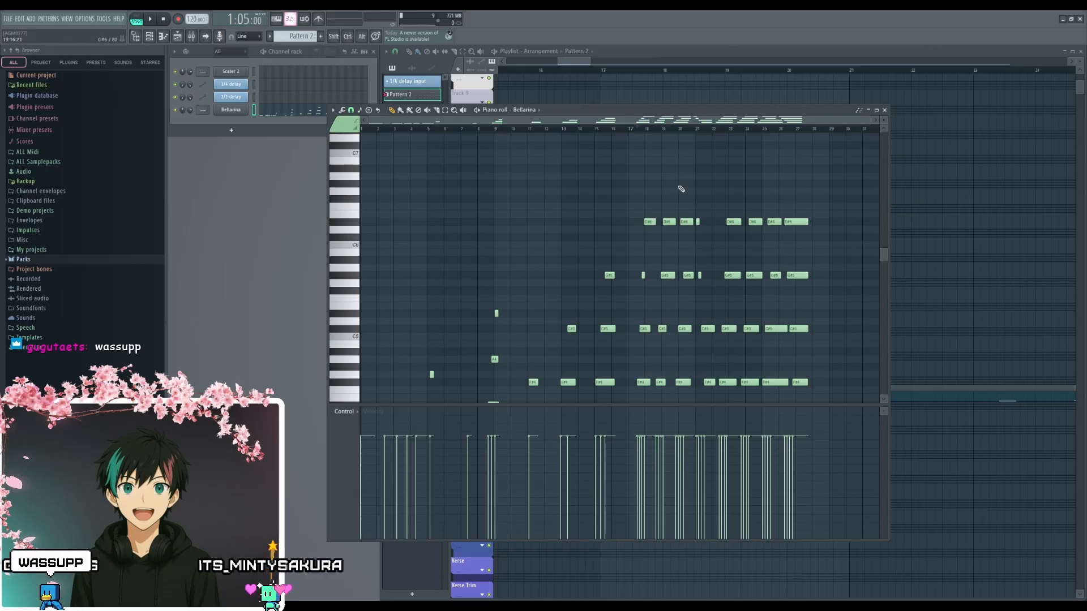
{"action": "scroll", "coordinate": [668, 255], "scroll_direction": "up", "scroll_amount": 6}
{"action": "key", "text": "space"}
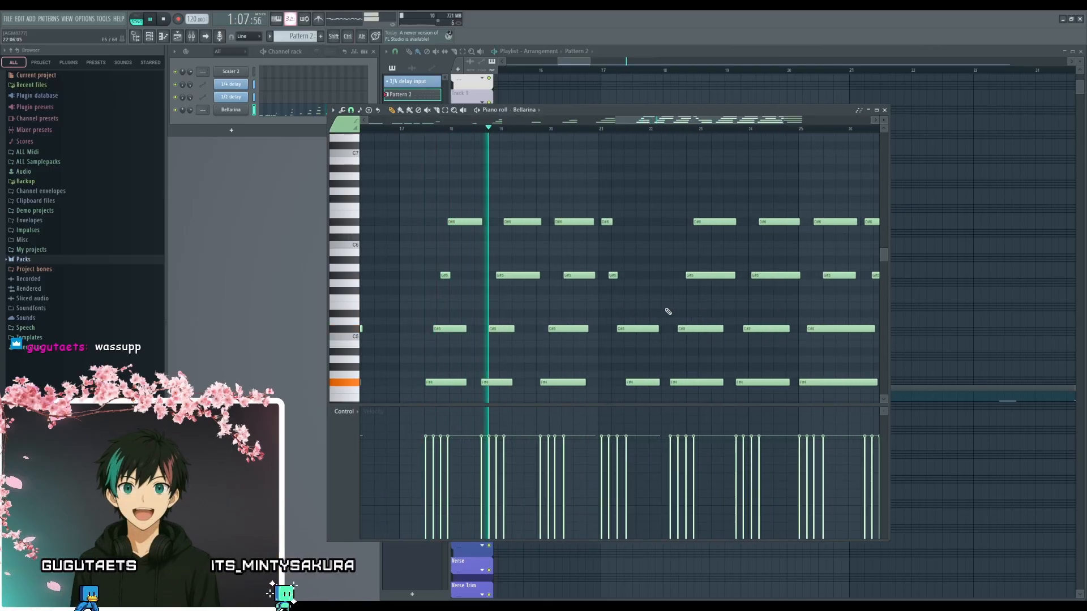
{"action": "left_click_drag", "start_coordinate": [668, 312], "coordinate": [640, 274]}
{"action": "scroll", "coordinate": [638, 298], "scroll_direction": "down", "scroll_amount": 3}
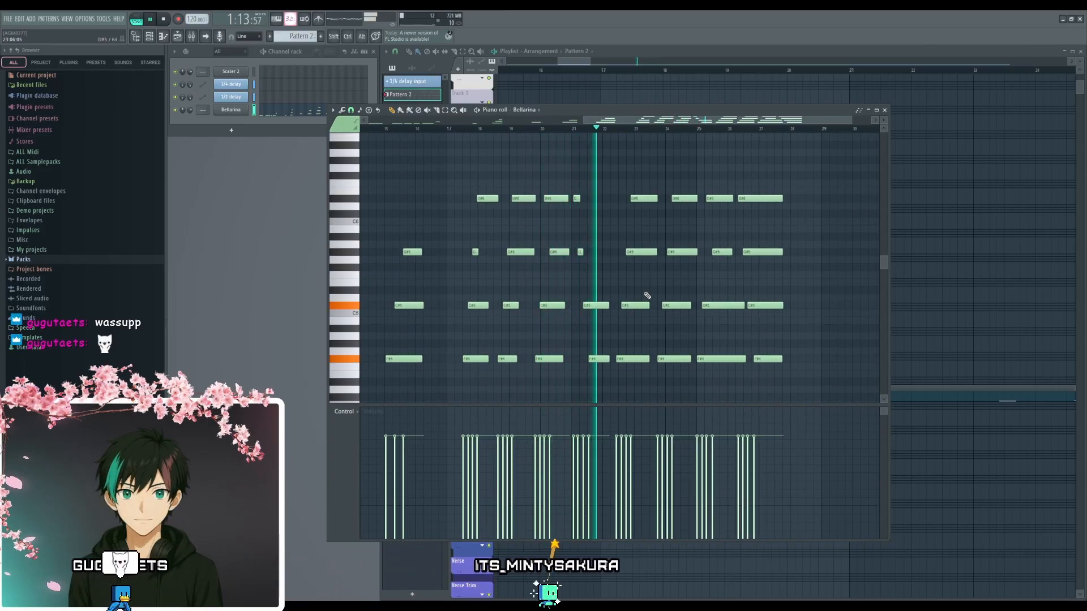
{"action": "scroll", "coordinate": [635, 294], "scroll_direction": "up", "scroll_amount": 1}
{"action": "scroll", "coordinate": [587, 294], "scroll_direction": "up", "scroll_amount": 3}
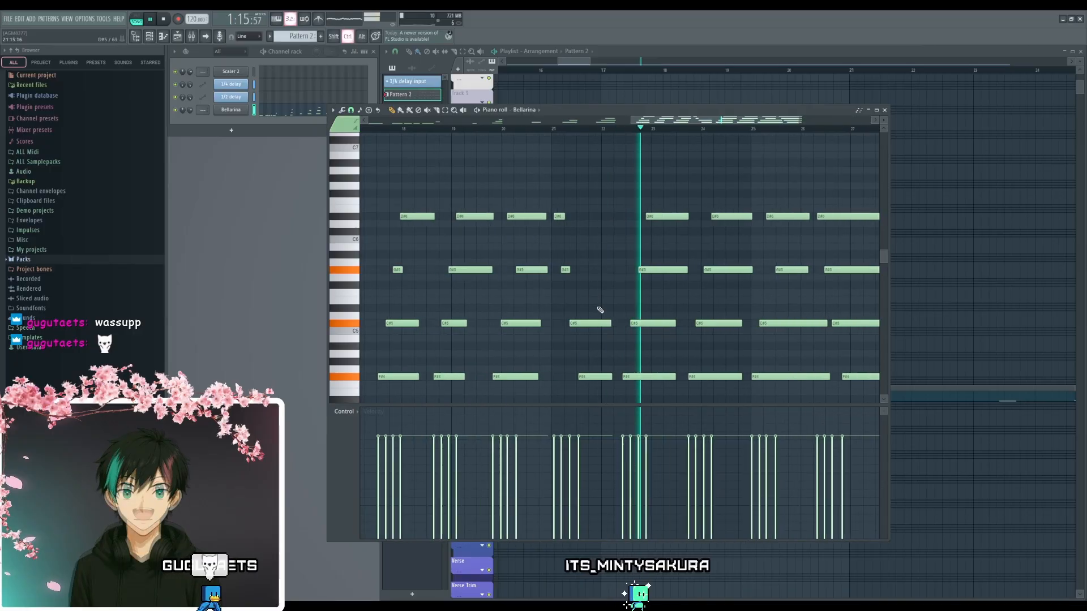
{"action": "scroll", "coordinate": [600, 310], "scroll_direction": "down", "scroll_amount": 1}
{"action": "scroll", "coordinate": [591, 303], "scroll_direction": "down", "scroll_amount": 1}
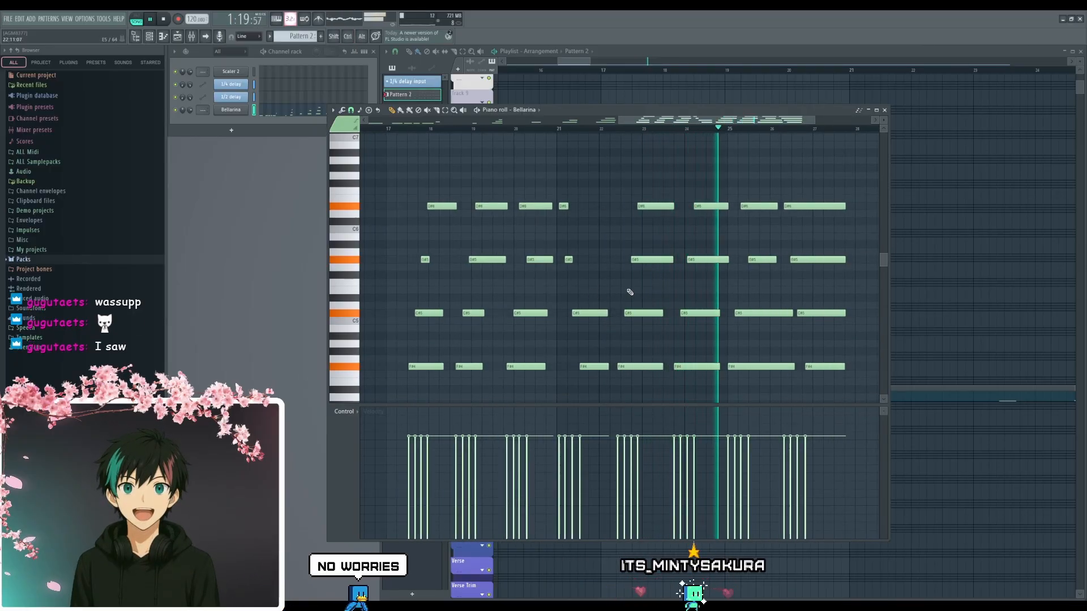
{"action": "left_click_drag", "start_coordinate": [624, 298], "coordinate": [628, 305]}
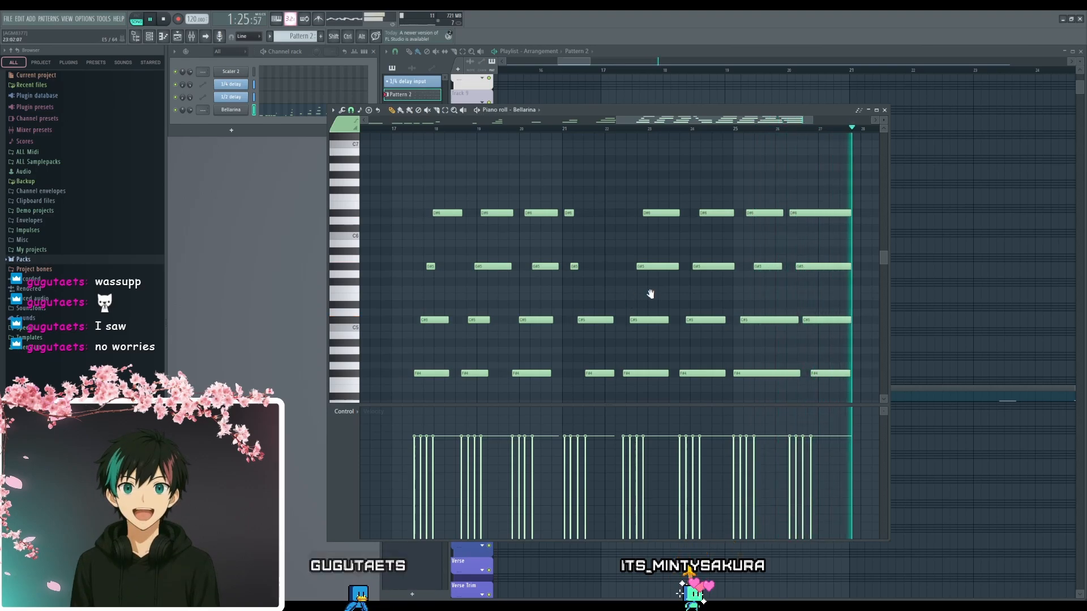
{"action": "left_click_drag", "start_coordinate": [651, 294], "coordinate": [644, 294]}
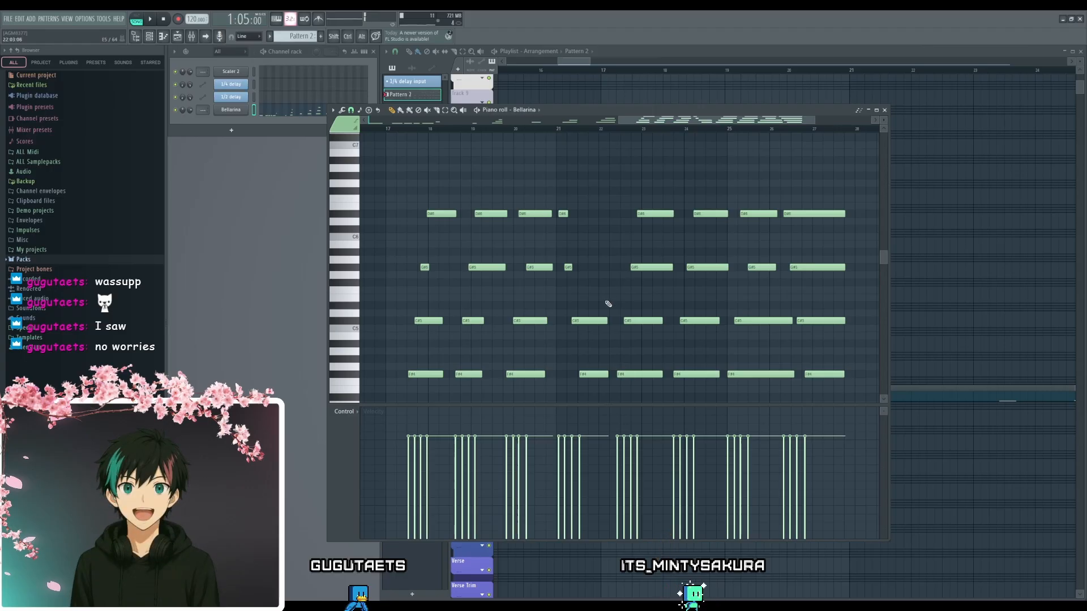
- Delete all captured notes before bar 17, leaving only the final run of chords
{"action": "scroll", "coordinate": [603, 308], "scroll_direction": "down", "scroll_amount": 4}
{"action": "scroll", "coordinate": [592, 311], "scroll_direction": "down", "scroll_amount": 3}
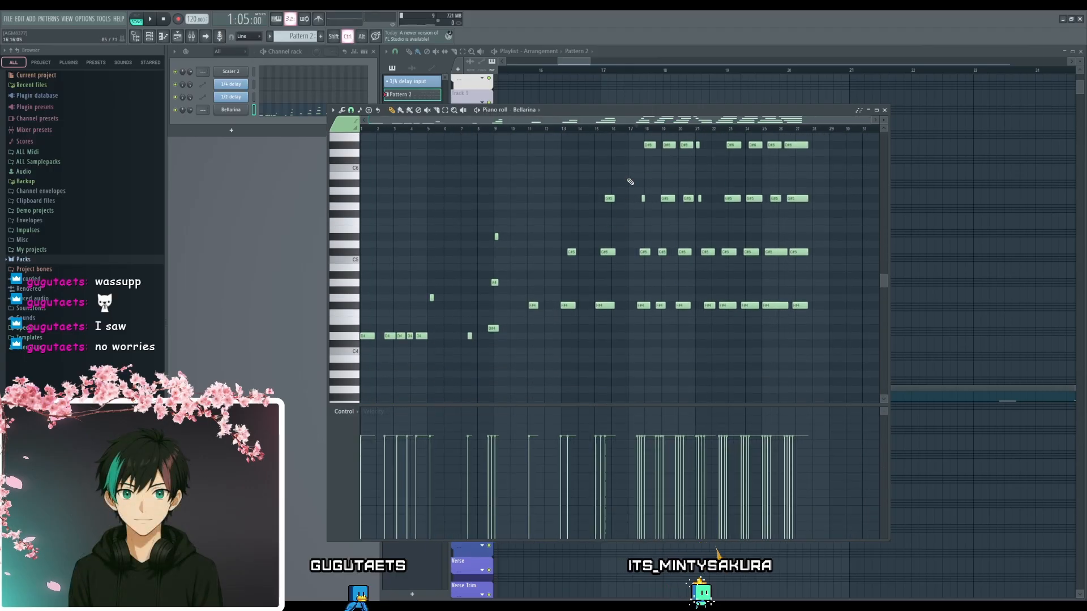
{"action": "left_click_drag", "start_coordinate": [635, 163], "coordinate": [355, 395]}
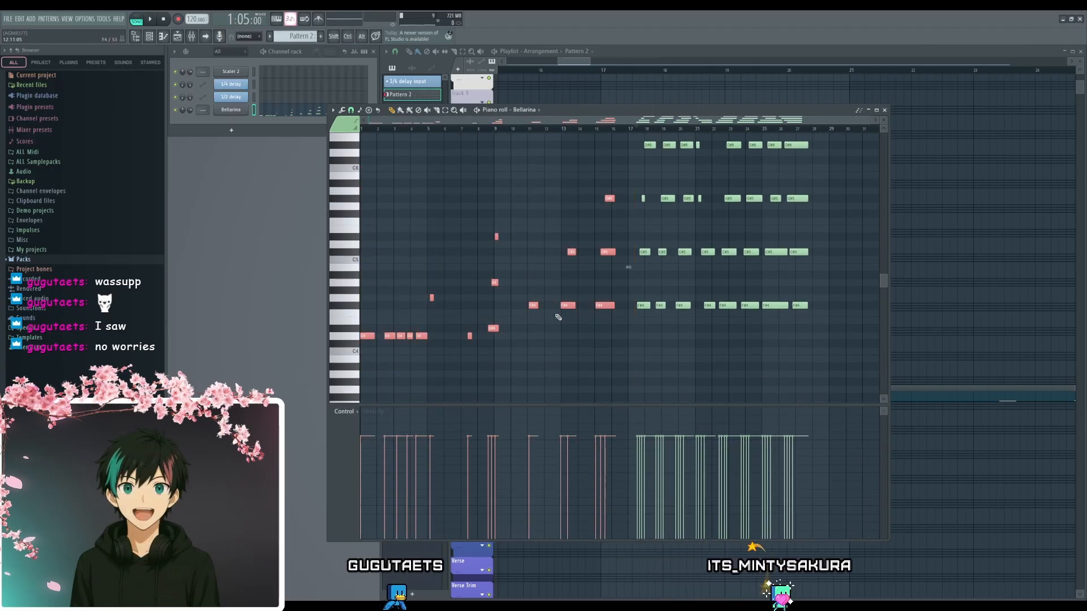
{"action": "key", "text": "Delete"}
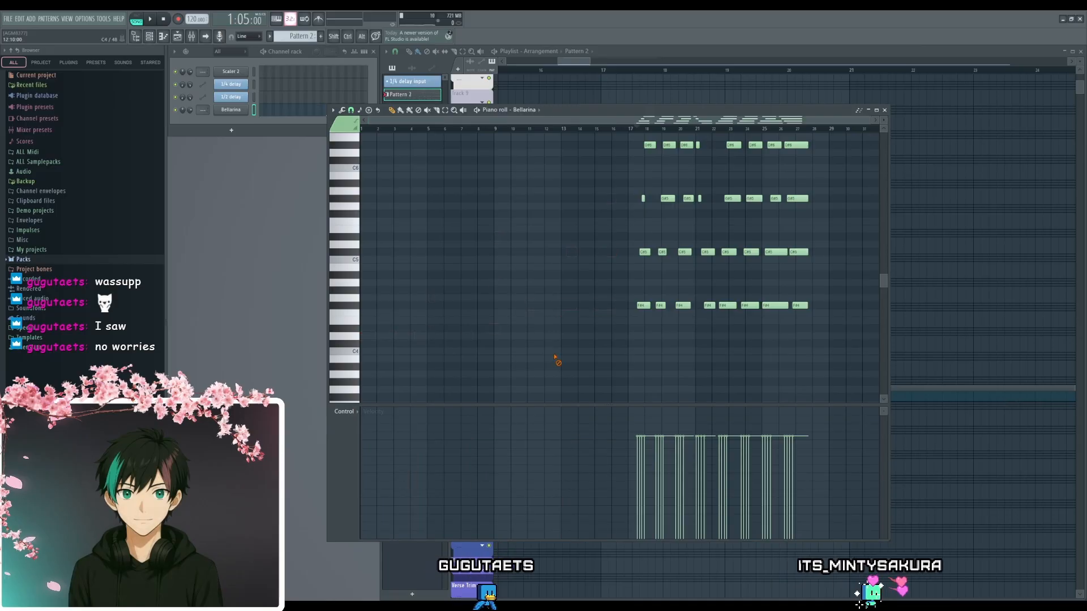
- Move all remaining chord notes to the start of bar 1, keeping their pitches
{"action": "scroll", "coordinate": [554, 360], "scroll_direction": "up", "scroll_amount": 2}
{"action": "key", "text": "ctrl+a"}
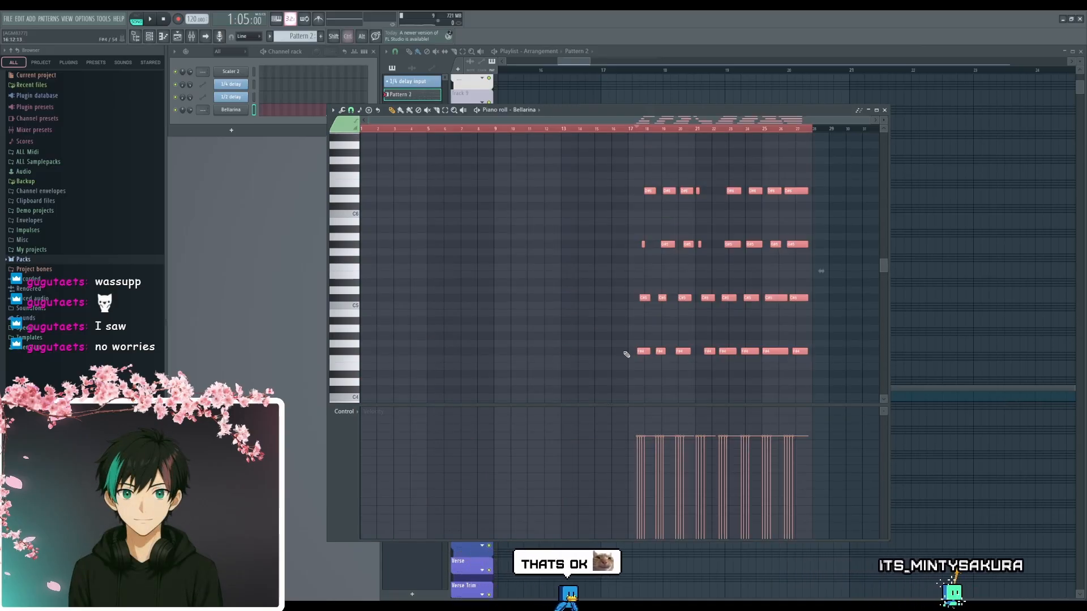
{"action": "left_click_drag", "start_coordinate": [644, 300], "coordinate": [371, 188]}
{"action": "scroll", "coordinate": [374, 222], "scroll_direction": "up", "scroll_amount": 4}
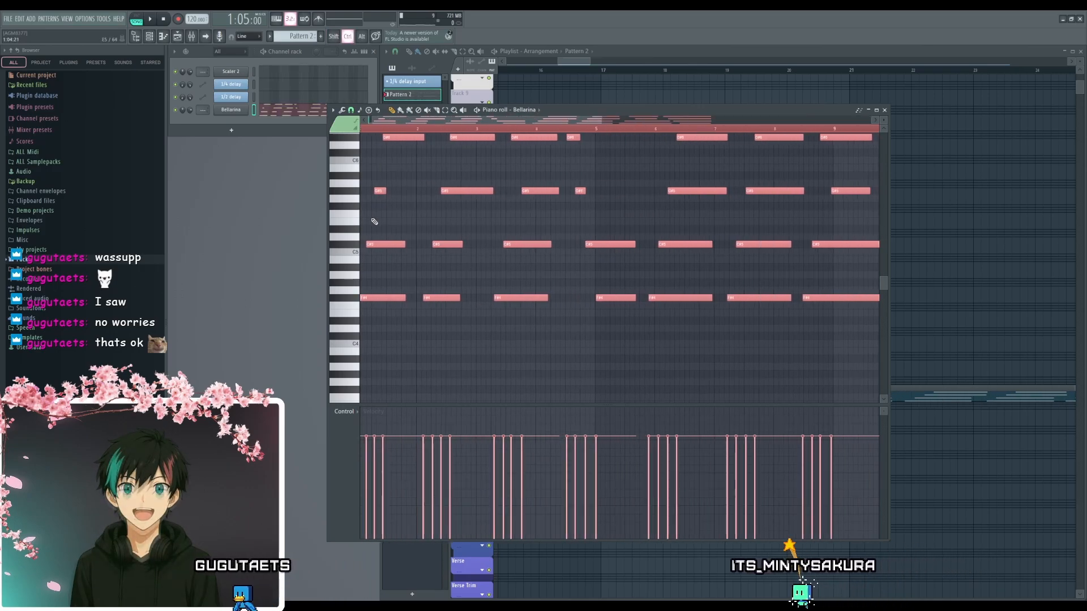
{"action": "scroll", "coordinate": [374, 222], "scroll_direction": "up", "scroll_amount": 3}
{"action": "left_click", "coordinate": [420, 259], "text": "ctrl"}
{"action": "scroll", "coordinate": [417, 272], "scroll_direction": "down", "scroll_amount": 3}
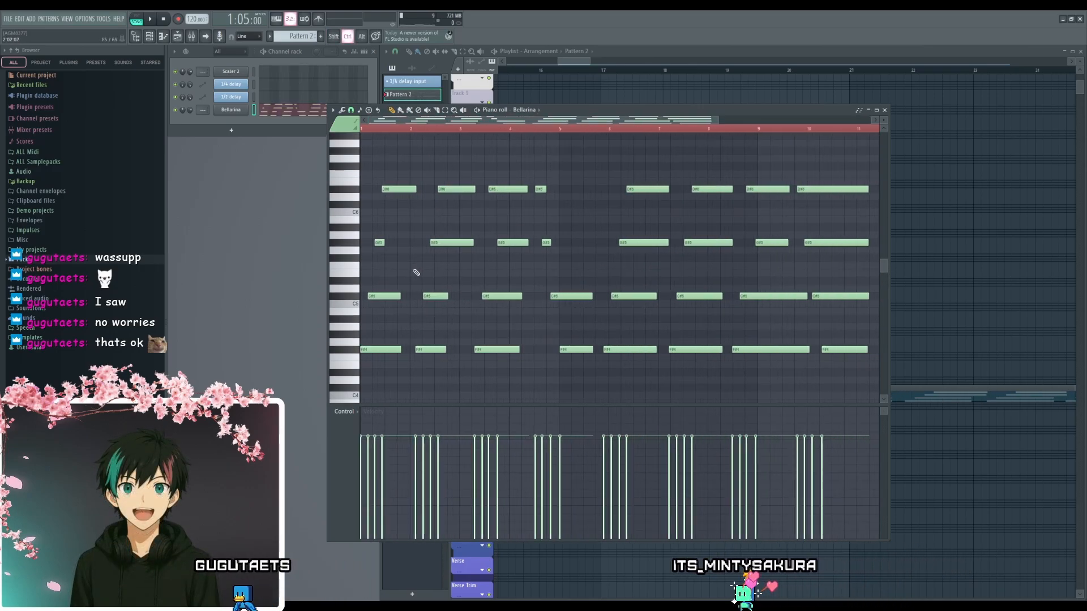
- Compress all the chord notes in time so the phrase ends at the start of bar 9
{"action": "scroll", "coordinate": [563, 273], "scroll_direction": "up", "scroll_amount": 2}
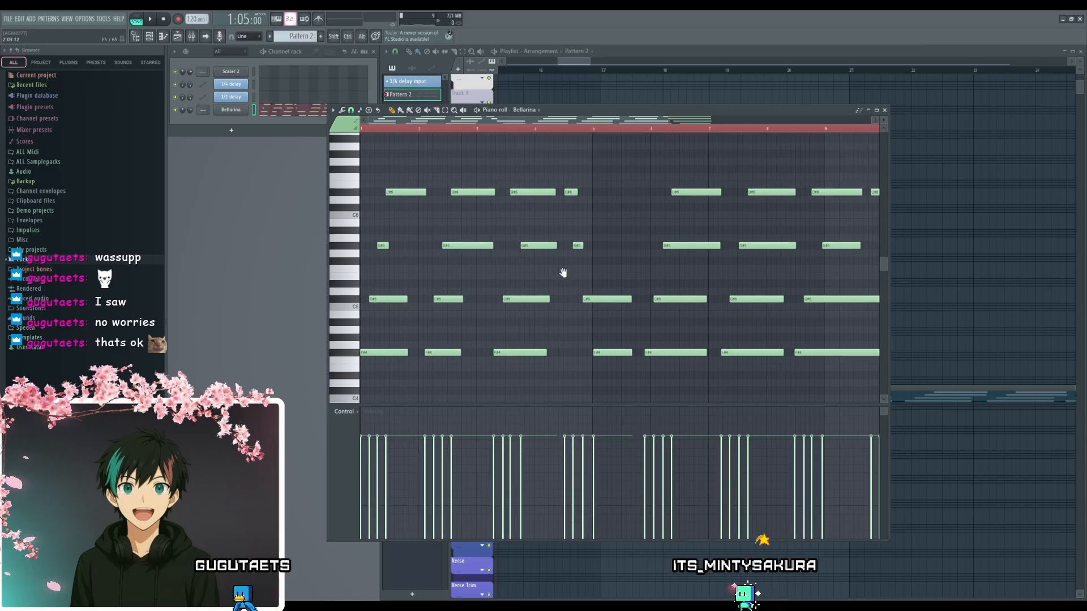
{"action": "scroll", "coordinate": [376, 279], "scroll_direction": "up", "scroll_amount": 1}
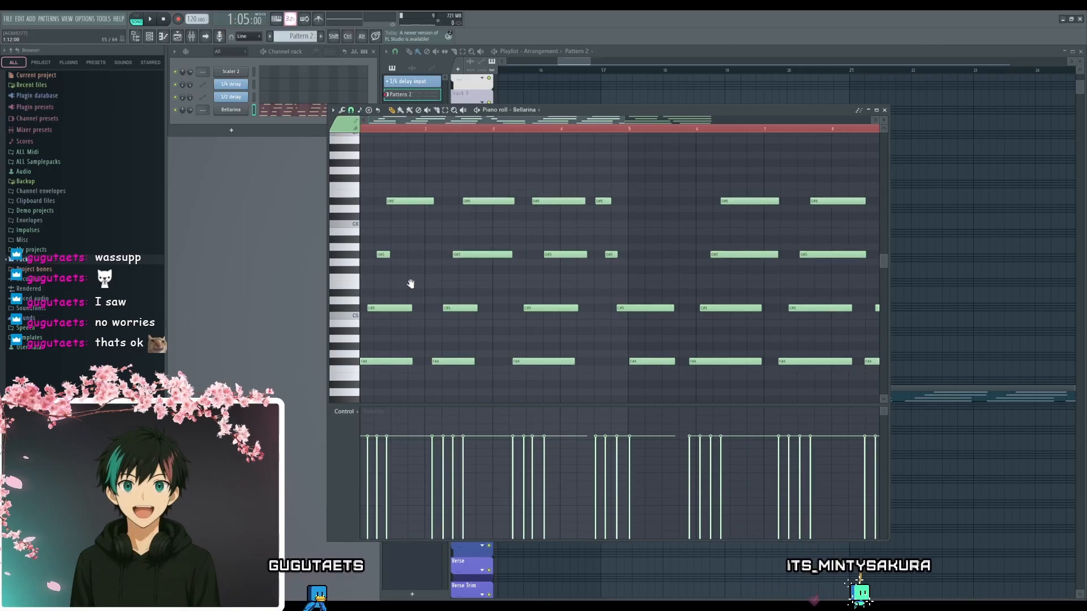
{"action": "scroll", "coordinate": [451, 289], "scroll_direction": "up", "scroll_amount": 1}
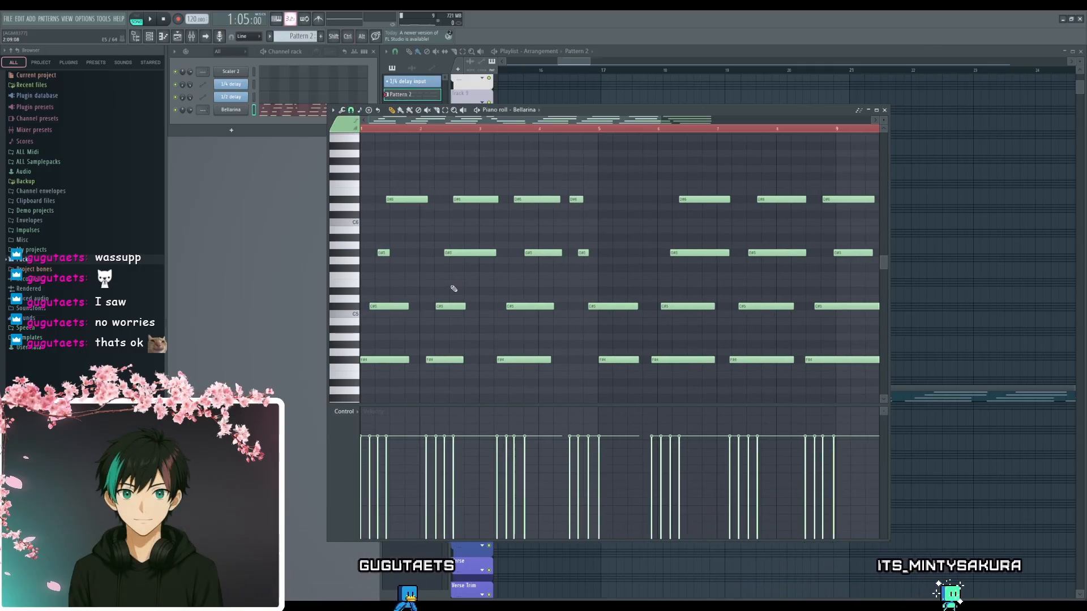
{"action": "scroll", "coordinate": [454, 289], "scroll_direction": "down", "scroll_amount": 2}
{"action": "key", "text": "ctrl+a"}
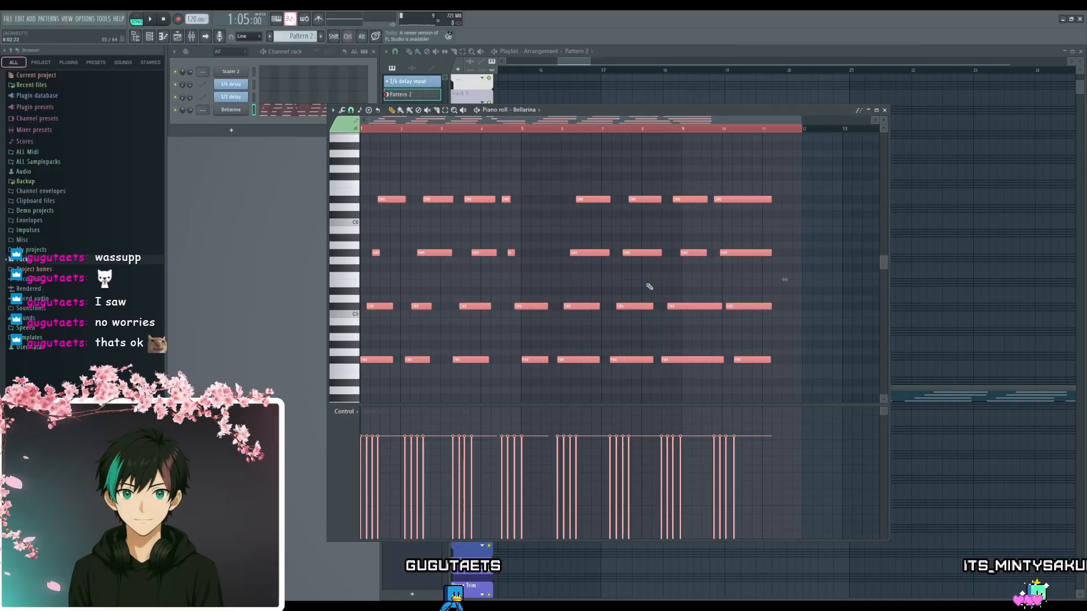
{"action": "left_click_drag", "start_coordinate": [786, 280], "coordinate": [697, 280]}
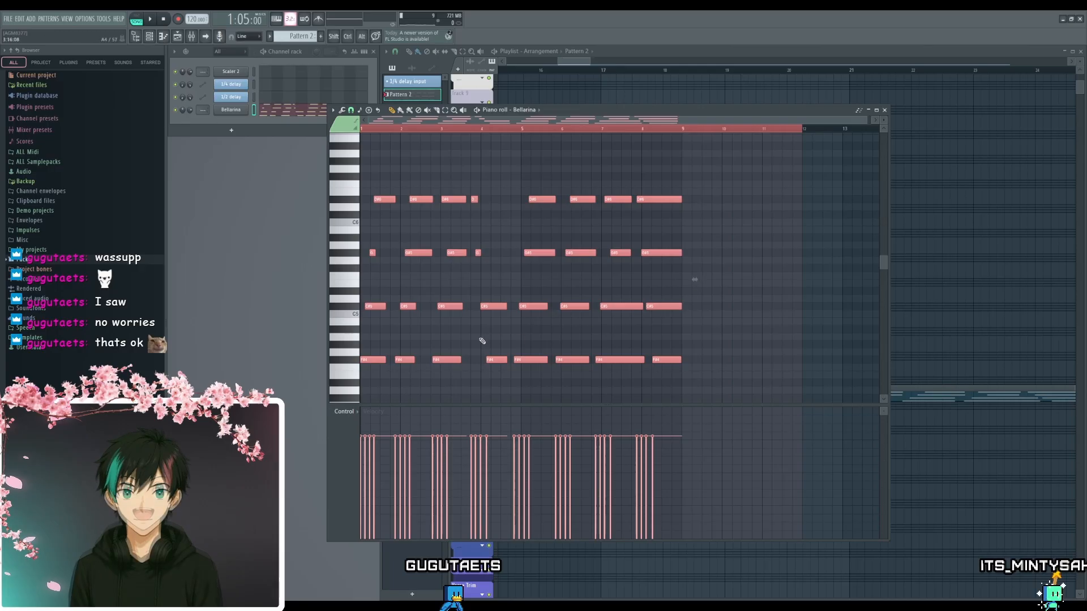
{"action": "scroll", "coordinate": [390, 337], "scroll_direction": "up", "scroll_amount": 3}
{"action": "left_click_drag", "start_coordinate": [376, 334], "coordinate": [564, 333]}
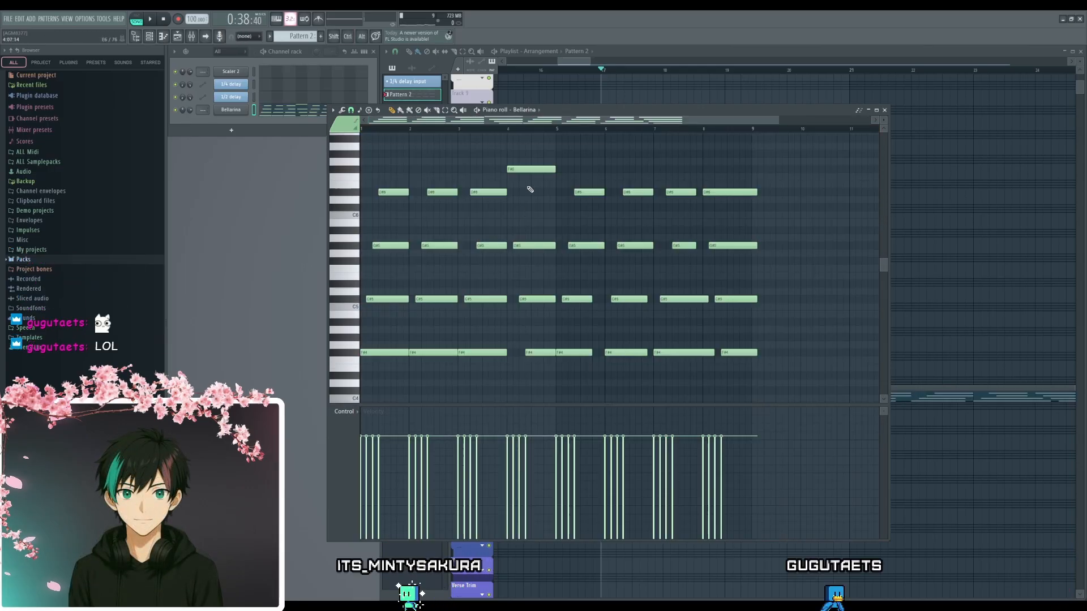
- Place the one-bar note in bar 4 on D#6 as the chord's top voice, and play back the pattern
{"action": "left_click", "coordinate": [532, 162]}
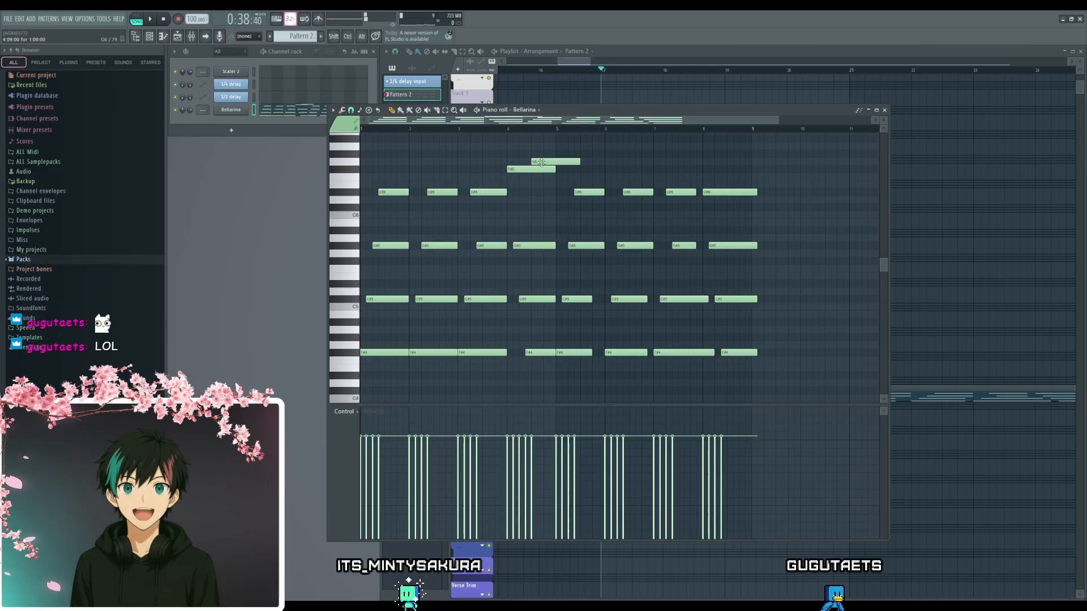
{"action": "left_click_drag", "start_coordinate": [539, 195], "coordinate": [539, 192]}
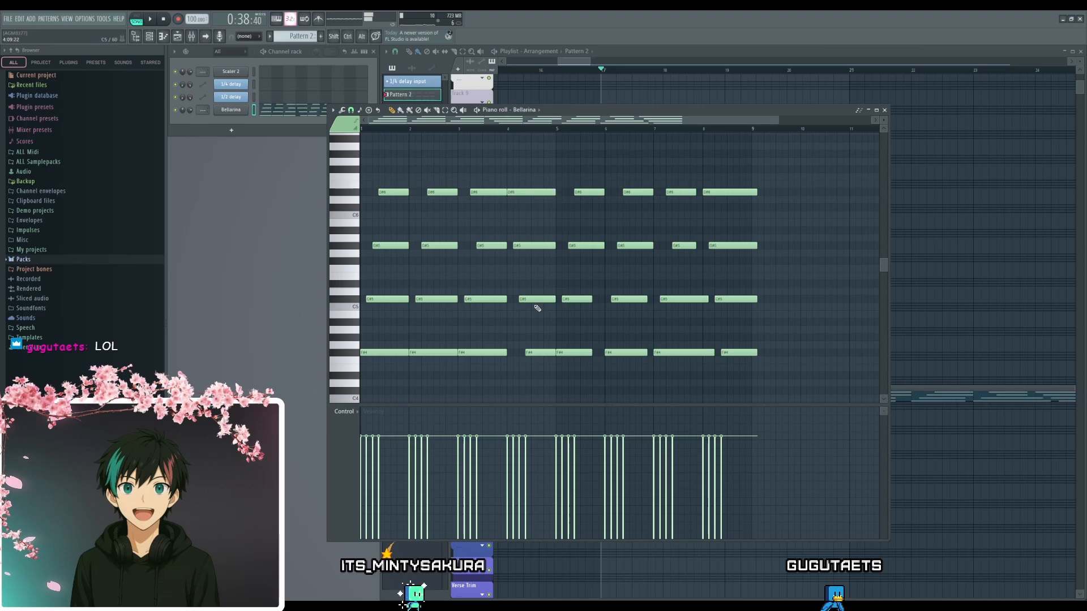
{"action": "scroll", "coordinate": [498, 293], "scroll_direction": "up", "scroll_amount": 2}
{"action": "left_click_drag", "start_coordinate": [492, 294], "coordinate": [634, 306]}
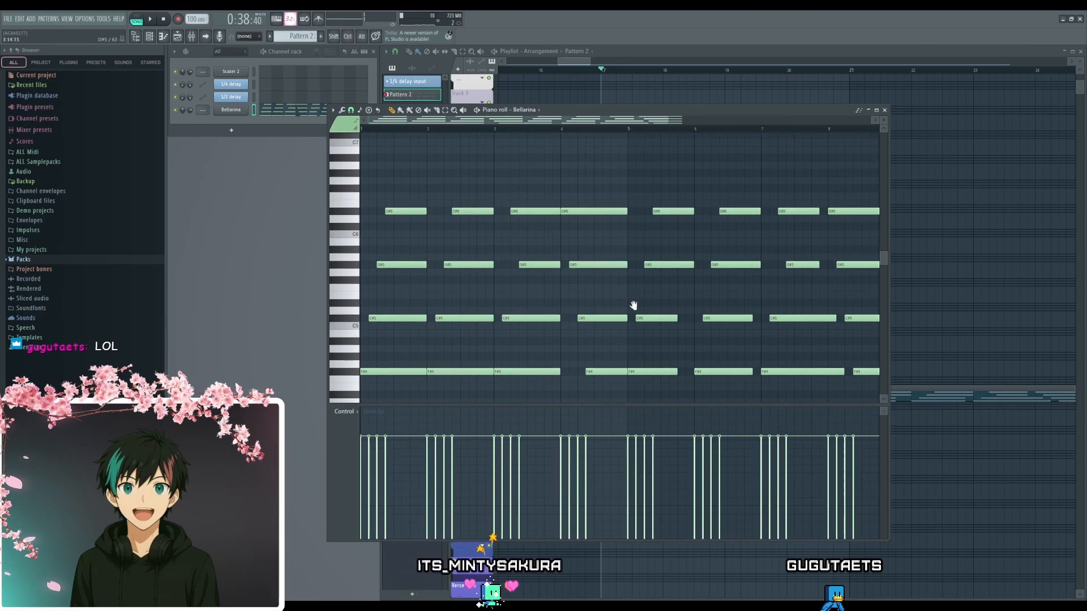
{"action": "key", "text": "space"}
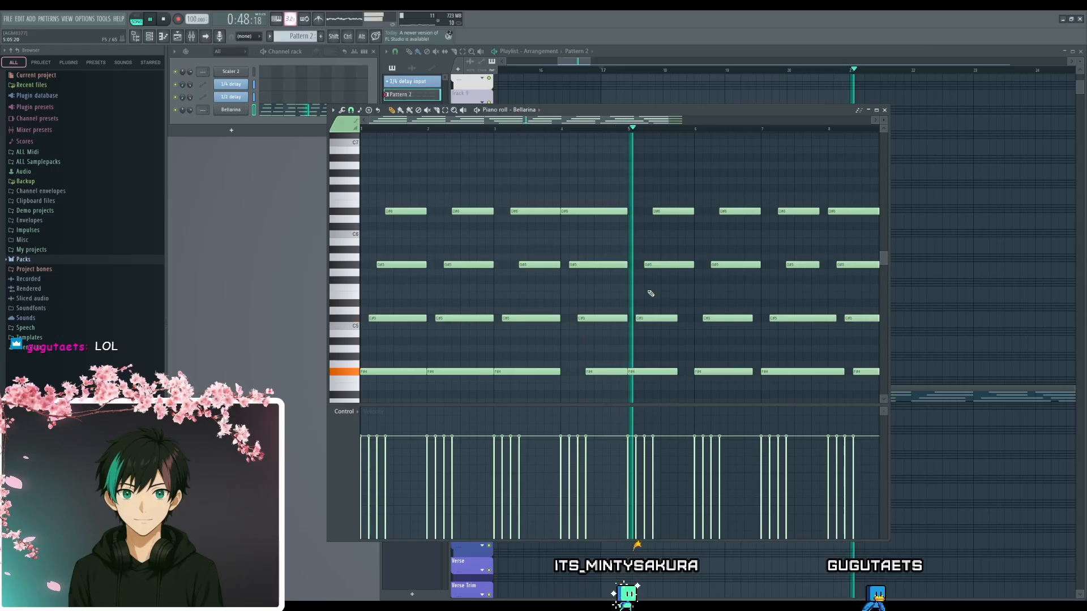
{"action": "key", "text": "space"}
- Try deleting all the chord notes from bar 5 onward
{"action": "scroll", "coordinate": [649, 294], "scroll_direction": "down", "scroll_amount": 2}
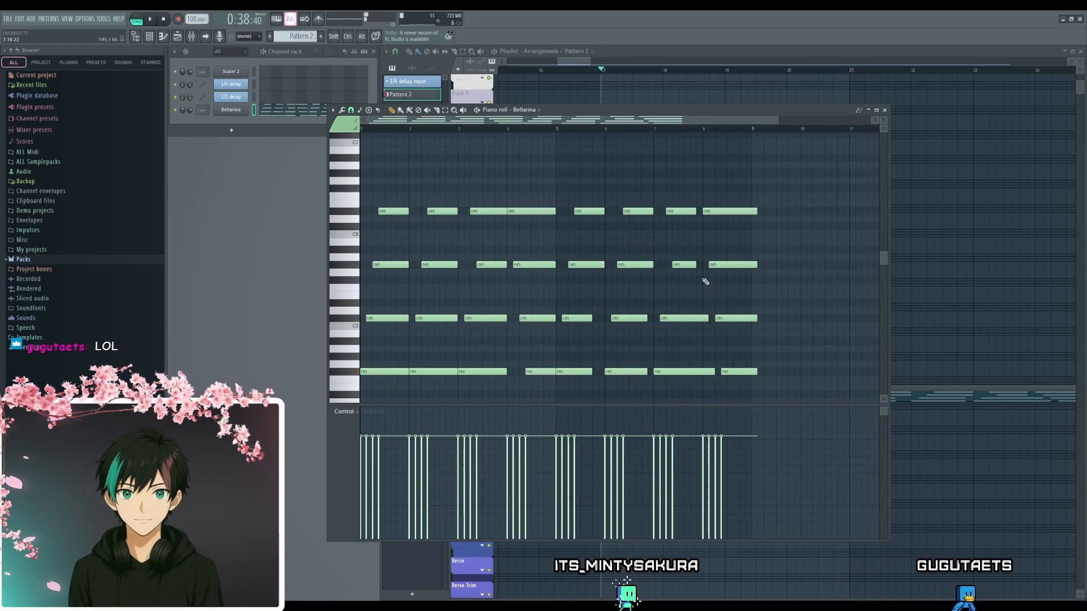
{"action": "left_click_drag", "start_coordinate": [778, 163], "coordinate": [583, 380]}
{"action": "key", "text": "Delete"}
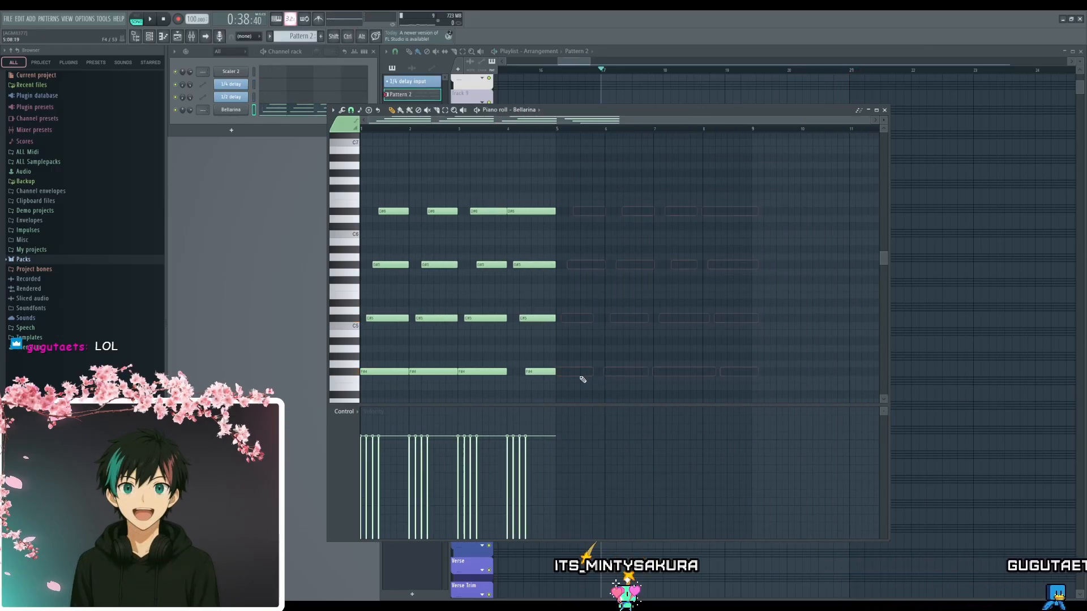
{"action": "key", "text": "ctrl+z"}
- Restore the repeat of the four-bar strummed chord phrase in bars 5 to 8
{"action": "left_click", "coordinate": [595, 347]}
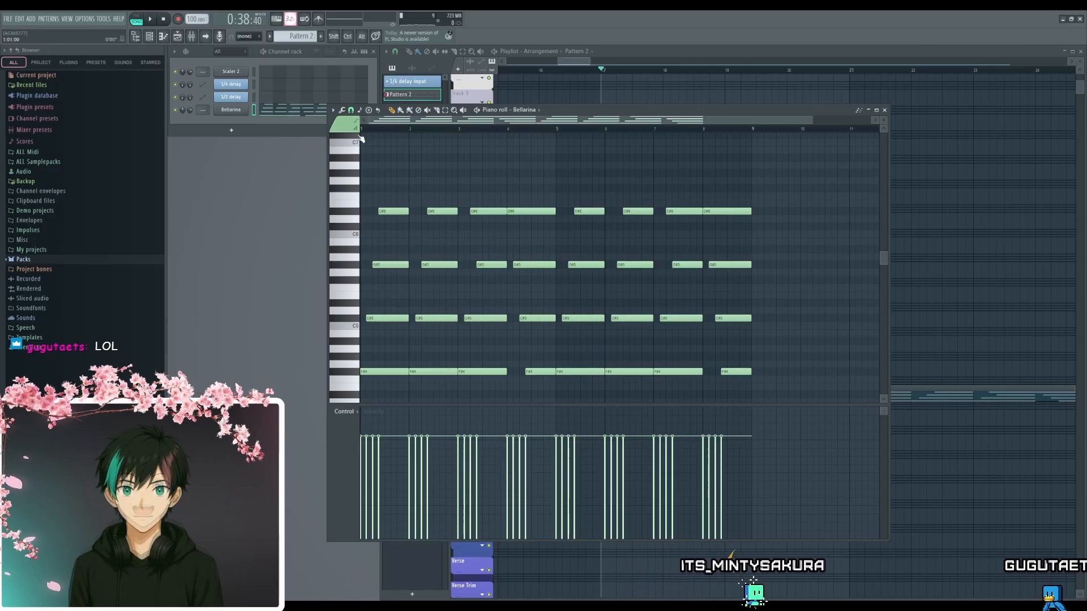
{"action": "left_click_drag", "start_coordinate": [781, 178], "coordinate": [363, 382]}
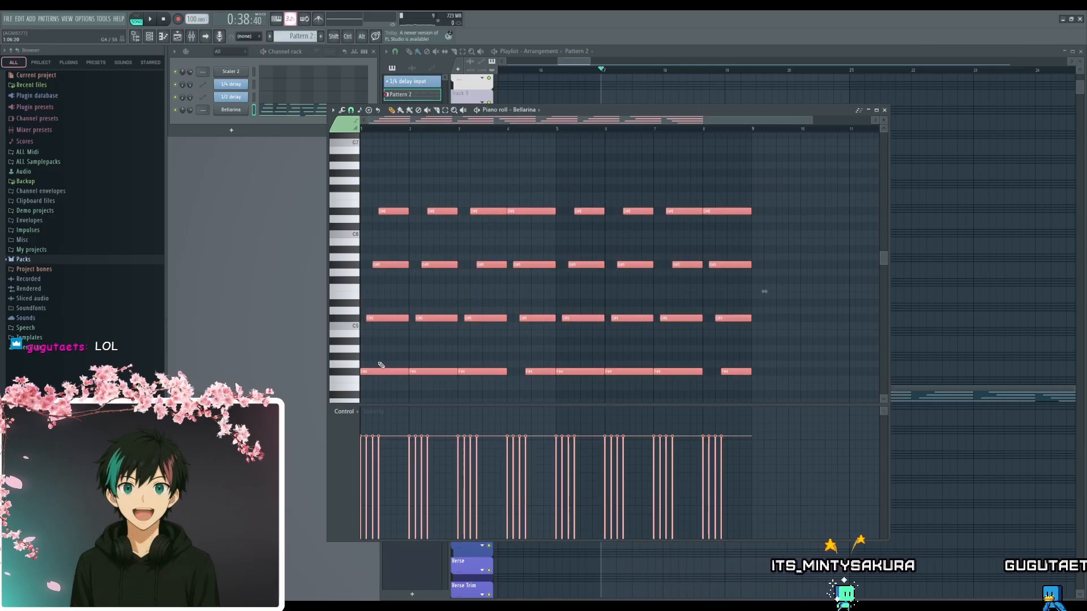
{"action": "left_click", "coordinate": [388, 353], "text": "ctrl"}
{"action": "scroll", "coordinate": [397, 351], "scroll_direction": "up", "scroll_amount": 3}
{"action": "left_click_drag", "start_coordinate": [487, 338], "coordinate": [509, 324]}
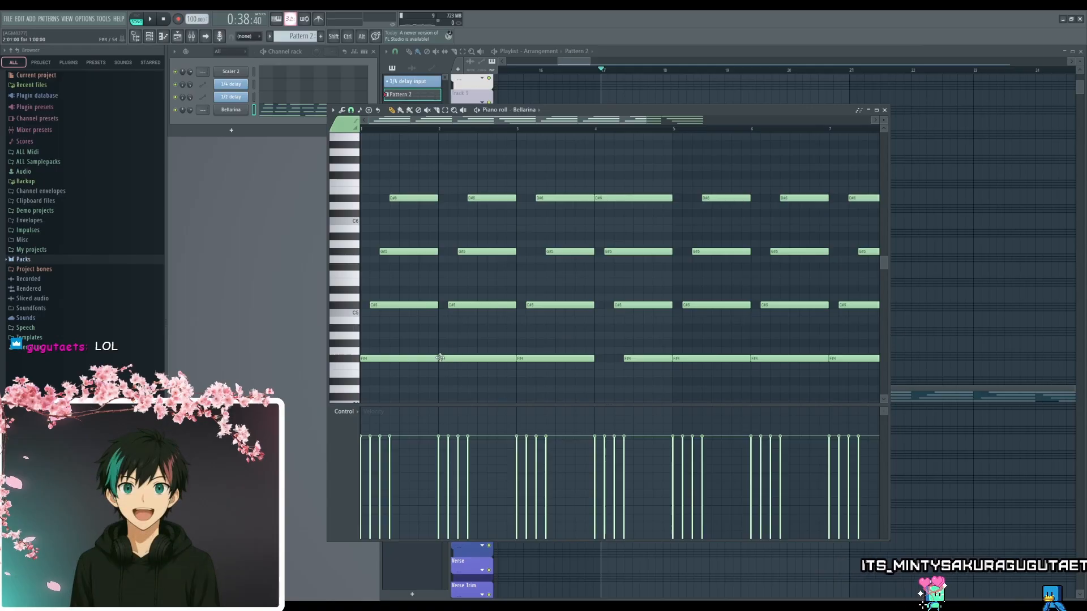
- Shorten the F#4, C#5 and G#5 notes of the bar 1 chord to 10 steps each
{"action": "left_click_drag", "start_coordinate": [436, 360], "coordinate": [398, 366]}
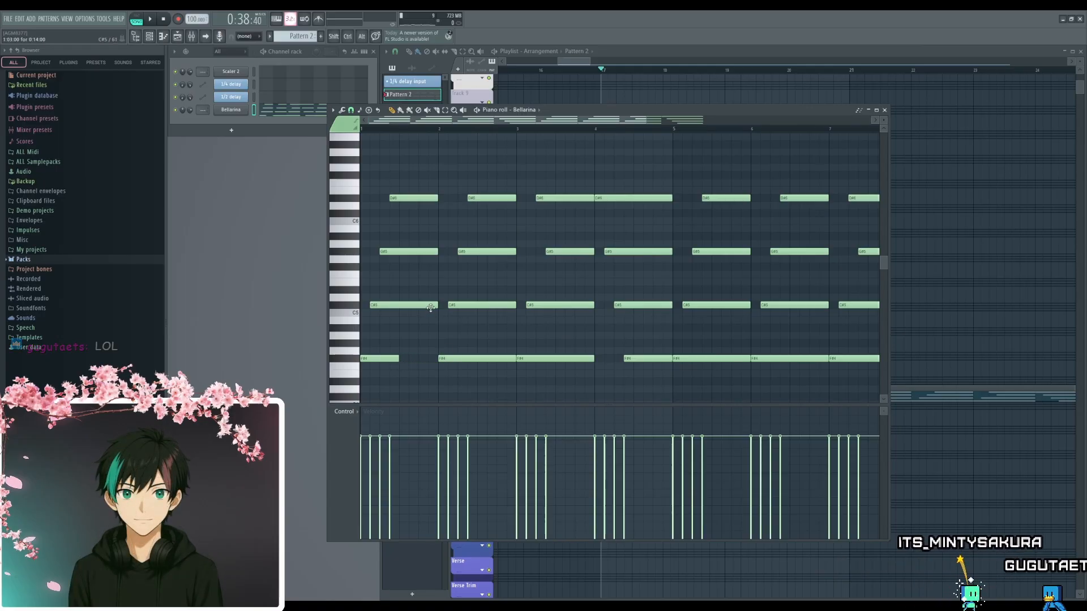
{"action": "left_click_drag", "start_coordinate": [435, 306], "coordinate": [409, 307]}
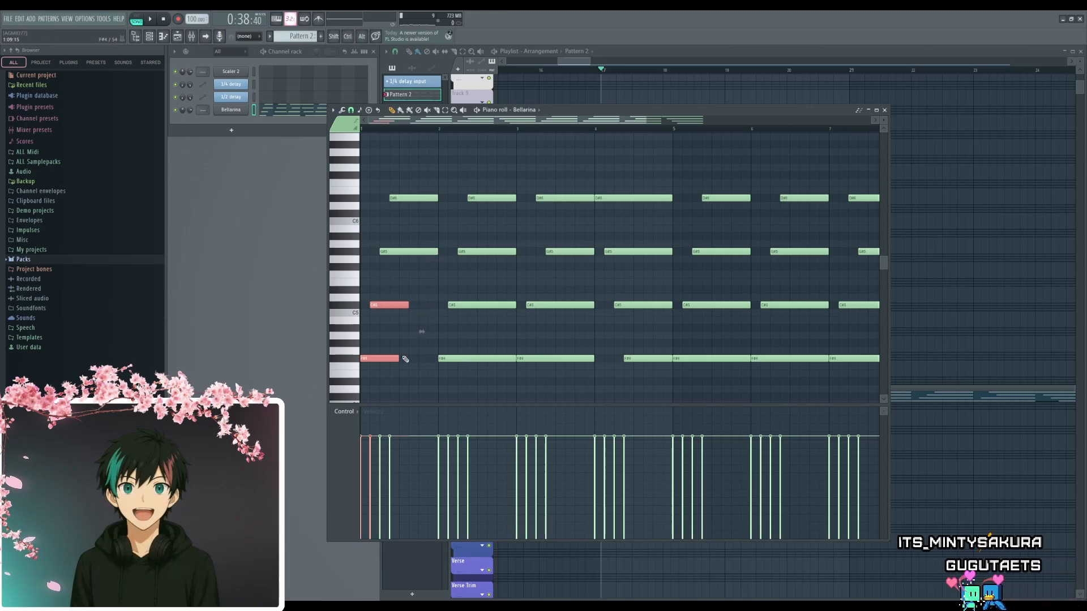
{"action": "left_click_drag", "start_coordinate": [403, 358], "coordinate": [413, 358]}
{"action": "left_click", "coordinate": [441, 267]}
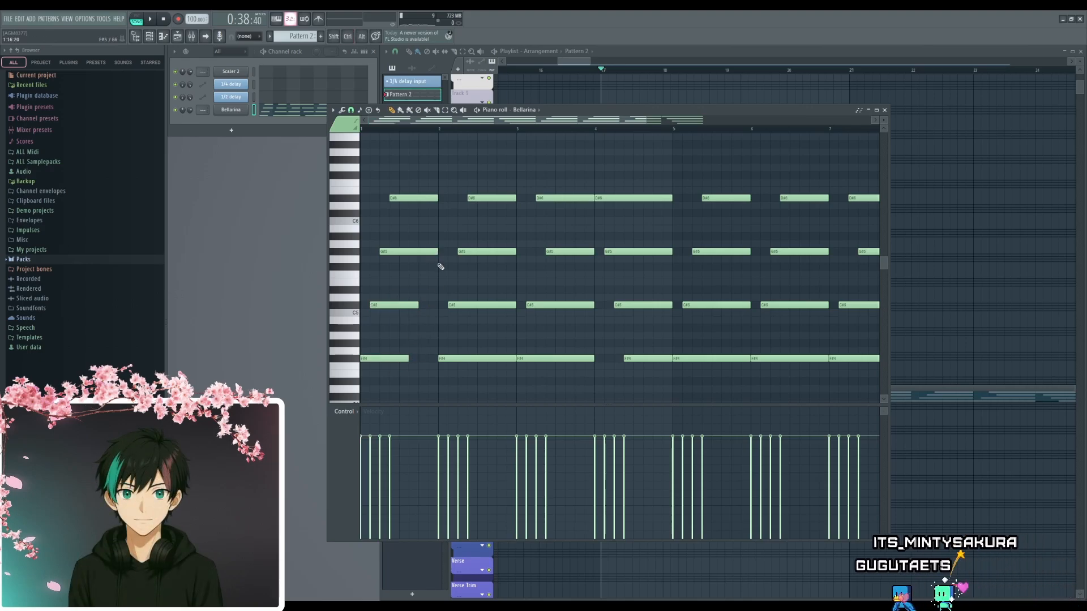
- Play back the pattern from the start several times to compare the cut bar 1 chord with the sustained bar 2 chord
{"action": "key", "text": "space"}
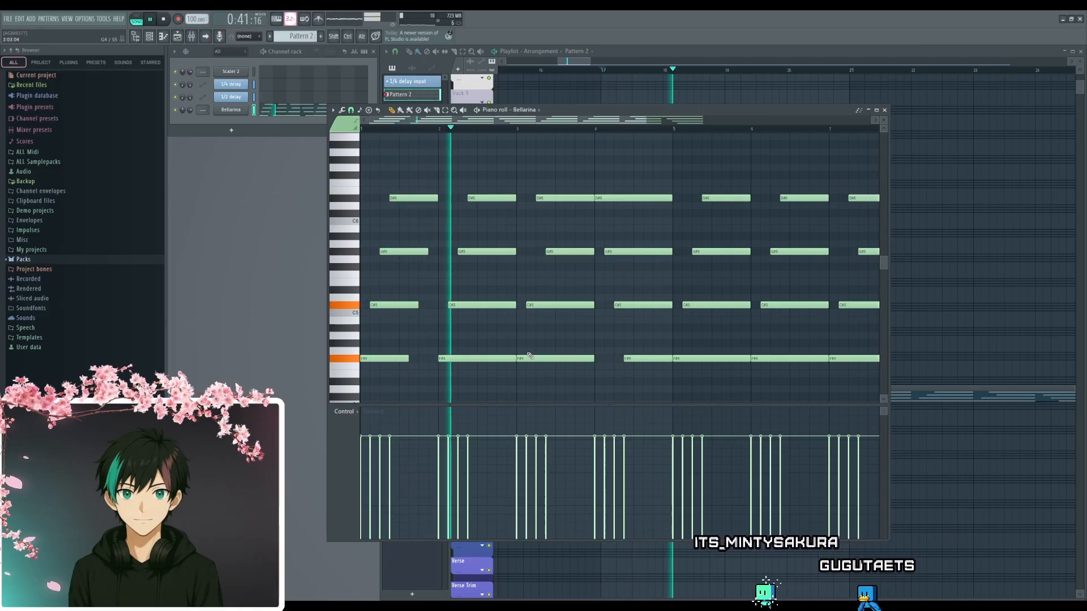
{"action": "key", "text": "space"}
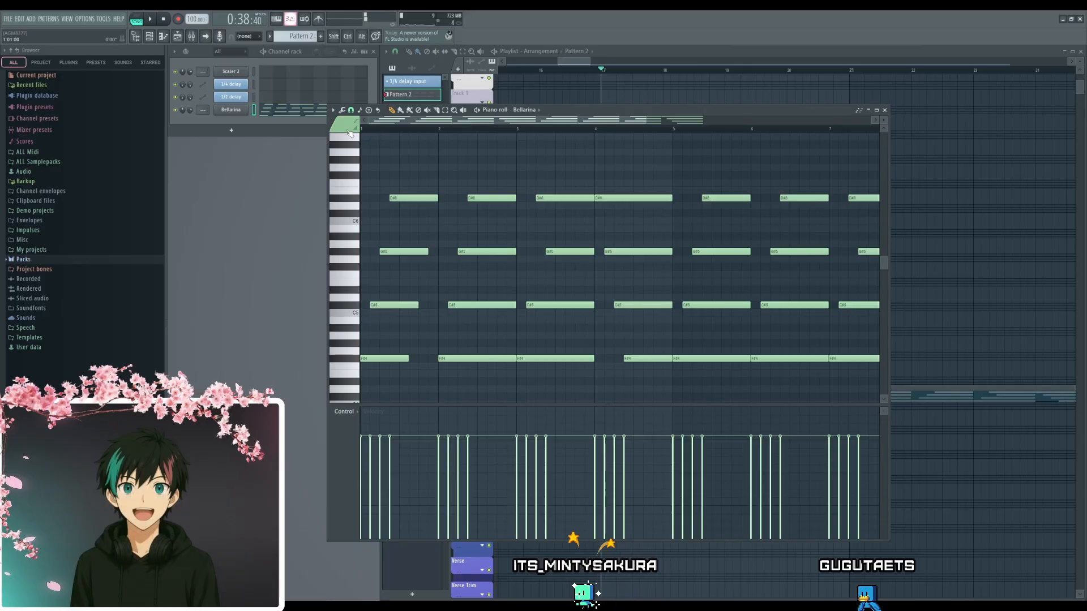
{"action": "key", "text": "space"}
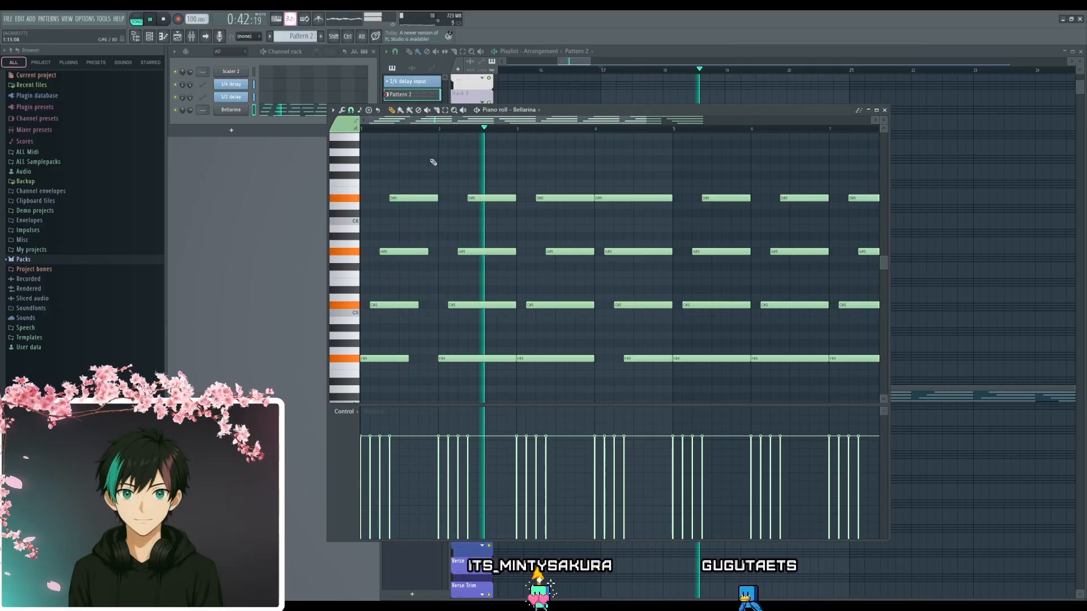
{"action": "key", "text": "space"}
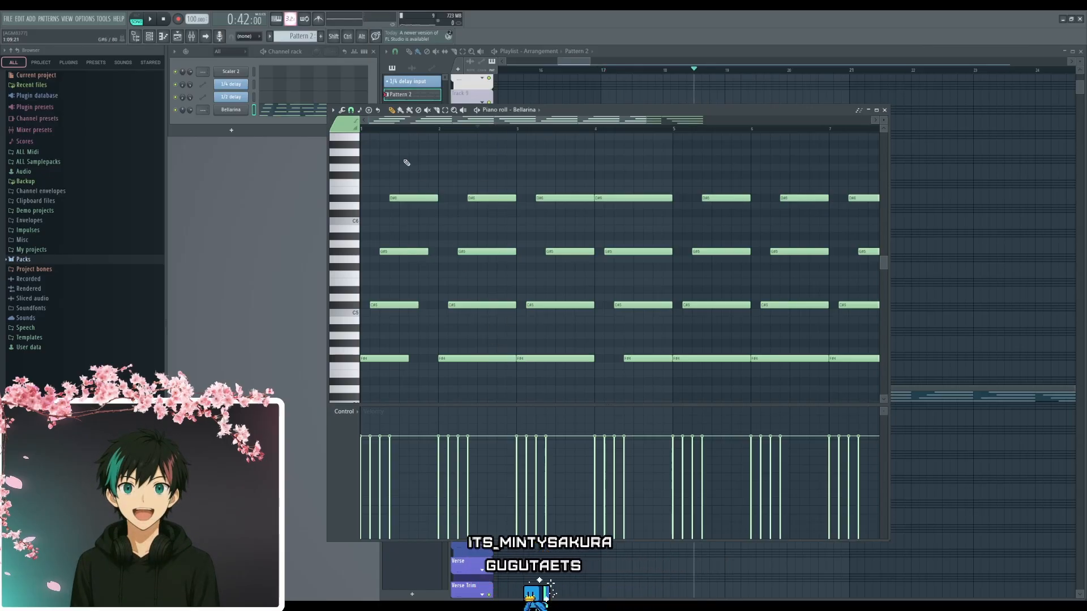
{"action": "left_click", "coordinate": [364, 129]}
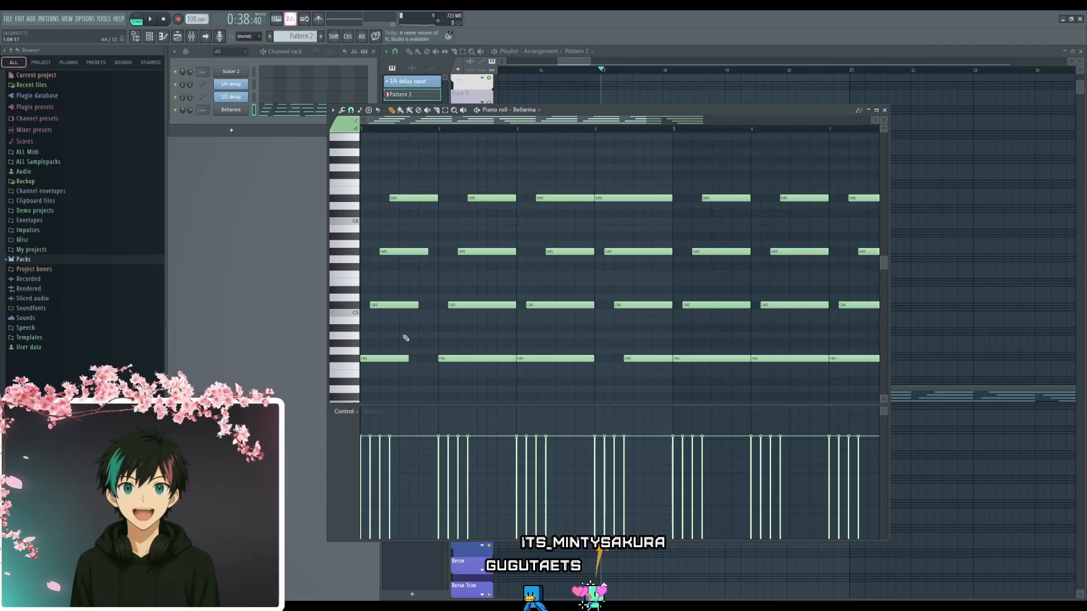
{"action": "key", "text": "space"}
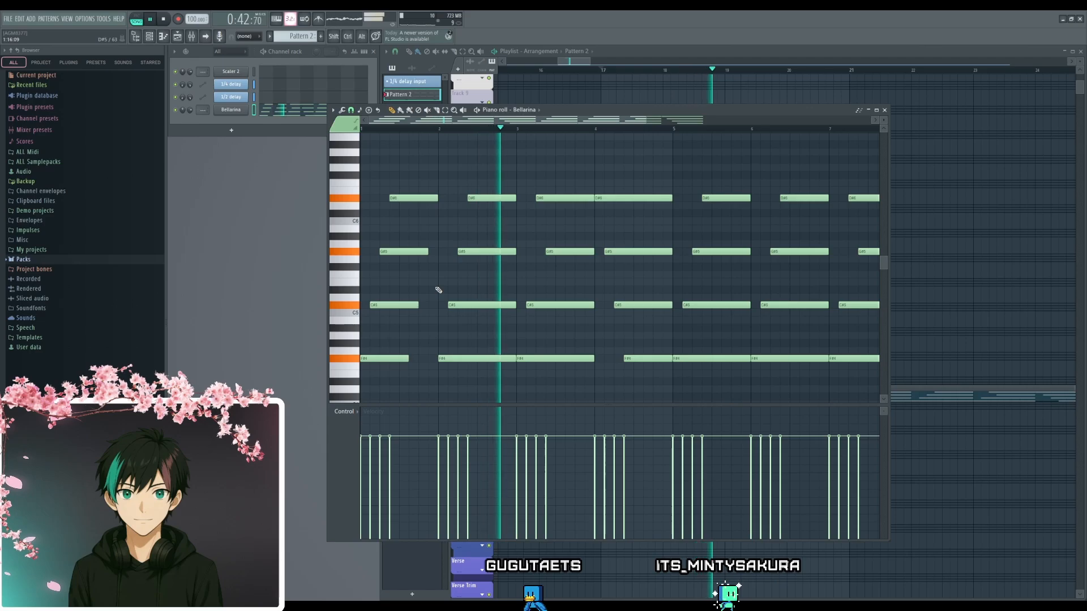
{"action": "key", "text": "space"}
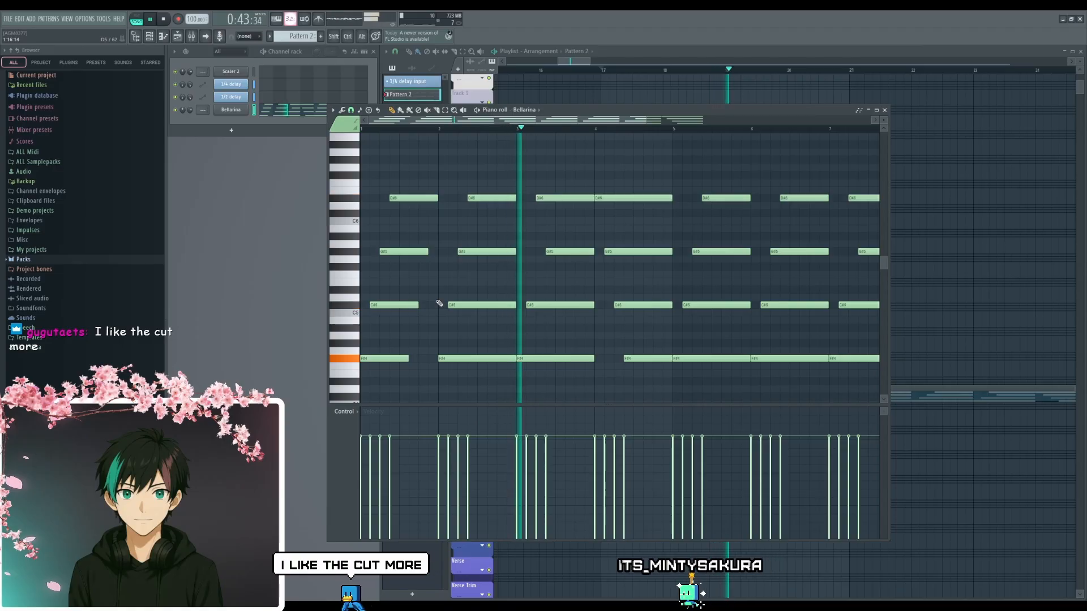
{"action": "key", "text": "space"}
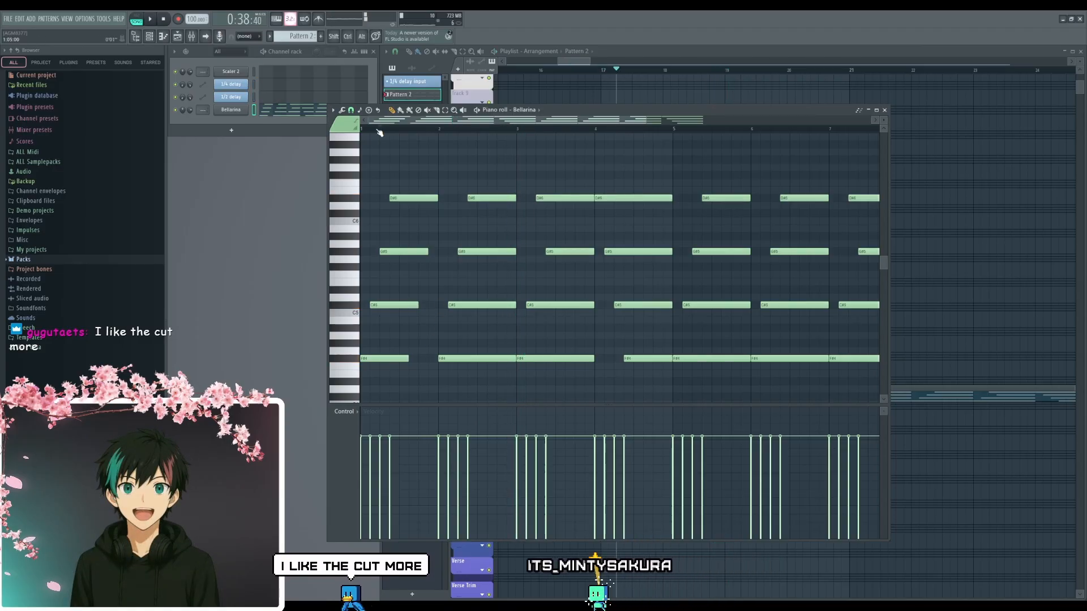
- Replace the sustained chord in bar 2 with a duplicate of the shortened bar 1 chord
{"action": "scroll", "coordinate": [507, 208], "scroll_direction": "up", "scroll_amount": 1}
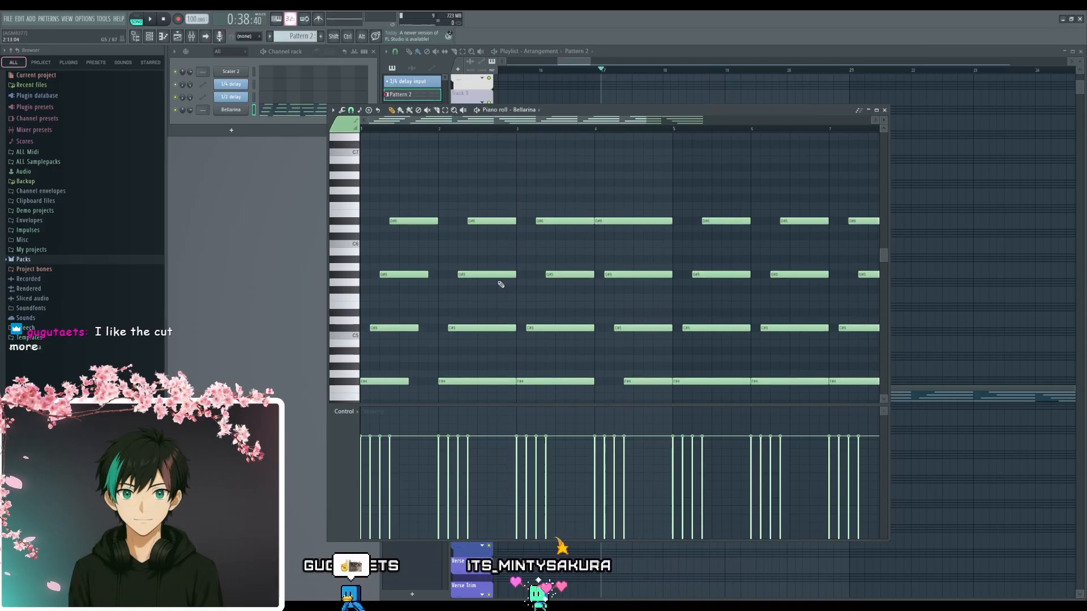
{"action": "scroll", "coordinate": [501, 284], "scroll_direction": "down", "scroll_amount": 1}
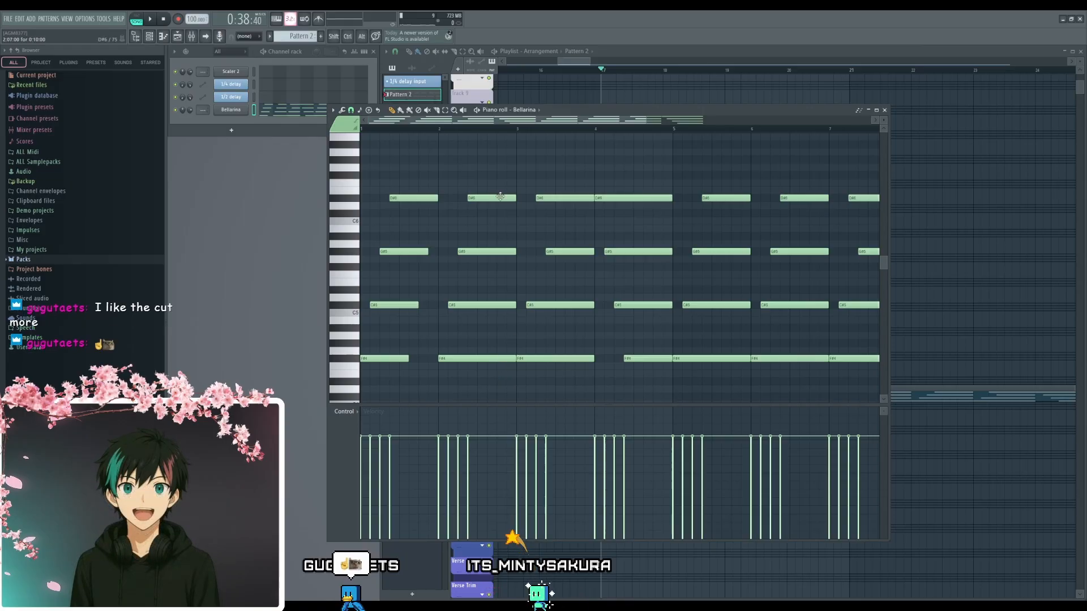
{"action": "left_click_drag", "start_coordinate": [474, 157], "coordinate": [373, 374]}
{"action": "key", "text": "ctrl+b"}
{"action": "scroll", "coordinate": [556, 381], "scroll_direction": "down", "scroll_amount": 2}
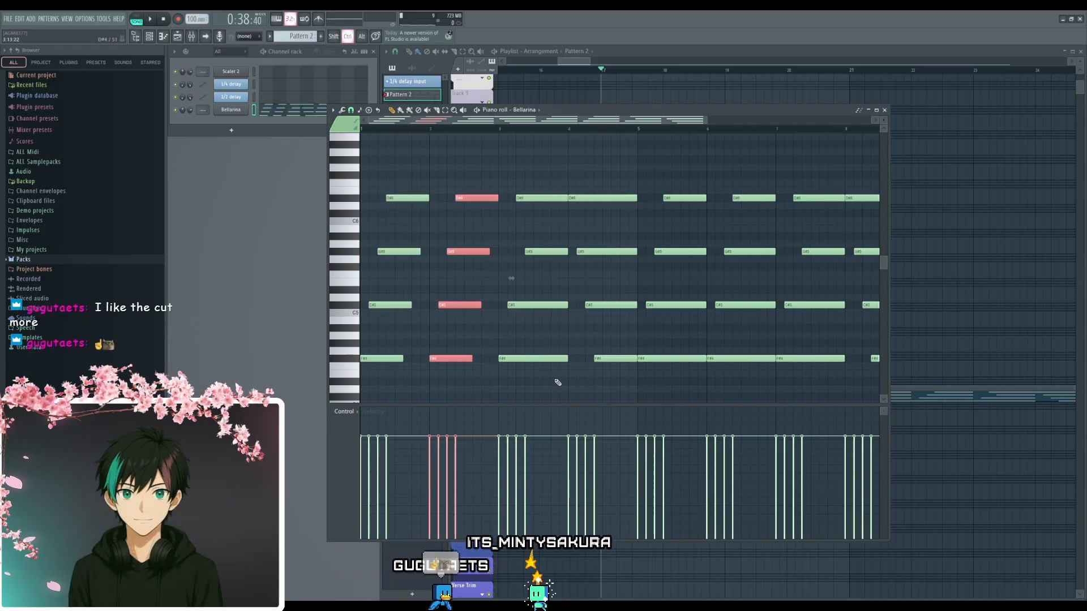
{"action": "scroll", "coordinate": [553, 379], "scroll_direction": "up", "scroll_amount": 1}
{"action": "right_click", "coordinate": [542, 375]}
{"action": "scroll", "coordinate": [525, 294], "scroll_direction": "down", "scroll_amount": 2}
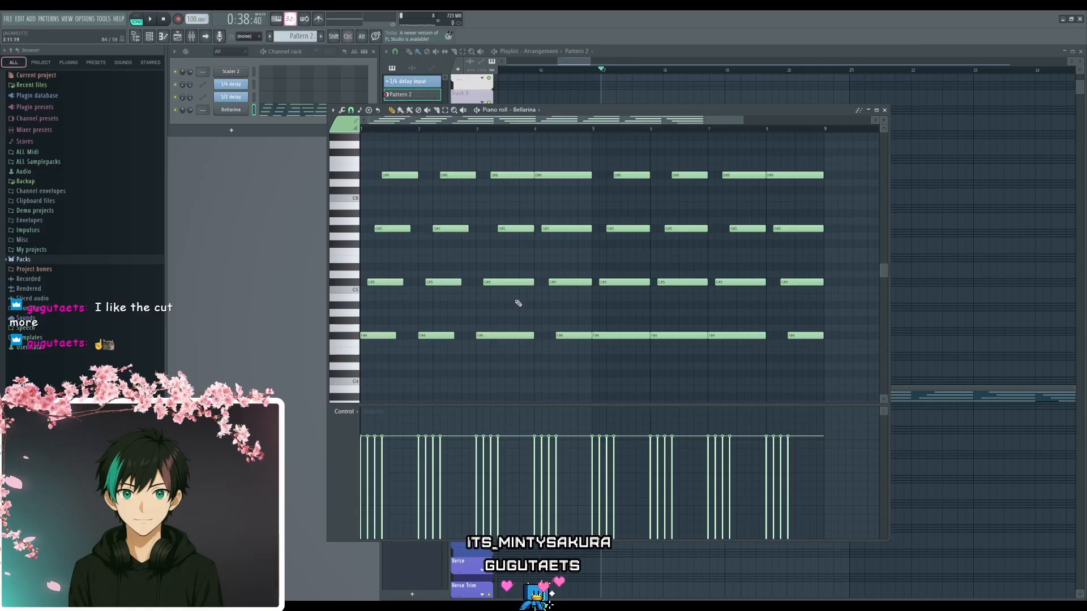
- Shorten the F#4, C#5 and D#6 notes of the bar 3 chord to 10 steps each
{"action": "scroll", "coordinate": [606, 316], "scroll_direction": "up", "scroll_amount": 1}
{"action": "scroll", "coordinate": [614, 336], "scroll_direction": "up", "scroll_amount": 1}
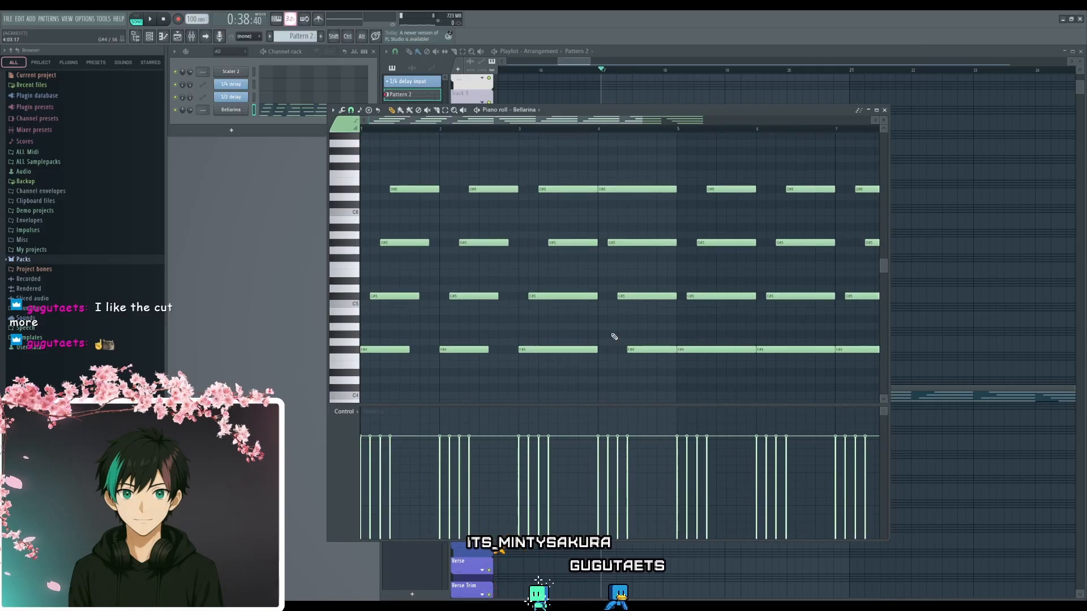
{"action": "scroll", "coordinate": [549, 350], "scroll_direction": "down", "scroll_amount": 1}
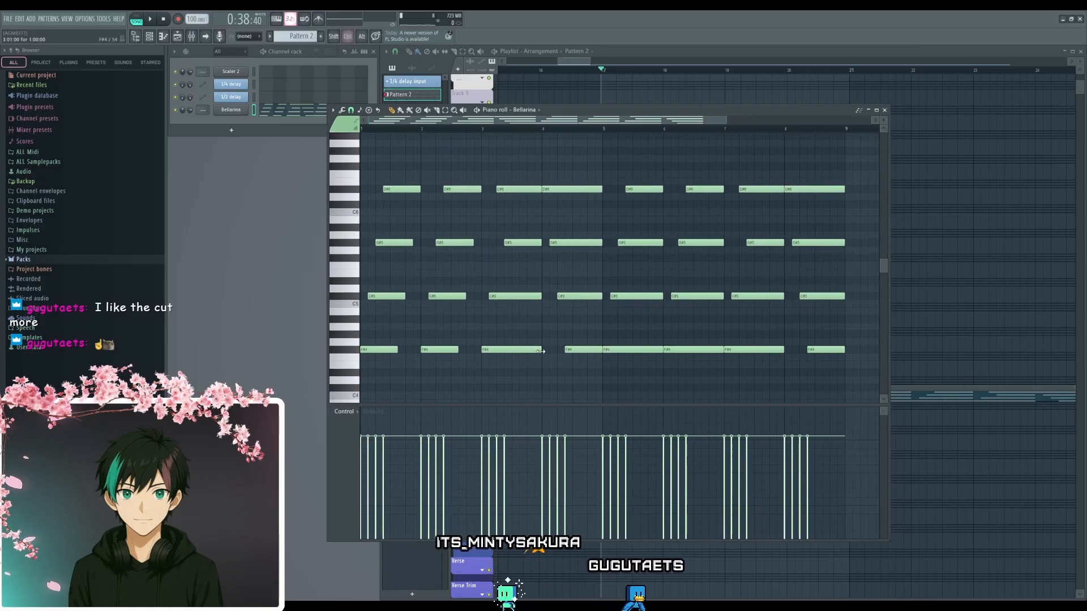
{"action": "scroll", "coordinate": [541, 352], "scroll_direction": "up", "scroll_amount": 1}
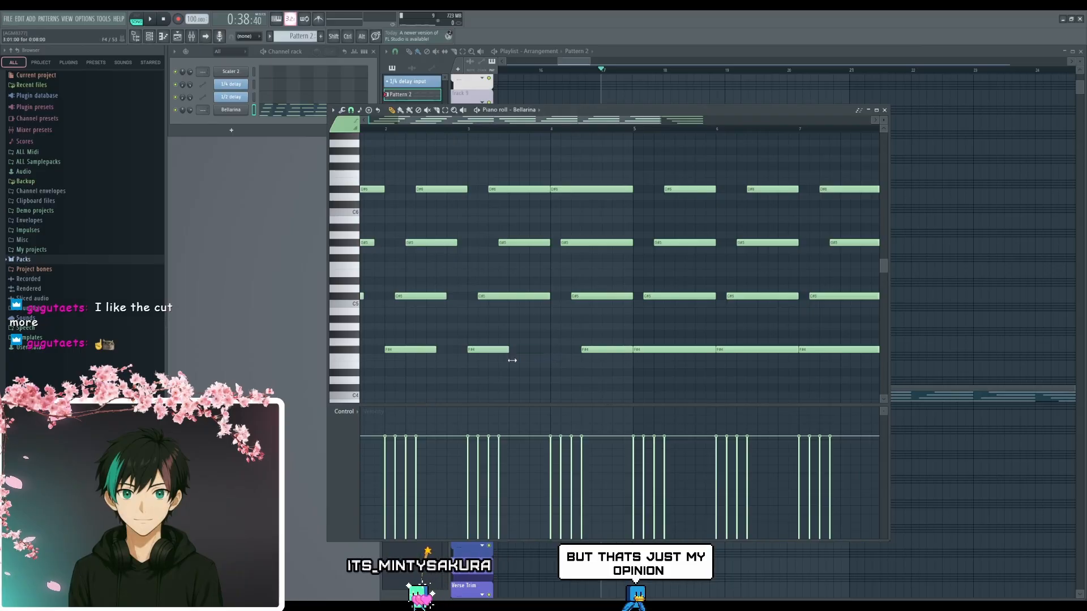
{"action": "left_click_drag", "start_coordinate": [513, 360], "coordinate": [585, 349]}
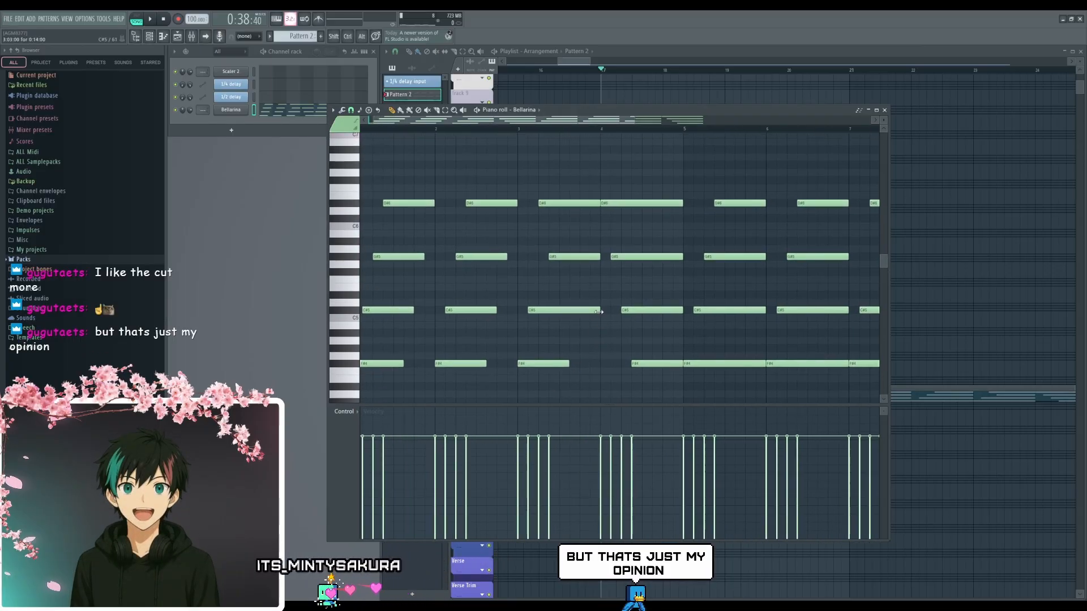
{"action": "left_click_drag", "start_coordinate": [599, 312], "coordinate": [602, 281]}
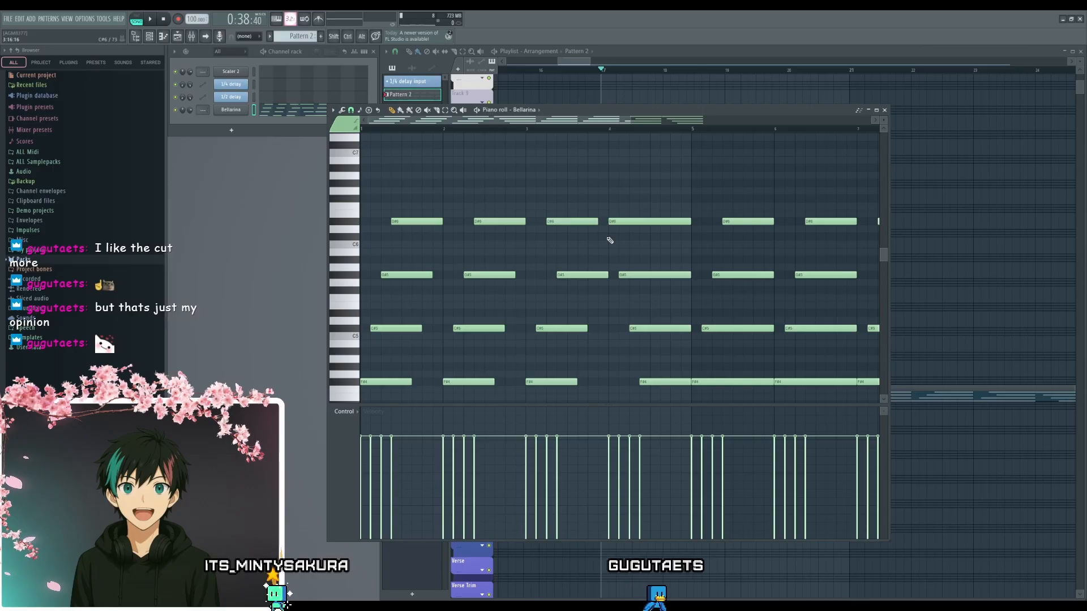
- Shorten the D#6, G#5 and C#5 notes of the bar 4 chord to 10 steps each
{"action": "left_click_drag", "start_coordinate": [625, 246], "coordinate": [598, 189]}
{"action": "key", "text": "space"}
{"action": "left_click_drag", "start_coordinate": [627, 240], "coordinate": [605, 245]}
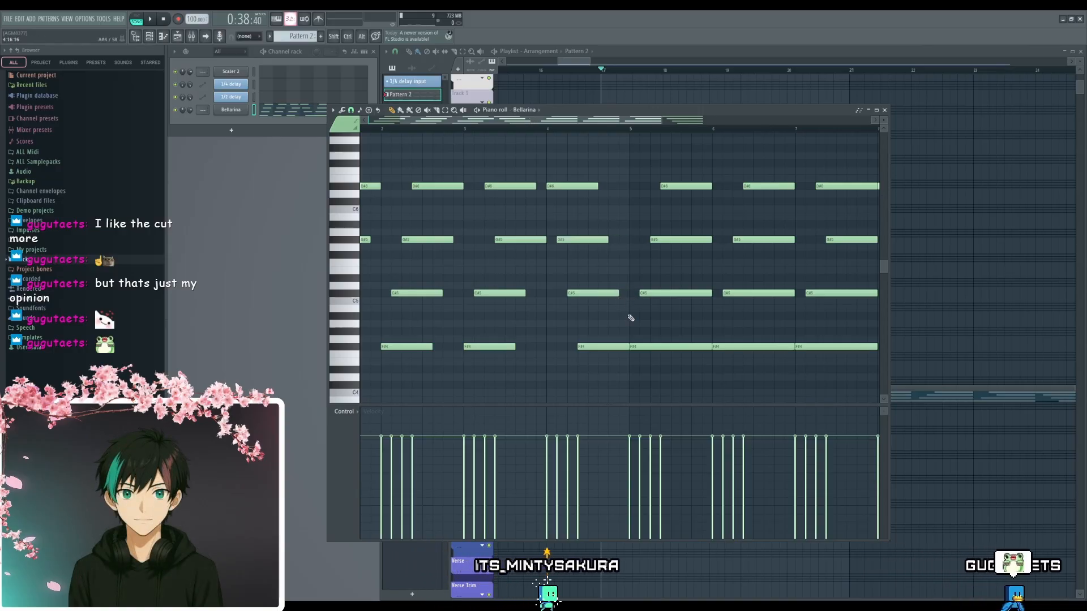
- Delete the chord notes in bars 5 to 8 and fill those bars with a duplicate of bars 1 to 4
{"action": "scroll", "coordinate": [628, 295], "scroll_direction": "down", "scroll_amount": 4}
{"action": "left_click_drag", "start_coordinate": [785, 167], "coordinate": [588, 365]}
{"action": "key", "text": "Delete"}
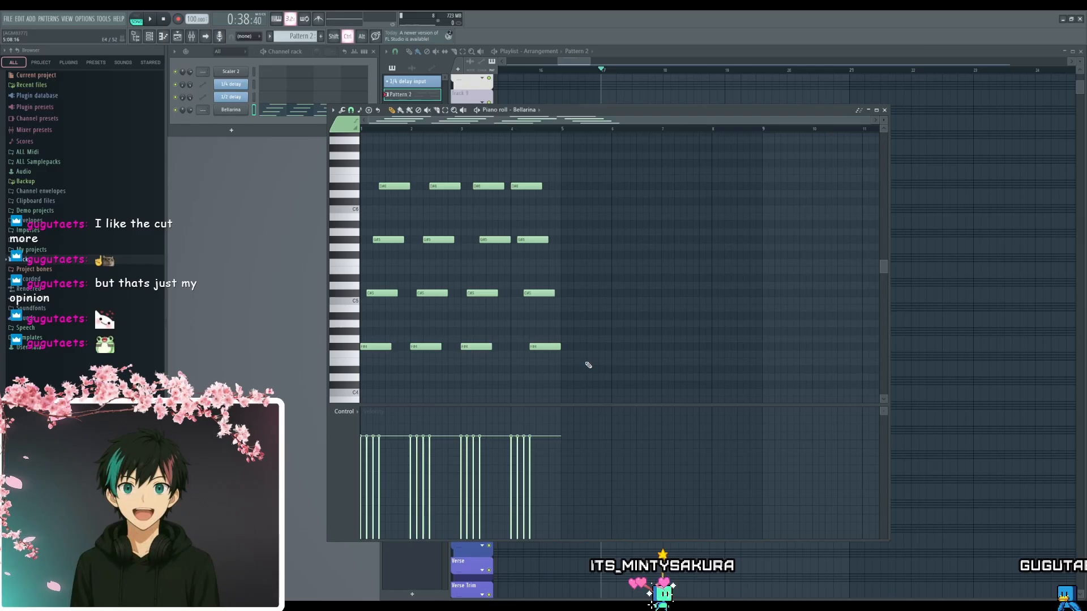
{"action": "key", "text": "ctrl+b"}
{"action": "left_click", "coordinate": [626, 385]}
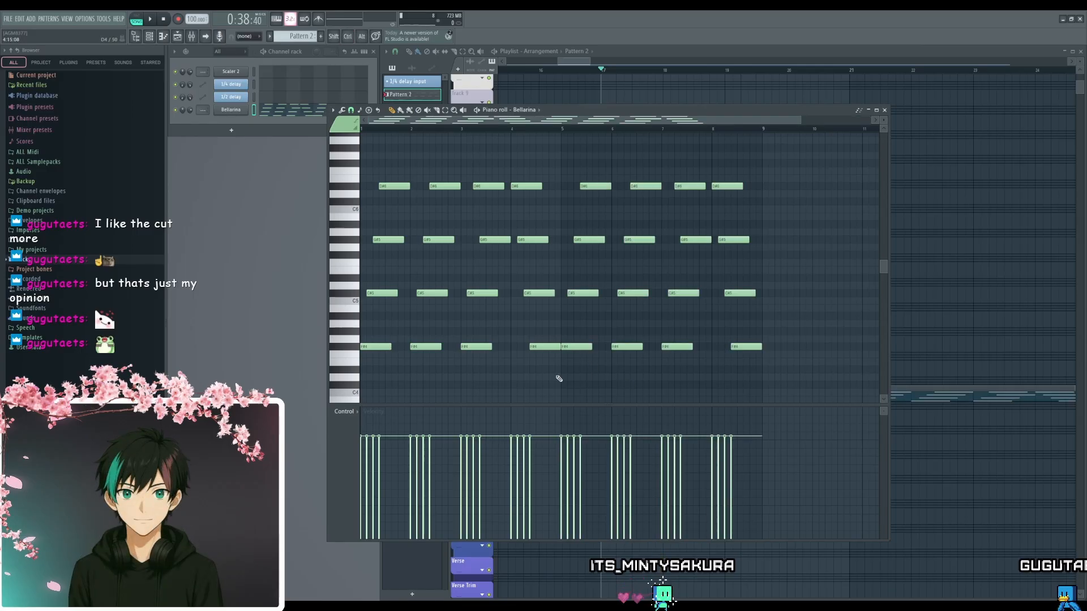
{"action": "scroll", "coordinate": [558, 380], "scroll_direction": "up", "scroll_amount": 1}
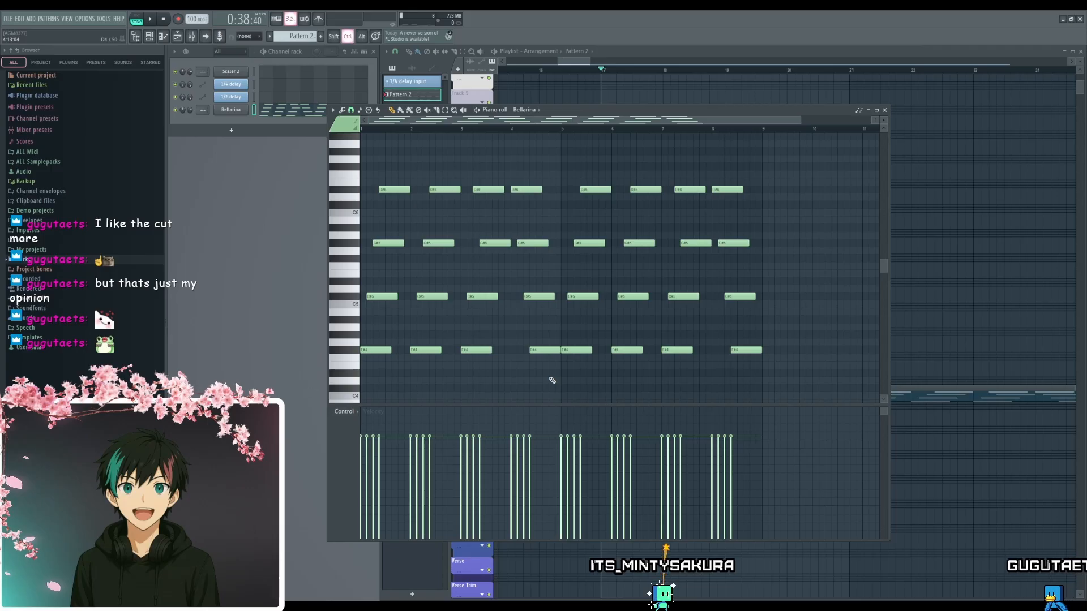
- Transpose all the chord notes down one octave and play back the pattern
{"action": "key", "text": "ctrl+Down"}
{"action": "key", "text": "ctrl+Up"}
{"action": "key", "text": "ctrl+Down"}
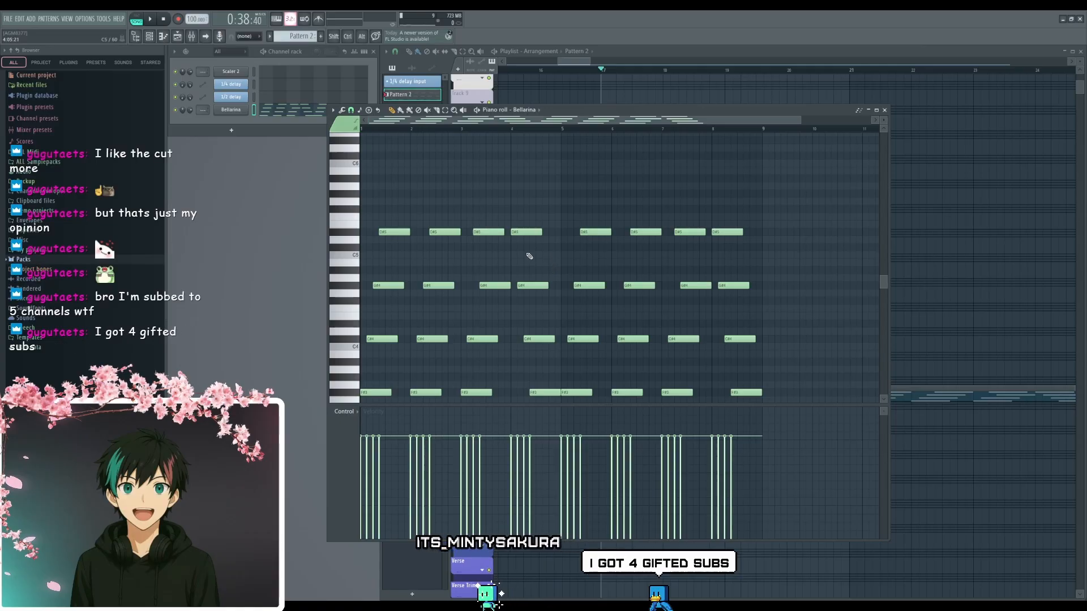
{"action": "key", "text": "space"}
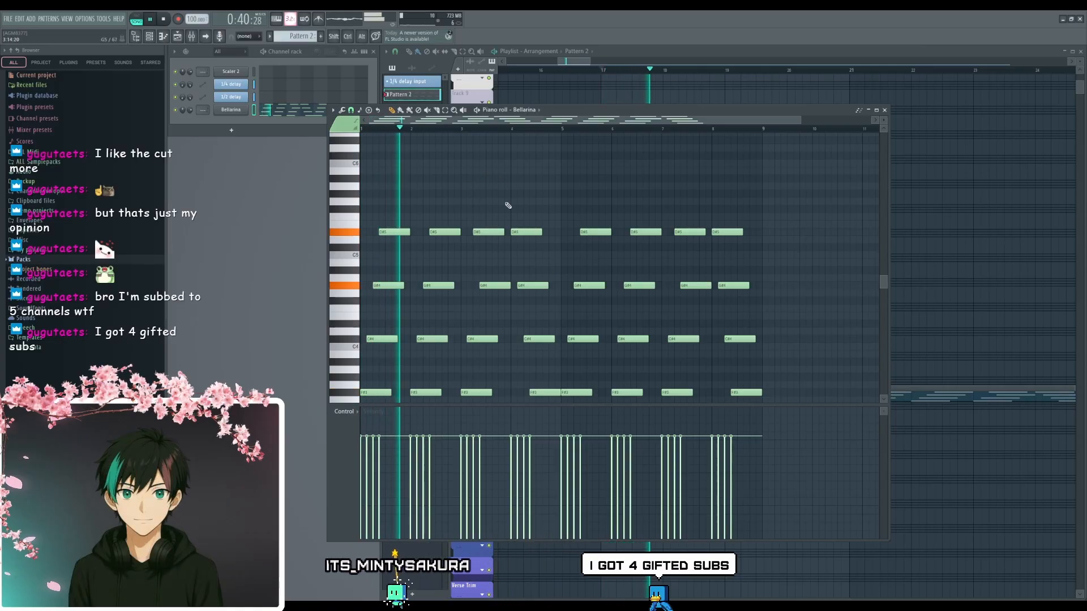
- Try raising all the C#4 and D#5 notes by one octave and play back the pattern
{"action": "left_click_drag", "start_coordinate": [776, 306], "coordinate": [362, 365]}
{"action": "key", "text": "space"}
{"action": "left_click_drag", "start_coordinate": [771, 198], "coordinate": [377, 250]}
{"action": "left_click_drag", "start_coordinate": [747, 313], "coordinate": [386, 374]}
{"action": "key", "text": "ctrl+Up"}
{"action": "key", "text": "space"}
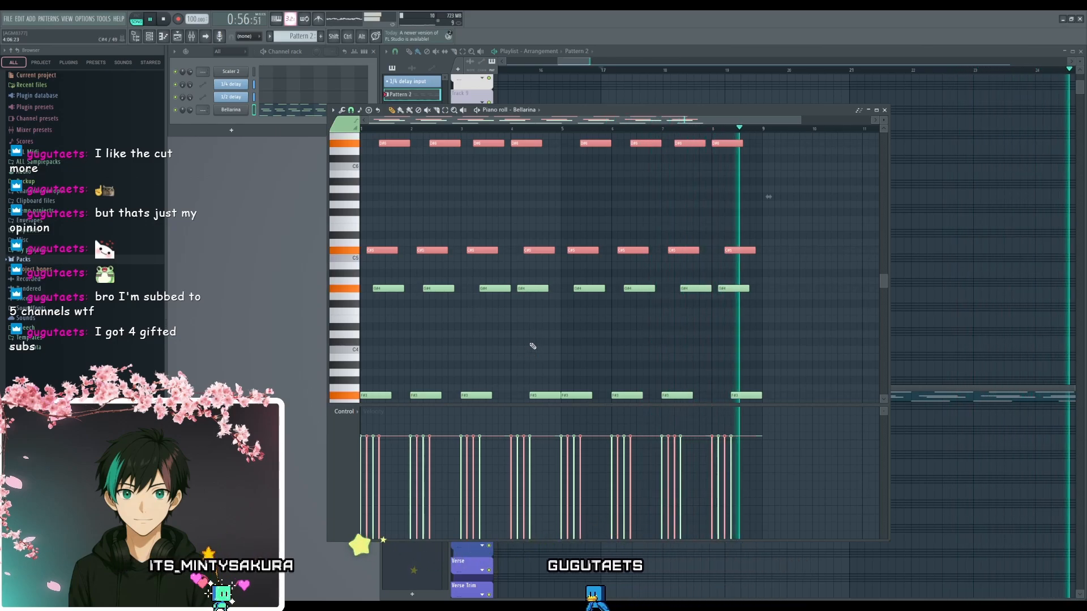
{"action": "key", "text": "ctrl+Down"}
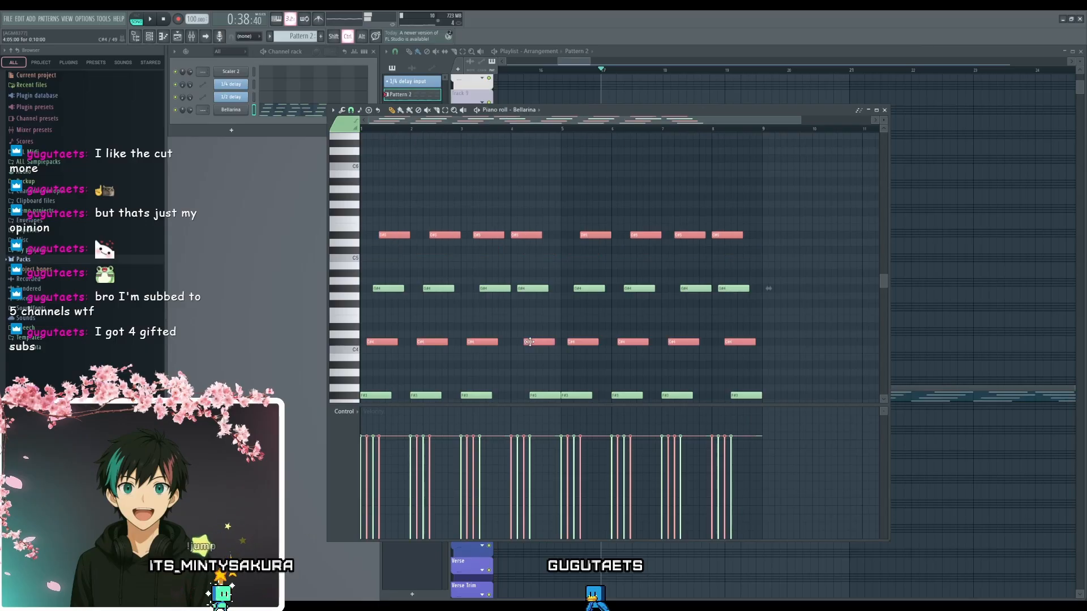
- Copy all the Bellarina chord notes in Pattern 2 and close the piano roll
{"action": "scroll", "coordinate": [530, 342], "scroll_direction": "down", "scroll_amount": 2}
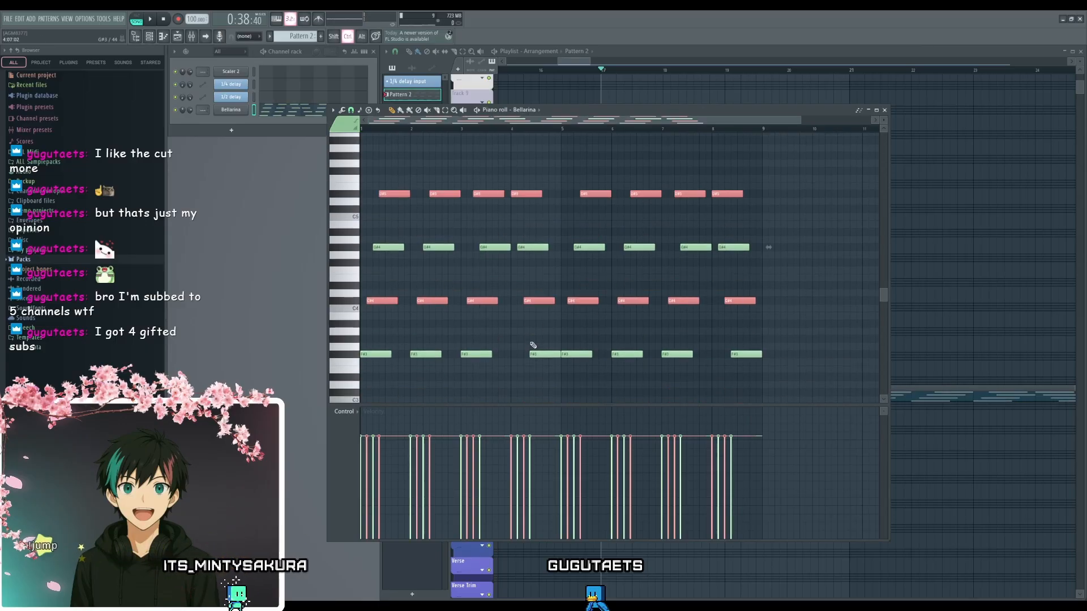
{"action": "key", "text": "ctrl+d"}
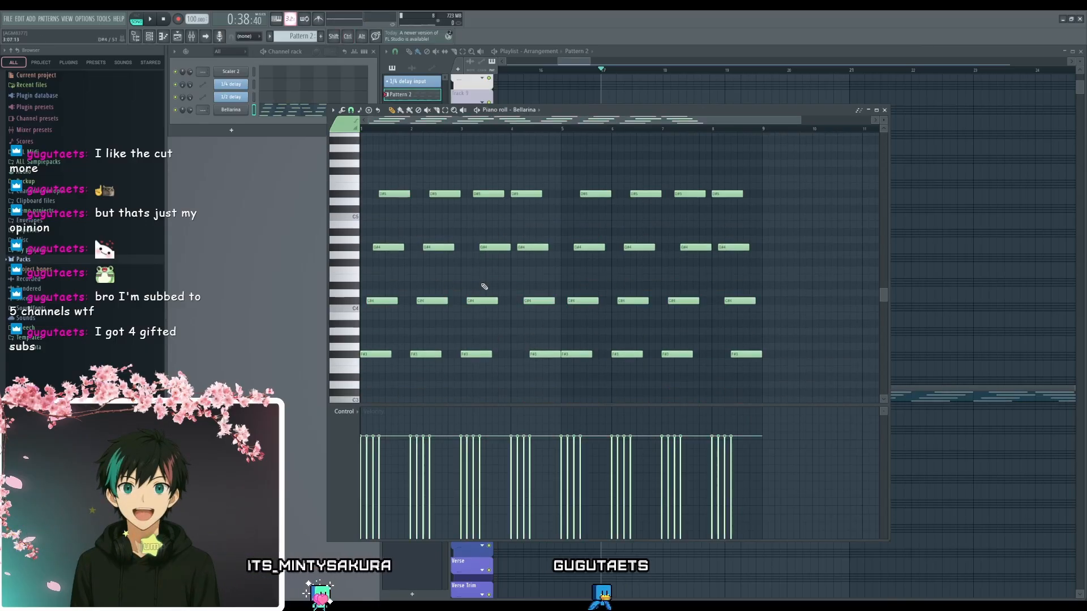
{"action": "scroll", "coordinate": [553, 293], "scroll_direction": "up", "scroll_amount": 1}
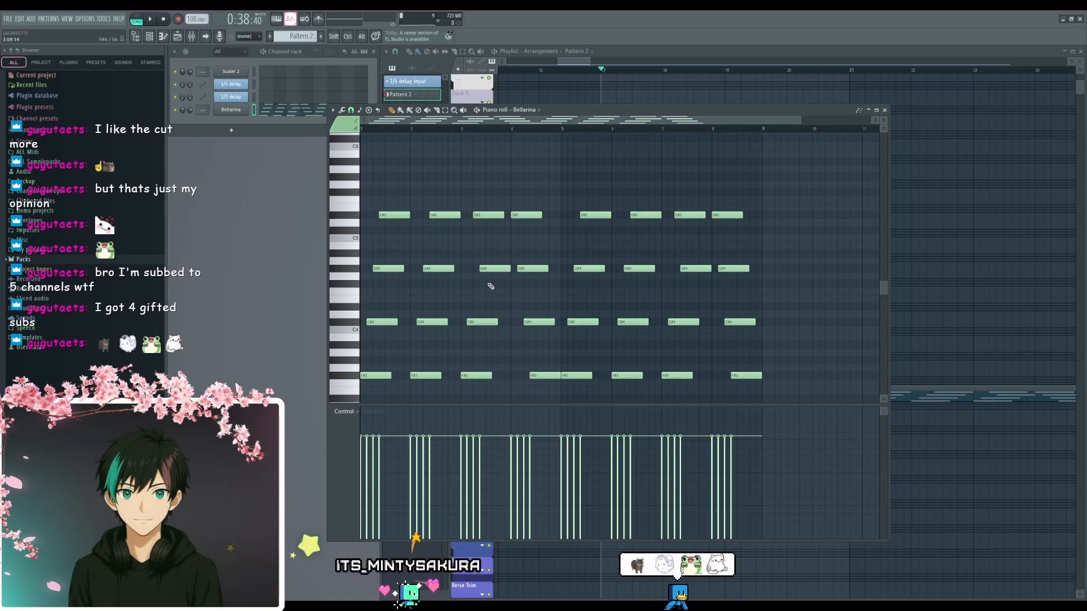
{"action": "key", "text": "ctrl+a"}
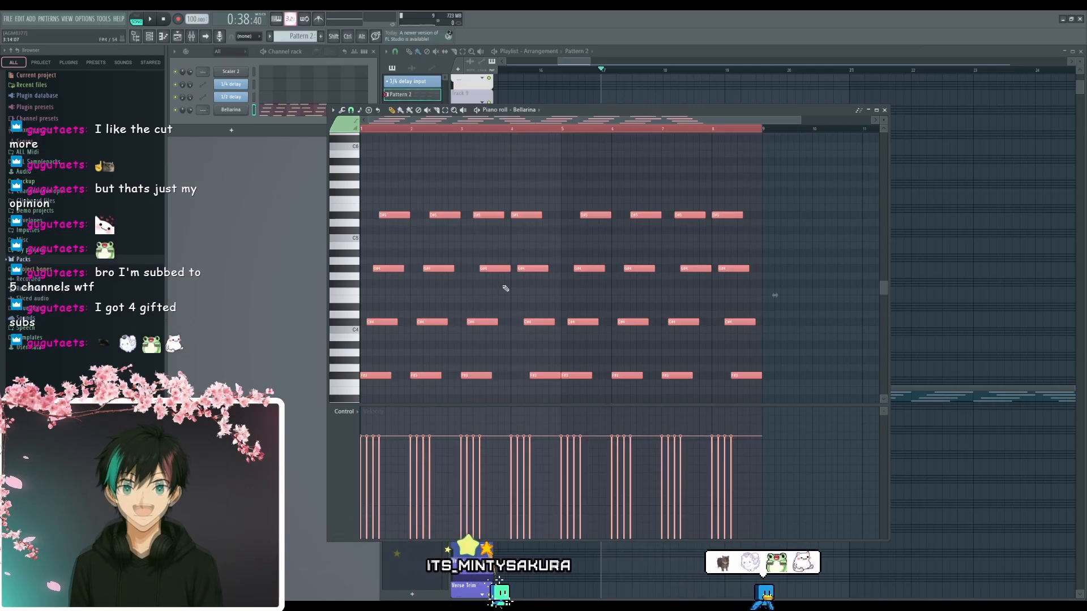
{"action": "key", "text": "ctrl+d"}
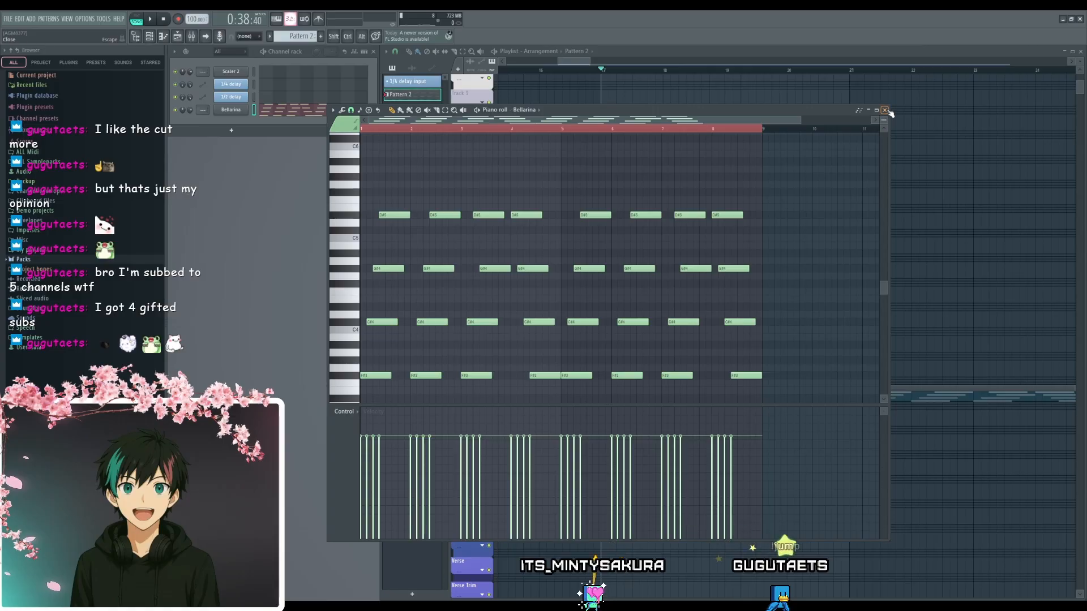
{"action": "left_click", "coordinate": [887, 110]}
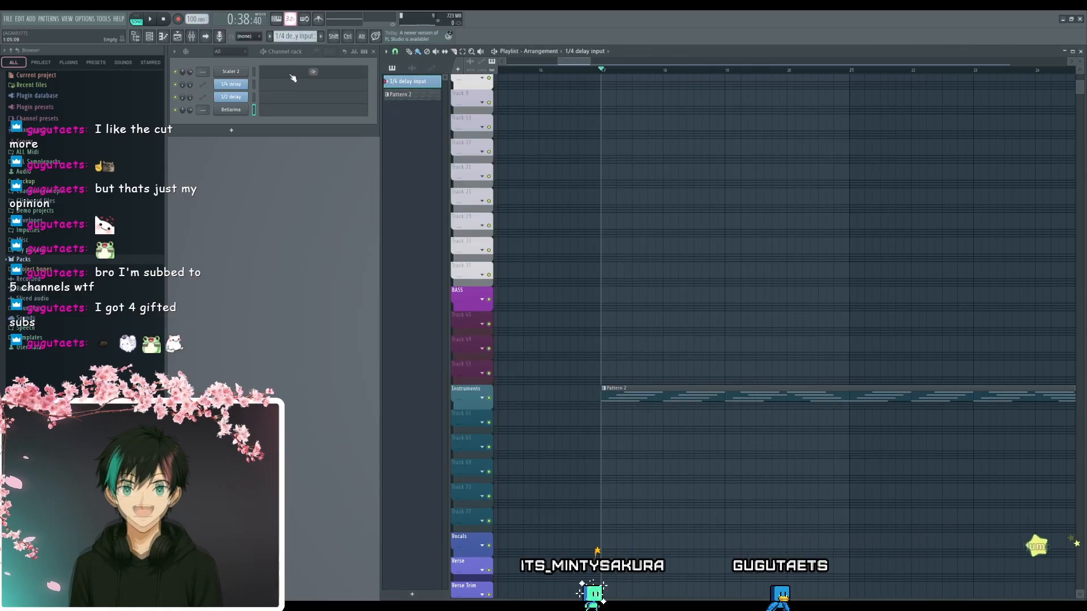
- Paste the copied chord notes into the Scaler 2 channel of the 1/4 delay input pattern
{"action": "left_click", "coordinate": [291, 74]}
{"action": "key", "text": "ctrl+v"}
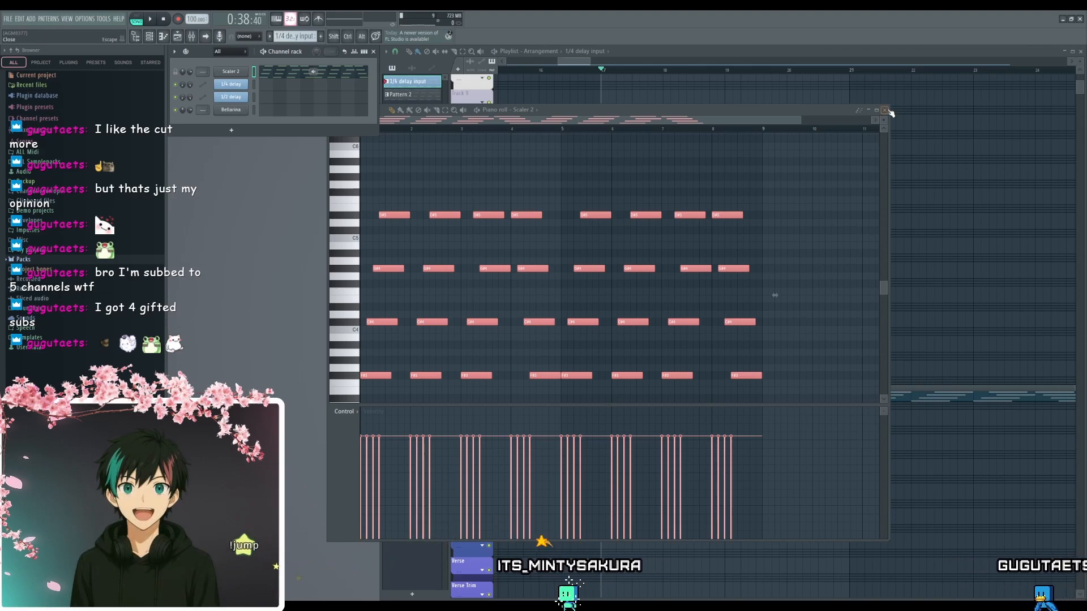
{"action": "left_click", "coordinate": [886, 111]}
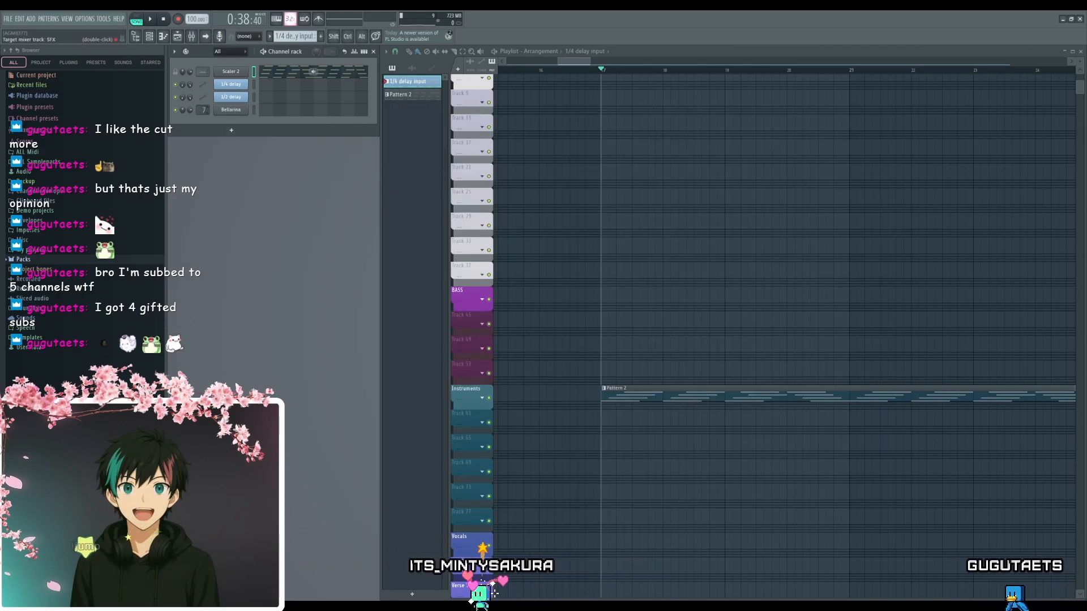
- Route the Bellarina channel to mixer track 21 and paste the chord notes into it in the 1/4 delay input pattern
{"action": "left_click_drag", "start_coordinate": [203, 110], "coordinate": [202, 89]}
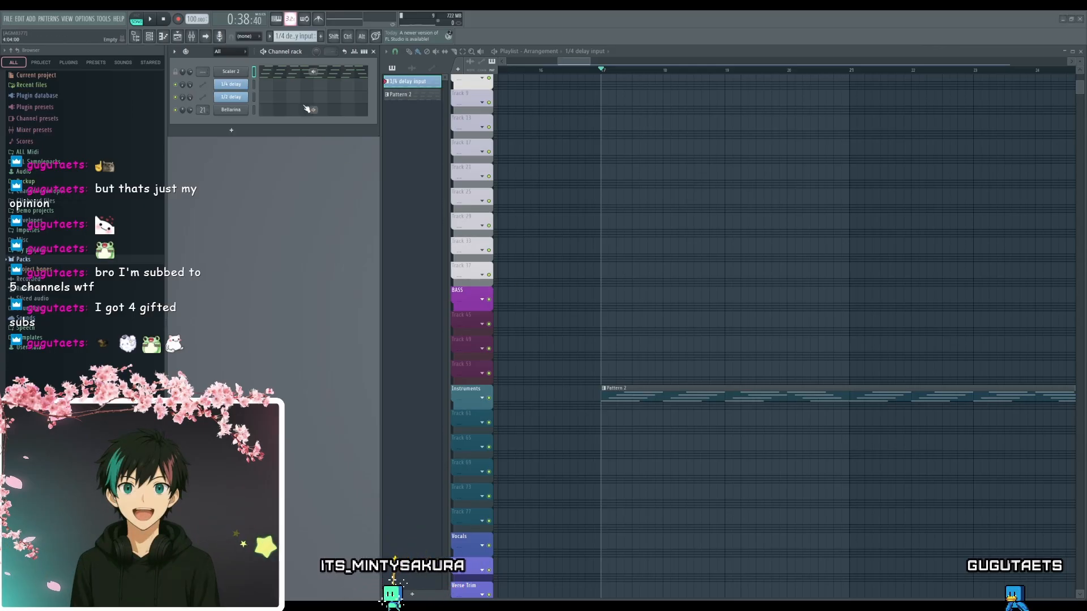
{"action": "left_click", "coordinate": [300, 111]}
{"action": "key", "text": "ctrl+v"}
{"action": "left_click", "coordinate": [474, 359], "text": "ctrl"}
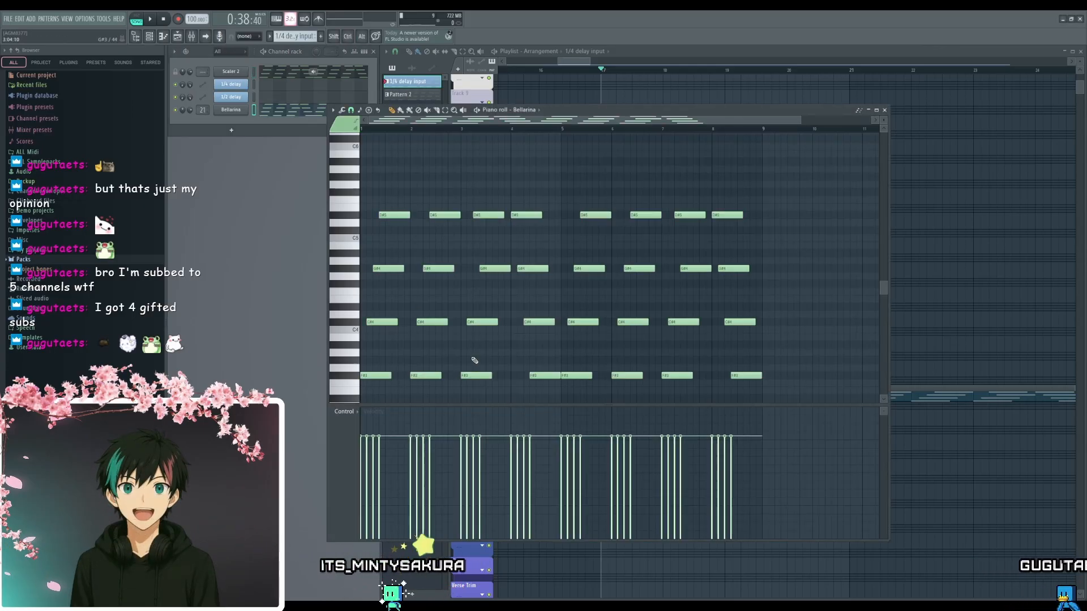
- Raise all the C#4 and D#5 notes of the Bellarina channel by one octave and close the piano roll
{"action": "left_click_drag", "start_coordinate": [775, 289], "coordinate": [362, 339]}
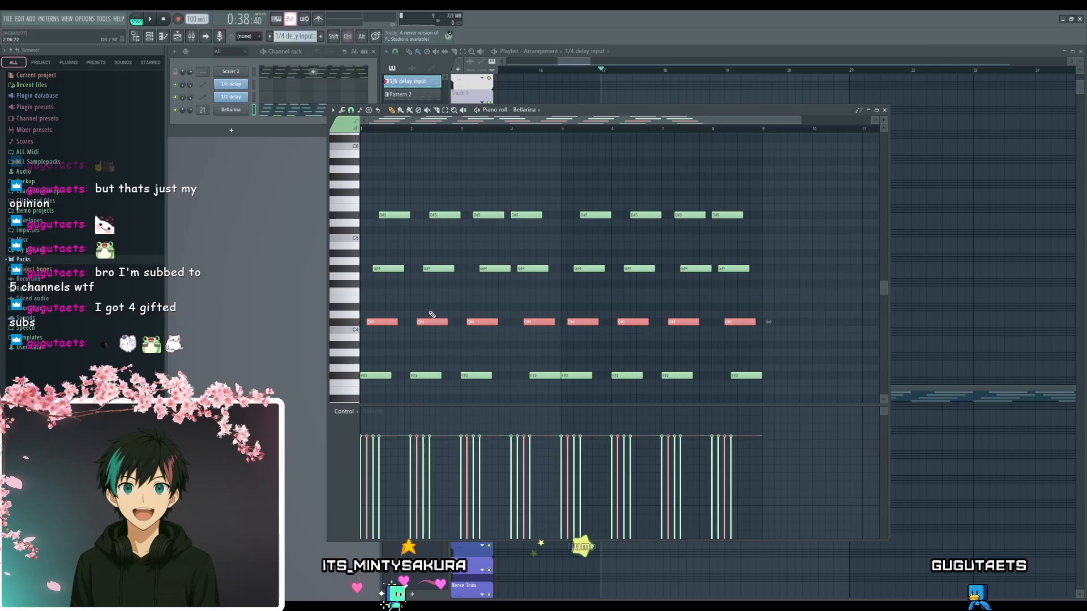
{"action": "left_click_drag", "start_coordinate": [762, 182], "coordinate": [384, 242]}
{"action": "key", "text": "ctrl+Up"}
{"action": "left_click", "coordinate": [443, 208], "text": "ctrl"}
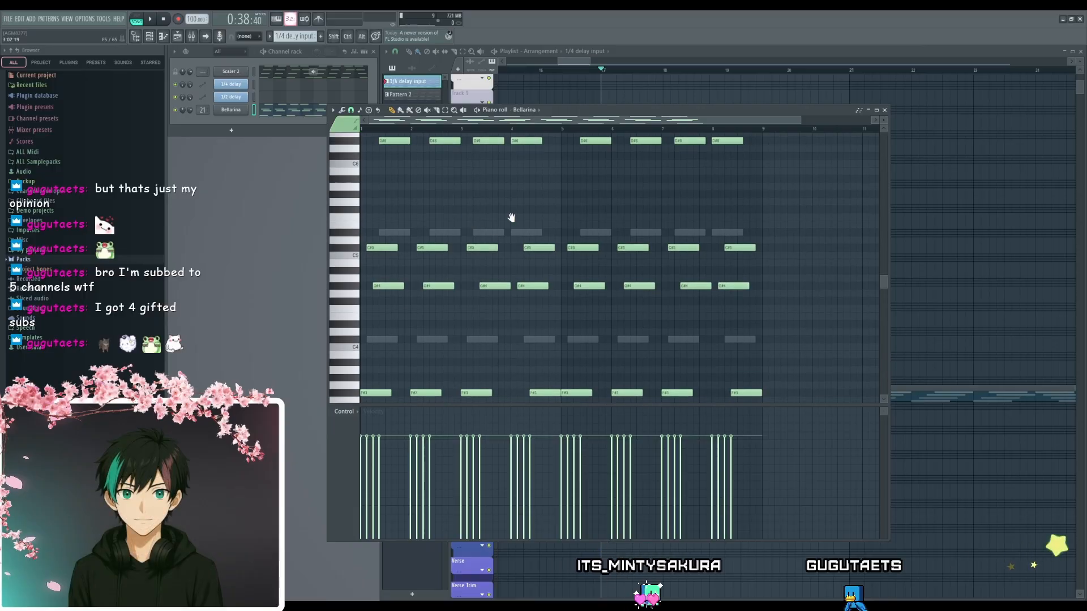
{"action": "scroll", "coordinate": [509, 218], "scroll_direction": "up", "scroll_amount": 1}
{"action": "scroll", "coordinate": [509, 208], "scroll_direction": "down", "scroll_amount": 3}
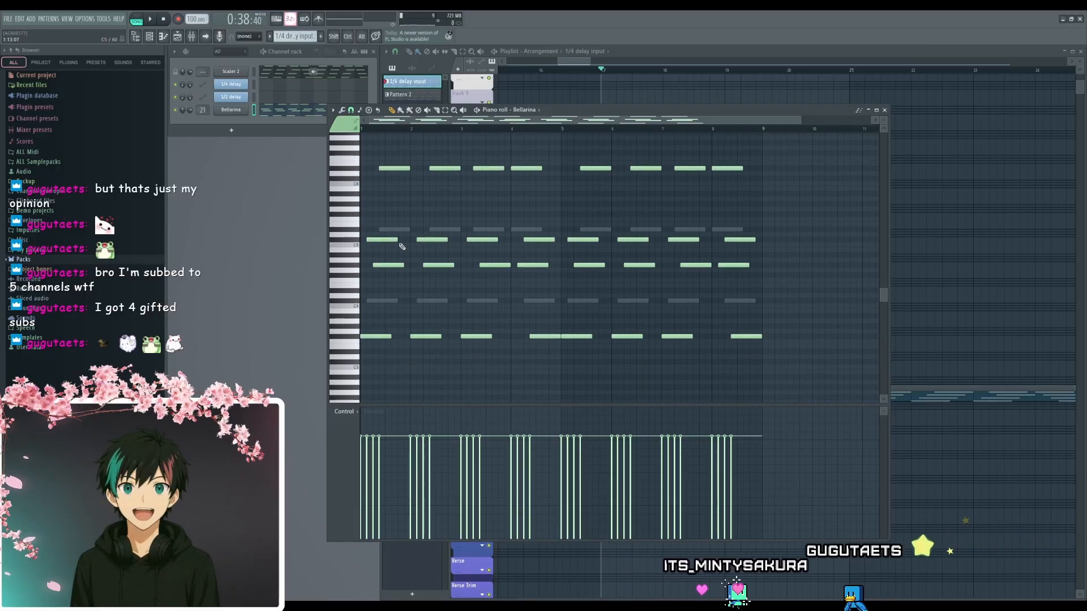
{"action": "scroll", "coordinate": [491, 217], "scroll_direction": "up", "scroll_amount": 3}
{"action": "mouse_move", "coordinate": [491, 217]}
{"action": "left_mouse_down"}
{"action": "mouse_move", "coordinate": [553, 225]}
{"action": "mouse_move", "coordinate": [570, 246]}
{"action": "left_mouse_up"}
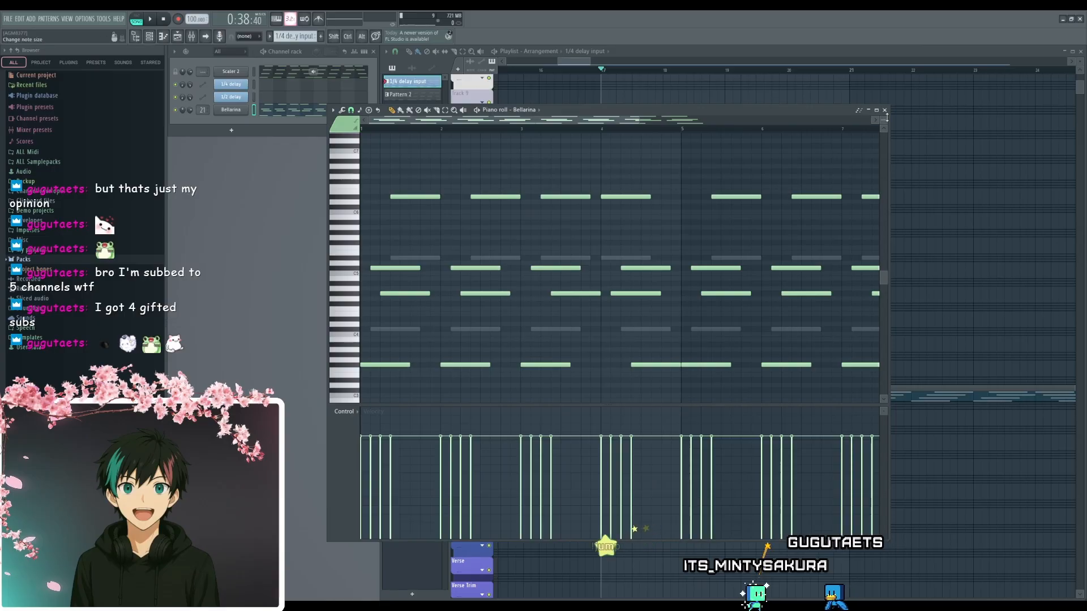
{"action": "left_click", "coordinate": [885, 110]}
- Play back the arrangement from the start of the Pattern 2 clip and stop it
{"action": "key", "text": "space"}
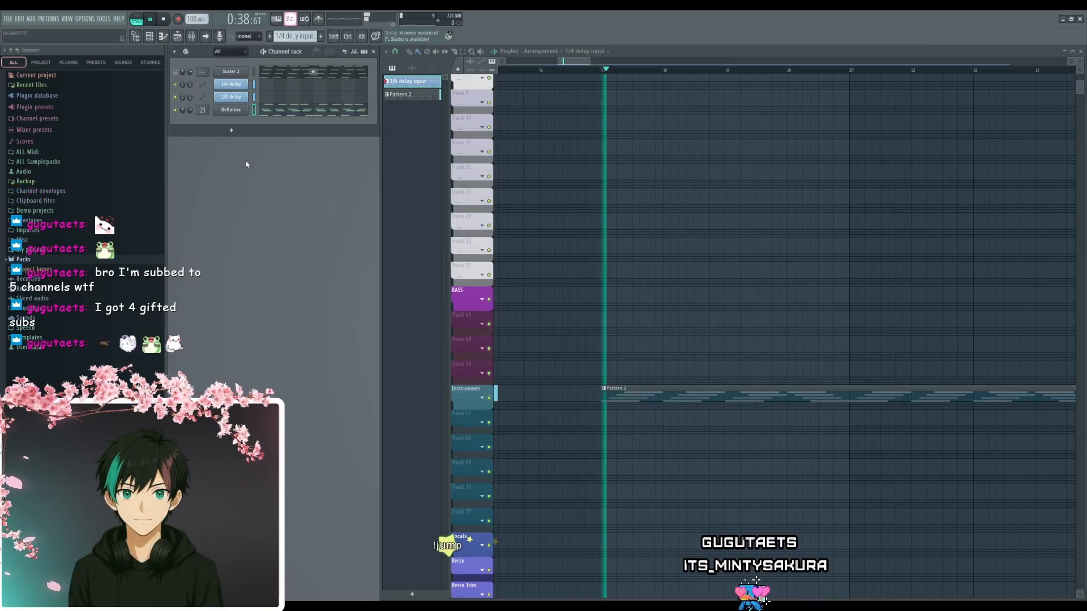
{"action": "scroll", "coordinate": [668, 249], "scroll_direction": "down", "scroll_amount": 1}
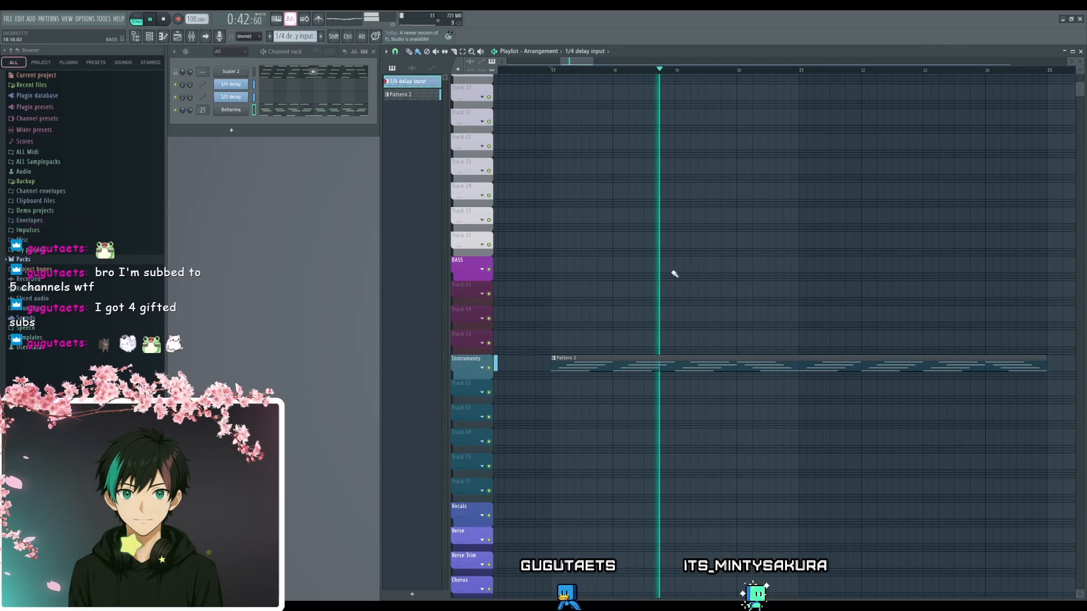
{"action": "key", "text": "space"}
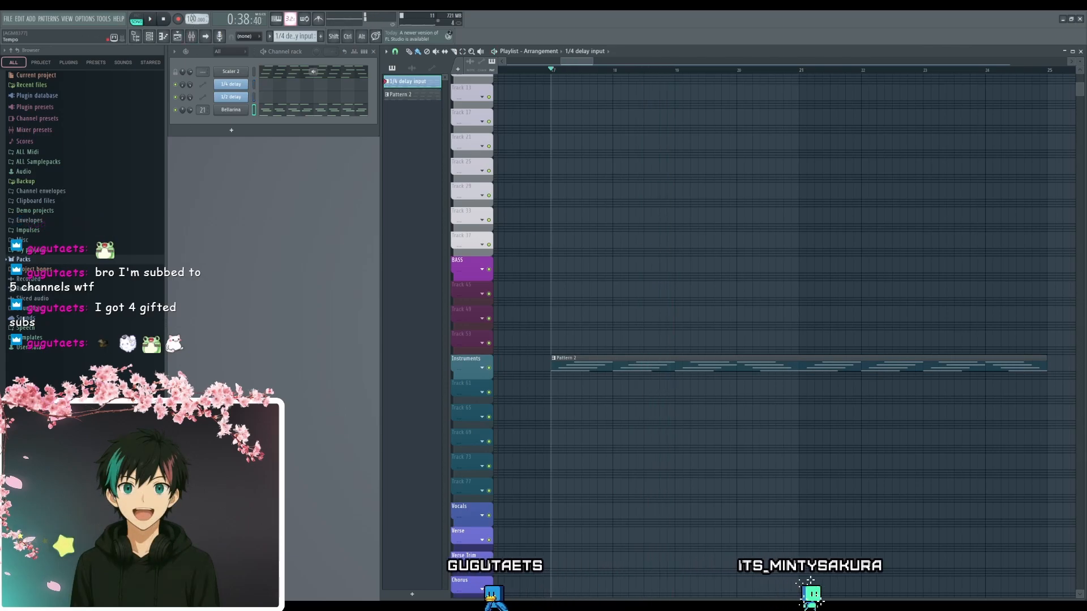
- Set the project tempo to 80 BPM and play back the whole Pattern 2 clip in the arrangement
{"action": "left_click_drag", "start_coordinate": [195, 19], "coordinate": [195, 30]}
{"action": "key", "text": "space"}
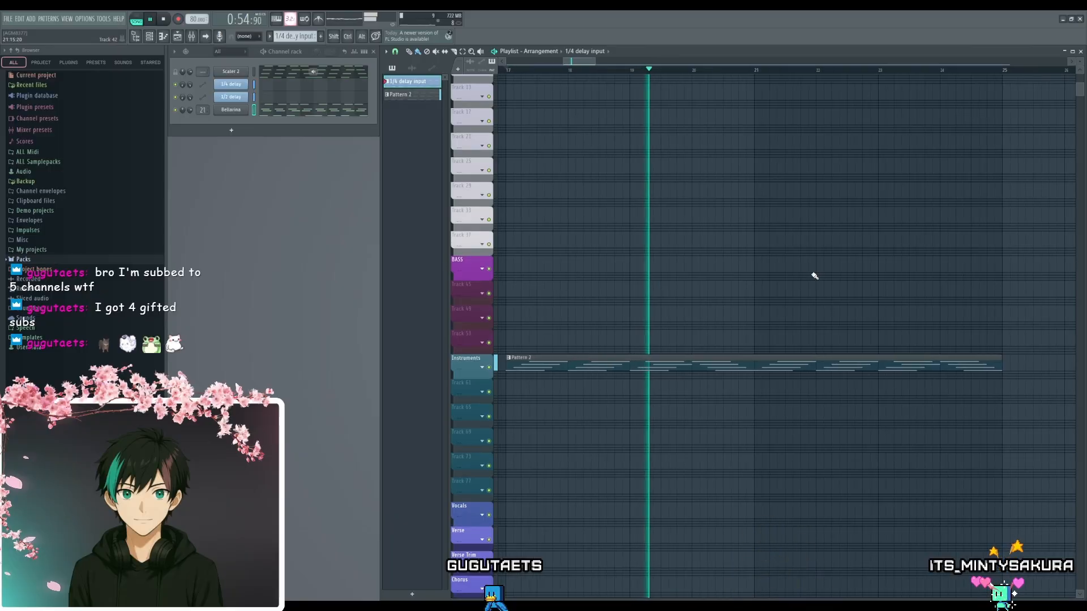
{"action": "scroll", "coordinate": [753, 266], "scroll_direction": "up", "scroll_amount": 3}
{"action": "left_click_drag", "start_coordinate": [753, 267], "coordinate": [741, 200]}
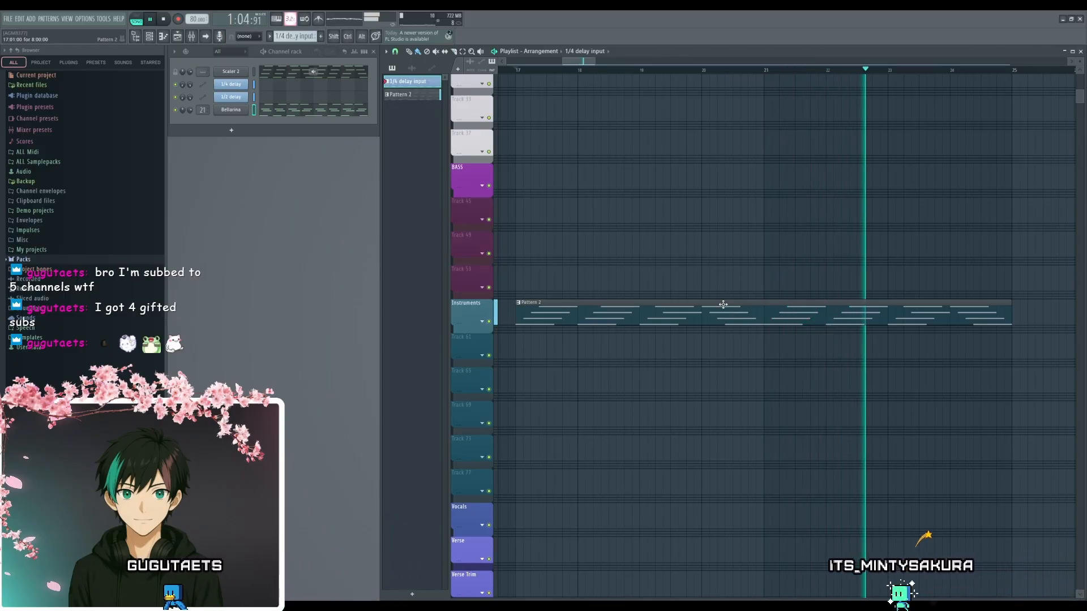
{"action": "left_click_drag", "start_coordinate": [710, 268], "coordinate": [719, 295]}
{"action": "scroll", "coordinate": [726, 268], "scroll_direction": "down", "scroll_amount": 2}
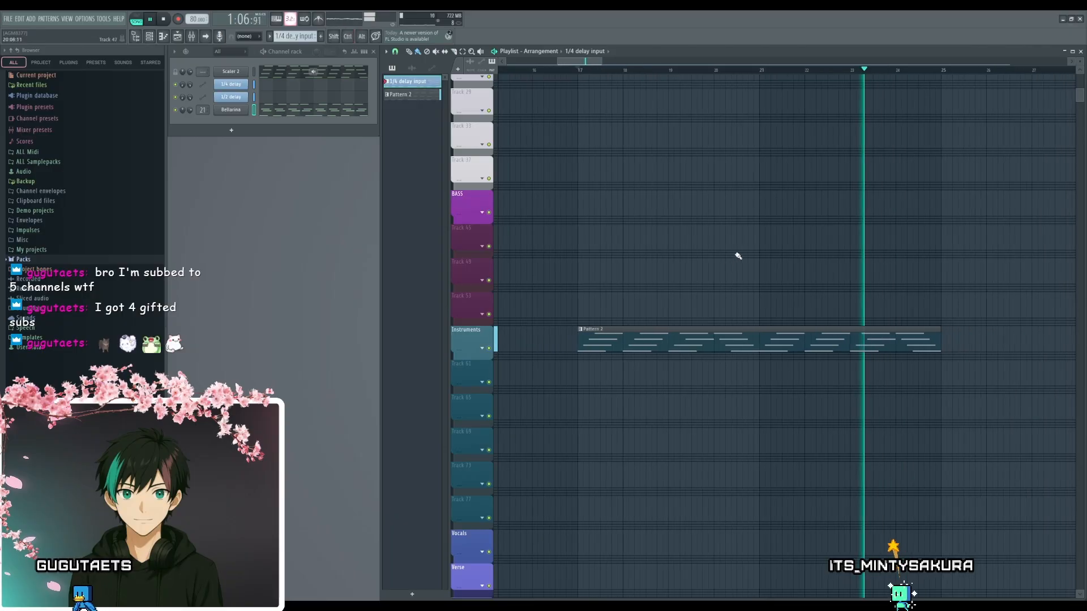
{"action": "left_click_drag", "start_coordinate": [737, 255], "coordinate": [722, 301]}
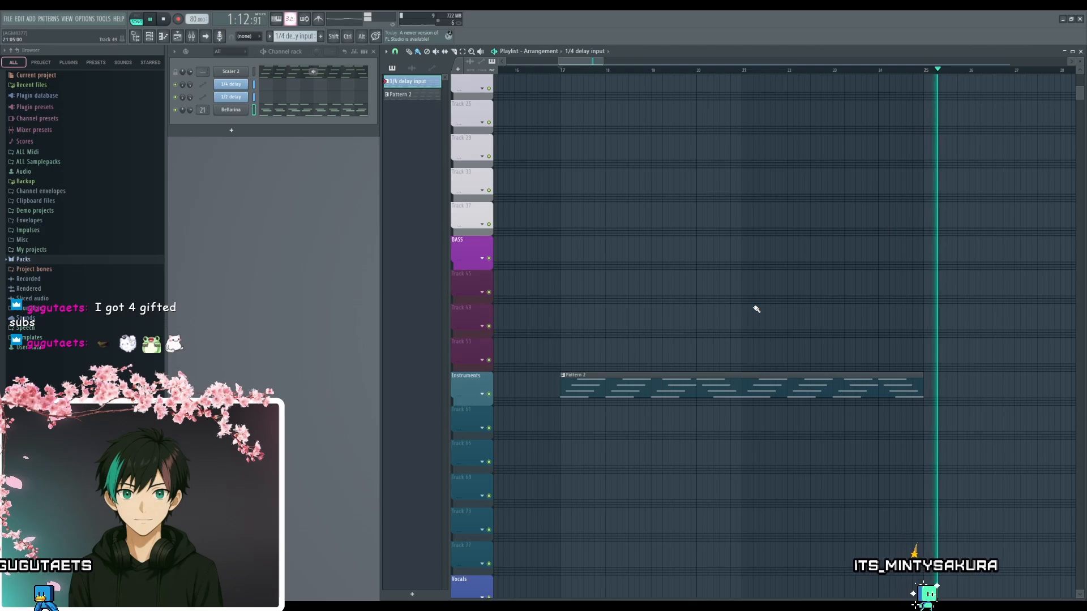
{"action": "scroll", "coordinate": [751, 276], "scroll_direction": "up", "scroll_amount": 2}
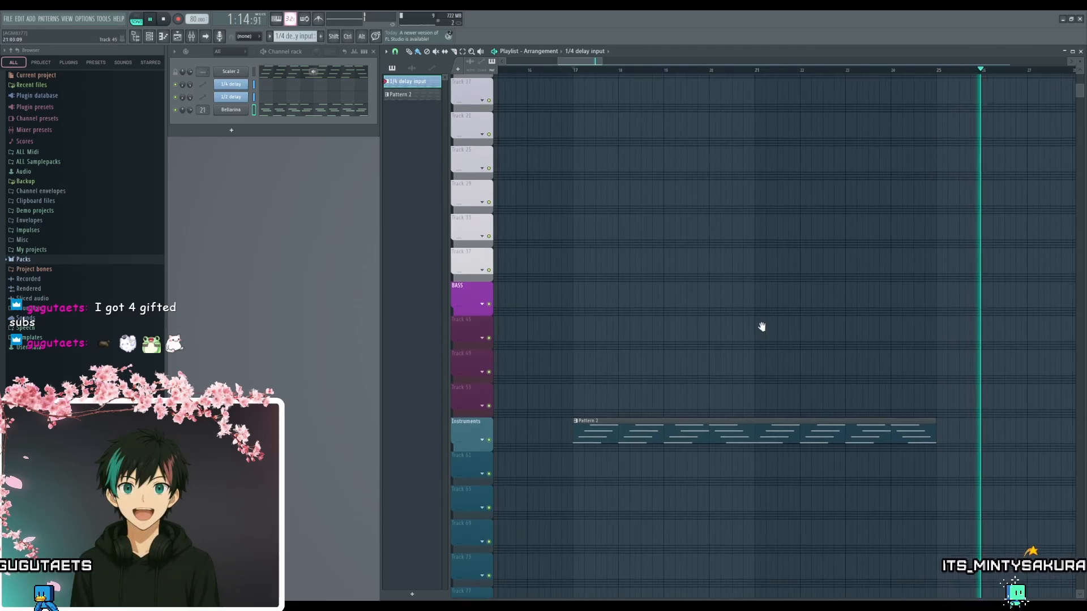
{"action": "key", "text": "space"}
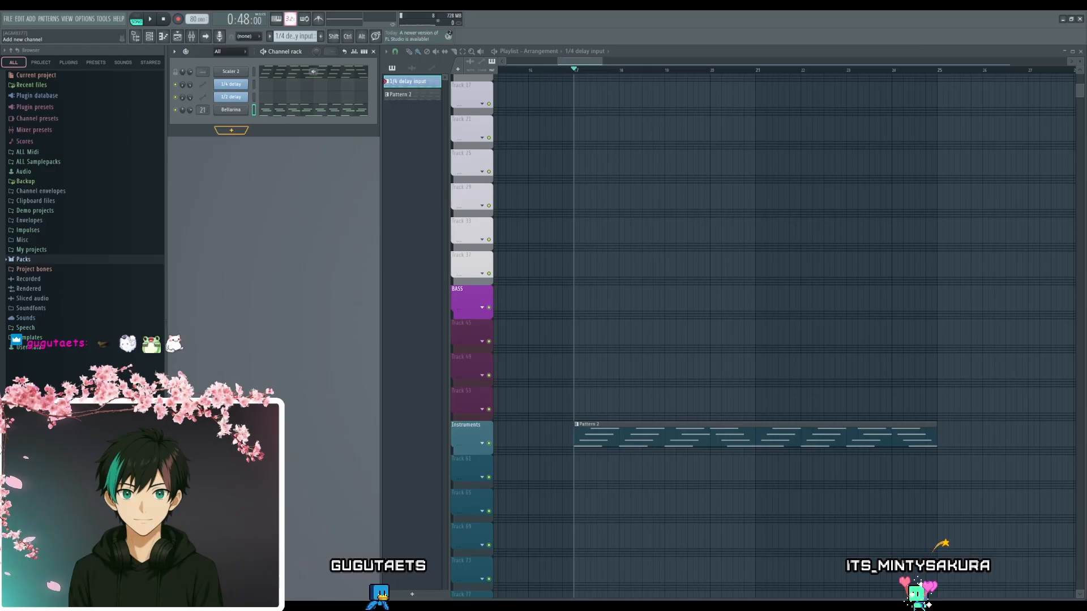
- Add a SimSynth channel and load its Flute preset
{"action": "left_click", "coordinate": [338, 388]}
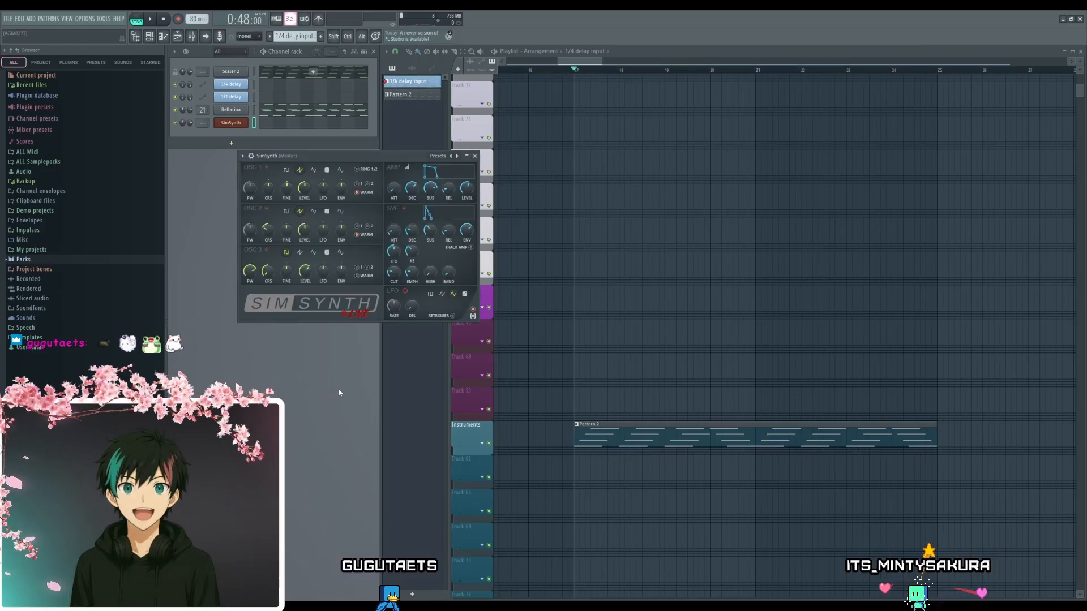
{"action": "left_click_drag", "start_coordinate": [332, 155], "coordinate": [395, 202]}
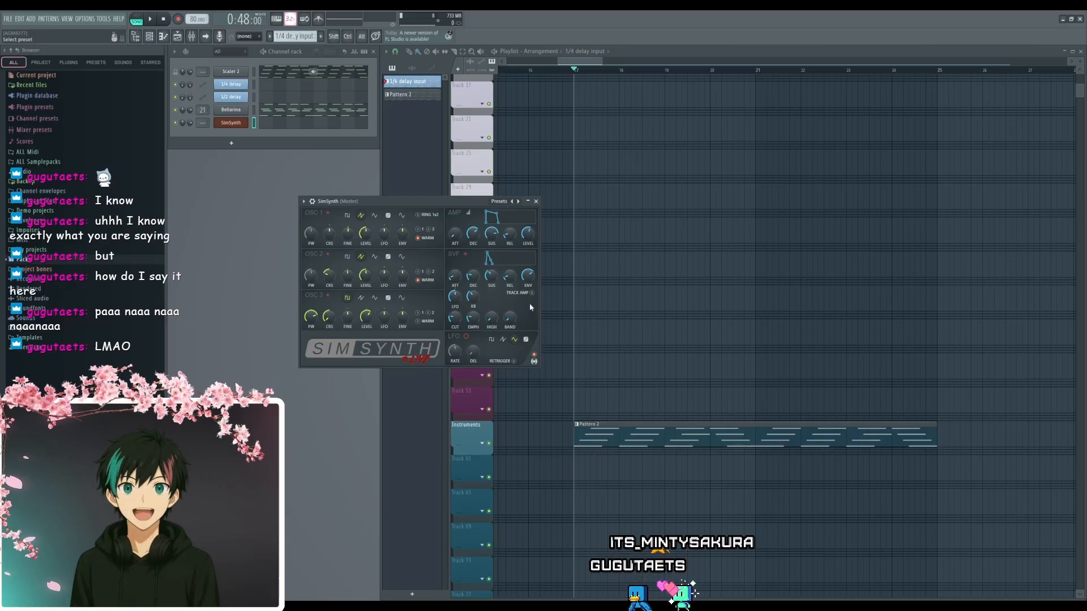
{"action": "left_click", "coordinate": [518, 201]}
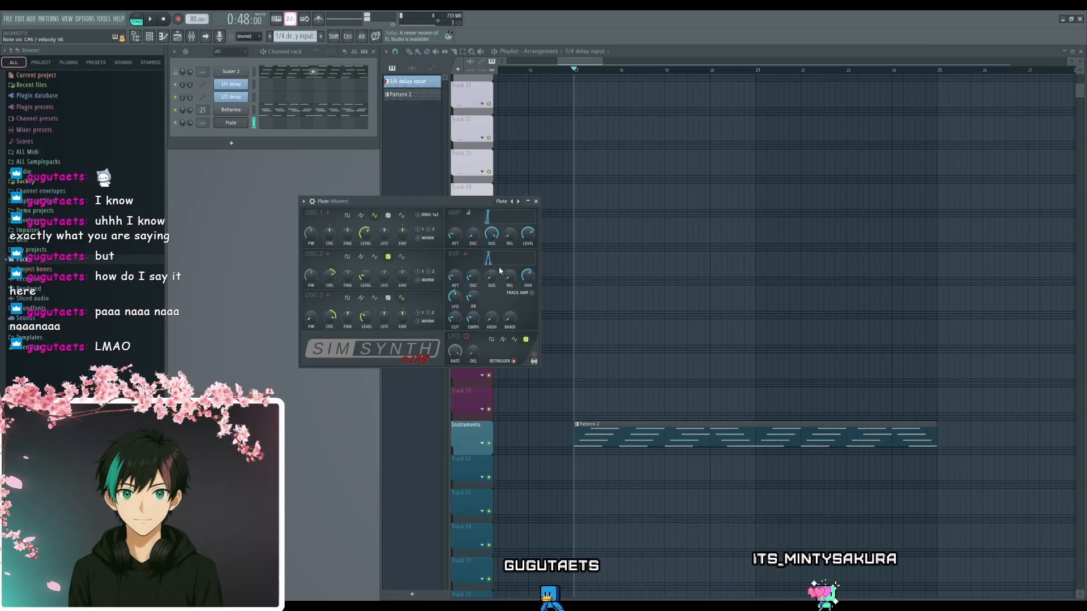
{"action": "left_click", "coordinate": [535, 201]}
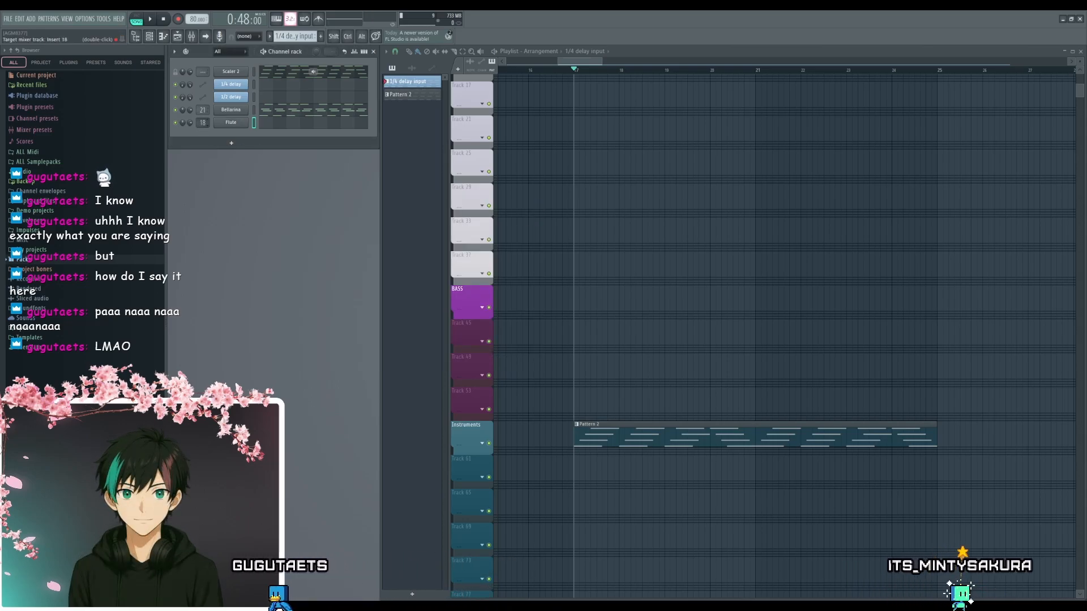
- Route the Flute channel to mixer track 22 and insert Fruity Parametric EQ 2 there, undoing a trial high-shelf boost
{"action": "left_click_drag", "start_coordinate": [202, 122], "coordinate": [203, 143]}
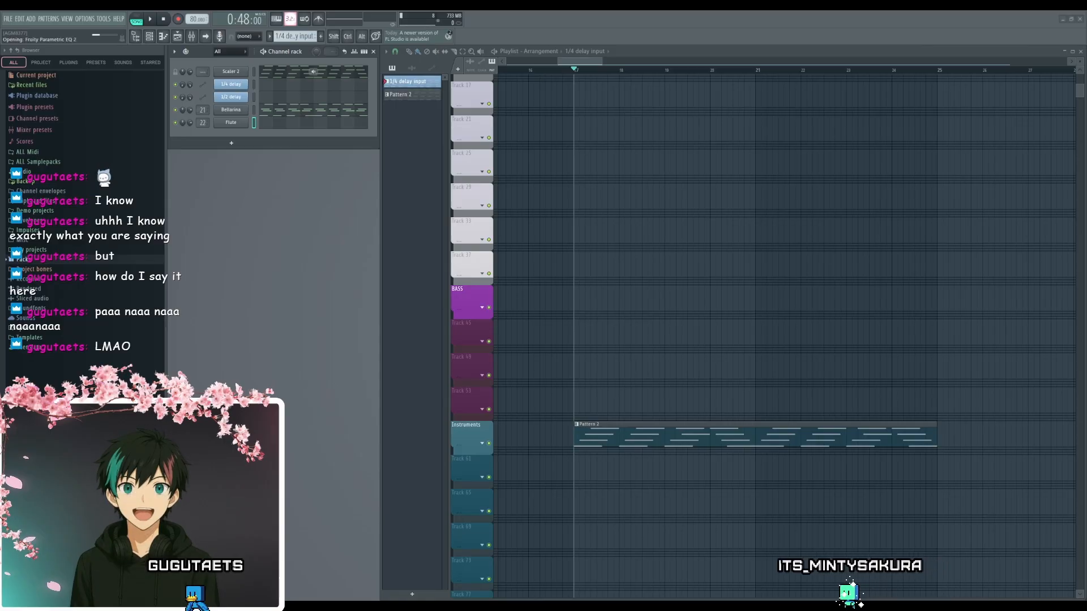
{"action": "left_click_drag", "start_coordinate": [416, 155], "coordinate": [510, 218]}
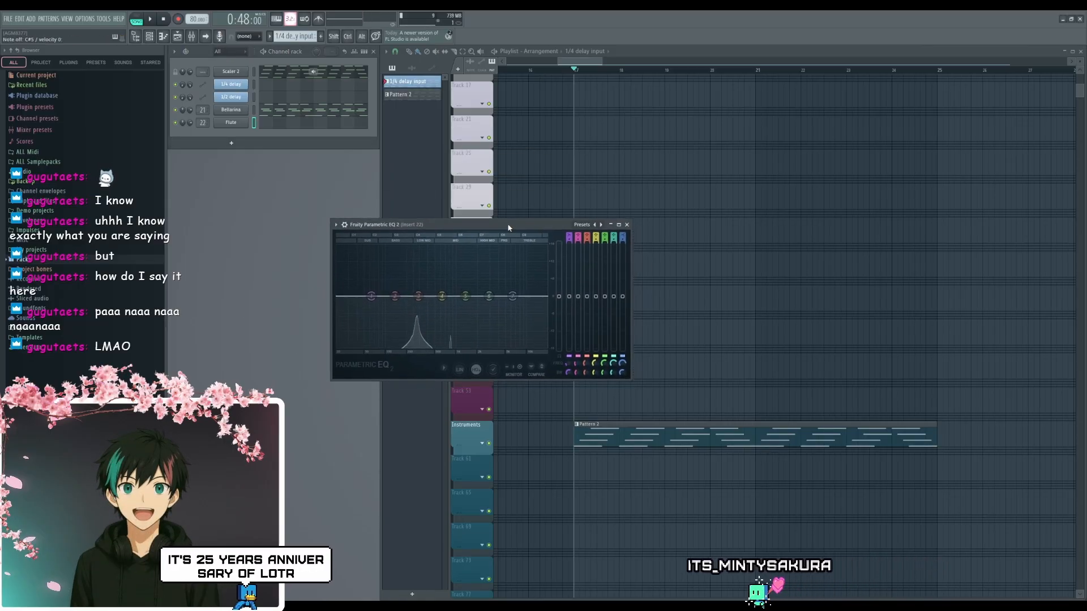
{"action": "mouse_move", "coordinate": [515, 290]}
{"action": "left_mouse_down"}
{"action": "mouse_move", "coordinate": [515, 241]}
{"action": "mouse_move", "coordinate": [517, 285]}
{"action": "left_mouse_up"}
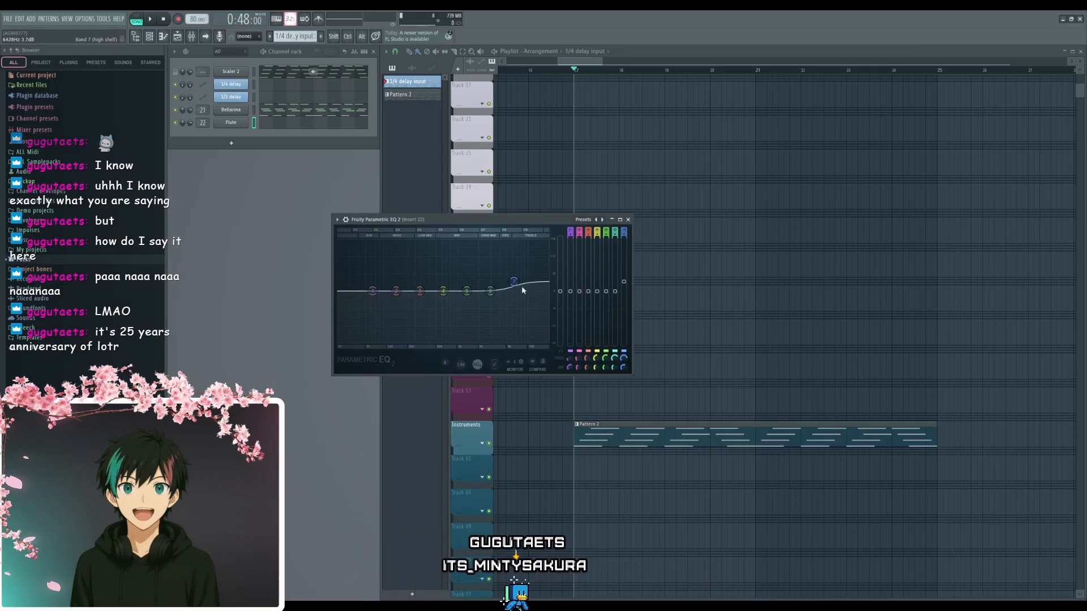
{"action": "key", "text": "ctrl+z"}
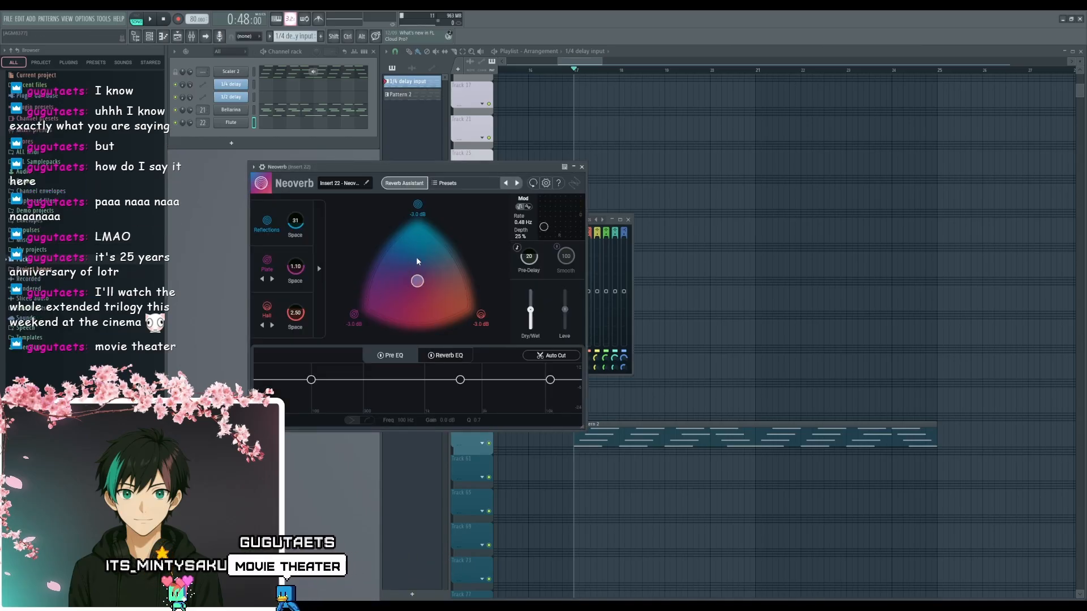
- Add the Neoverb reverb to mixer track 22 and arrange its window beside the Fruity Parametric EQ 2 window
{"action": "left_click_drag", "start_coordinate": [427, 165], "coordinate": [657, 144]}
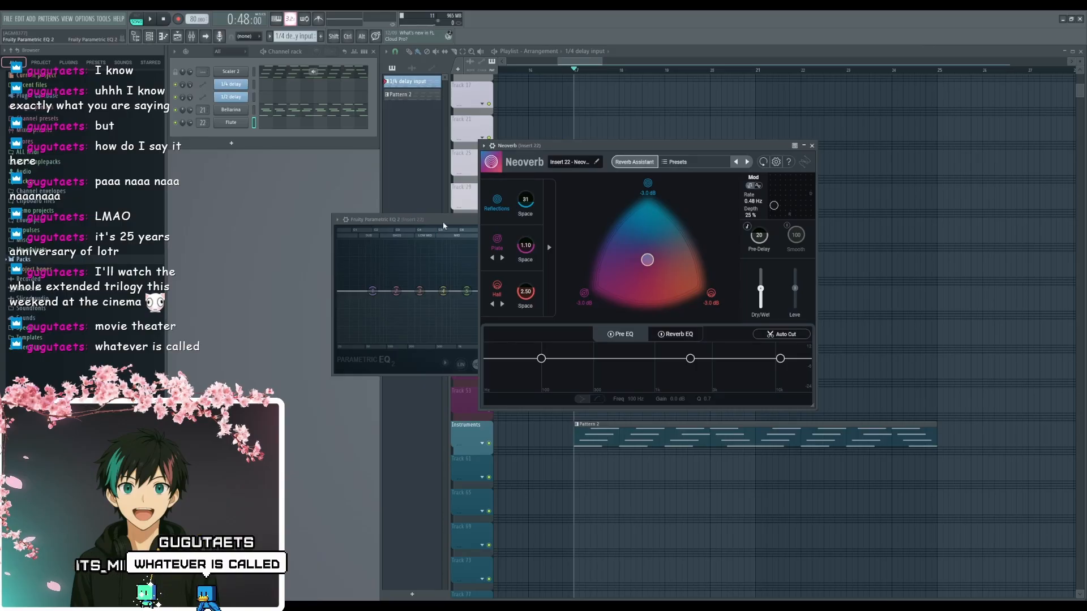
{"action": "left_click_drag", "start_coordinate": [443, 222], "coordinate": [280, 215]}
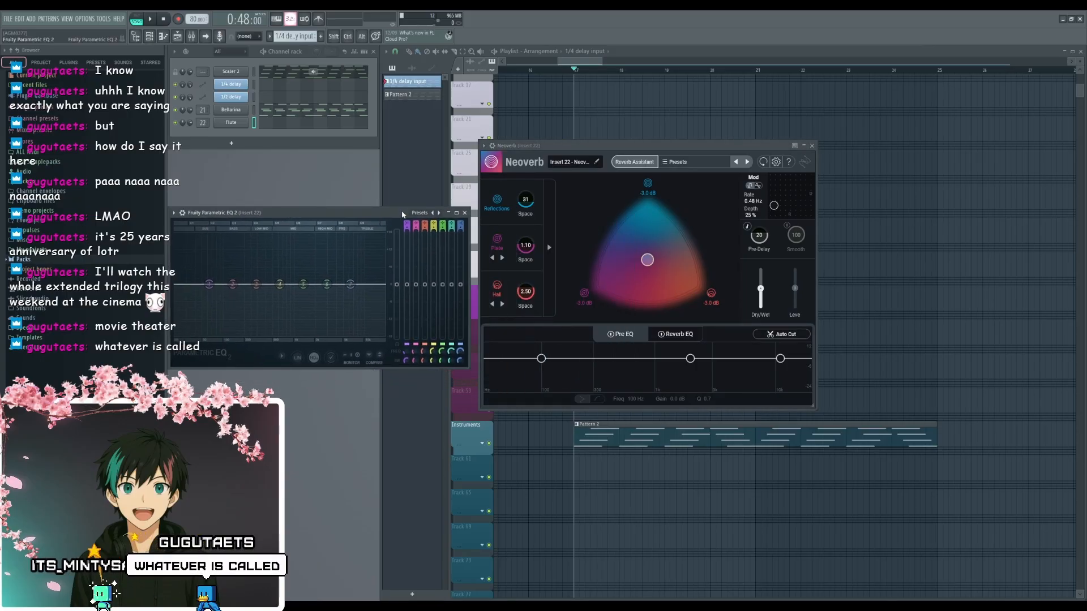
{"action": "left_click", "coordinate": [471, 220]}
{"action": "left_click", "coordinate": [351, 211]}
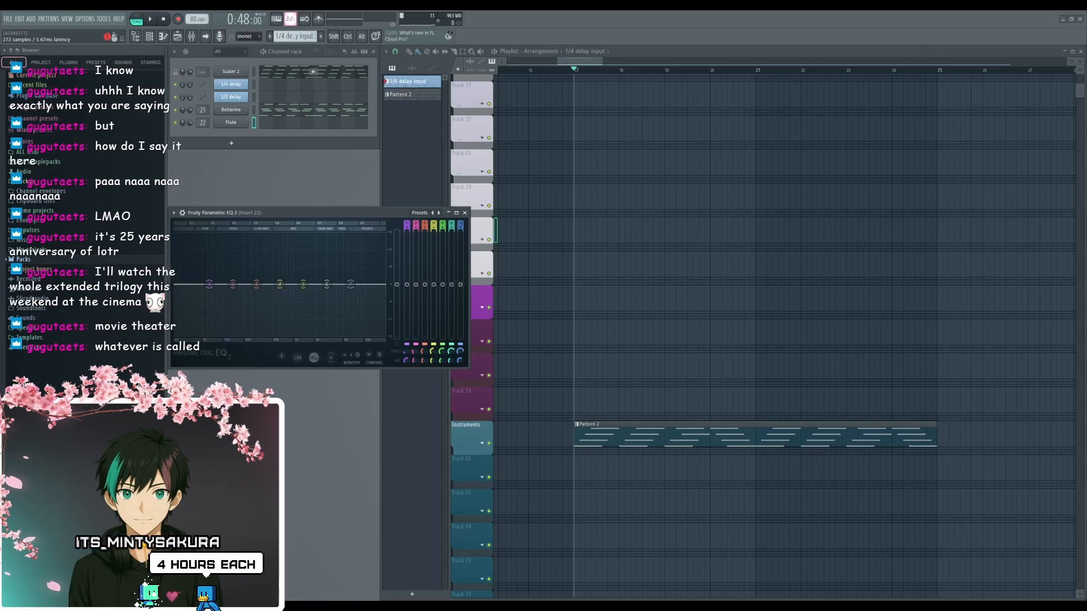
{"action": "left_click_drag", "start_coordinate": [666, 147], "coordinate": [578, 169]}
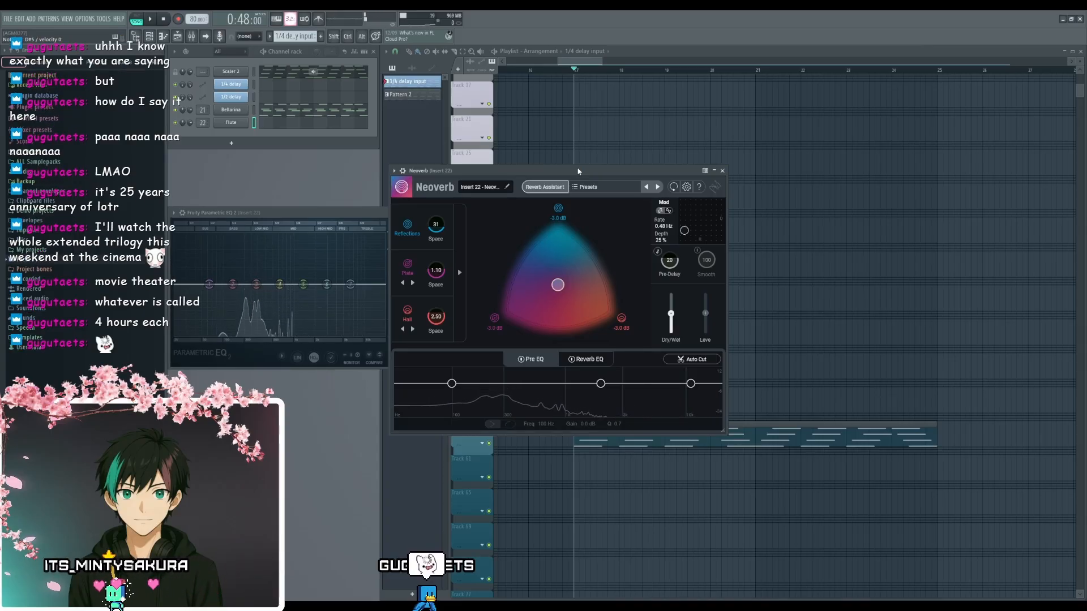
- Run Neoverb's Reverb Assistant with size L and the Airy tone, accept its suggestion, and raise the Dry/Wet mix to maximum
{"action": "left_click", "coordinate": [550, 189]}
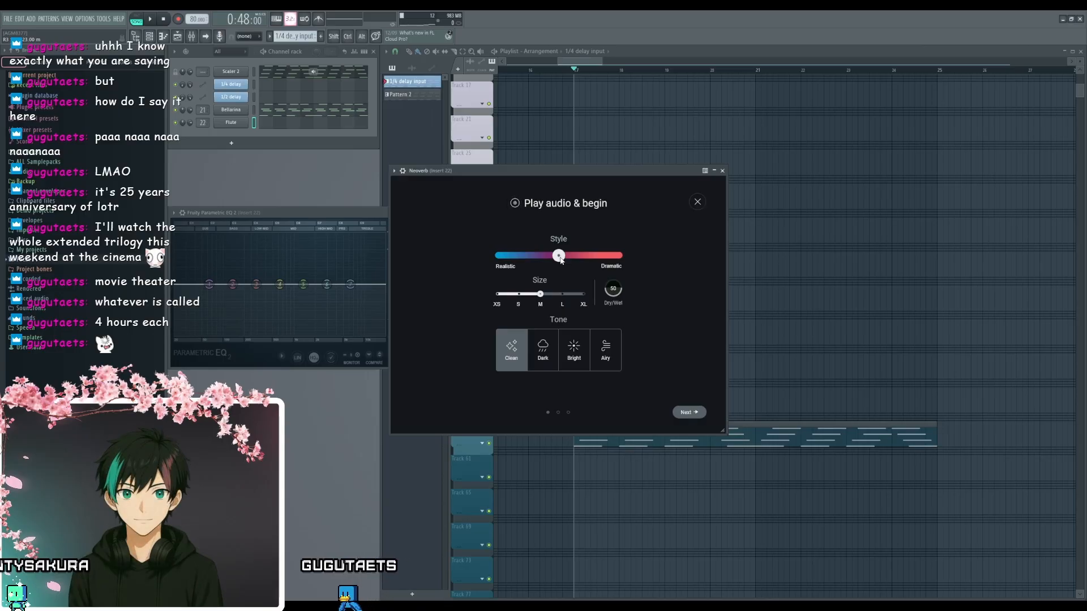
{"action": "left_click", "coordinate": [563, 295]}
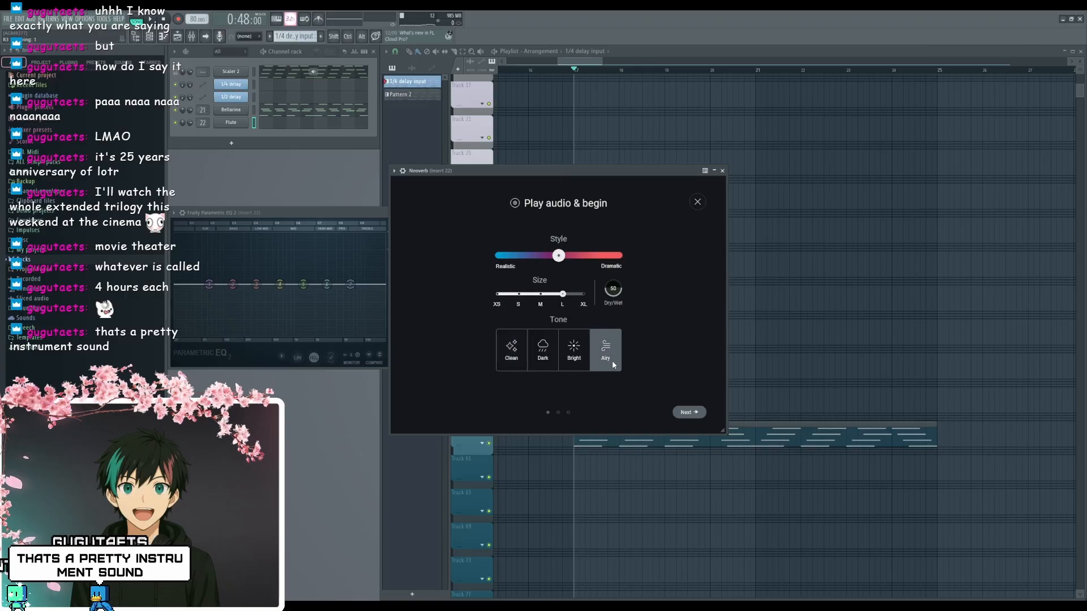
{"action": "left_click", "coordinate": [690, 412]}
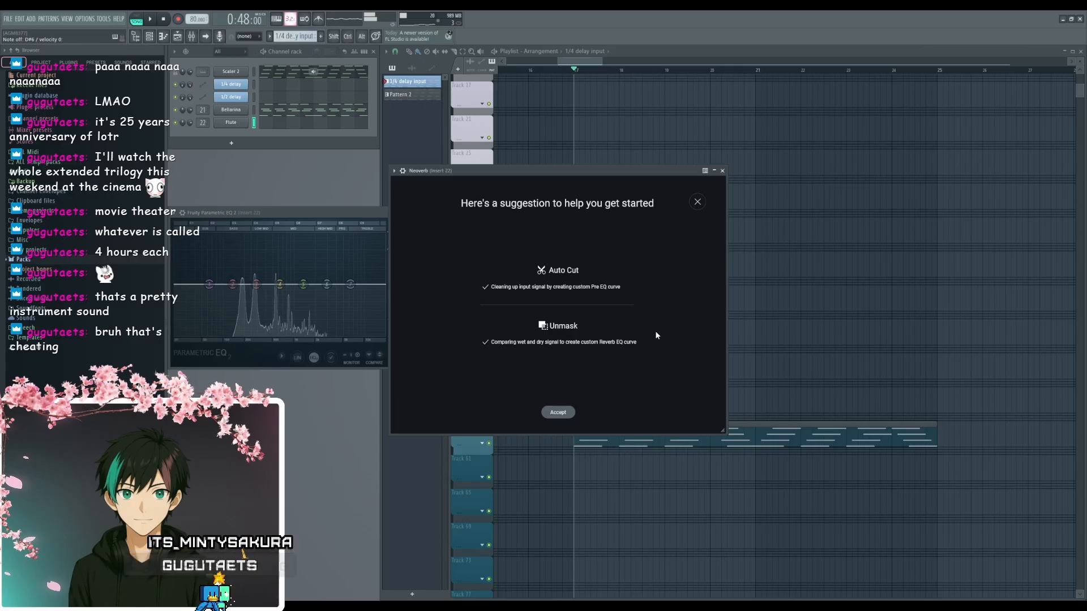
{"action": "left_click", "coordinate": [557, 412]}
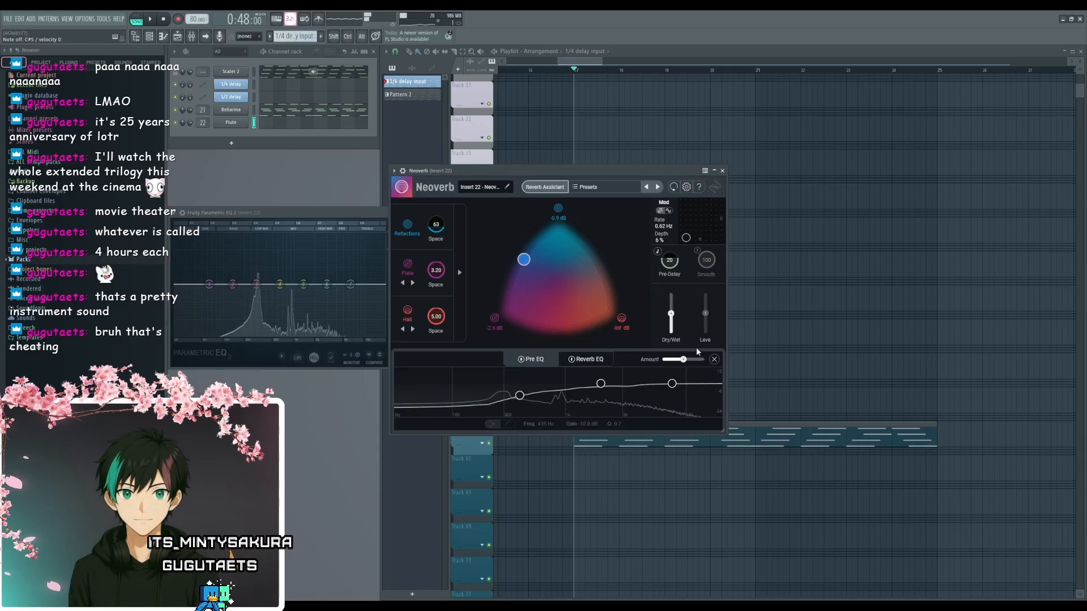
{"action": "left_click_drag", "start_coordinate": [672, 313], "coordinate": [673, 270]}
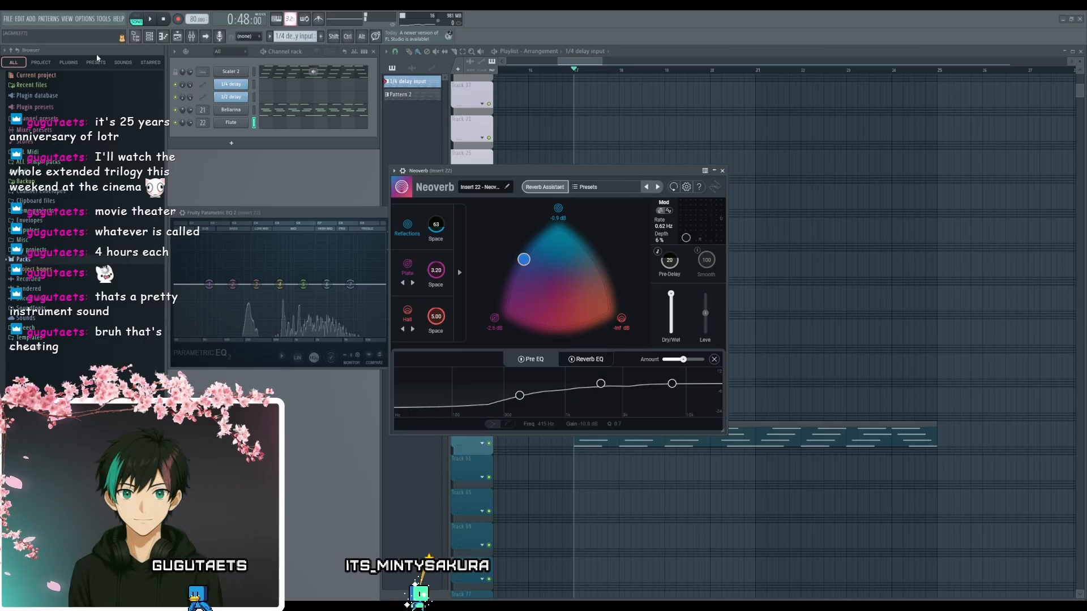
- Add Fruity Reeverb 2 to mixer track 22, minimize Neoverb, and place the new reverb's window beside Fruity Parametric EQ 2
{"action": "left_click_drag", "start_coordinate": [303, 213], "coordinate": [417, 205]}
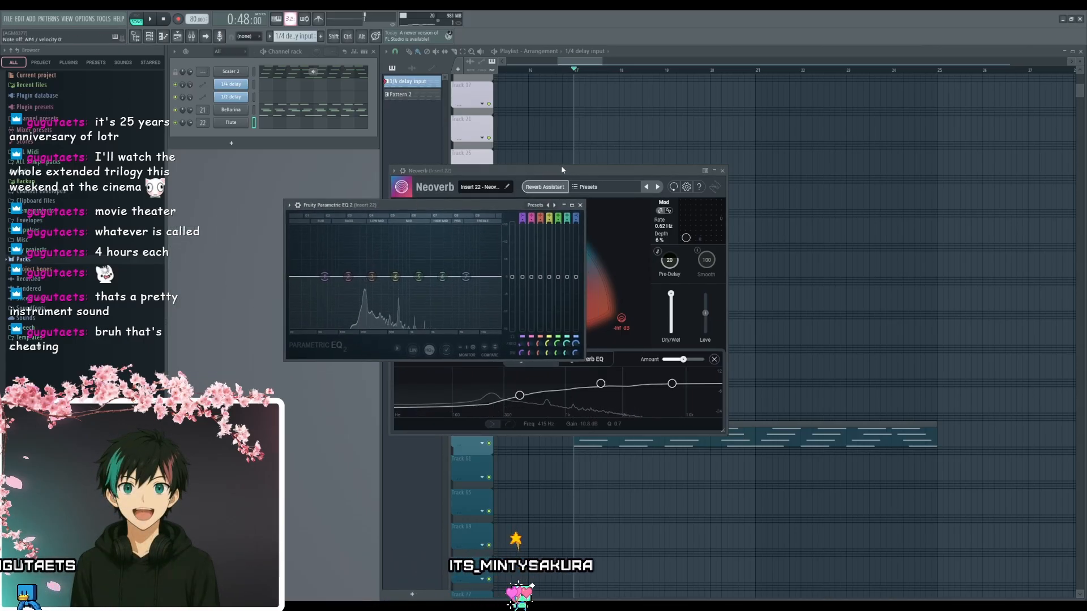
{"action": "left_click_drag", "start_coordinate": [561, 170], "coordinate": [807, 162]}
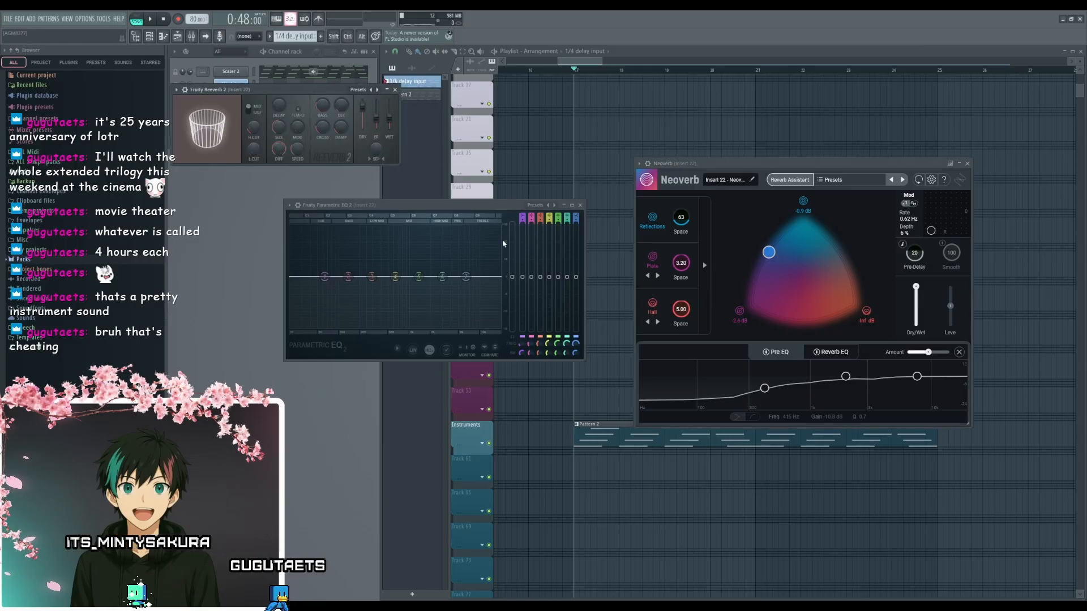
{"action": "left_click_drag", "start_coordinate": [284, 91], "coordinate": [679, 273]}
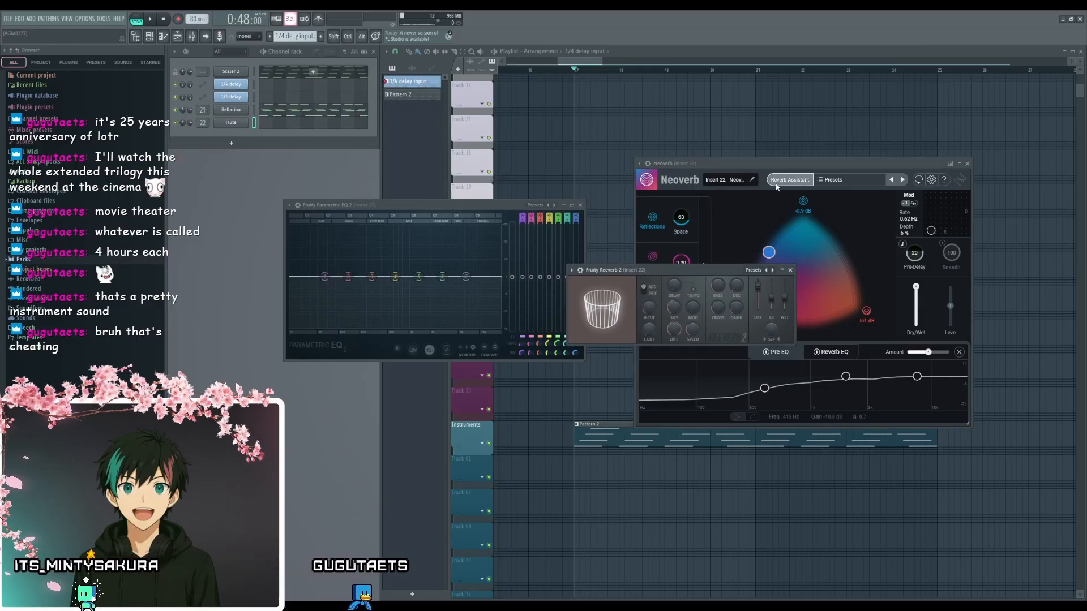
{"action": "left_click_drag", "start_coordinate": [959, 164], "coordinate": [935, 140]}
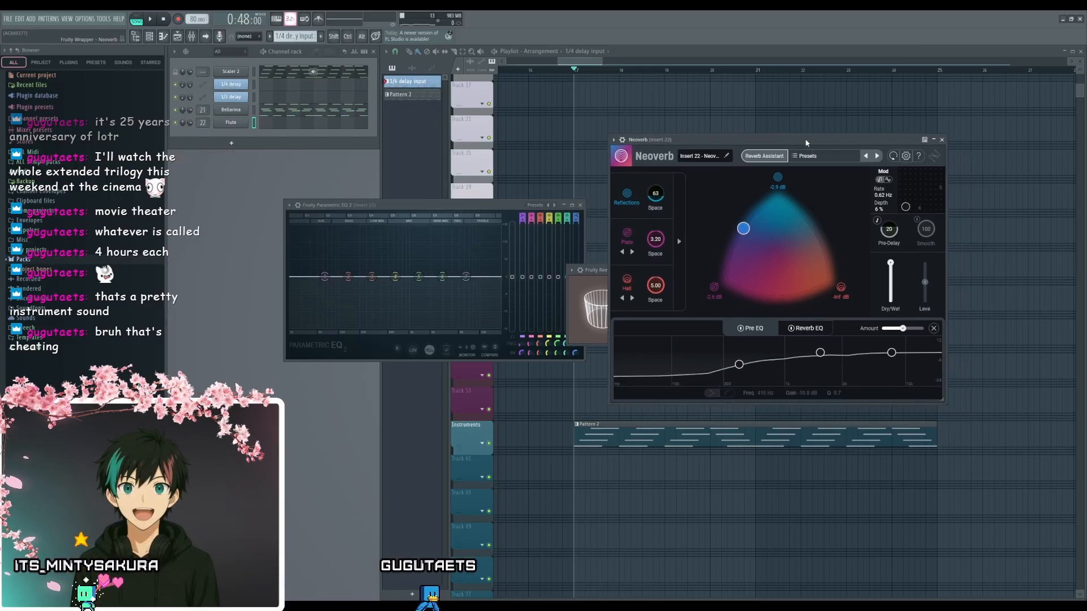
{"action": "left_click", "coordinate": [933, 140]}
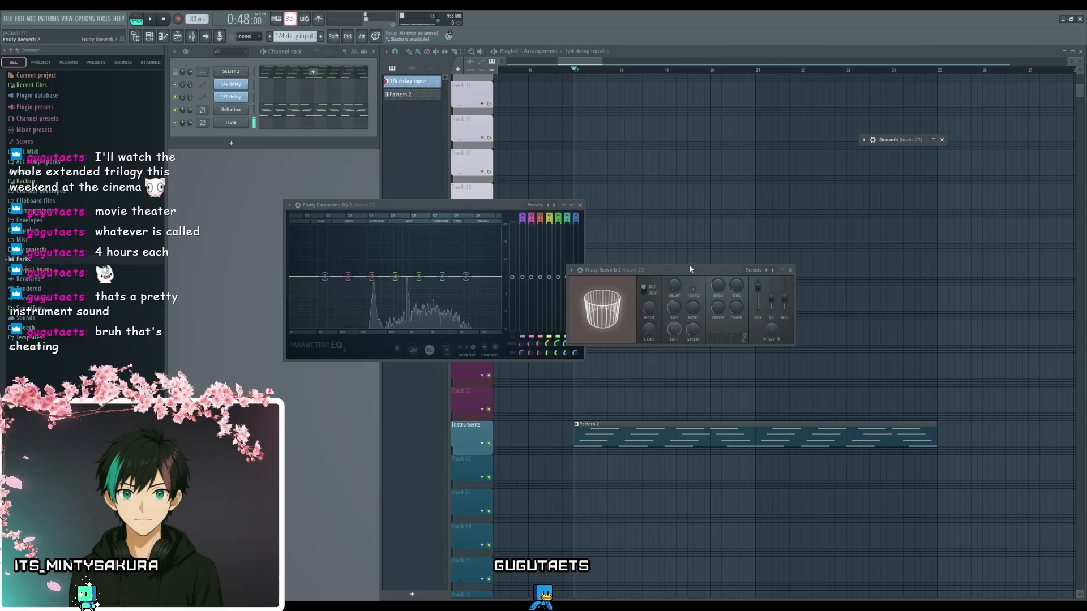
{"action": "left_click_drag", "start_coordinate": [690, 270], "coordinate": [700, 236]}
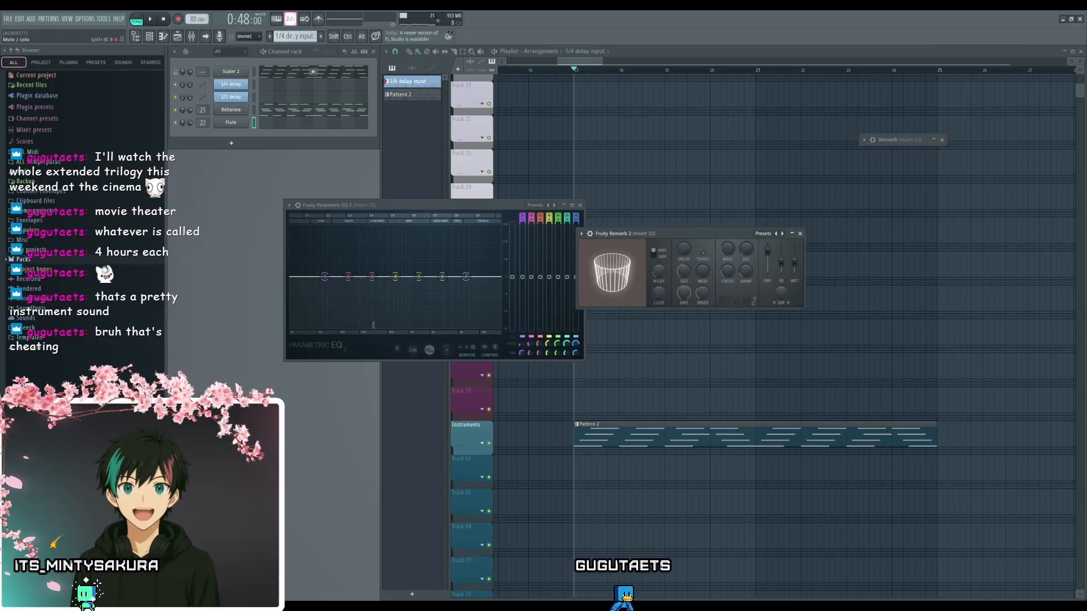
{"action": "left_click_drag", "start_coordinate": [439, 205], "coordinate": [355, 183]}
{"action": "left_click_drag", "start_coordinate": [686, 233], "coordinate": [513, 239]}
{"action": "mouse_move", "coordinate": [492, 304]}
{"action": "left_mouse_down"}
{"action": "mouse_move", "coordinate": [493, 280]}
{"action": "mouse_move", "coordinate": [485, 321]}
{"action": "mouse_move", "coordinate": [485, 308]}
{"action": "left_mouse_up"}
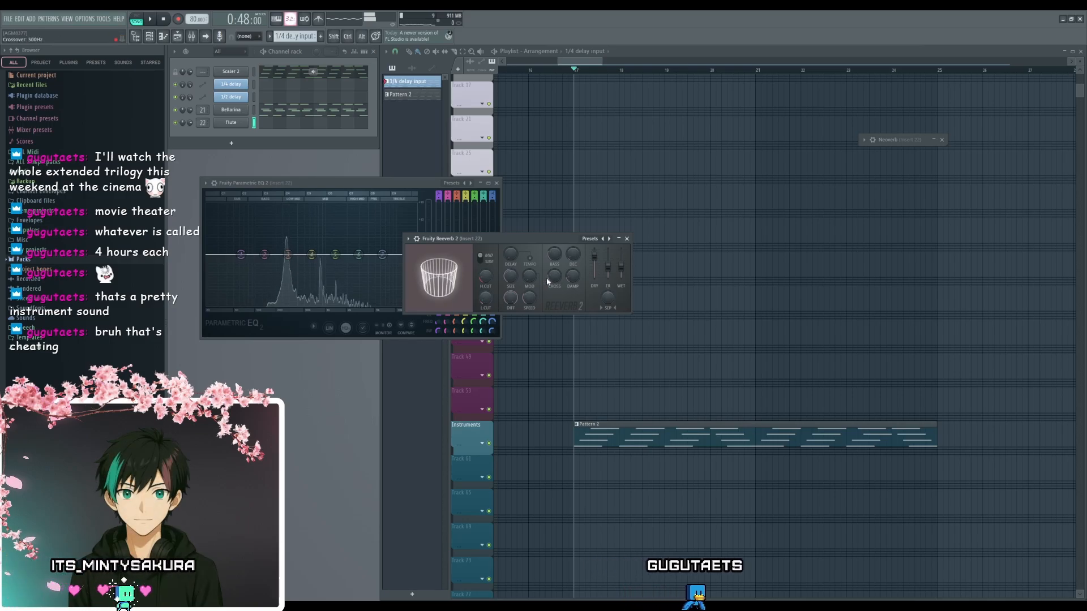
- Shrink the room size in Fruity Reeverb 2 and compare dry and wet levels, finishing with the wet level raised near maximum
{"action": "left_click_drag", "start_coordinate": [621, 267], "coordinate": [626, 253]}
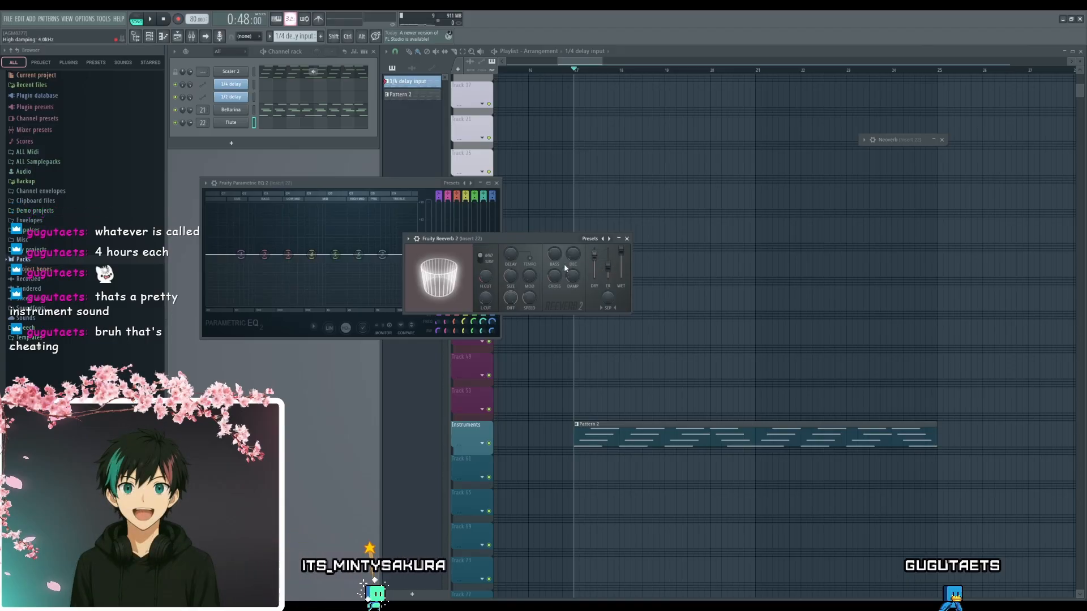
{"action": "left_click_drag", "start_coordinate": [511, 276], "coordinate": [511, 317]}
{"action": "left_click_drag", "start_coordinate": [511, 276], "coordinate": [511, 273]}
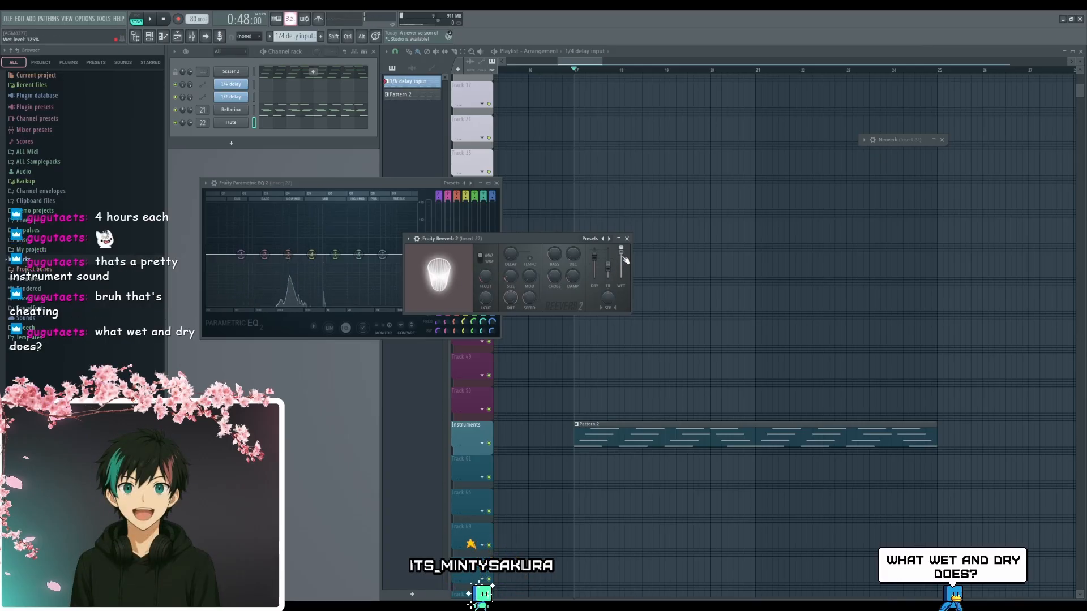
{"action": "left_click_drag", "start_coordinate": [594, 255], "coordinate": [594, 277]}
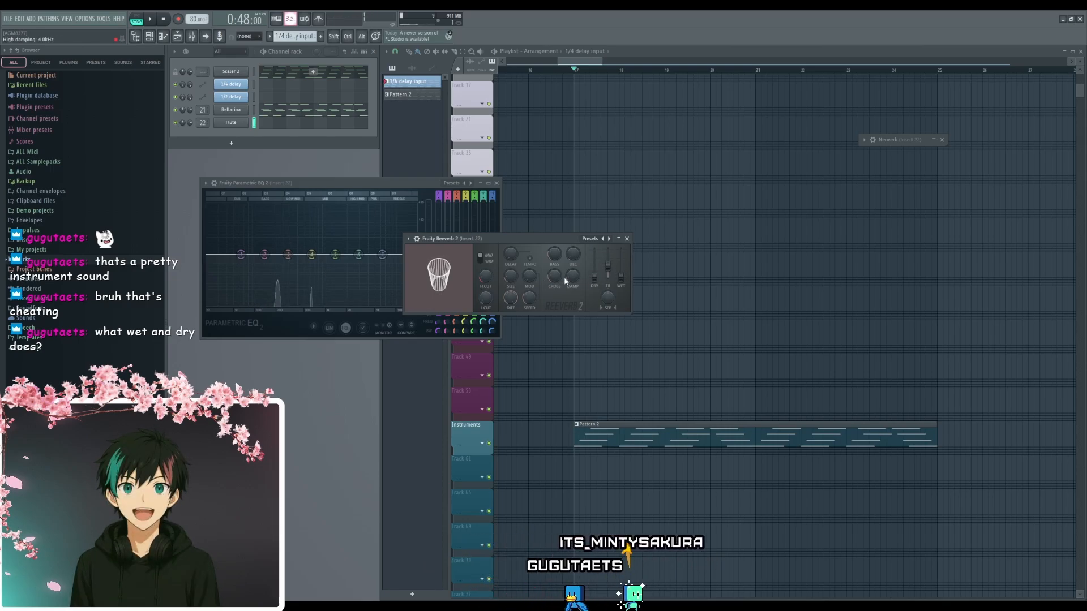
{"action": "left_click_drag", "start_coordinate": [594, 277], "coordinate": [596, 268]}
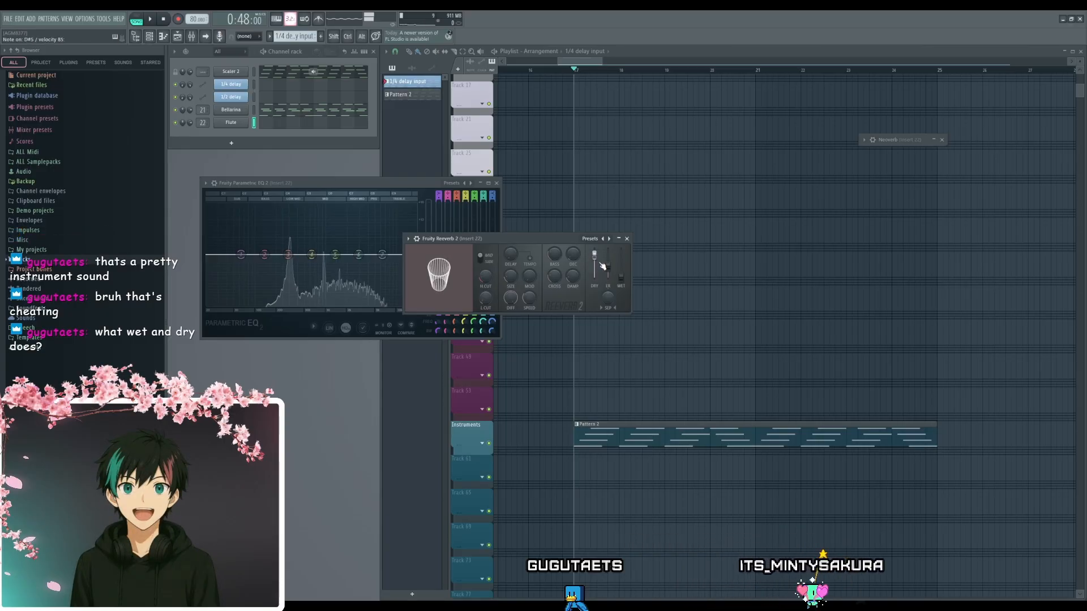
{"action": "left_click_drag", "start_coordinate": [624, 283], "coordinate": [625, 250]}
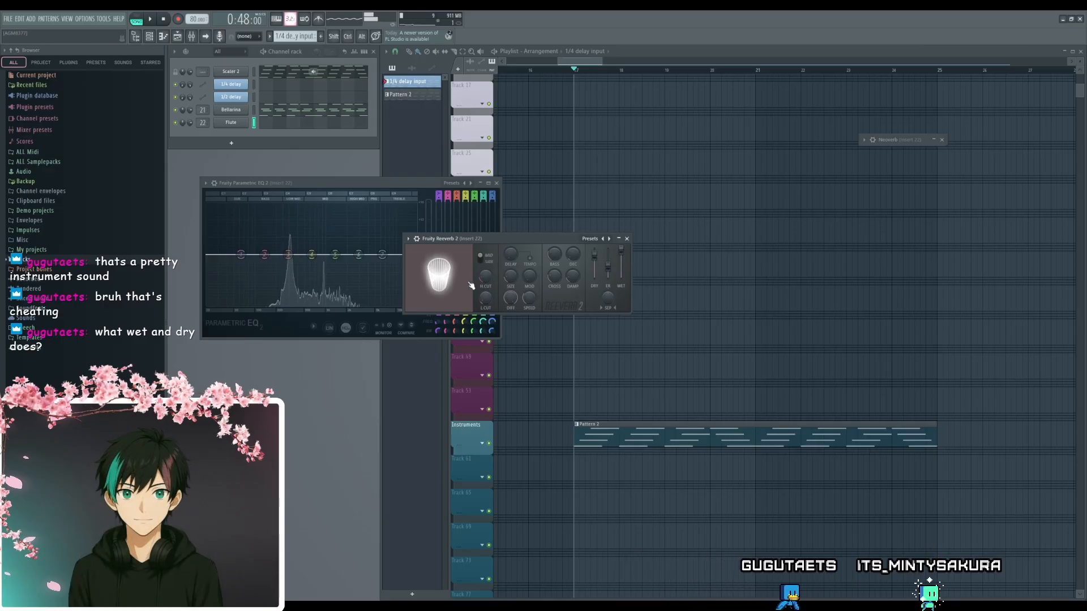
- Enlarge the Fruity Reeverb 2 room and adjust its decay, balancing a high wet level against a reduced dry level
{"action": "left_click_drag", "start_coordinate": [510, 276], "coordinate": [510, 272]}
{"action": "left_click_drag", "start_coordinate": [442, 280], "coordinate": [450, 289]}
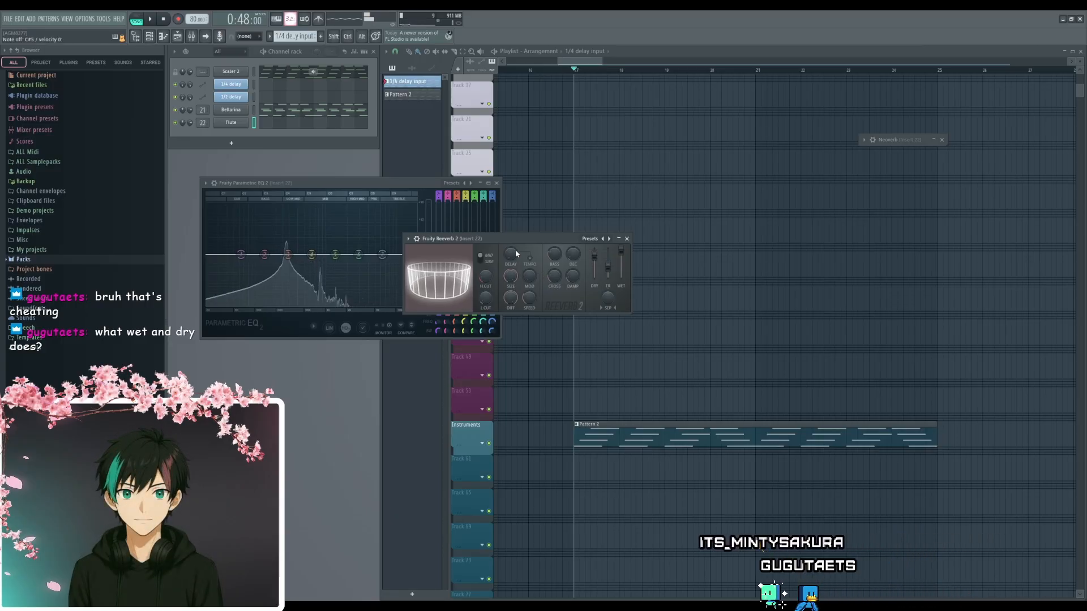
{"action": "left_click_drag", "start_coordinate": [510, 253], "coordinate": [511, 261]}
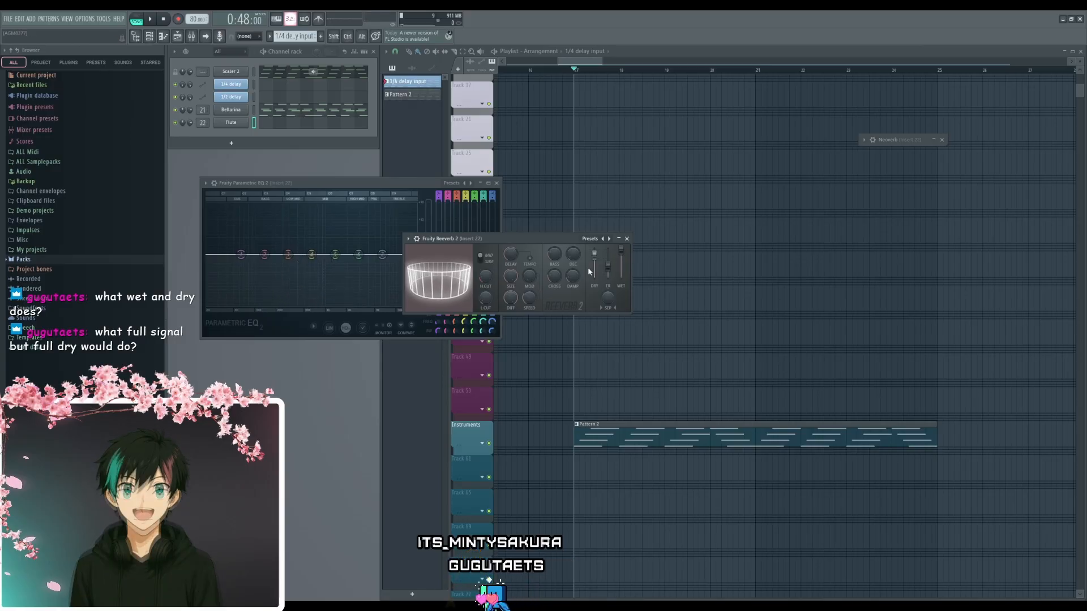
{"action": "left_click_drag", "start_coordinate": [621, 250], "coordinate": [621, 245]}
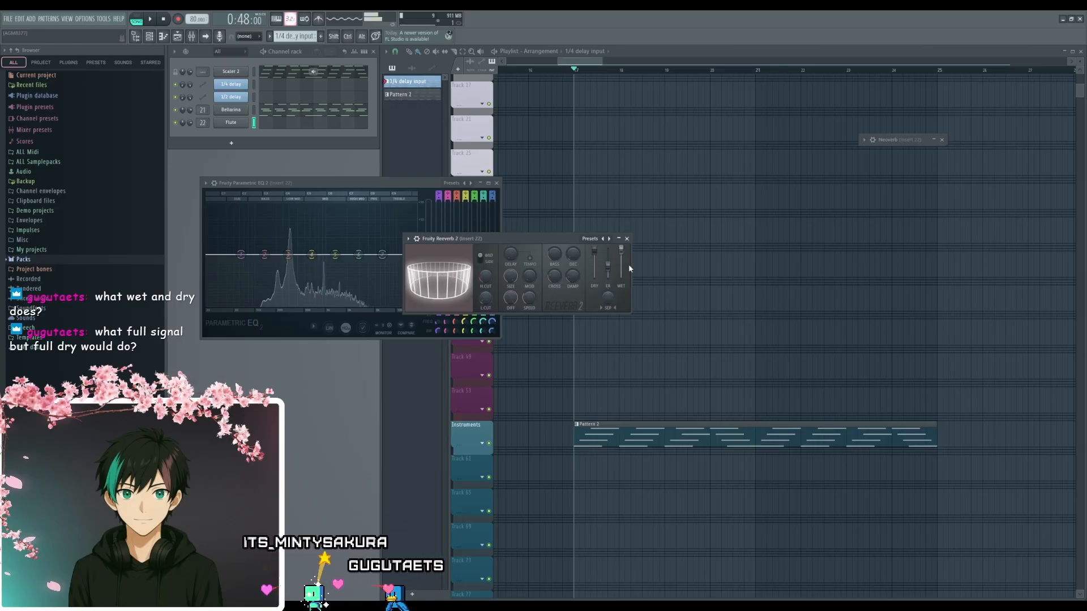
{"action": "left_click_drag", "start_coordinate": [594, 251], "coordinate": [594, 260]}
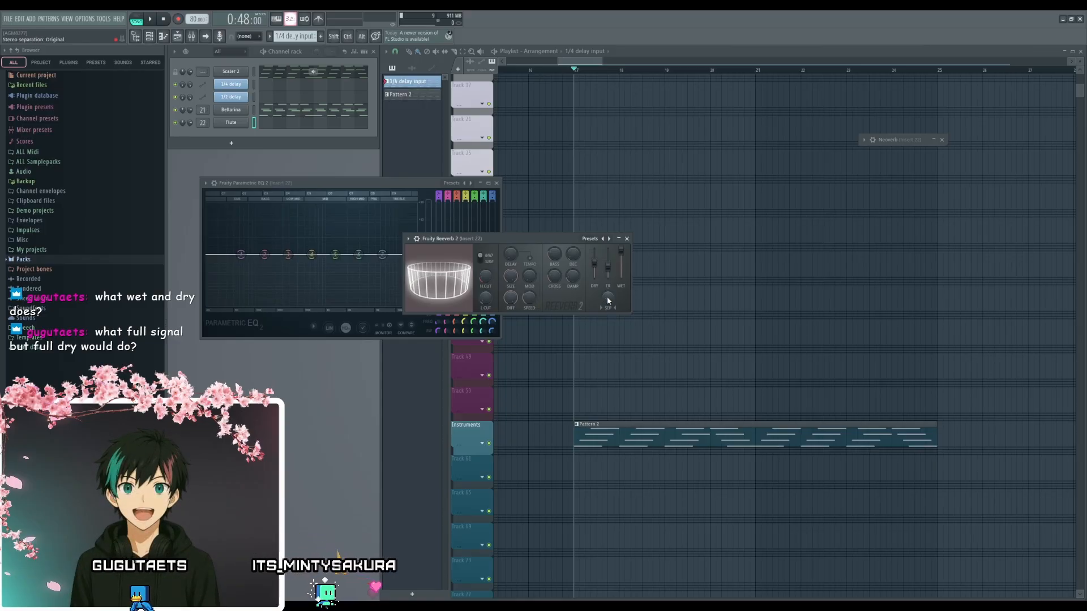
- Adjust the room size and diffusion in Fruity Reeverb 2 and rebalance the dry level against the reverb
{"action": "mouse_move", "coordinate": [510, 275]}
{"action": "left_mouse_down"}
{"action": "mouse_move", "coordinate": [510, 285]}
{"action": "mouse_move", "coordinate": [510, 263]}
{"action": "mouse_move", "coordinate": [513, 308]}
{"action": "mouse_move", "coordinate": [511, 256]}
{"action": "left_mouse_up"}
{"action": "mouse_move", "coordinate": [511, 298]}
{"action": "left_mouse_down"}
{"action": "mouse_move", "coordinate": [511, 283]}
{"action": "mouse_move", "coordinate": [511, 295]}
{"action": "left_mouse_up"}
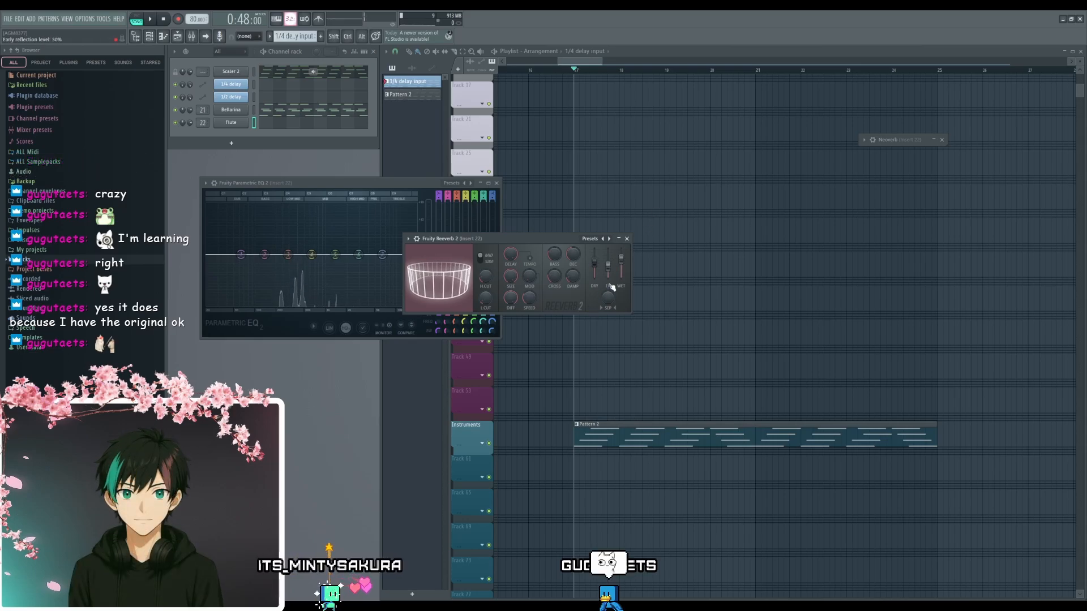
{"action": "left_click_drag", "start_coordinate": [600, 269], "coordinate": [598, 281]}
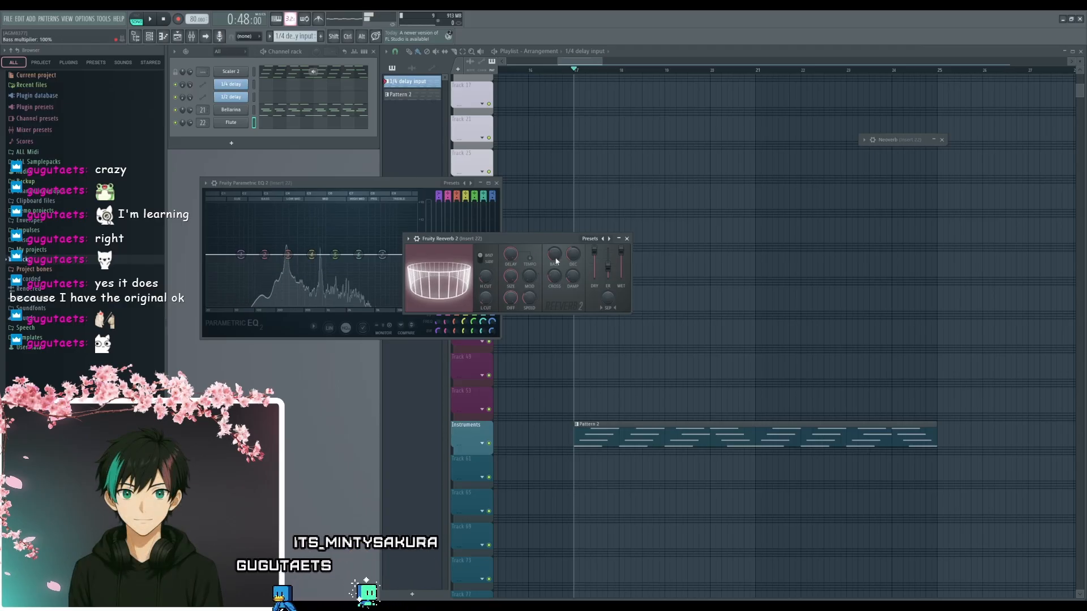
{"action": "left_click_drag", "start_coordinate": [594, 255], "coordinate": [595, 266]}
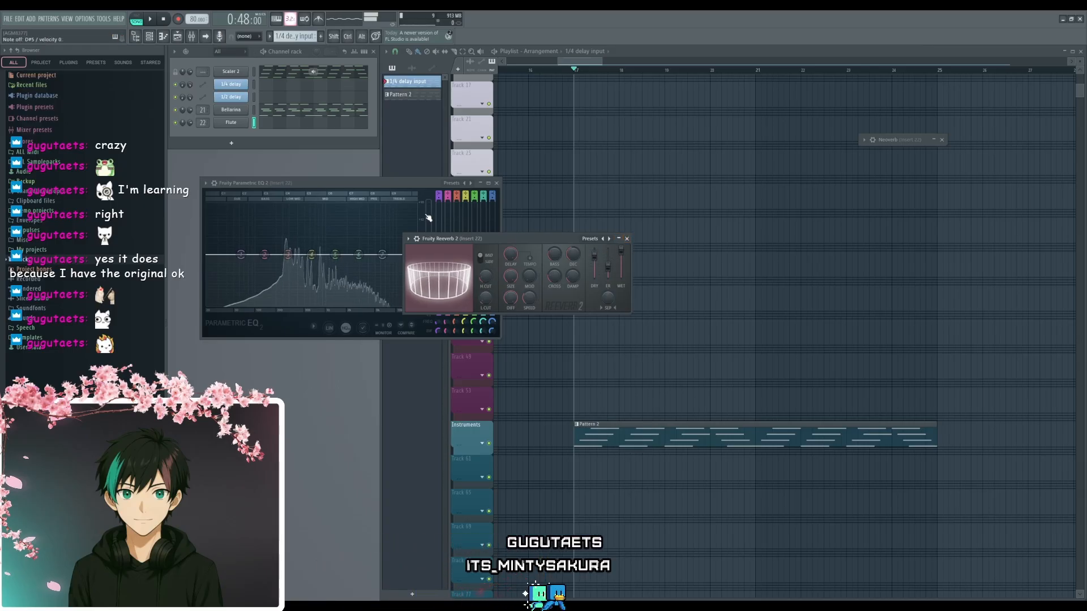
- Open the Flute channel's SimSynth window, examine its detailed channel settings, and close it
{"action": "left_click", "coordinate": [233, 121]}
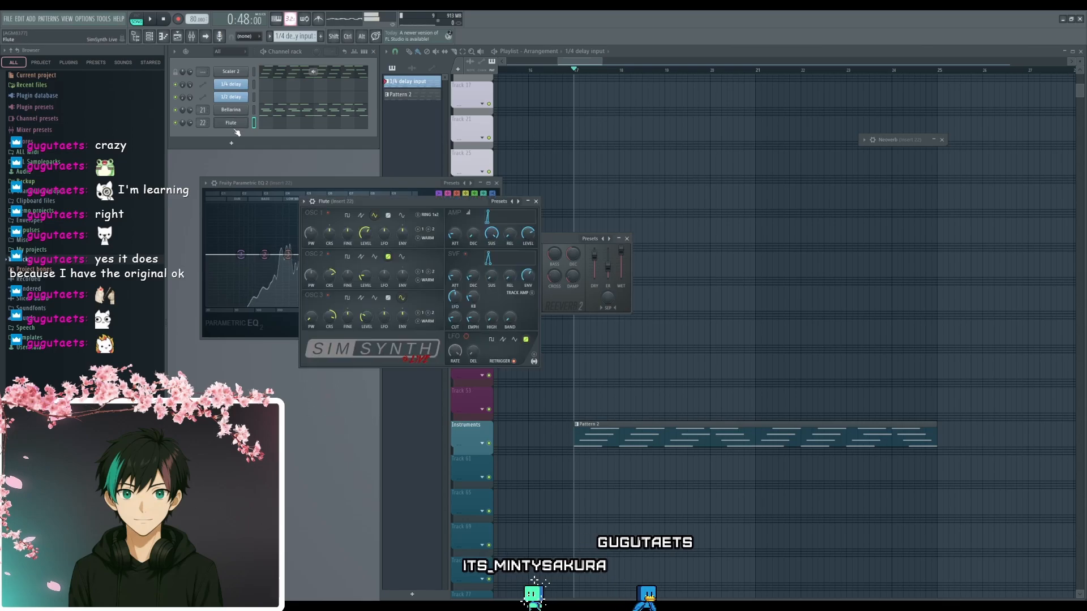
{"action": "left_click_drag", "start_coordinate": [478, 257], "coordinate": [482, 263]}
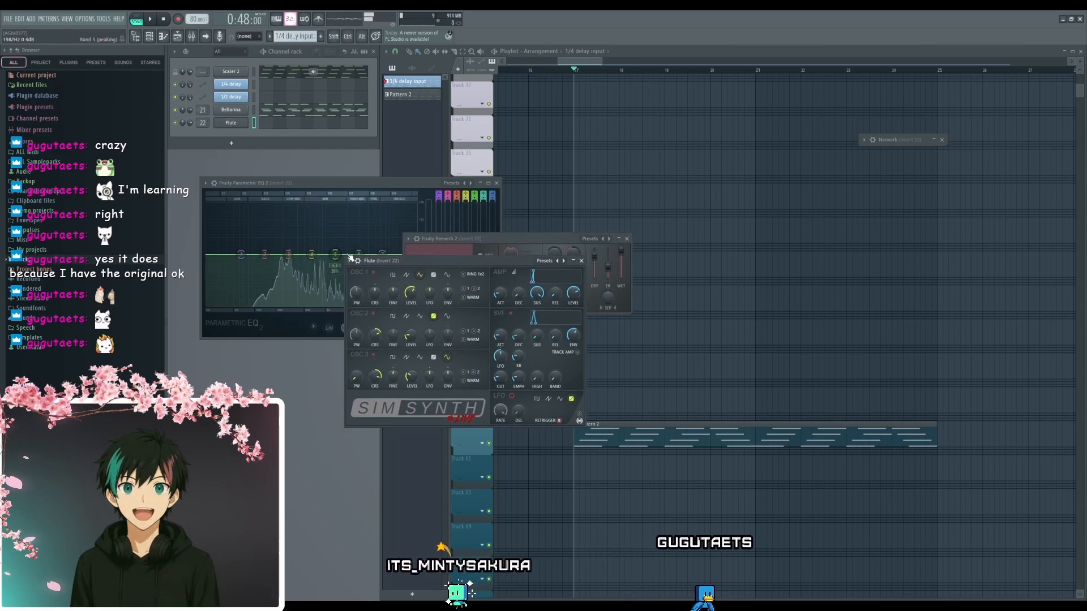
{"action": "left_click", "coordinate": [358, 261]}
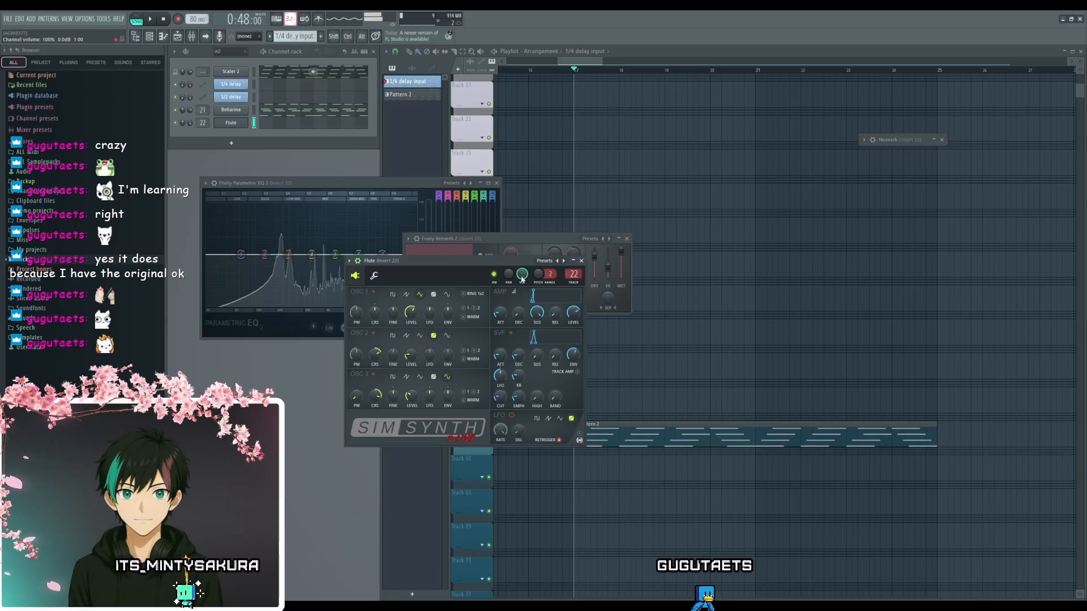
{"action": "left_click", "coordinate": [581, 261]}
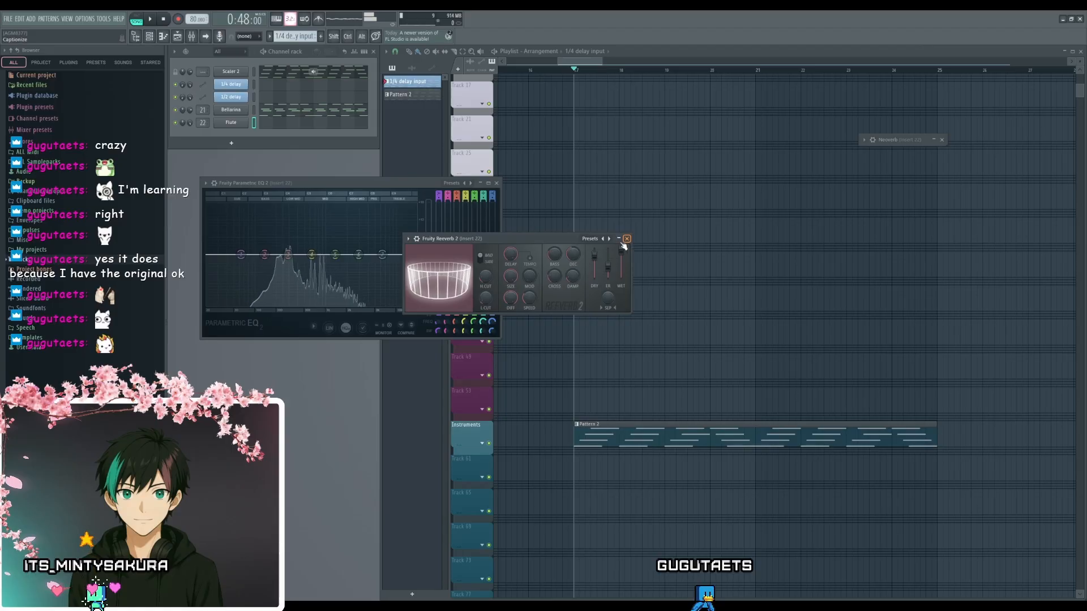
- Try a high-shelf boost of about 15 dB on band 7 of Fruity Parametric EQ 2 and reset the band
{"action": "left_click_drag", "start_coordinate": [369, 184], "coordinate": [564, 135]}
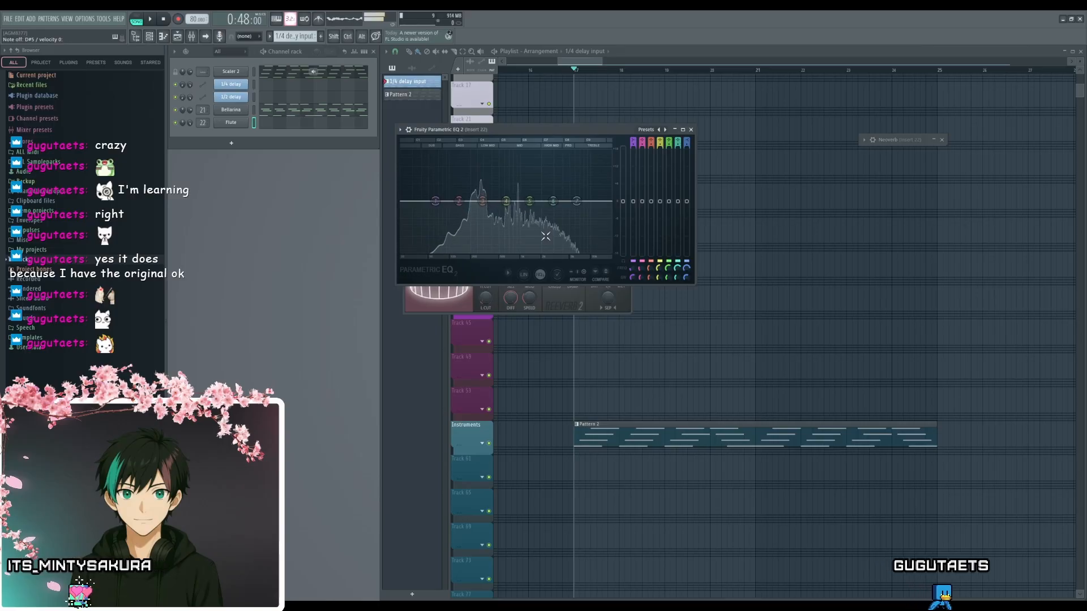
{"action": "left_click_drag", "start_coordinate": [548, 130], "coordinate": [490, 164]}
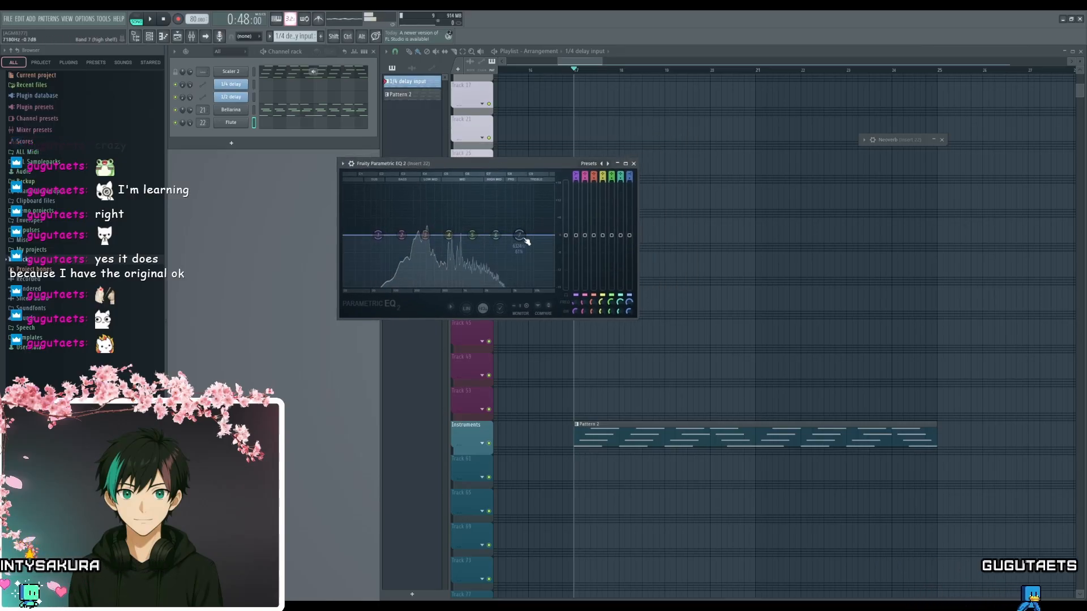
{"action": "left_click_drag", "start_coordinate": [524, 239], "coordinate": [521, 187]}
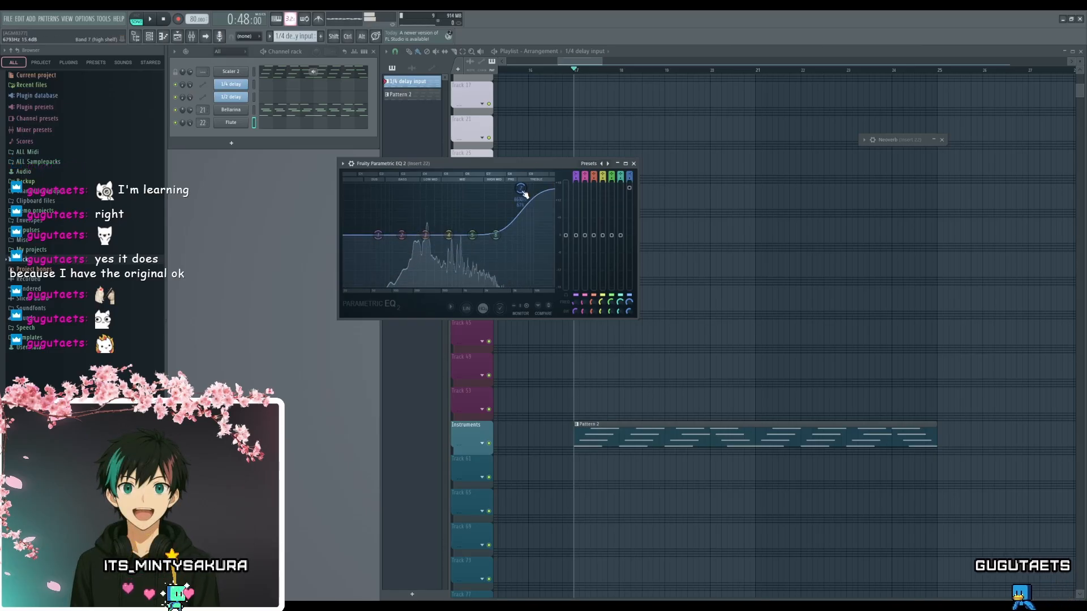
{"action": "left_click", "coordinate": [632, 203], "text": "alt"}
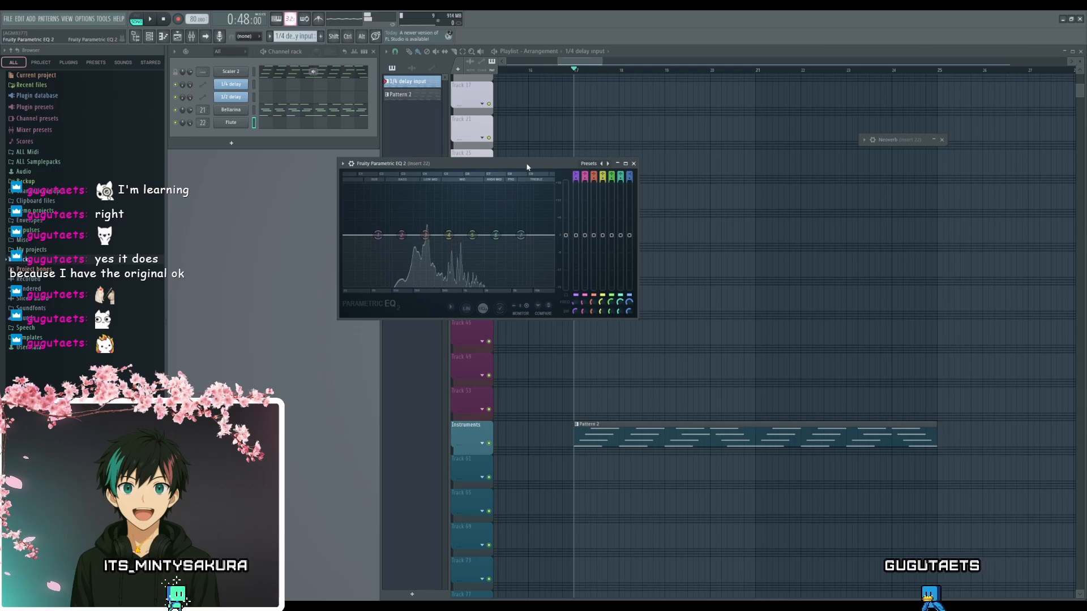
- Close the Fruity Parametric EQ 2 window and reposition Fruity Reeverb 2 over the channel rack side of the arrangement
{"action": "left_click_drag", "start_coordinate": [527, 167], "coordinate": [597, 266]}
{"action": "left_click_drag", "start_coordinate": [548, 235], "coordinate": [808, 209]}
{"action": "left_click_drag", "start_coordinate": [660, 268], "coordinate": [557, 235]}
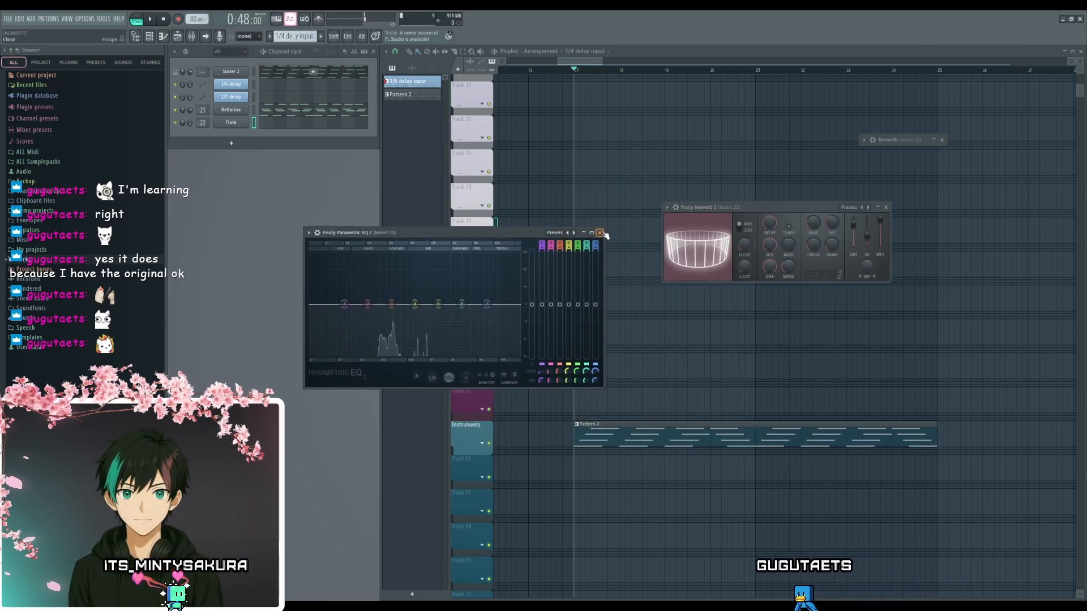
{"action": "left_click", "coordinate": [600, 233]}
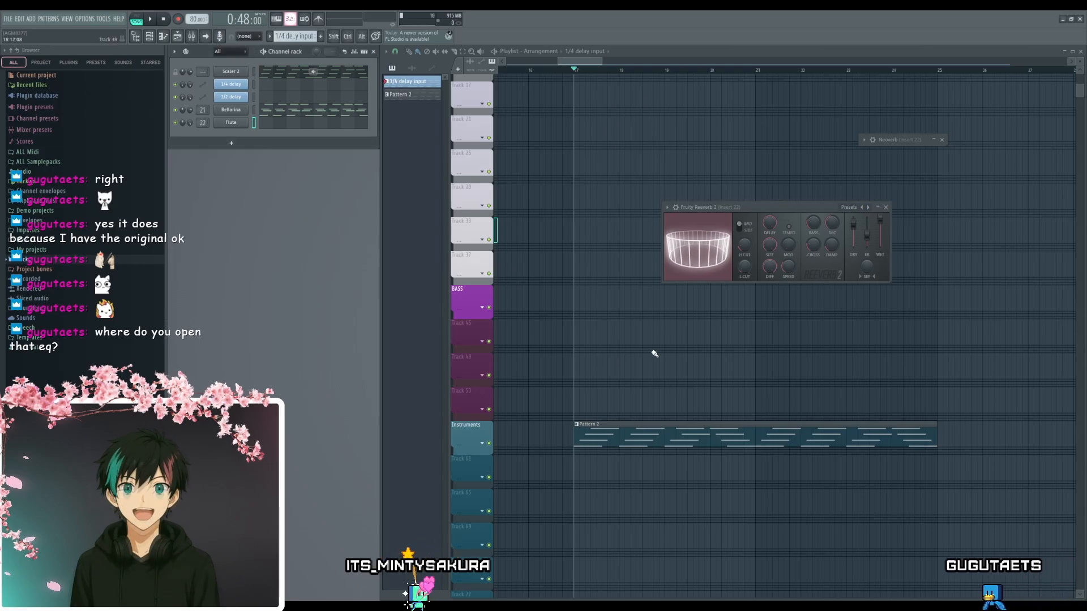
{"action": "left_click_drag", "start_coordinate": [742, 207], "coordinate": [456, 258]}
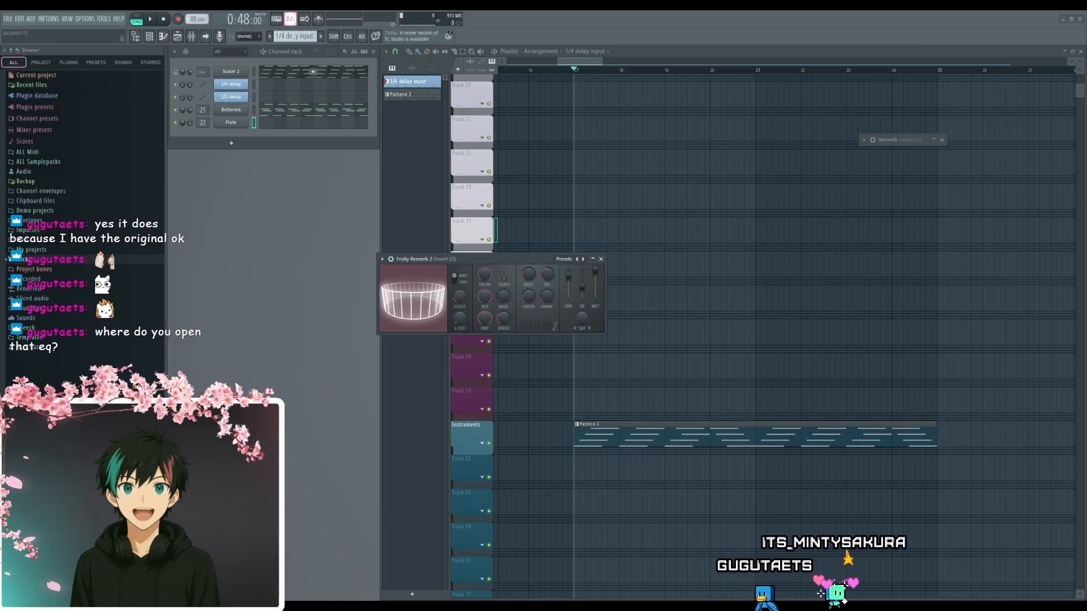
- Open the mixer, move Fruity Reeverb 2 up to slot 3 on Insert 22, and remove Neoverb from the effects chain
{"action": "key", "text": "F9"}
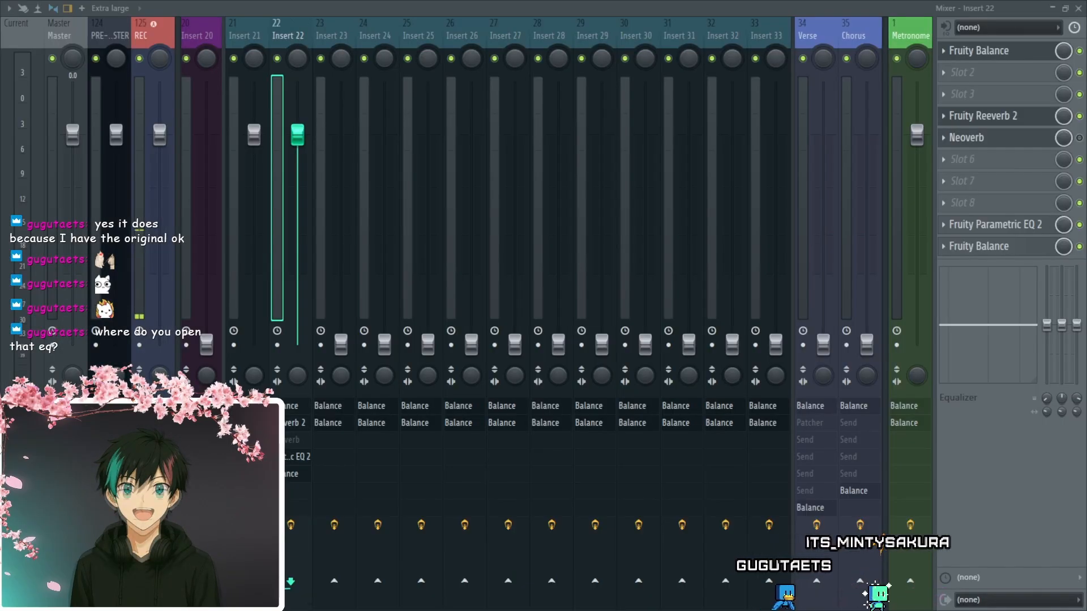
{"action": "scroll", "coordinate": [944, 116], "scroll_direction": "up", "scroll_amount": 1}
{"action": "scroll", "coordinate": [944, 104], "scroll_direction": "down", "scroll_amount": 1}
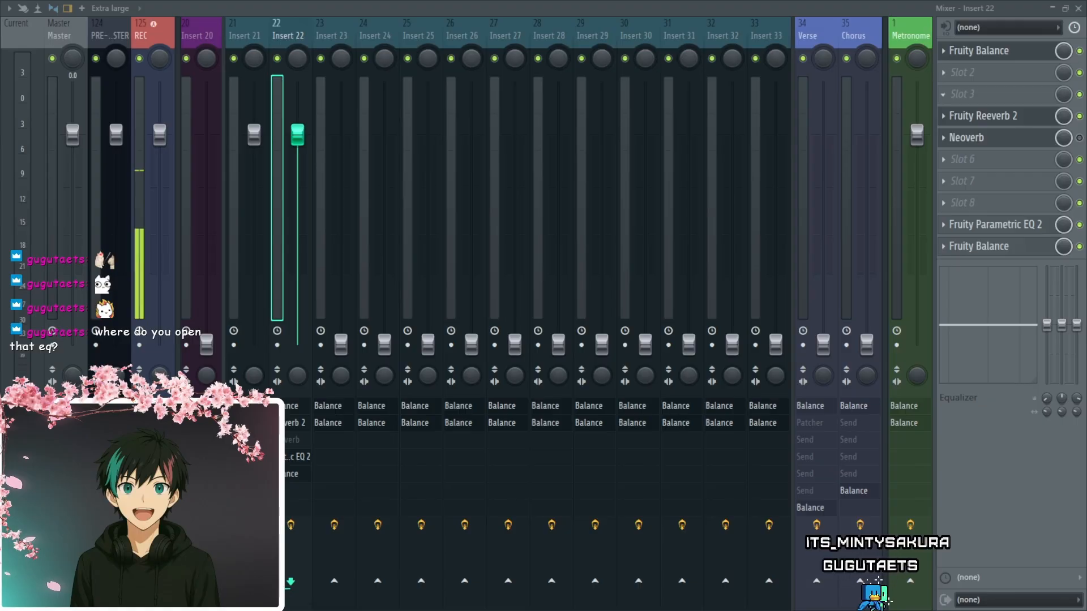
{"action": "scroll", "coordinate": [944, 116], "scroll_direction": "up", "scroll_amount": 1}
{"action": "scroll", "coordinate": [945, 95], "scroll_direction": "down", "scroll_amount": 1}
{"action": "scroll", "coordinate": [944, 116], "scroll_direction": "up", "scroll_amount": 1}
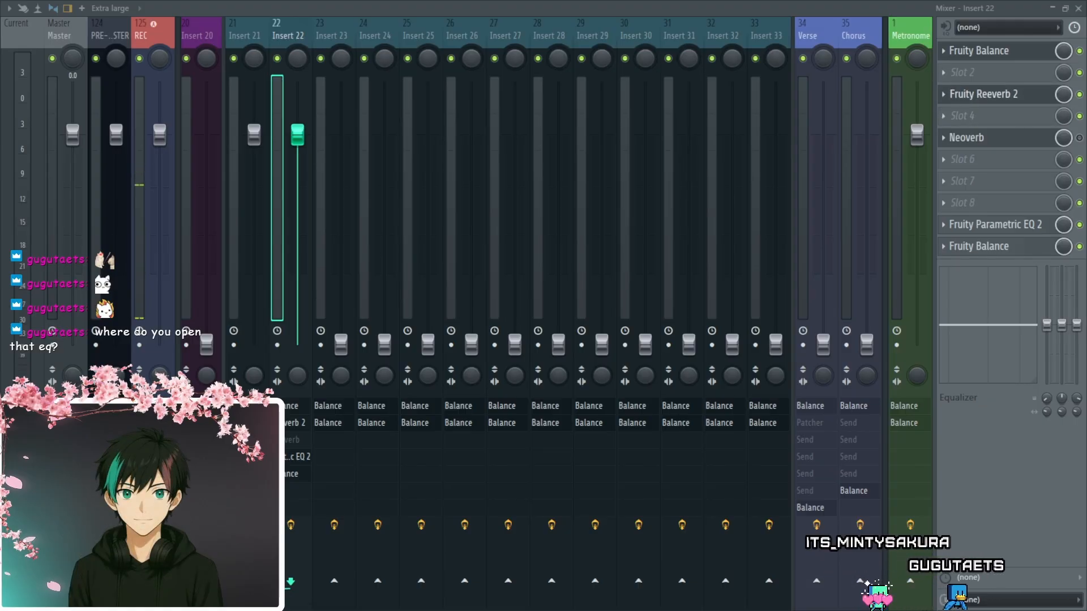
{"action": "scroll", "coordinate": [944, 94], "scroll_direction": "up", "scroll_amount": 1}
{"action": "scroll", "coordinate": [944, 72], "scroll_direction": "down", "scroll_amount": 1}
{"action": "scroll", "coordinate": [945, 95], "scroll_direction": "up", "scroll_amount": 1}
{"action": "scroll", "coordinate": [944, 73], "scroll_direction": "down", "scroll_amount": 1}
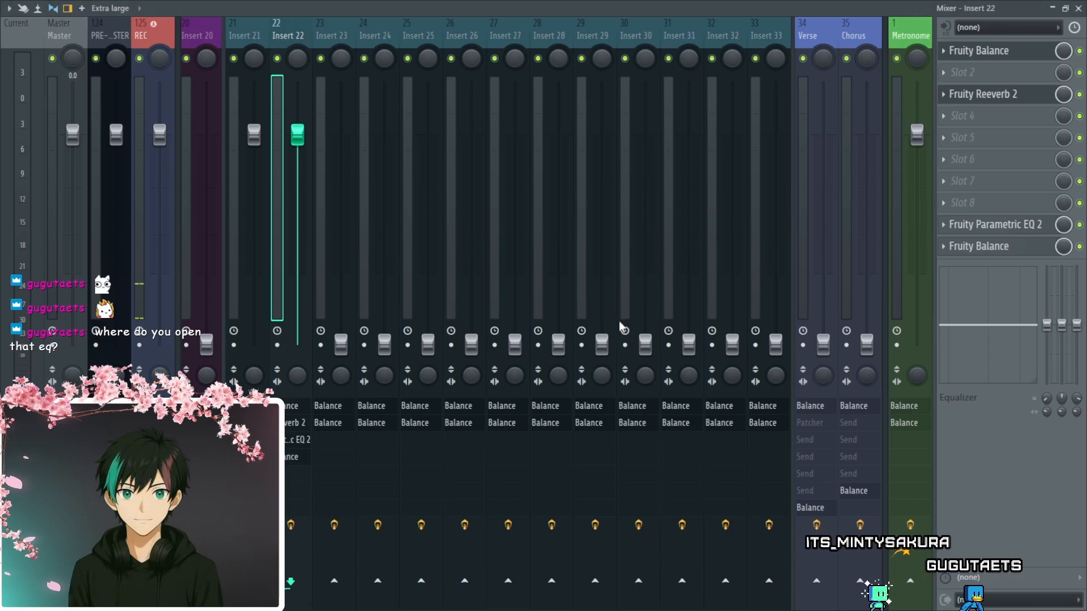
- Try Fruity Reeverb 2 in slots 7, 2 and 4 of Insert 22 and return it to slot 3
{"action": "left_click_drag", "start_coordinate": [988, 104], "coordinate": [988, 187]}
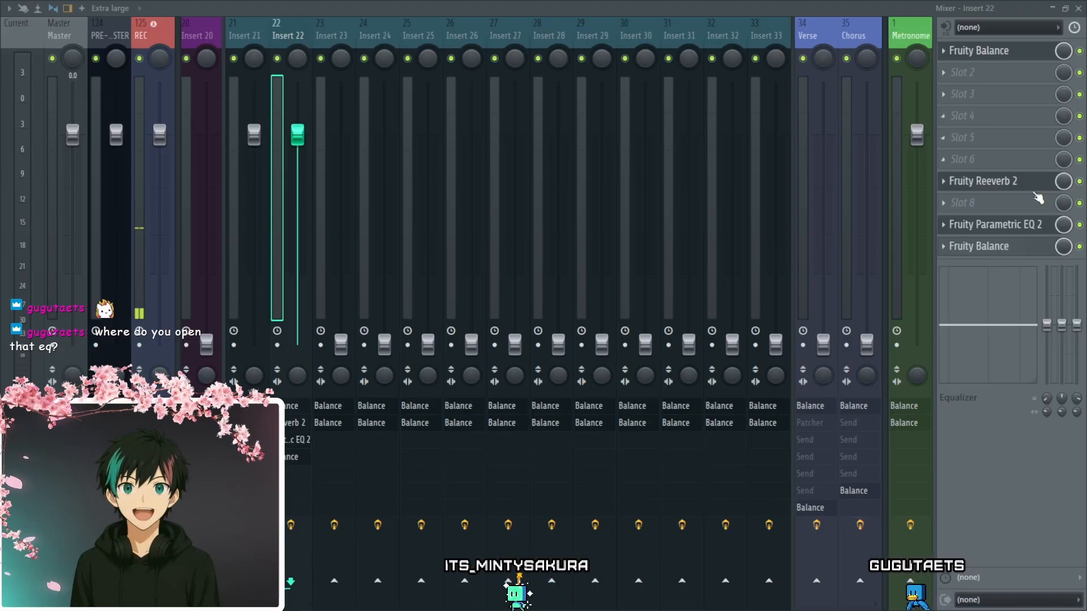
{"action": "left_click_drag", "start_coordinate": [991, 181], "coordinate": [993, 72]}
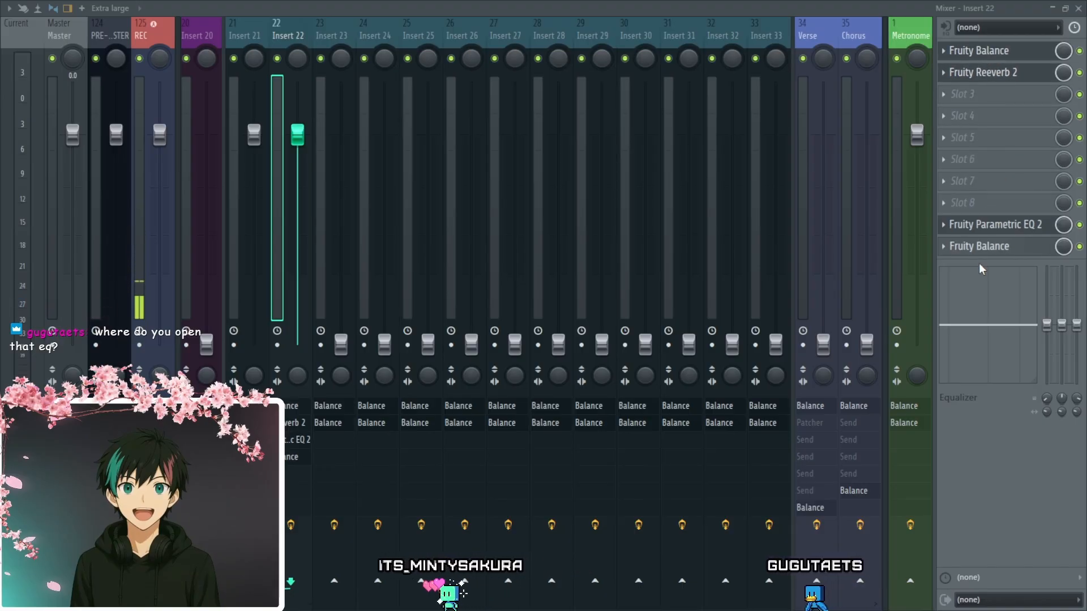
{"action": "left_click_drag", "start_coordinate": [983, 80], "coordinate": [985, 120]}
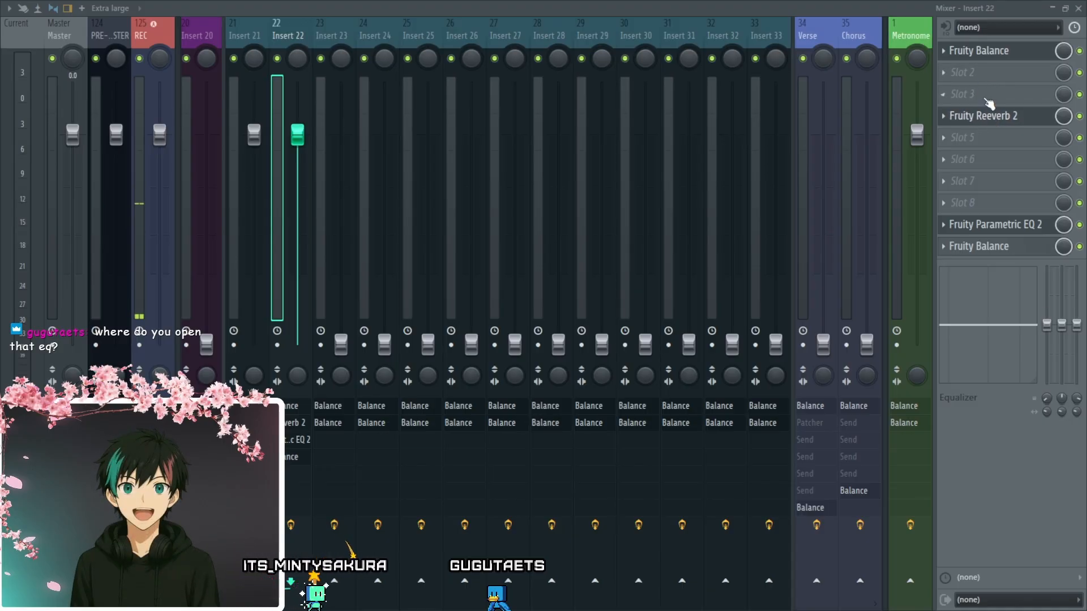
{"action": "left_click_drag", "start_coordinate": [983, 120], "coordinate": [982, 75]}
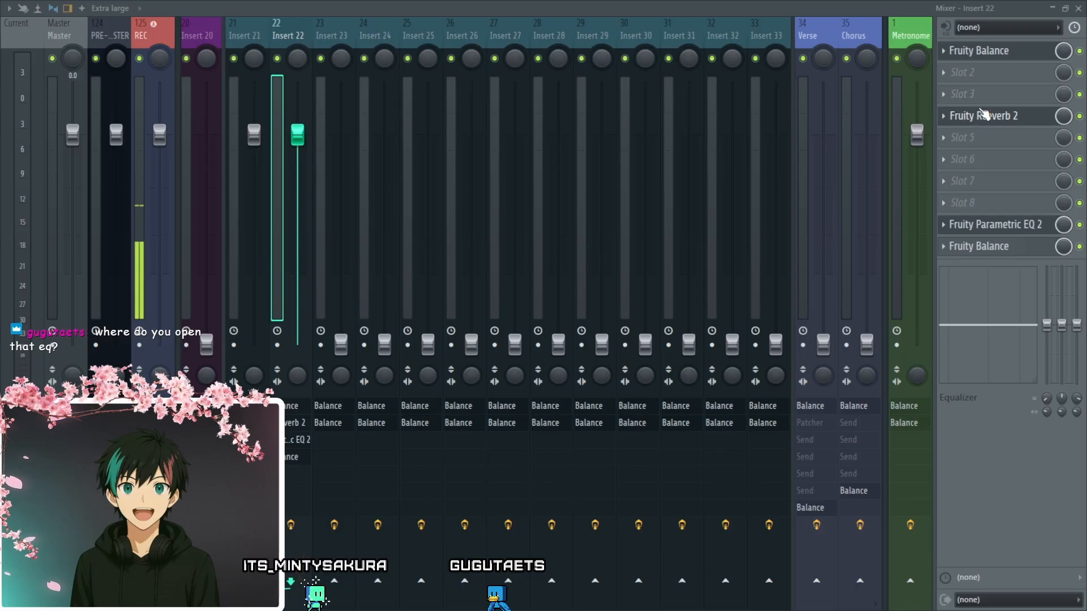
{"action": "left_click_drag", "start_coordinate": [983, 115], "coordinate": [984, 76]}
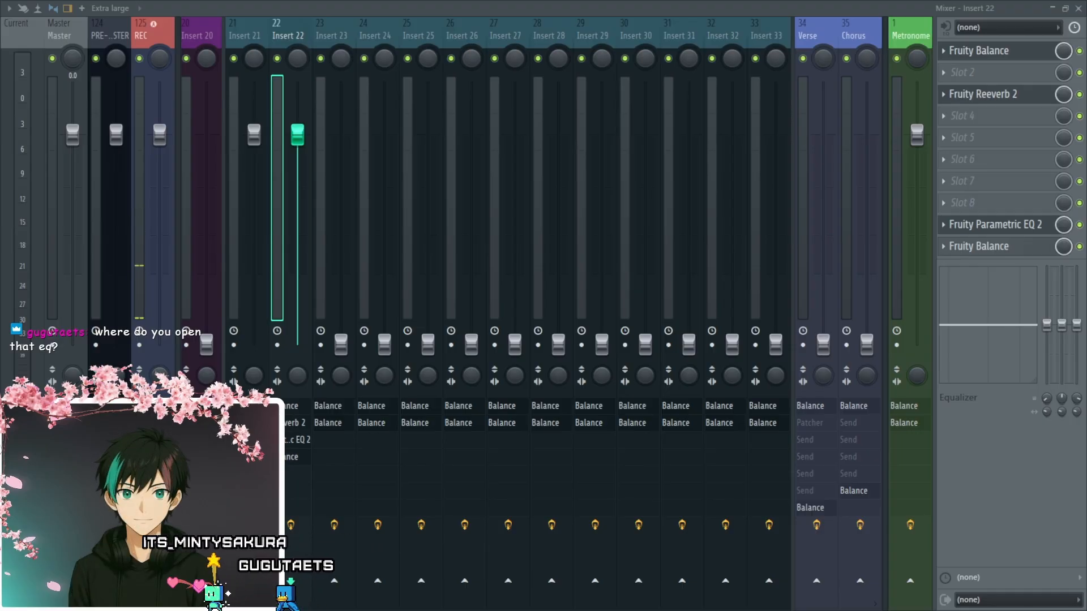
- Leave the mixer, place the Fruity Reeverb 2 and Fruity Parametric EQ 2 windows side by side, and close both
{"action": "key", "text": "F9"}
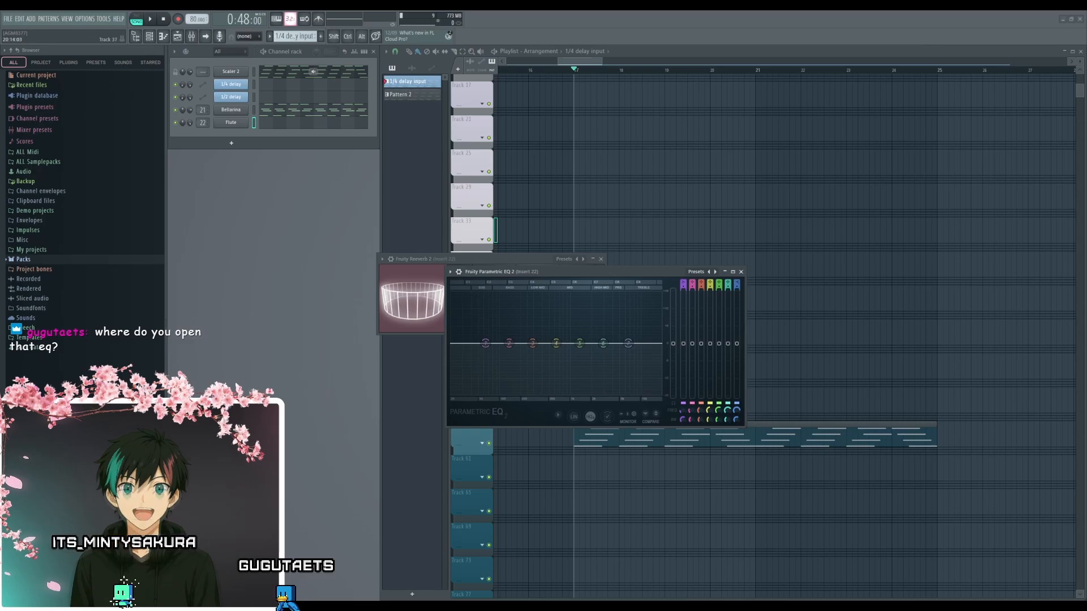
{"action": "left_click_drag", "start_coordinate": [619, 272], "coordinate": [761, 277]}
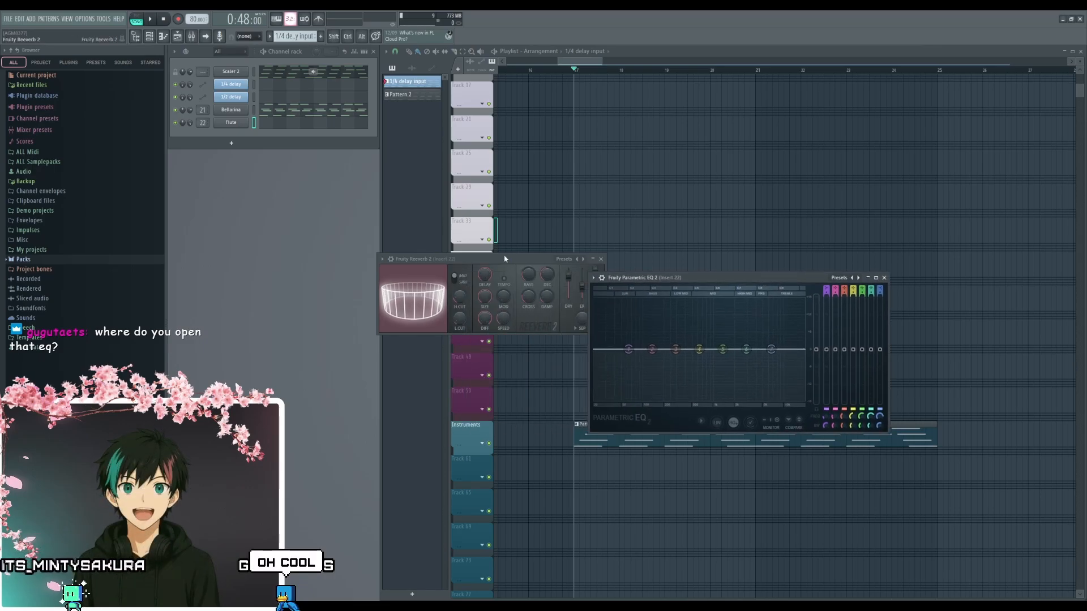
{"action": "left_click_drag", "start_coordinate": [504, 256], "coordinate": [405, 311]}
{"action": "left_click_drag", "start_coordinate": [685, 282], "coordinate": [609, 305]}
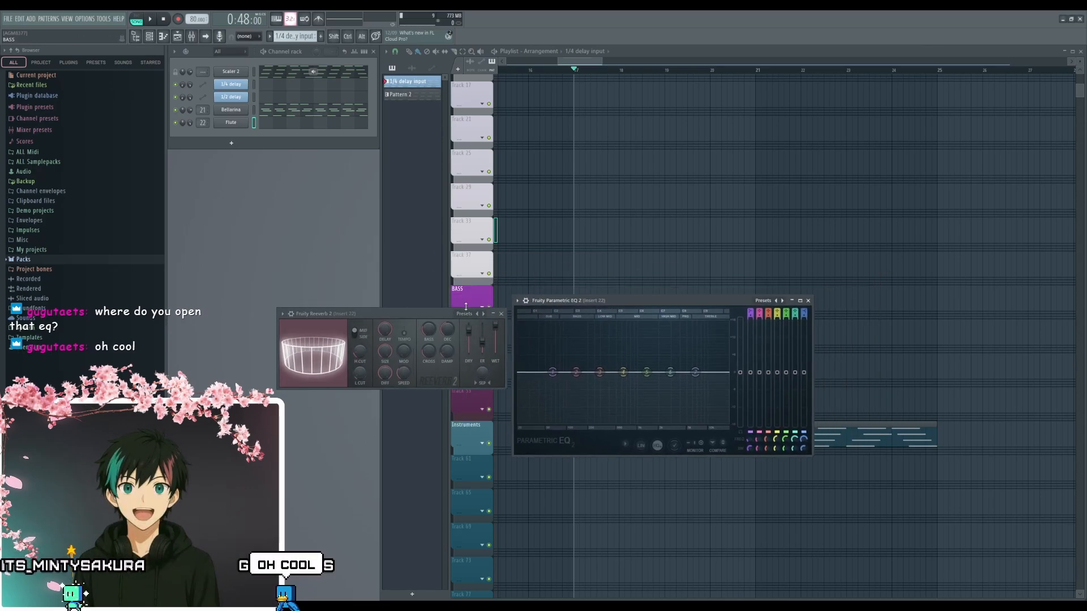
{"action": "mouse_move", "coordinate": [410, 314]}
{"action": "left_mouse_down"}
{"action": "mouse_move", "coordinate": [392, 314]}
{"action": "mouse_move", "coordinate": [395, 301]}
{"action": "left_mouse_up"}
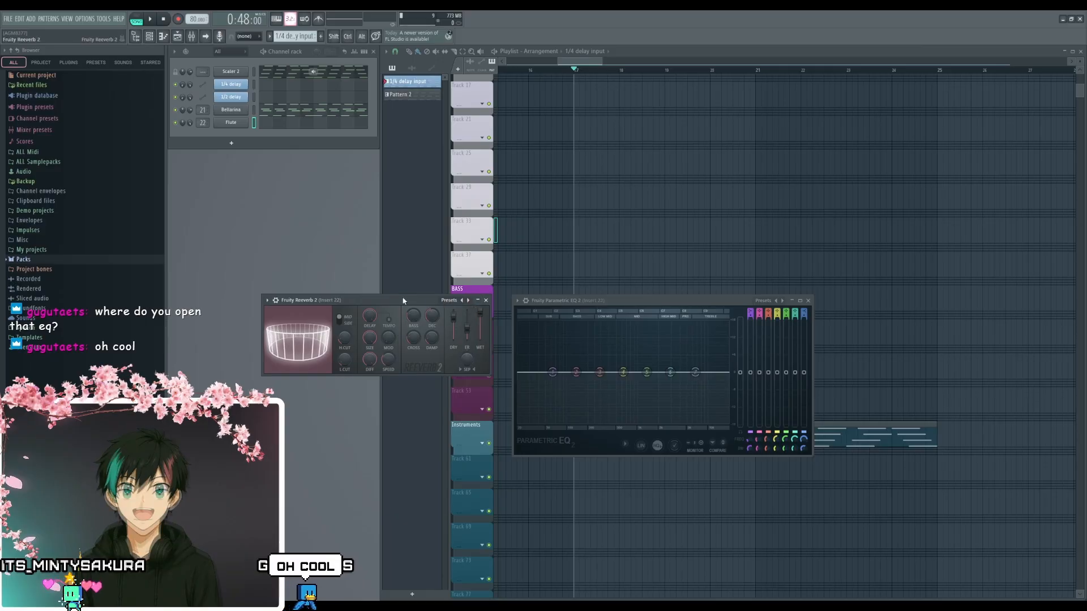
{"action": "left_click_drag", "start_coordinate": [625, 305], "coordinate": [608, 303]}
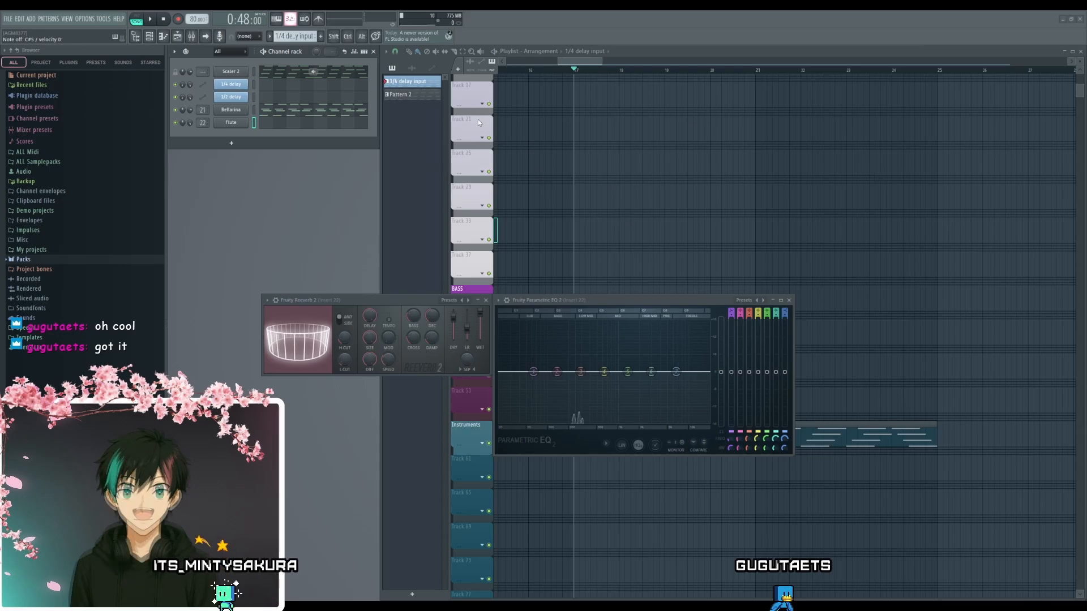
{"action": "left_click", "coordinate": [788, 300]}
{"action": "left_click", "coordinate": [486, 300]}
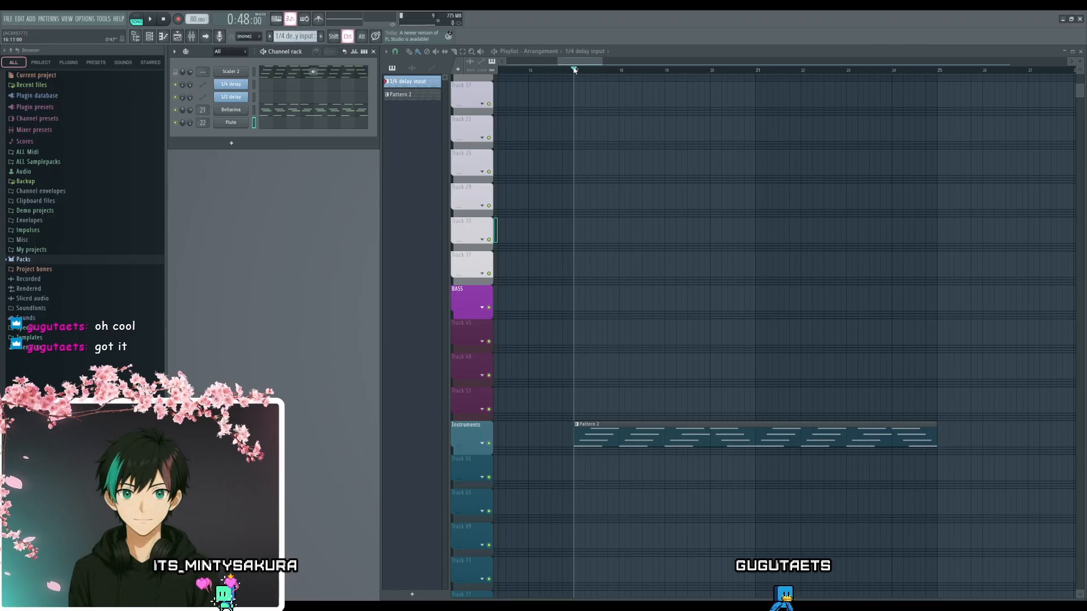
- Select and play bars 17 to 25 of the playlist and place the Soundgoodizer window below the channel rack
{"action": "left_click_drag", "start_coordinate": [576, 70], "coordinate": [952, 133]}
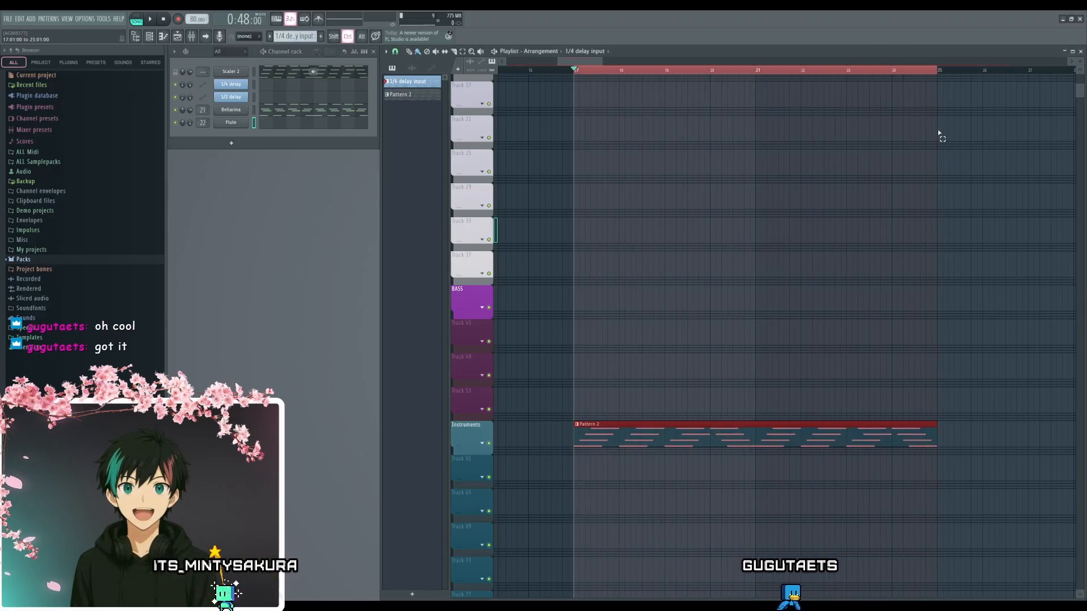
{"action": "key", "text": "space"}
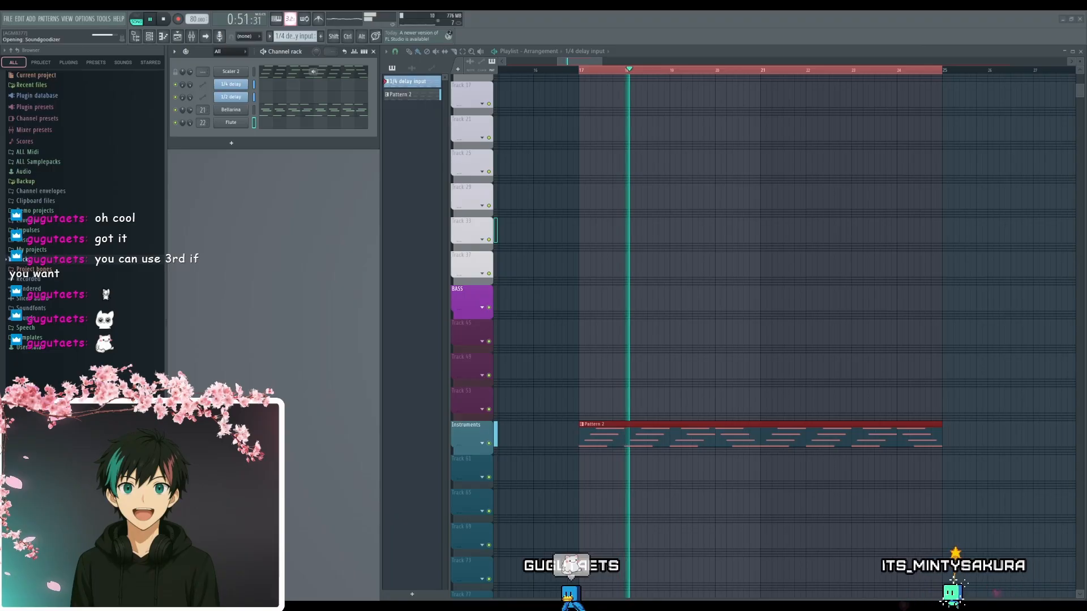
{"action": "left_click_drag", "start_coordinate": [238, 106], "coordinate": [316, 263]}
- Write four short Flute notes in the piano roll, one at the start of each of bars 1 to 4
{"action": "left_click", "coordinate": [287, 121]}
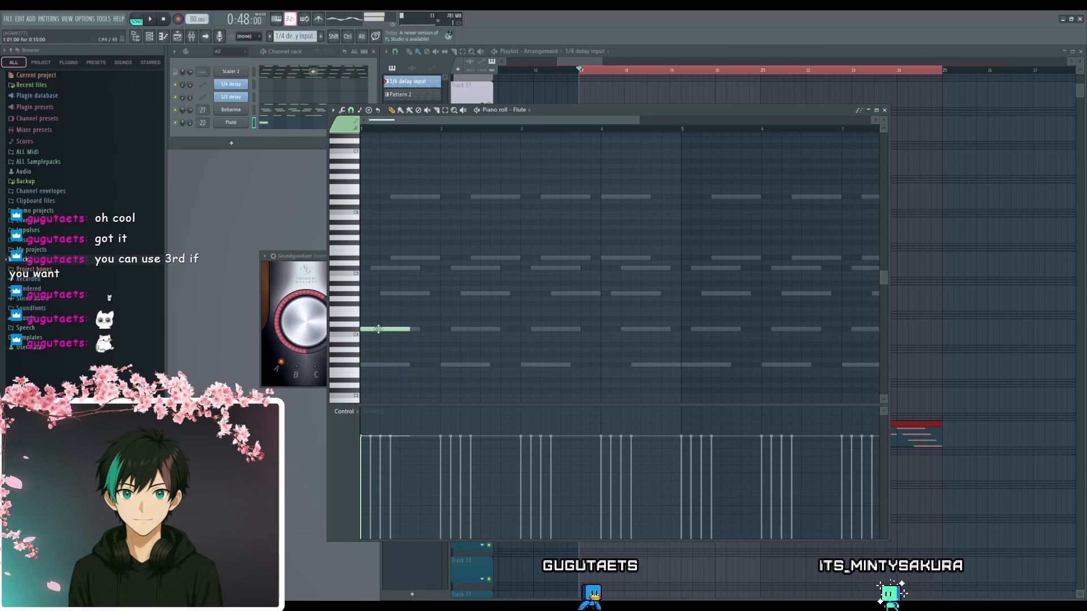
{"action": "left_click_drag", "start_coordinate": [380, 331], "coordinate": [383, 270]}
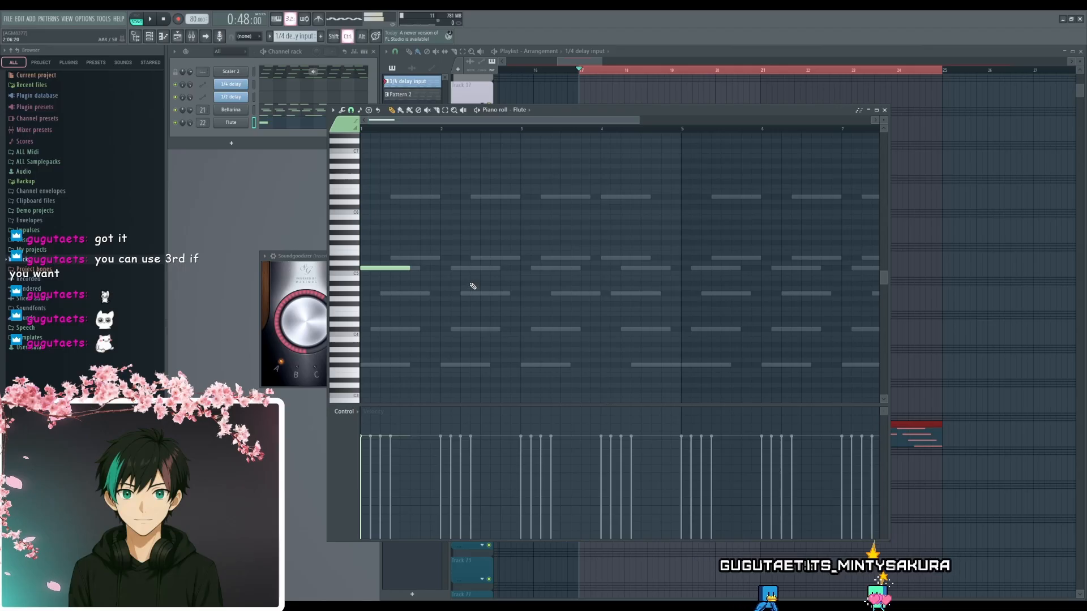
{"action": "scroll", "coordinate": [470, 292], "scroll_direction": "up", "scroll_amount": 2}
{"action": "left_click_drag", "start_coordinate": [382, 286], "coordinate": [533, 287]}
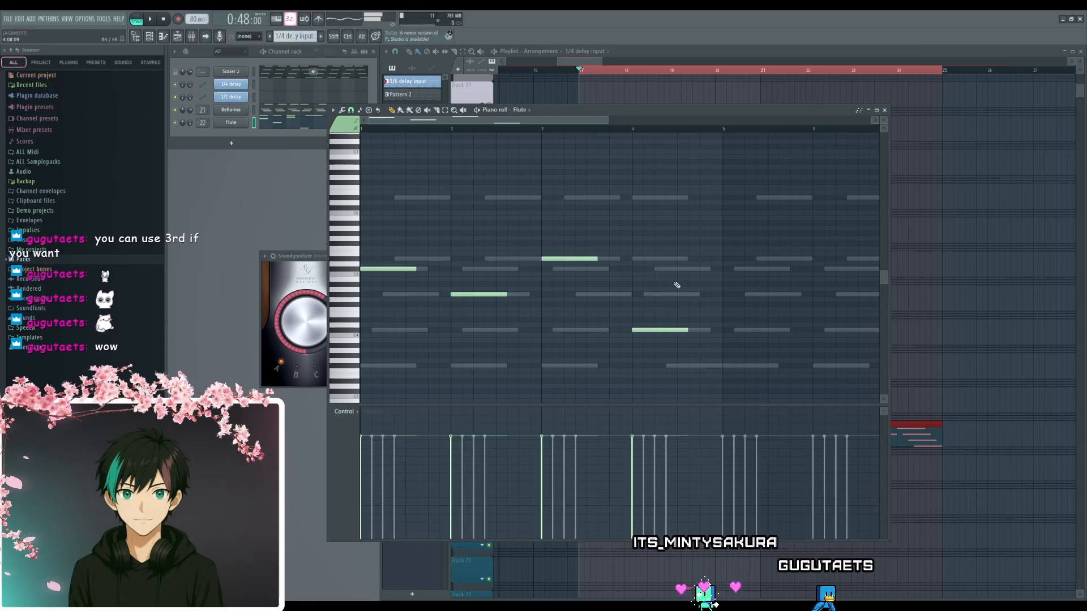
{"action": "left_click_drag", "start_coordinate": [699, 205], "coordinate": [382, 368]}
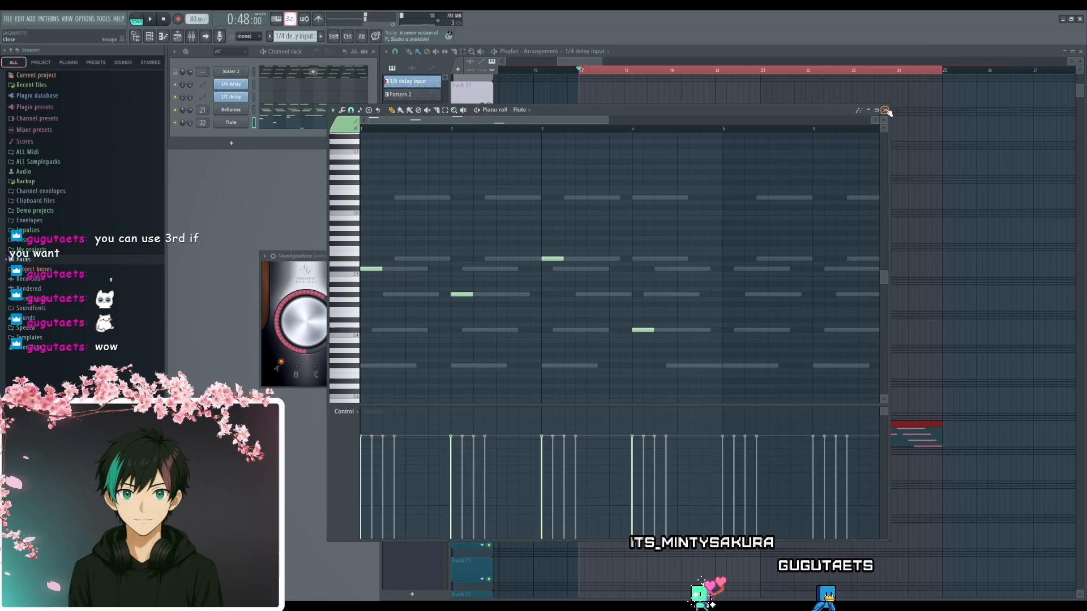
{"action": "left_click", "coordinate": [886, 110]}
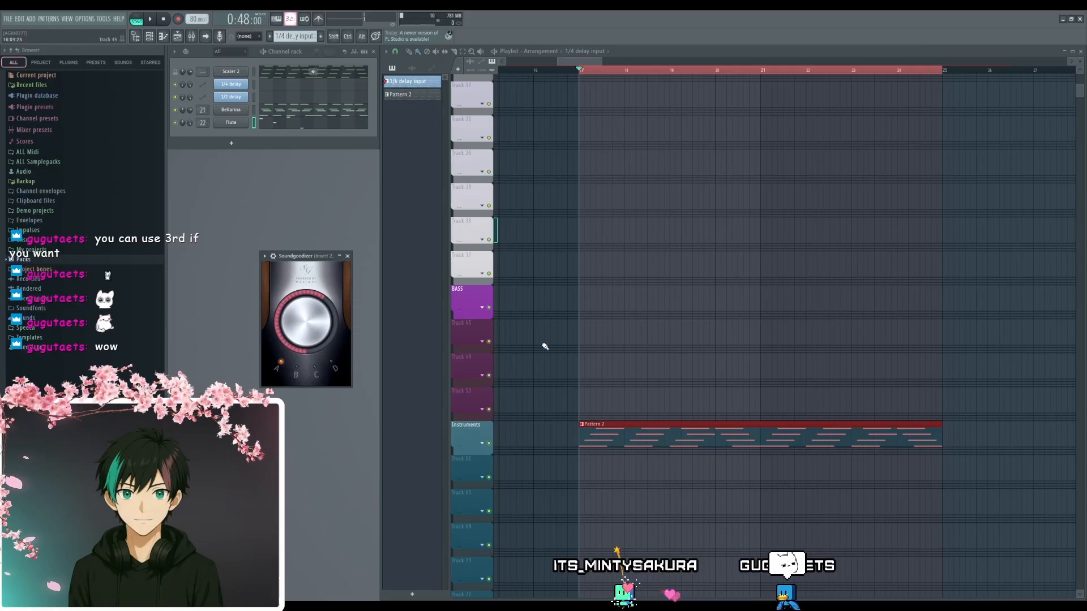
- Audition the phrase briefly and move the four Flute notes from the current pattern into a new empty pattern
{"action": "key", "text": "space"}
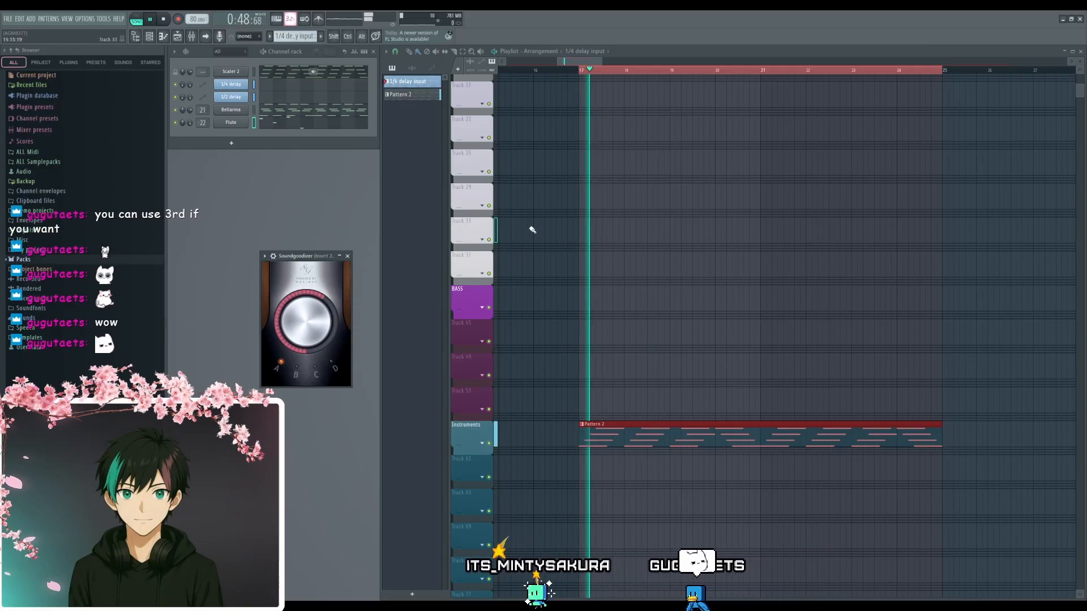
{"action": "key", "text": "space"}
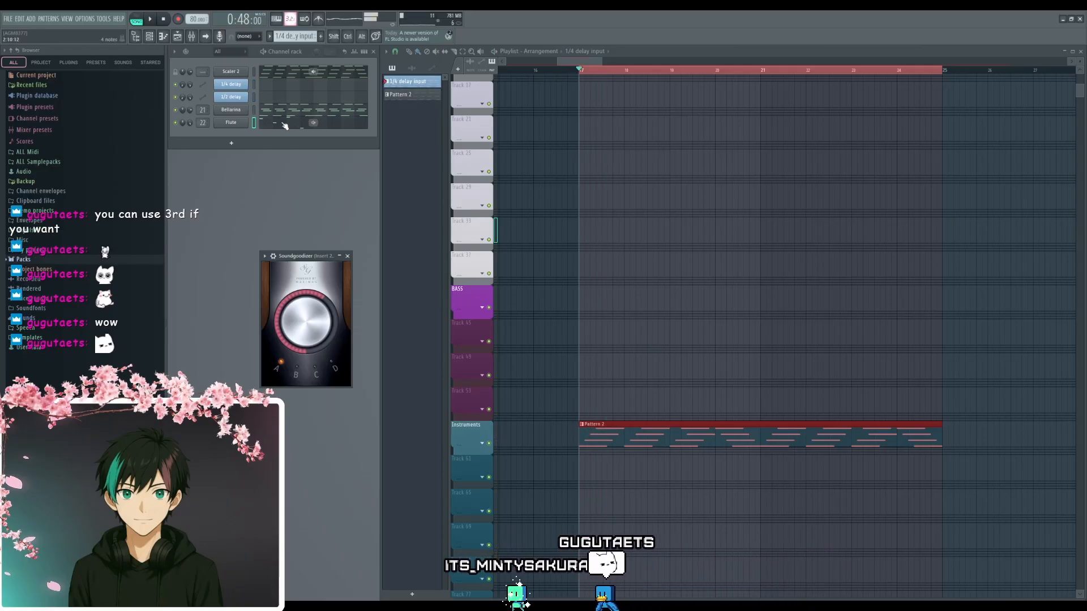
{"action": "left_click", "coordinate": [285, 124]}
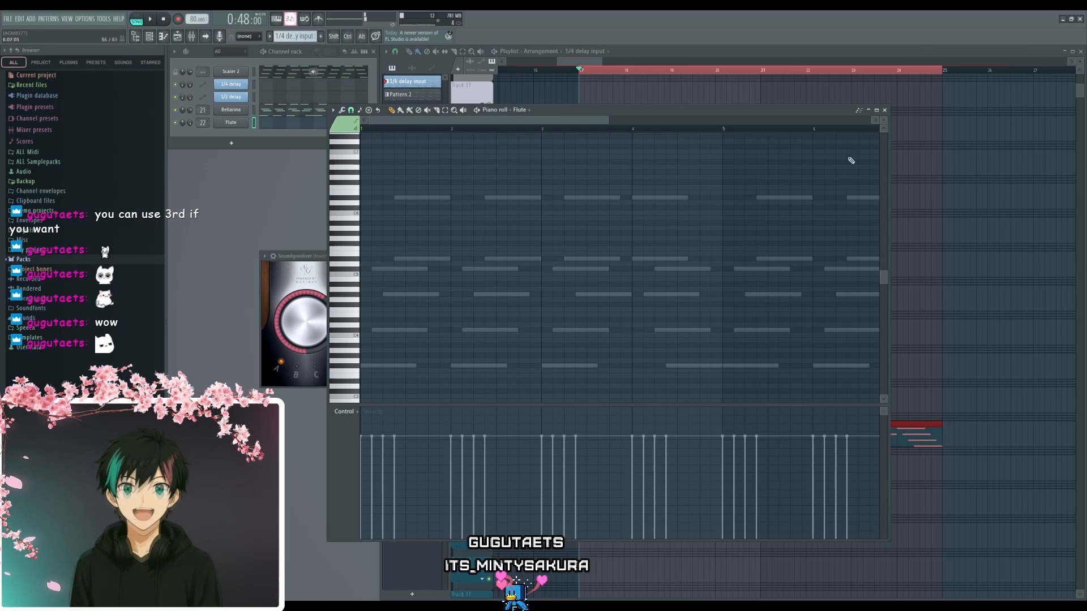
{"action": "left_click", "coordinate": [884, 111]}
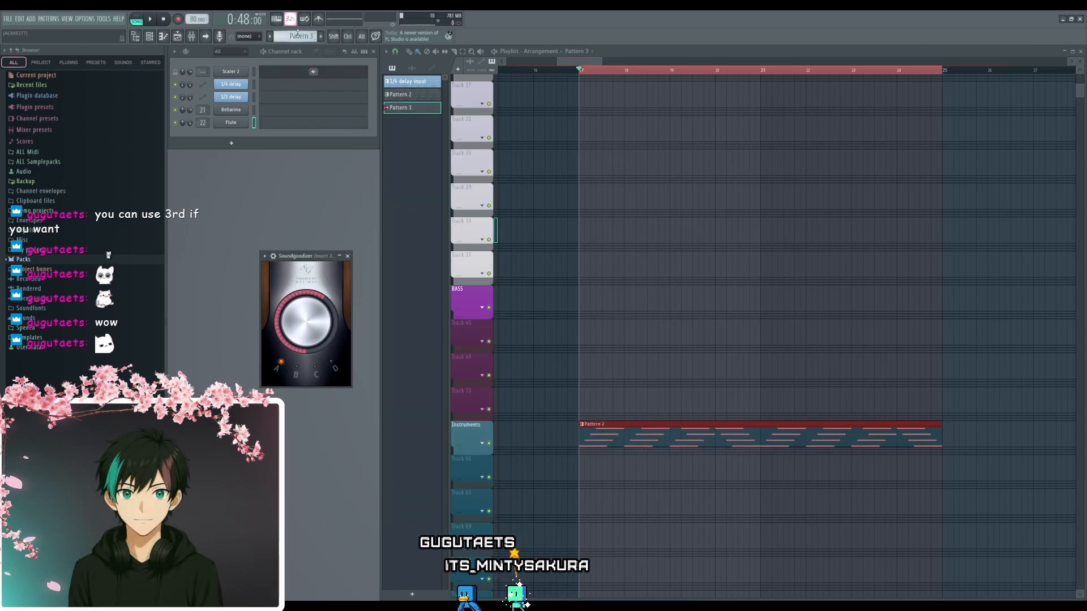
{"action": "left_click", "coordinate": [293, 127]}
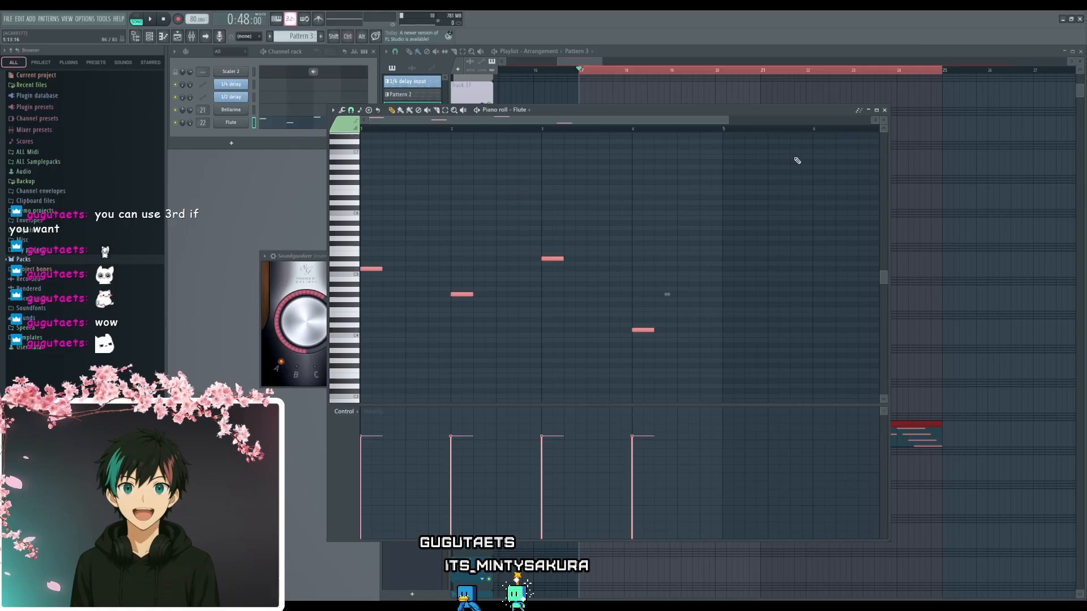
{"action": "left_click", "coordinate": [884, 110]}
- Place Pattern 3 twice in a row beneath the chord clip from bar 17, play the loop, and close Soundgoodizer
{"action": "scroll", "coordinate": [698, 364], "scroll_direction": "down", "scroll_amount": 3}
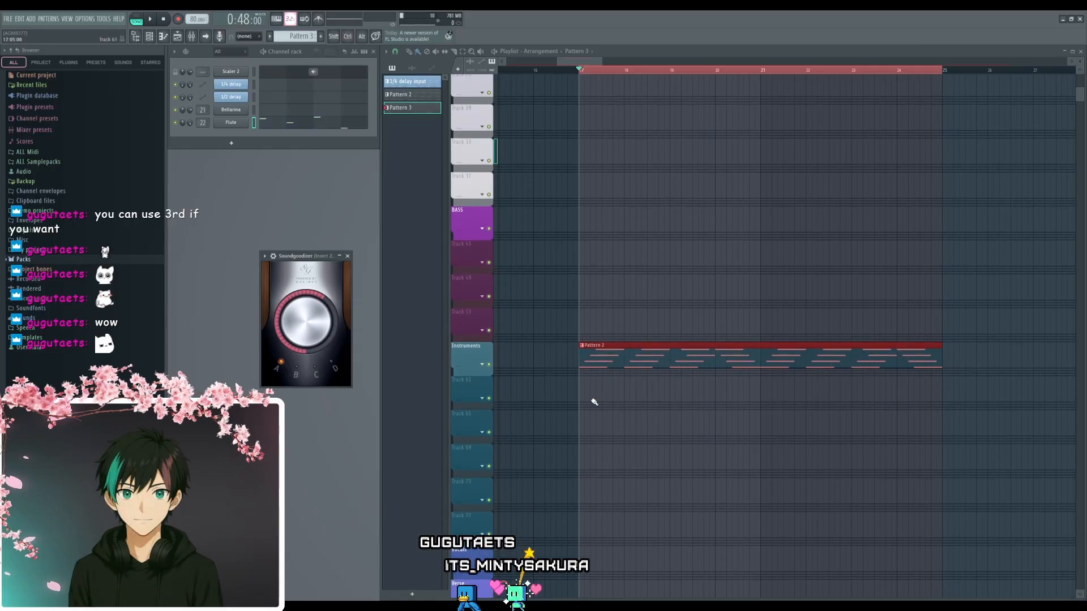
{"action": "left_click", "coordinate": [581, 396]}
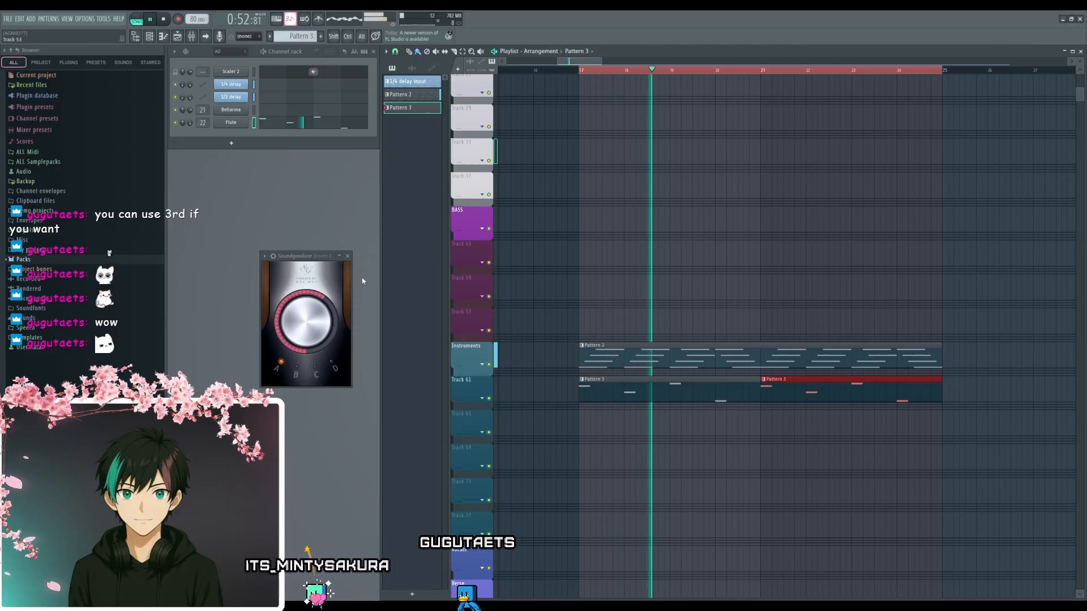
{"action": "left_click", "coordinate": [348, 256]}
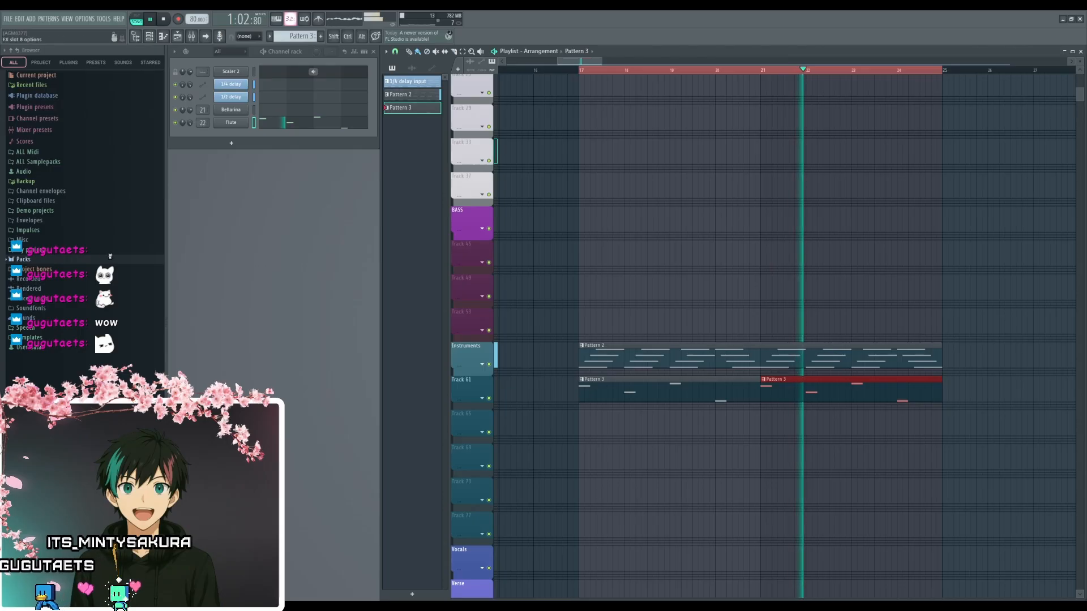
- Compare Soundgoodizer's modes during playback, set mode C, and reposition the Fruity Parametric EQ 2 window before stopping playback
{"action": "left_click_drag", "start_coordinate": [611, 304], "coordinate": [646, 286]}
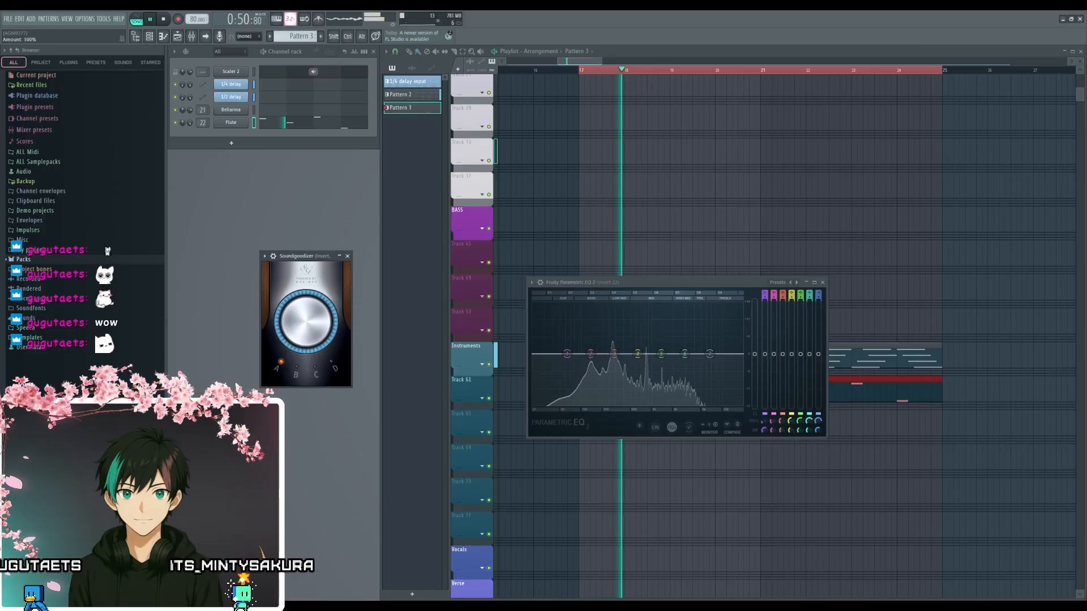
{"action": "left_click", "coordinate": [299, 370]}
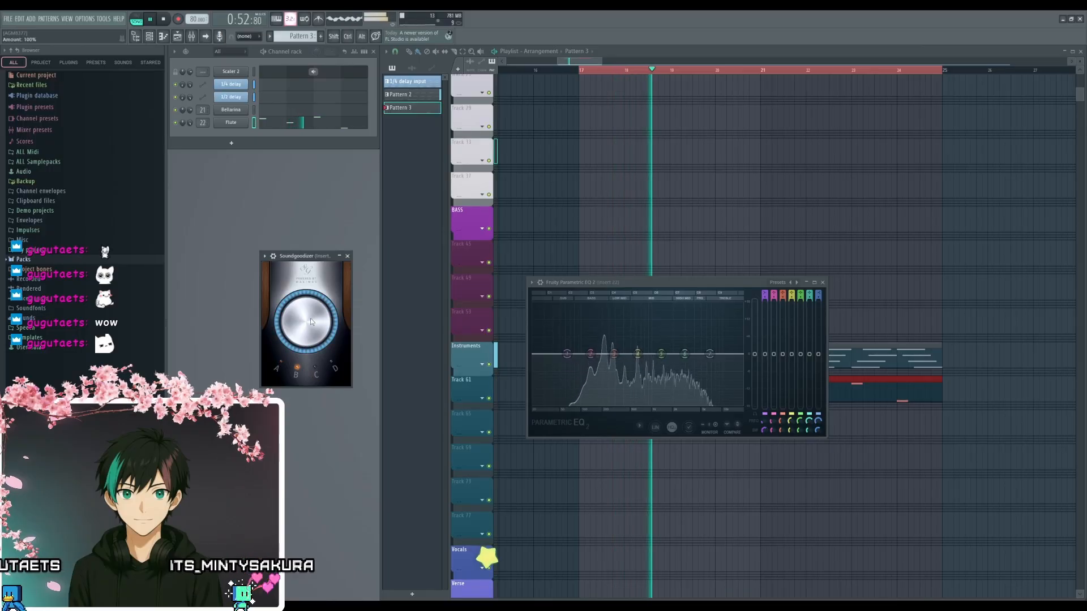
{"action": "left_click", "coordinate": [318, 373]}
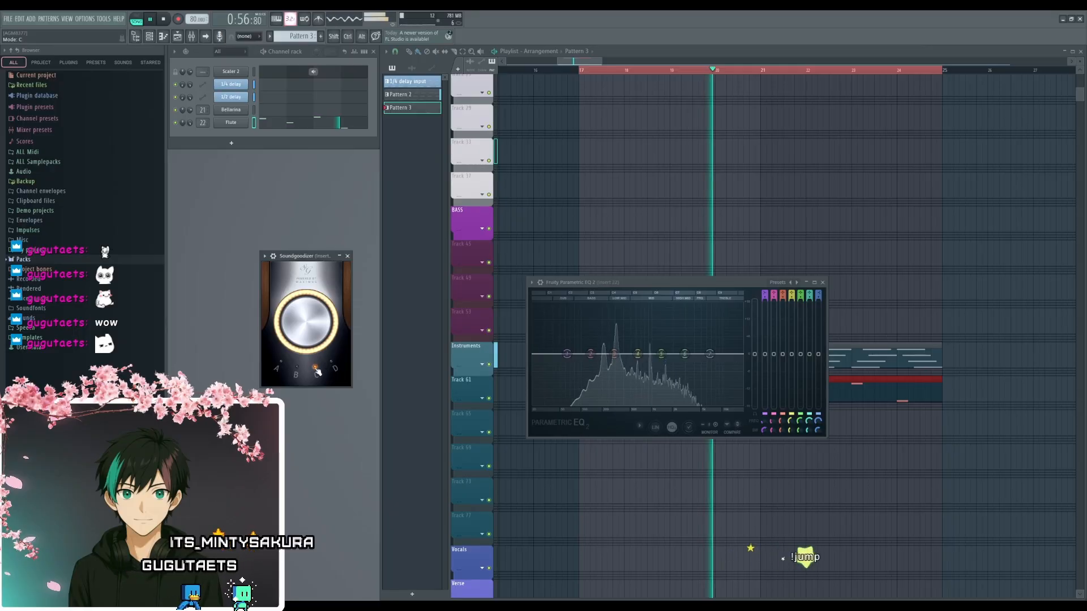
{"action": "left_click", "coordinate": [329, 372]}
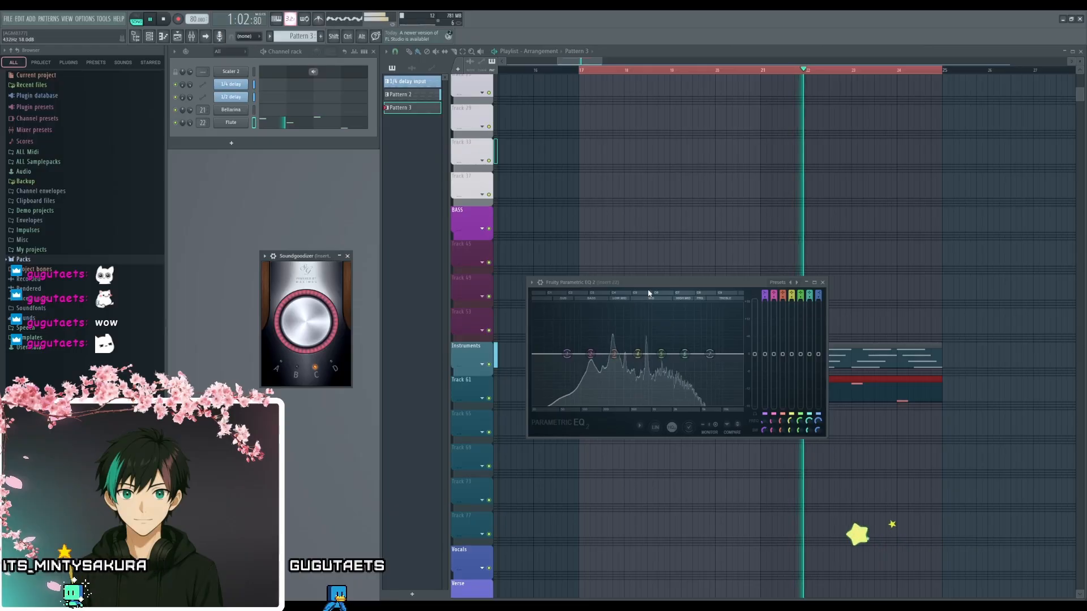
{"action": "left_click_drag", "start_coordinate": [654, 282], "coordinate": [668, 291]}
{"action": "key", "text": "space"}
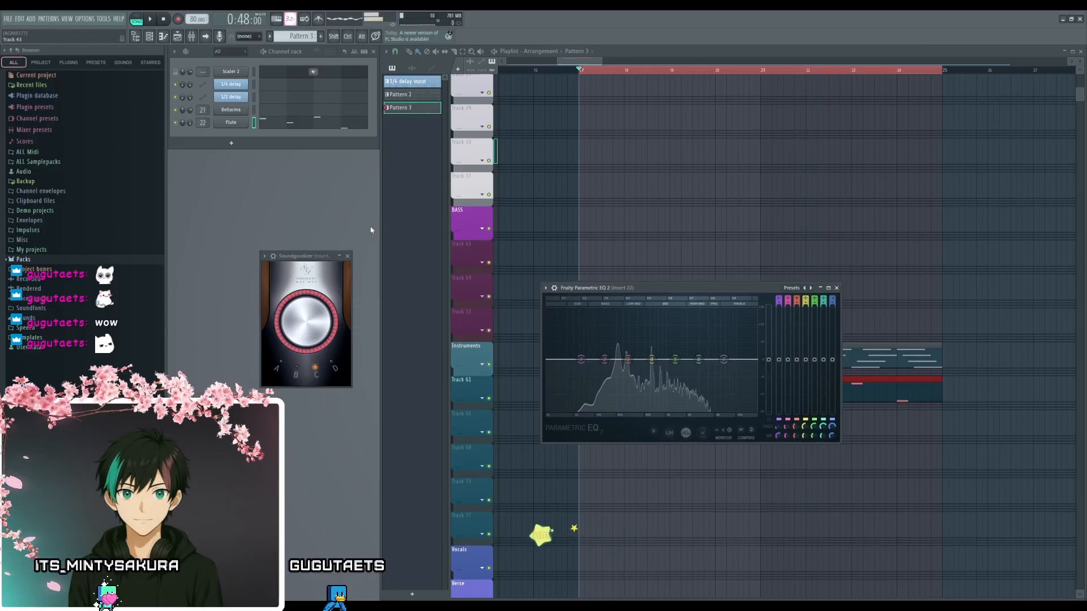
- Compare the Flute with Soundgoodizer enabled and bypassed, and reset the Fruity Parametric EQ 2 main level to 0 dB
{"action": "left_click_drag", "start_coordinate": [717, 291], "coordinate": [682, 293]}
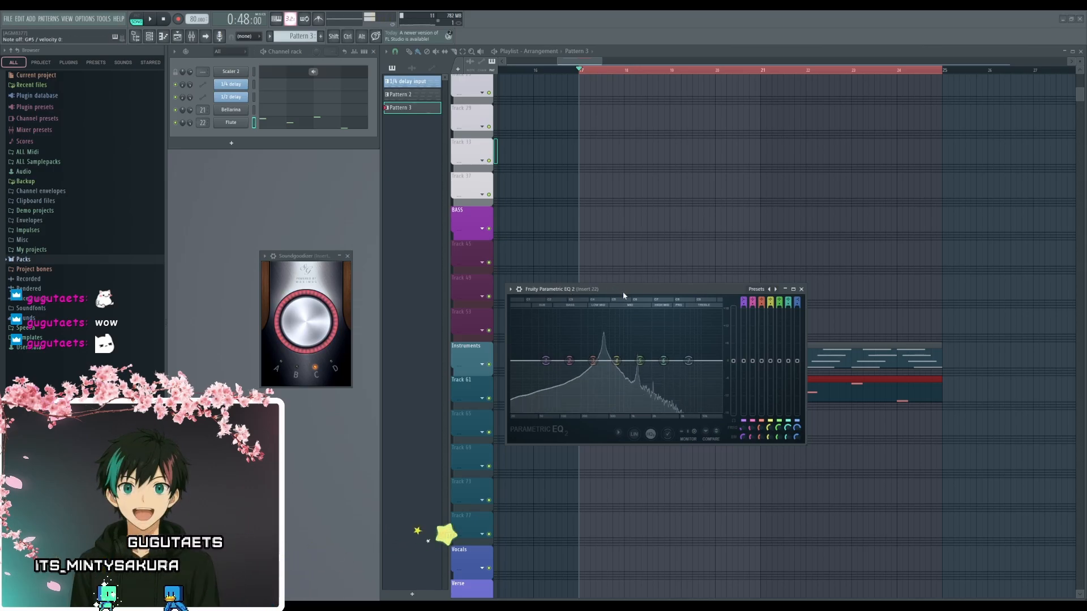
{"action": "left_click_drag", "start_coordinate": [623, 292], "coordinate": [644, 278]}
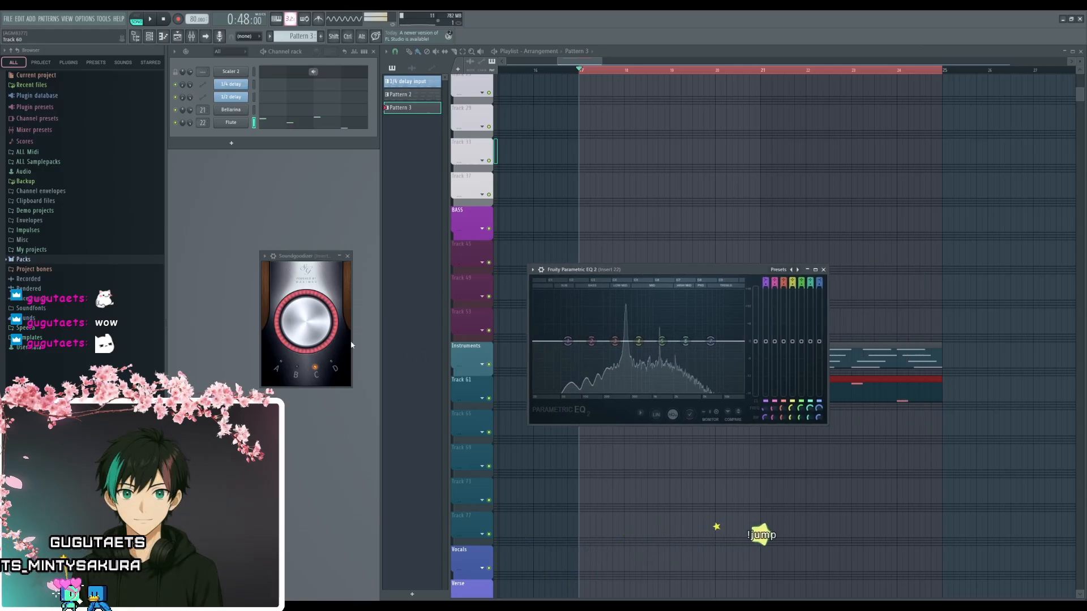
{"action": "left_click", "coordinate": [274, 258]}
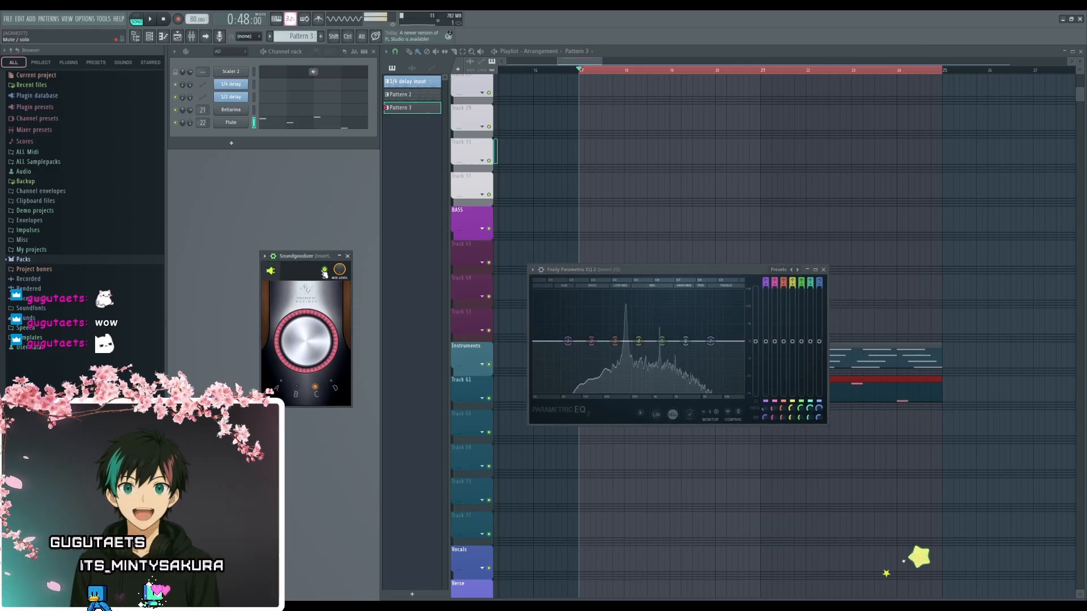
{"action": "left_click", "coordinate": [325, 270]}
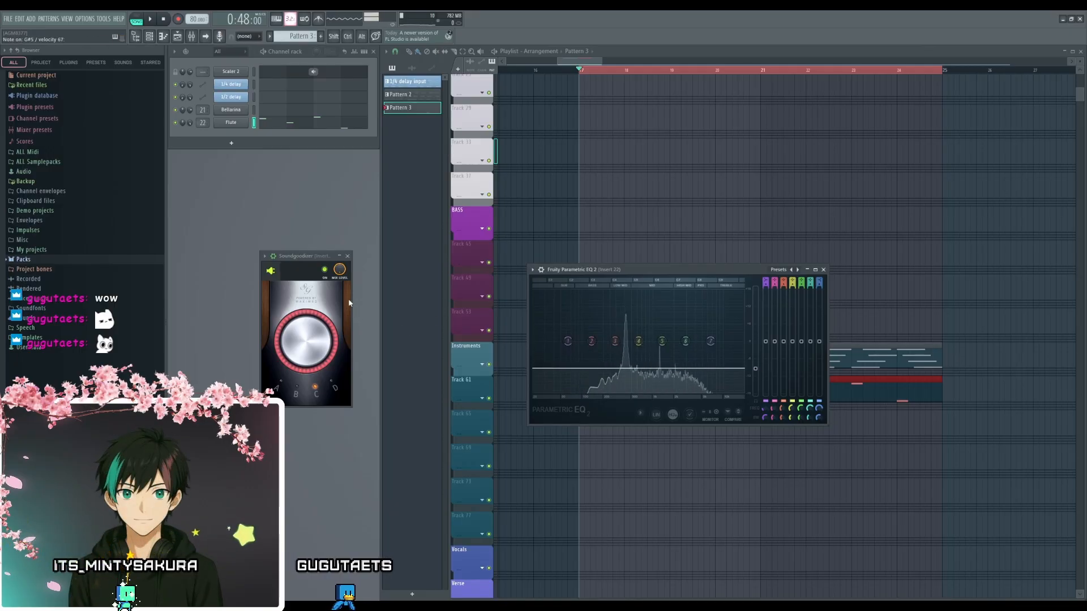
{"action": "left_click", "coordinate": [326, 271]}
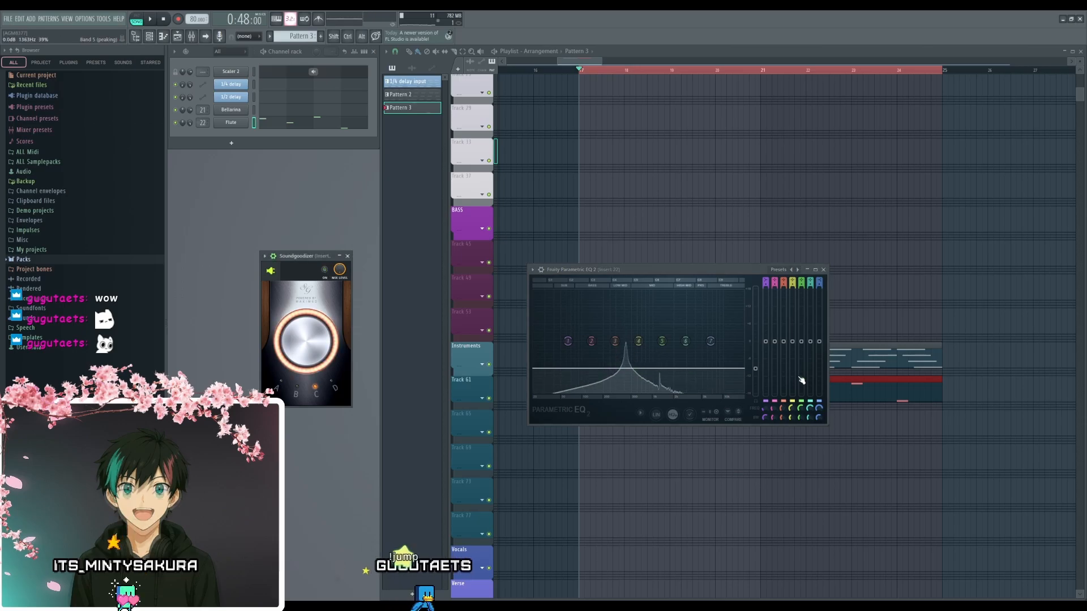
{"action": "left_click", "coordinate": [760, 368], "text": "alt"}
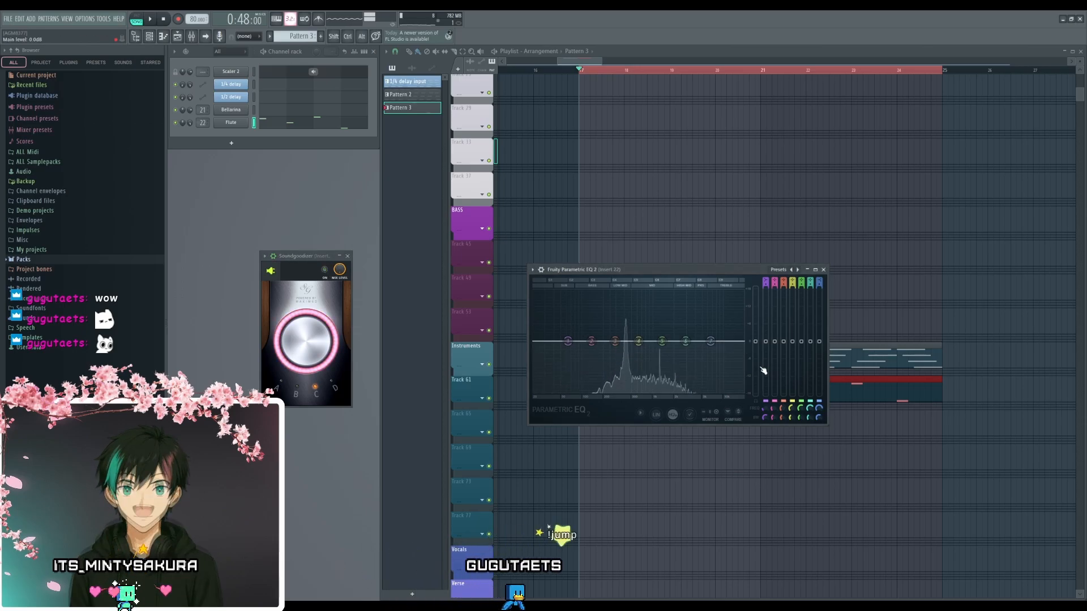
- Compare Soundgoodizer's modes A, B, C and D while playing notes, leave it in mode D, and close its window
{"action": "left_click_drag", "start_coordinate": [673, 268], "coordinate": [605, 238]}
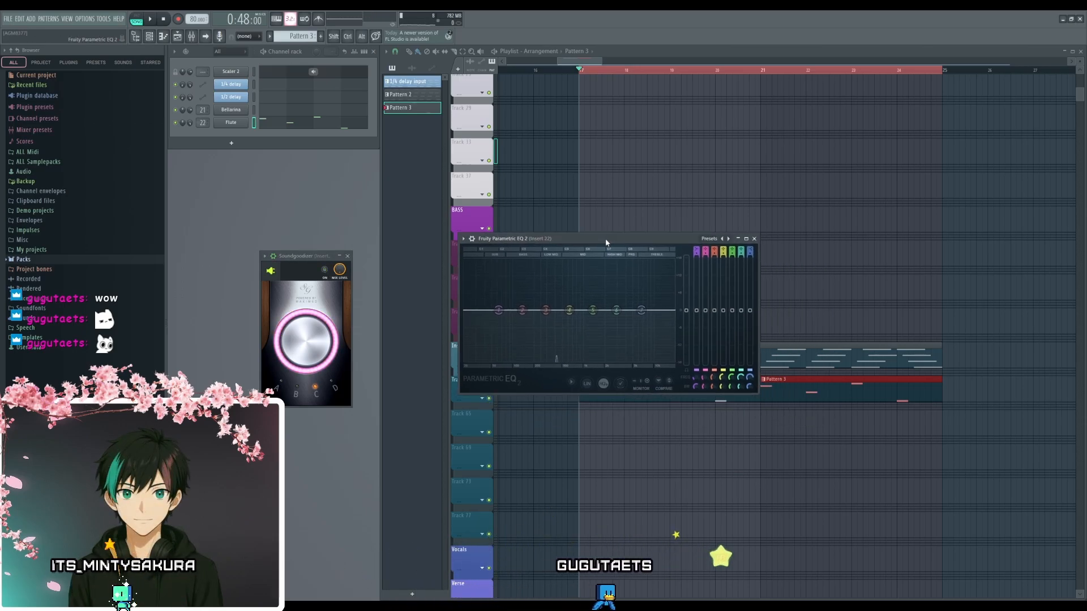
{"action": "left_click", "coordinate": [335, 386]}
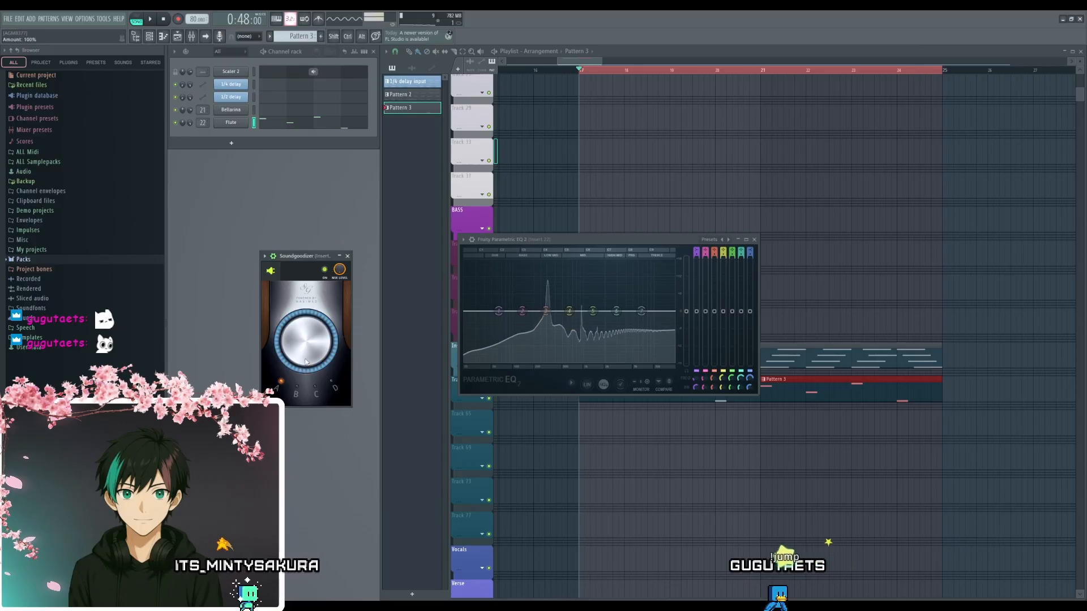
{"action": "left_click", "coordinate": [324, 270]}
{"action": "left_click", "coordinate": [298, 389]}
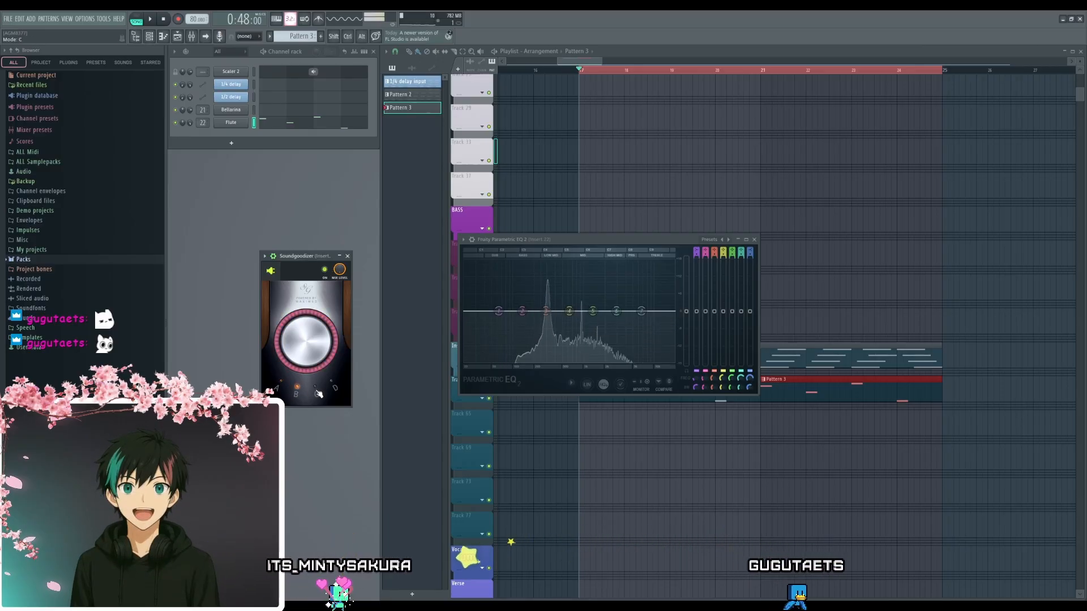
{"action": "left_click", "coordinate": [317, 390]}
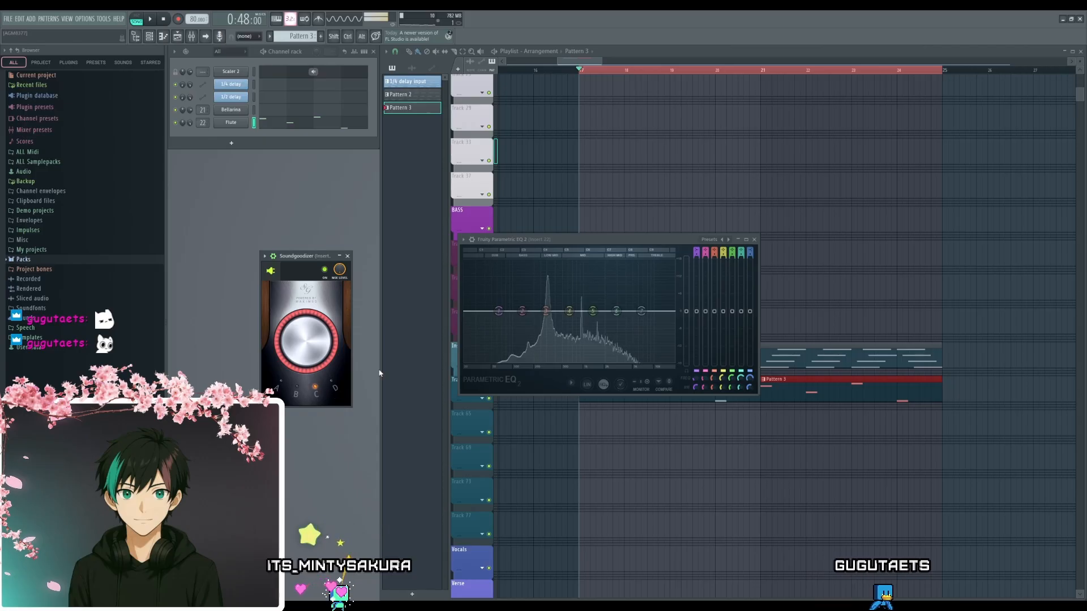
{"action": "left_click", "coordinate": [334, 385]}
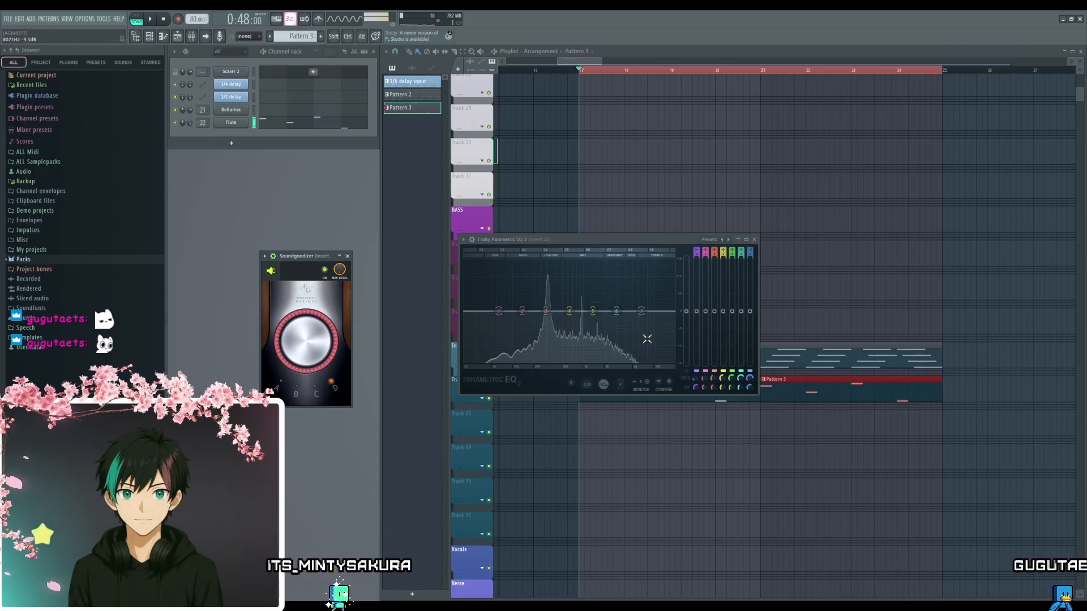
{"action": "mouse_move", "coordinate": [638, 301]}
{"action": "left_mouse_down"}
{"action": "mouse_move", "coordinate": [640, 264]}
{"action": "mouse_move", "coordinate": [596, 261]}
{"action": "mouse_move", "coordinate": [645, 297]}
{"action": "left_mouse_up"}
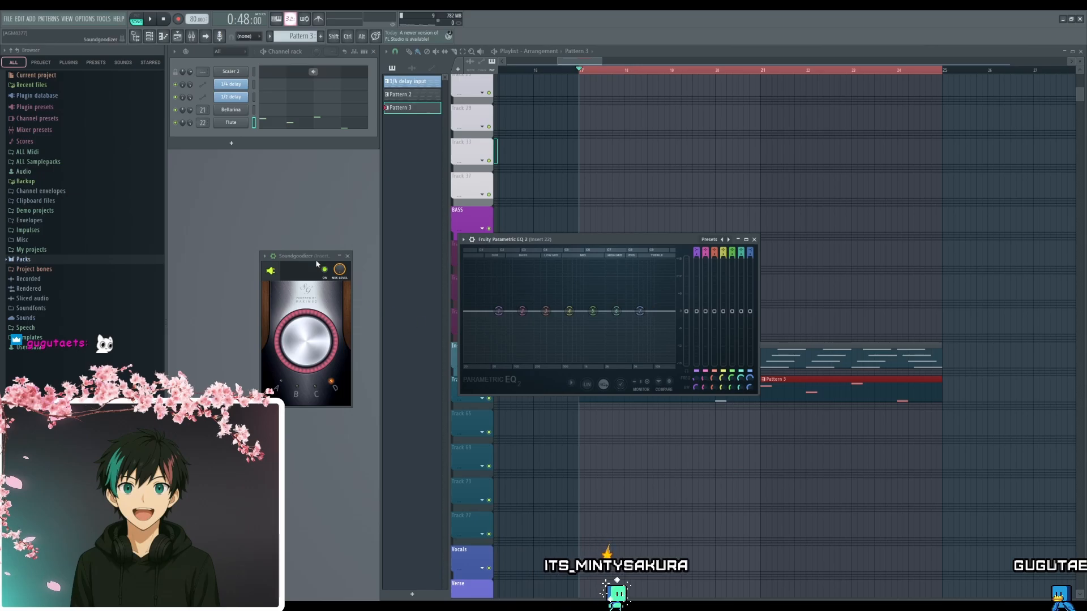
{"action": "left_click", "coordinate": [349, 256]}
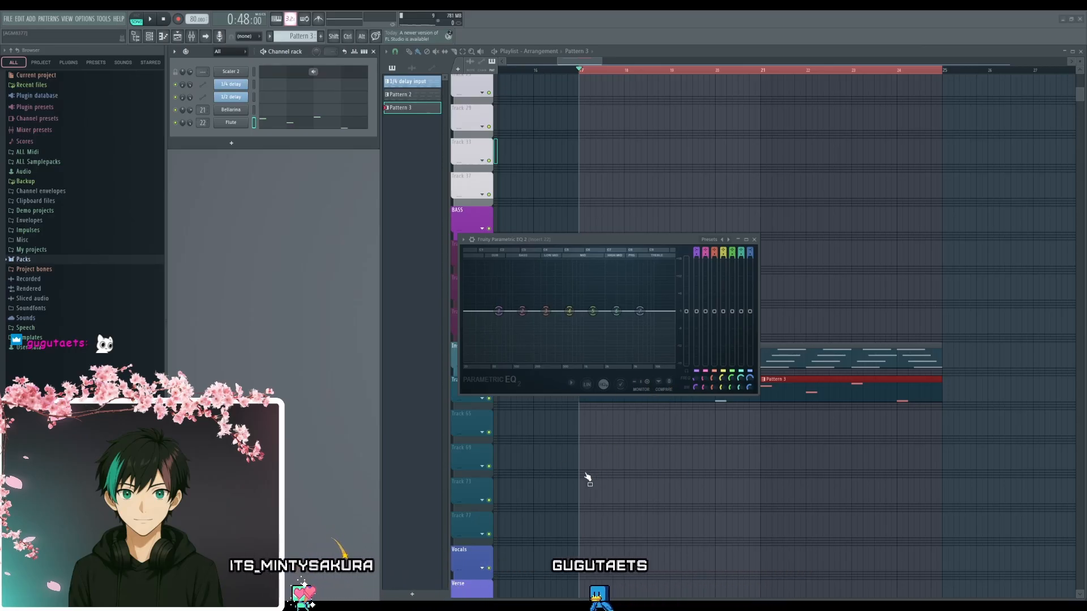
- Load the Soundtoys Effect Rack on the Flute's mixer insert, add Decapitator to it, and arrange the rack and EQ windows side by side
{"action": "scroll", "coordinate": [588, 480], "scroll_direction": "left", "scroll_amount": 1}
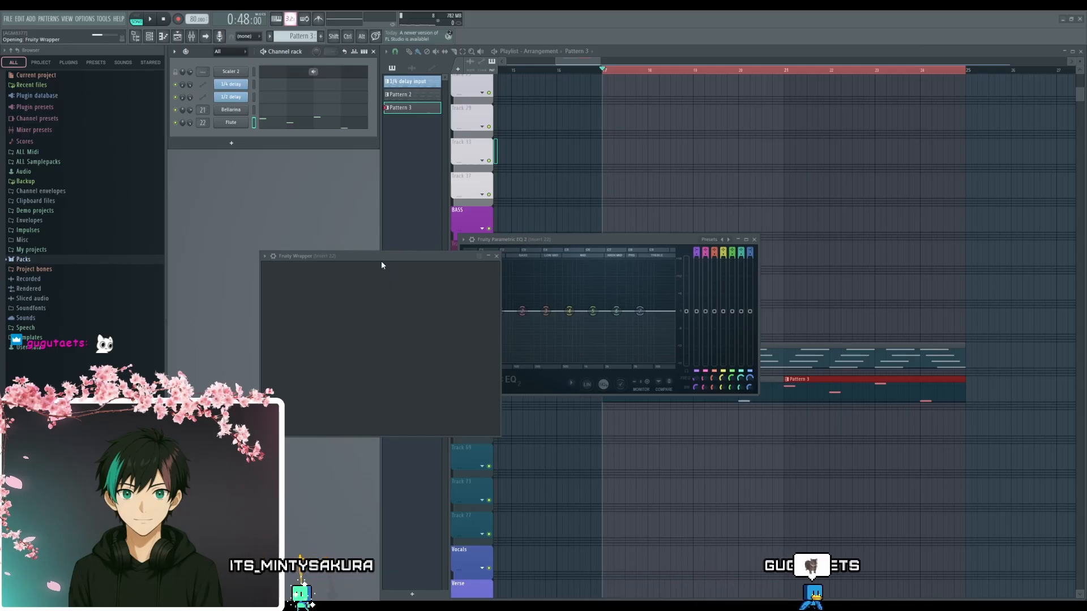
{"action": "left_click_drag", "start_coordinate": [395, 258], "coordinate": [440, 198]}
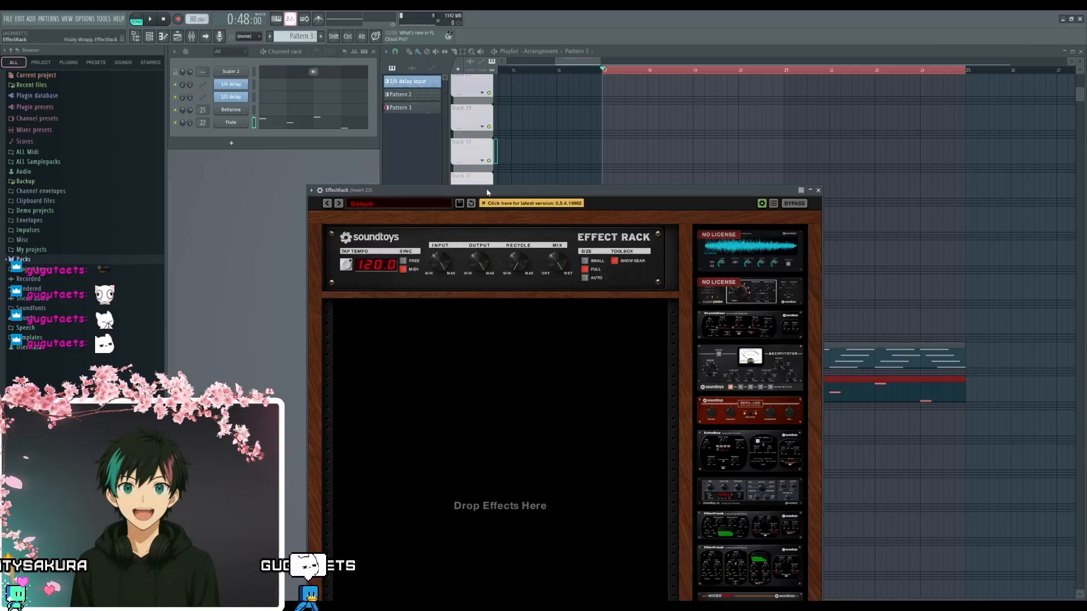
{"action": "left_click_drag", "start_coordinate": [487, 193], "coordinate": [490, 66]}
{"action": "left_click", "coordinate": [213, 246]}
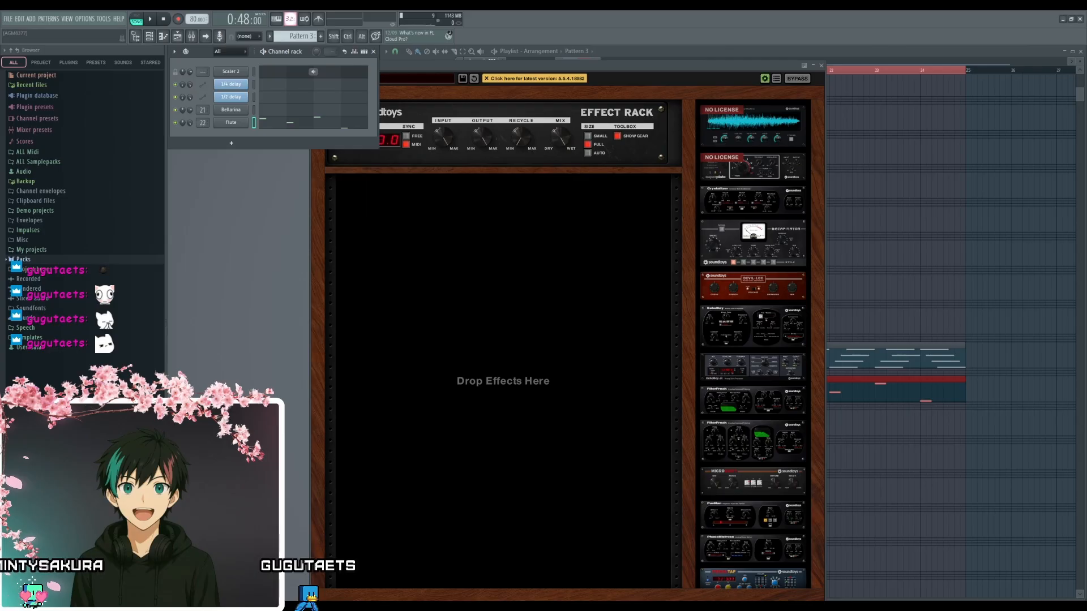
{"action": "scroll", "coordinate": [752, 459], "scroll_direction": "down", "scroll_amount": 1}
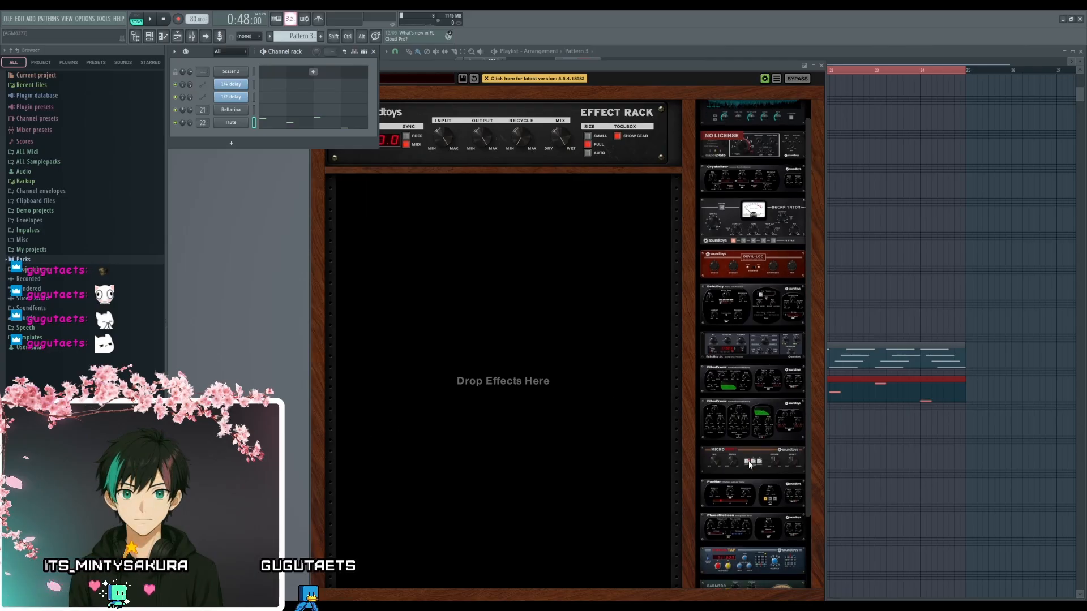
{"action": "left_click_drag", "start_coordinate": [759, 217], "coordinate": [551, 258]}
{"action": "left_click_drag", "start_coordinate": [588, 67], "coordinate": [450, 63]}
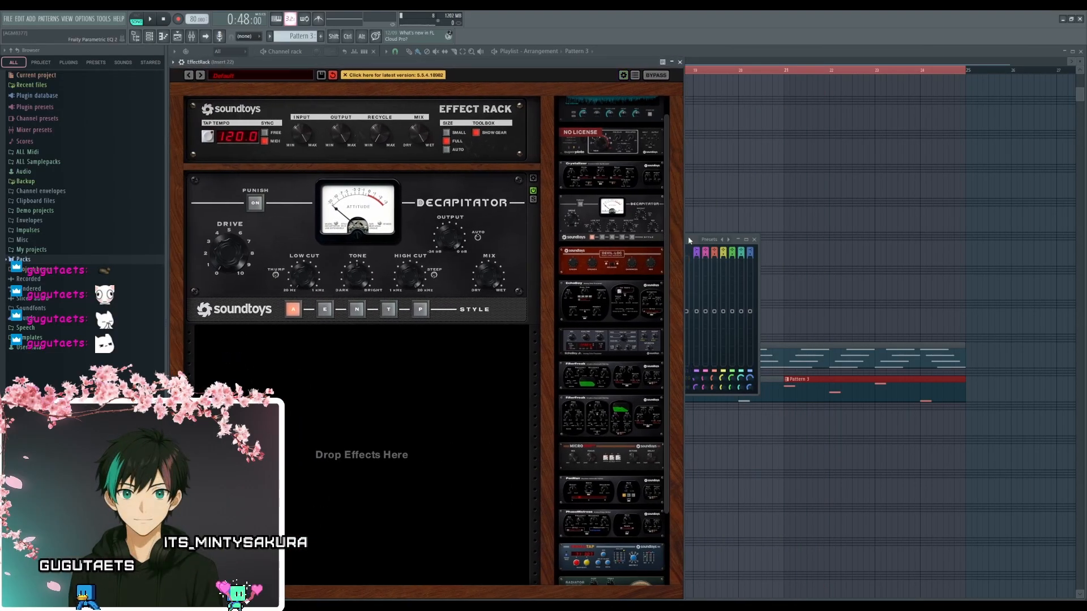
{"action": "left_click_drag", "start_coordinate": [696, 242], "coordinate": [937, 229]}
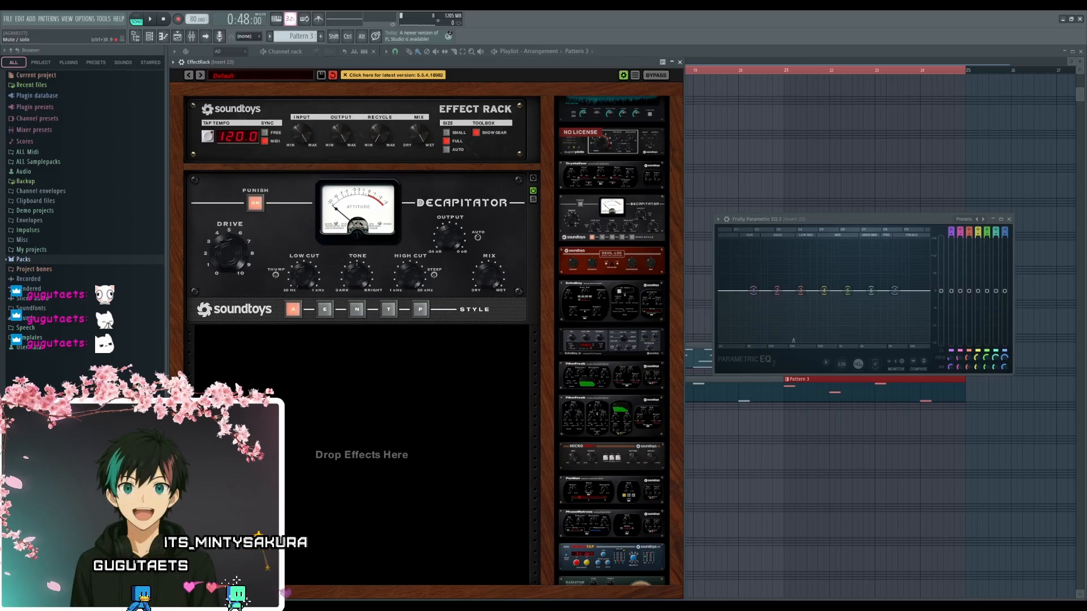
- Try different Decapitator drive amounts on the Flute and strongly boost the high-shelf band 7 in Fruity Parametric EQ 2
{"action": "left_click_drag", "start_coordinate": [235, 241], "coordinate": [227, 375]}
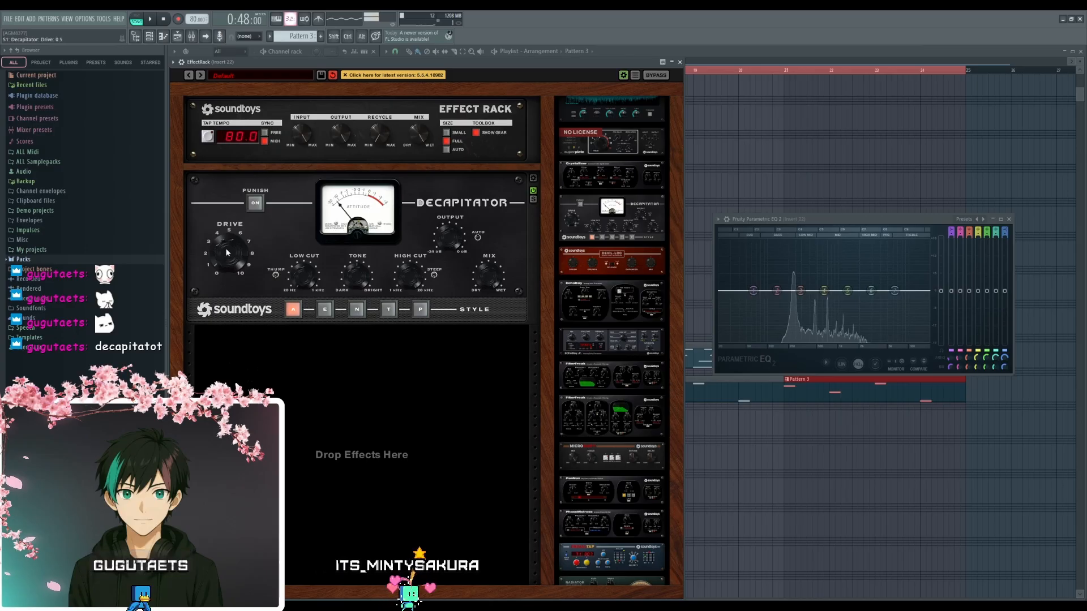
{"action": "left_click_drag", "start_coordinate": [226, 242], "coordinate": [225, 195]}
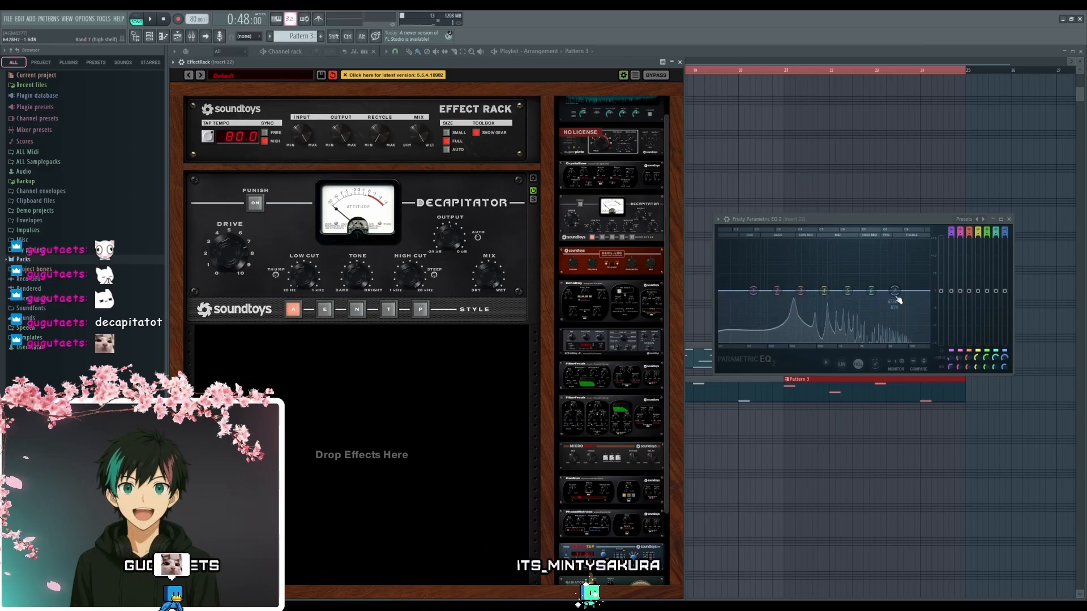
{"action": "left_click_drag", "start_coordinate": [895, 291], "coordinate": [894, 258]}
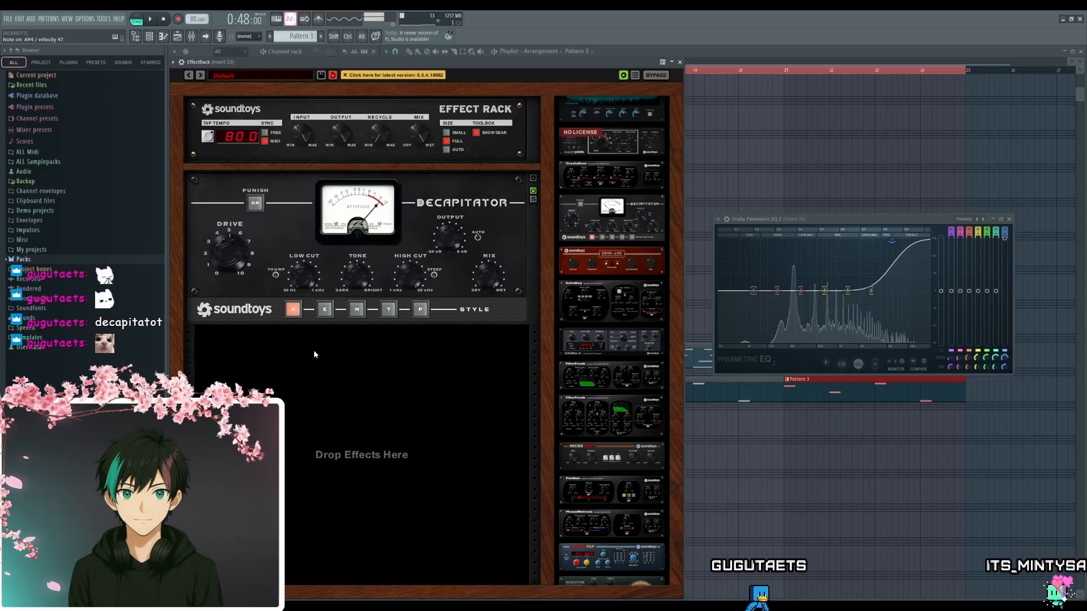
- Set Decapitator to style P, readjust its drive, and reduce the EQ's high-shelf boost on band 7
{"action": "left_click", "coordinate": [325, 309]}
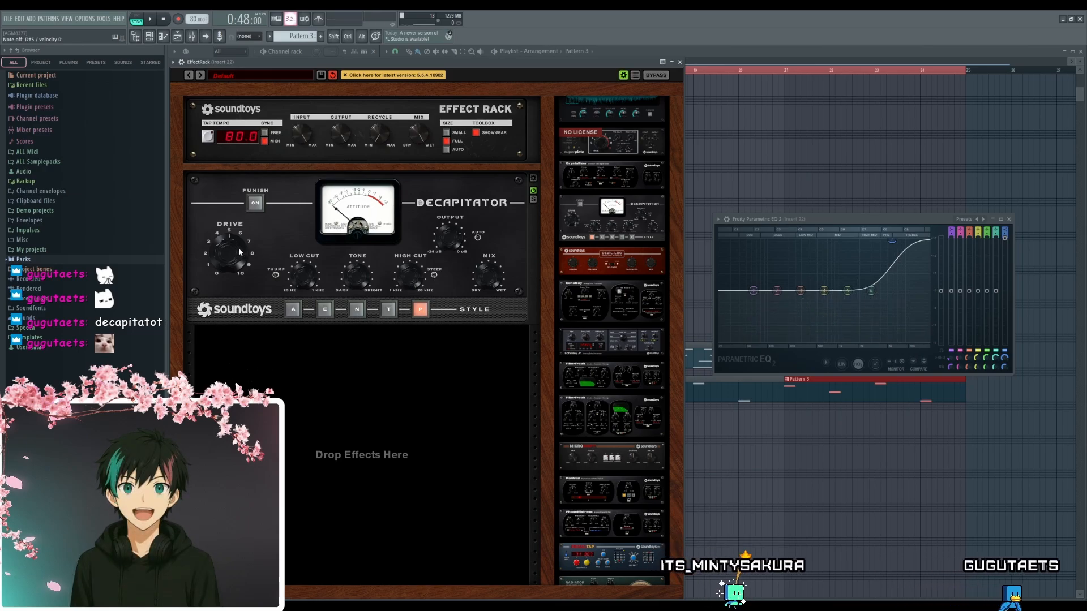
{"action": "left_click_drag", "start_coordinate": [238, 252], "coordinate": [239, 274]}
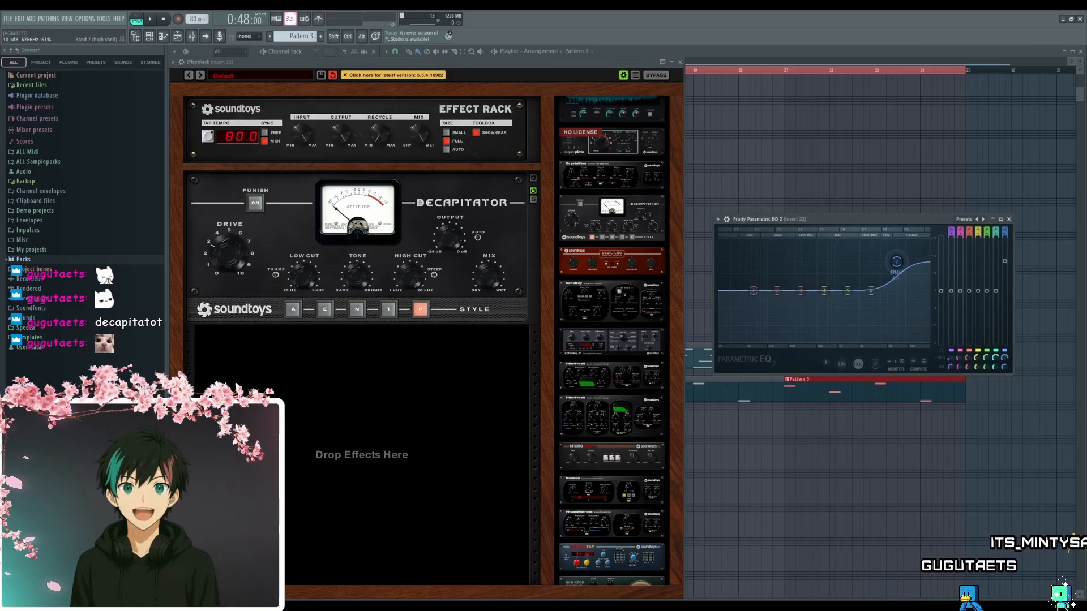
{"action": "left_click_drag", "start_coordinate": [896, 261], "coordinate": [894, 270]}
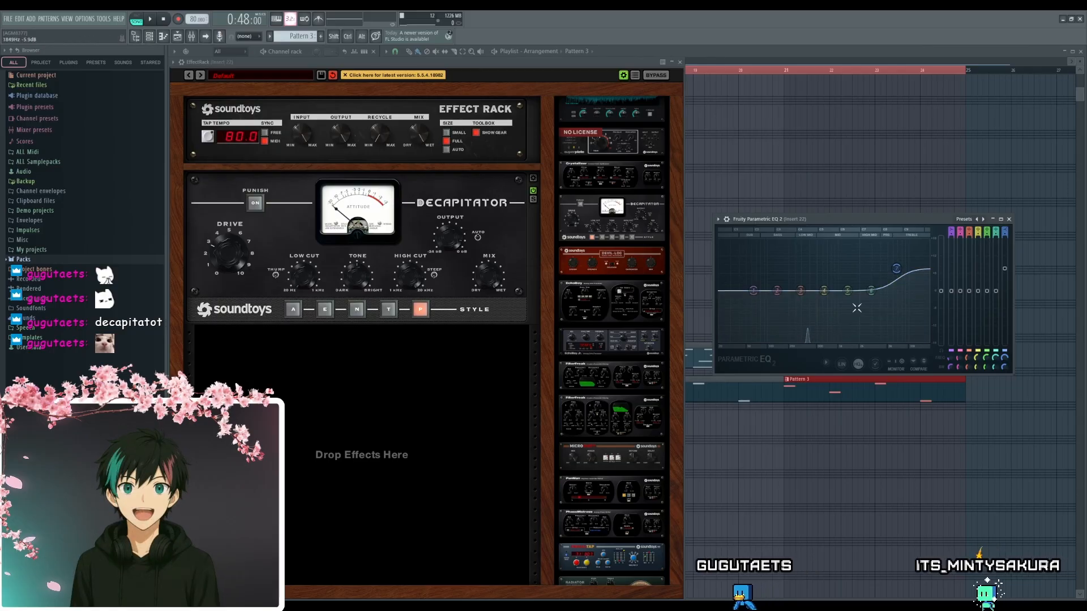
{"action": "left_click_drag", "start_coordinate": [829, 219], "coordinate": [807, 267]}
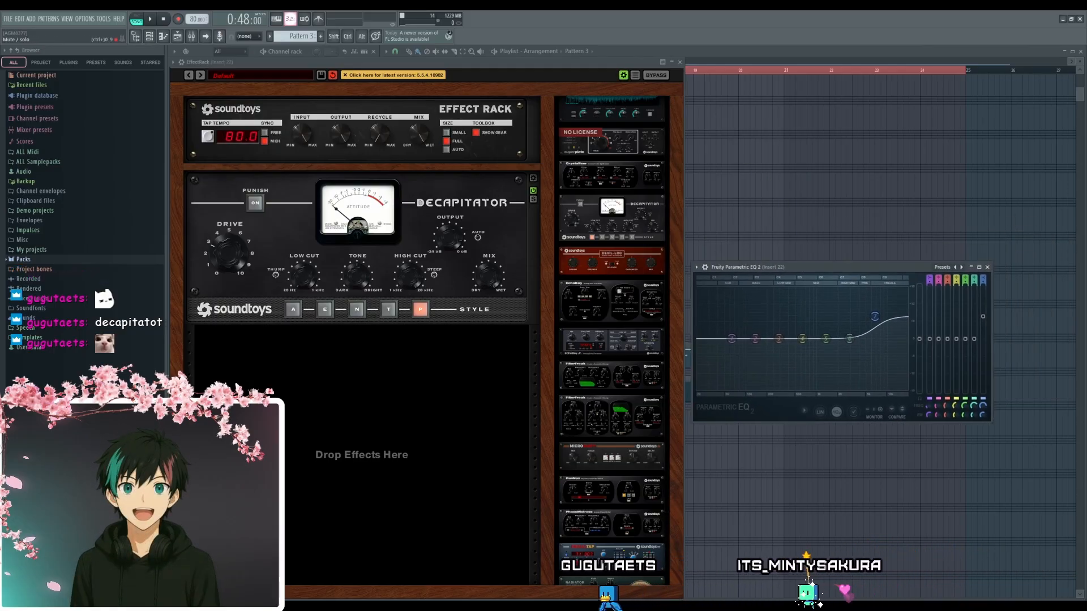
- Play the loop and adjust the stereo separation in the Flute's Fruity Reeverb 2, moving it from merged toward separated
{"action": "key", "text": "space"}
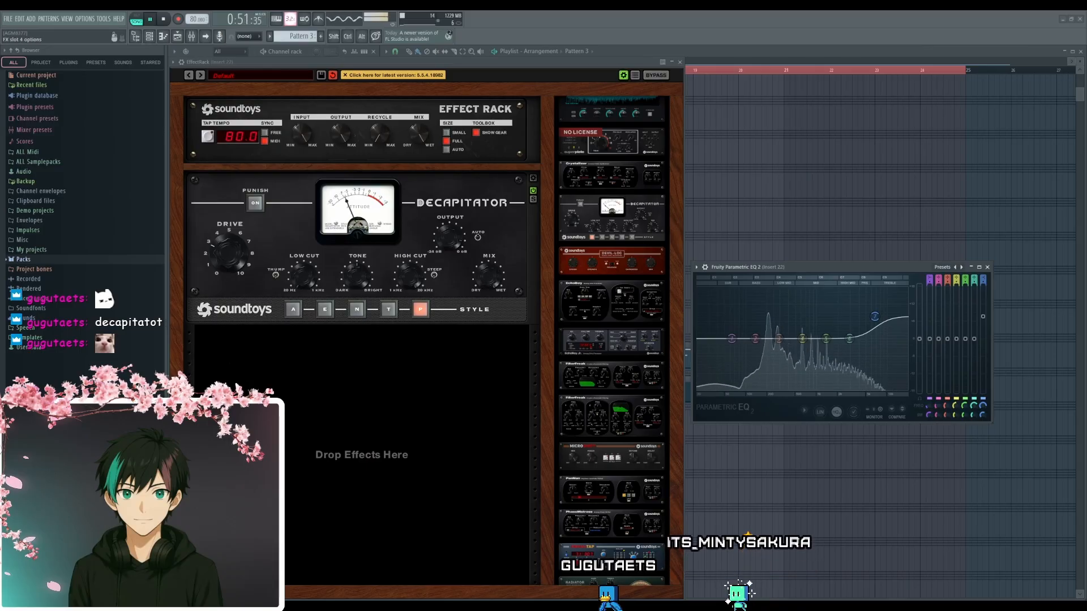
{"action": "left_click_drag", "start_coordinate": [392, 299], "coordinate": [514, 249]}
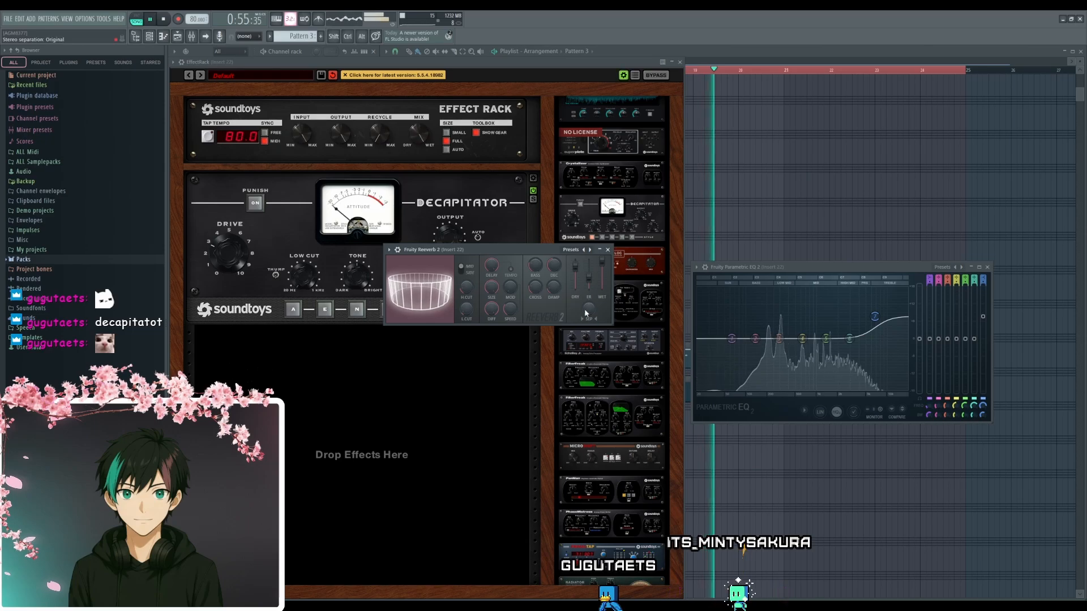
{"action": "left_click_drag", "start_coordinate": [588, 310], "coordinate": [588, 301]}
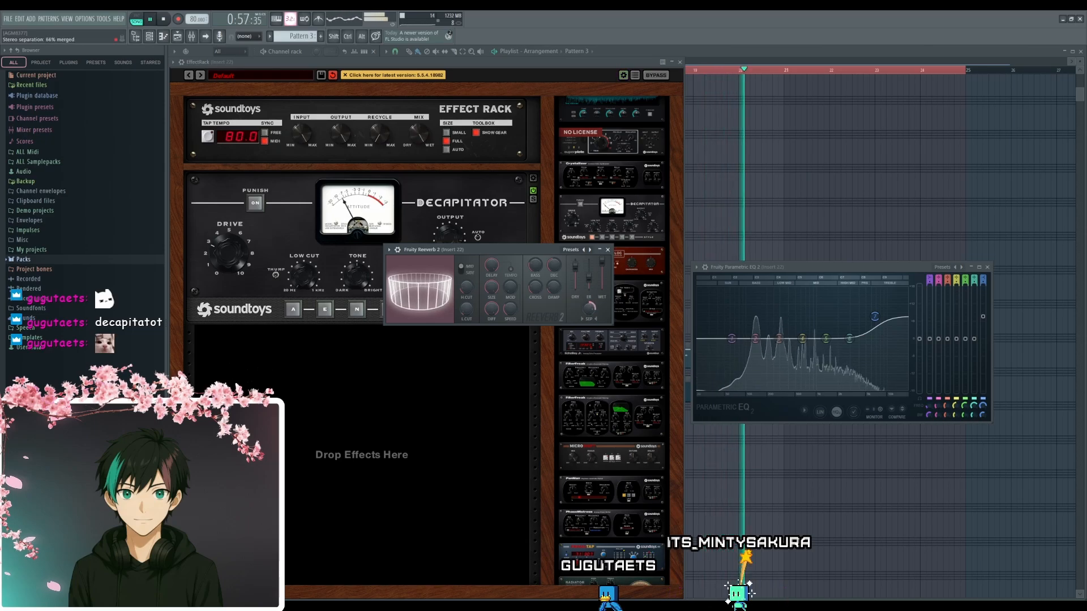
{"action": "left_click_drag", "start_coordinate": [588, 312], "coordinate": [588, 383]}
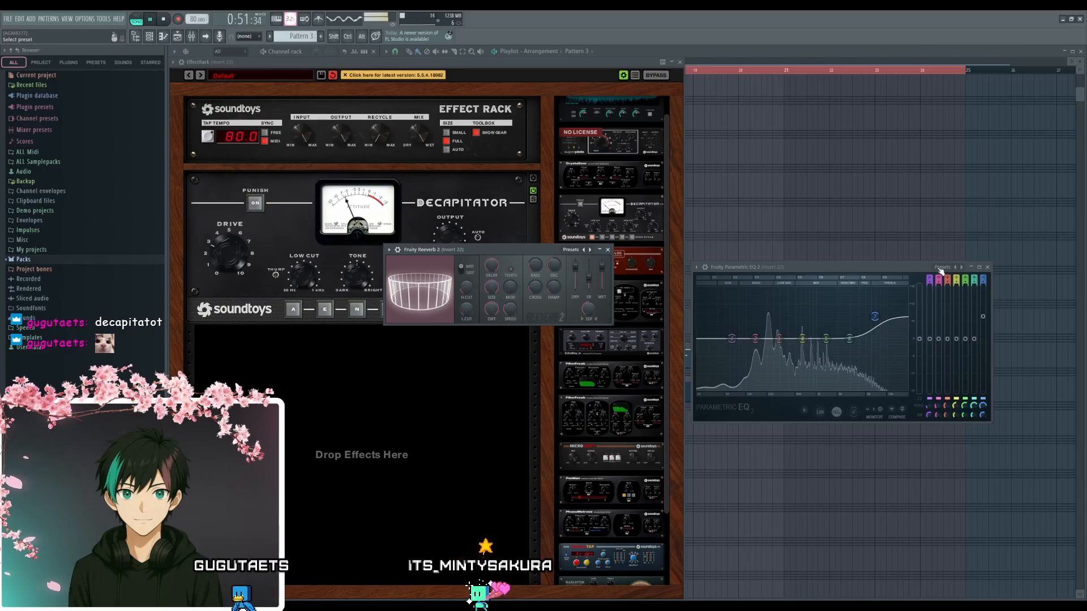
- Close the Fruity Parametric EQ 2, Effect Rack and Fruity Reeverb 2 windows and stop the loop playback
{"action": "left_click", "coordinate": [987, 268]}
{"action": "left_click", "coordinate": [680, 62]}
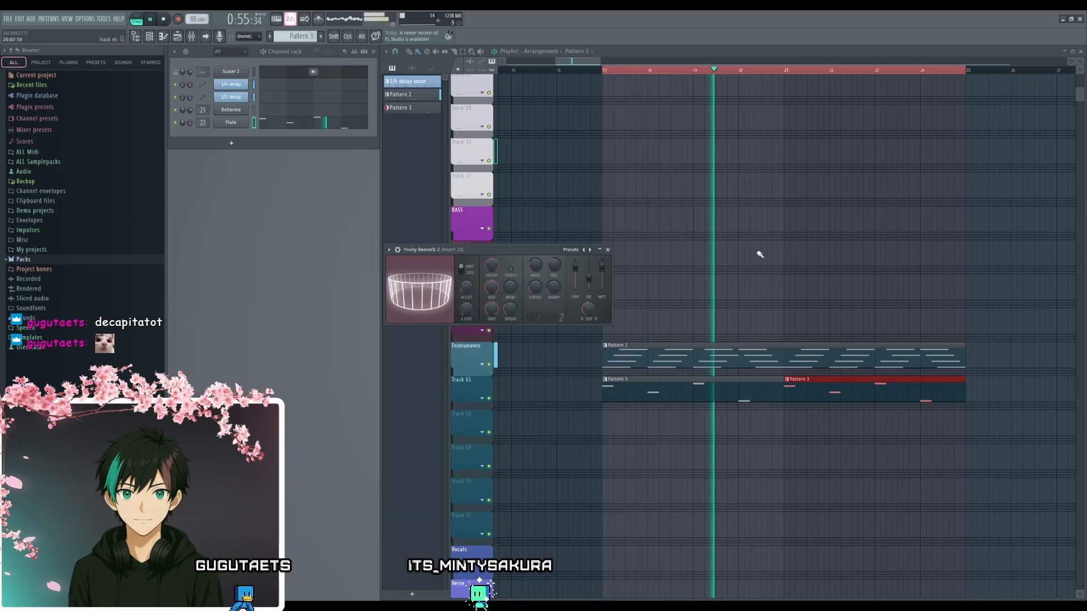
{"action": "left_click", "coordinate": [607, 249]}
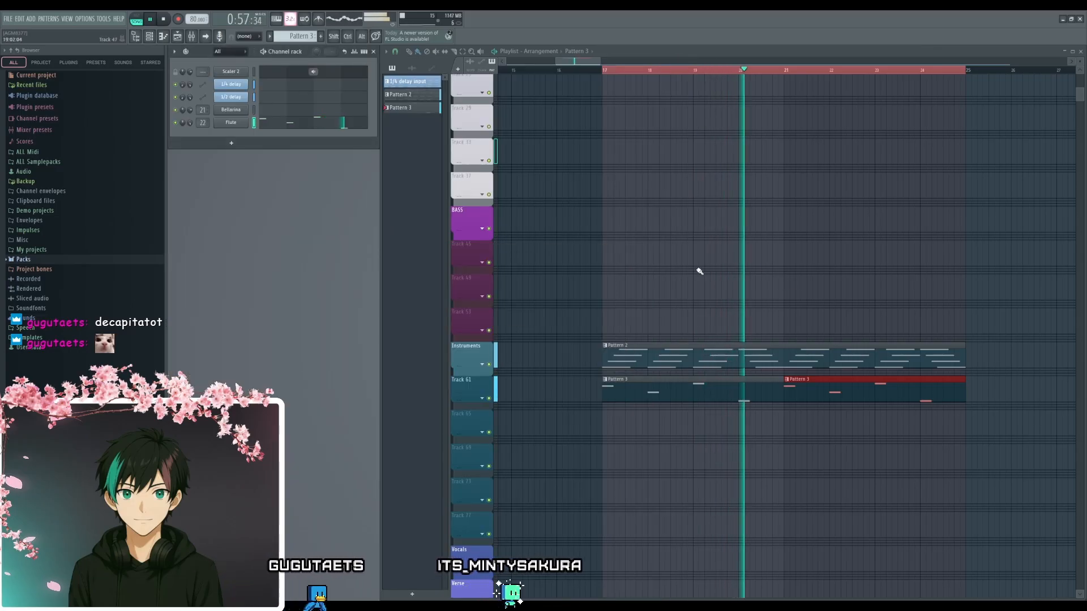
{"action": "left_click_drag", "start_coordinate": [841, 274], "coordinate": [705, 289]}
{"action": "scroll", "coordinate": [704, 308], "scroll_direction": "down", "scroll_amount": 2}
{"action": "key", "text": "space"}
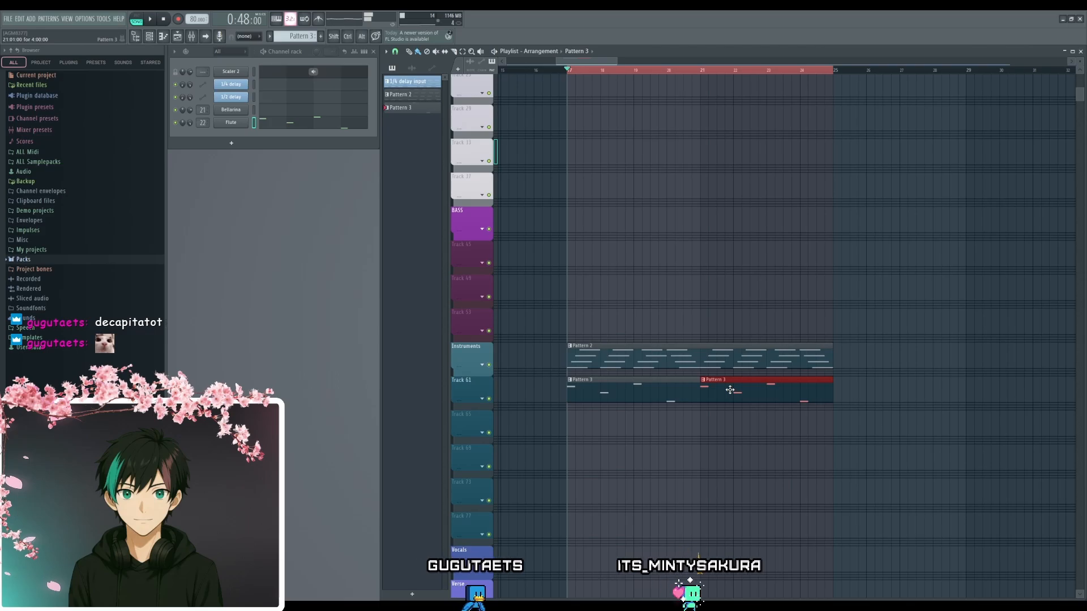
- Shorten the Pattern 3 clips on Track 61 to three bars and place four of them back to back from bar 17
{"action": "left_click", "coordinate": [680, 396]}
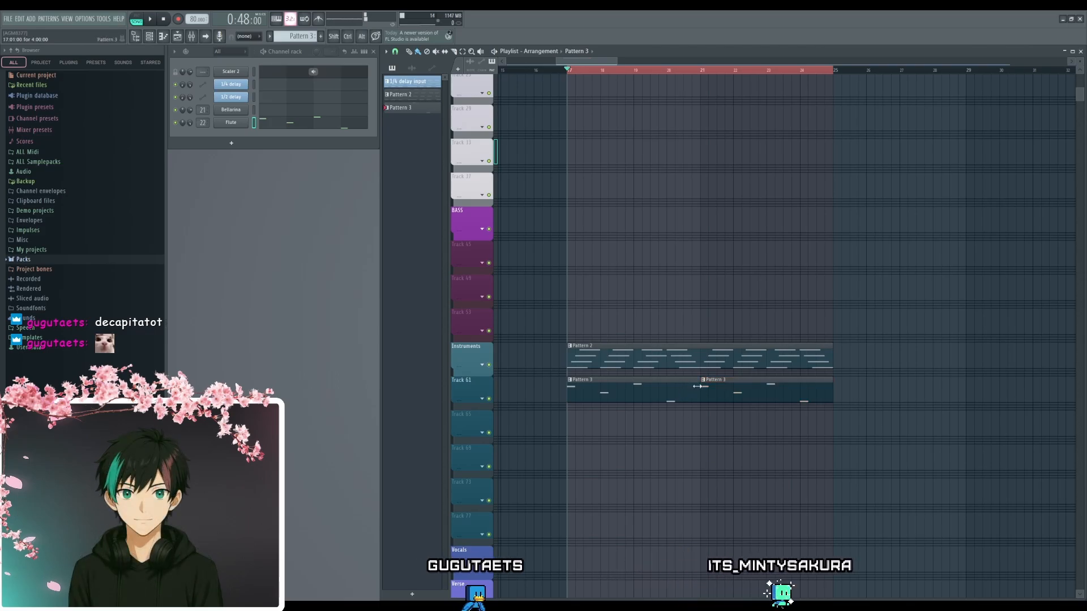
{"action": "left_click_drag", "start_coordinate": [697, 387], "coordinate": [720, 400]}
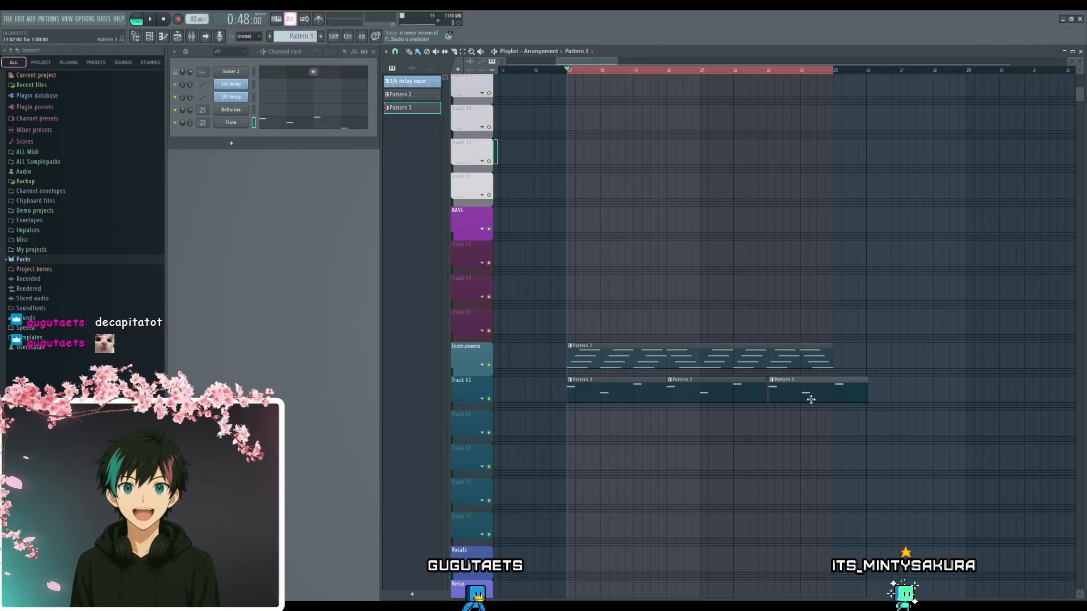
{"action": "left_click_drag", "start_coordinate": [859, 402], "coordinate": [913, 391]}
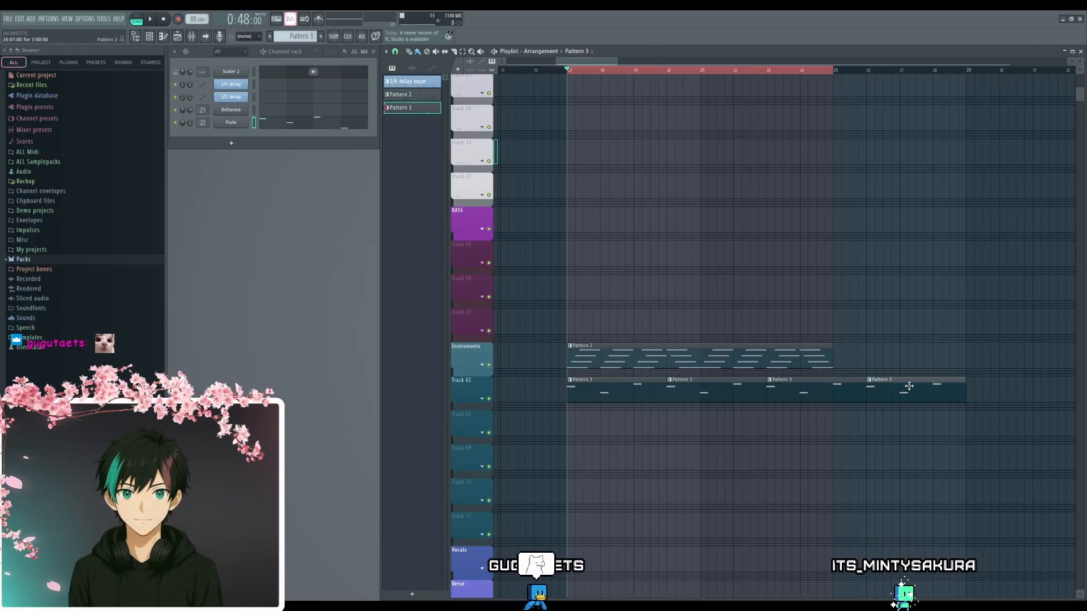
{"action": "scroll", "coordinate": [914, 402], "scroll_direction": "right", "scroll_amount": 3}
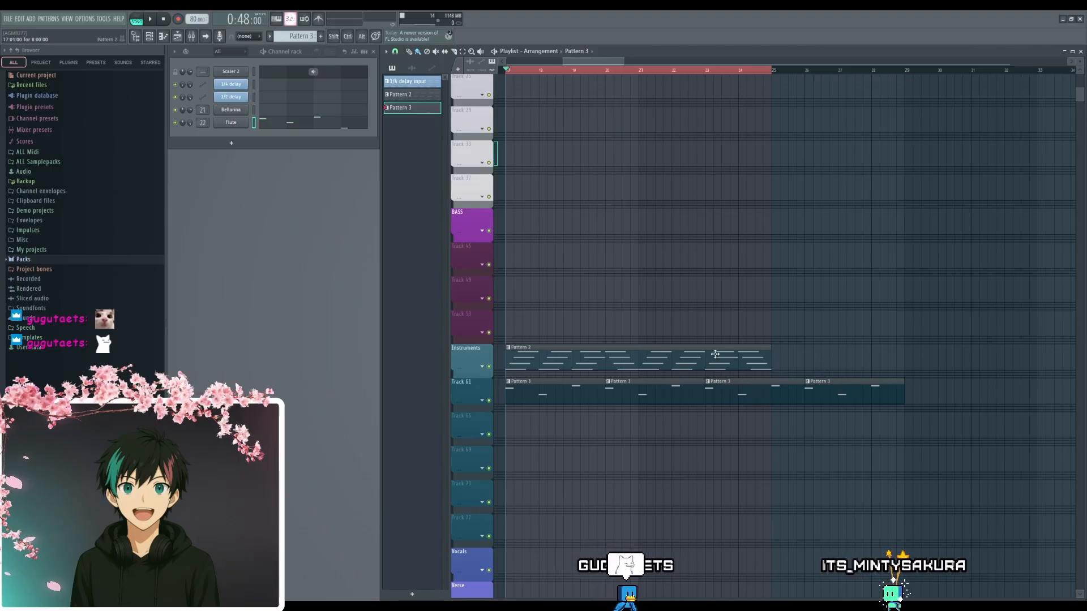
- Duplicate the four Pattern 3 clips on Track 61 and move the copies directly behind the originals, starting at bar 29
{"action": "scroll", "coordinate": [881, 375], "scroll_direction": "down", "scroll_amount": 3}
{"action": "left_click_drag", "start_coordinate": [941, 402], "coordinate": [671, 383]}
{"action": "left_click_drag", "start_coordinate": [837, 400], "coordinate": [648, 397]}
{"action": "key", "text": "ctrl+b"}
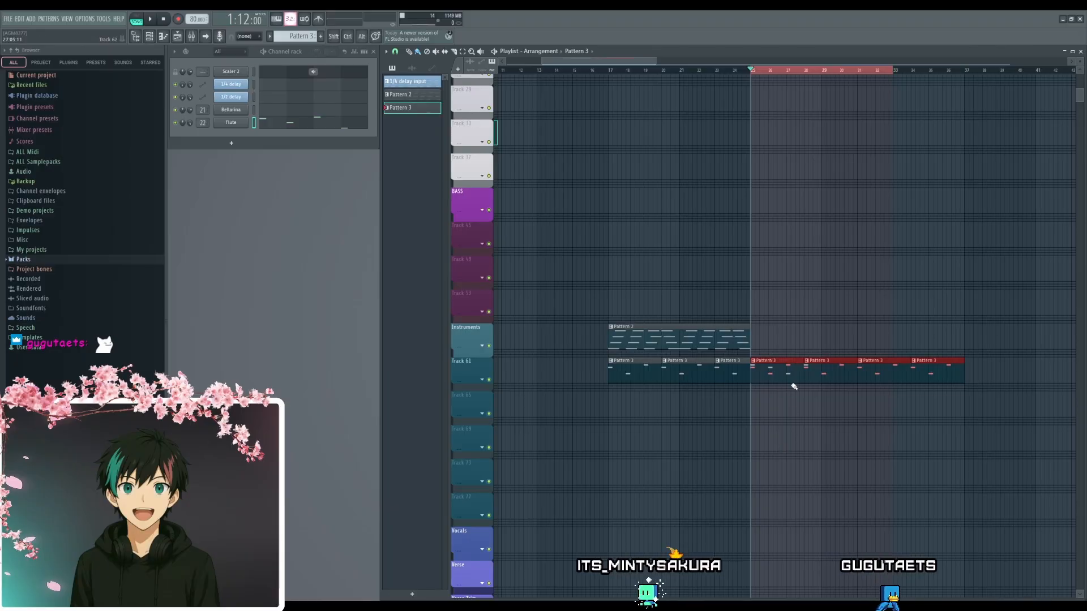
{"action": "left_click_drag", "start_coordinate": [777, 370], "coordinate": [855, 370]}
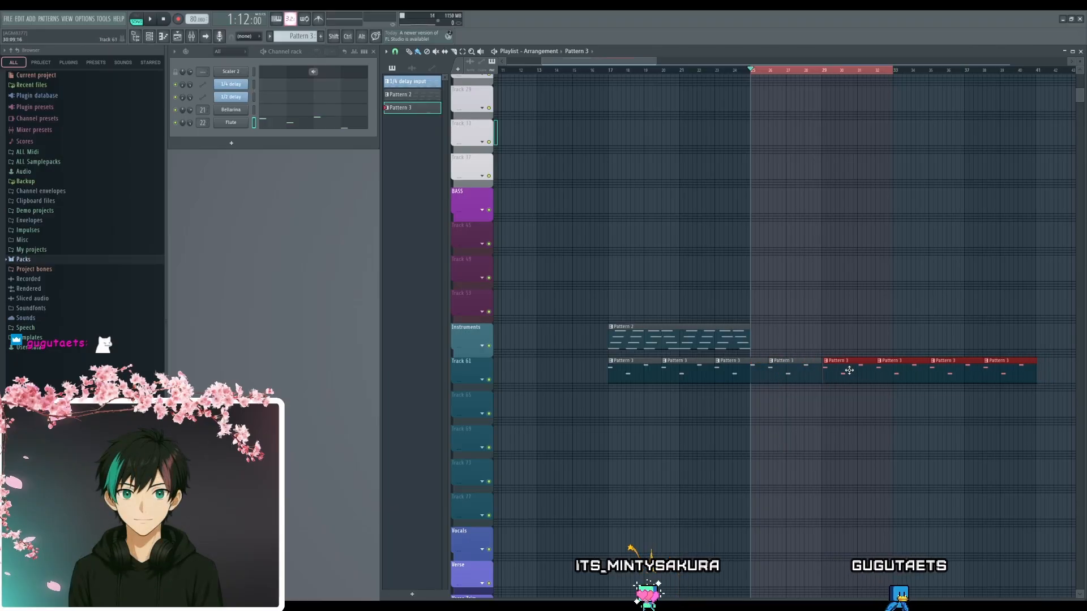
- Duplicate the Pattern 2 clip on the Instruments track directly behind the original at bar 25, and clear the playlist's time selection
{"action": "left_click", "coordinate": [861, 413]}
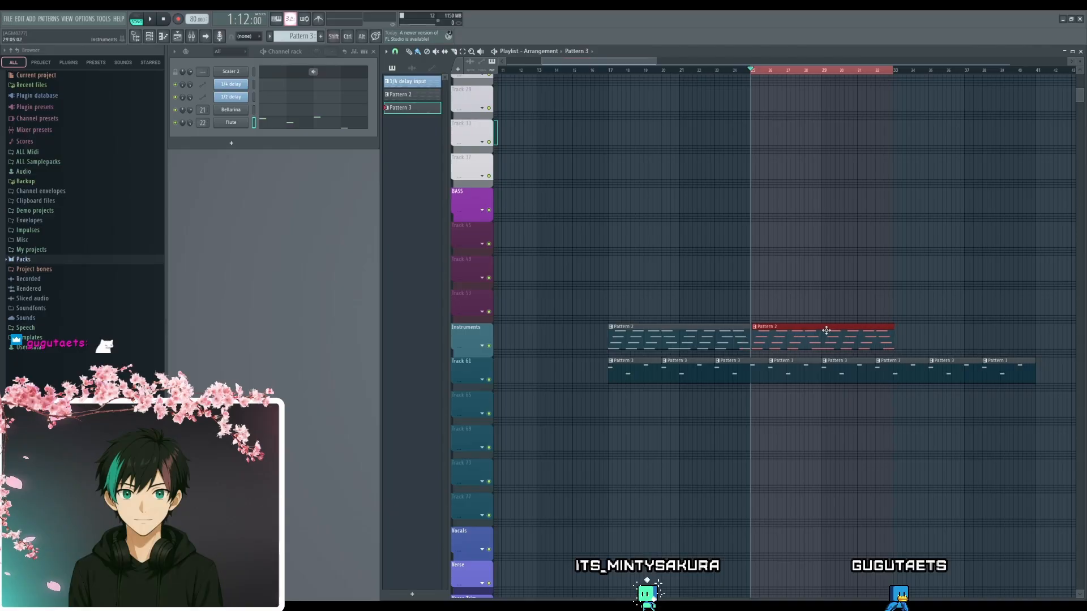
{"action": "scroll", "coordinate": [812, 454], "scroll_direction": "up", "scroll_amount": 4}
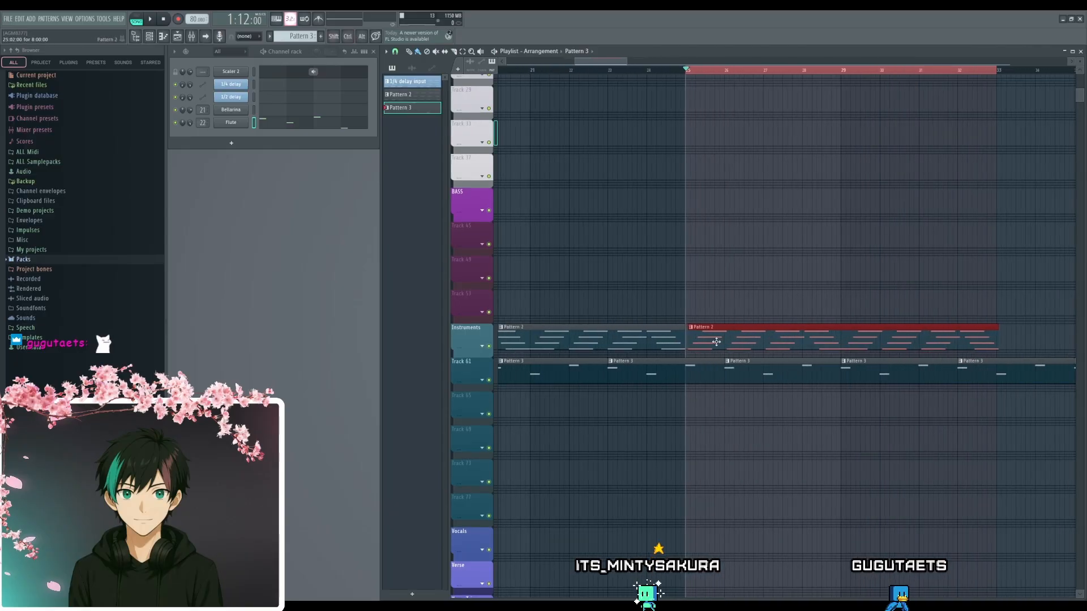
{"action": "left_click", "coordinate": [903, 462]}
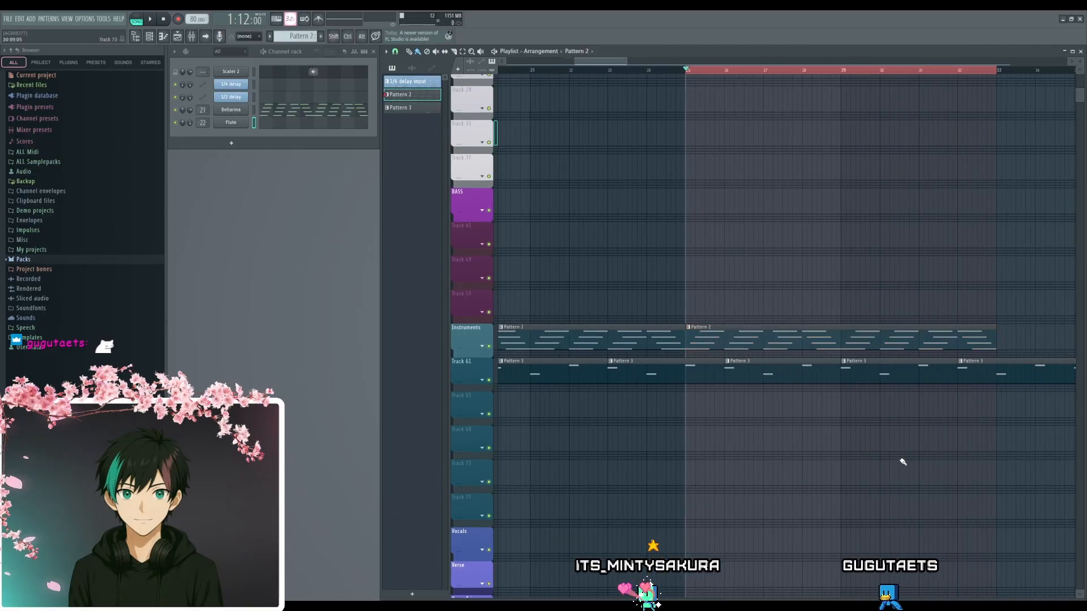
{"action": "left_click", "coordinate": [816, 74], "text": "ctrl"}
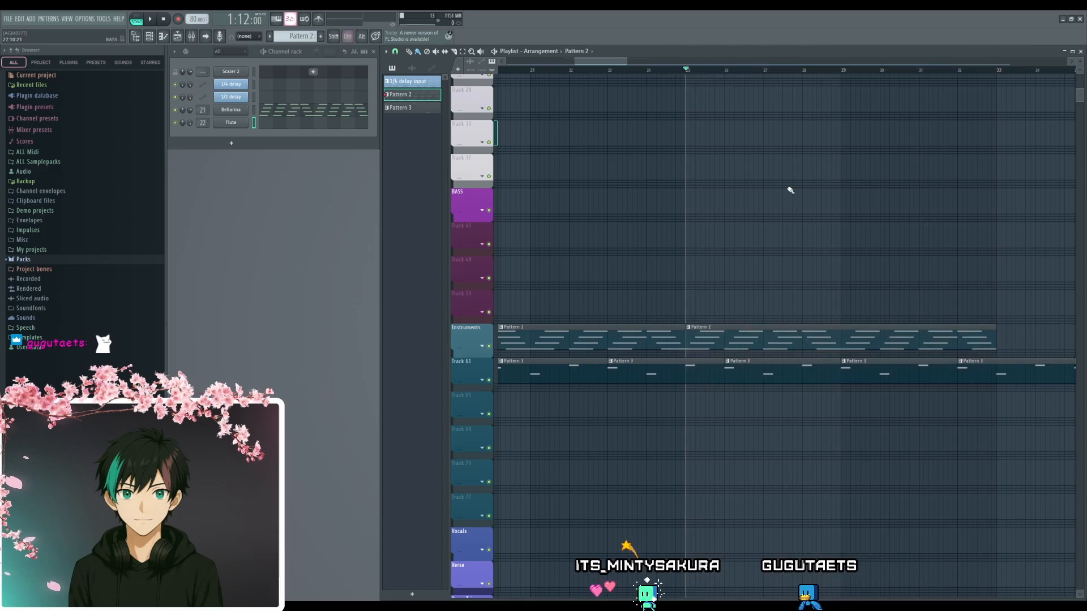
- Play the arrangement from bar 17 to hear the three-bar melody clips against the chords
{"action": "scroll", "coordinate": [763, 249], "scroll_direction": "down", "scroll_amount": 3}
{"action": "left_click_drag", "start_coordinate": [838, 287], "coordinate": [807, 276]}
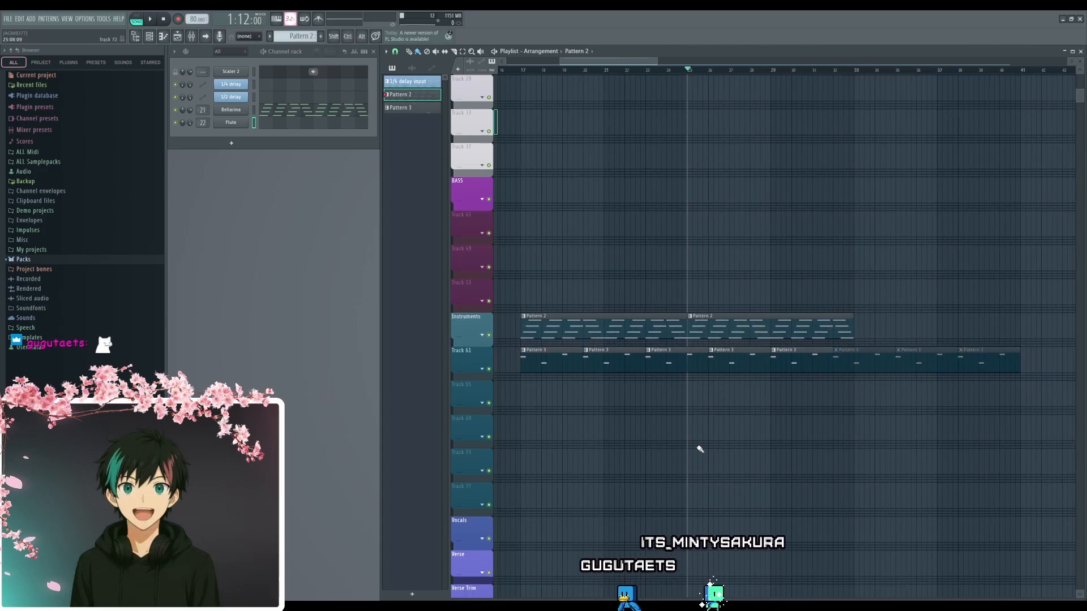
{"action": "scroll", "coordinate": [728, 470], "scroll_direction": "up", "scroll_amount": 4}
{"action": "scroll", "coordinate": [834, 431], "scroll_direction": "up", "scroll_amount": 3}
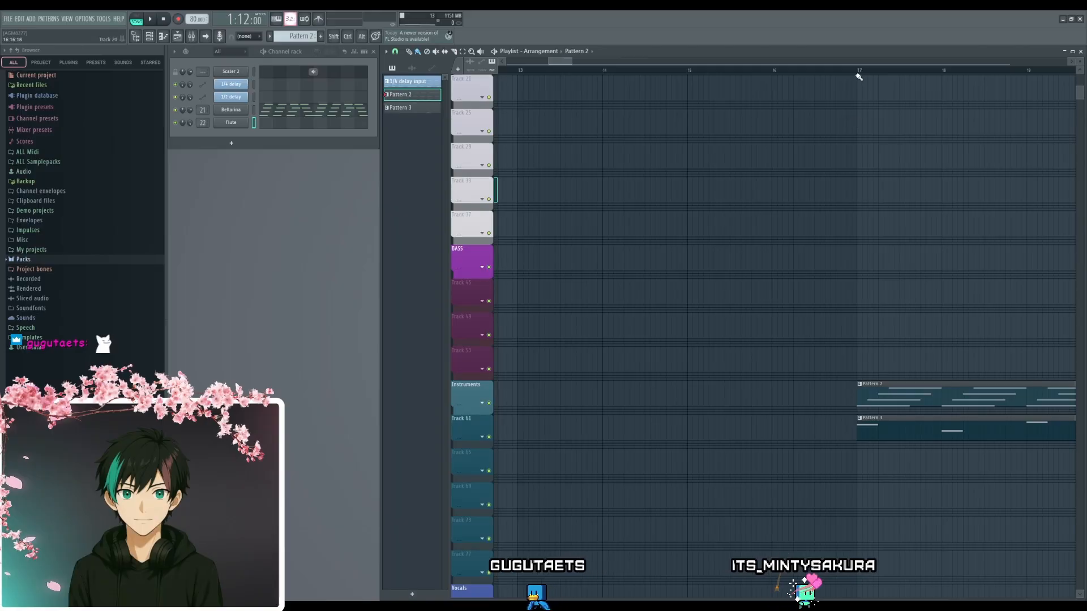
{"action": "left_click_drag", "start_coordinate": [855, 71], "coordinate": [860, 70]}
{"action": "key", "text": "space"}
{"action": "scroll", "coordinate": [948, 300], "scroll_direction": "down", "scroll_amount": 3}
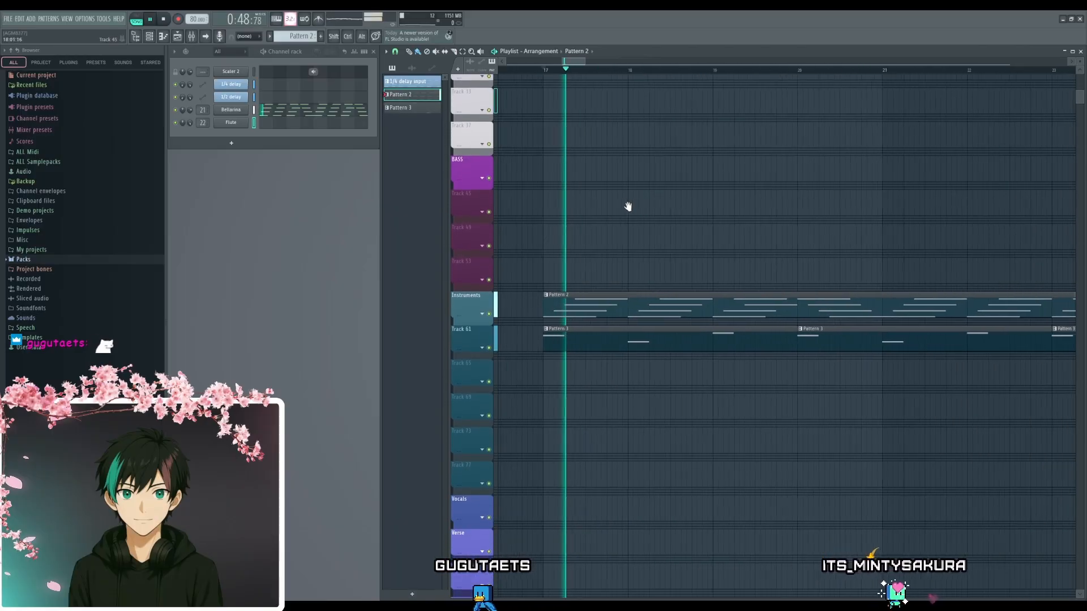
{"action": "left_click_drag", "start_coordinate": [832, 240], "coordinate": [735, 262]}
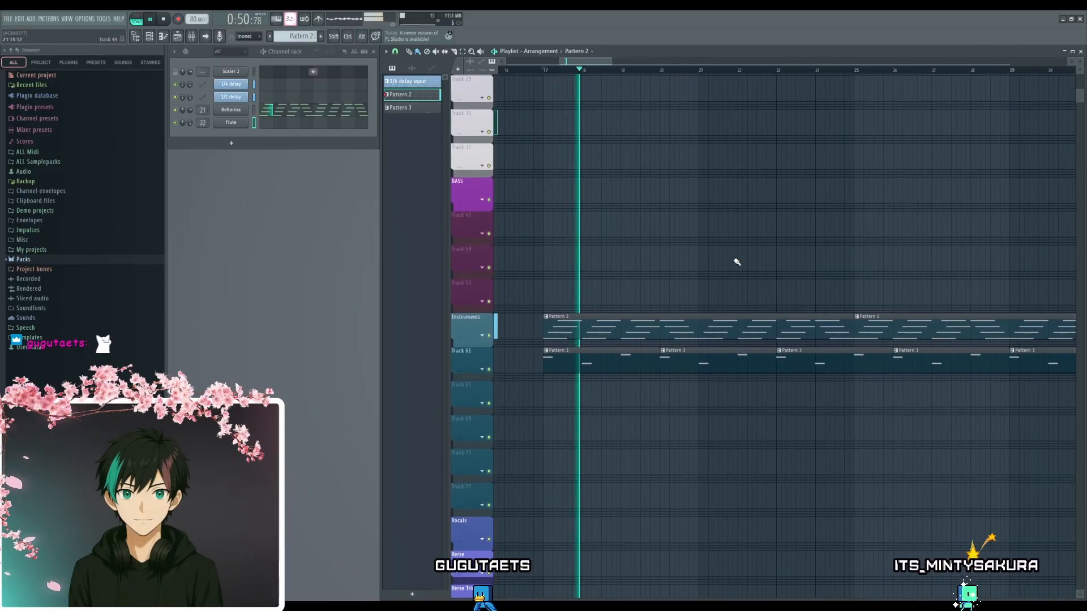
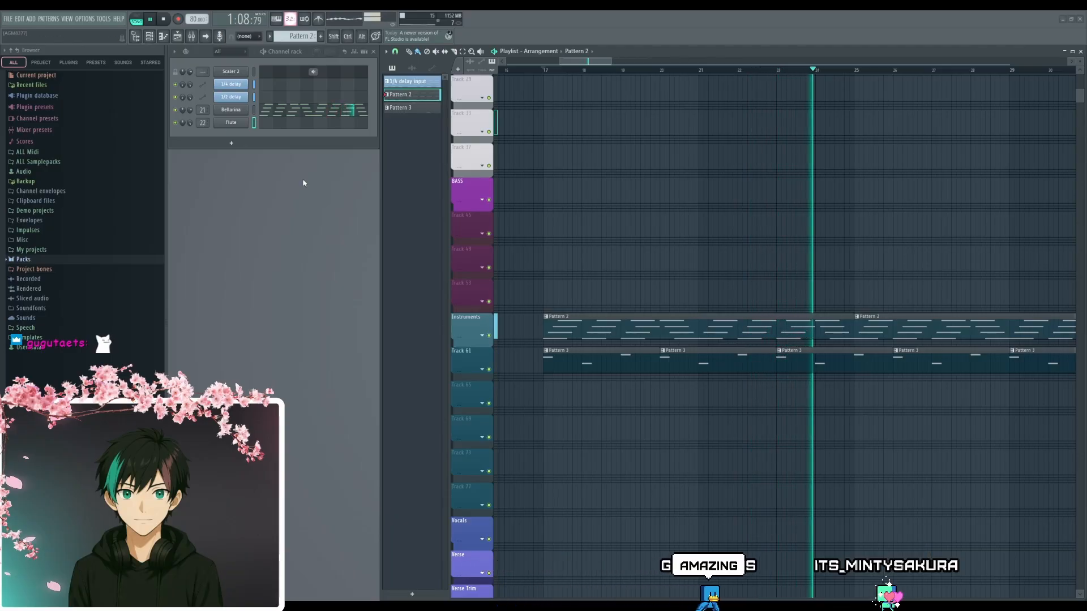
- Unmute the Pattern 3 clips from bar 32 on Track 61 and duplicate the Pattern 2 clip on Instruments directly behind the existing ones at bar 33
{"action": "left_click_drag", "start_coordinate": [784, 401], "coordinate": [752, 424]}
{"action": "scroll", "coordinate": [815, 427], "scroll_direction": "down", "scroll_amount": 2}
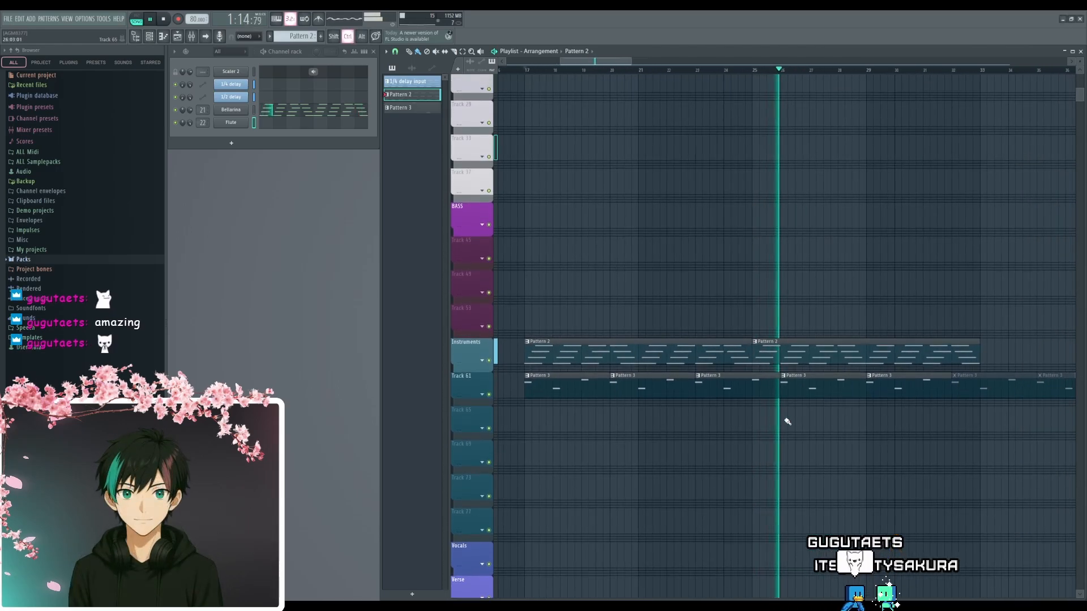
{"action": "scroll", "coordinate": [884, 426], "scroll_direction": "down", "scroll_amount": 1}
{"action": "left_click_drag", "start_coordinate": [884, 426], "coordinate": [844, 429]}
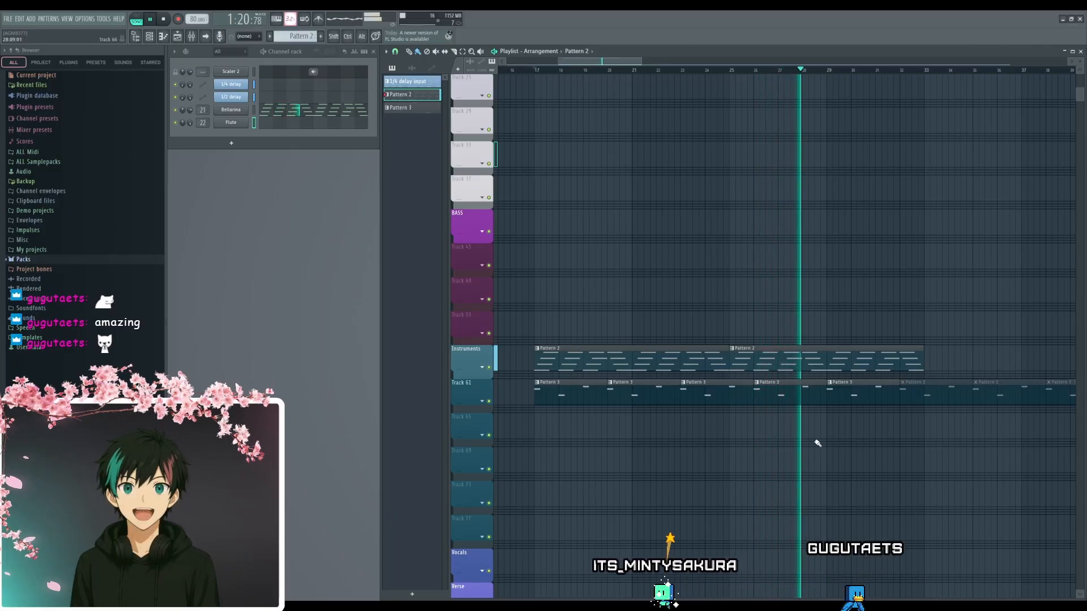
{"action": "left_click_drag", "start_coordinate": [817, 432], "coordinate": [791, 433]}
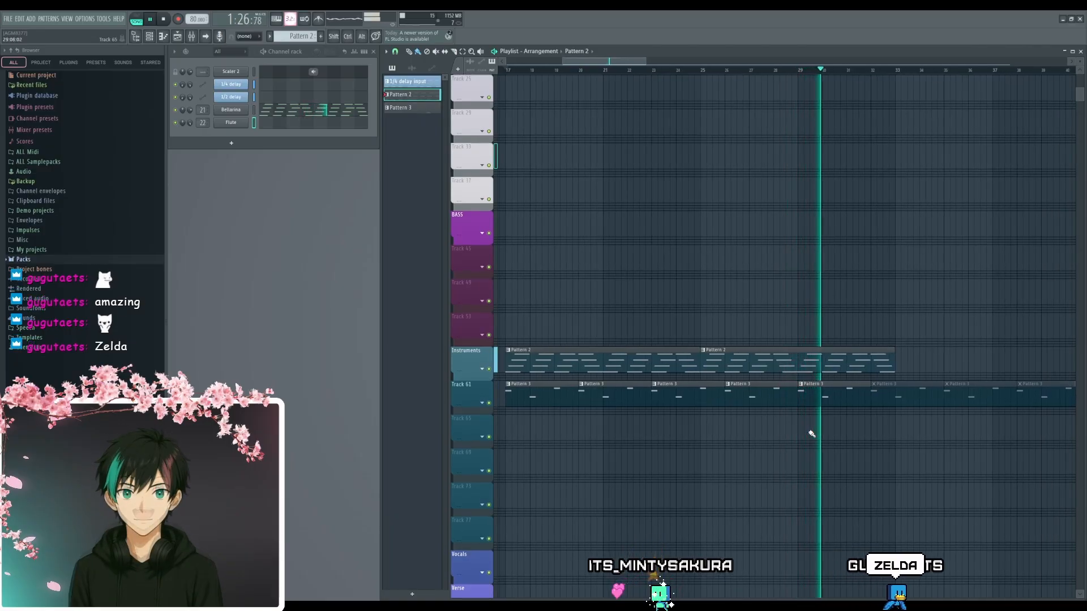
{"action": "left_click_drag", "start_coordinate": [860, 430], "coordinate": [674, 417]}
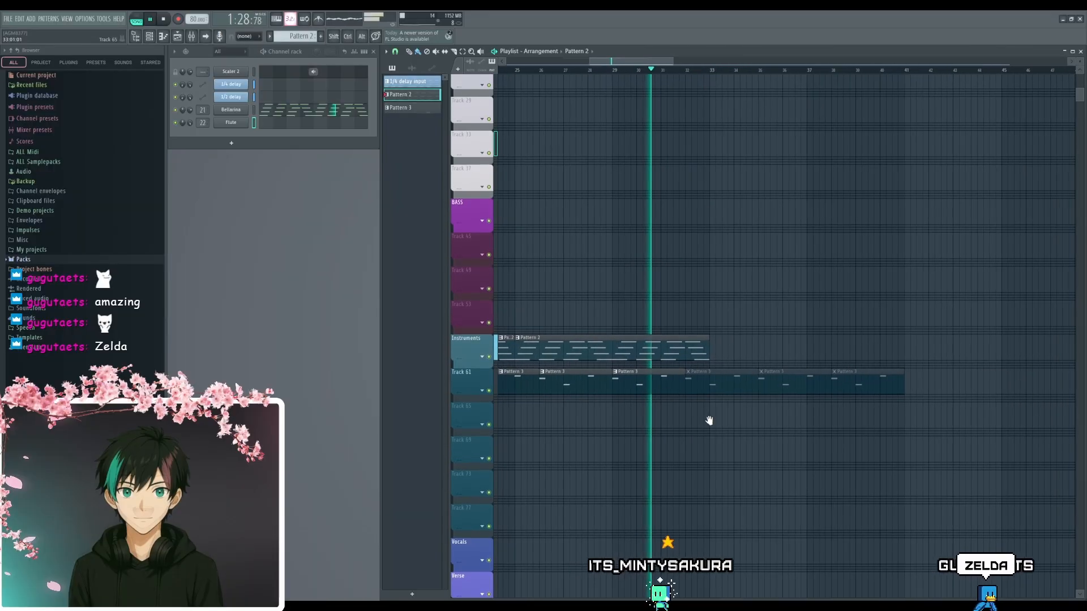
{"action": "left_click_drag", "start_coordinate": [736, 390], "coordinate": [866, 383]}
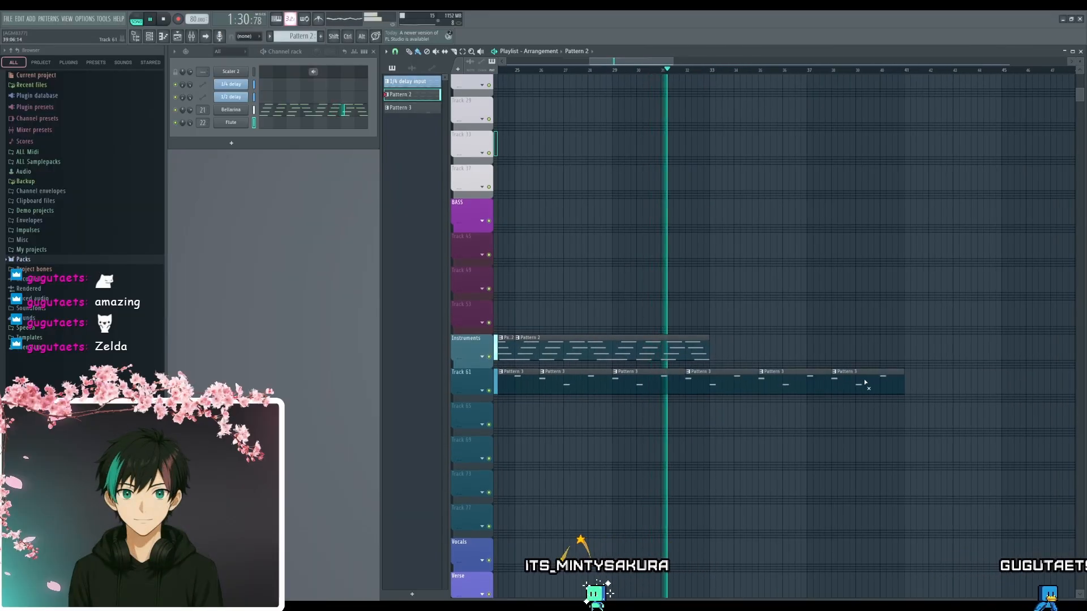
{"action": "left_click_drag", "start_coordinate": [655, 347], "coordinate": [859, 351], "text": "shift"}
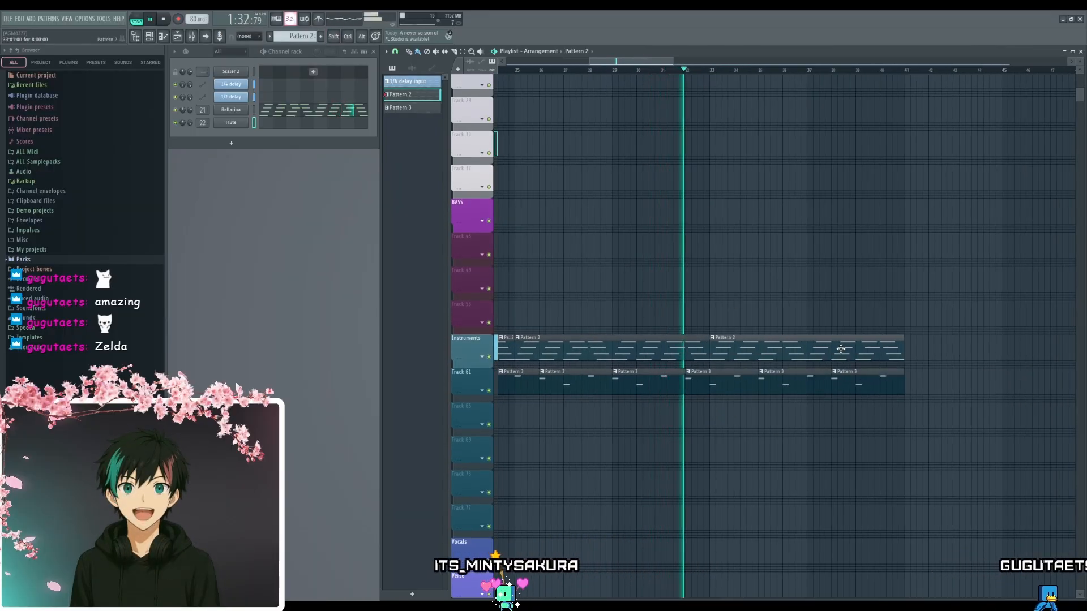
{"action": "scroll", "coordinate": [724, 323], "scroll_direction": "up", "scroll_amount": 3}
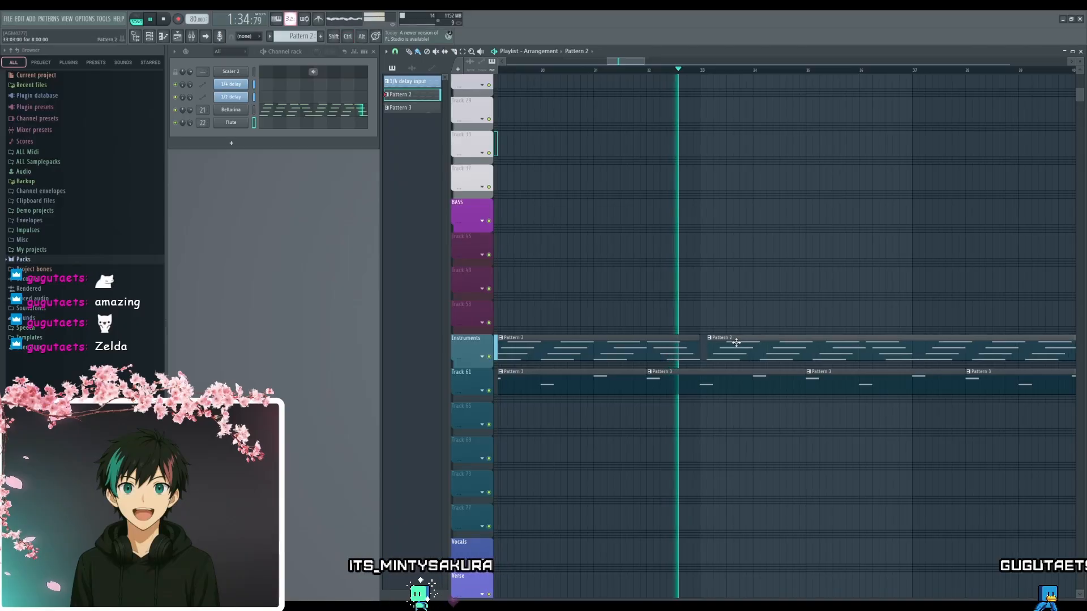
{"action": "left_click_drag", "start_coordinate": [738, 342], "coordinate": [728, 347]}
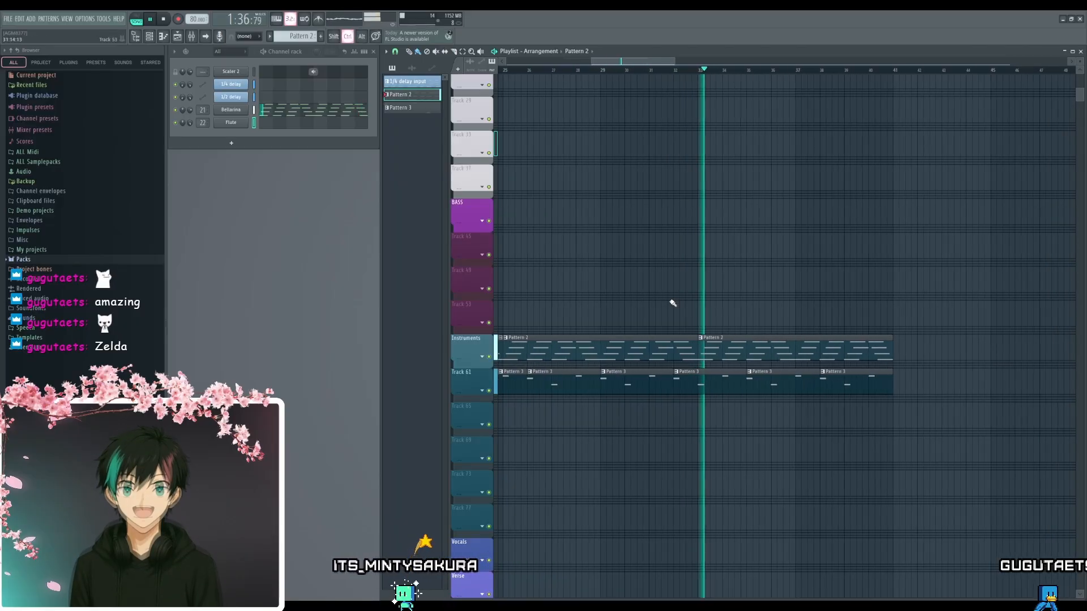
- Listen to the extended arrangement from bar 33 to about bar 38, and stop playback
{"action": "scroll", "coordinate": [798, 297], "scroll_direction": "down", "scroll_amount": 3}
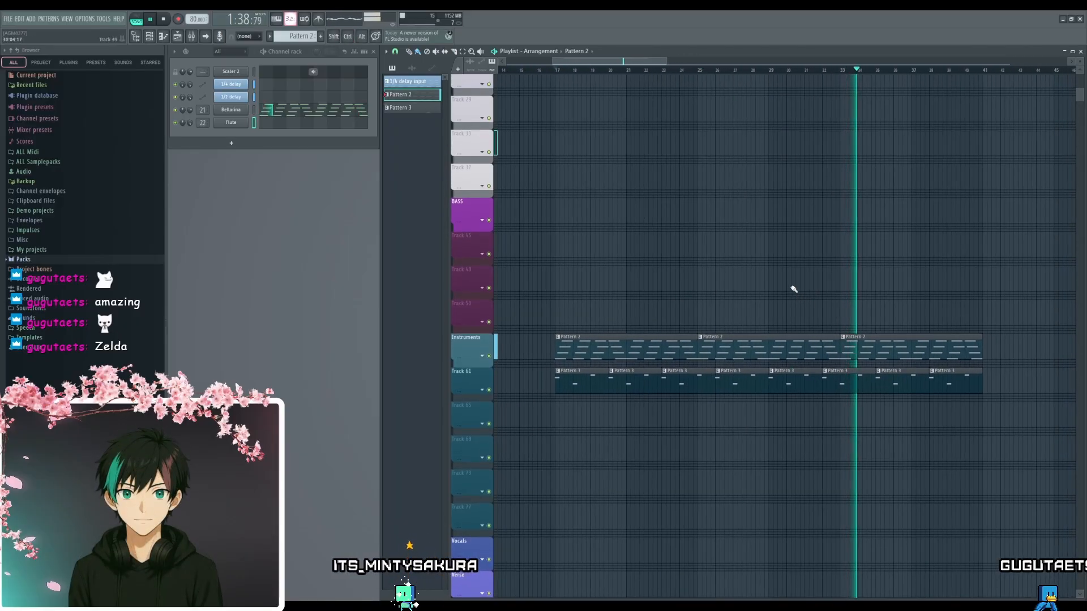
{"action": "scroll", "coordinate": [751, 277], "scroll_direction": "up", "scroll_amount": 1}
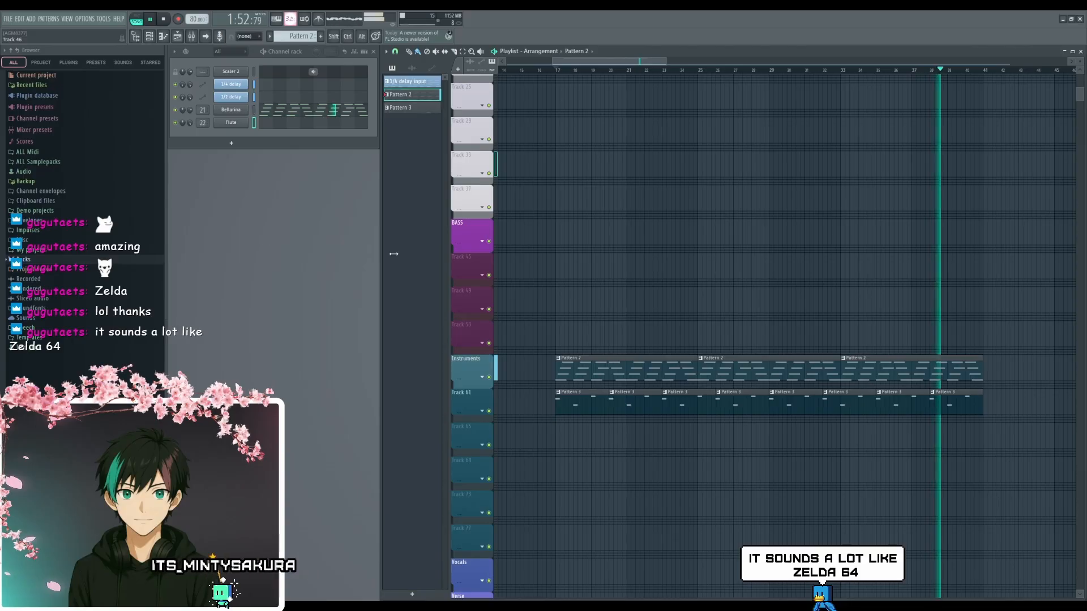
{"action": "key", "text": "space"}
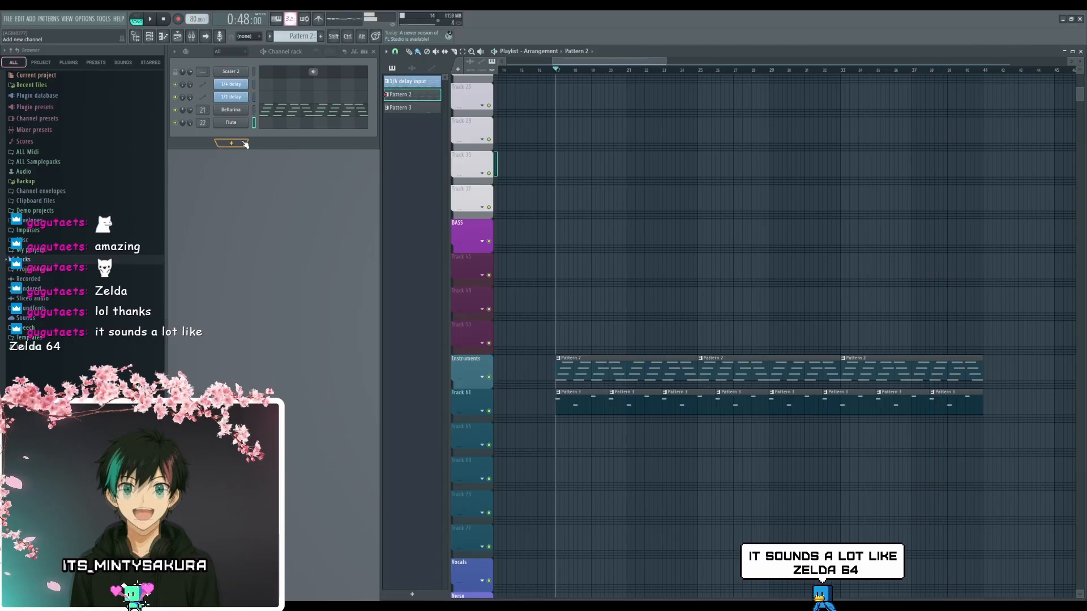
{"action": "left_click_drag", "start_coordinate": [629, 223], "coordinate": [633, 308]}
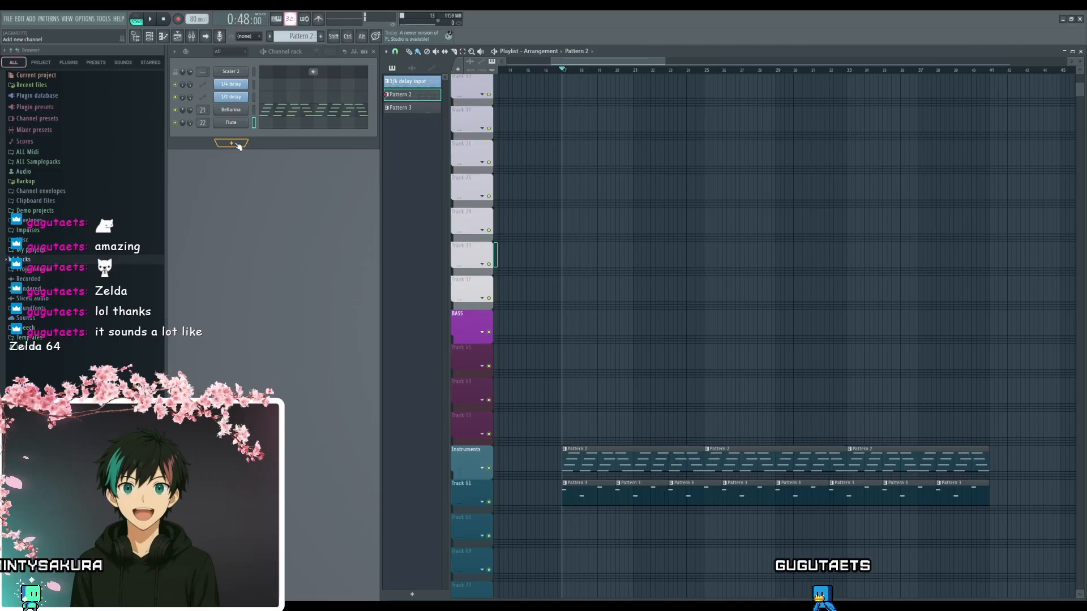
- Browse the stock Drums pack to its Kicks folder and audition kick samples up to the Grv Kick Acoustic ones
{"action": "left_click", "coordinate": [58, 262]}
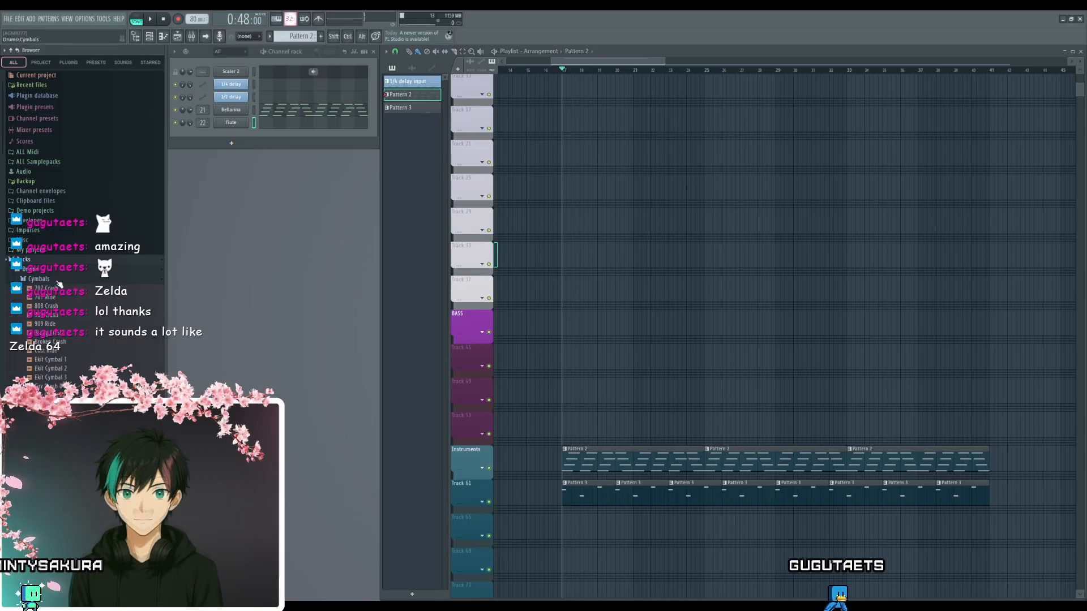
{"action": "left_click", "coordinate": [69, 281]}
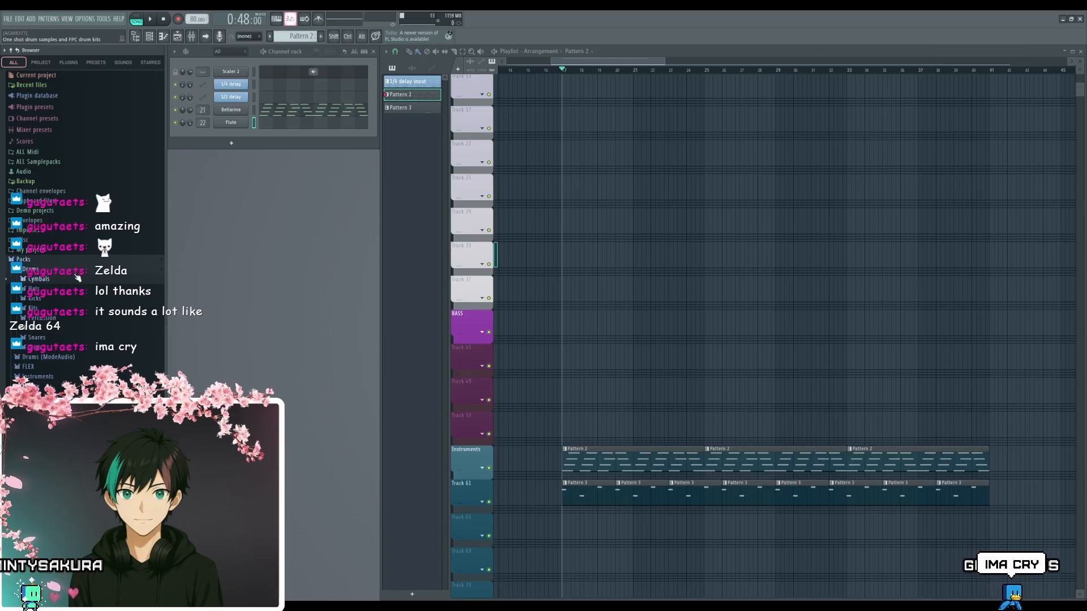
{"action": "left_click", "coordinate": [56, 300]}
{"action": "left_click", "coordinate": [53, 397]}
{"action": "scroll", "coordinate": [53, 396], "scroll_direction": "down", "scroll_amount": 3}
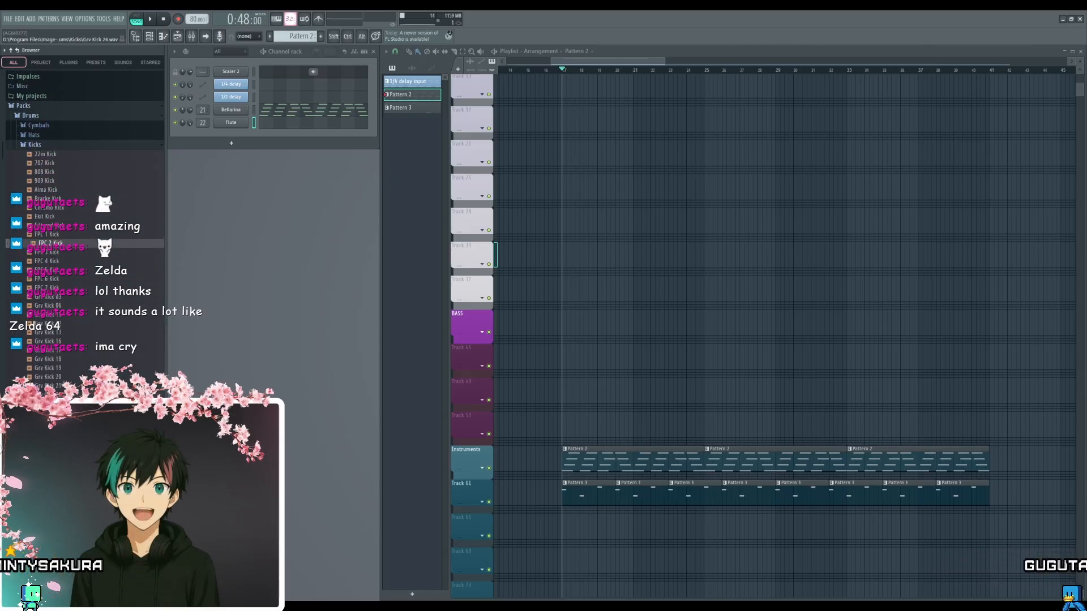
{"action": "scroll", "coordinate": [62, 396], "scroll_direction": "down", "scroll_amount": 2}
{"action": "left_click", "coordinate": [70, 361]}
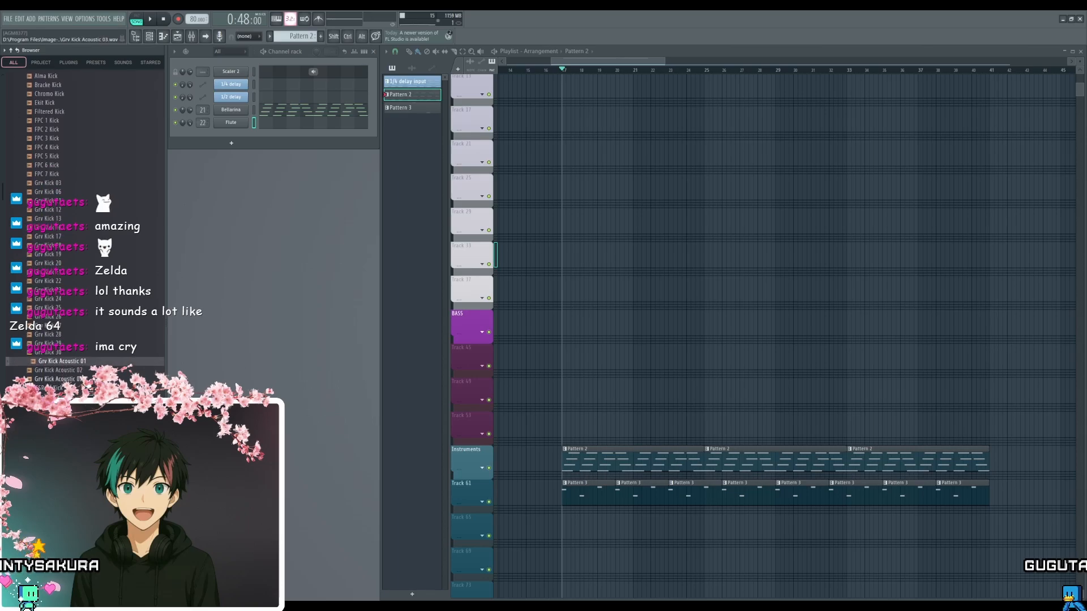
{"action": "left_click", "coordinate": [62, 378]}
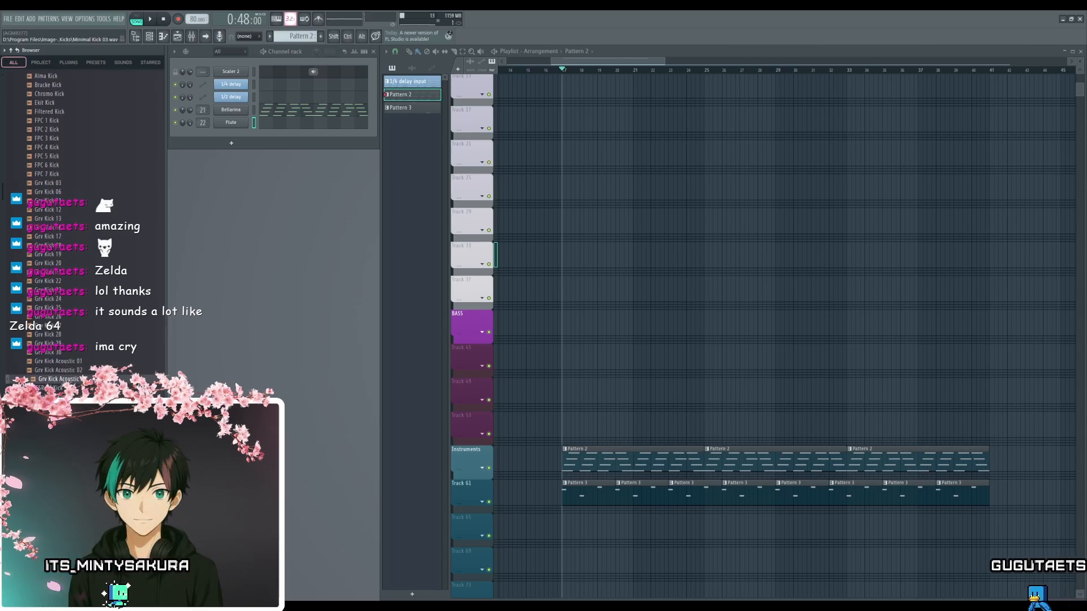
- Audition the Minimal Kick samples and continue through the Kicks folder to the Monster Kicks
{"action": "left_click", "coordinate": [63, 424]}
{"action": "scroll", "coordinate": [63, 425], "scroll_direction": "down", "scroll_amount": 2}
{"action": "left_click", "coordinate": [63, 425]}
{"action": "scroll", "coordinate": [62, 425], "scroll_direction": "down", "scroll_amount": 3}
{"action": "left_click", "coordinate": [62, 424]}
{"action": "scroll", "coordinate": [62, 425], "scroll_direction": "down", "scroll_amount": 3}
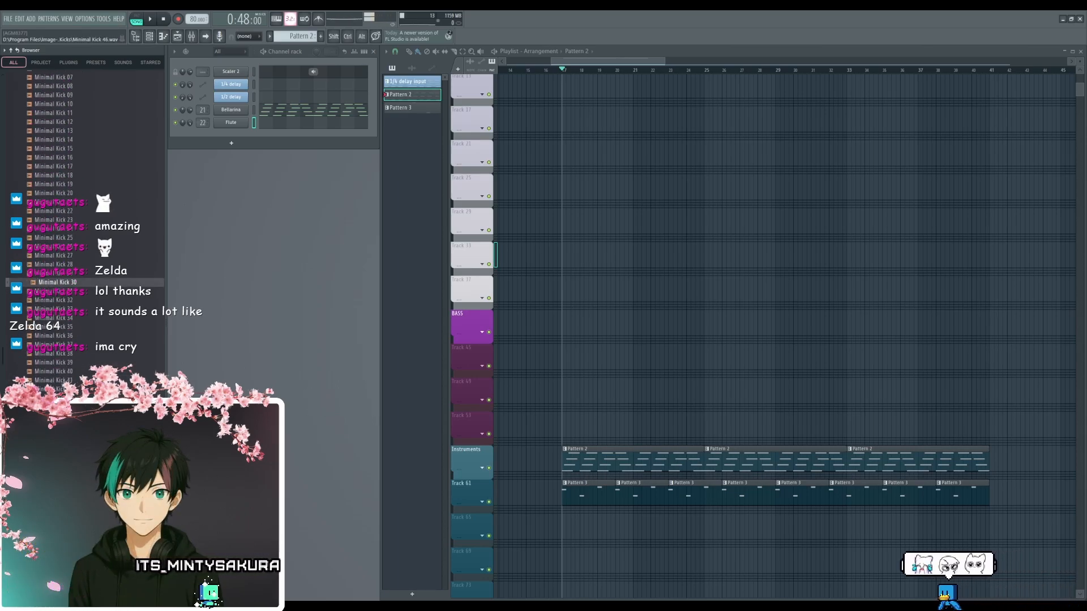
{"action": "scroll", "coordinate": [62, 424], "scroll_direction": "down", "scroll_amount": 10}
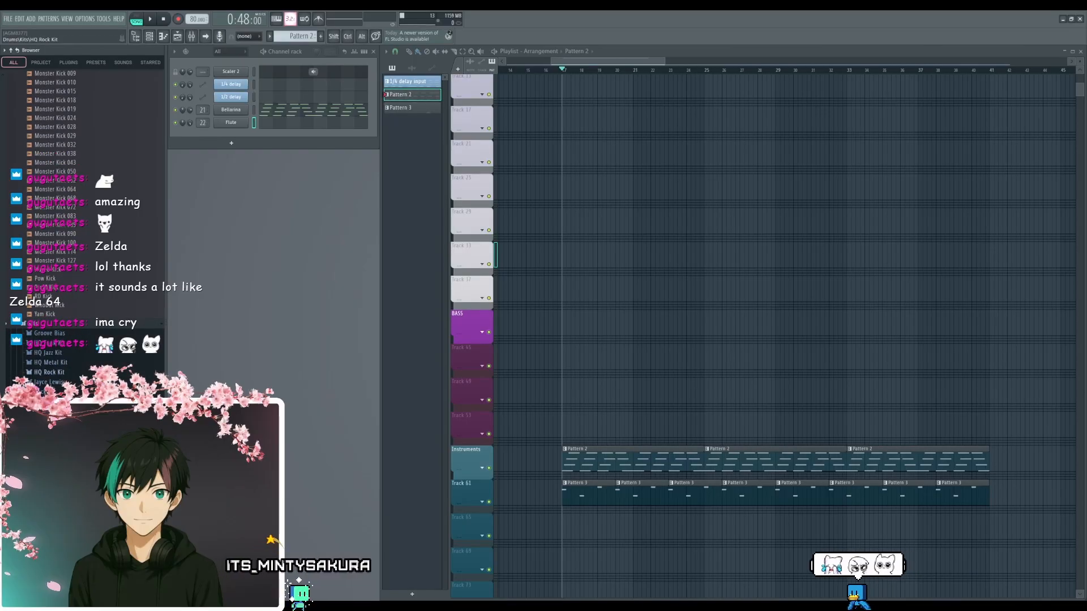
- Close the Kits folder and audition kicks near the end of the Kicks list, including Pow Kick and Nuked Kick
{"action": "left_click", "coordinate": [101, 324]}
{"action": "left_click", "coordinate": [104, 288]}
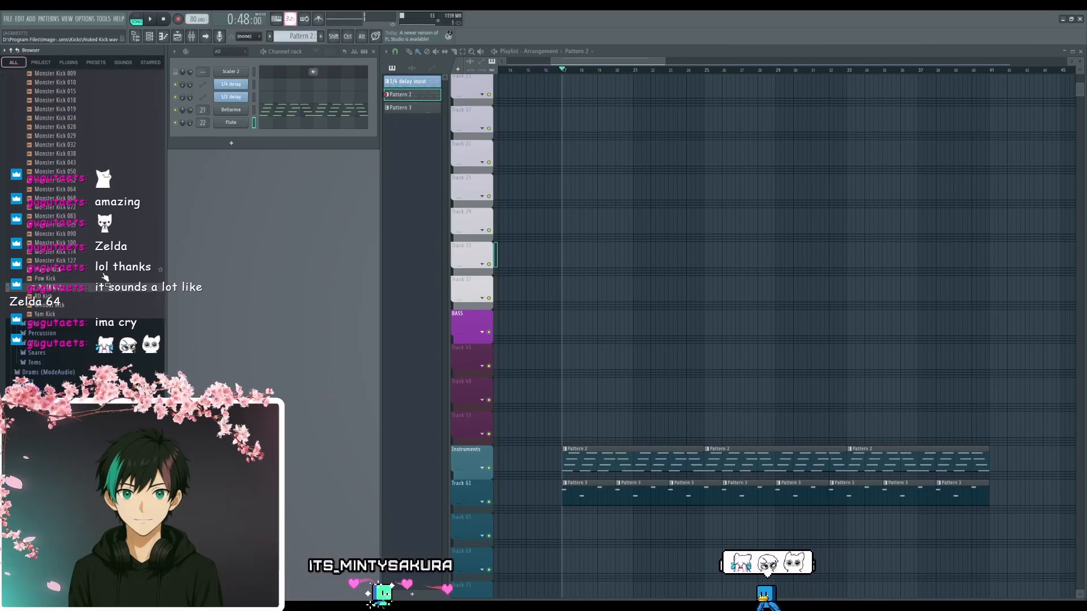
{"action": "left_click", "coordinate": [95, 279]}
{"action": "left_click", "coordinate": [92, 273]}
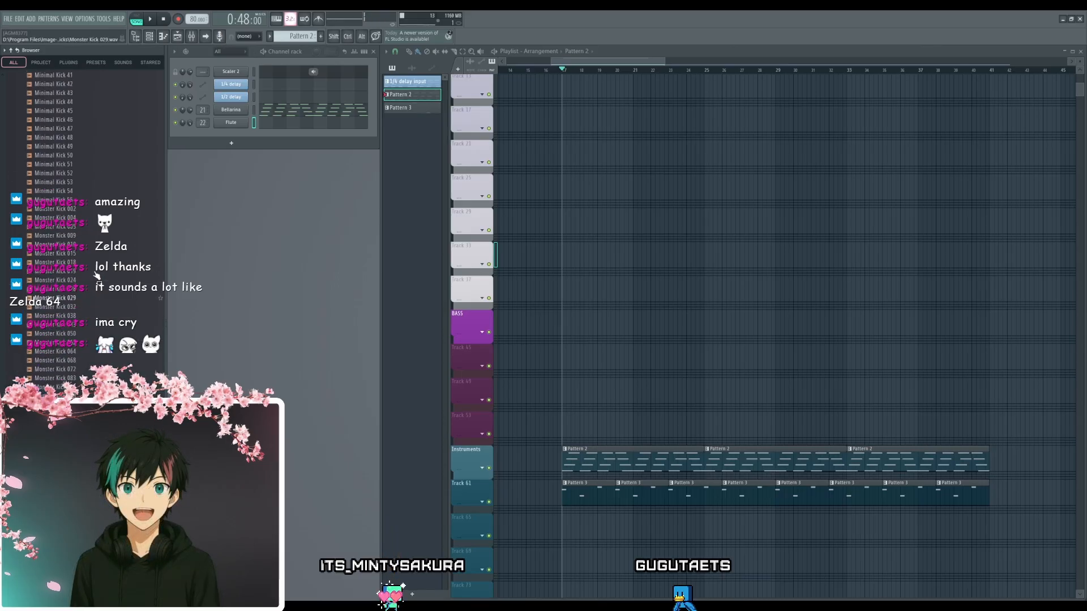
{"action": "scroll", "coordinate": [96, 274], "scroll_direction": "up", "scroll_amount": 10}
{"action": "scroll", "coordinate": [62, 225], "scroll_direction": "up", "scroll_amount": 4}
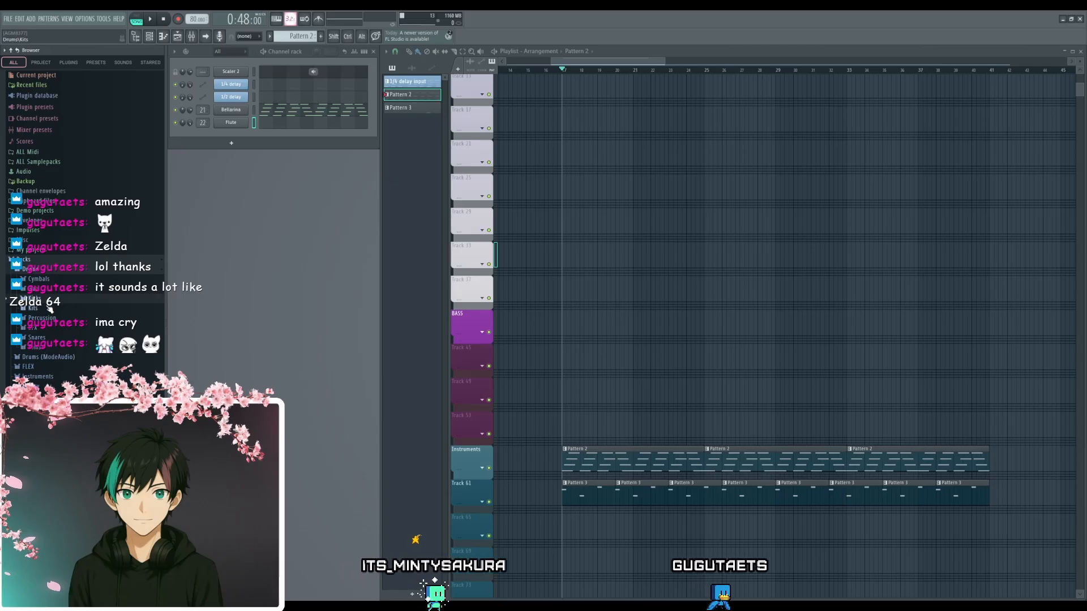
- Close the stock Drums folder, check the categories in Drums (ModeAudio), and collapse that folder
{"action": "left_click", "coordinate": [56, 273]}
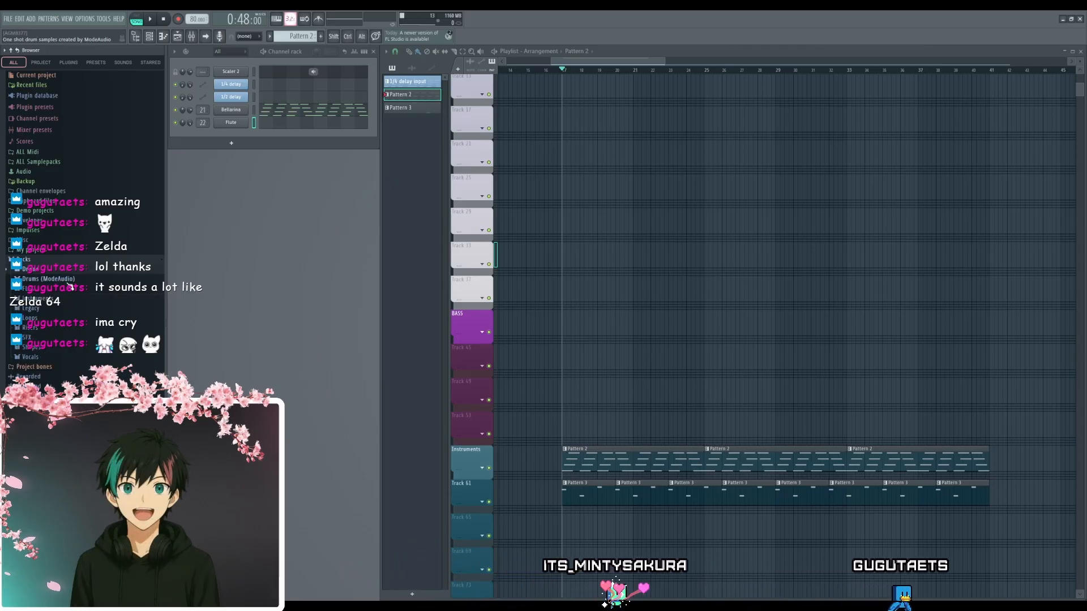
{"action": "left_click", "coordinate": [69, 280]}
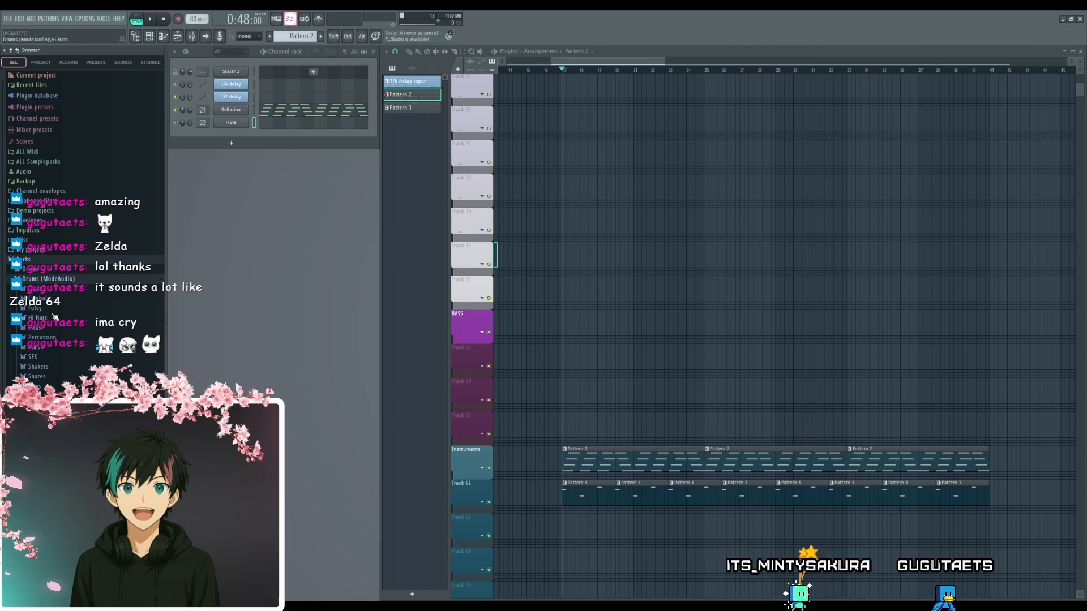
{"action": "left_click", "coordinate": [53, 279]}
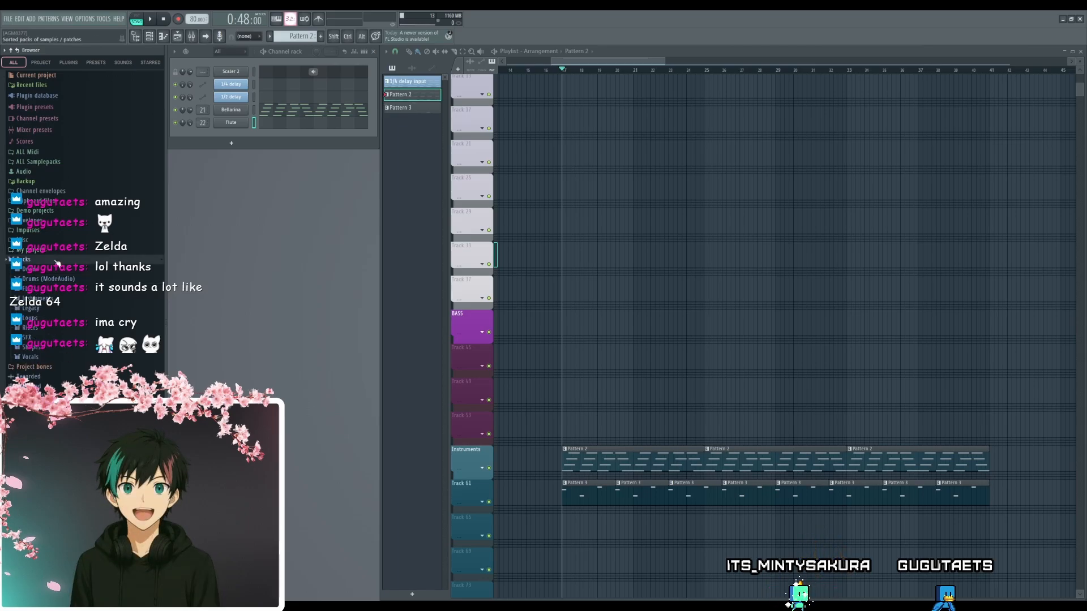
- Browse ALL Samplepacks to the Loops folder of SD_SEISMIC_DrumSamplePack inside Slate Digital
{"action": "left_click", "coordinate": [38, 162]}
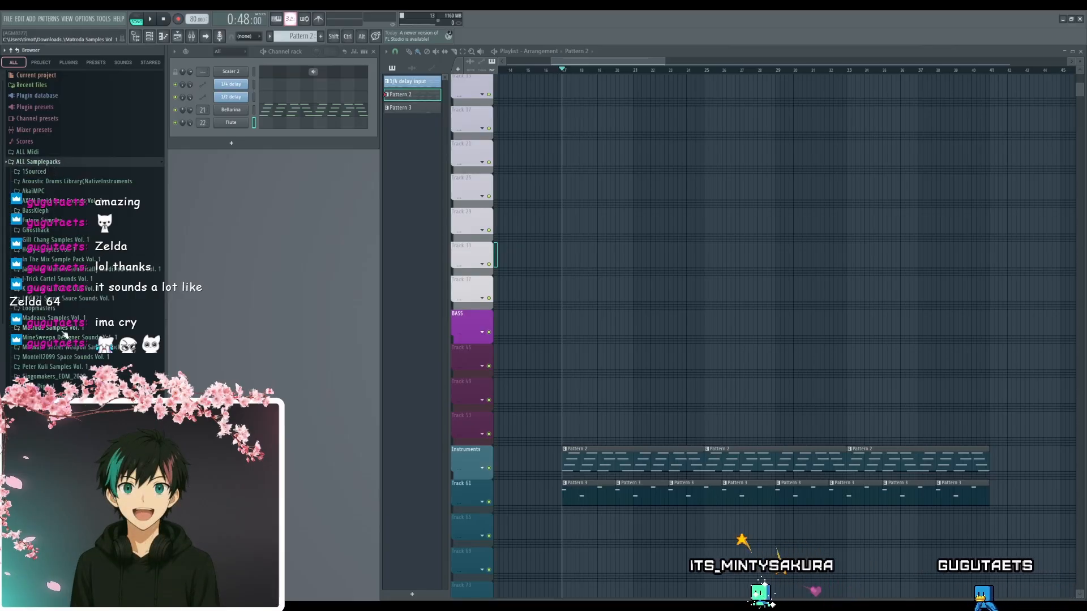
{"action": "scroll", "coordinate": [64, 334], "scroll_direction": "down", "scroll_amount": 2}
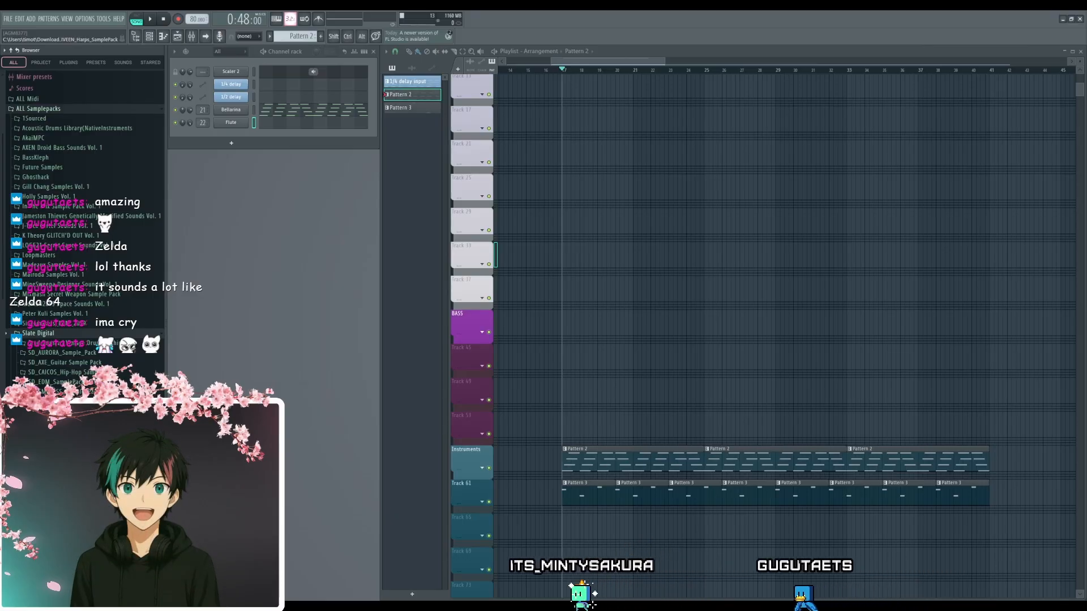
{"action": "scroll", "coordinate": [64, 396], "scroll_direction": "down", "scroll_amount": 3}
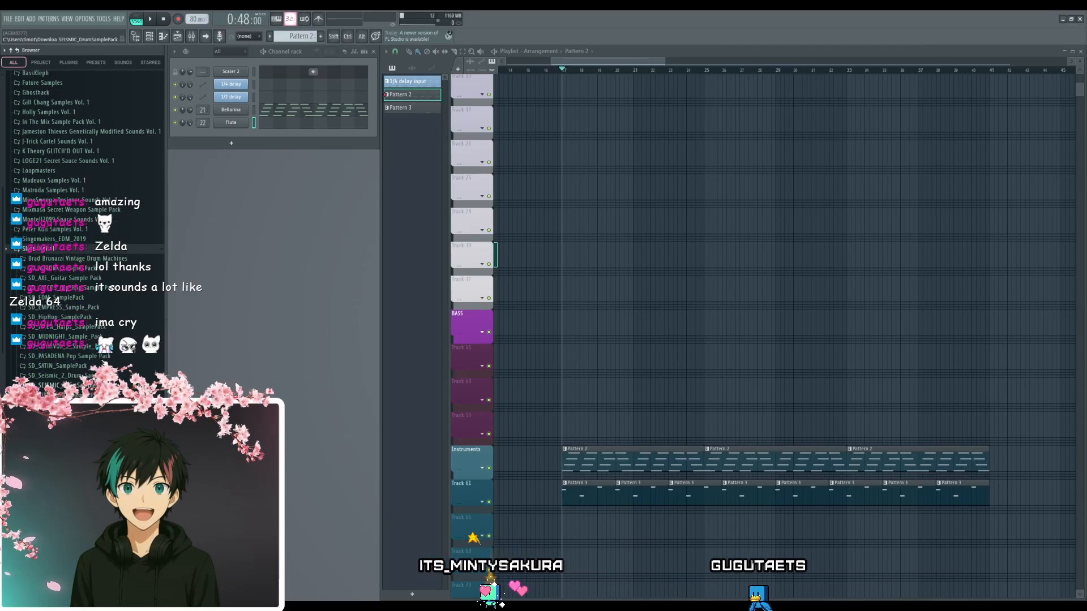
{"action": "scroll", "coordinate": [64, 396], "scroll_direction": "up", "scroll_amount": 1}
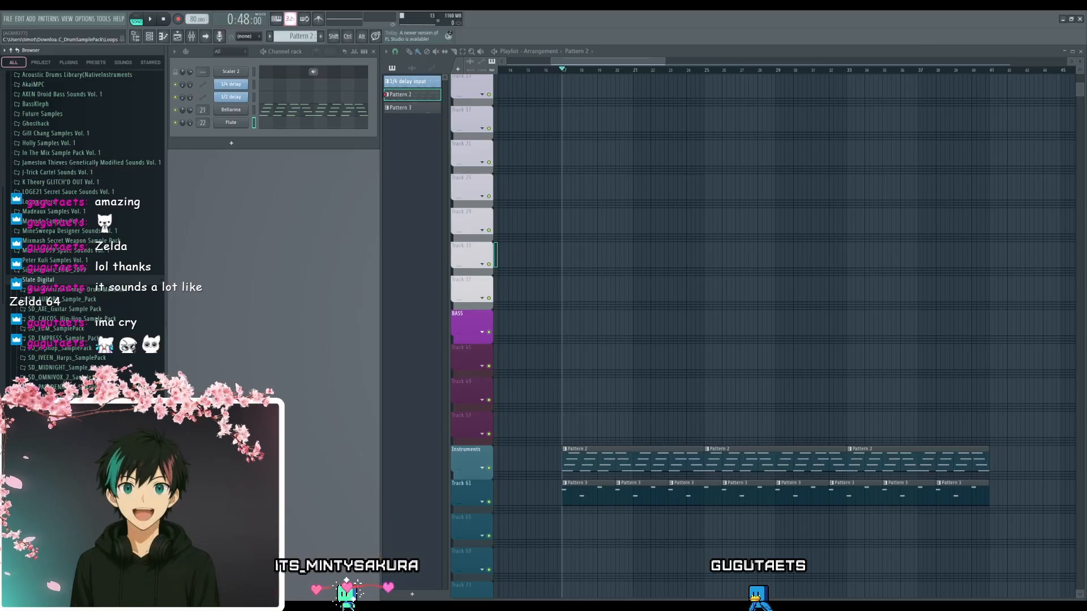
{"action": "scroll", "coordinate": [72, 304], "scroll_direction": "down", "scroll_amount": 4}
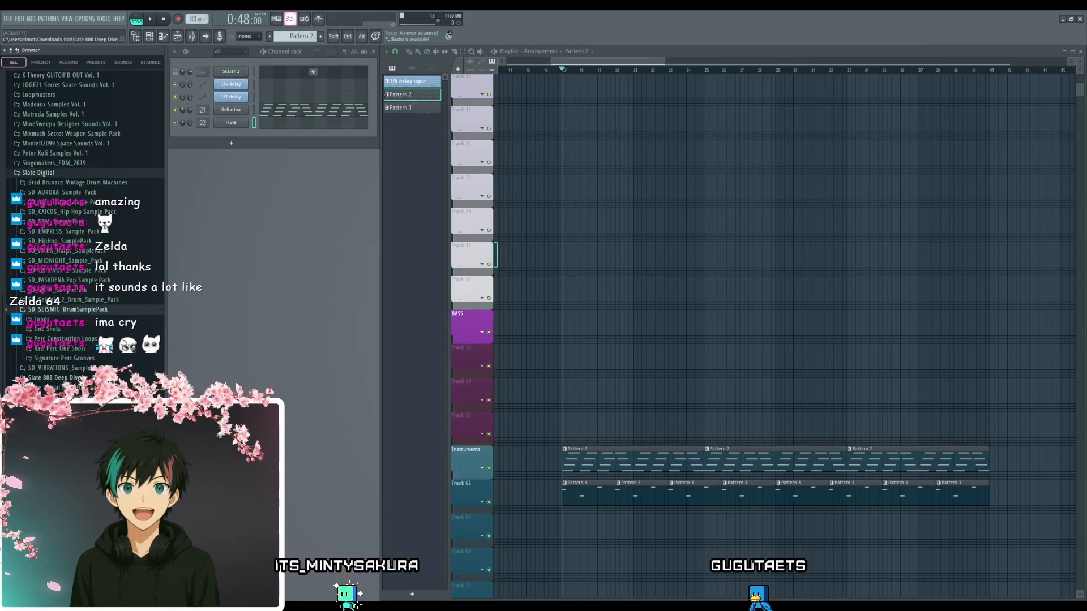
{"action": "scroll", "coordinate": [85, 235], "scroll_direction": "up", "scroll_amount": 2}
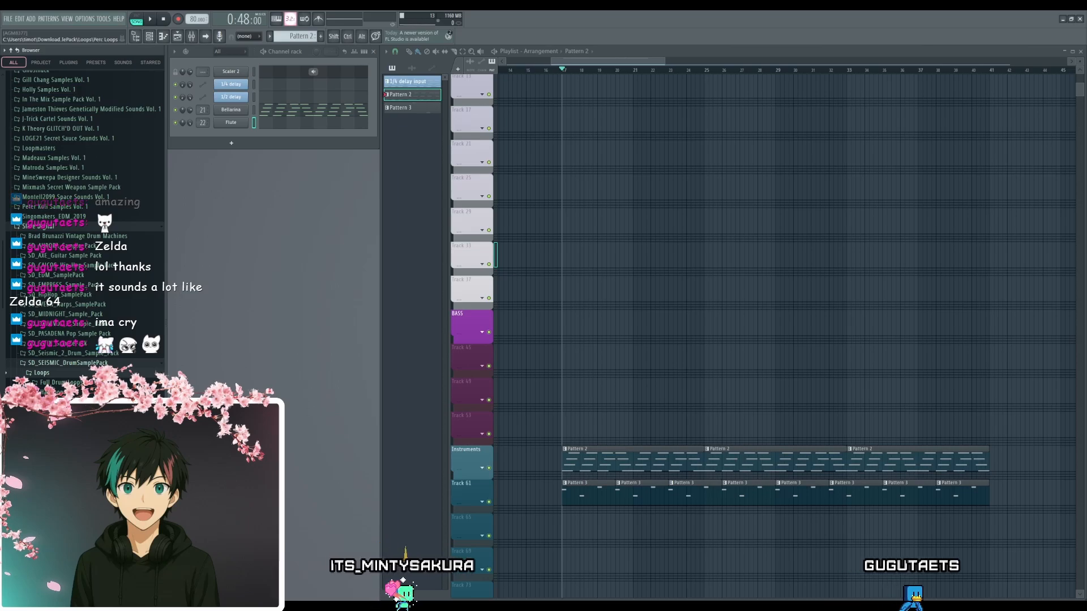
- Audition samples in the SEISMIC pack's Kick Loops, close that folder and open the pack's One Shots
{"action": "left_click", "coordinate": [54, 402]}
{"action": "left_click", "coordinate": [55, 402]}
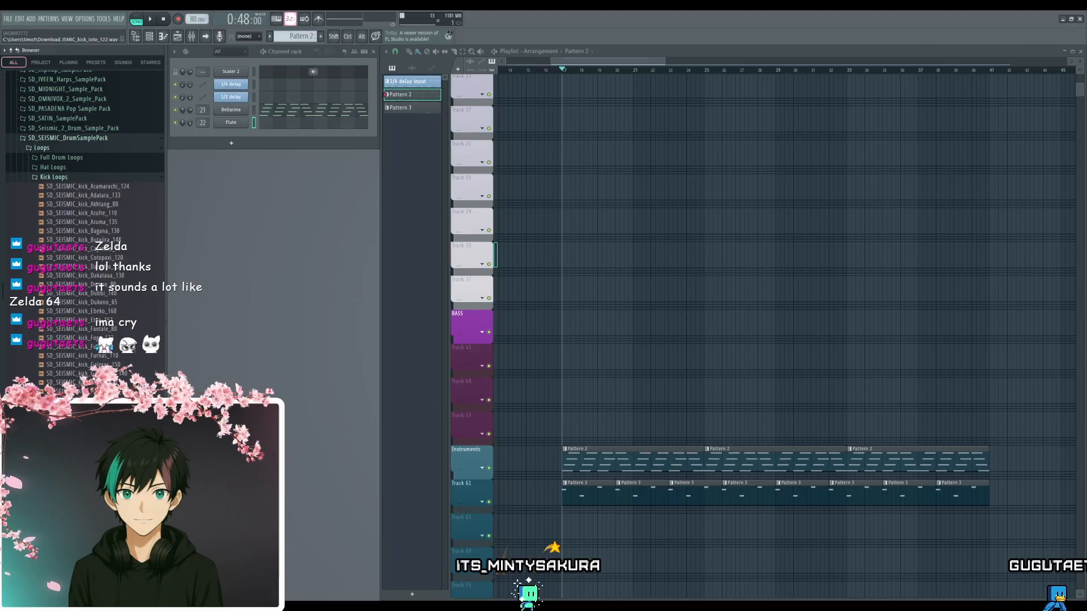
{"action": "left_click", "coordinate": [84, 286]}
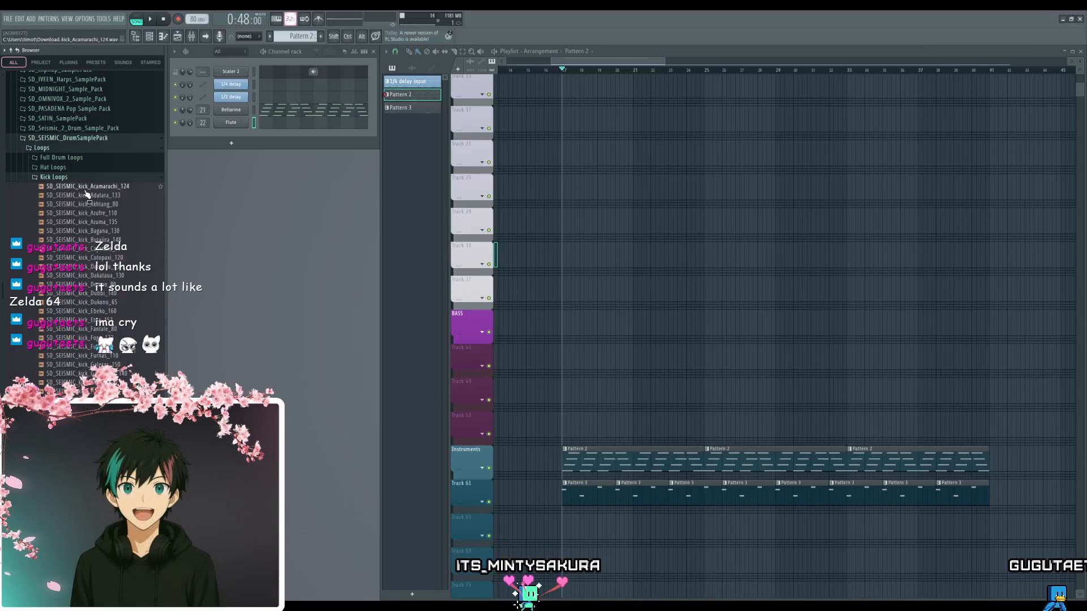
{"action": "left_click", "coordinate": [84, 178]}
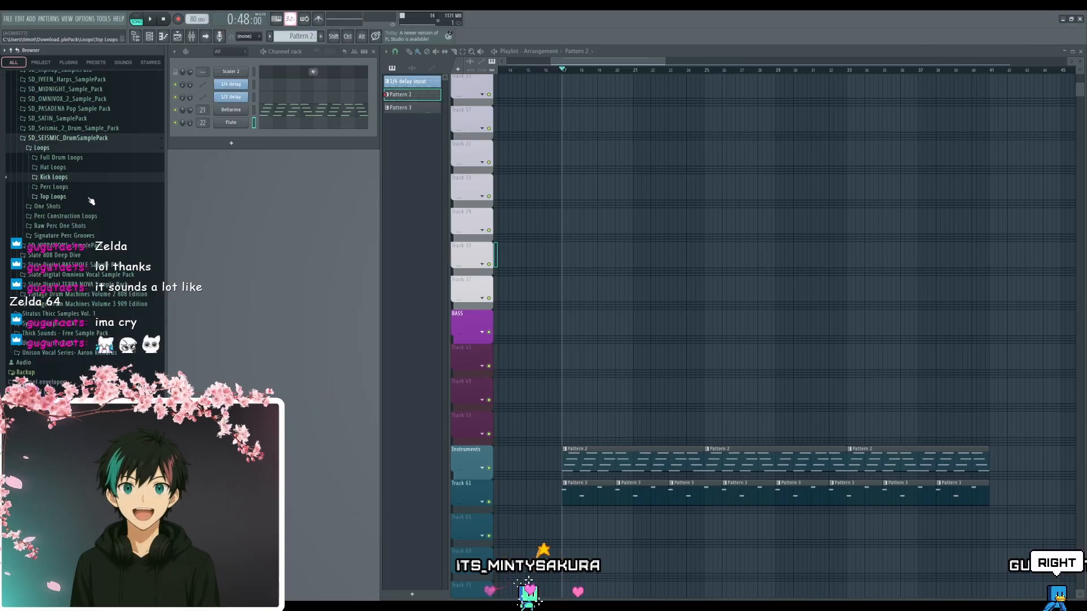
{"action": "left_click", "coordinate": [83, 207]}
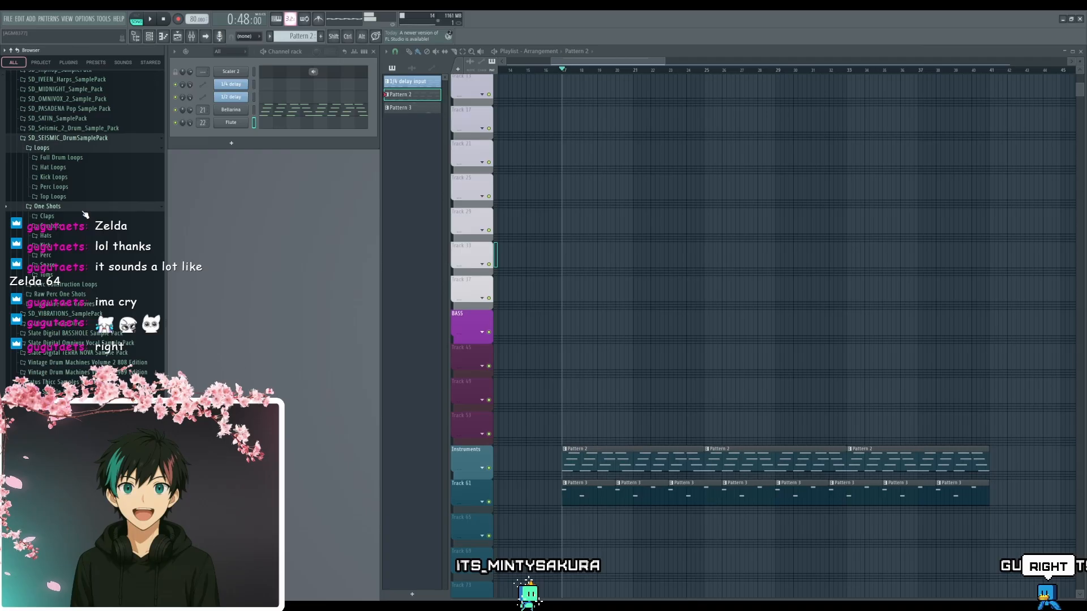
- Open the SEISMIC One Shots Kick folder and audition kicks such as hype, large and old against the playing arrangement
{"action": "left_click", "coordinate": [82, 245]}
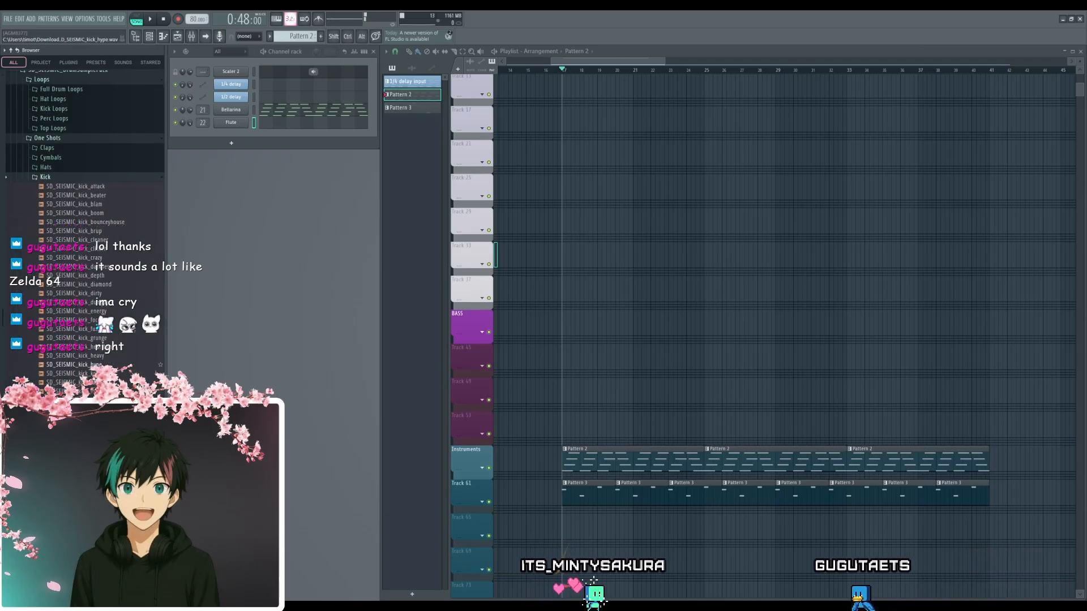
{"action": "left_click", "coordinate": [83, 357]}
{"action": "left_click", "coordinate": [84, 374]}
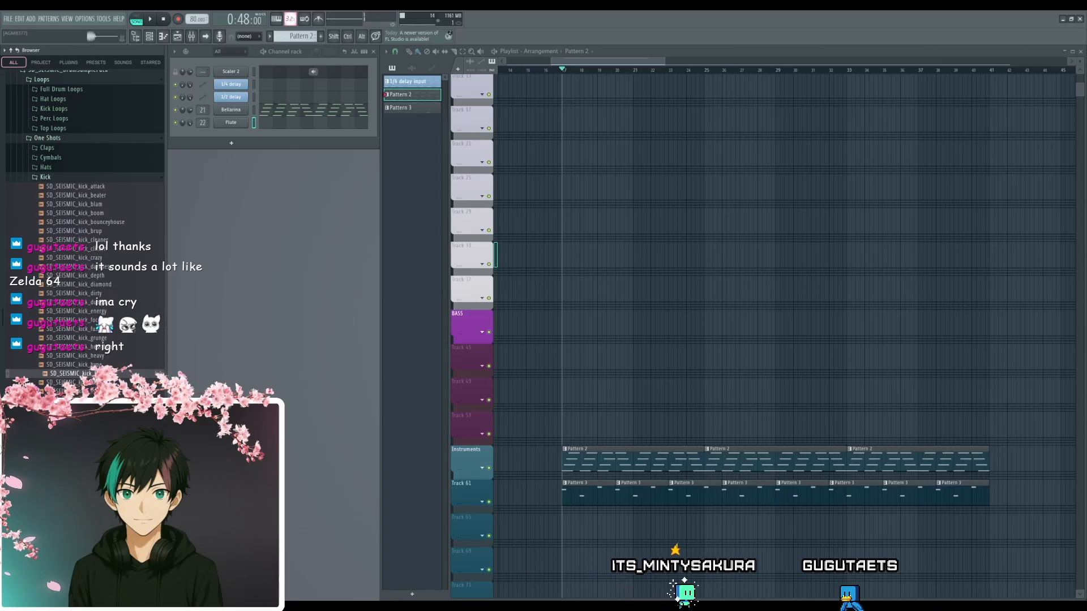
{"action": "key", "text": "Down"}
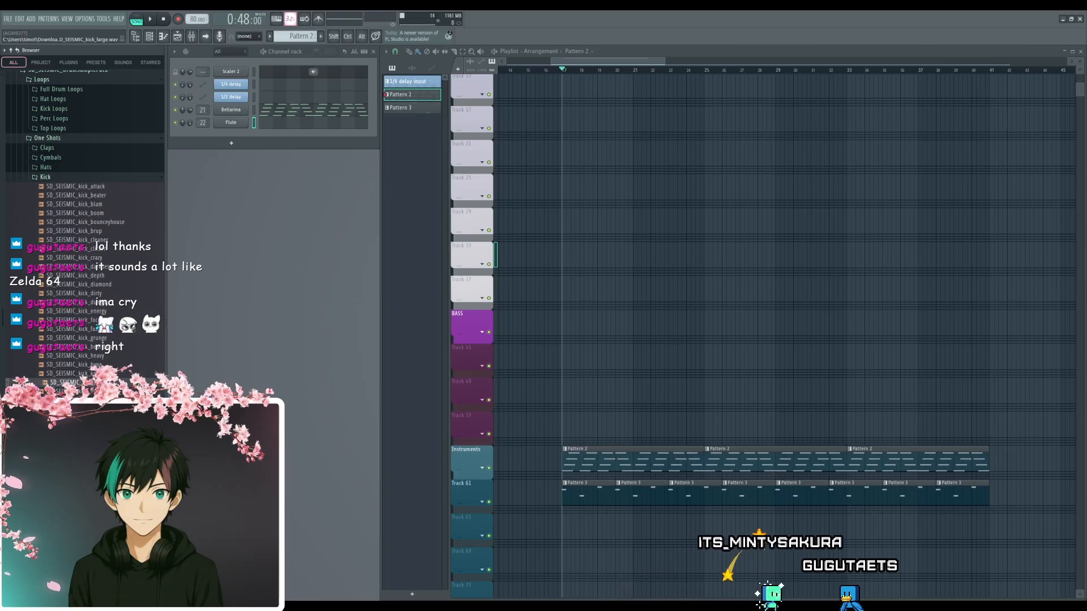
{"action": "key", "text": "space"}
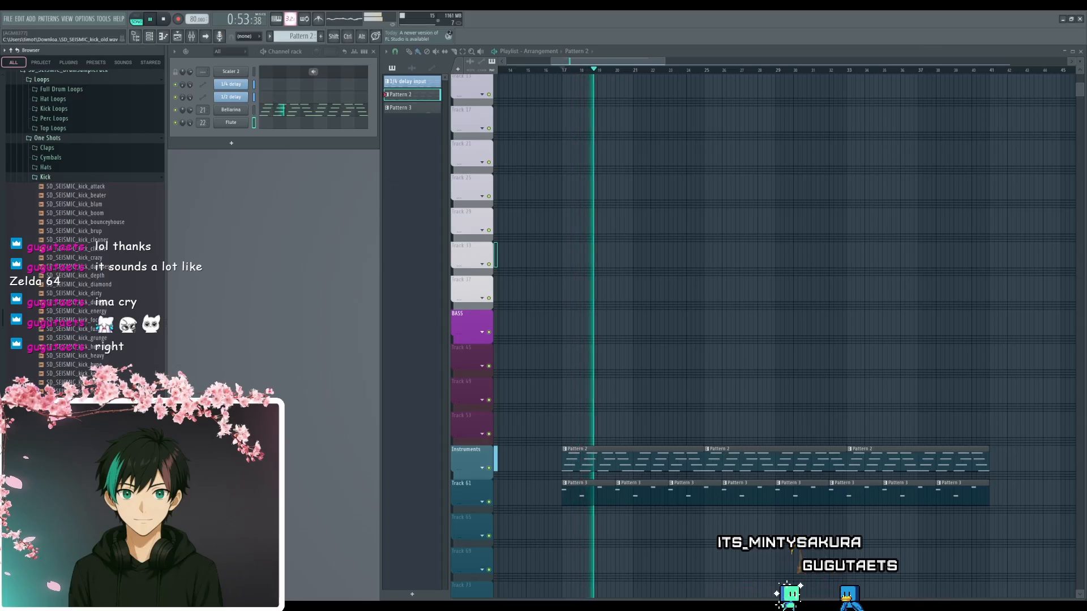
{"action": "key", "text": "space"}
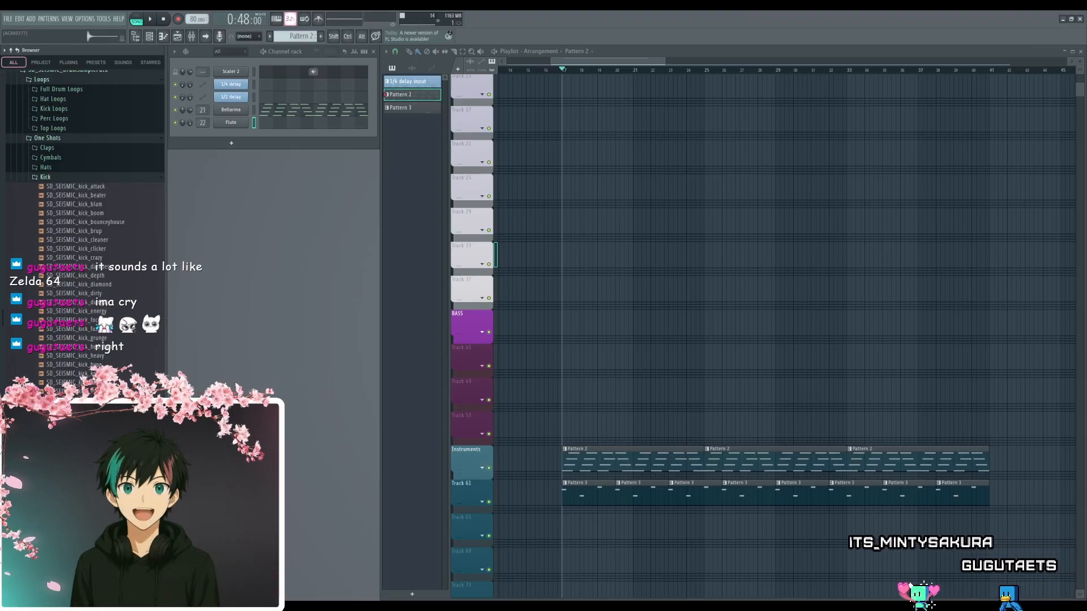
- Place SD_SEISMIC_kick_pillow in the Playlist at the start of bar 17 on the Drums track
{"action": "left_click_drag", "start_coordinate": [75, 435], "coordinate": [102, 433]}
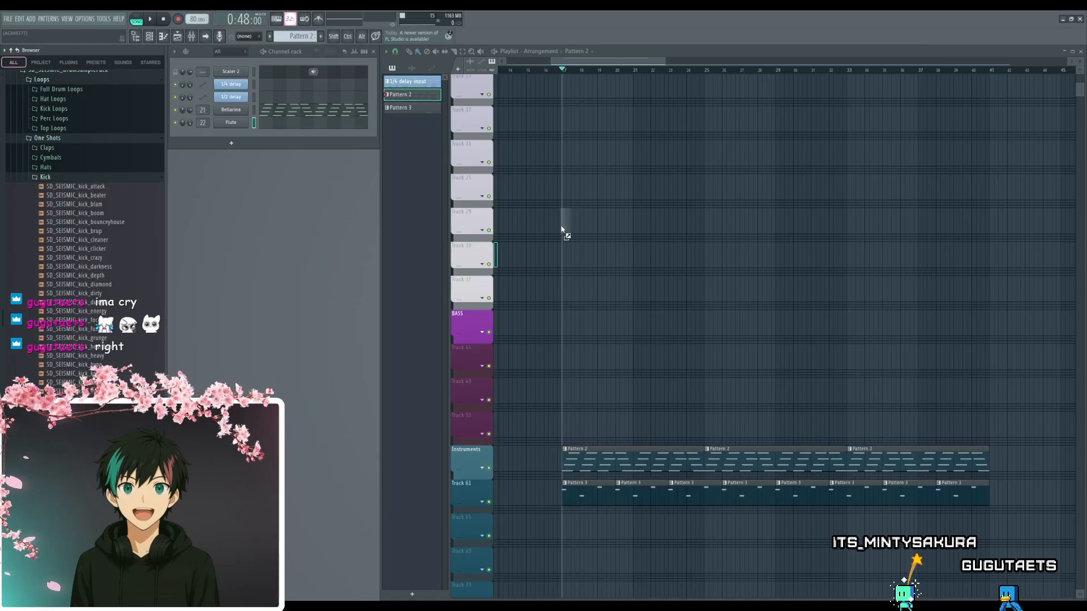
{"action": "left_click_drag", "start_coordinate": [562, 229], "coordinate": [563, 230]}
{"action": "scroll", "coordinate": [568, 283], "scroll_direction": "up", "scroll_amount": 5}
{"action": "scroll", "coordinate": [547, 308], "scroll_direction": "up", "scroll_amount": 5}
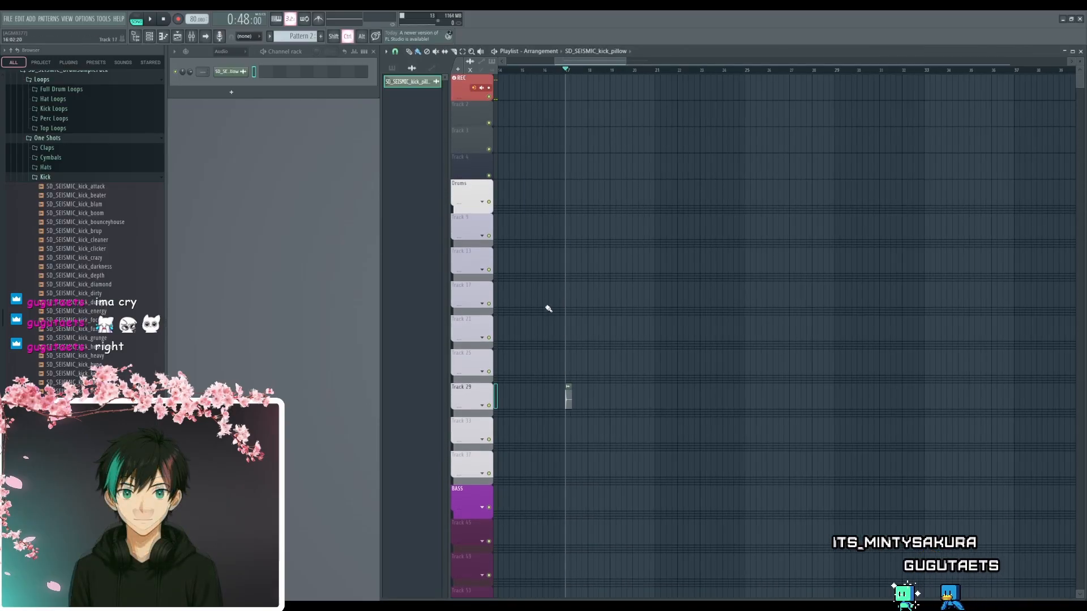
{"action": "scroll", "coordinate": [587, 324], "scroll_direction": "up", "scroll_amount": 4}
{"action": "left_click_drag", "start_coordinate": [619, 390], "coordinate": [626, 187]}
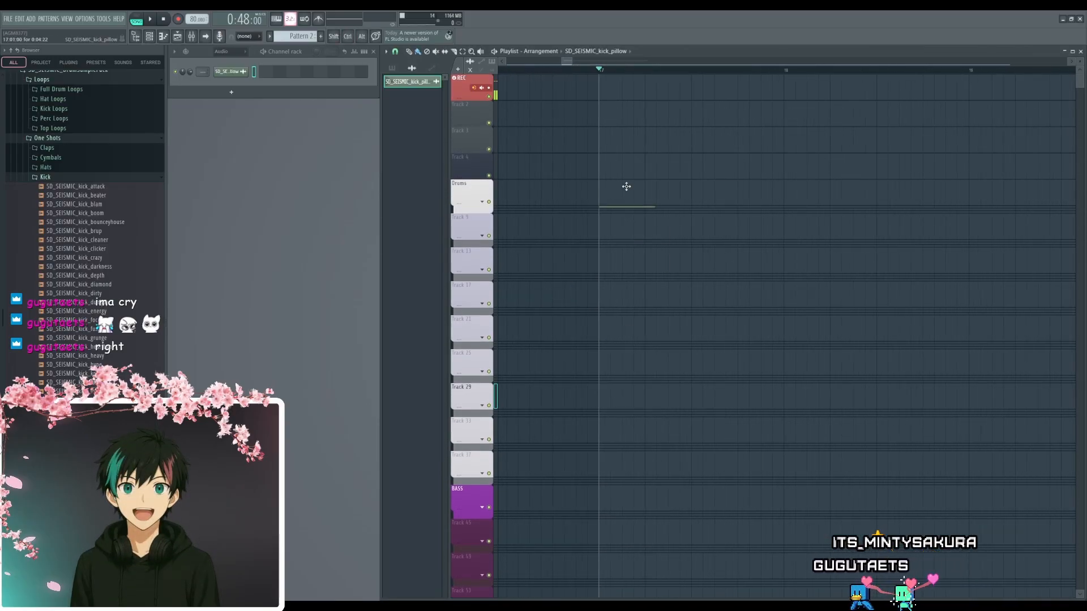
{"action": "scroll", "coordinate": [640, 317], "scroll_direction": "right", "scroll_amount": 2}
{"action": "scroll", "coordinate": [594, 265], "scroll_direction": "up", "scroll_amount": 3}
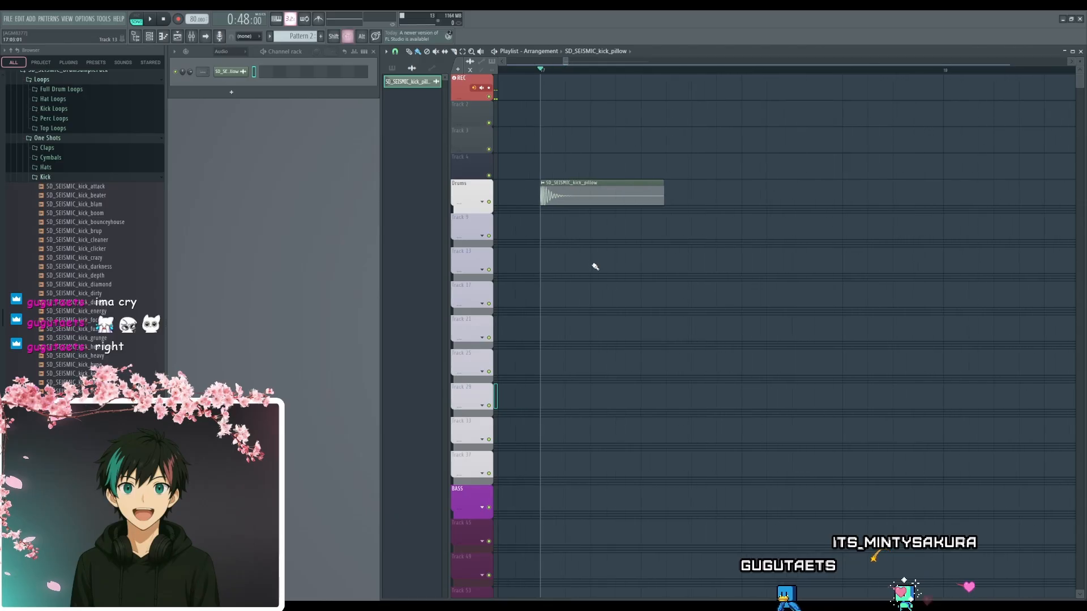
- Route the kick_pillow audio clip to the Kick mixer track, number 8
{"action": "scroll", "coordinate": [591, 249], "scroll_direction": "down", "scroll_amount": 2}
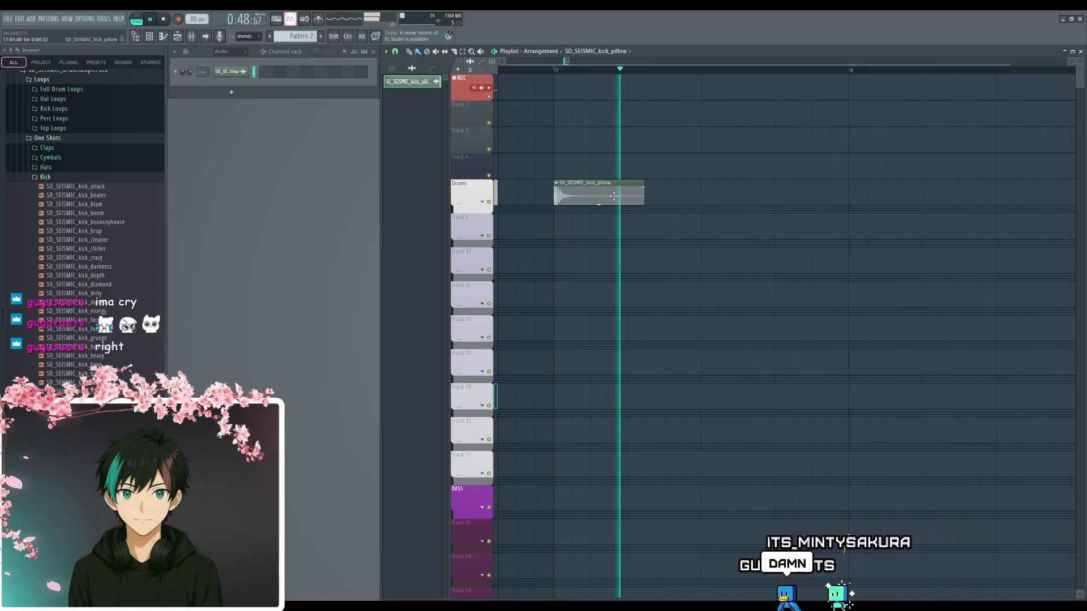
{"action": "double_click", "coordinate": [612, 186]}
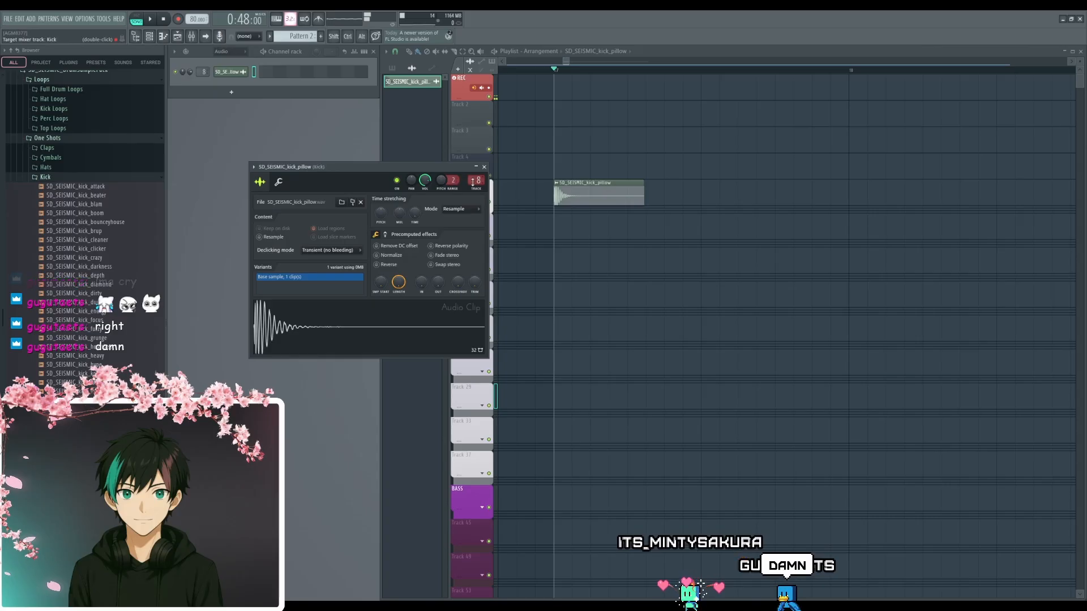
{"action": "left_click", "coordinate": [485, 167]}
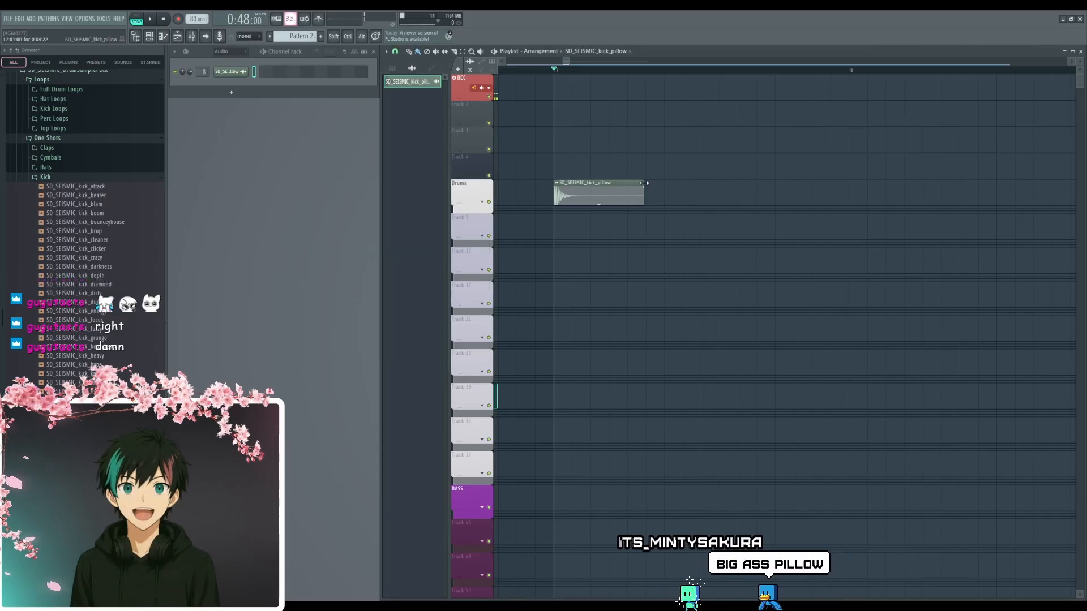
- Shorten the kick clip to about four steps and place a second one at step 11 of bar 17
{"action": "left_click_drag", "start_coordinate": [643, 183], "coordinate": [626, 184]}
{"action": "key", "text": "space"}
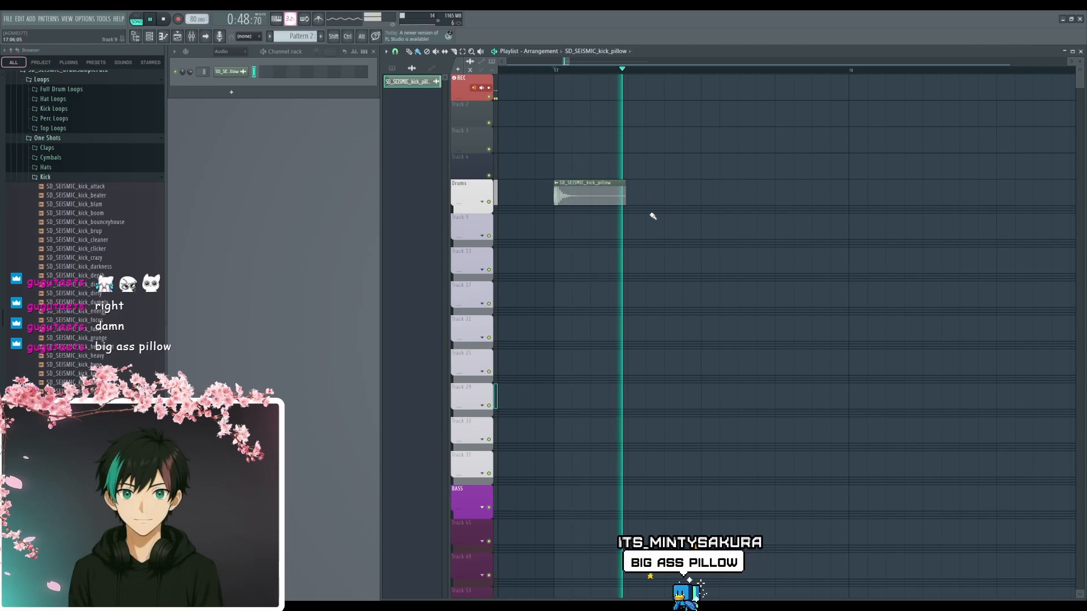
{"action": "key", "text": "space"}
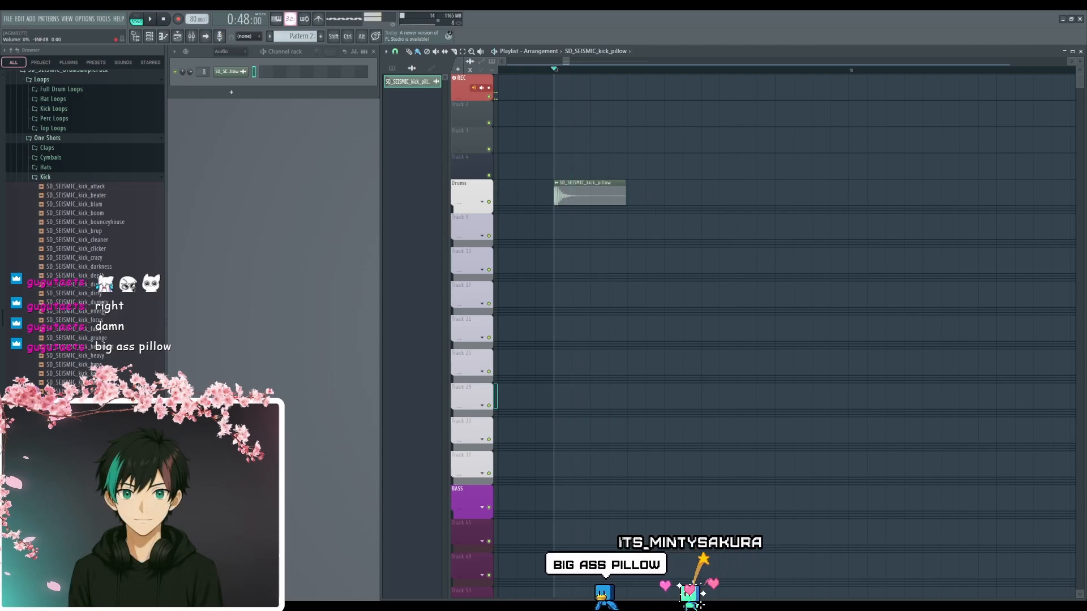
{"action": "key", "text": "space"}
{"action": "left_click_drag", "start_coordinate": [608, 189], "coordinate": [782, 180], "text": "shift"}
{"action": "key", "text": "space"}
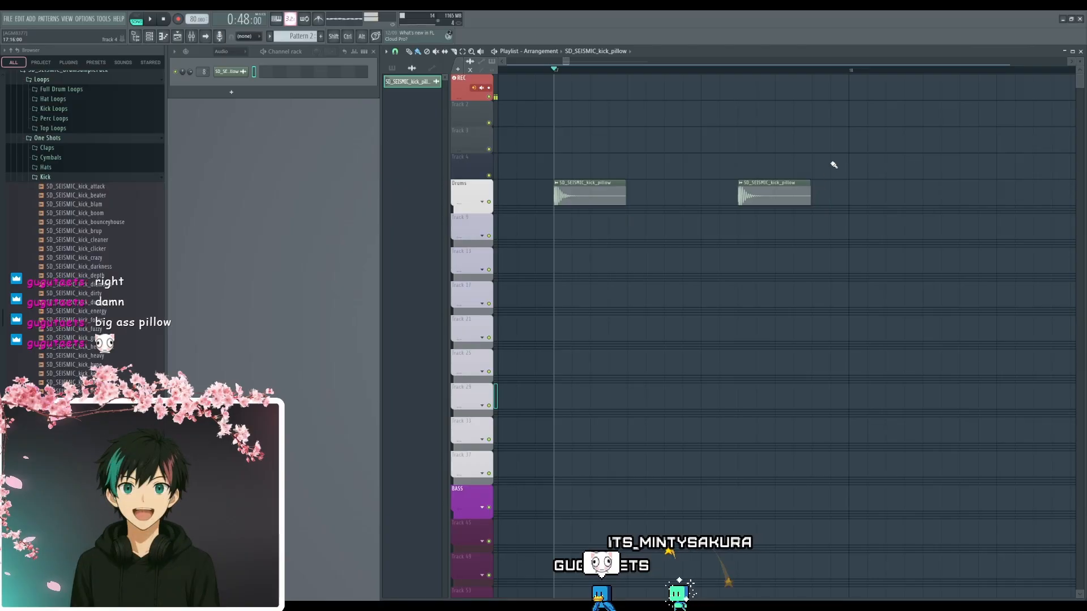
- Trim both kick_pillow clips together to about two steps and play them back
{"action": "left_click_drag", "start_coordinate": [834, 127], "coordinate": [555, 211], "text": "ctrl"}
{"action": "left_click_drag", "start_coordinate": [624, 184], "coordinate": [589, 184]}
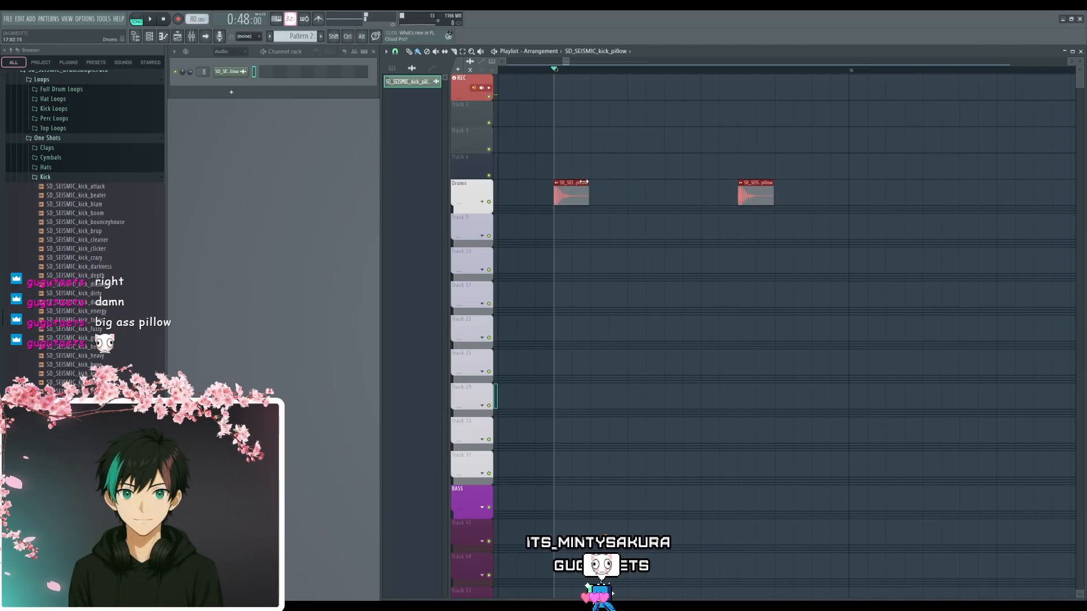
{"action": "left_click", "coordinate": [677, 150]}
{"action": "key", "text": "space"}
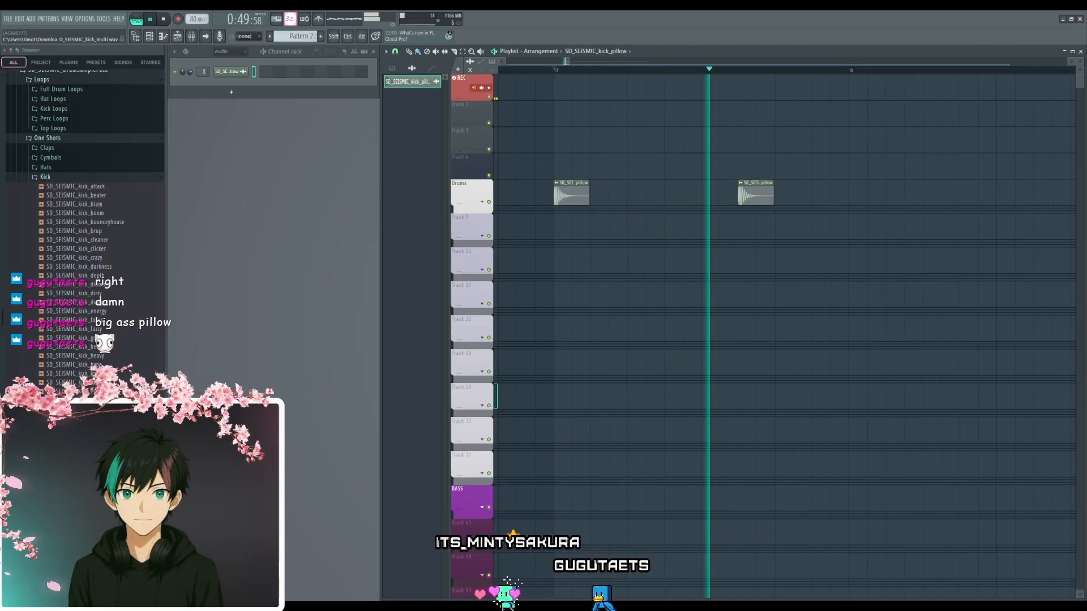
{"action": "key", "text": "space"}
- Close the Kick folder, open Hats and audition its samples, including some near the list's end, alongside playback
{"action": "left_click", "coordinate": [85, 177]}
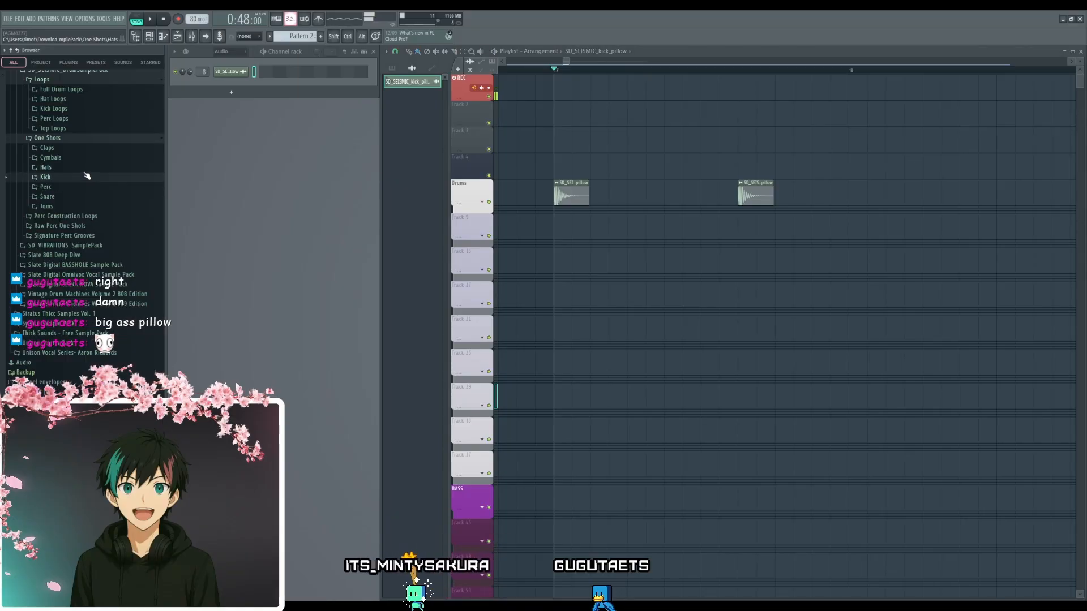
{"action": "left_click", "coordinate": [82, 168]}
{"action": "left_click", "coordinate": [86, 265]}
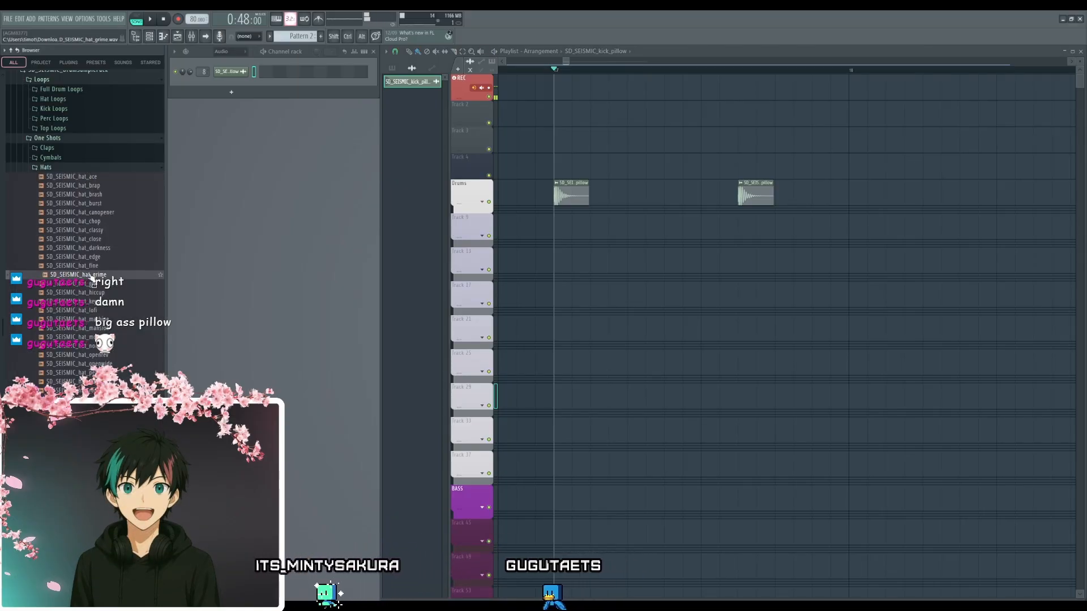
{"action": "left_click", "coordinate": [82, 293]}
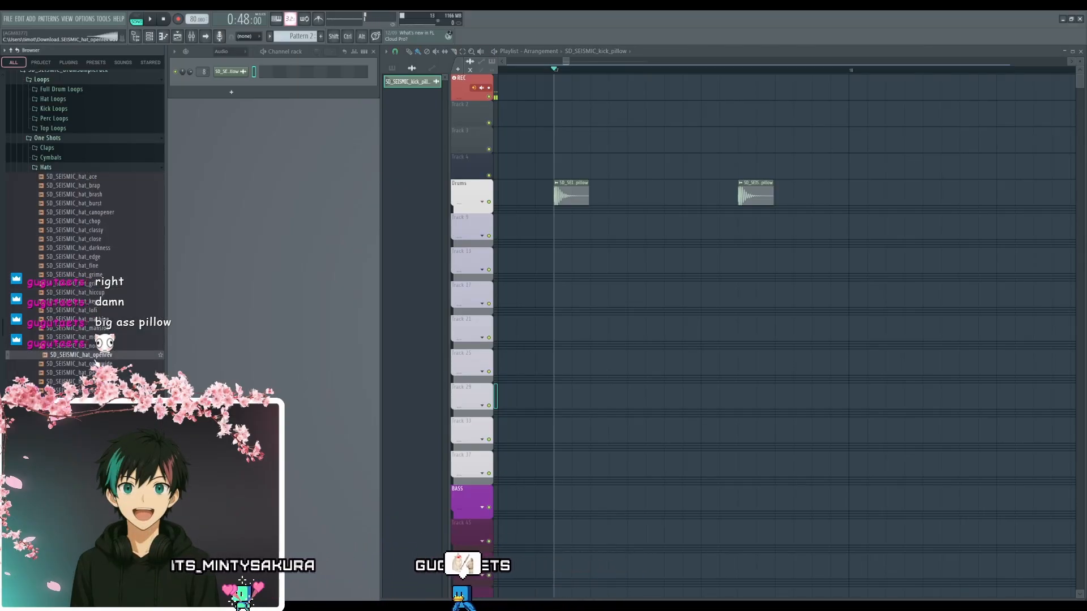
{"action": "left_click", "coordinate": [82, 364]}
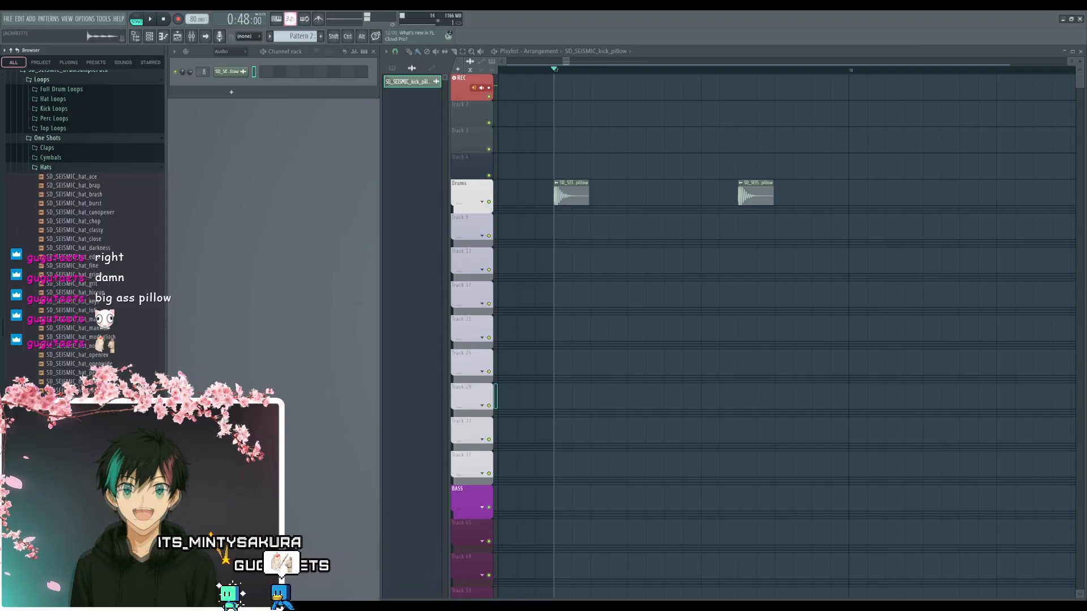
{"action": "left_click", "coordinate": [82, 399]}
{"action": "key", "text": "space"}
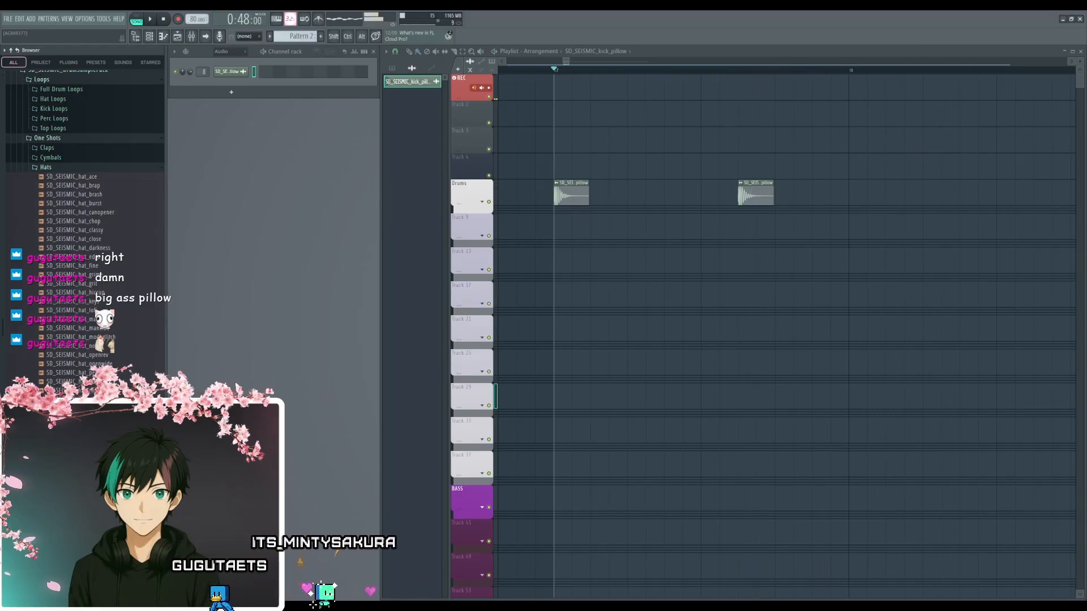
{"action": "key", "text": "space"}
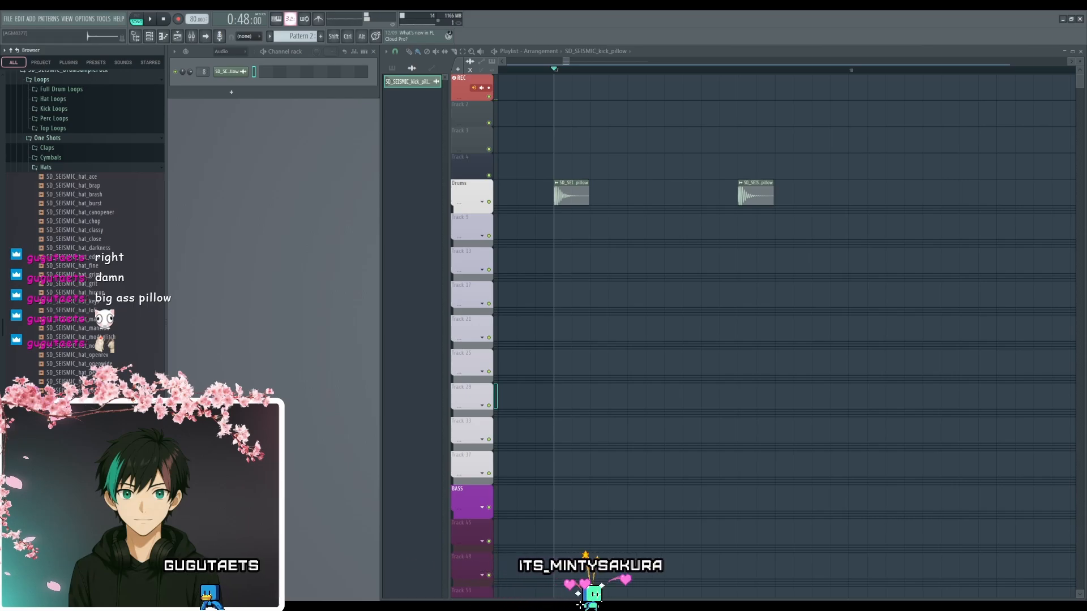
- Place the SEISMIC samples hat_slim, hat_smoke, hat_shaker and hat_fine halfway through bar 16 on Tracks 13, 17, 21 and 25, auditioning further hats
{"action": "left_click_drag", "start_coordinate": [72, 426], "coordinate": [736, 259]}
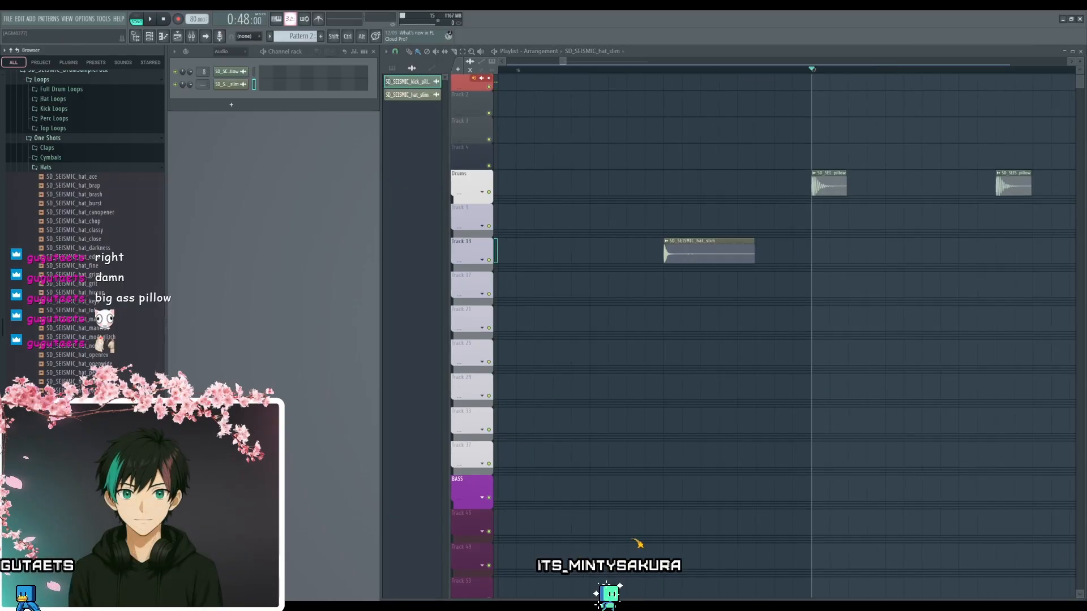
{"action": "left_click_drag", "start_coordinate": [73, 422], "coordinate": [676, 288]}
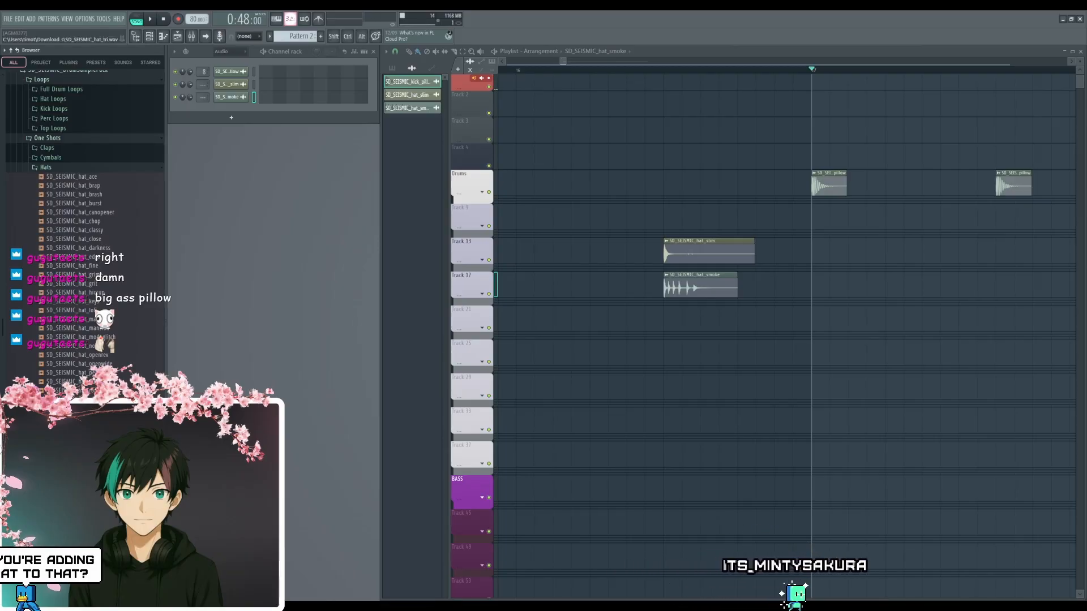
{"action": "scroll", "coordinate": [74, 441], "scroll_direction": "down", "scroll_amount": 2}
{"action": "left_click", "coordinate": [74, 442]}
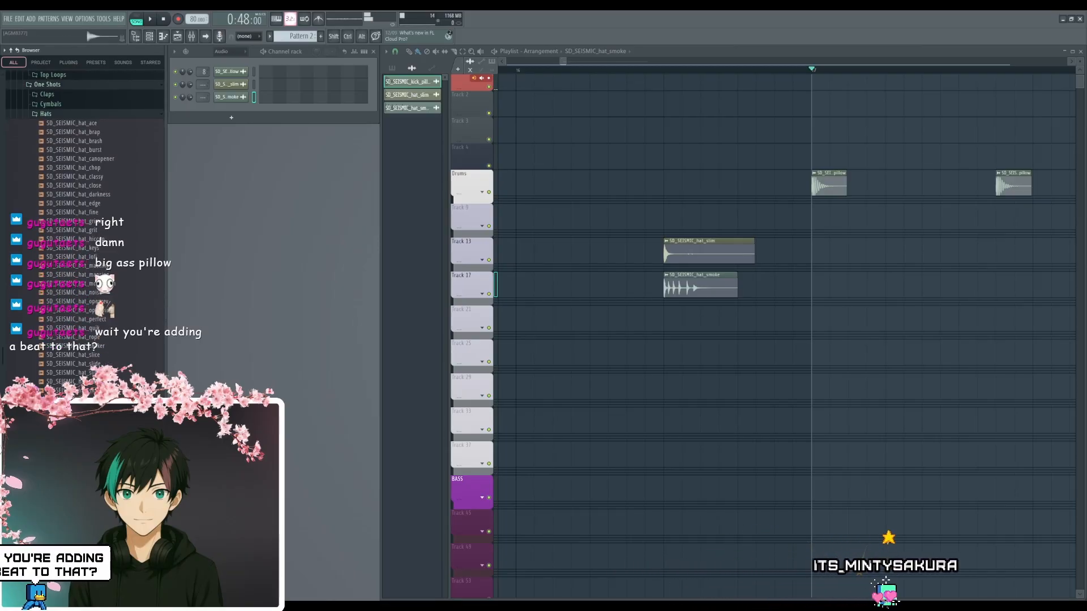
{"action": "left_click", "coordinate": [74, 391]}
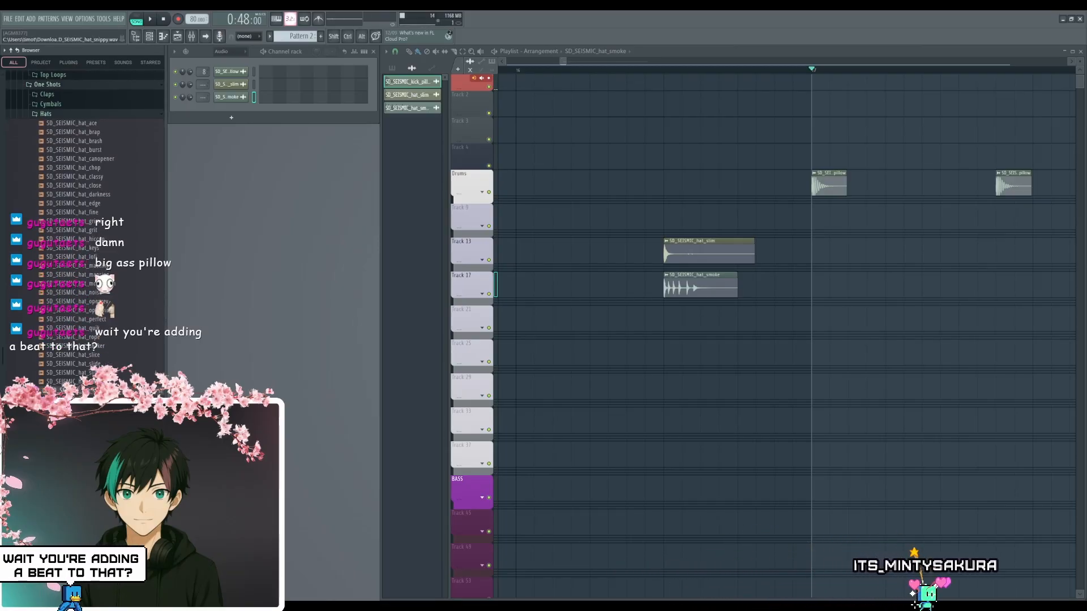
{"action": "left_click", "coordinate": [114, 346]}
{"action": "left_click_drag", "start_coordinate": [114, 347], "coordinate": [688, 317]}
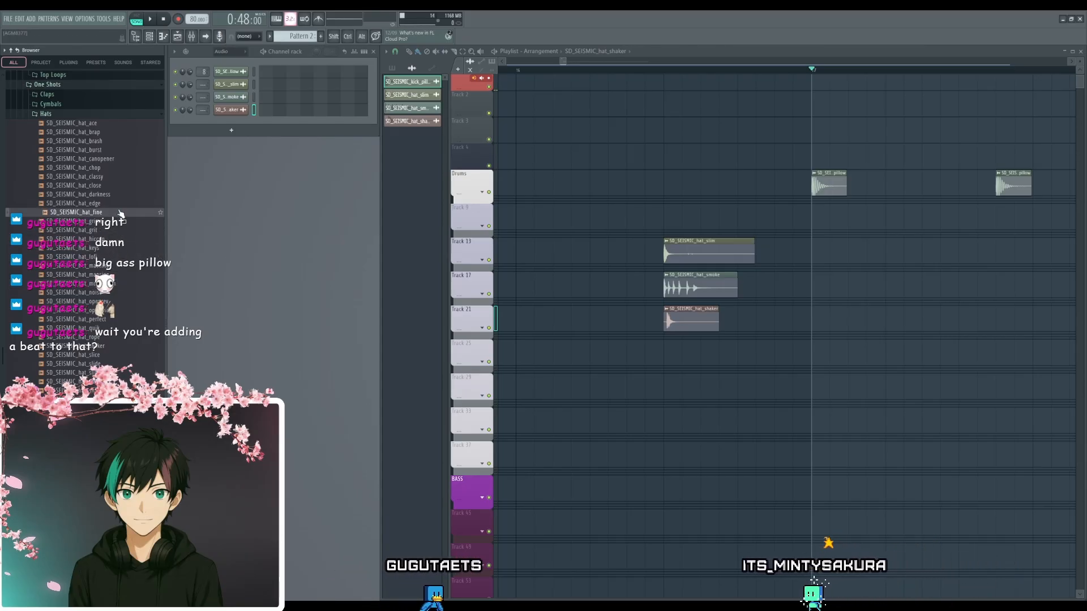
{"action": "left_click_drag", "start_coordinate": [495, 305], "coordinate": [656, 358]}
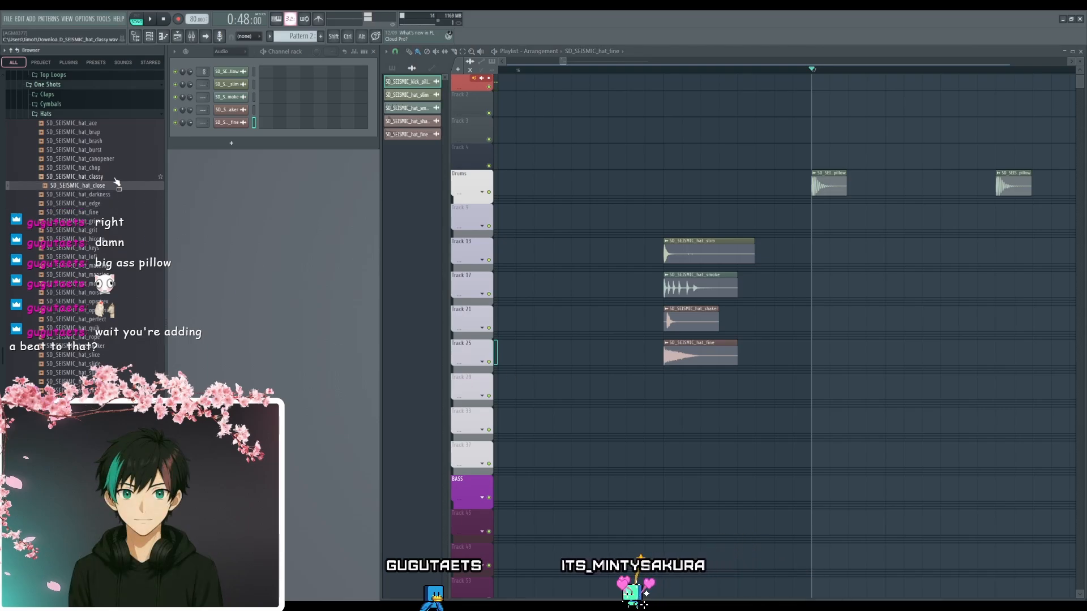
{"action": "left_click", "coordinate": [117, 159]}
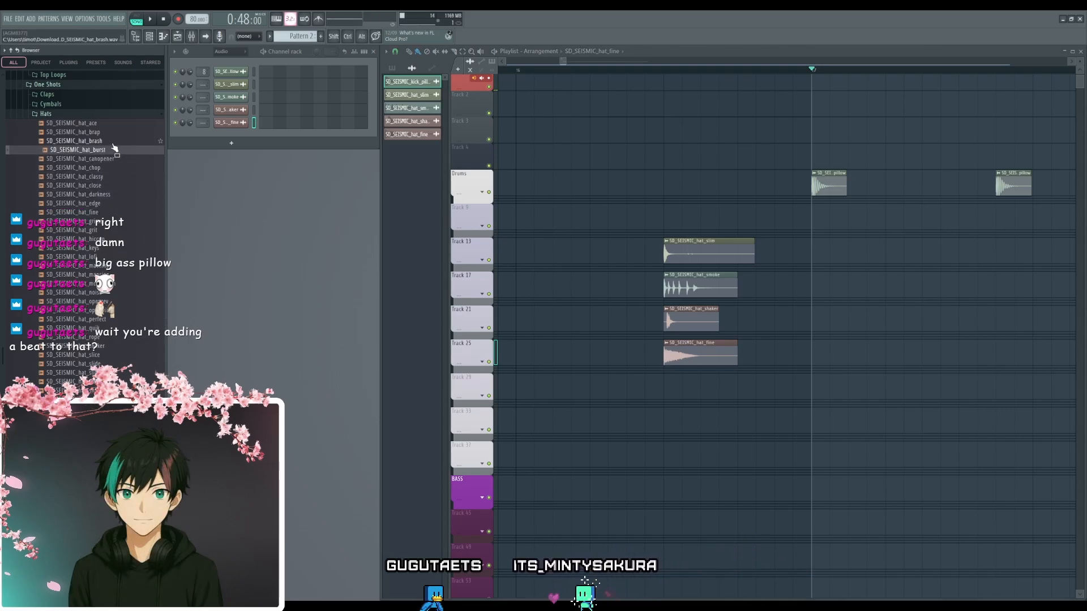
- Move the hat_smoke clip on Track 17 to step 3 of bar 17 and play it with the kicks
{"action": "left_click_drag", "start_coordinate": [776, 396], "coordinate": [701, 408]}
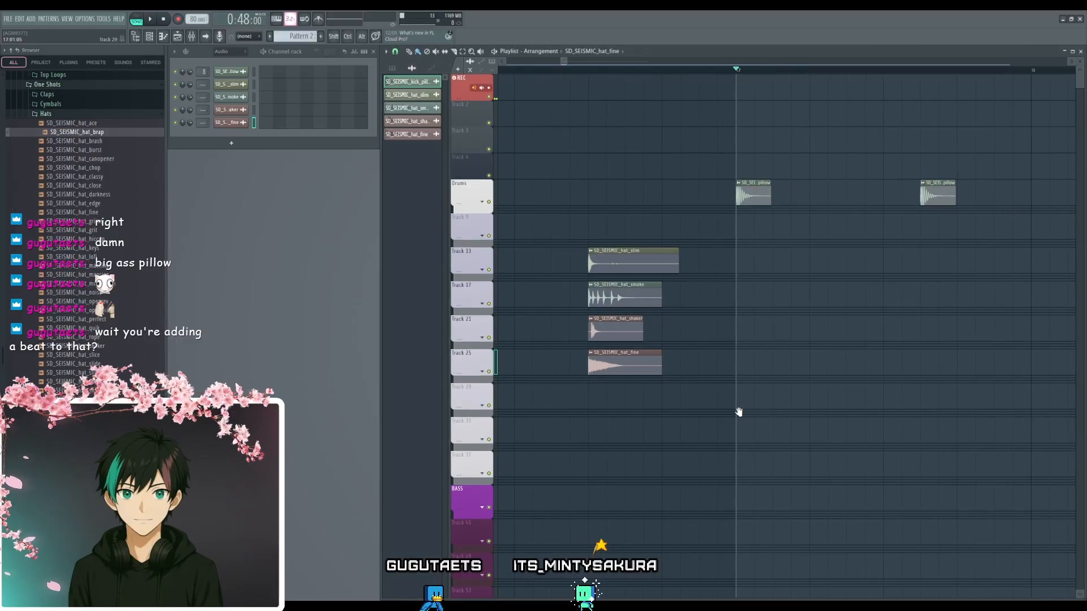
{"action": "left_click_drag", "start_coordinate": [850, 362], "coordinate": [754, 376]}
{"action": "scroll", "coordinate": [649, 315], "scroll_direction": "down", "scroll_amount": 1}
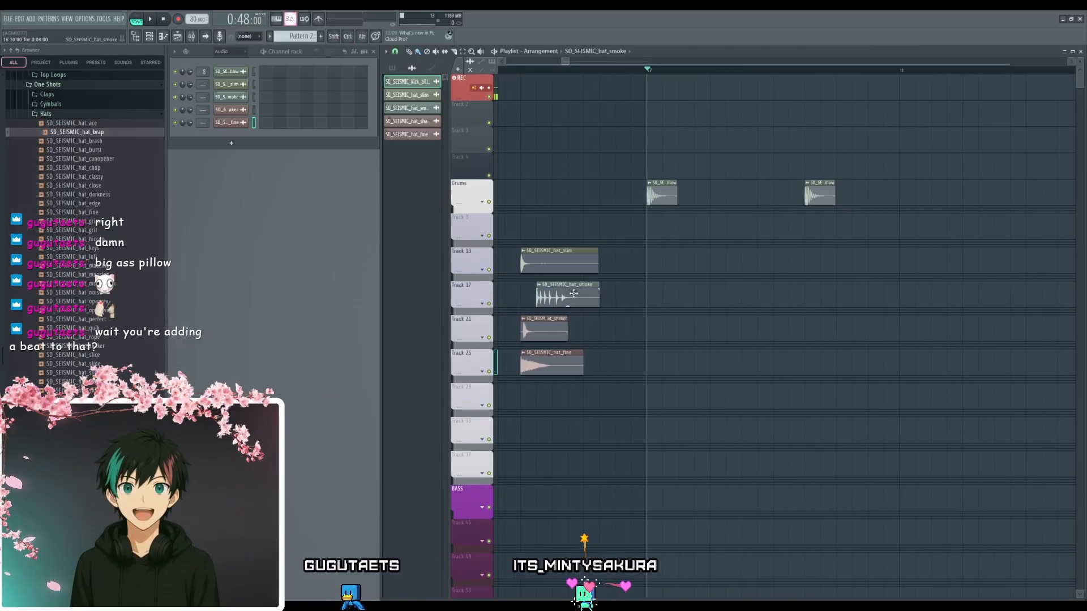
{"action": "left_click_drag", "start_coordinate": [574, 294], "coordinate": [710, 291]}
{"action": "key", "text": "space"}
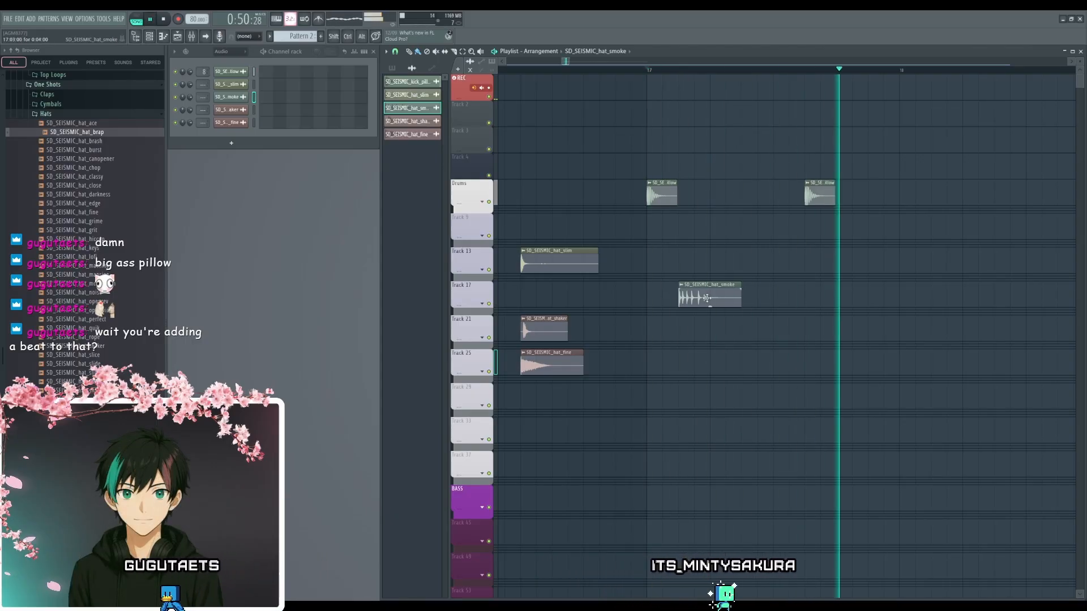
{"action": "key", "text": "space"}
- Add a second hat_smoke clip on Track 17 at step 9 of bar 17 and play the beat
{"action": "left_click", "coordinate": [800, 297]}
{"action": "key", "text": "space"}
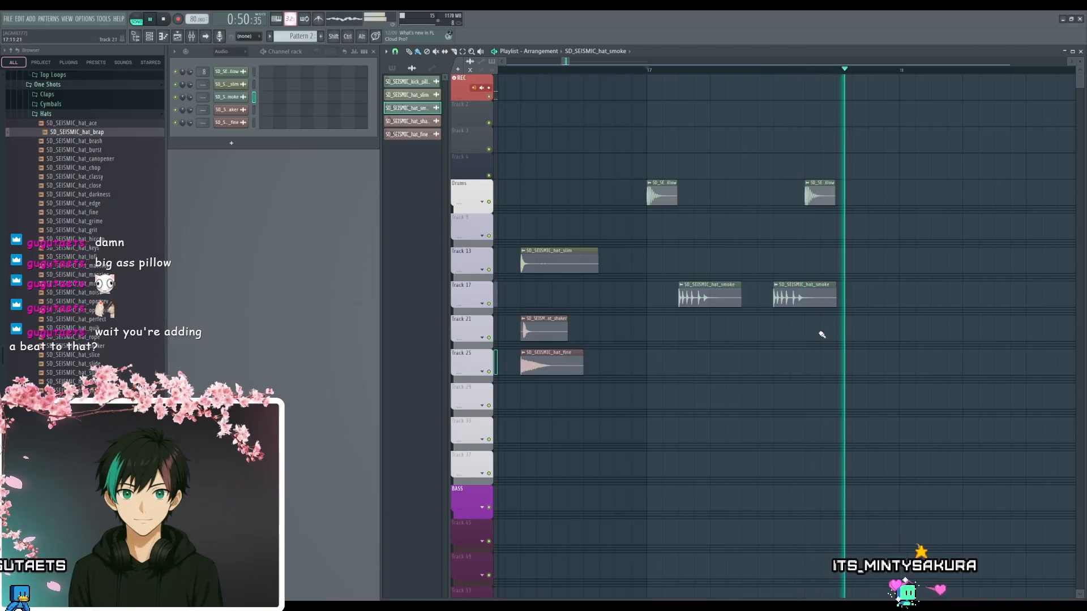
{"action": "key", "text": "space"}
- Move the second hat_smoke clip on Track 17 to step 13 of bar 17 and stop playback
{"action": "key", "text": "space"}
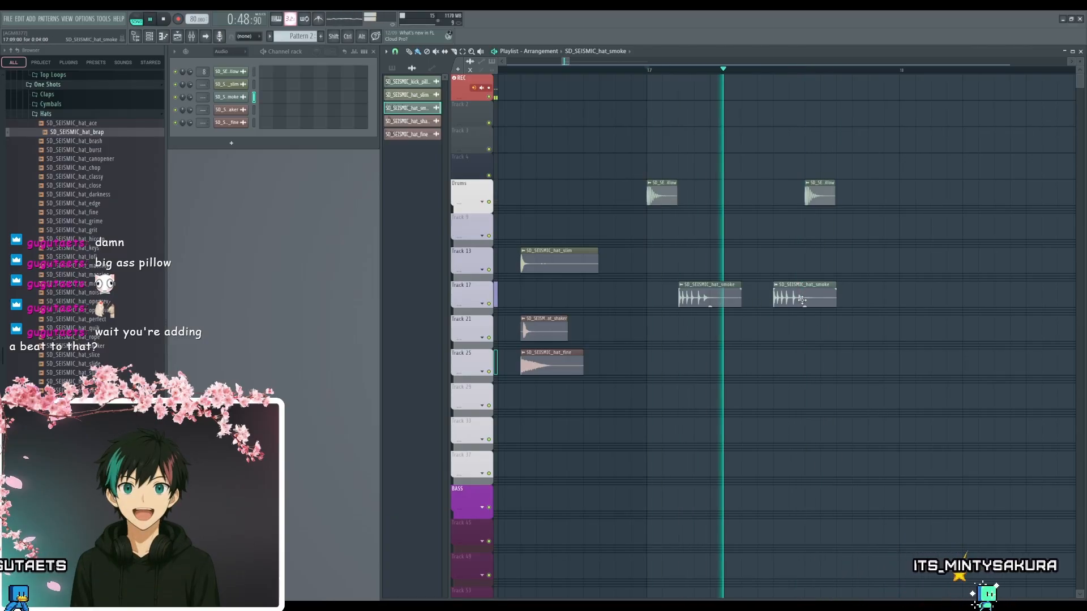
{"action": "left_click_drag", "start_coordinate": [803, 298], "coordinate": [866, 298]}
{"action": "left_click_drag", "start_coordinate": [794, 340], "coordinate": [756, 347]}
{"action": "key", "text": "space"}
{"action": "scroll", "coordinate": [756, 347], "scroll_direction": "down", "scroll_amount": 1}
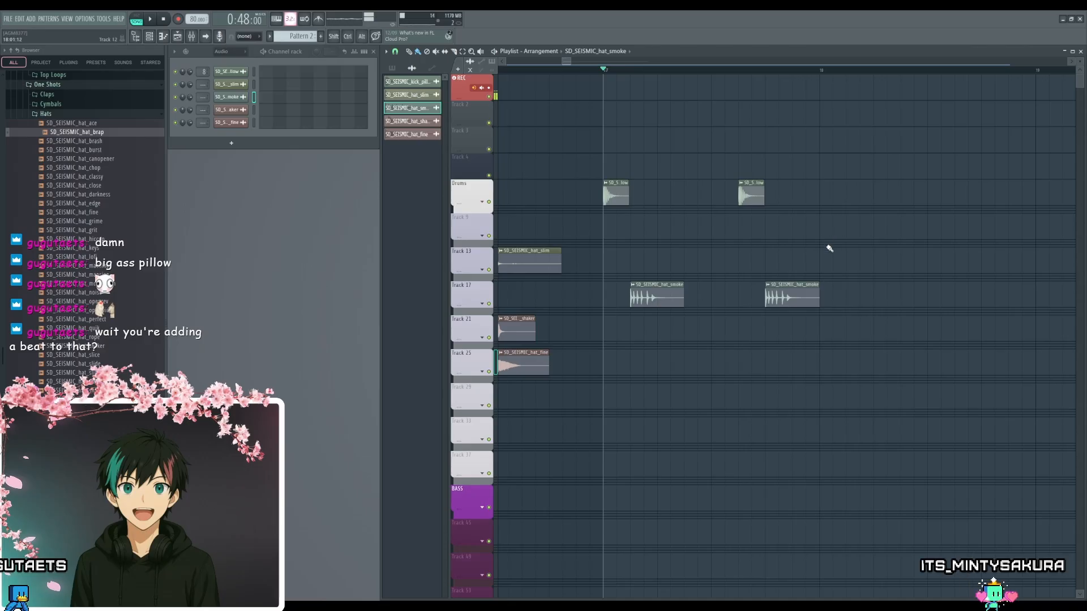
- Duplicate bar 17's kick and hat_smoke clips into bar 18 and play the two-bar beat
{"action": "left_click_drag", "start_coordinate": [836, 154], "coordinate": [618, 307]}
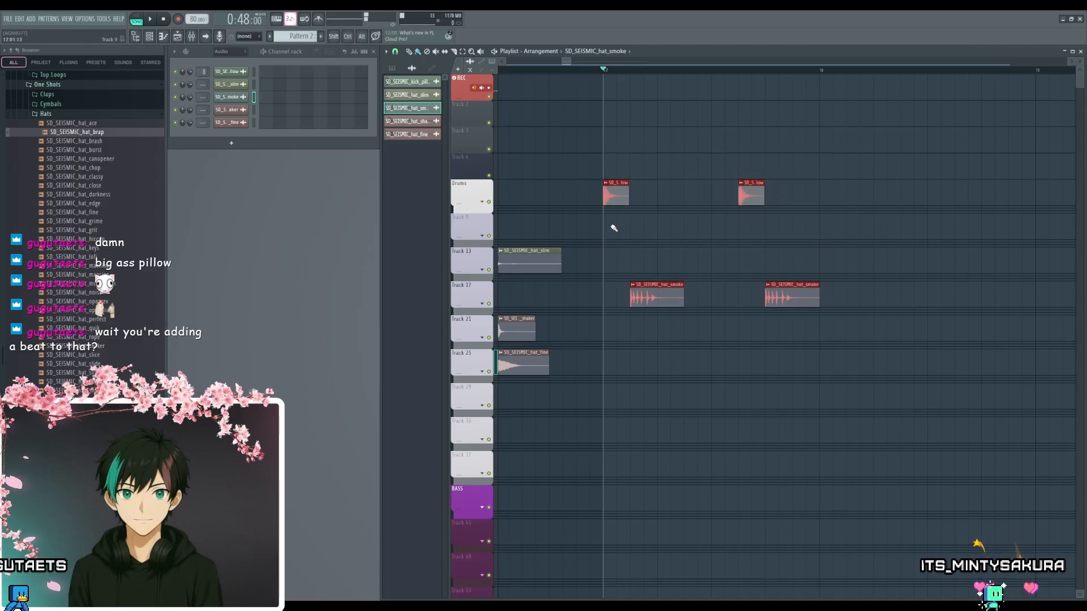
{"action": "left_click_drag", "start_coordinate": [614, 183], "coordinate": [830, 182]}
{"action": "key", "text": "space"}
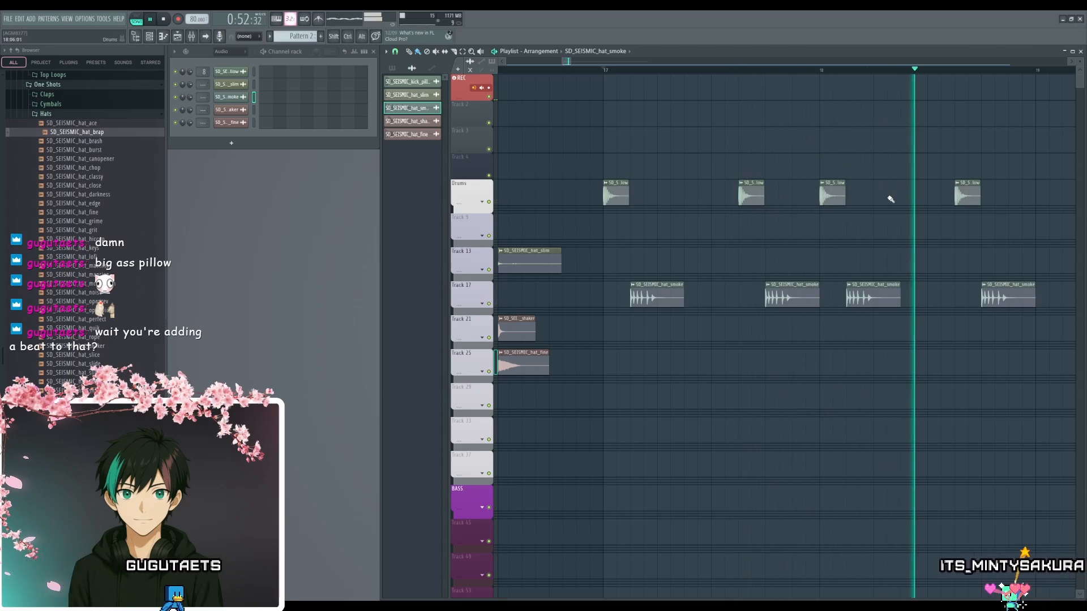
{"action": "key", "text": "space"}
- Move the hat_fine clip on Track 25 to step 7 of bar 17 and play it with the beat
{"action": "left_click_drag", "start_coordinate": [889, 212], "coordinate": [777, 279]}
{"action": "scroll", "coordinate": [809, 221], "scroll_direction": "down", "scroll_amount": 2}
{"action": "scroll", "coordinate": [758, 244], "scroll_direction": "down", "scroll_amount": 1}
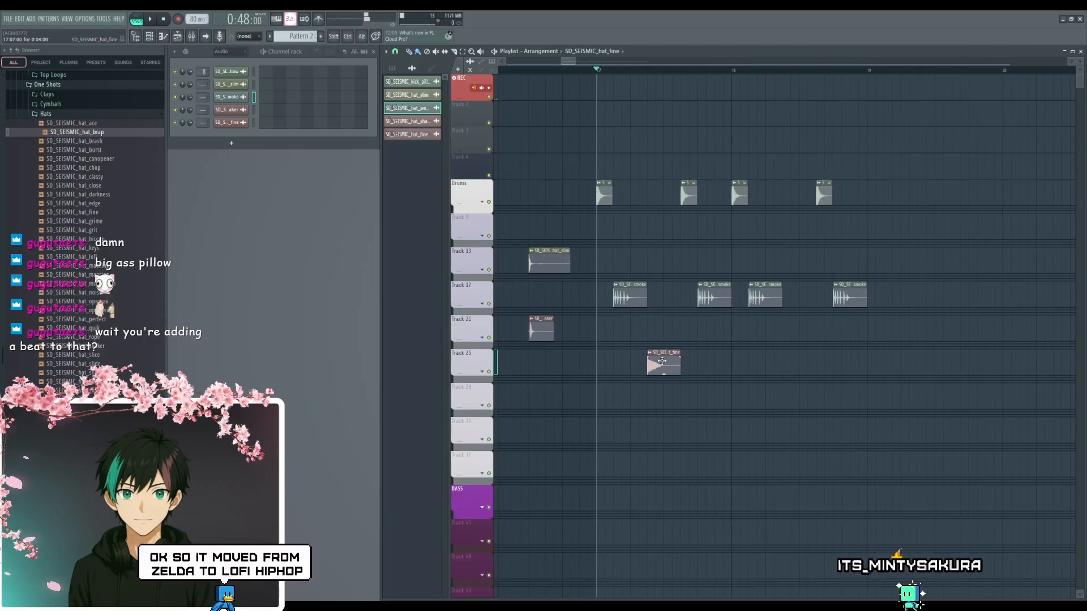
{"action": "left_click", "coordinate": [661, 361]}
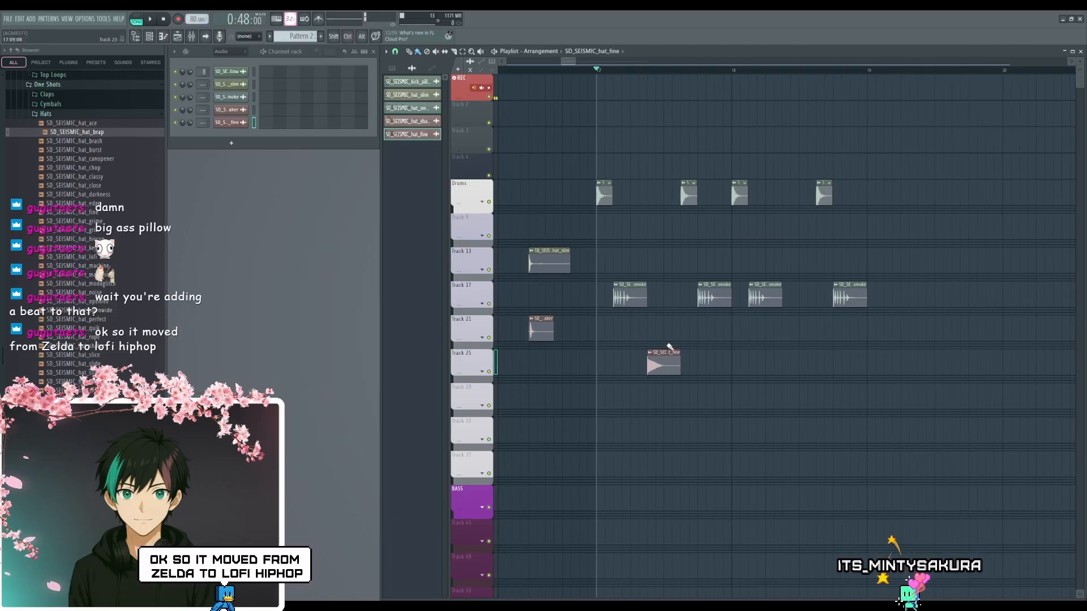
{"action": "key", "text": "space"}
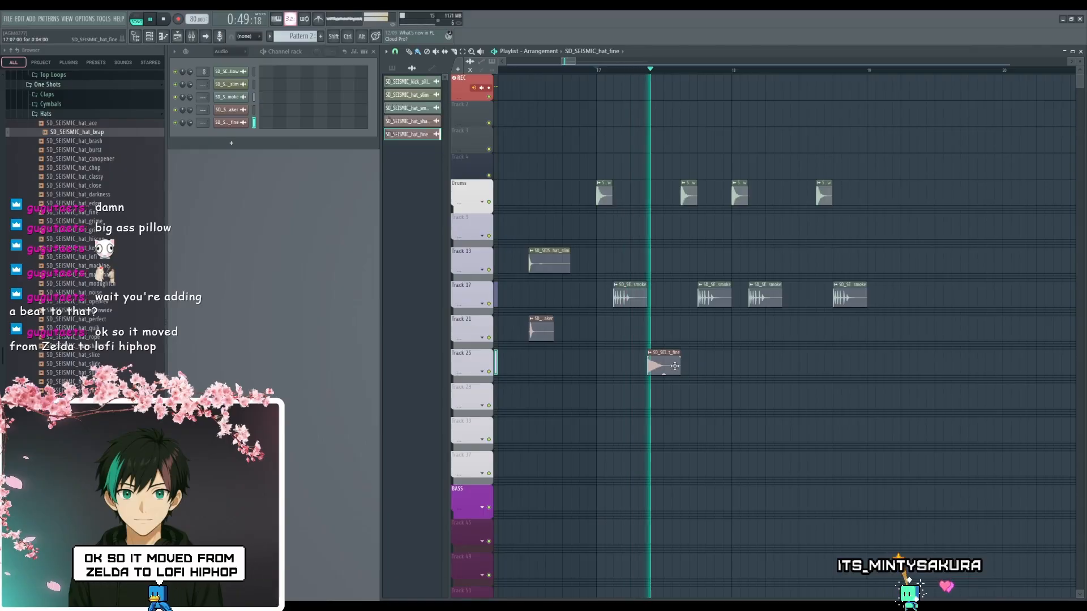
{"action": "key", "text": "space"}
- Route the hat_smoke sample to mixer track 10 and hat_fine to mixer track 11, and play the beat
{"action": "double_click", "coordinate": [675, 366]}
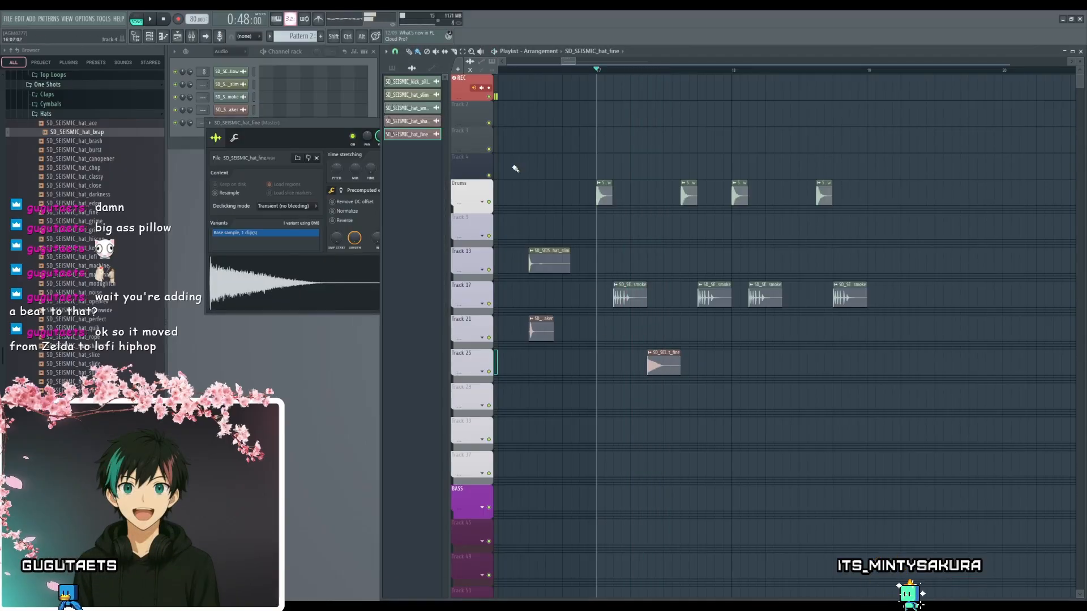
{"action": "double_click", "coordinate": [629, 298]}
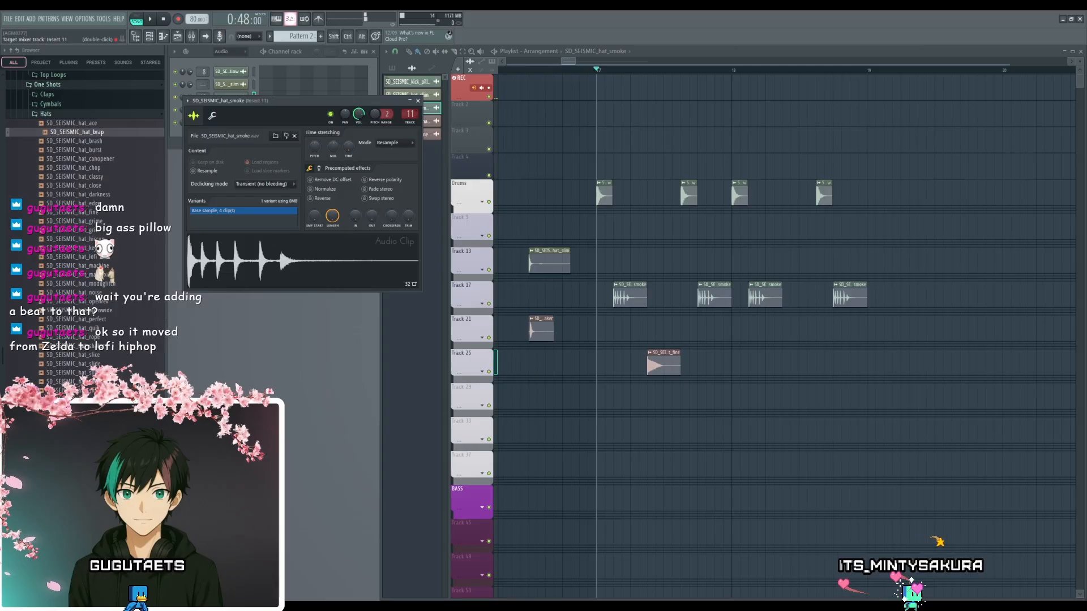
{"action": "left_click_drag", "start_coordinate": [410, 115], "coordinate": [410, 119]}
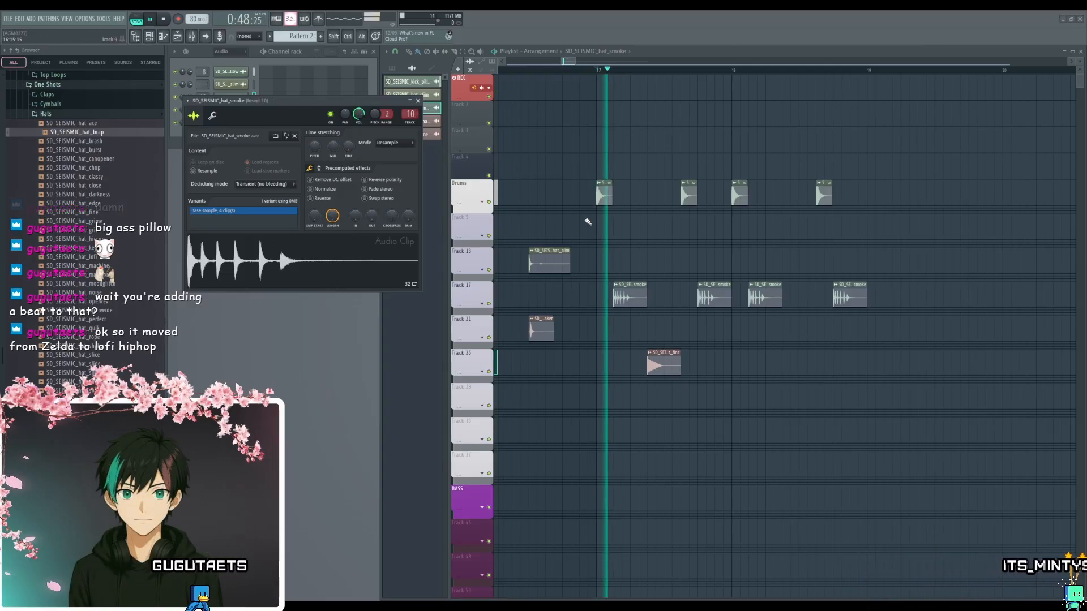
{"action": "double_click", "coordinate": [664, 363]}
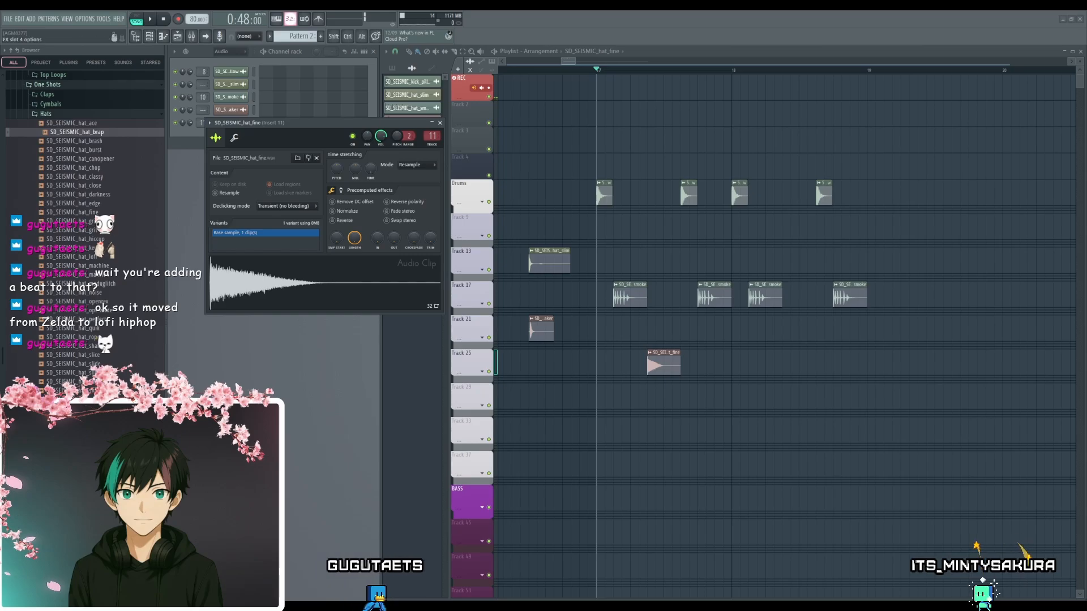
{"action": "key", "text": "space"}
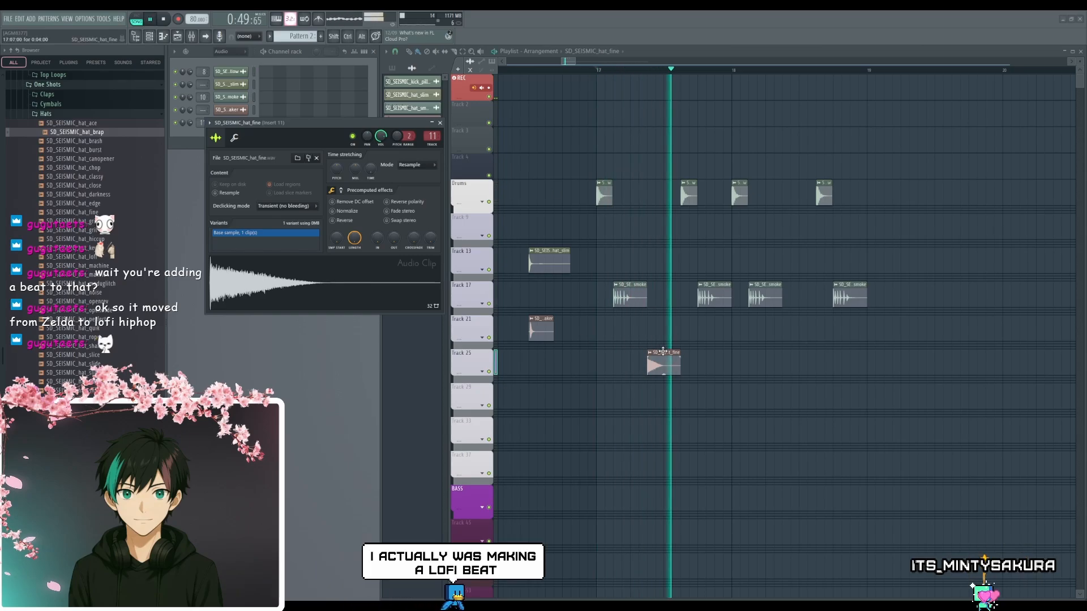
{"action": "key", "text": "space"}
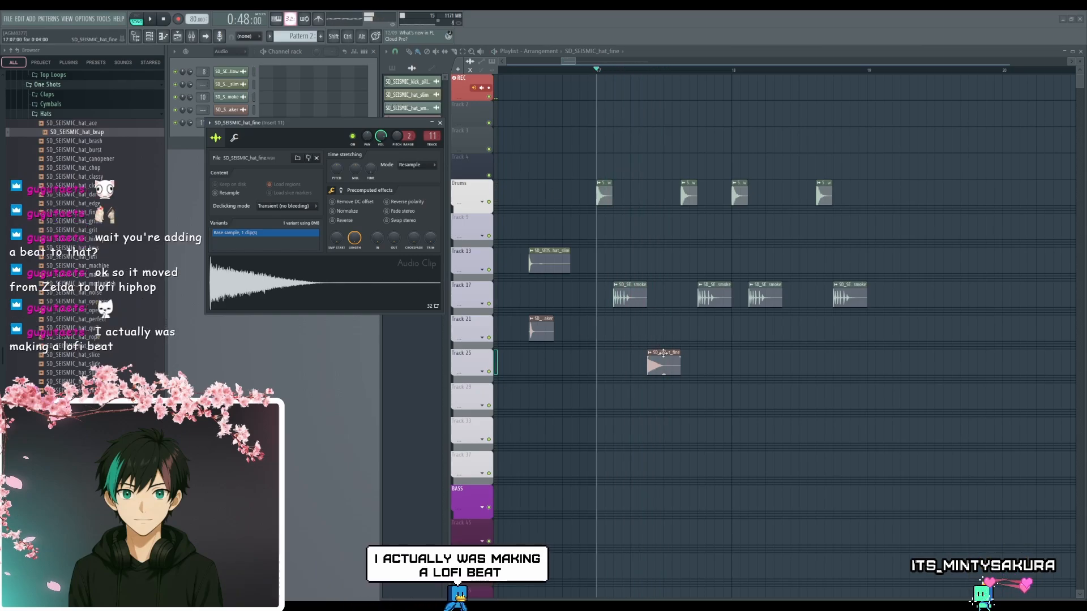
- Audition the hat_fine clip on Track 25 at step 9 of bar 17, and place it at step 15, shortened to two steps
{"action": "left_click_drag", "start_coordinate": [663, 352], "coordinate": [683, 350]}
{"action": "scroll", "coordinate": [648, 306], "scroll_direction": "up", "scroll_amount": 4}
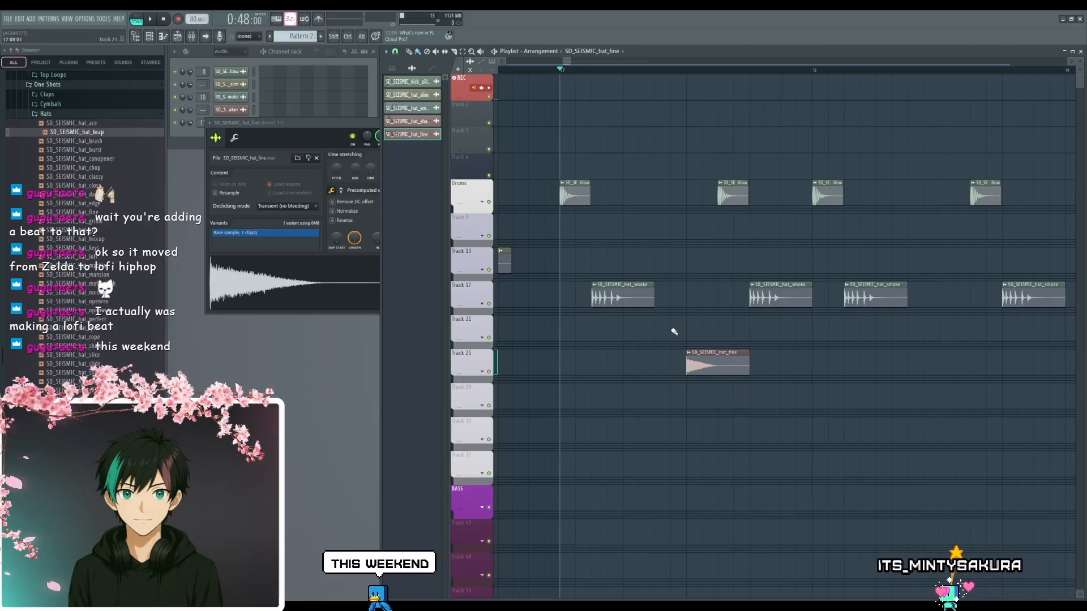
{"action": "key", "text": "space"}
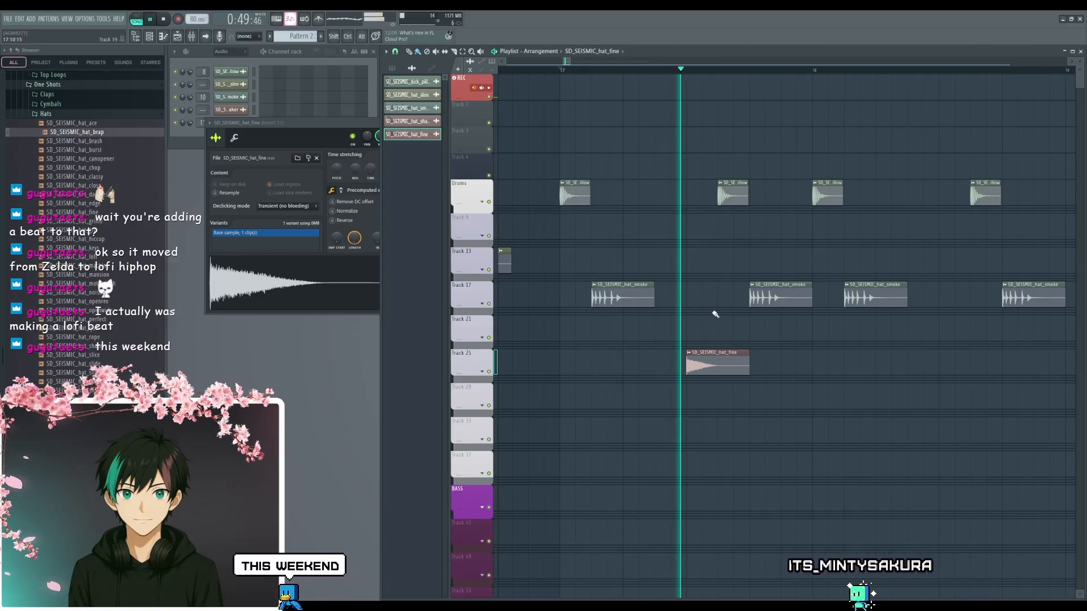
{"action": "key", "text": "space"}
{"action": "left_click_drag", "start_coordinate": [717, 358], "coordinate": [823, 354]}
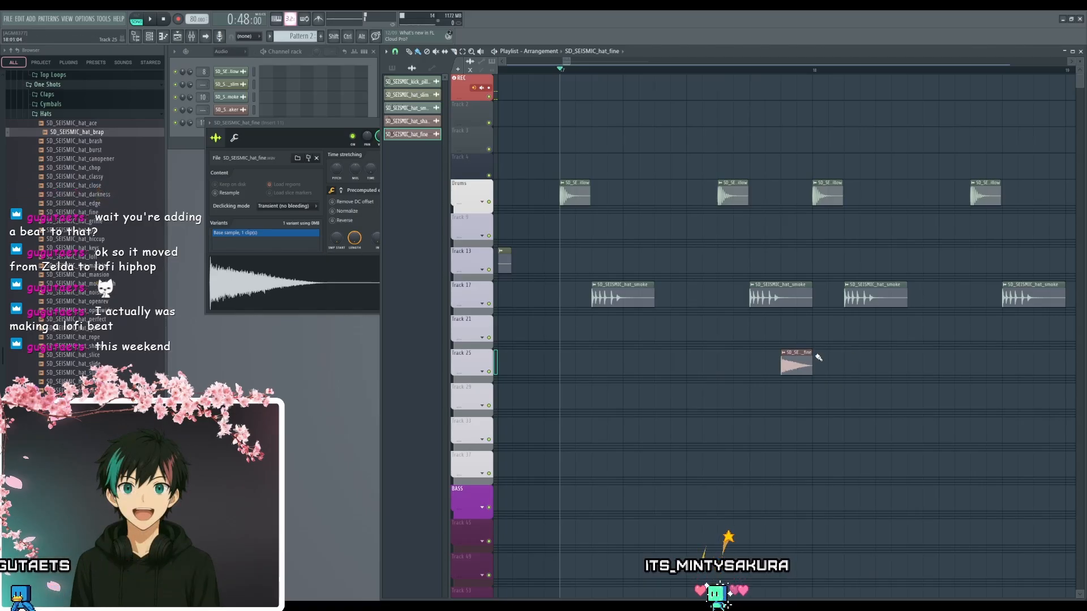
- Normalize the hat_fine sample, set its channel volume to about -10.0 dB and play the beat
{"action": "left_click", "coordinate": [364, 219]}
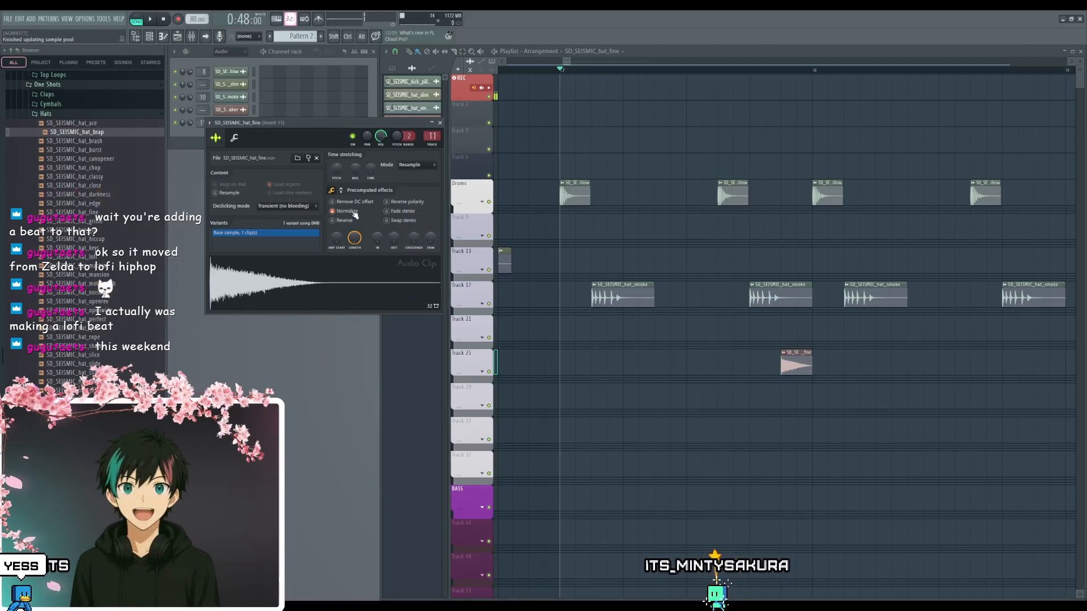
{"action": "left_click_drag", "start_coordinate": [381, 141], "coordinate": [381, 143]}
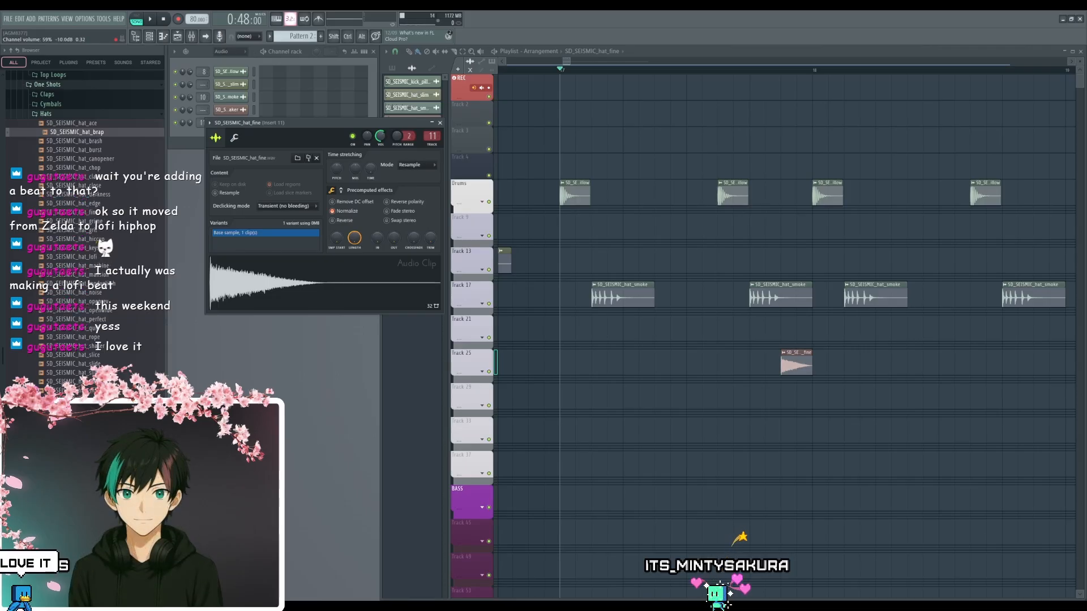
{"action": "key", "text": "space"}
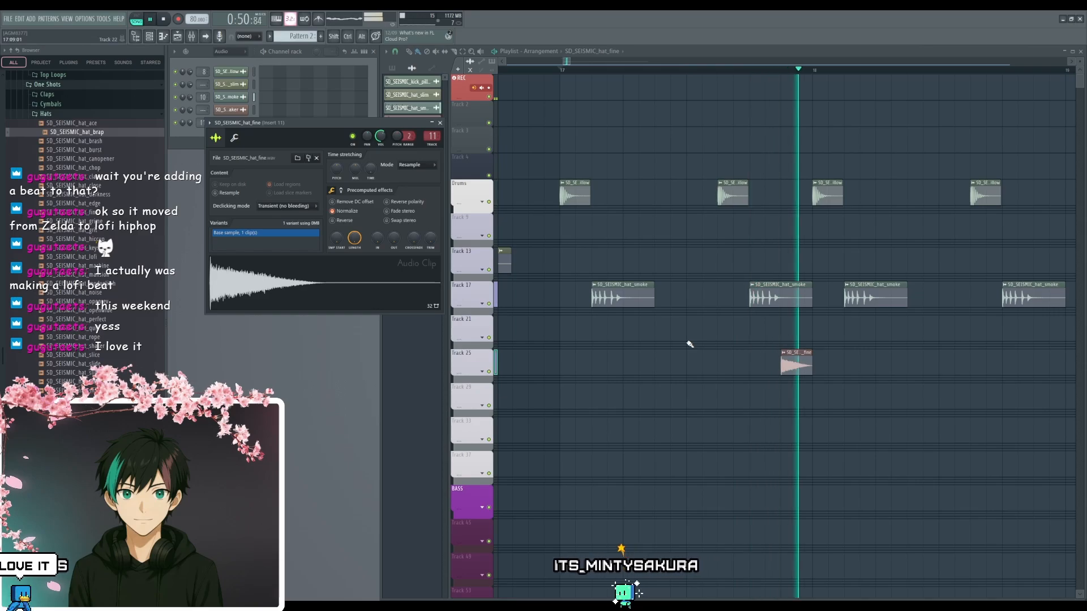
{"action": "key", "text": "space"}
- Try nudging the hat_fine clip on Track 25 off the grid, slightly ahead of step 15 in bar 17
{"action": "scroll", "coordinate": [793, 374], "scroll_direction": "up", "scroll_amount": 2}
{"action": "scroll", "coordinate": [807, 387], "scroll_direction": "up", "scroll_amount": 4}
{"action": "scroll", "coordinate": [699, 422], "scroll_direction": "down", "scroll_amount": 2}
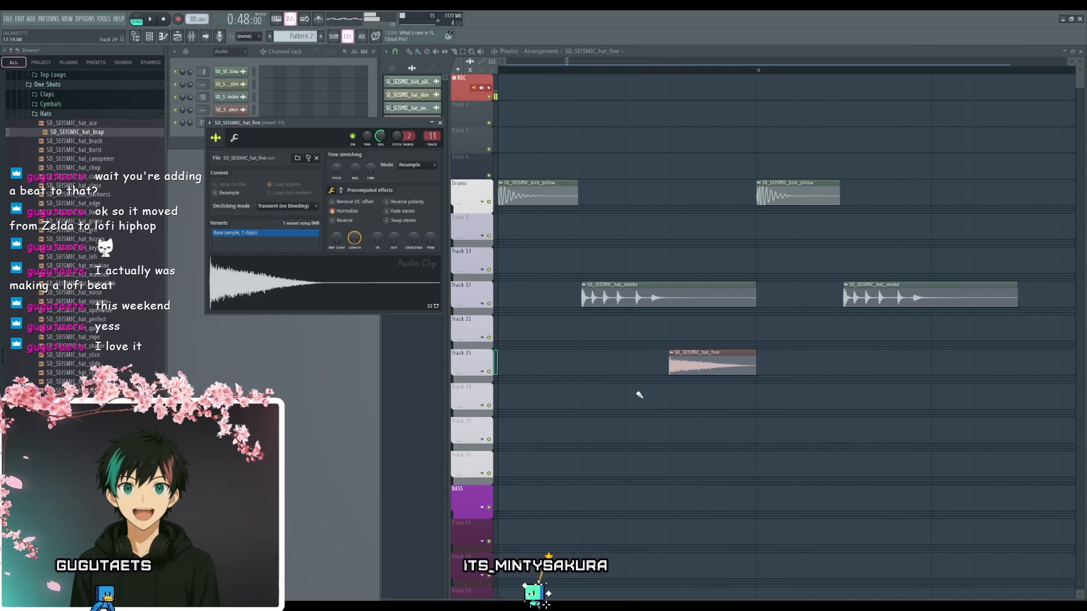
{"action": "scroll", "coordinate": [670, 390], "scroll_direction": "up", "scroll_amount": 2}
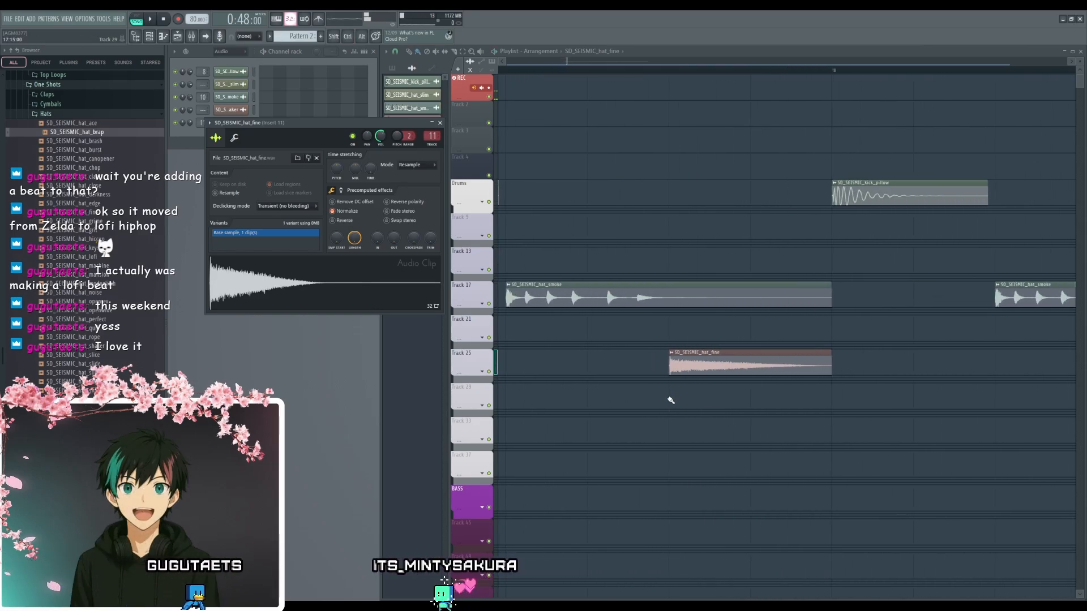
{"action": "scroll", "coordinate": [671, 400], "scroll_direction": "up", "scroll_amount": 3}
{"action": "scroll", "coordinate": [663, 391], "scroll_direction": "down", "scroll_amount": 2}
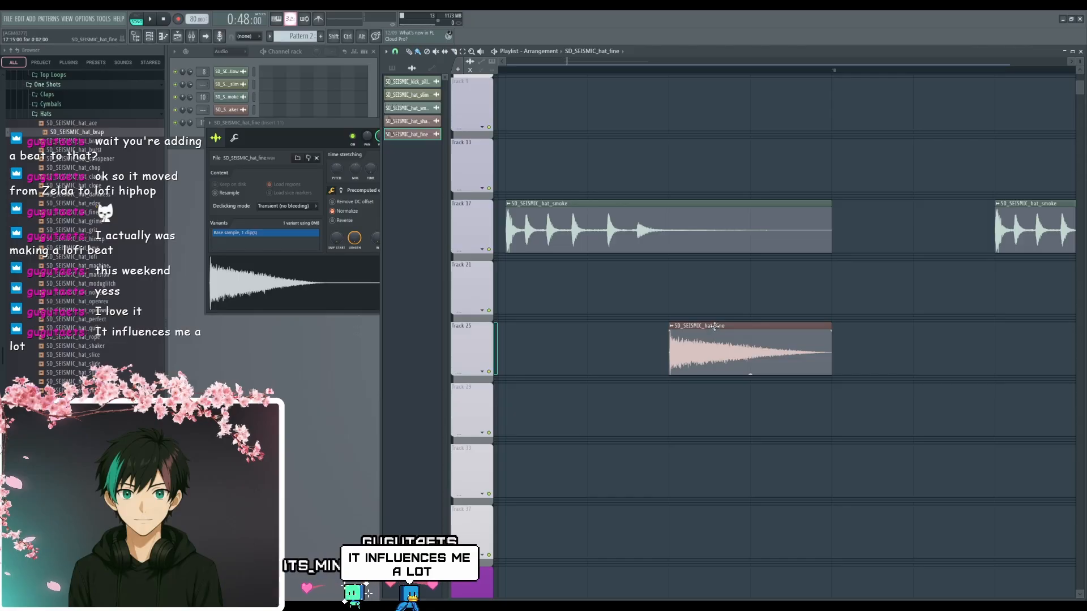
{"action": "left_click_drag", "start_coordinate": [714, 326], "coordinate": [712, 326]}
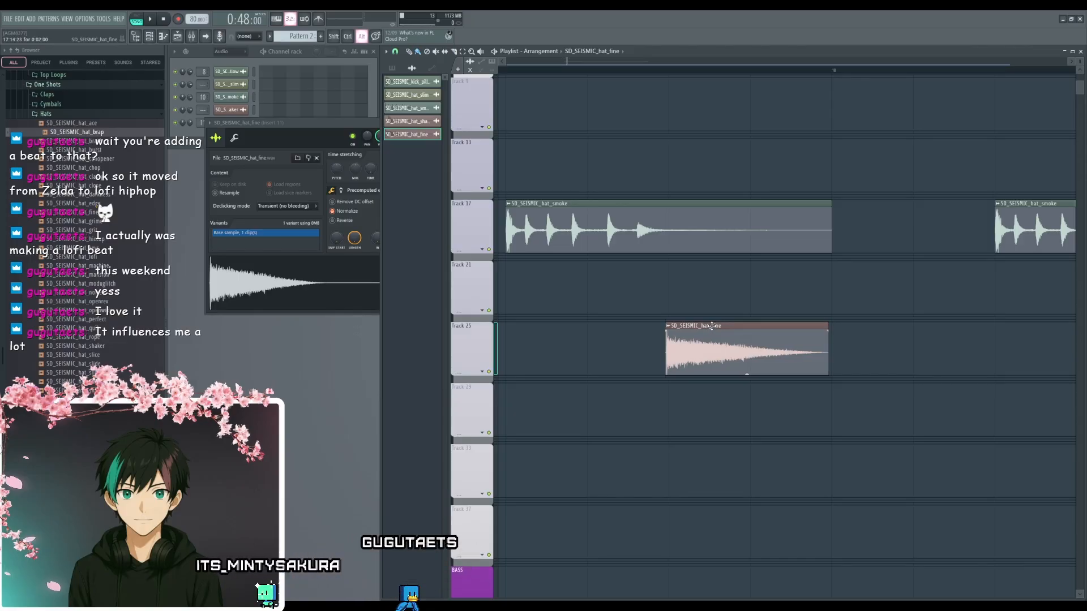
{"action": "scroll", "coordinate": [625, 395], "scroll_direction": "down", "scroll_amount": 3, "text": "ctrl"}
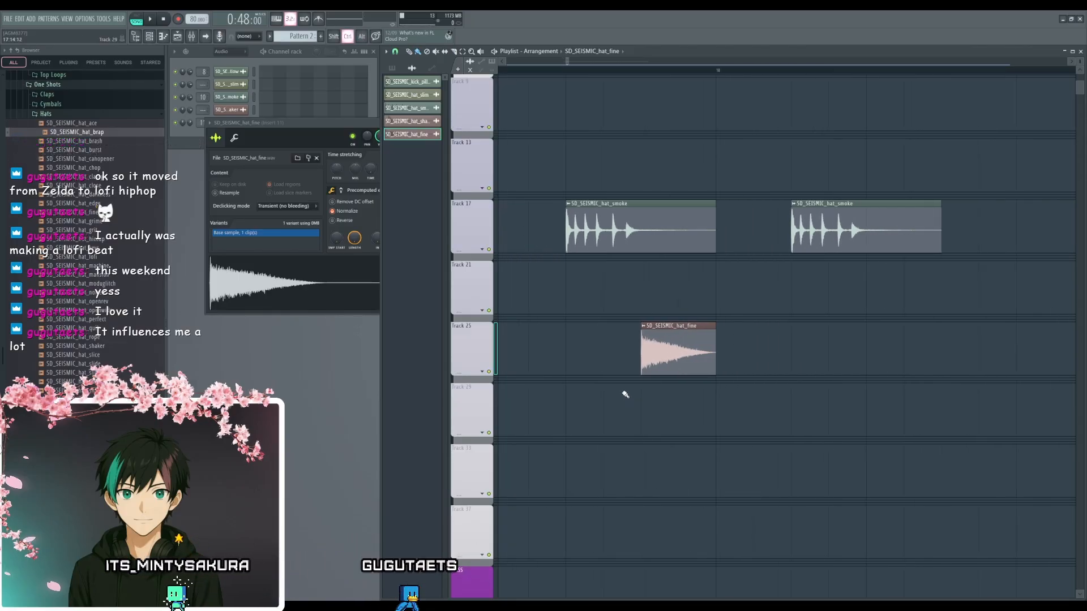
{"action": "scroll", "coordinate": [621, 388], "scroll_direction": "down", "scroll_amount": 4, "text": "alt"}
{"action": "scroll", "coordinate": [621, 388], "scroll_direction": "up", "scroll_amount": 3, "text": "alt"}
- Reverse the hat_fine sample in its sample settings
{"action": "left_click_drag", "start_coordinate": [634, 369], "coordinate": [713, 504]}
{"action": "scroll", "coordinate": [650, 455], "scroll_direction": "down", "scroll_amount": 5, "text": "ctrl"}
{"action": "left_click_drag", "start_coordinate": [628, 428], "coordinate": [684, 410]}
{"action": "left_click", "coordinate": [327, 134]}
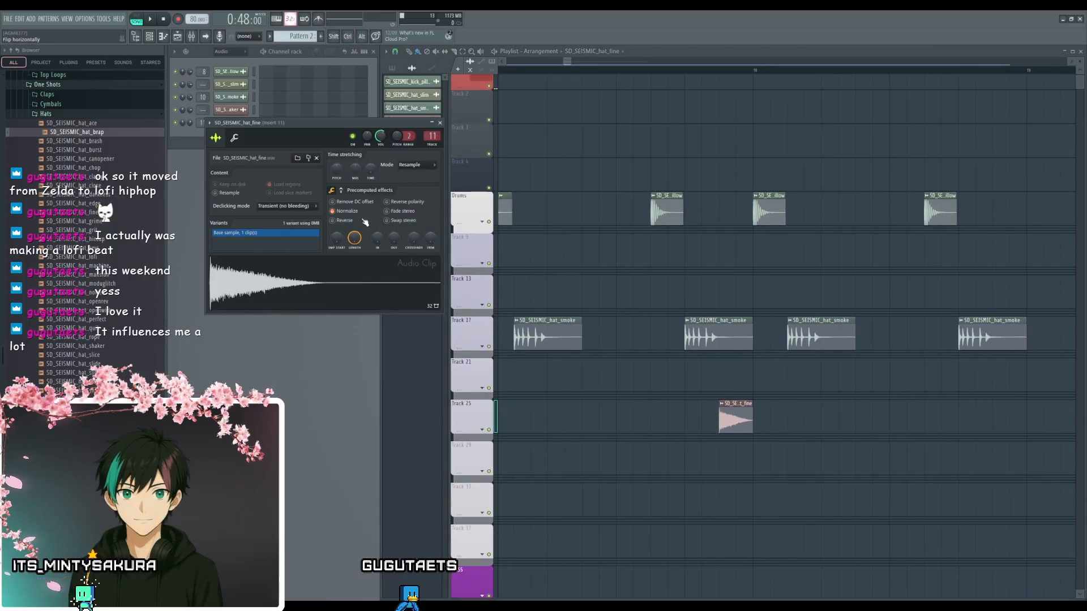
{"action": "left_click", "coordinate": [351, 220]}
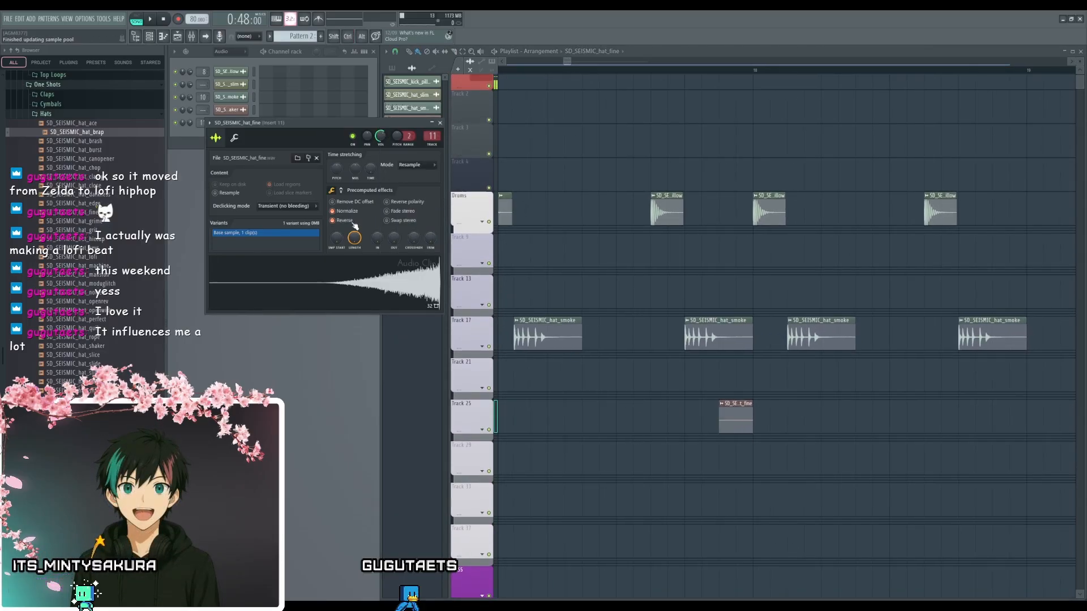
- Make the reversed hat_fine clip four steps long from step 13 of bar 17, play it and close the sample settings
{"action": "left_click", "coordinate": [720, 405]}
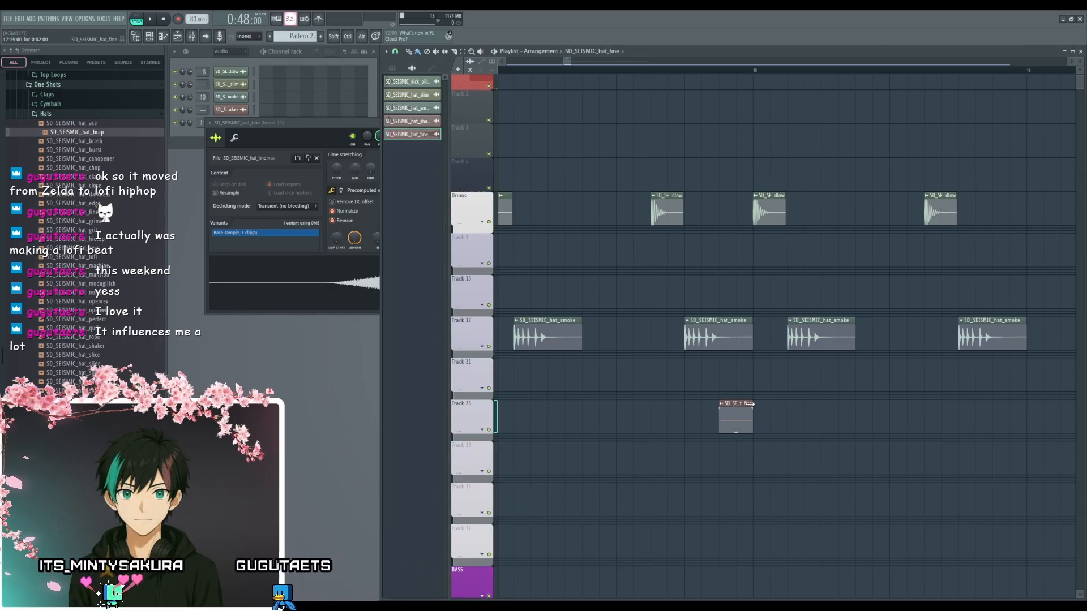
{"action": "mouse_move", "coordinate": [750, 404]}
{"action": "left_mouse_down"}
{"action": "mouse_move", "coordinate": [854, 404]}
{"action": "mouse_move", "coordinate": [732, 397]}
{"action": "left_mouse_up"}
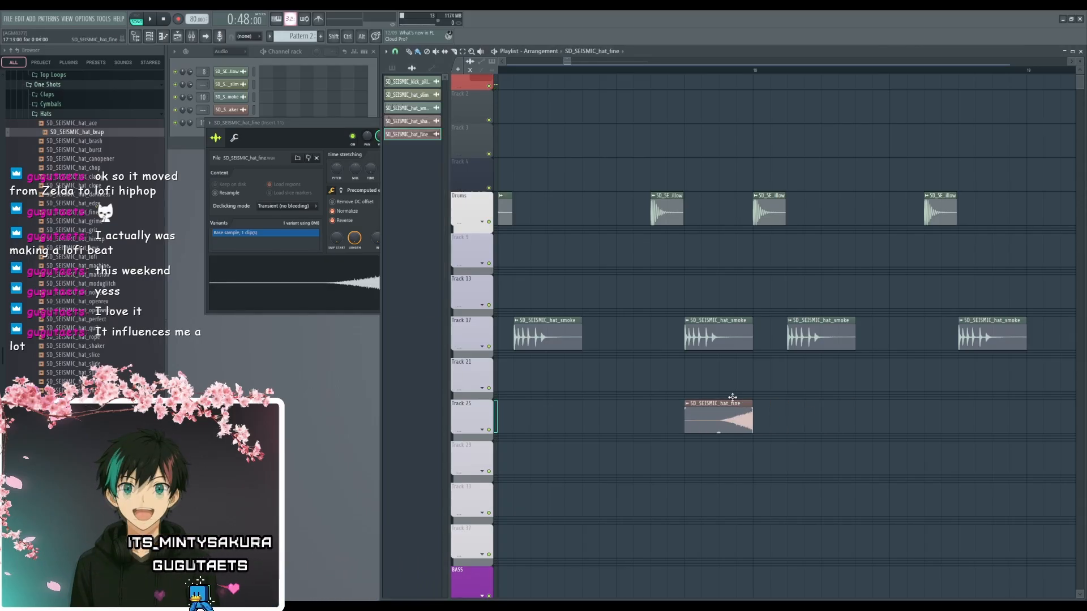
{"action": "key", "text": "space"}
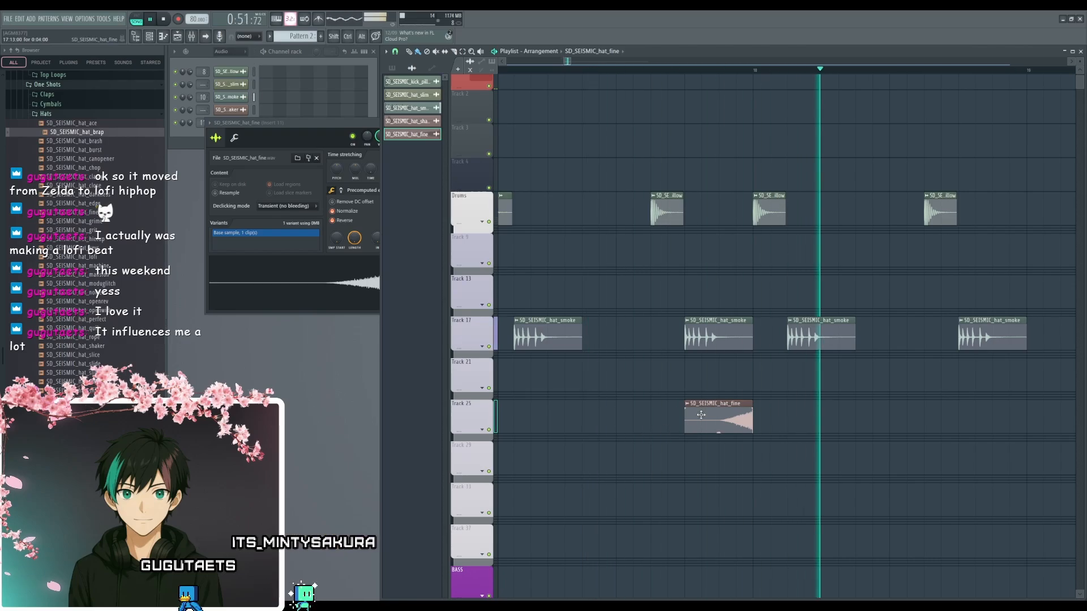
{"action": "left_click_drag", "start_coordinate": [379, 128], "coordinate": [444, 129]}
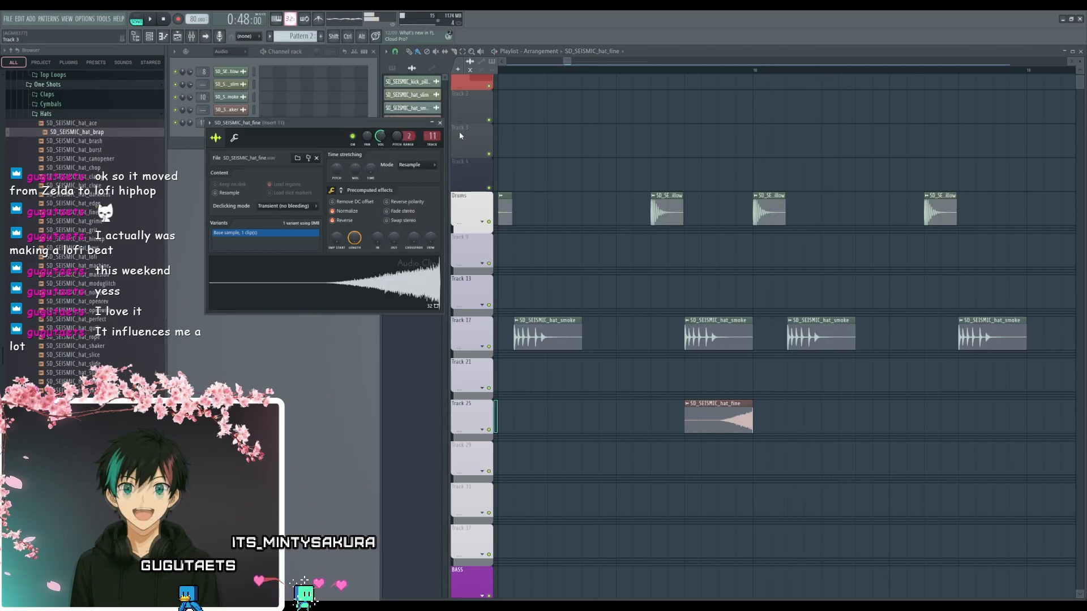
{"action": "left_click", "coordinate": [440, 123]}
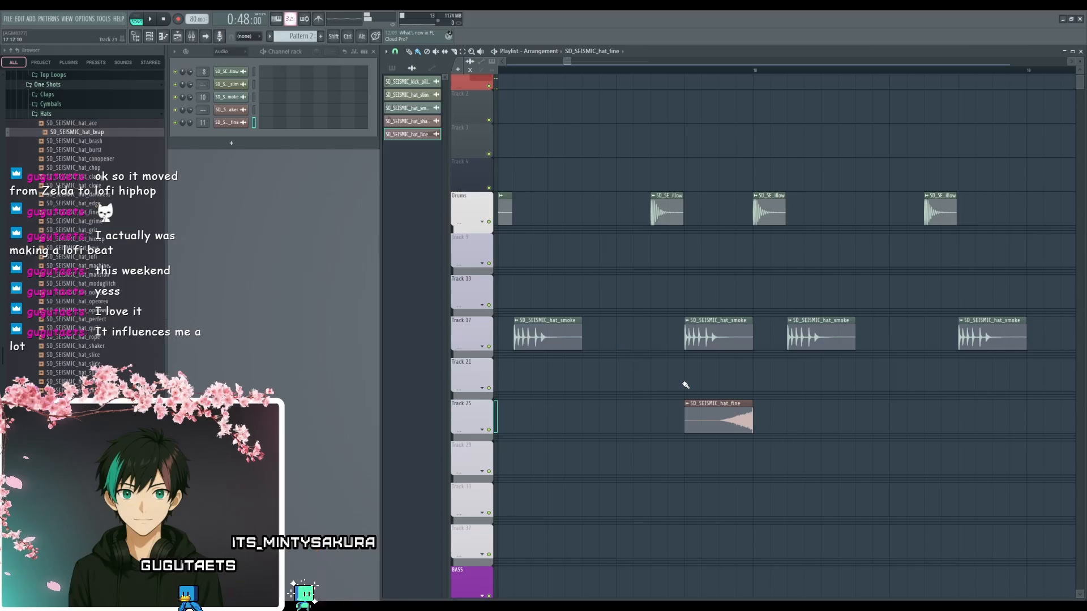
- Reopen the hat_fine sample settings, play the beat with the reversed hat and close the settings
{"action": "scroll", "coordinate": [655, 388], "scroll_direction": "down", "scroll_amount": 3, "text": "ctrl"}
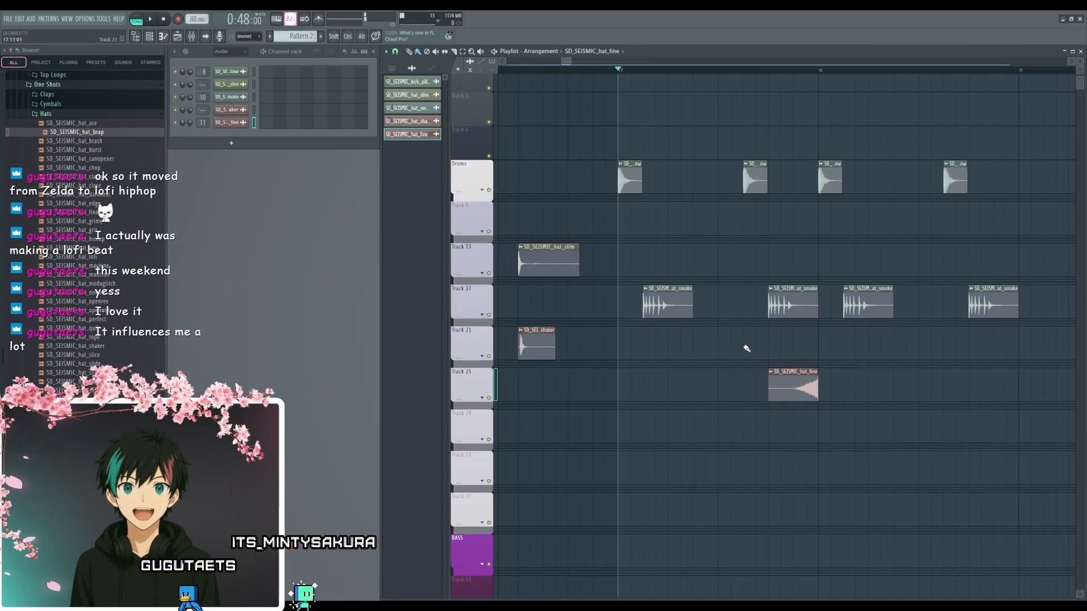
{"action": "scroll", "coordinate": [747, 349], "scroll_direction": "down", "scroll_amount": 2, "text": "alt"}
{"action": "left_click_drag", "start_coordinate": [735, 348], "coordinate": [703, 375]}
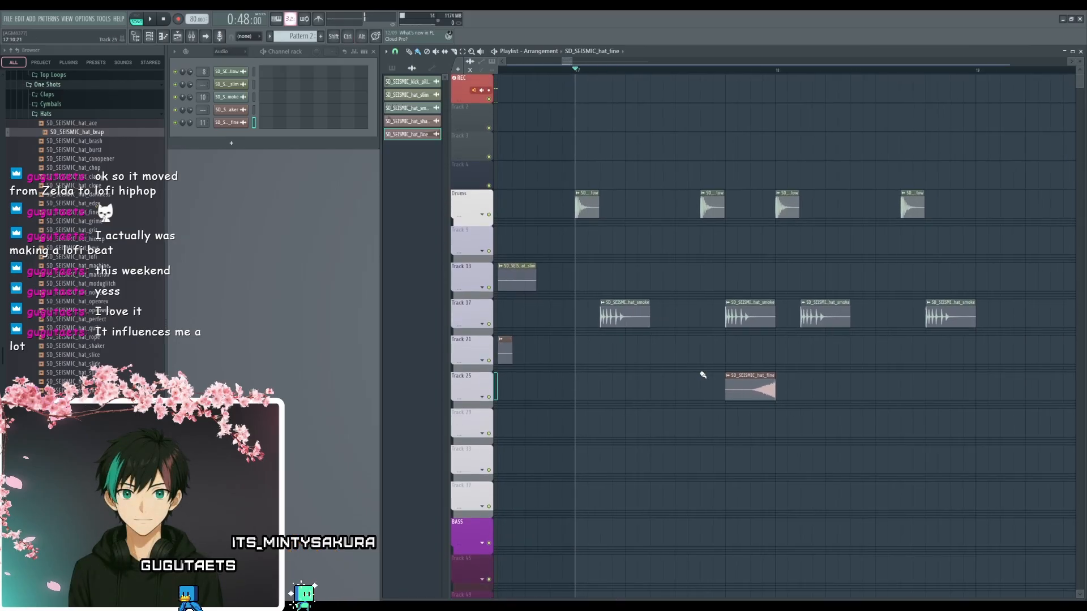
{"action": "double_click", "coordinate": [750, 374]}
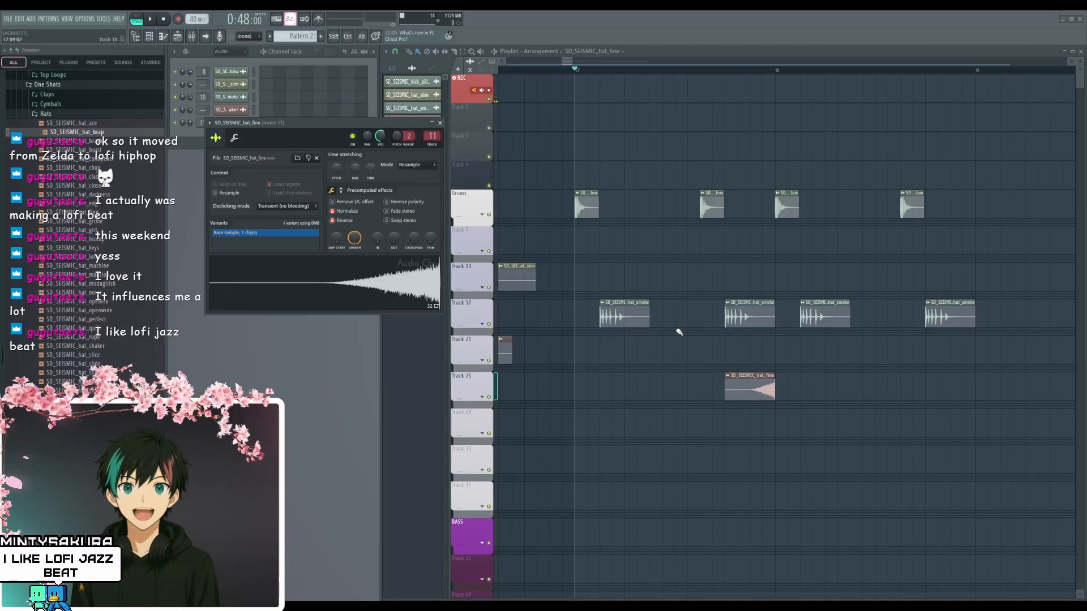
{"action": "key", "text": "space"}
{"action": "left_click", "coordinate": [440, 123]}
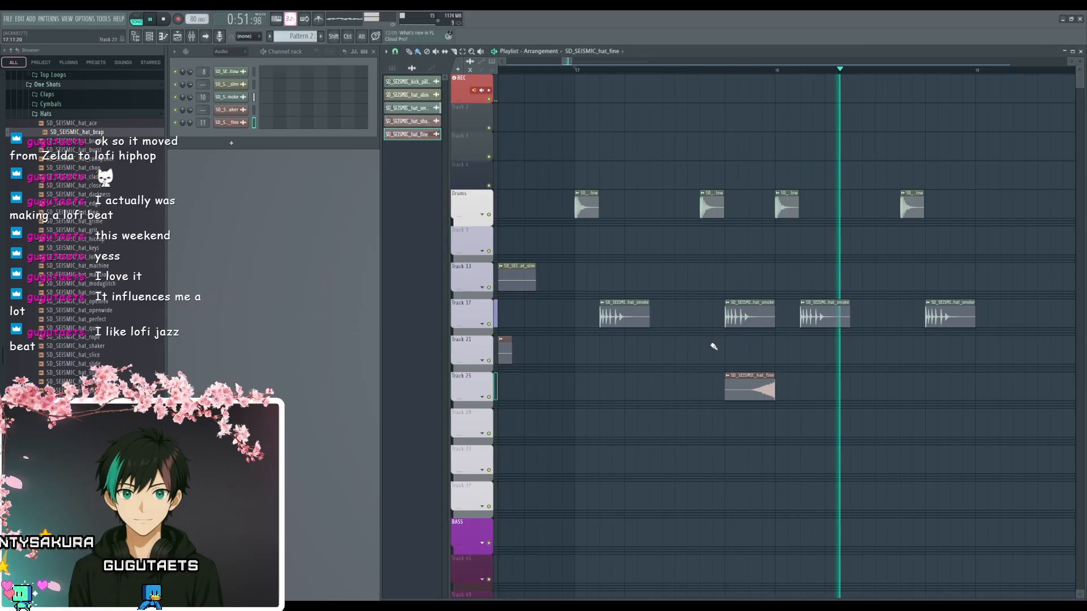
{"action": "key", "text": "space"}
- Place hat_shaker clips on Track 21 at steps 2, 6 and 10 of bar 17 and play the beat
{"action": "scroll", "coordinate": [753, 330], "scroll_direction": "down", "scroll_amount": 1}
{"action": "left_click_drag", "start_coordinate": [602, 329], "coordinate": [714, 325]}
{"action": "key", "text": "space"}
{"action": "key", "text": "space"}
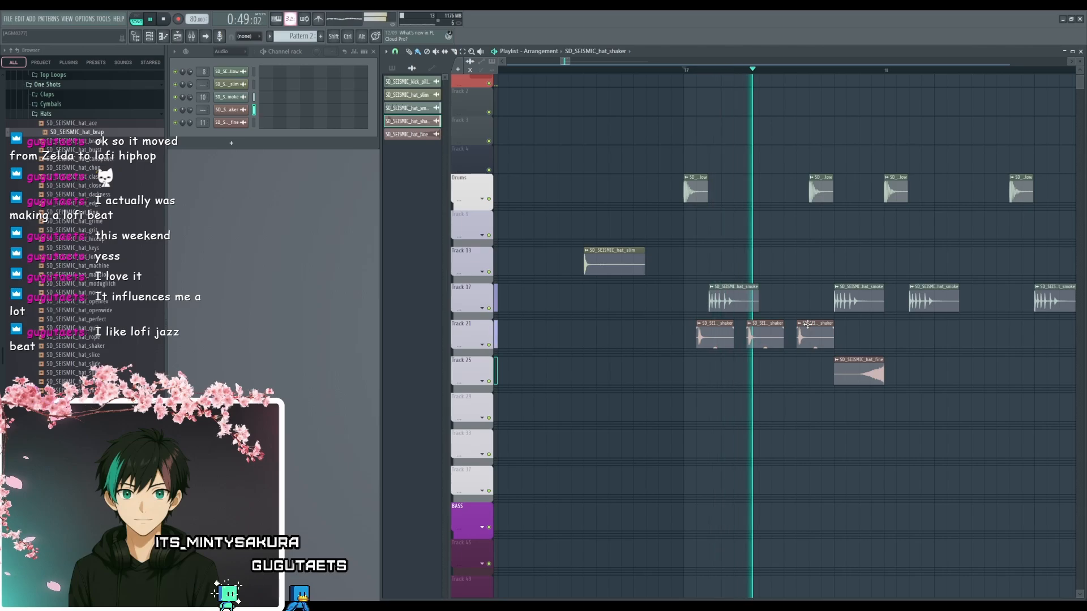
- Delete the first hat_shaker clip on Track 21, shift the remaining two to steps 7 and 11 of bar 17 and play the beat
{"action": "key", "text": "space"}
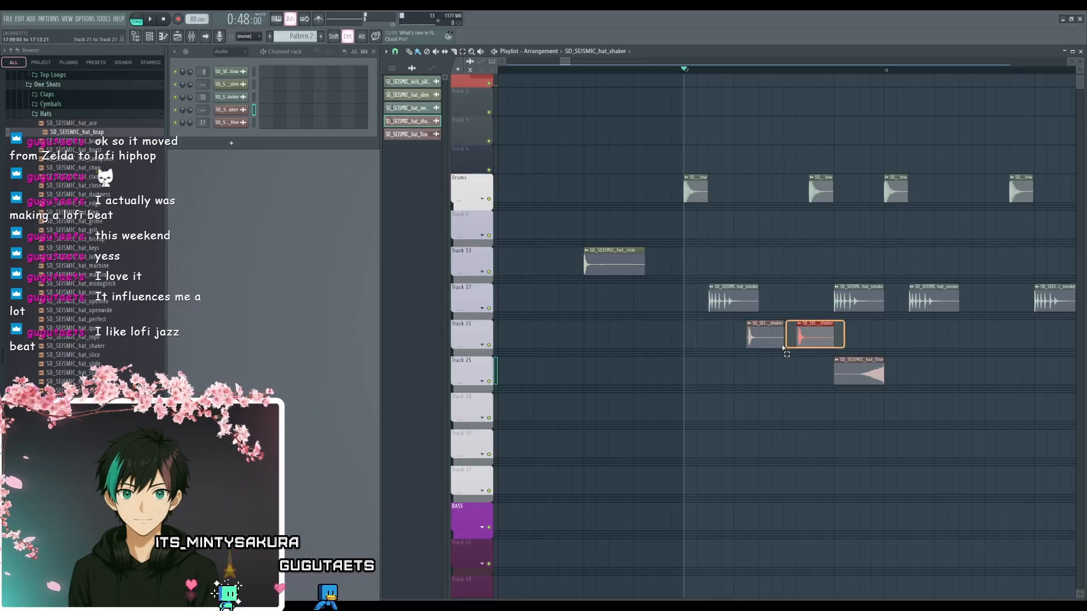
{"action": "key", "text": "space"}
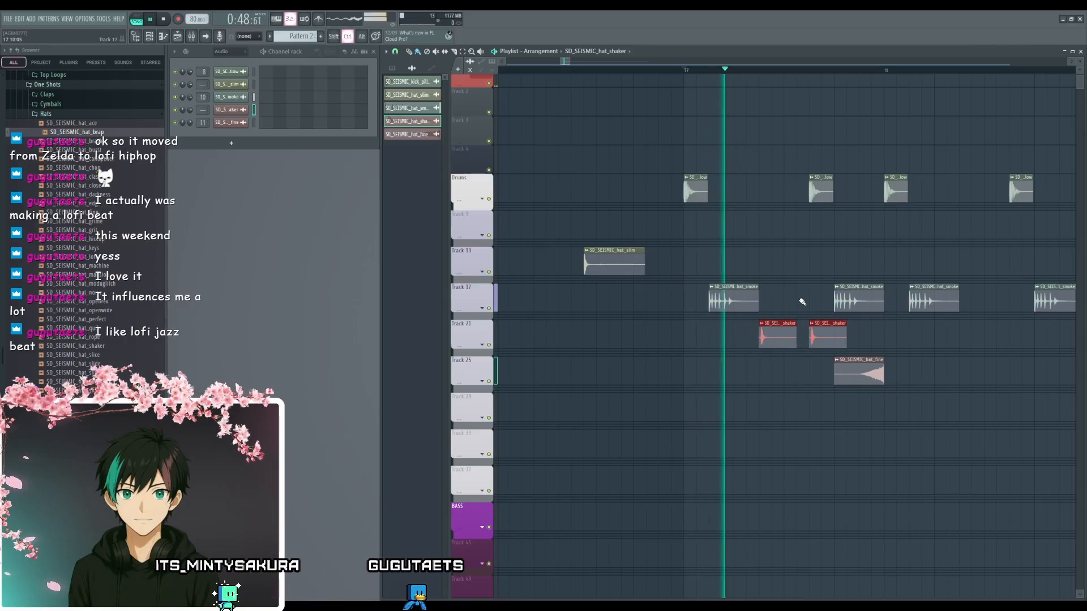
{"action": "scroll", "coordinate": [793, 294], "scroll_direction": "up", "scroll_amount": 2}
{"action": "scroll", "coordinate": [750, 299], "scroll_direction": "up", "scroll_amount": 2}
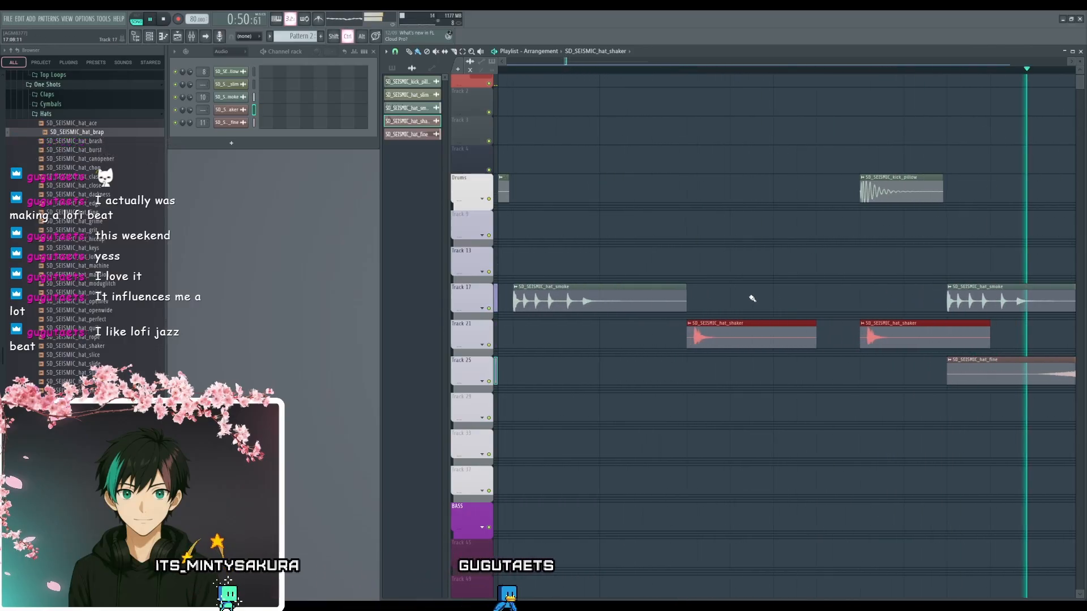
- Nudge both hat_shaker clips slightly earlier off the grid so their hits land on the step lines, and play the beat
{"action": "key", "text": "space"}
{"action": "left_click_drag", "start_coordinate": [696, 342], "coordinate": [687, 329]}
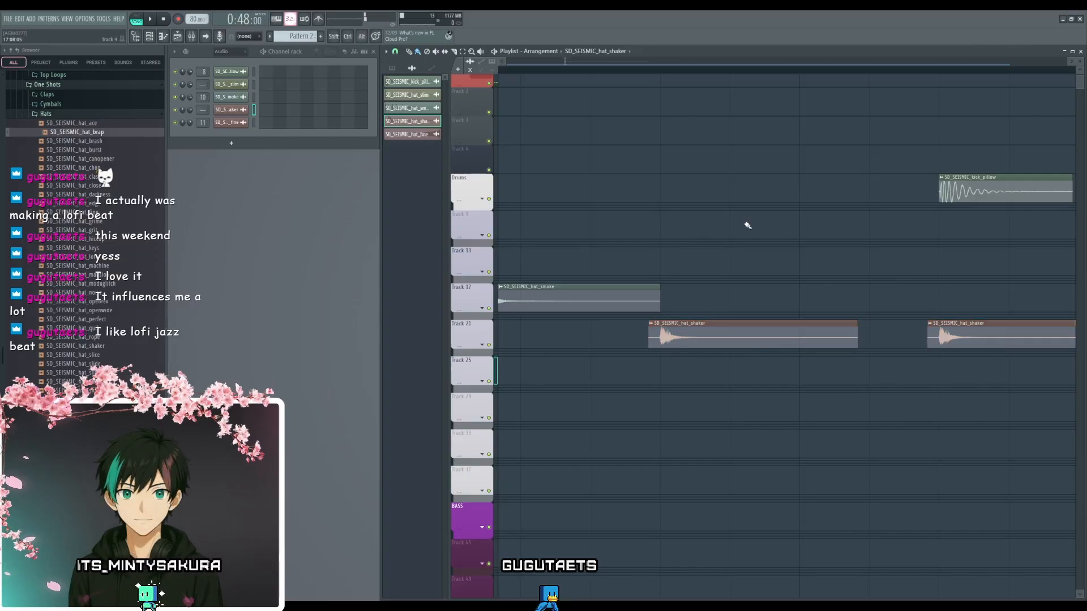
{"action": "key", "text": "space"}
{"action": "scroll", "coordinate": [650, 233], "scroll_direction": "down", "scroll_amount": 3}
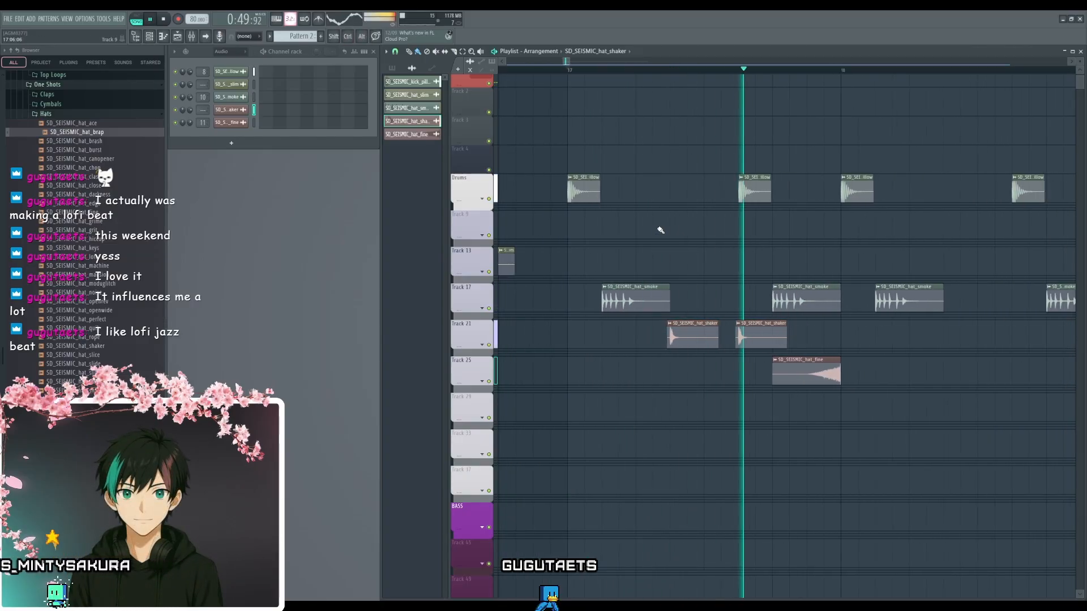
- Delete the hat_shaker clip near step 11 and move the hat_slim clip to Track 29 at step 7 of bar 17
{"action": "key", "text": "space"}
{"action": "right_click", "coordinate": [756, 342]}
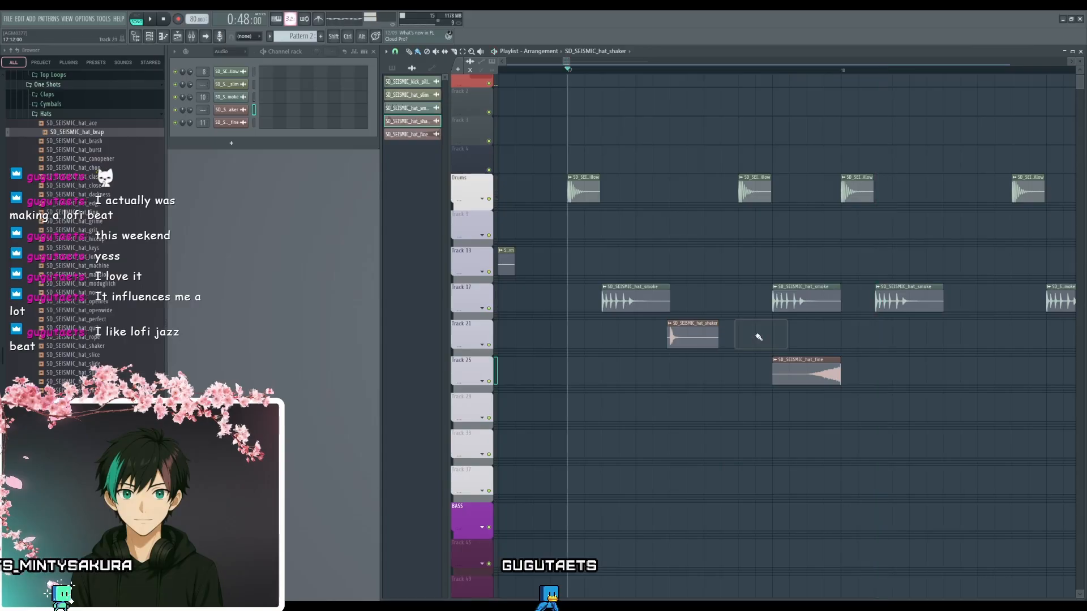
{"action": "scroll", "coordinate": [553, 323], "scroll_direction": "down", "scroll_amount": 2}
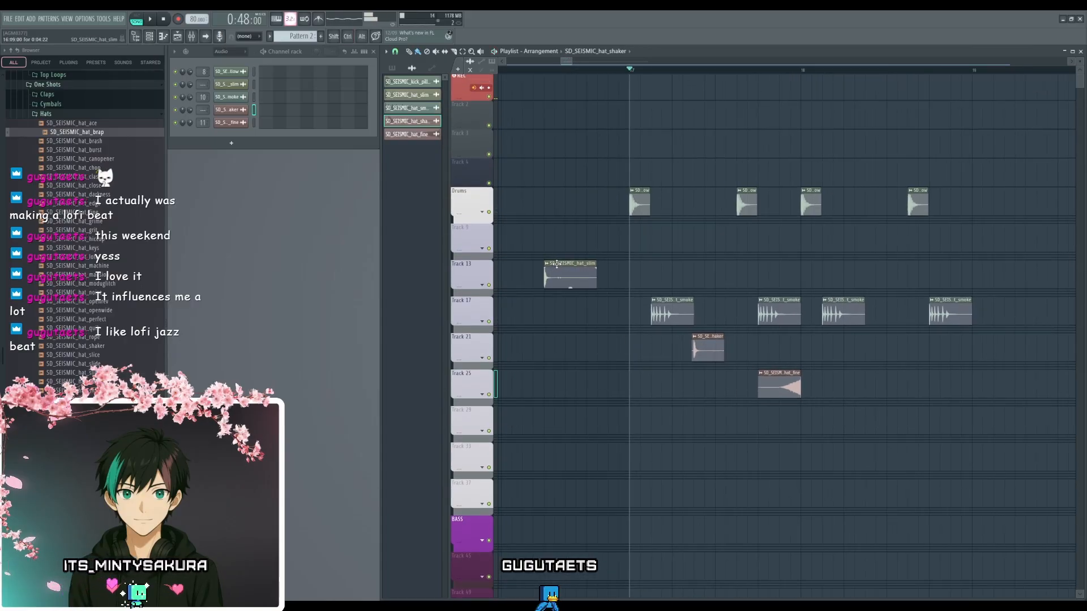
{"action": "scroll", "coordinate": [736, 391], "scroll_direction": "up", "scroll_amount": 4}
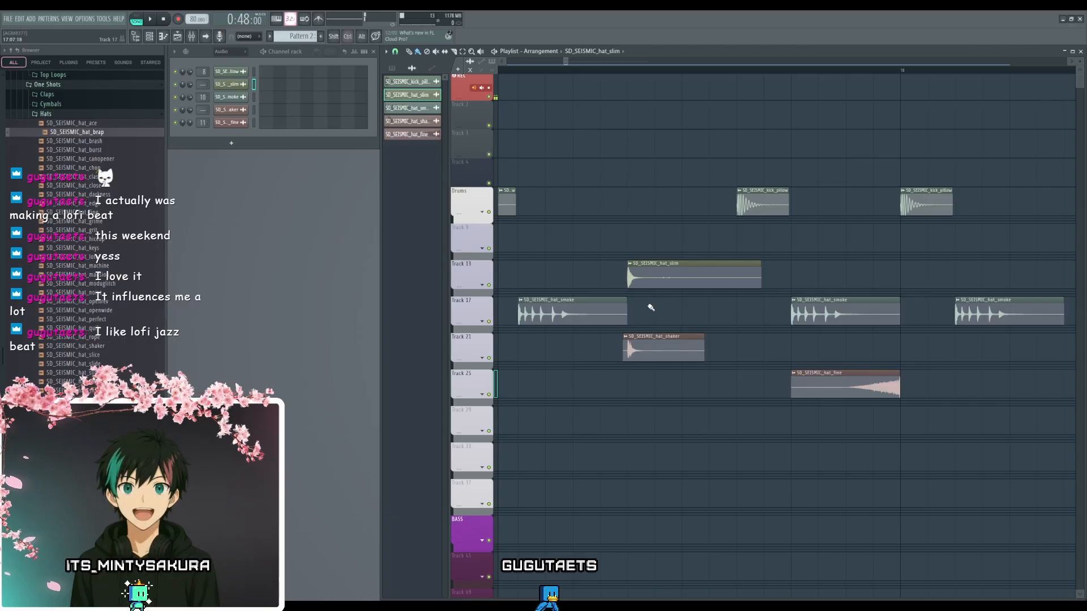
{"action": "scroll", "coordinate": [651, 307], "scroll_direction": "up", "scroll_amount": 3}
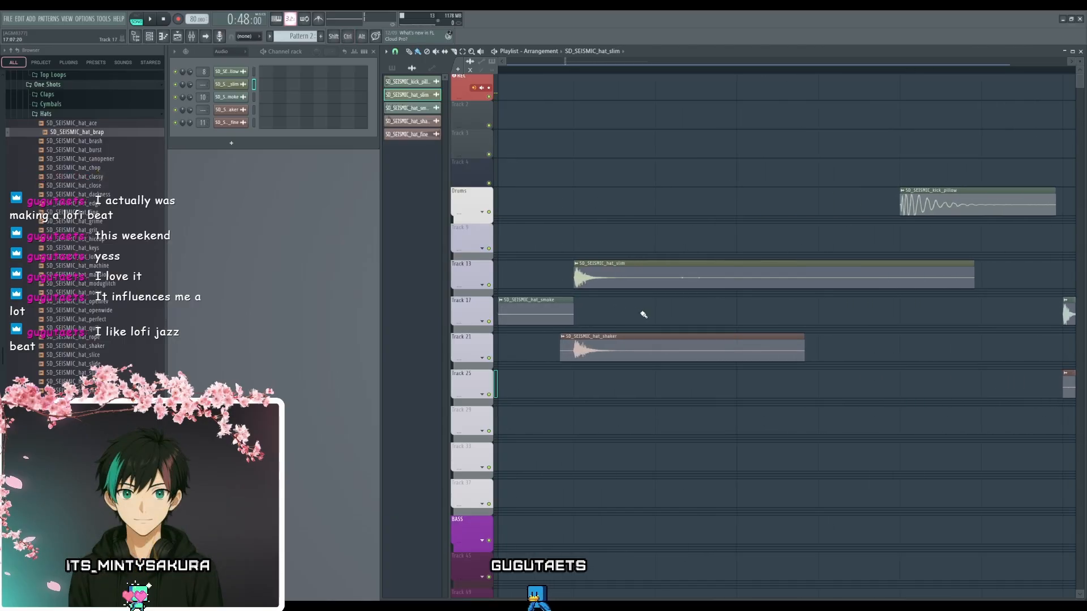
{"action": "scroll", "coordinate": [673, 317], "scroll_direction": "left", "scroll_amount": 3}
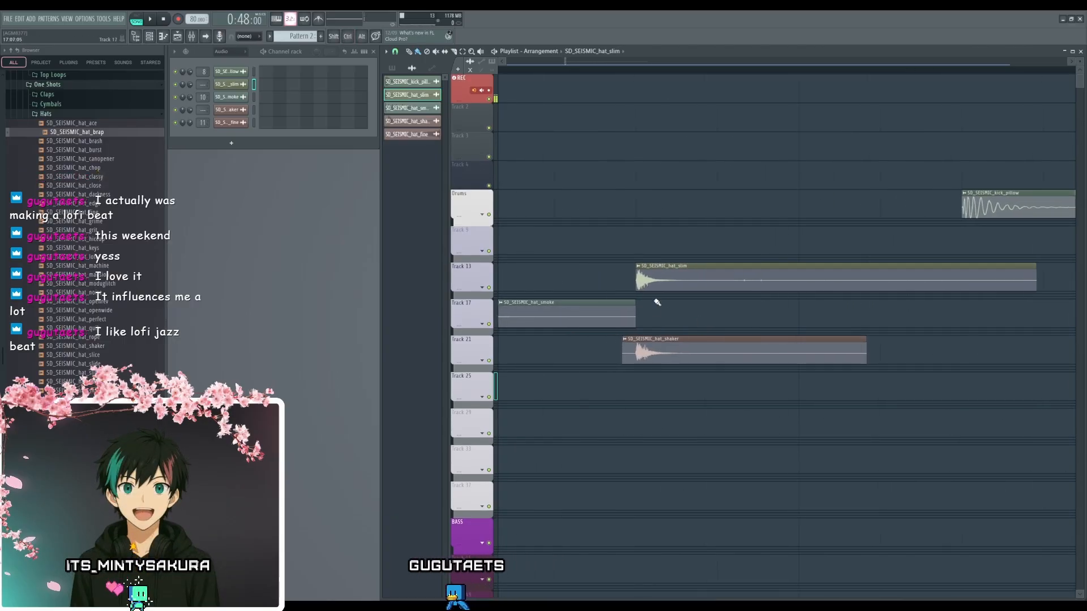
{"action": "scroll", "coordinate": [671, 263], "scroll_direction": "down", "scroll_amount": 5}
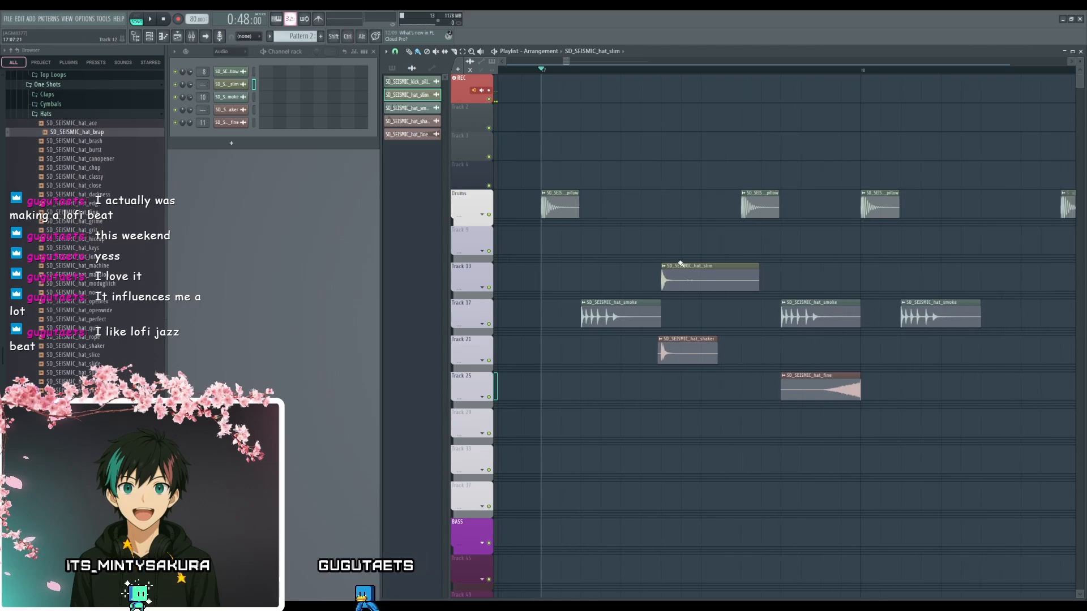
{"action": "left_click_drag", "start_coordinate": [676, 266], "coordinate": [670, 425]}
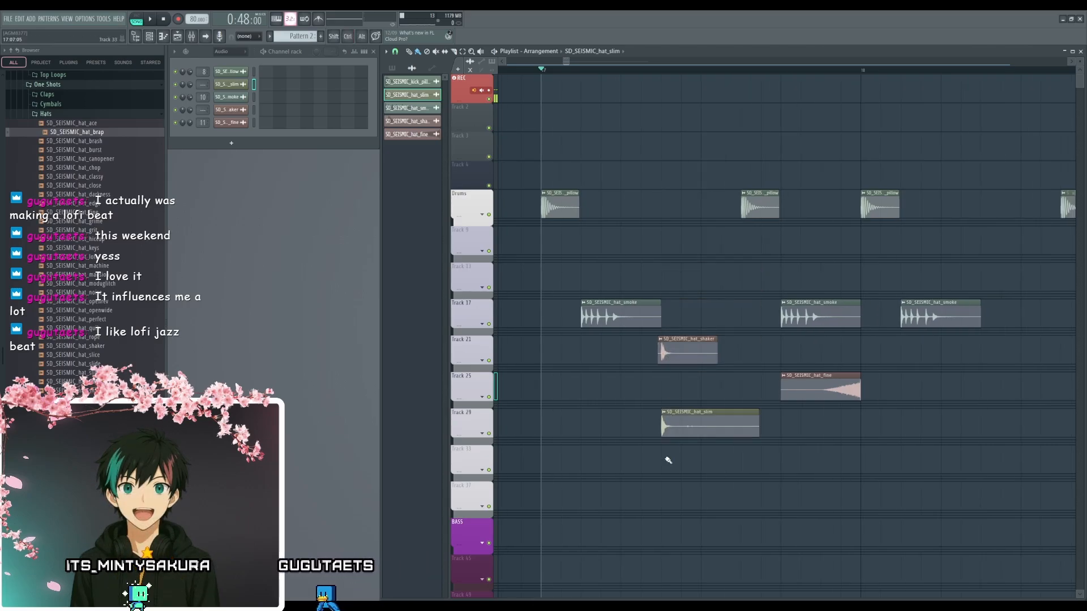
{"action": "scroll", "coordinate": [669, 467], "scroll_direction": "up", "scroll_amount": 2}
{"action": "scroll", "coordinate": [671, 474], "scroll_direction": "down", "scroll_amount": 3}
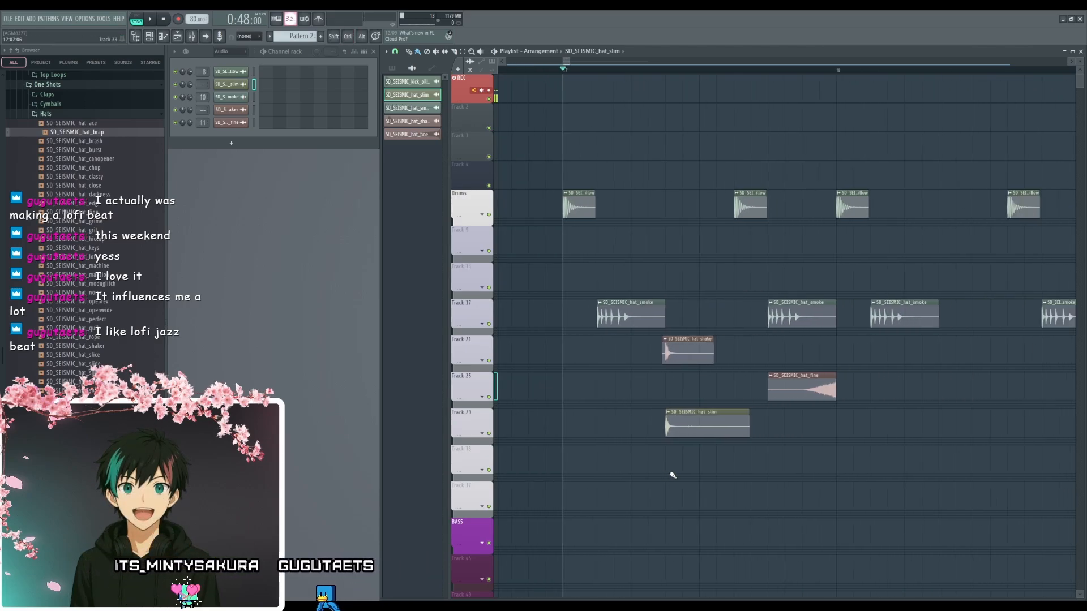
- Mute the remaining hat_shaker clip on Track 21 and play the beat with the hat_slim clip
{"action": "key", "text": "space"}
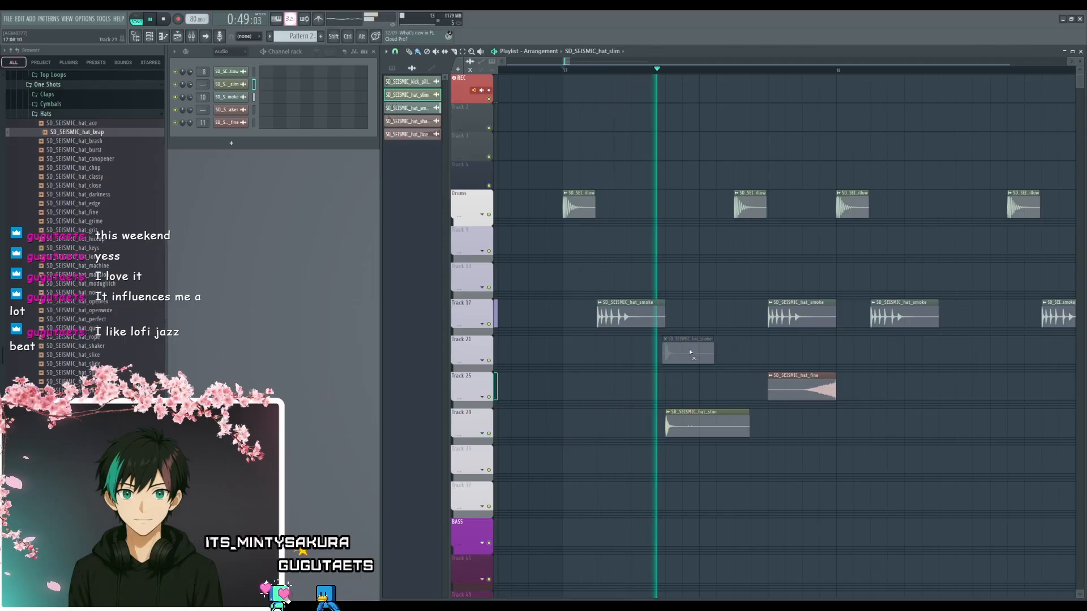
{"action": "key", "text": "space"}
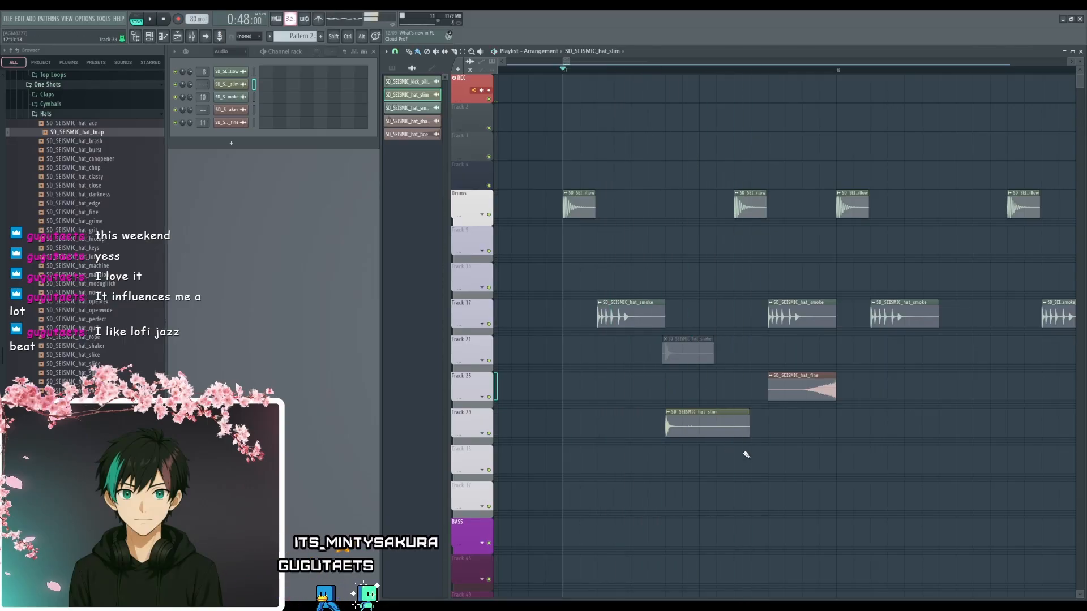
{"action": "key", "text": "space"}
{"action": "scroll", "coordinate": [747, 456], "scroll_direction": "down", "scroll_amount": 1}
{"action": "left_click_drag", "start_coordinate": [798, 451], "coordinate": [752, 420]}
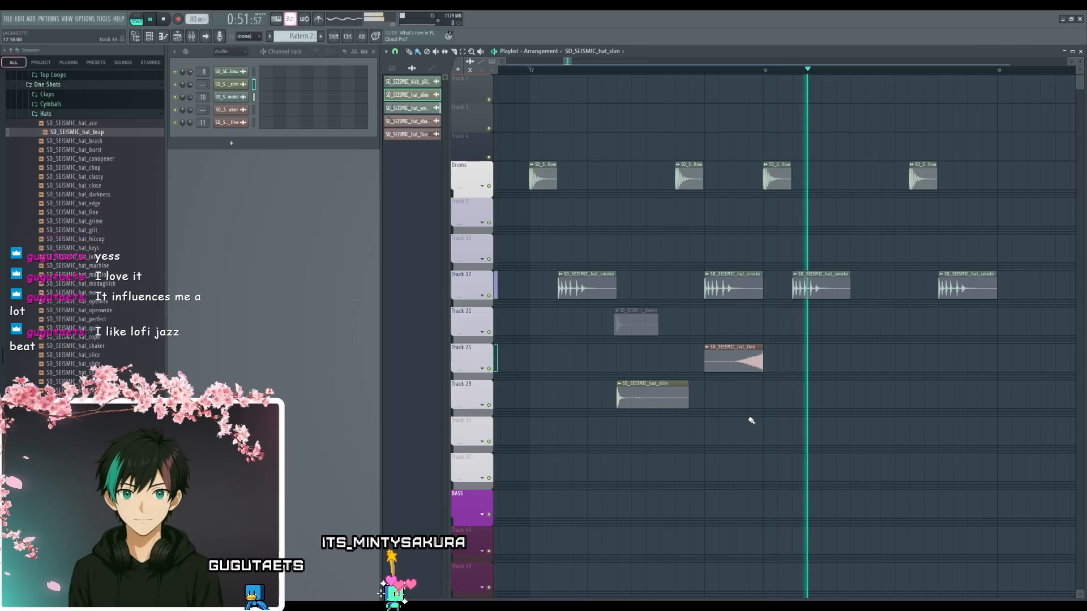
- Reverse the hat_slim sample in its sample settings and move its clip to end at the second kick of bar 17
{"action": "key", "text": "space"}
{"action": "double_click", "coordinate": [648, 384]}
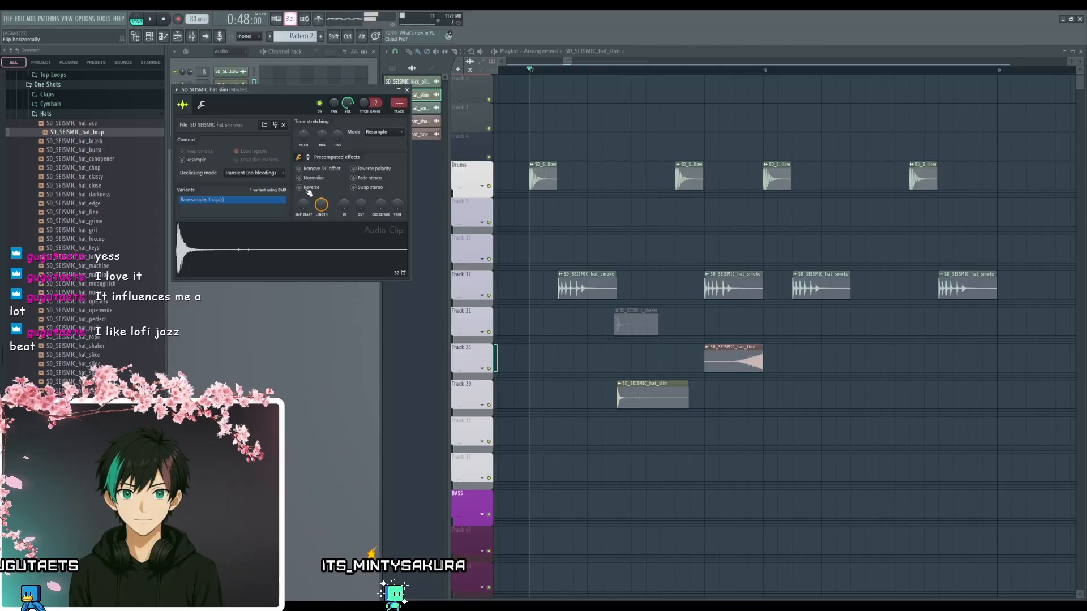
{"action": "left_click_drag", "start_coordinate": [657, 385], "coordinate": [627, 386]}
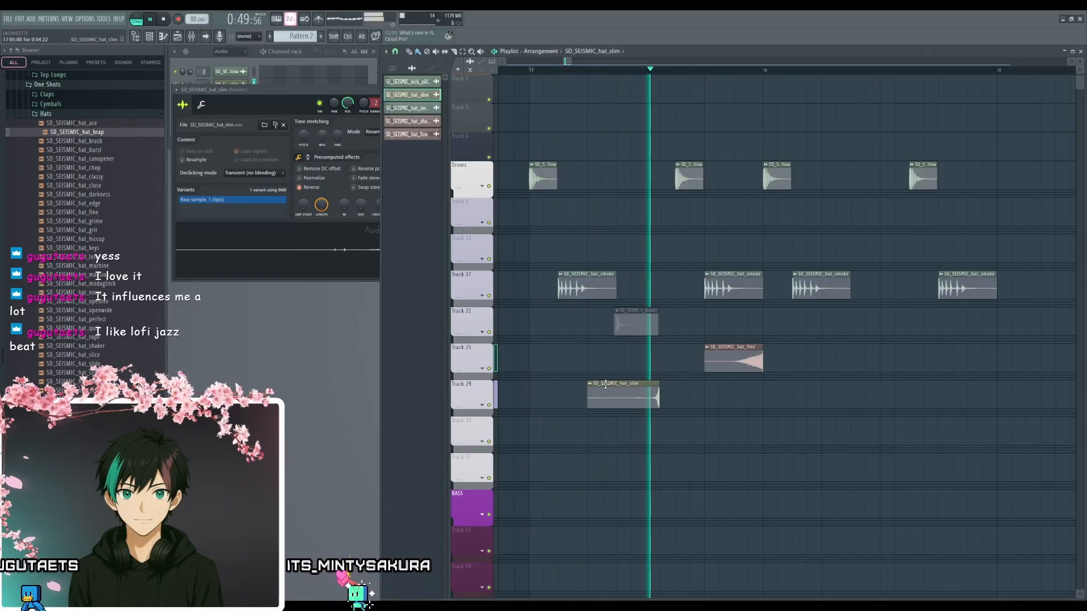
{"action": "key", "text": "space"}
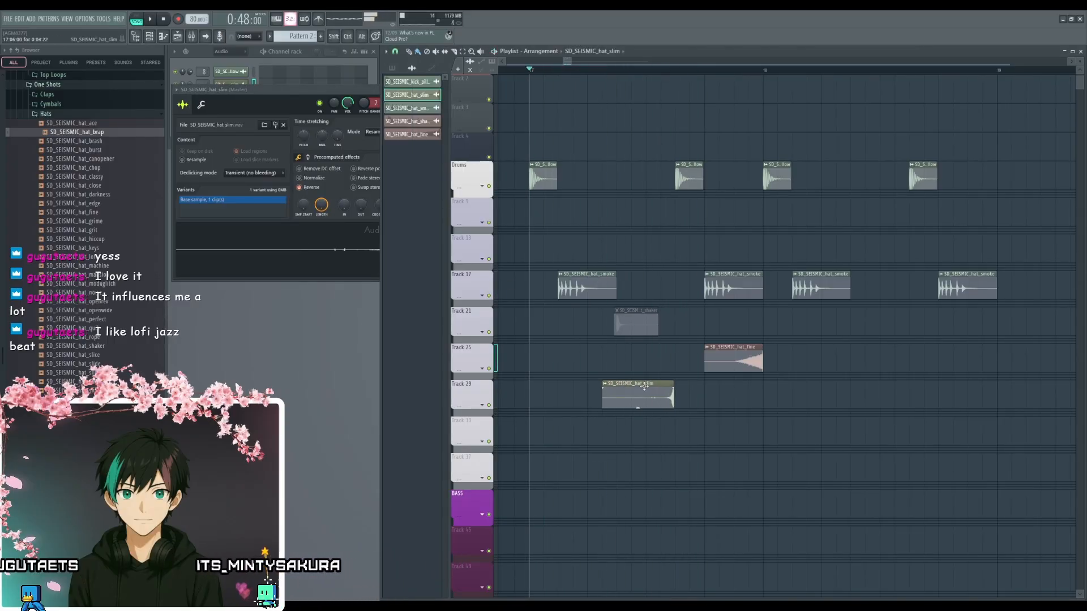
{"action": "scroll", "coordinate": [671, 366], "scroll_direction": "up", "scroll_amount": 5}
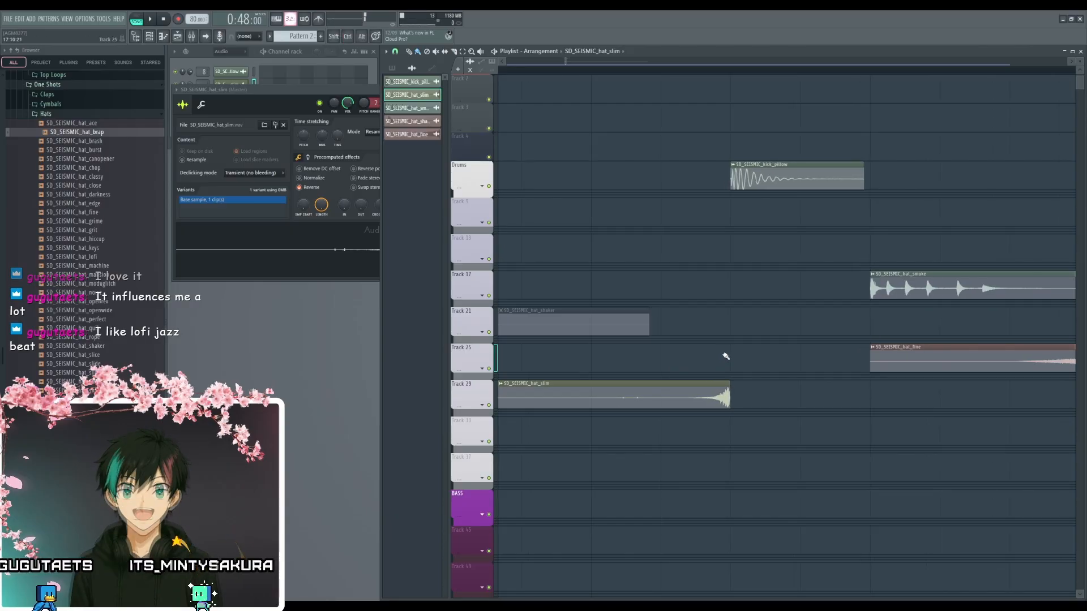
{"action": "scroll", "coordinate": [722, 359], "scroll_direction": "down", "scroll_amount": 4}
{"action": "key", "text": "space"}
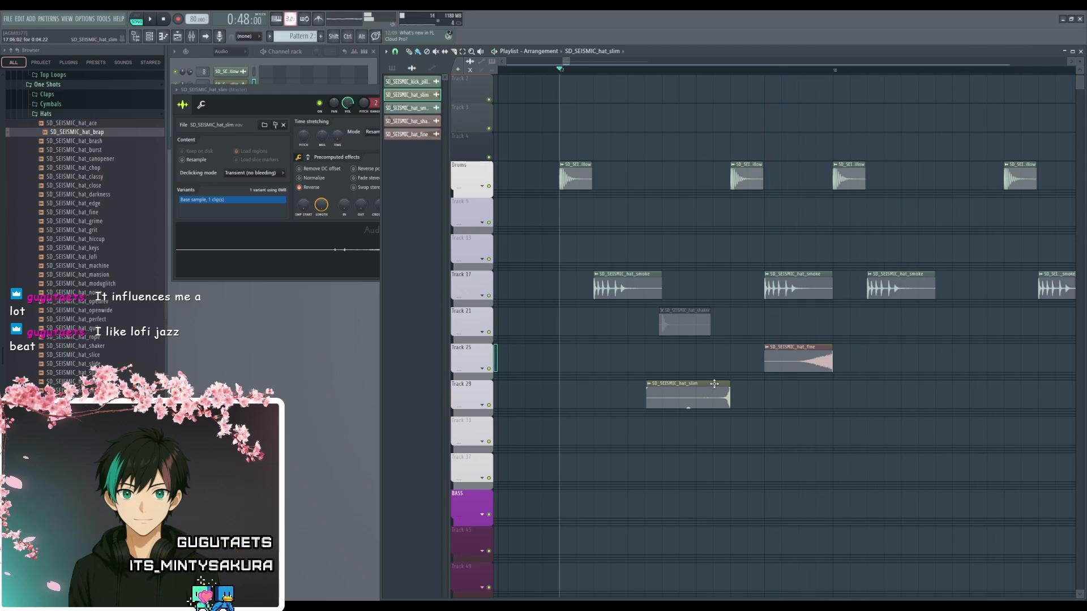
- Move the hat_slim clip to end at bar 18 and the hat_fine clip to step 7 of bar 17, and play the beat
{"action": "left_click_drag", "start_coordinate": [714, 384], "coordinate": [696, 345]}
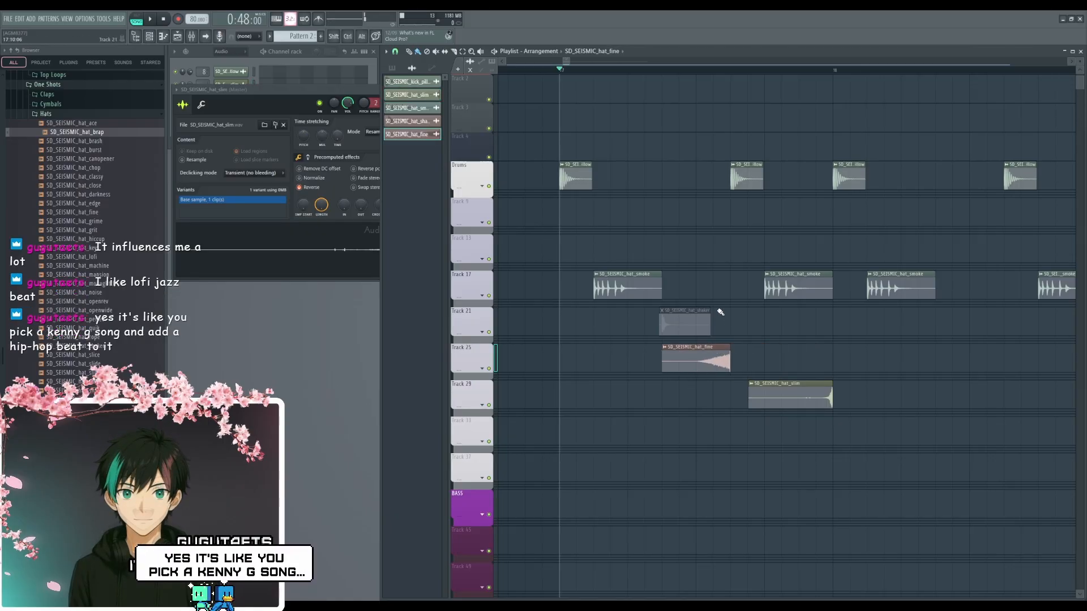
{"action": "key", "text": "space"}
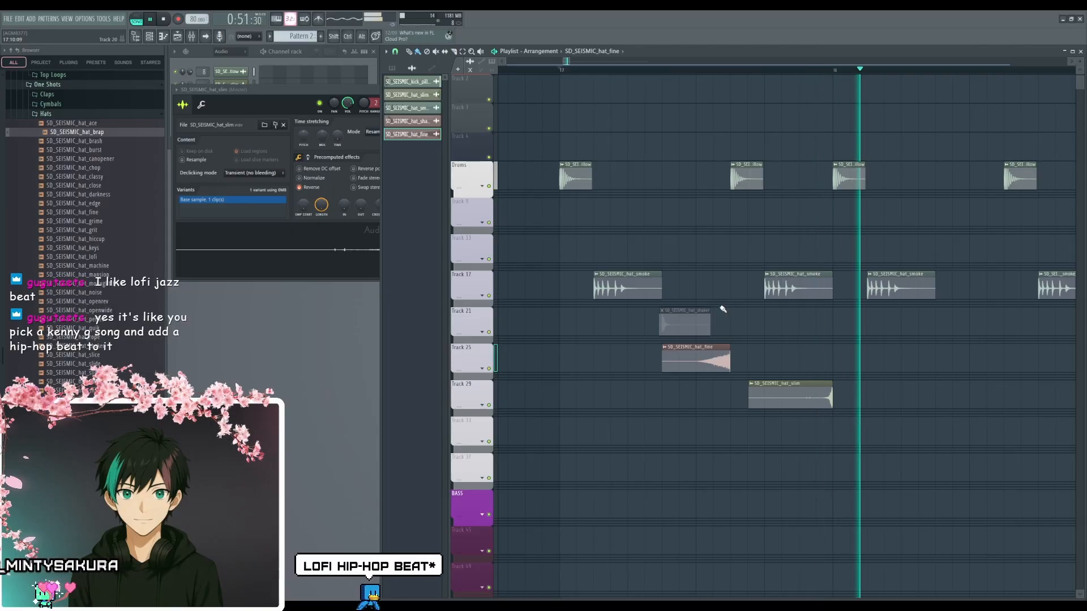
{"action": "left_click_drag", "start_coordinate": [820, 330], "coordinate": [797, 326]}
{"action": "key", "text": "space"}
- Duplicate the reversed hat_fine and hat_slim clips at the same positions in bar 18 and play both bars
{"action": "scroll", "coordinate": [825, 361], "scroll_direction": "down", "scroll_amount": 3}
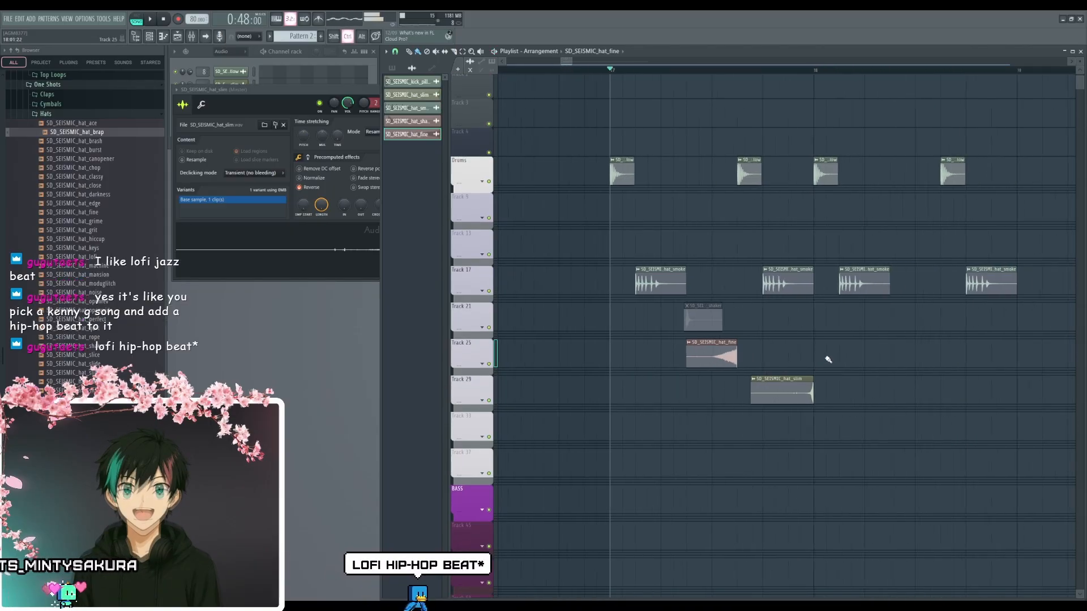
{"action": "left_click_drag", "start_coordinate": [837, 364], "coordinate": [693, 416]}
{"action": "left_click_drag", "start_coordinate": [732, 346], "coordinate": [892, 346]}
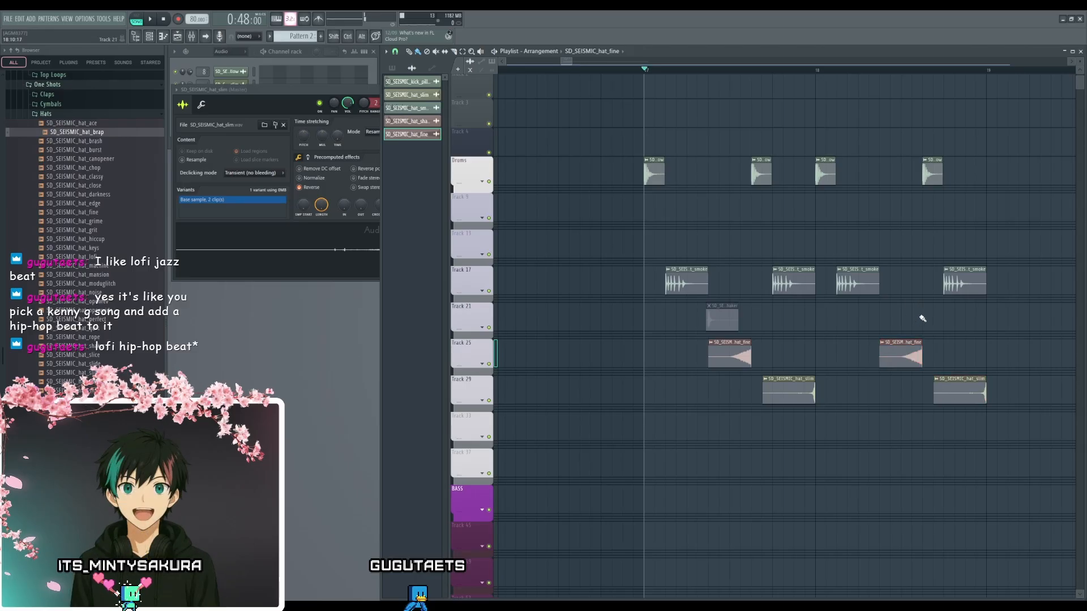
{"action": "left_click_drag", "start_coordinate": [922, 319], "coordinate": [833, 308]}
{"action": "key", "text": "space"}
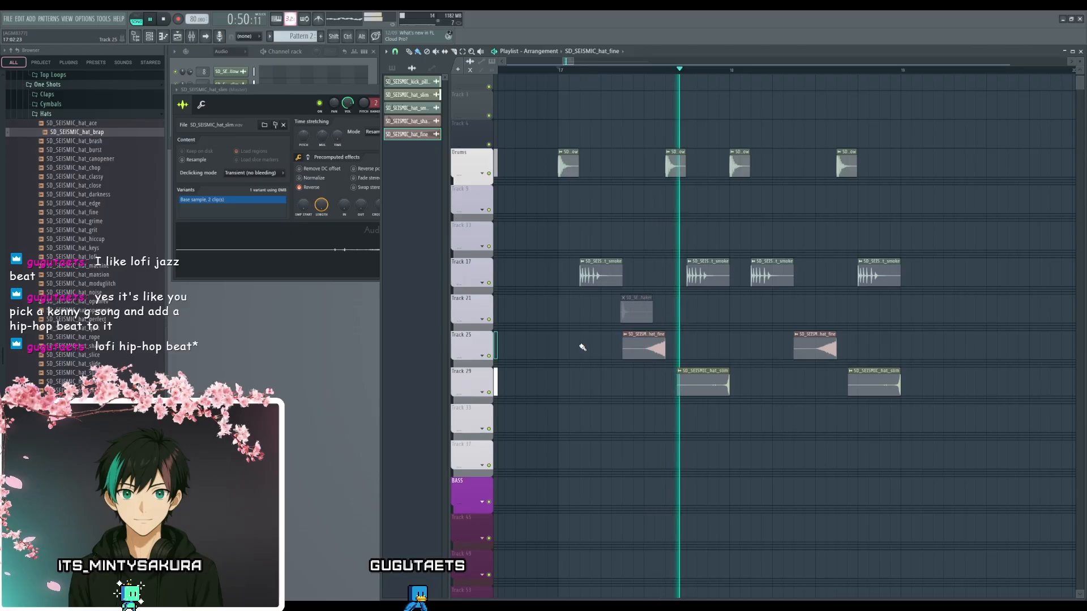
{"action": "scroll", "coordinate": [613, 354], "scroll_direction": "up", "scroll_amount": 2, "text": "ctrl"}
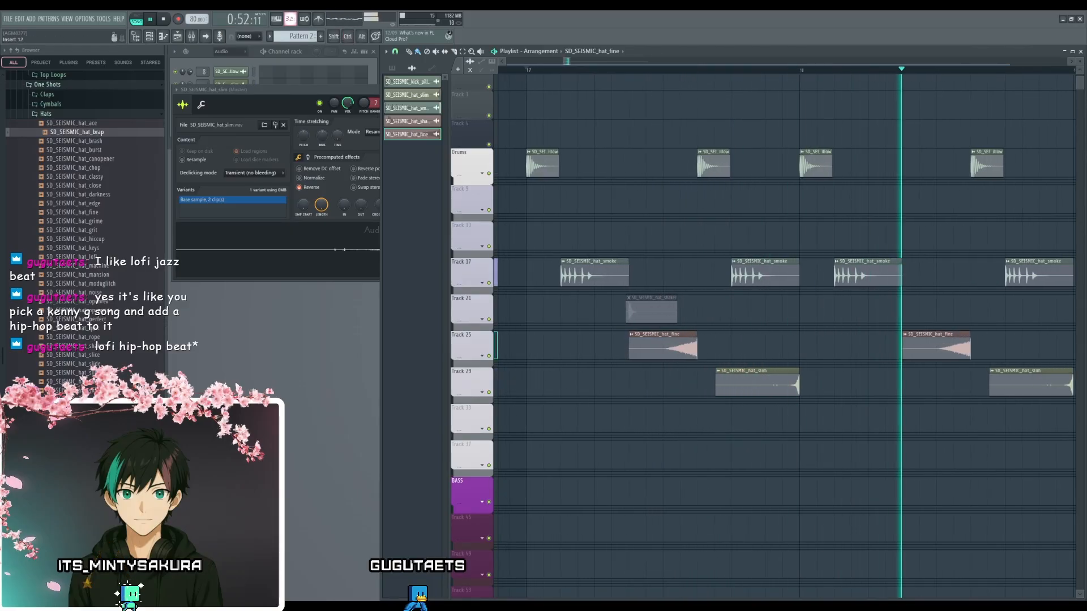
- Route the hat_slim sample to mixer track 12 in its sample settings, play the beat and close the settings
{"action": "key", "text": "space"}
{"action": "left_click", "coordinate": [730, 369]}
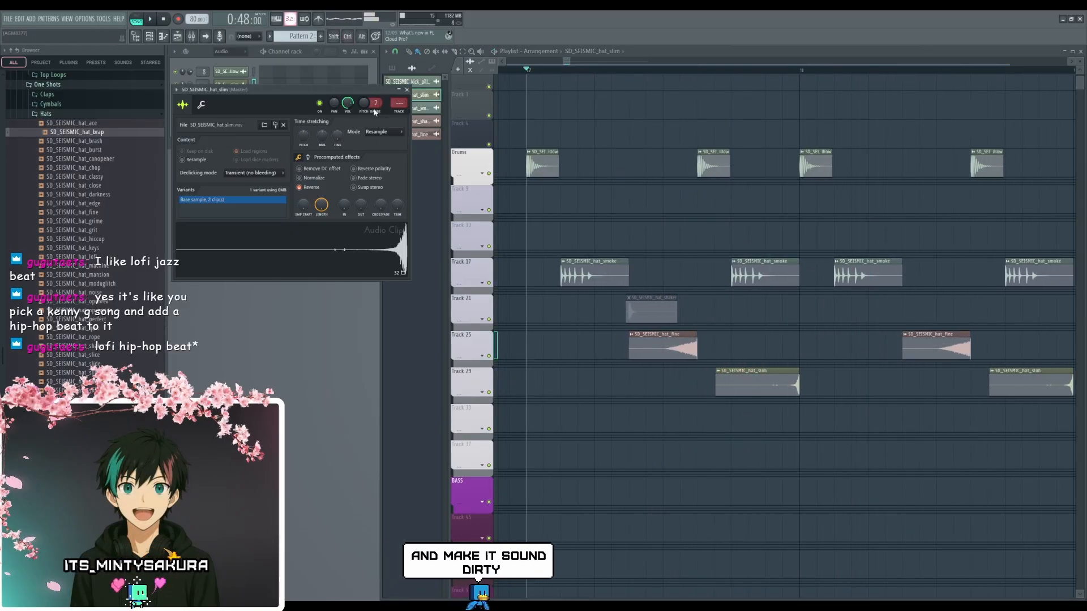
{"action": "left_click_drag", "start_coordinate": [399, 103], "coordinate": [399, 76]}
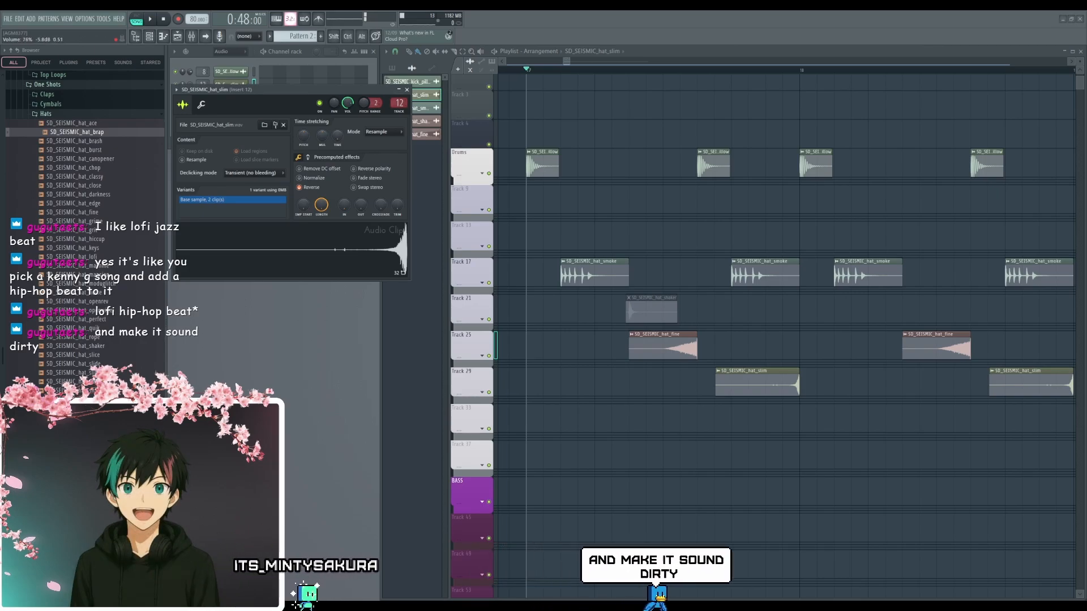
{"action": "key", "text": "space"}
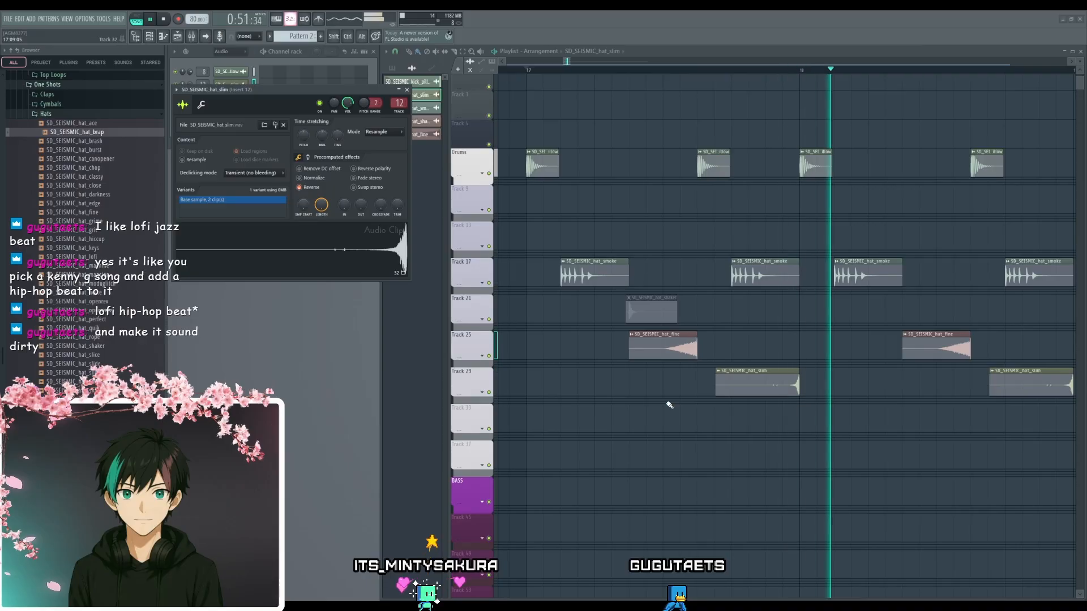
{"action": "key", "text": "space"}
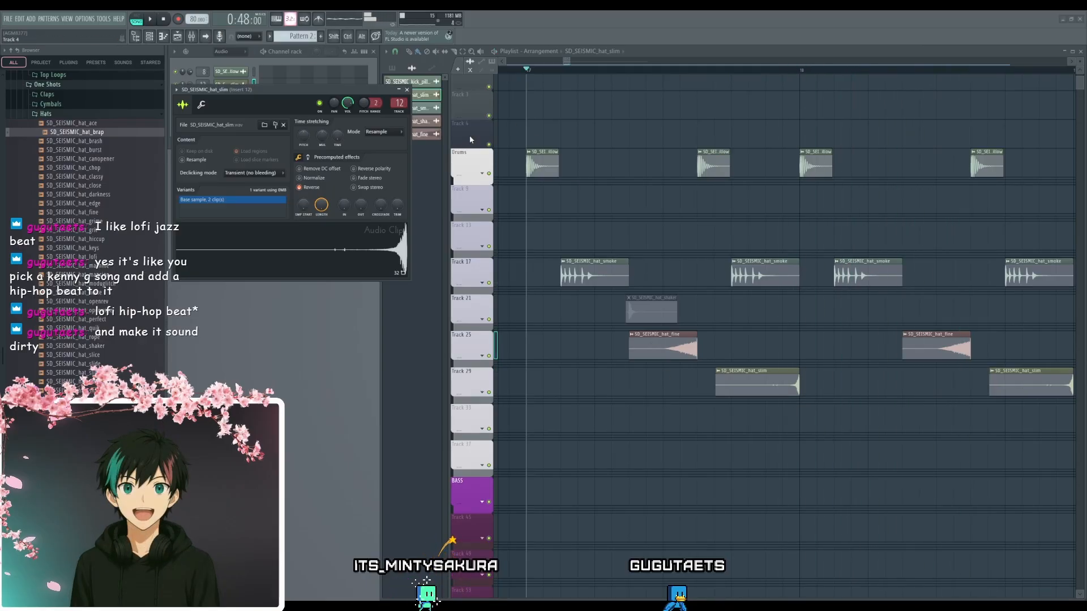
{"action": "left_click", "coordinate": [407, 90]}
- Play the two-bar drum beat from bar 17
{"action": "scroll", "coordinate": [714, 436], "scroll_direction": "down", "scroll_amount": 3}
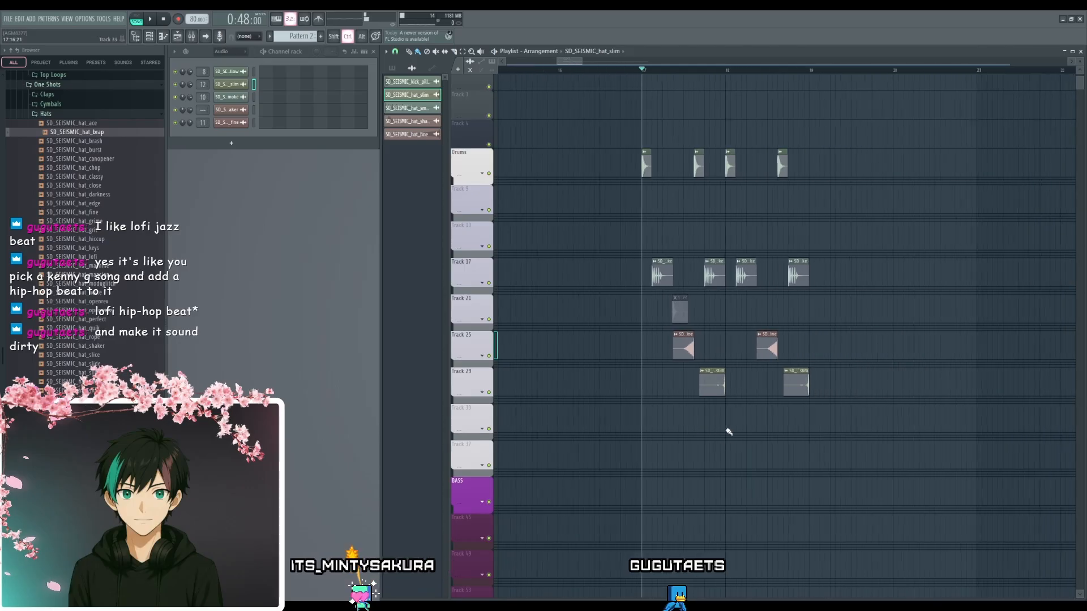
{"action": "scroll", "coordinate": [752, 407], "scroll_direction": "down", "scroll_amount": 1}
{"action": "scroll", "coordinate": [770, 408], "scroll_direction": "up", "scroll_amount": 1}
{"action": "scroll", "coordinate": [724, 413], "scroll_direction": "right", "scroll_amount": 1}
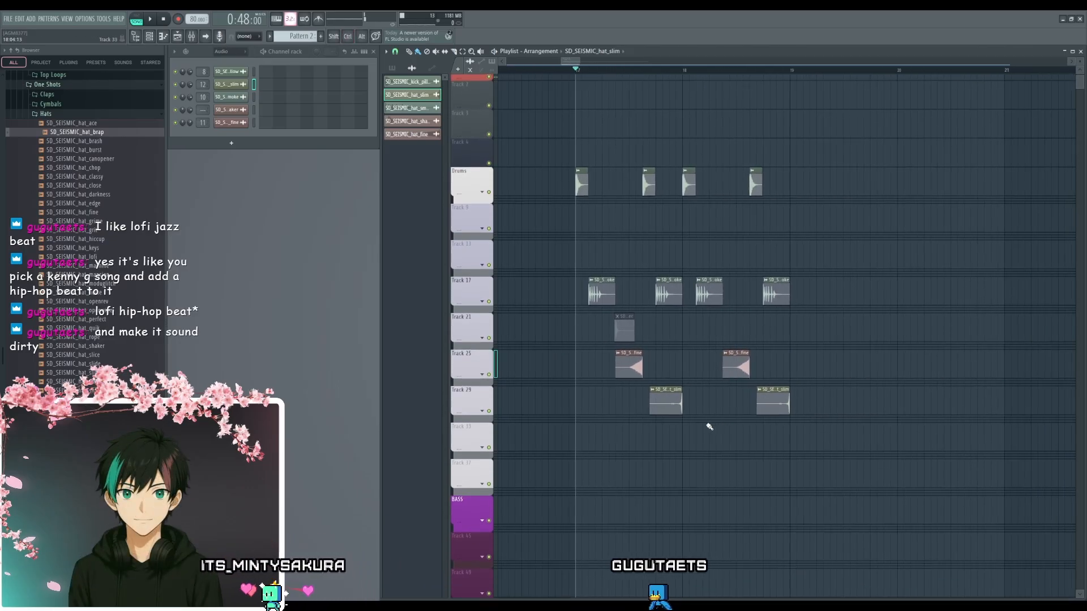
{"action": "scroll", "coordinate": [709, 425], "scroll_direction": "up", "scroll_amount": 2}
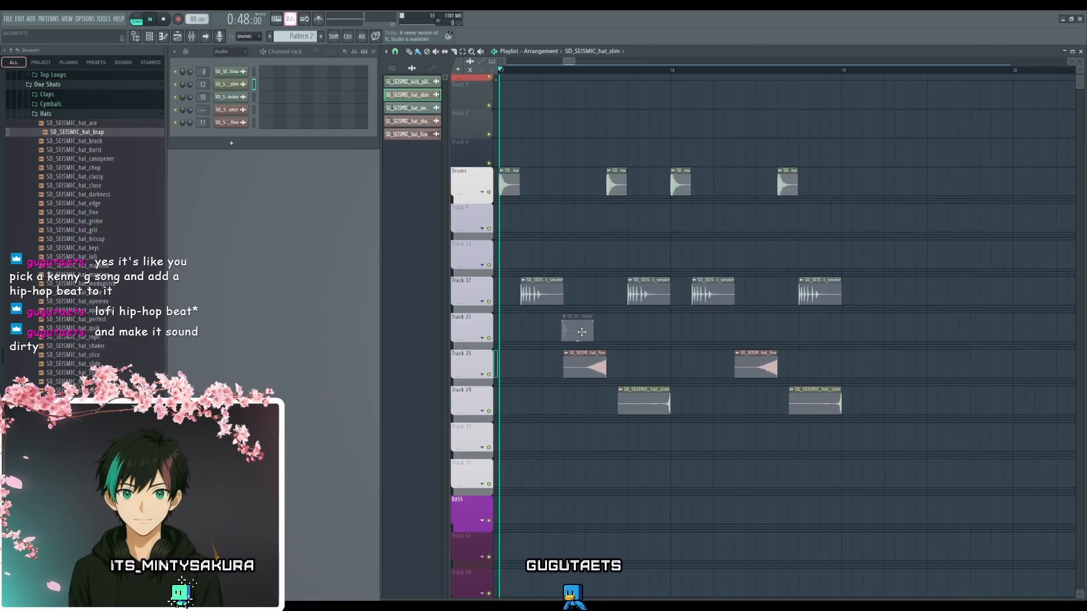
{"action": "key", "text": "space"}
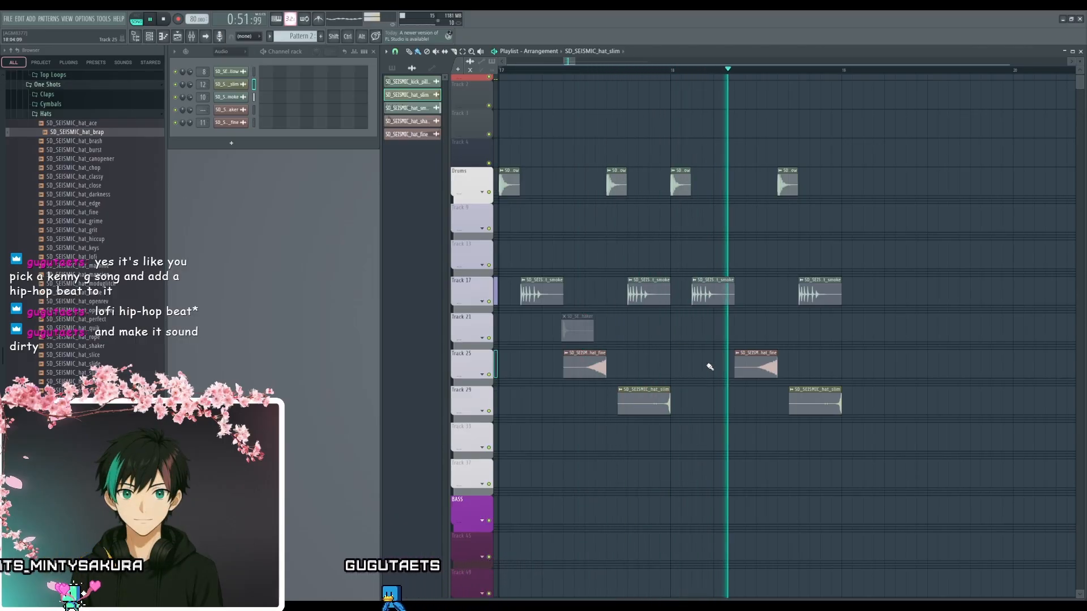
- Browse the SEISMIC one-shot snares, play the beat, and place snare_ringrattle on Track 13 at step 5 of bar 17
{"action": "key", "text": "space"}
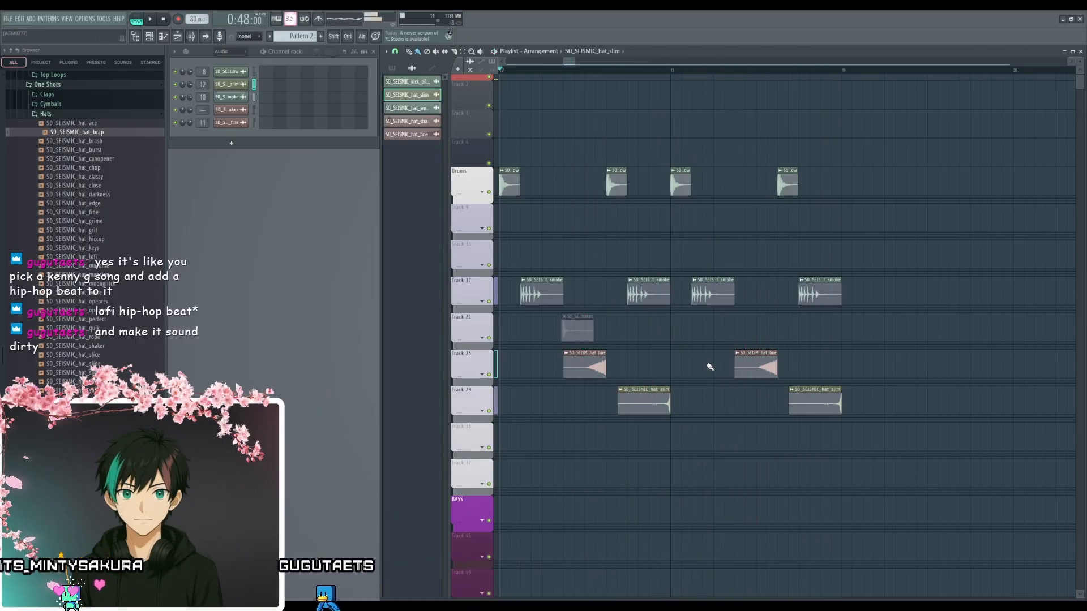
{"action": "scroll", "coordinate": [84, 164], "scroll_direction": "up", "scroll_amount": 2}
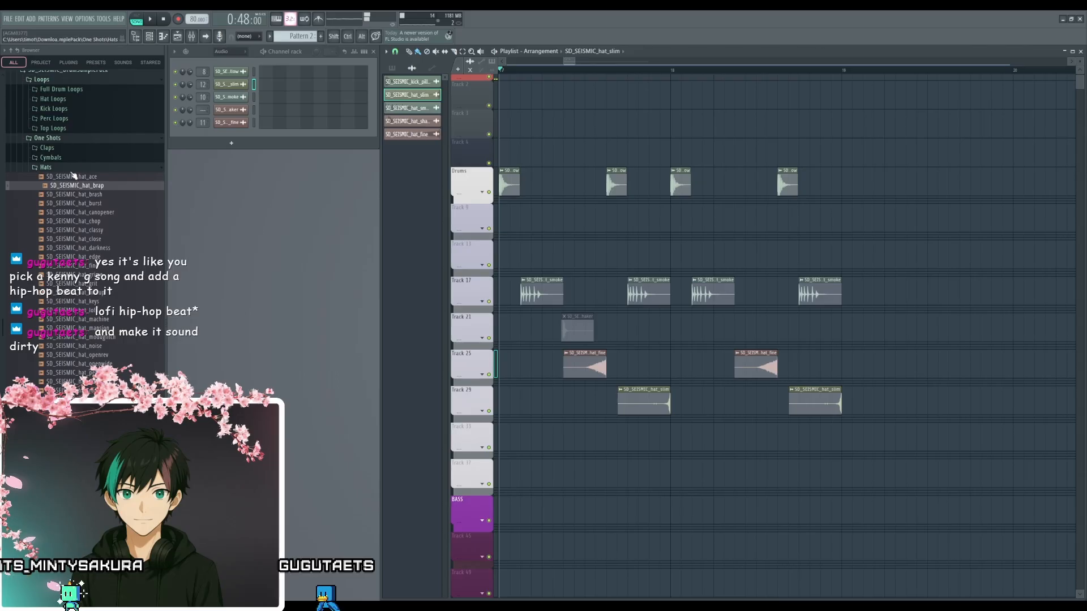
{"action": "left_click", "coordinate": [75, 167]}
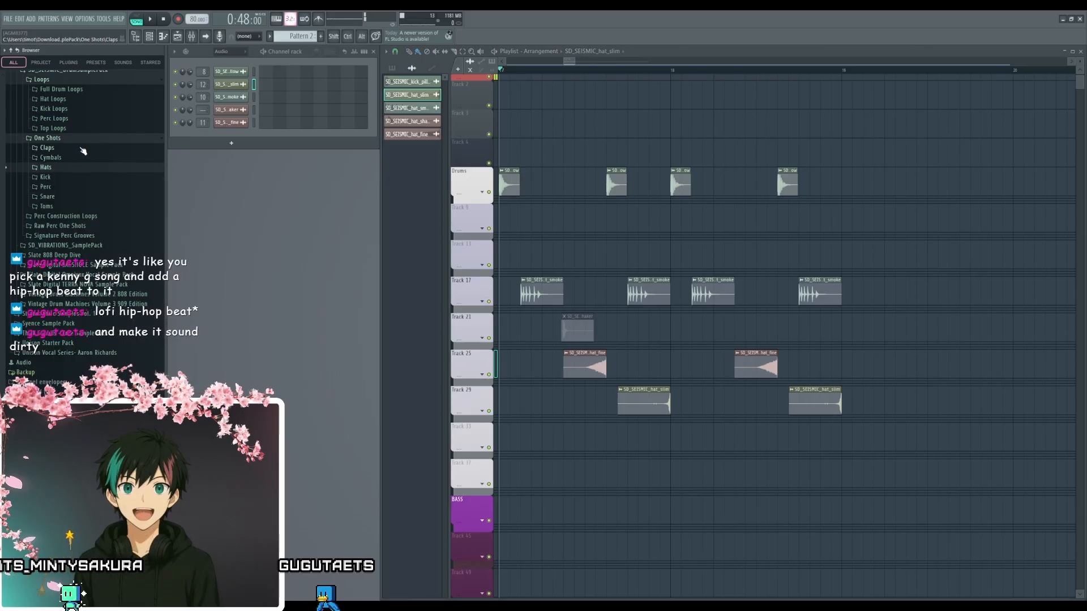
{"action": "left_click", "coordinate": [64, 198]}
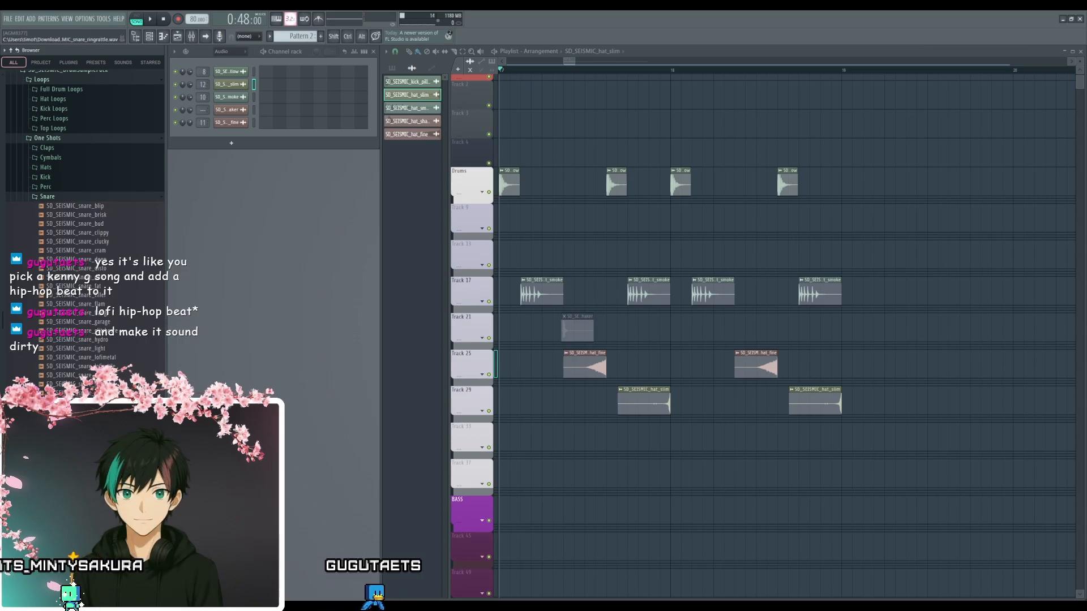
{"action": "key", "text": "space"}
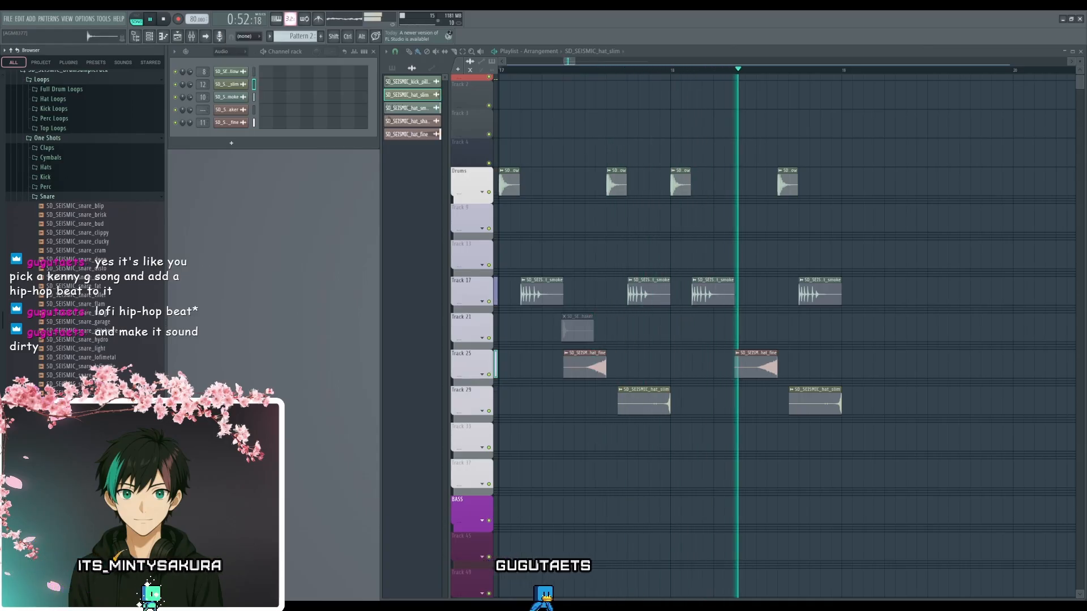
{"action": "key", "text": "space"}
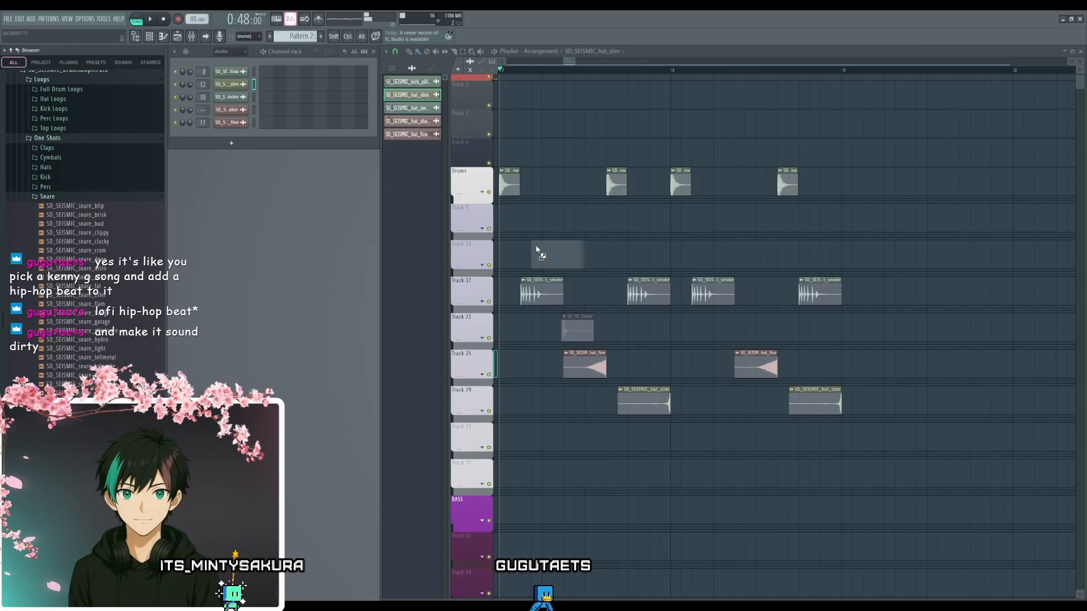
{"action": "left_click_drag", "start_coordinate": [526, 259], "coordinate": [528, 259]}
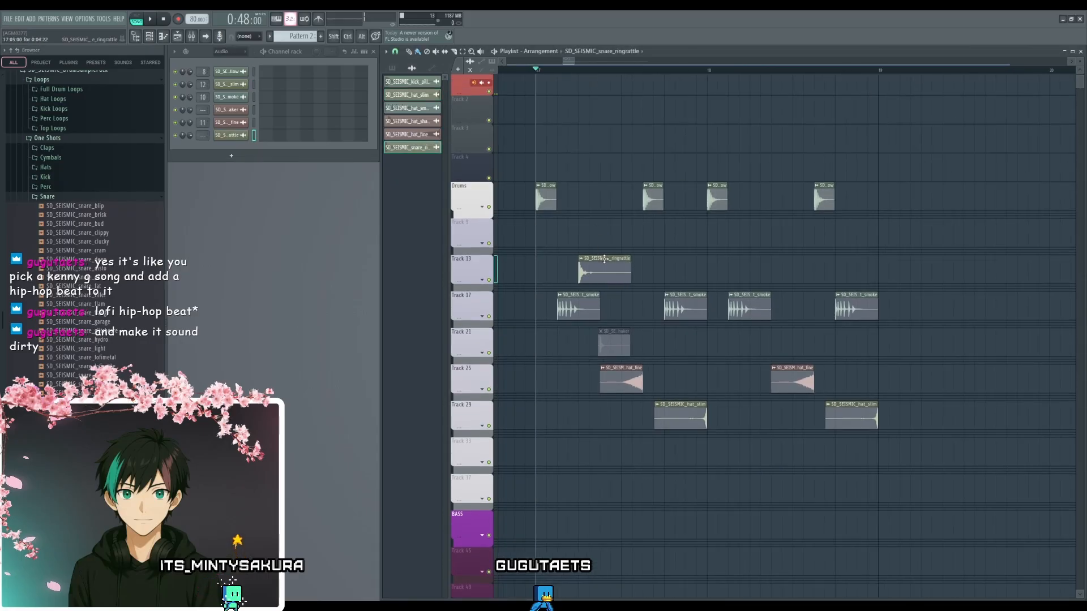
- Route the snare_ringrattle sample to mixer track 9, normalize it and set its channel volume to -10.0 dB in its sample settings
{"action": "double_click", "coordinate": [605, 260]}
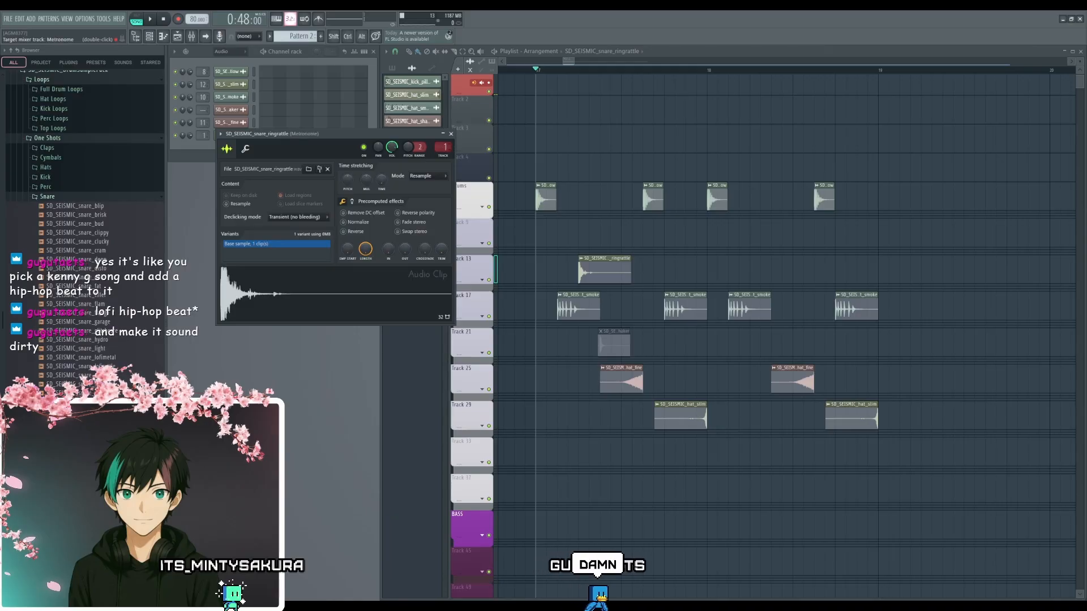
{"action": "left_click_drag", "start_coordinate": [443, 147], "coordinate": [443, 156]}
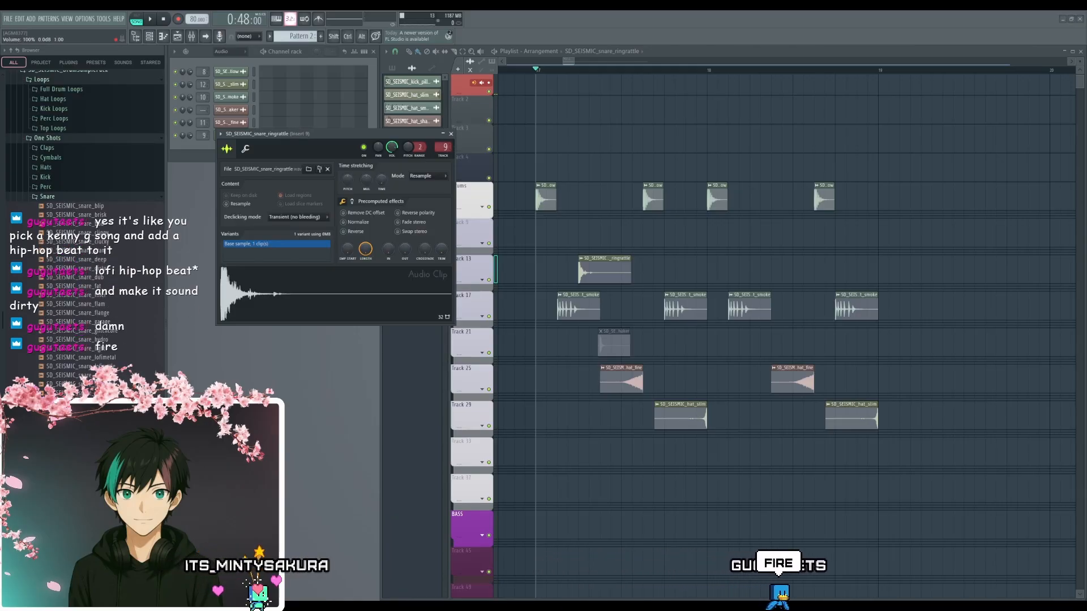
{"action": "key", "text": "space"}
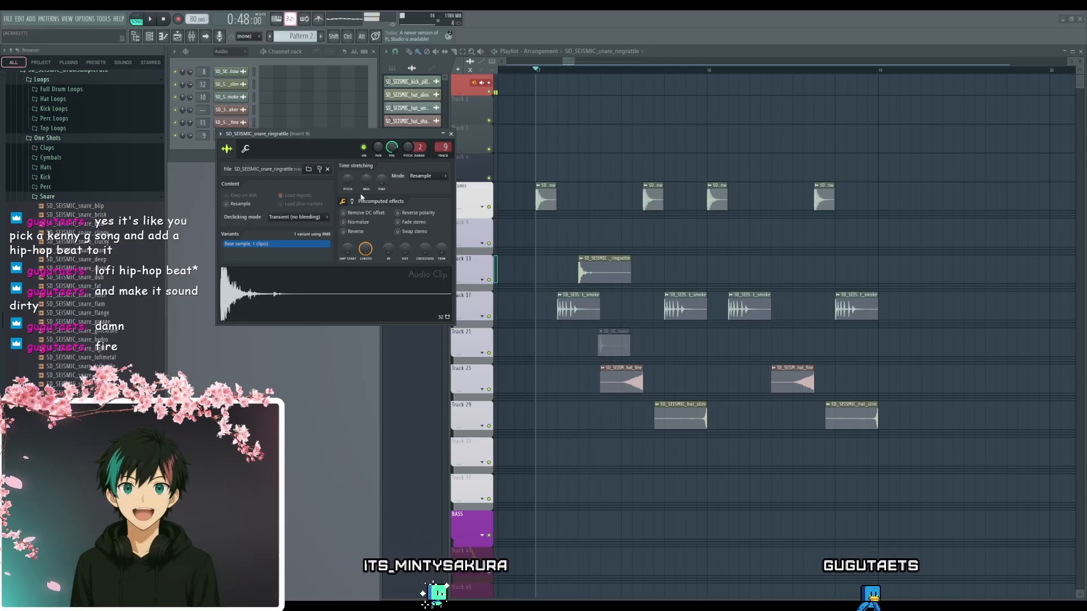
{"action": "left_click", "coordinate": [352, 222]}
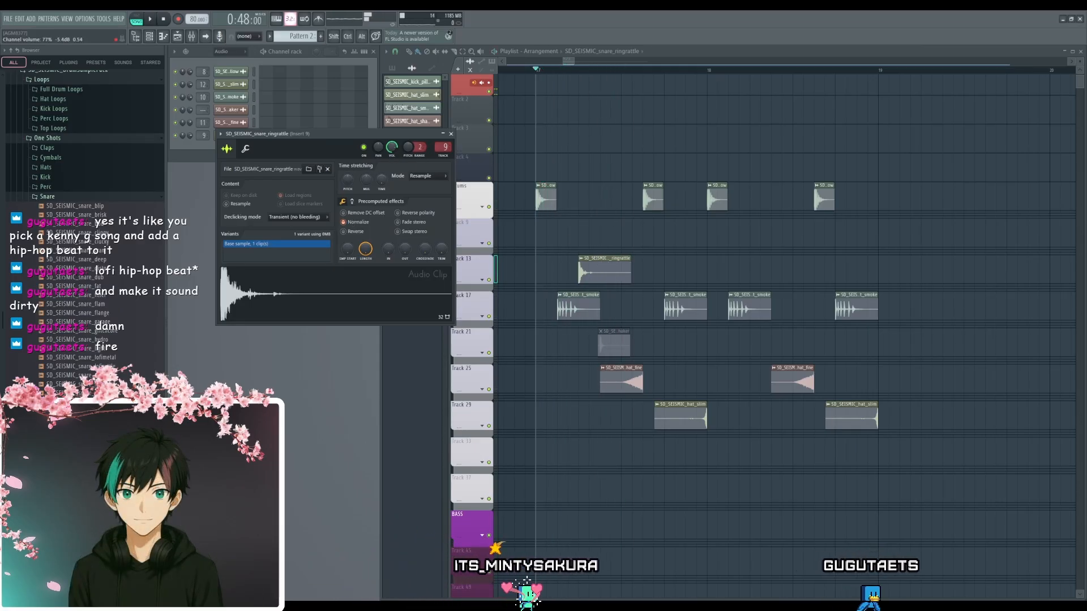
{"action": "left_click_drag", "start_coordinate": [392, 147], "coordinate": [391, 156]}
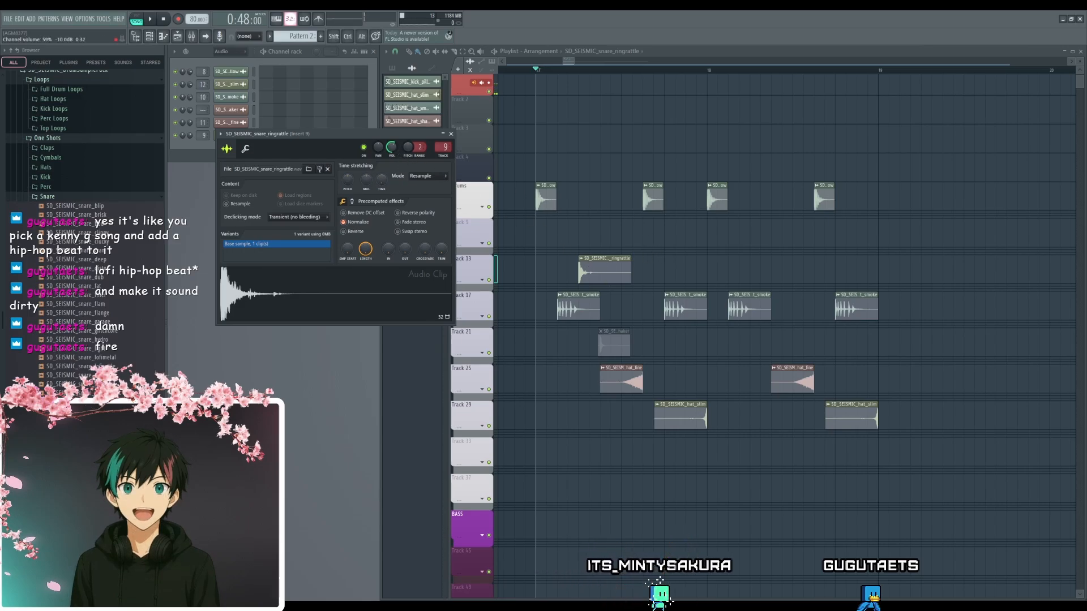
{"action": "left_click", "coordinate": [451, 134]}
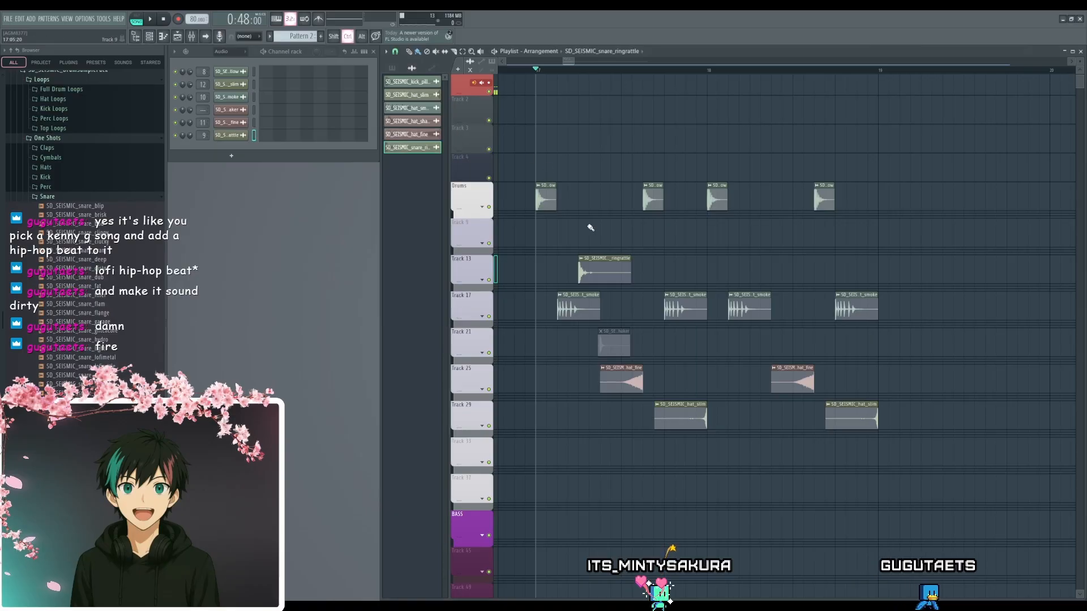
- Duplicate the snare_ringrattle clip to step 13 of bar 17 on Track 13 and play the beat
{"action": "scroll", "coordinate": [587, 226], "scroll_direction": "up", "scroll_amount": 2}
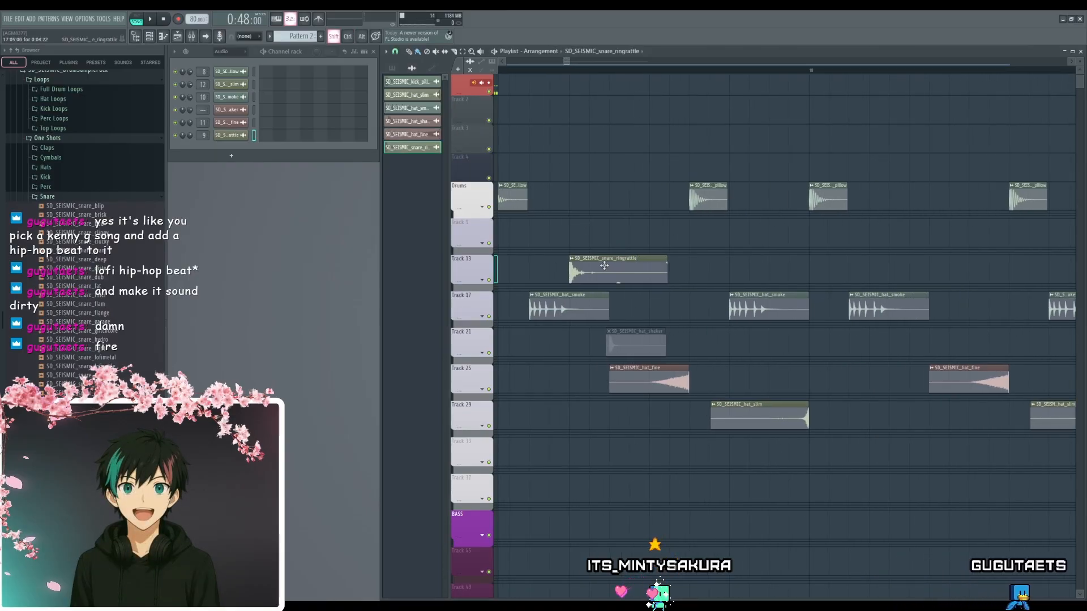
{"action": "left_click_drag", "start_coordinate": [604, 266], "coordinate": [750, 263]}
{"action": "scroll", "coordinate": [750, 243], "scroll_direction": "down", "scroll_amount": 5}
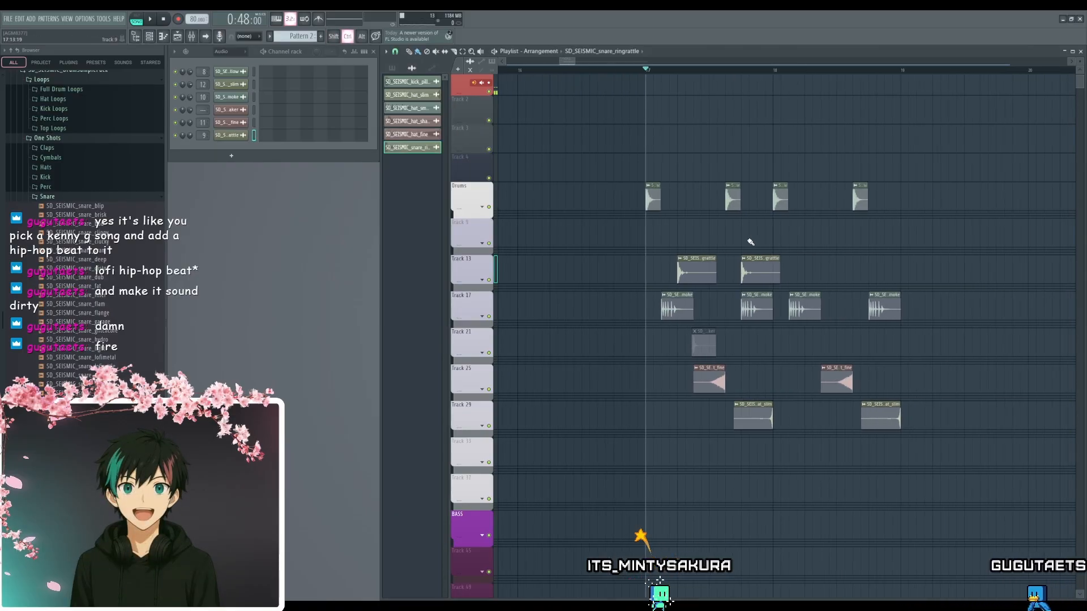
{"action": "scroll", "coordinate": [690, 242], "scroll_direction": "up", "scroll_amount": 1}
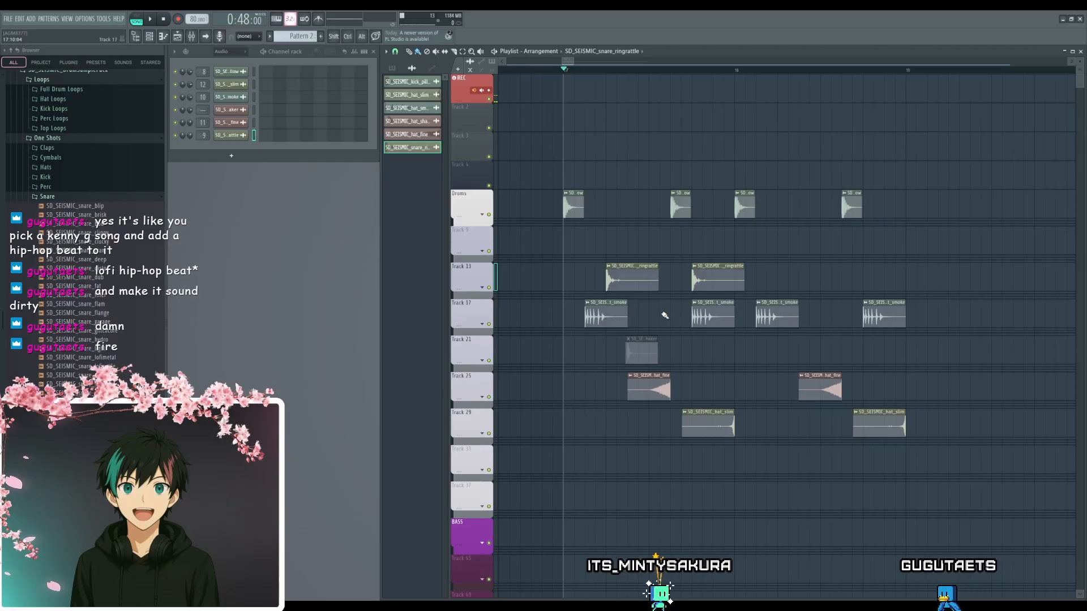
{"action": "key", "text": "space"}
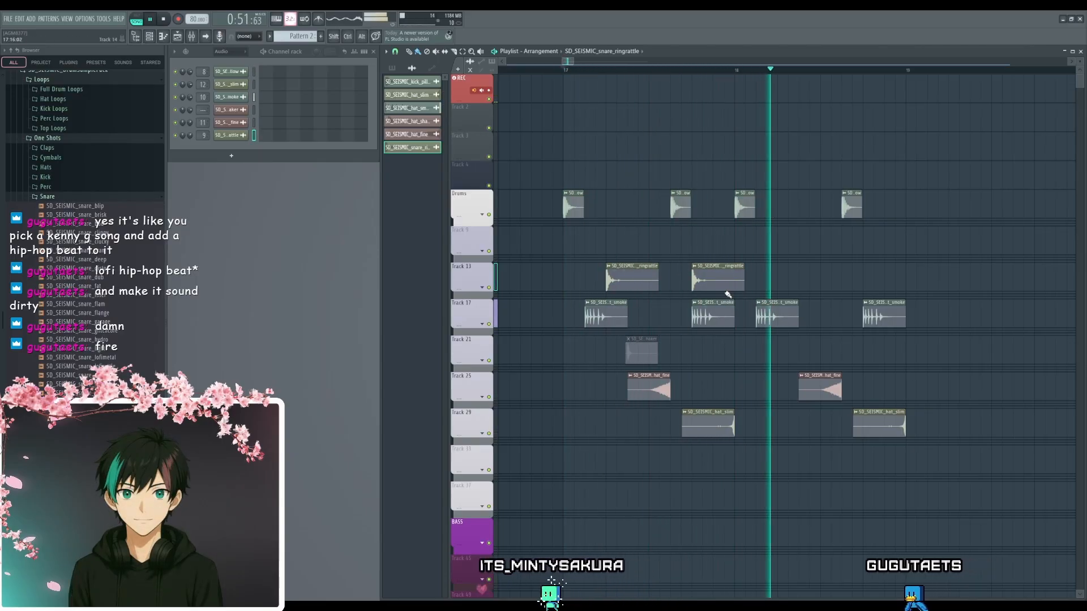
{"action": "key", "text": "space"}
- Duplicate the two snare_ringrattle clips to steps 5 and 13 of bar 18 and play the two-bar beat
{"action": "left_click_drag", "start_coordinate": [770, 227], "coordinate": [782, 277]}
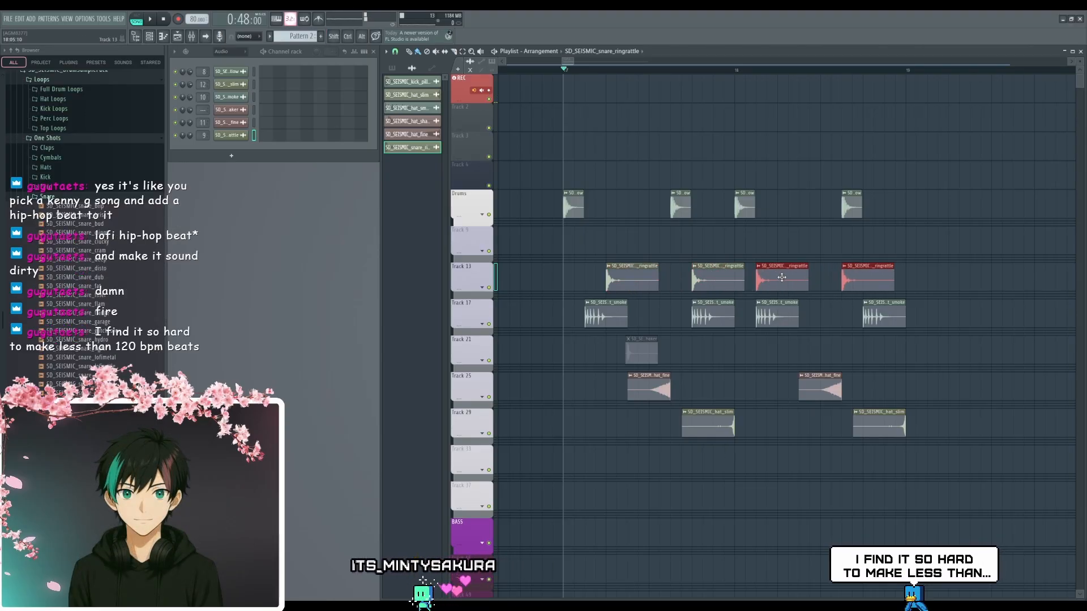
{"action": "left_click_drag", "start_coordinate": [781, 277], "coordinate": [805, 279]}
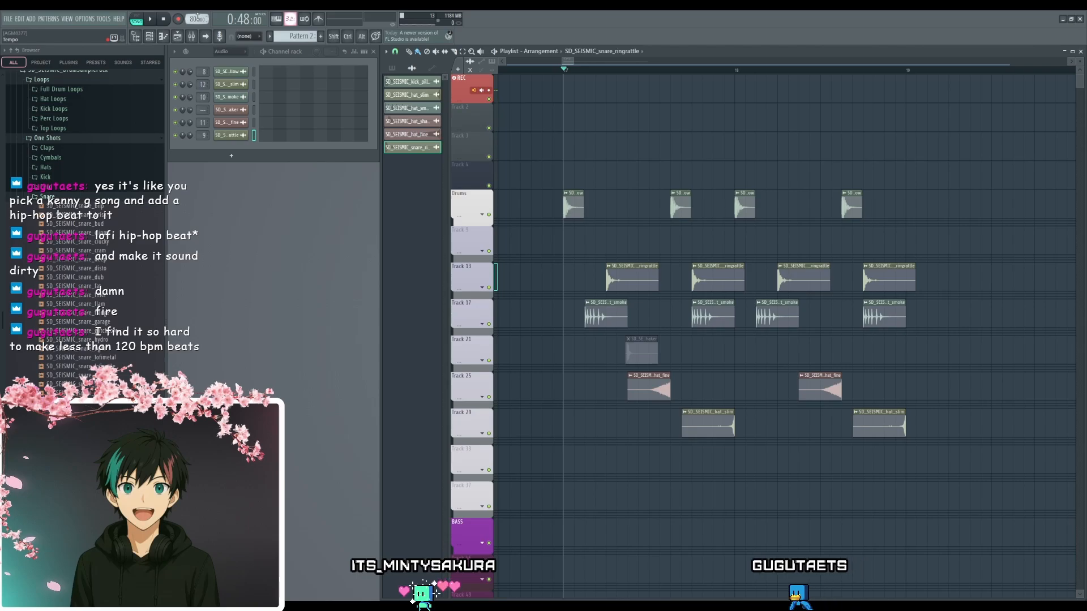
{"action": "scroll", "coordinate": [737, 379], "scroll_direction": "down", "scroll_amount": 3}
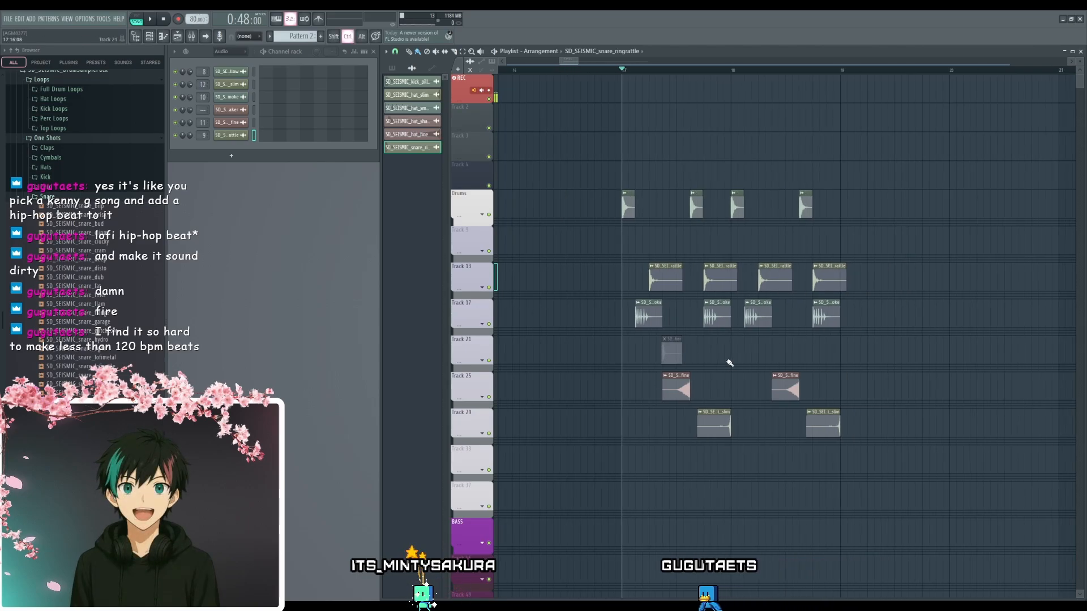
{"action": "scroll", "coordinate": [734, 356], "scroll_direction": "up", "scroll_amount": 3}
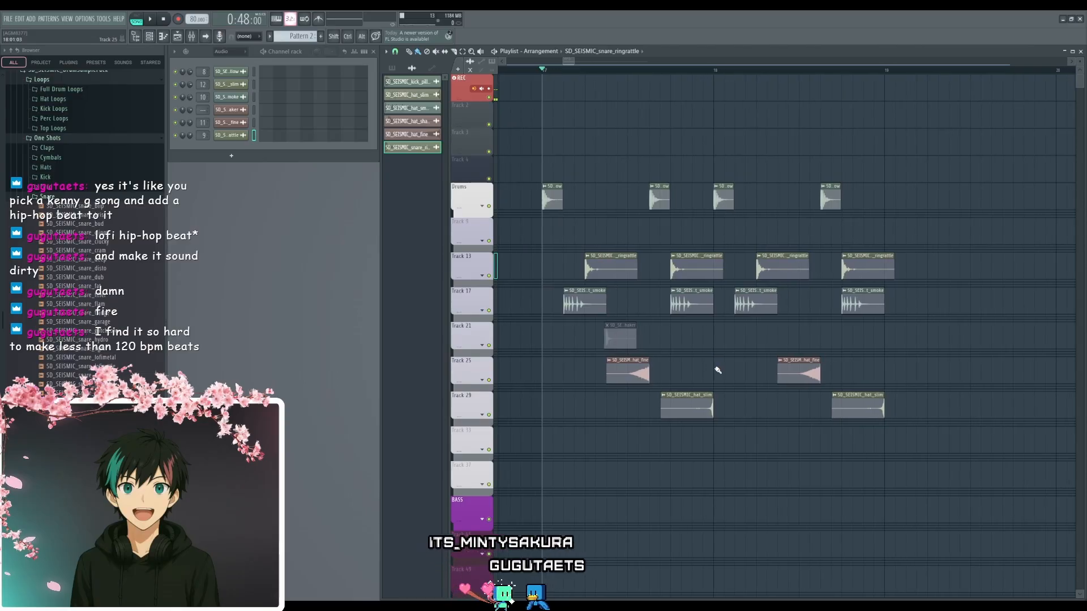
{"action": "key", "text": "space"}
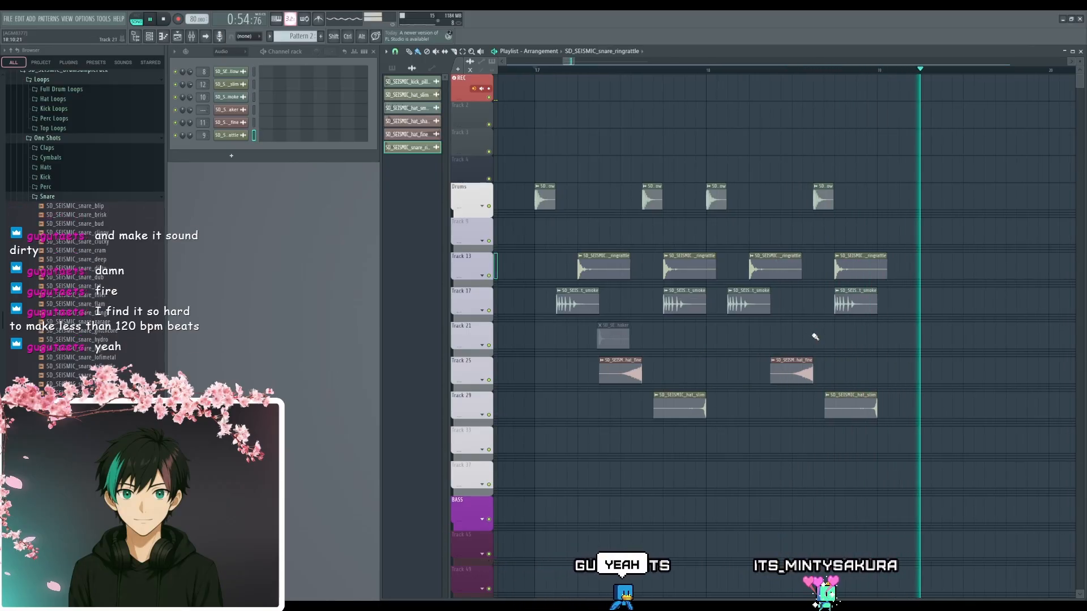
{"action": "key", "text": "space"}
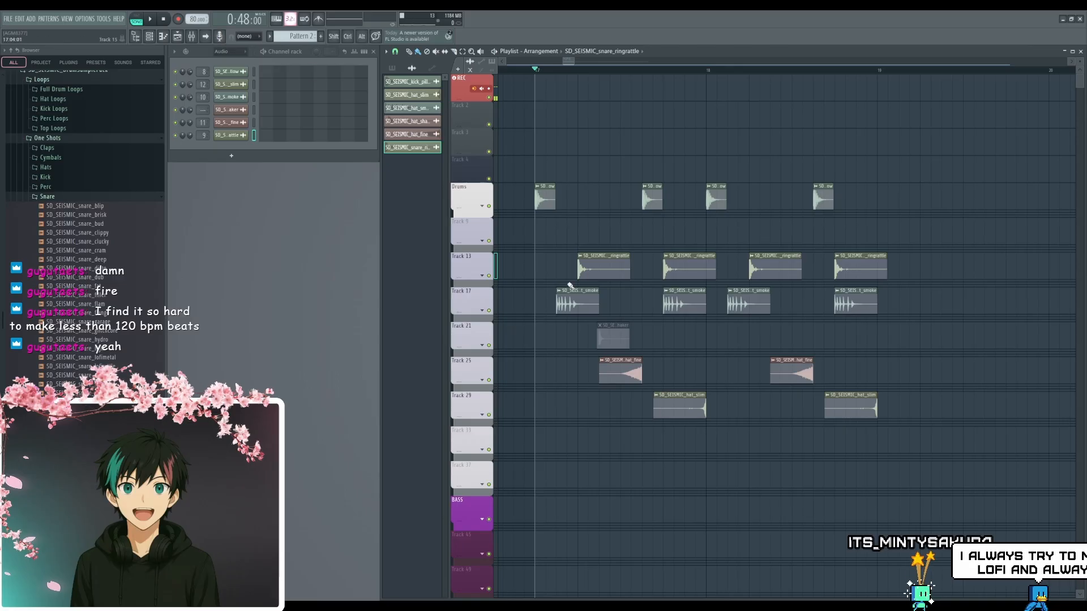
{"action": "left_click_drag", "start_coordinate": [613, 256], "coordinate": [647, 259]}
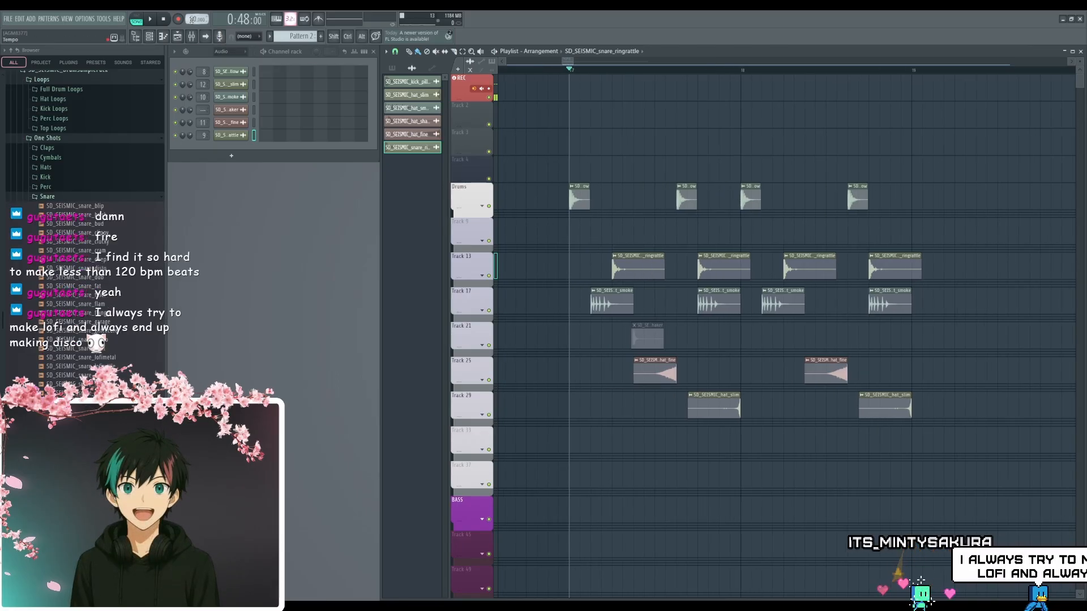
{"action": "scroll", "coordinate": [736, 233], "scroll_direction": "up", "scroll_amount": 2}
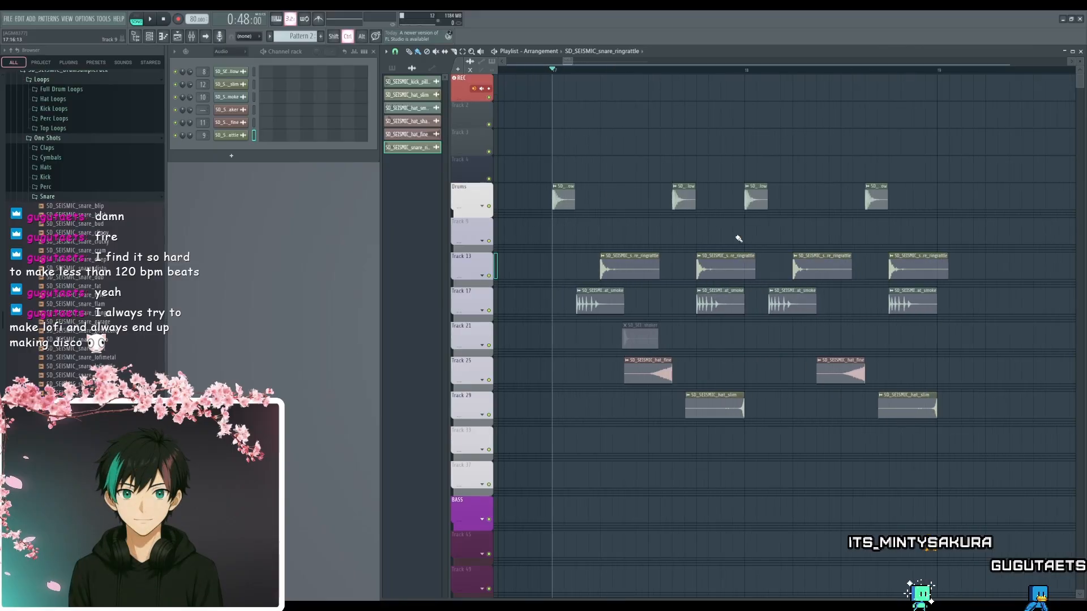
{"action": "left_click_drag", "start_coordinate": [740, 238], "coordinate": [743, 260]}
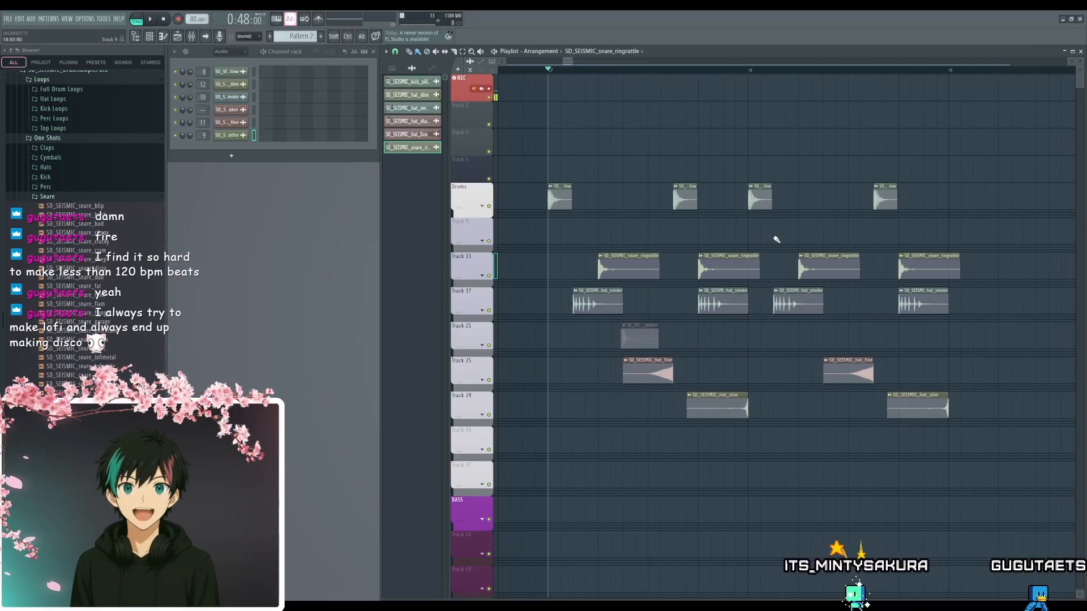
{"action": "scroll", "coordinate": [775, 238], "scroll_direction": "down", "scroll_amount": 3}
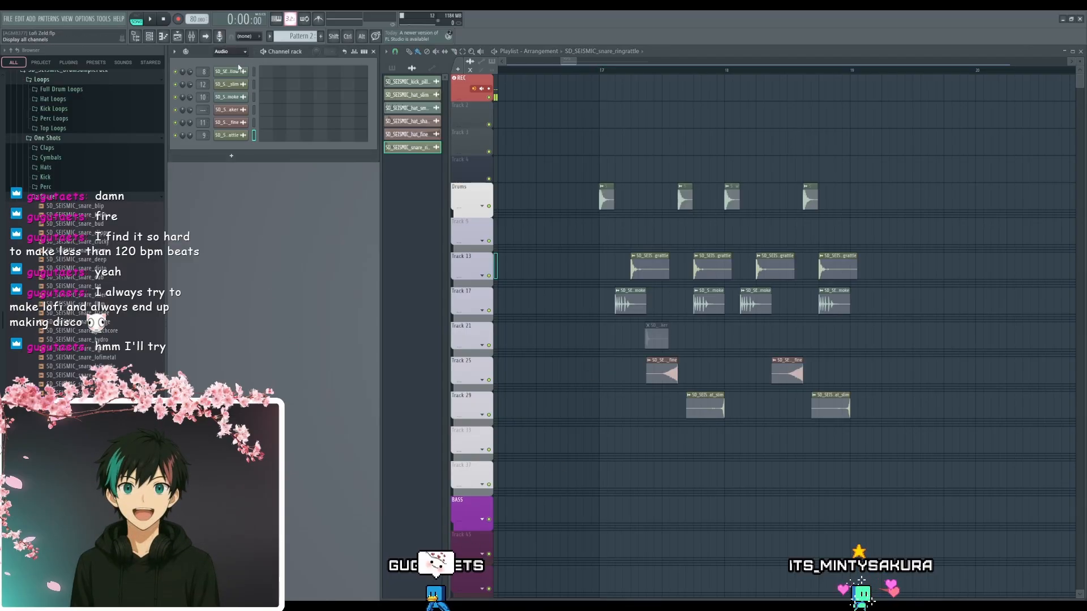
- Show all channels, add a Sawer synth channel and try its presets, and replace the synth with PoiZone
{"action": "left_click", "coordinate": [239, 67]}
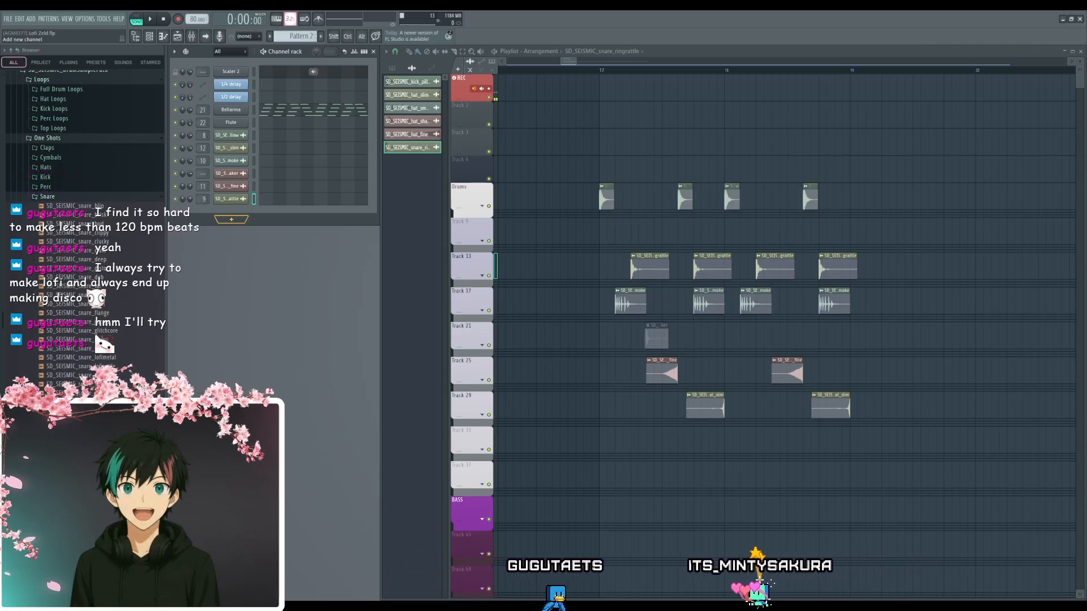
{"action": "left_click", "coordinate": [479, 322]}
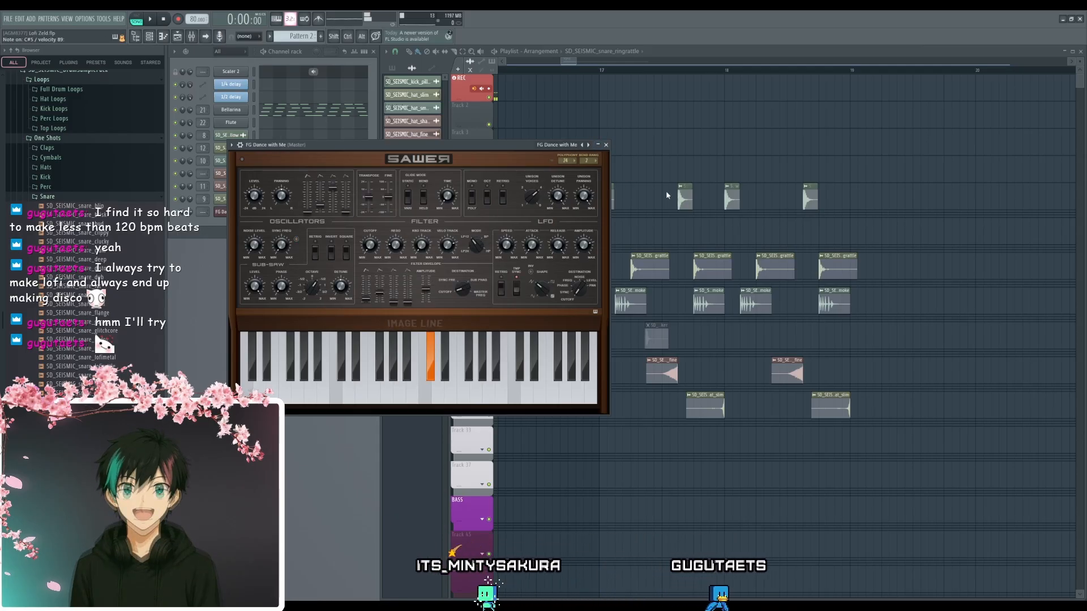
{"action": "left_click", "coordinate": [588, 146]}
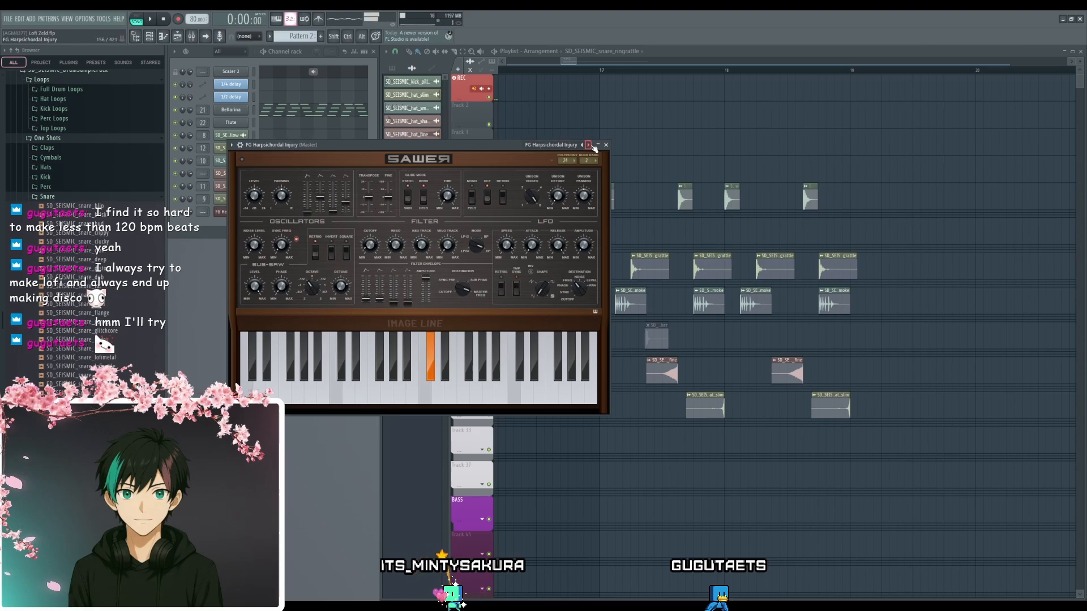
{"action": "left_click", "coordinate": [303, 463]}
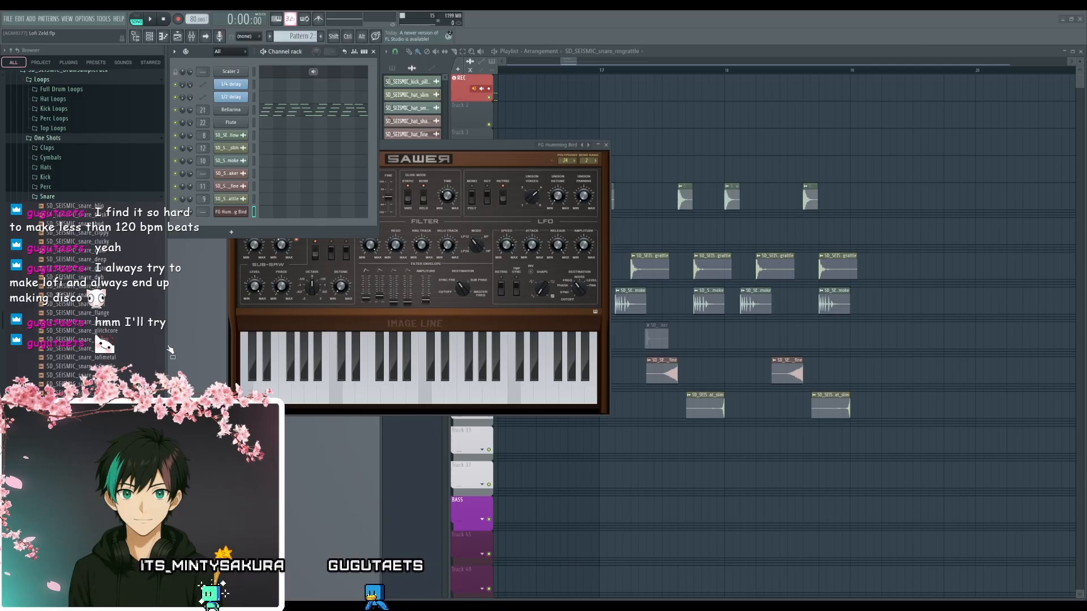
{"action": "left_click", "coordinate": [514, 151]}
{"action": "left_click_drag", "start_coordinate": [517, 155], "coordinate": [587, 218]}
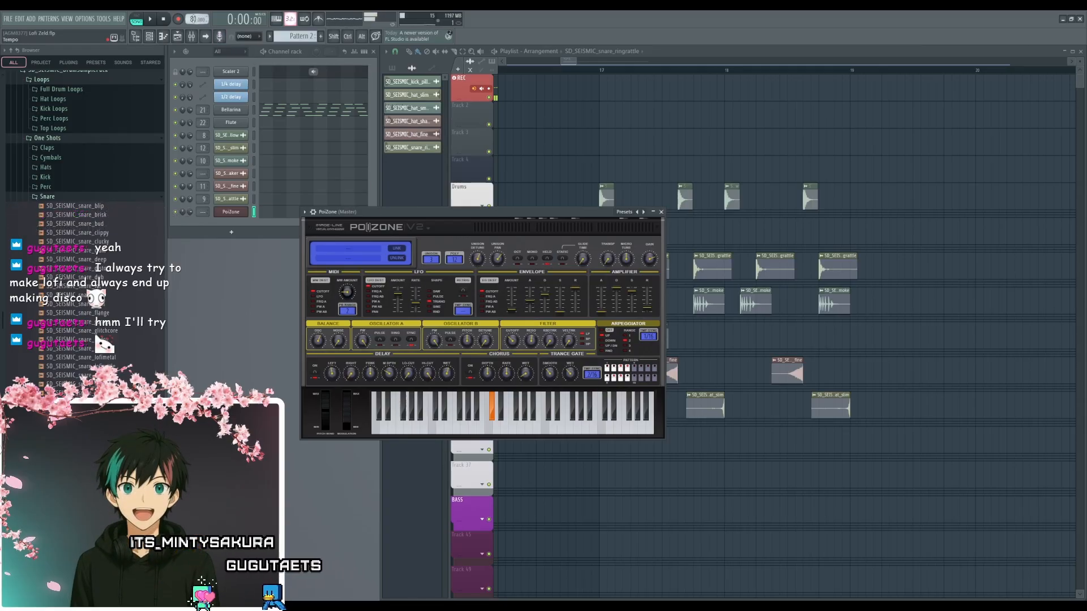
- Try project tempos of 218 and 321 BPM with the PoiZone synth, and set the tempo to 55 BPM
{"action": "left_click_drag", "start_coordinate": [193, 20], "coordinate": [193, 2]}
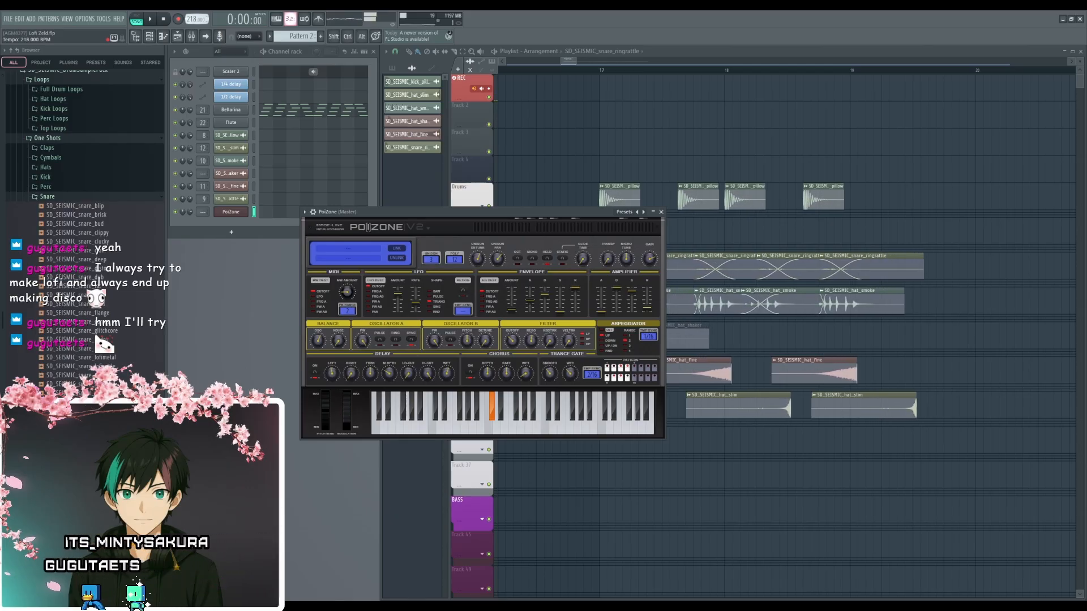
{"action": "left_click_drag", "start_coordinate": [193, 19], "coordinate": [208, 61]}
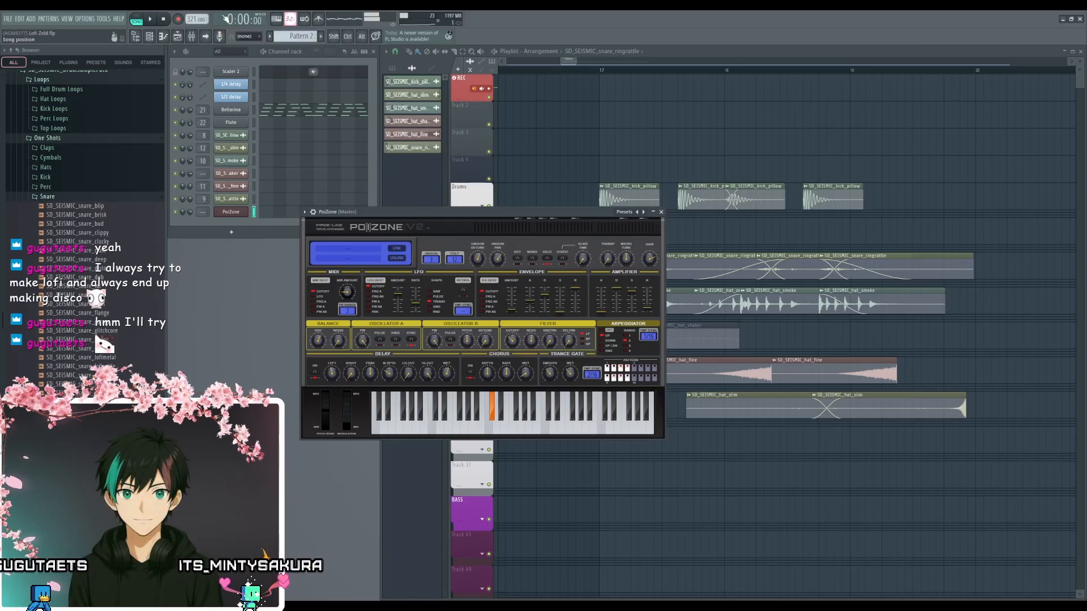
{"action": "left_click_drag", "start_coordinate": [195, 19], "coordinate": [195, 121]}
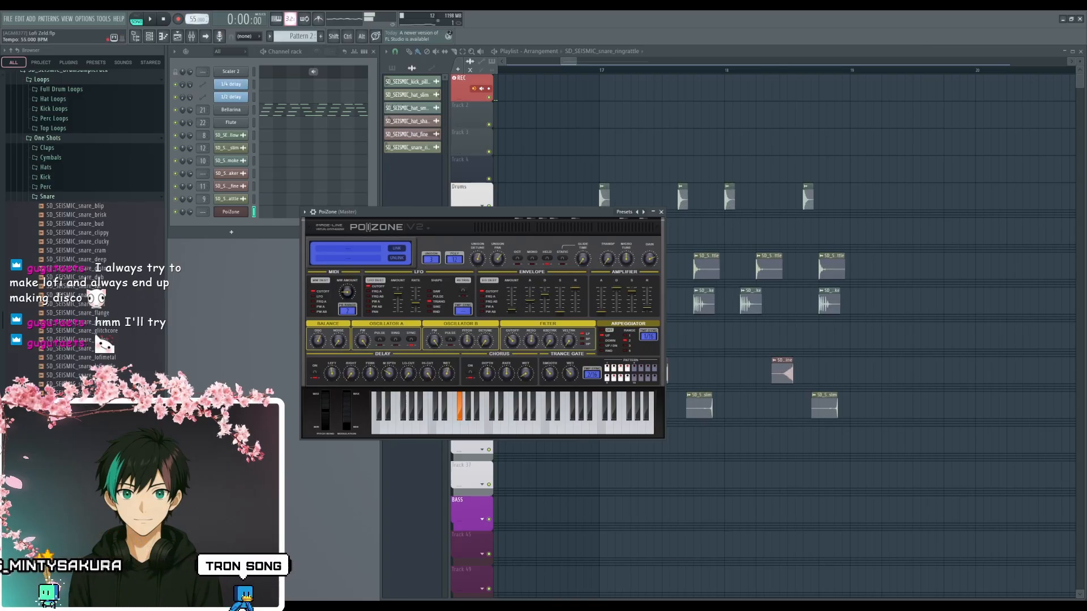
- Set the project tempo to 80 BPM, close PoiZone and remove its channel
{"action": "mouse_move", "coordinate": [195, 20]}
{"action": "left_mouse_down"}
{"action": "mouse_move", "coordinate": [195, 8]}
{"action": "mouse_move", "coordinate": [195, 37]}
{"action": "left_mouse_up"}
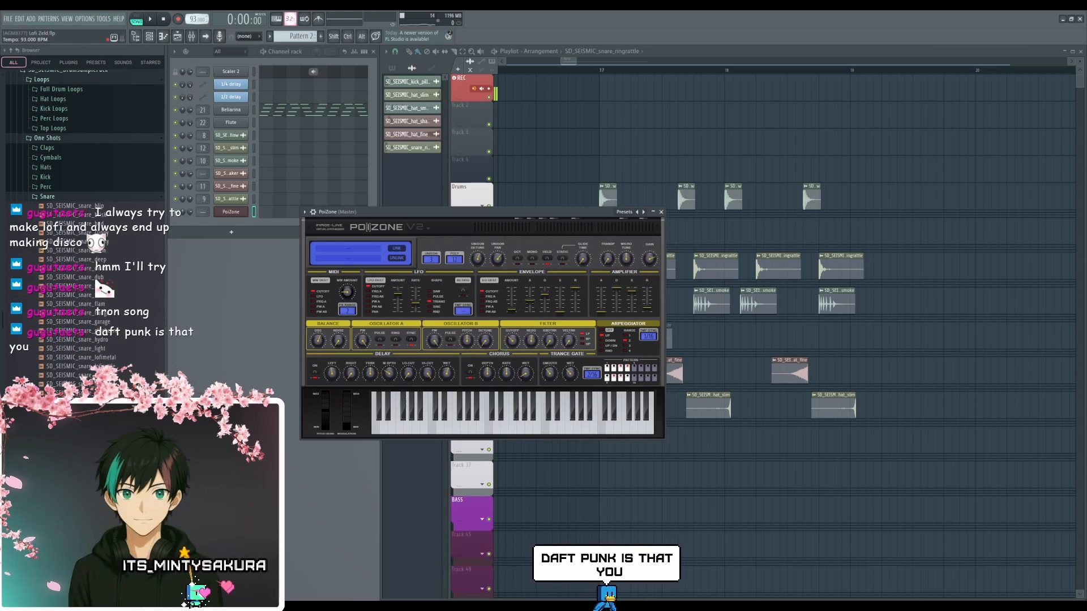
{"action": "left_click_drag", "start_coordinate": [195, 37], "coordinate": [195, 44]}
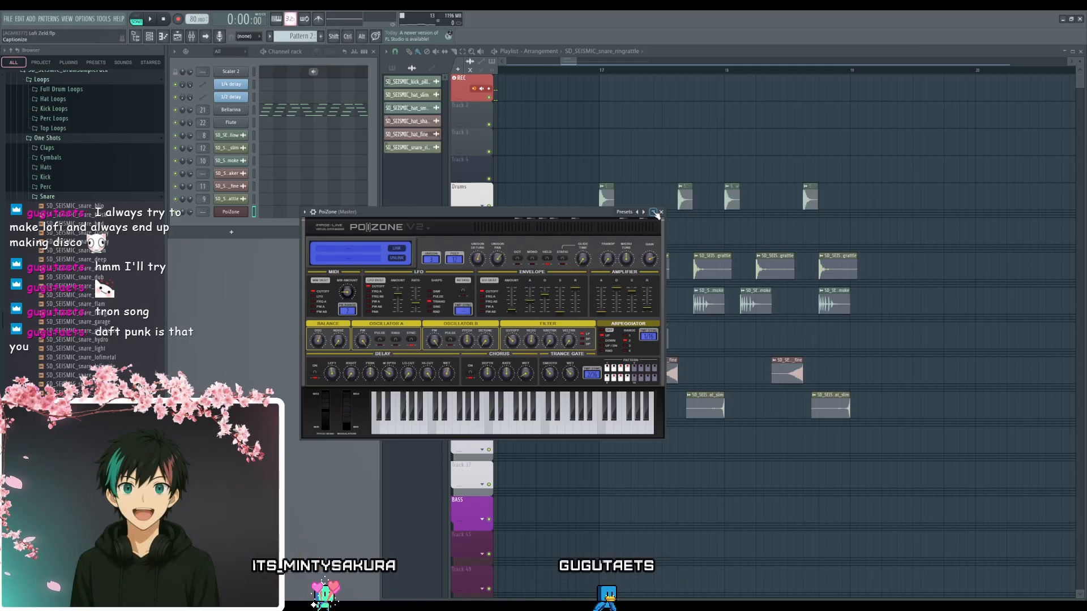
{"action": "left_click", "coordinate": [660, 213]}
{"action": "scroll", "coordinate": [623, 448], "scroll_direction": "up", "scroll_amount": 3, "text": "ctrl"}
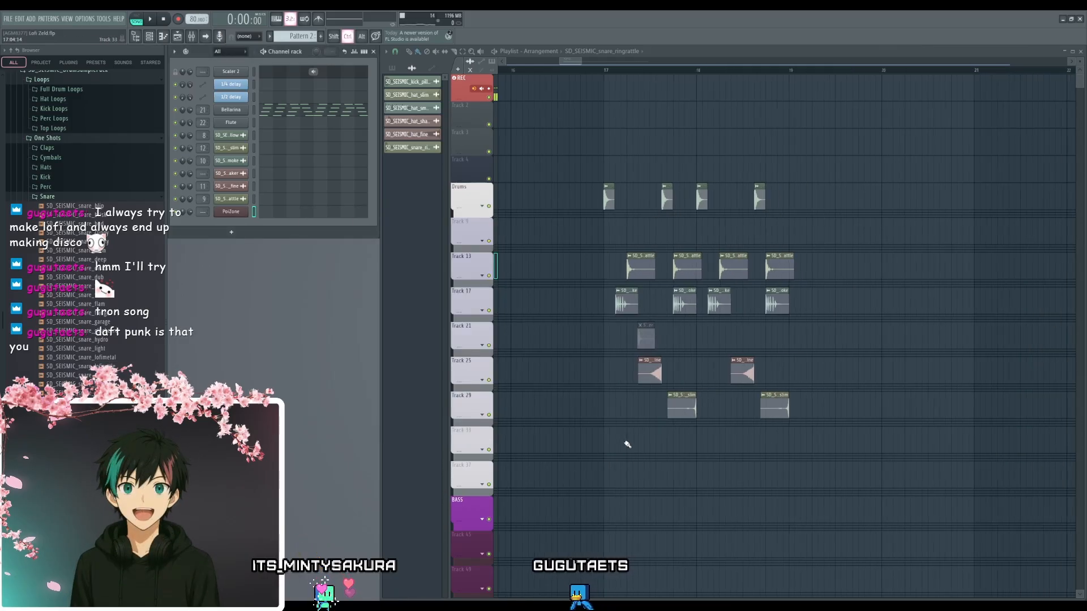
{"action": "left_click", "coordinate": [536, 71]}
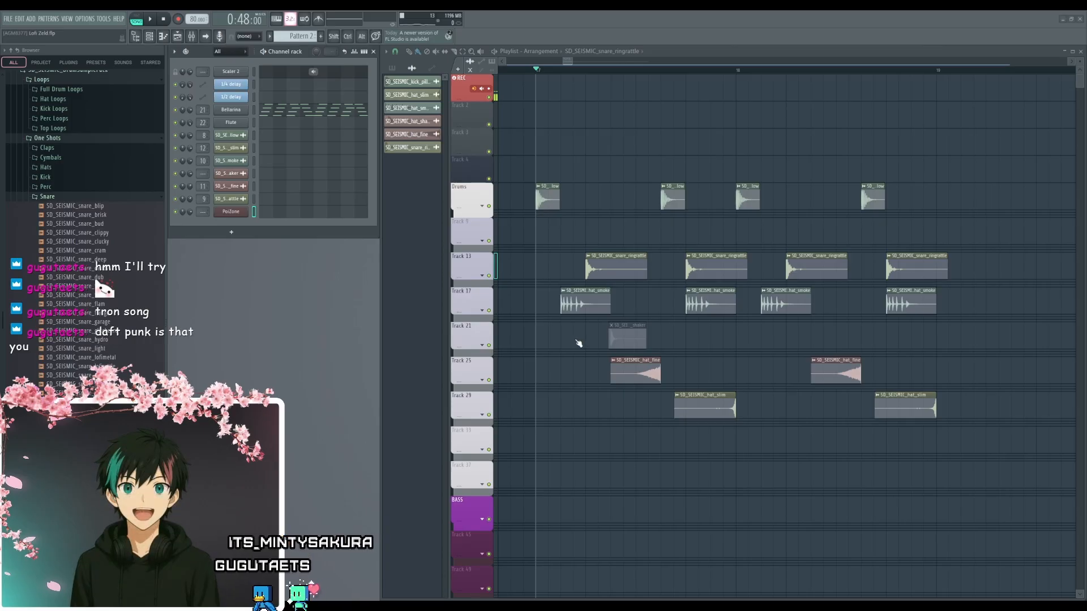
{"action": "key", "text": "ctrl+z"}
- Play the beat from bar 17 through the empty bars after it to review the pattern
{"action": "scroll", "coordinate": [632, 418], "scroll_direction": "down", "scroll_amount": 2}
{"action": "key", "text": "space"}
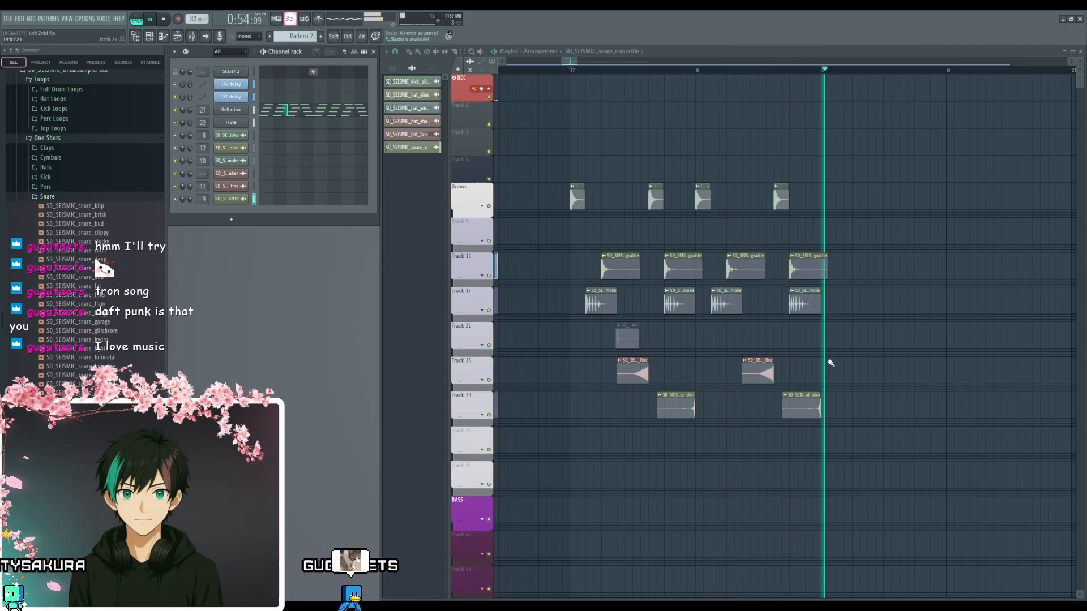
{"action": "left_click_drag", "start_coordinate": [833, 356], "coordinate": [790, 388]}
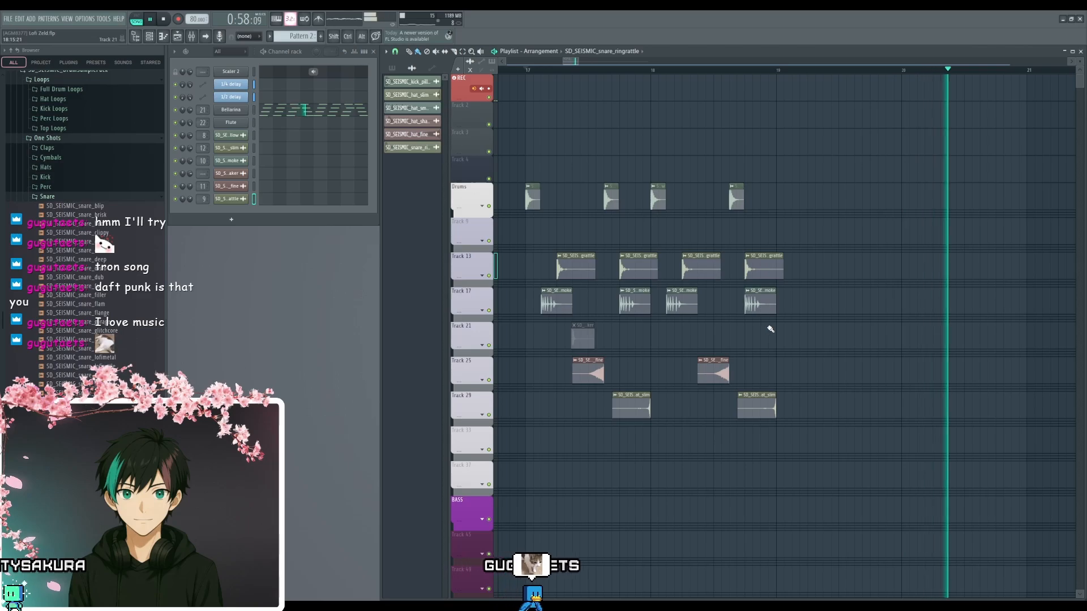
{"action": "key", "text": "space"}
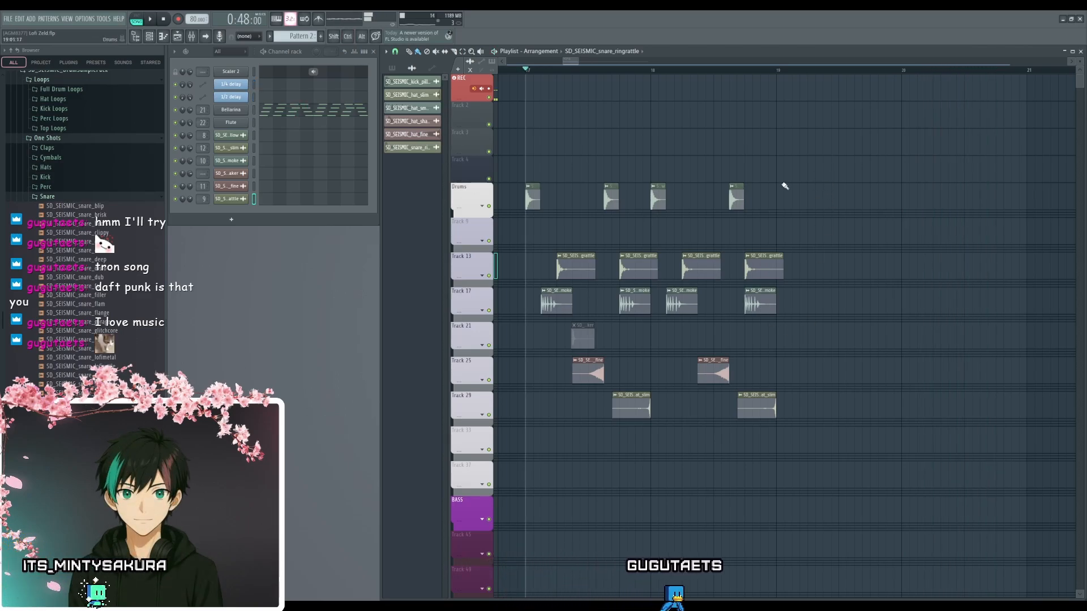
- Duplicate the kick_pillow clip to steps 1, 7 and 15 of bar 19 on the Drums track and play the bar
{"action": "scroll", "coordinate": [817, 187], "scroll_direction": "up", "scroll_amount": 2}
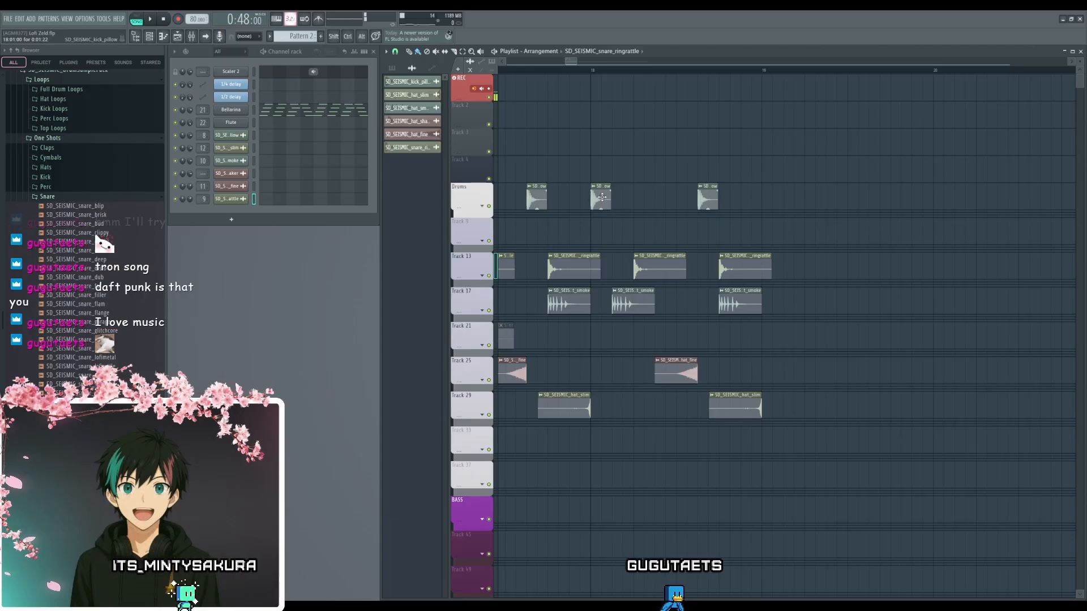
{"action": "left_click_drag", "start_coordinate": [751, 196], "coordinate": [777, 195]}
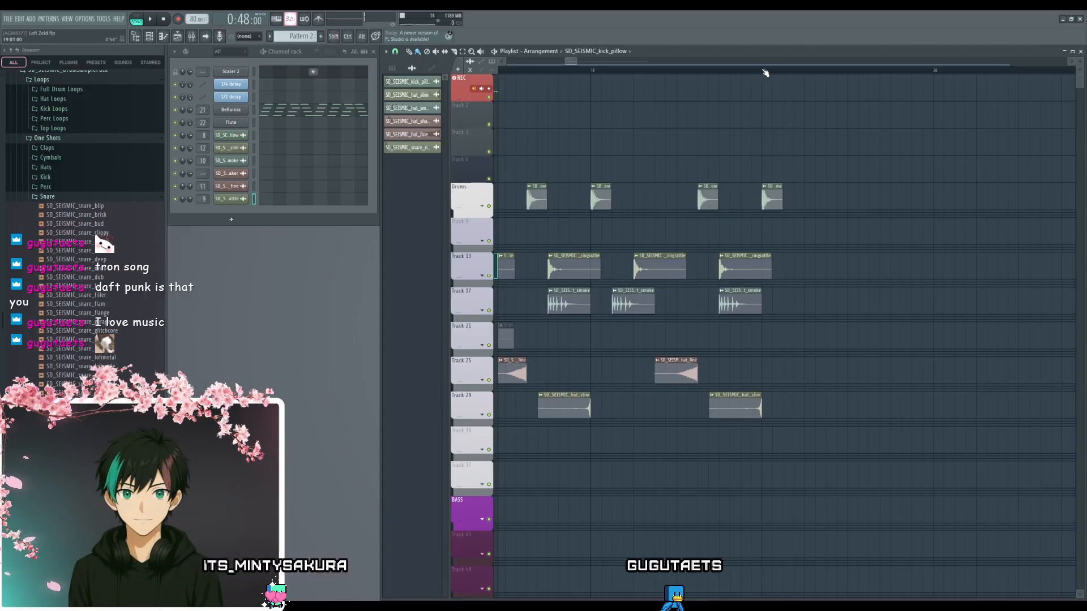
{"action": "left_click", "coordinate": [837, 197]}
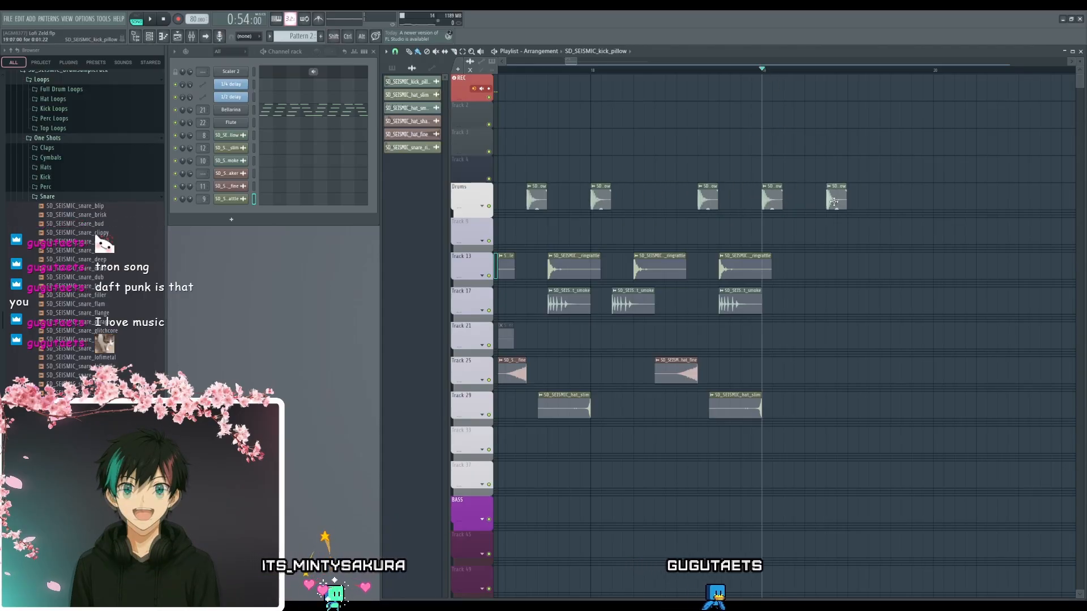
{"action": "left_click", "coordinate": [901, 198]}
{"action": "left_click_drag", "start_coordinate": [900, 199], "coordinate": [921, 199]}
{"action": "key", "text": "space"}
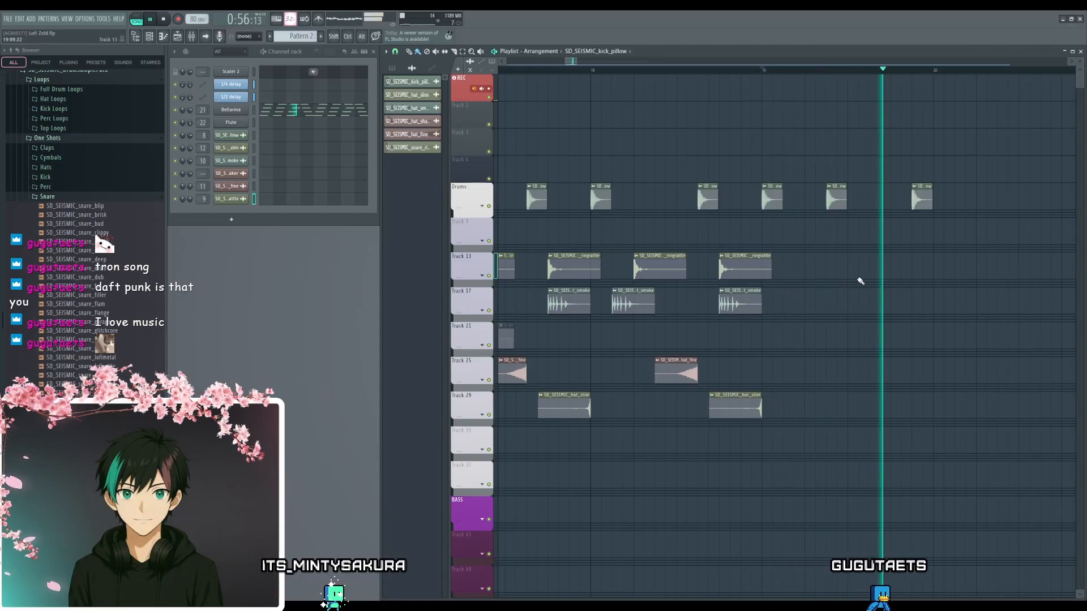
{"action": "key", "text": "space"}
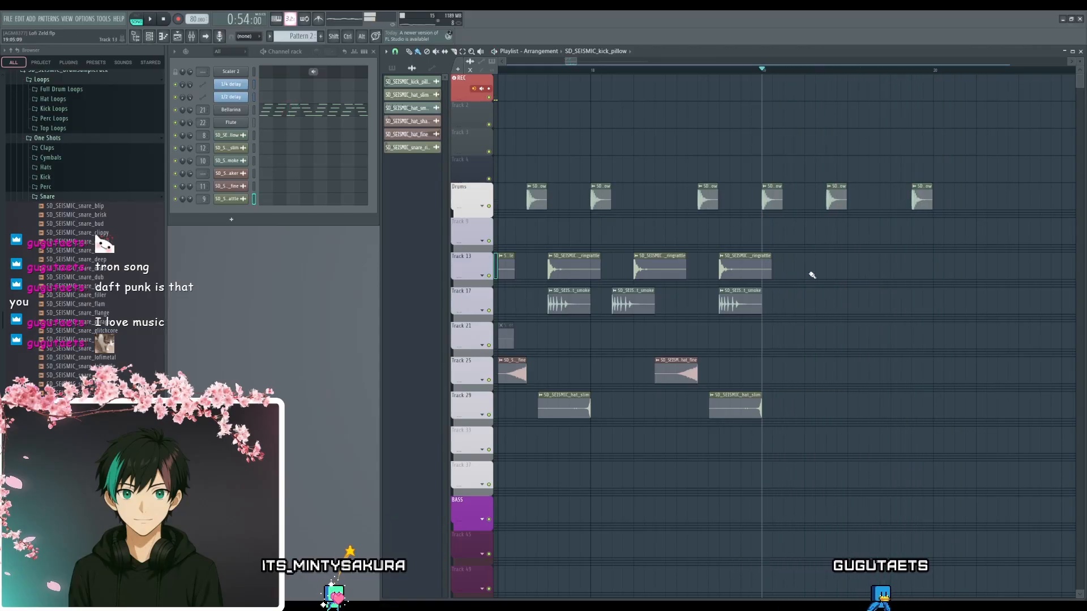
- Duplicate the snare_ringrattle clip to steps 5 and 13 of bar 19 on Track 13 and play the bar
{"action": "left_click", "coordinate": [734, 266], "text": "shift"}
{"action": "left_click_drag", "start_coordinate": [844, 267], "coordinate": [911, 269]}
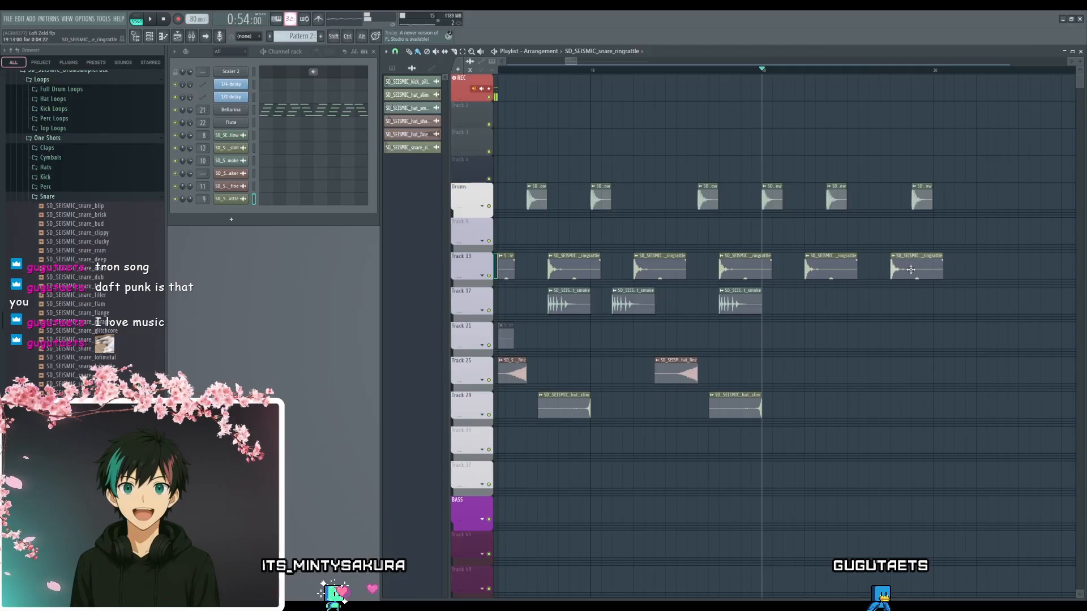
{"action": "key", "text": "space"}
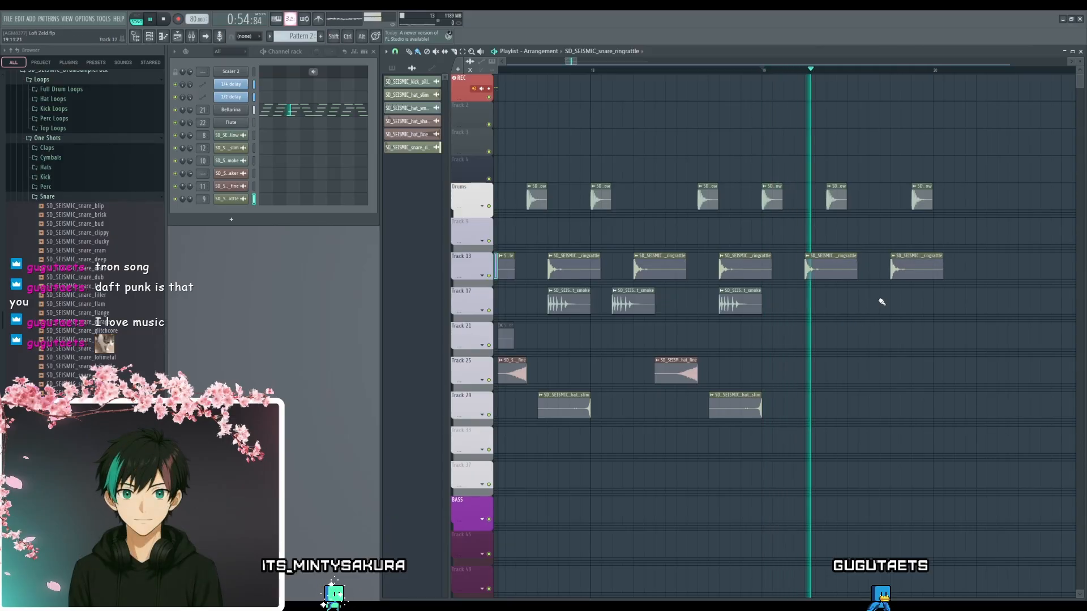
{"action": "key", "text": "space"}
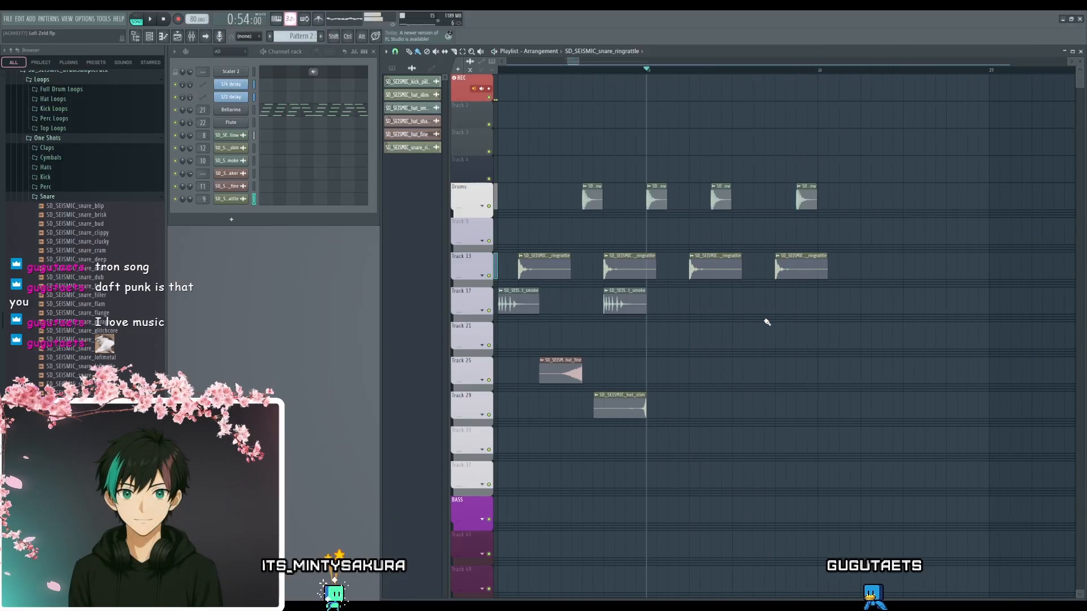
- Add a kick_pillow clip at step 9 of bar 19, move it to step 11 and play the bar
{"action": "left_click_drag", "start_coordinate": [721, 199], "coordinate": [742, 200]}
{"action": "key", "text": "space"}
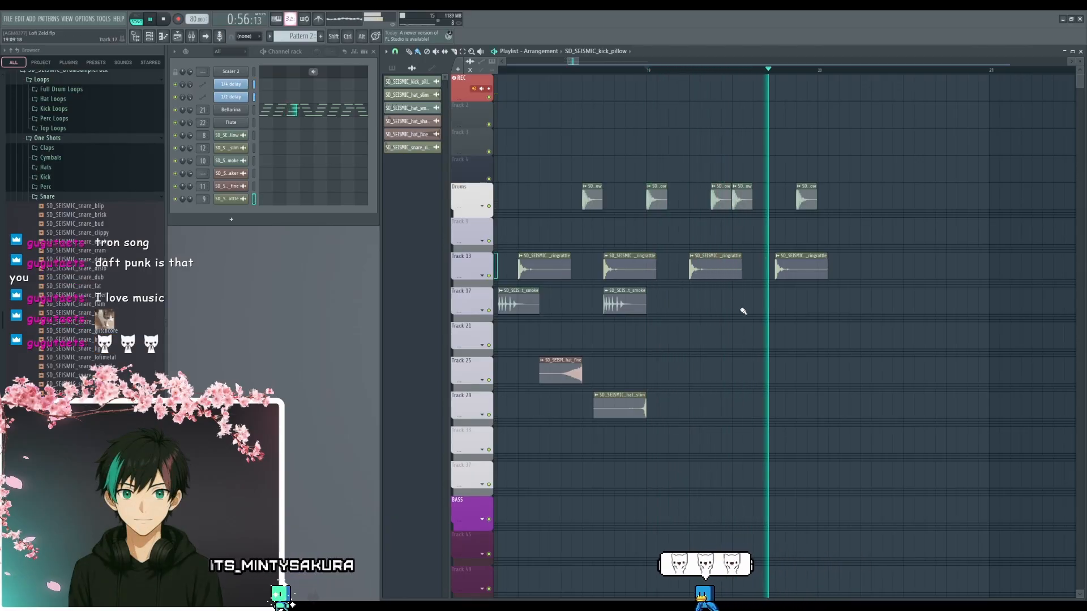
{"action": "key", "text": "space"}
{"action": "left_click_drag", "start_coordinate": [739, 194], "coordinate": [760, 194]}
{"action": "key", "text": "space"}
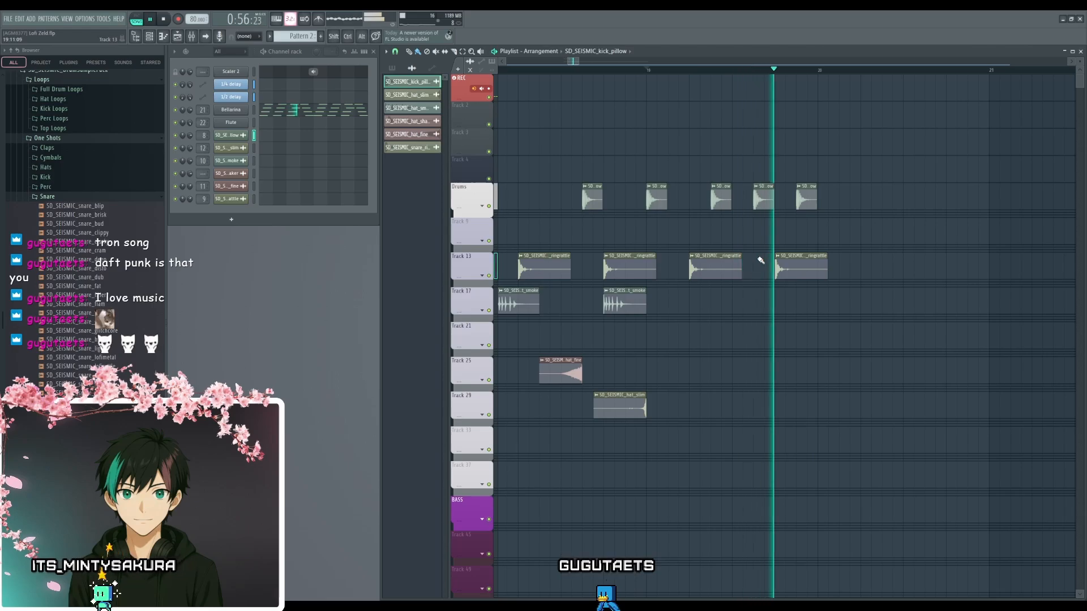
{"action": "key", "text": "space"}
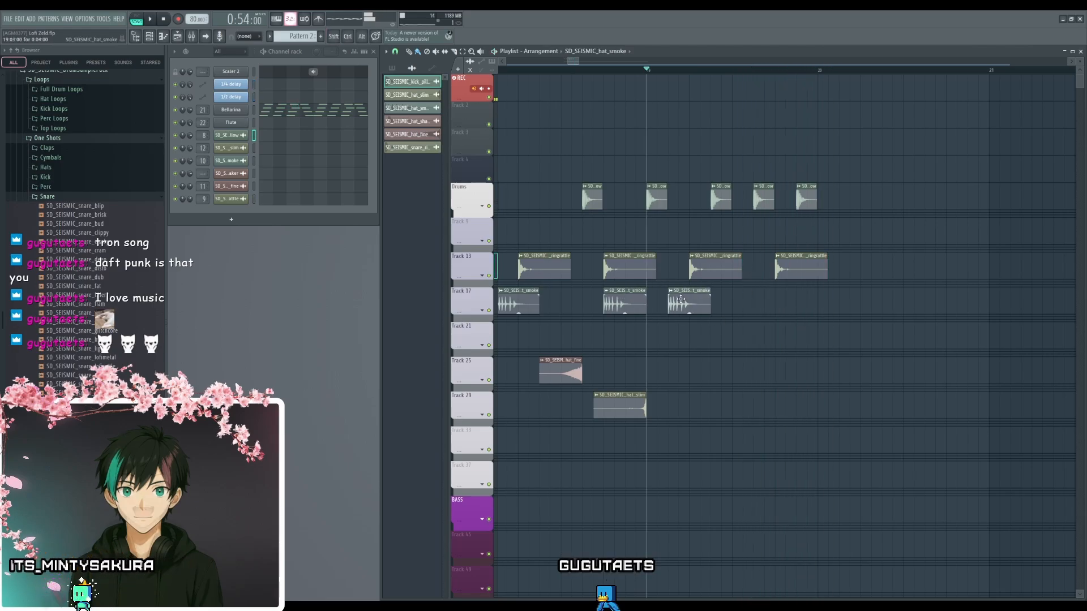
- Duplicate the hat_smoke clip to steps 3 and 11 of bar 19 on Track 17 and play the bar
{"action": "scroll", "coordinate": [654, 339], "scroll_direction": "down", "scroll_amount": 4}
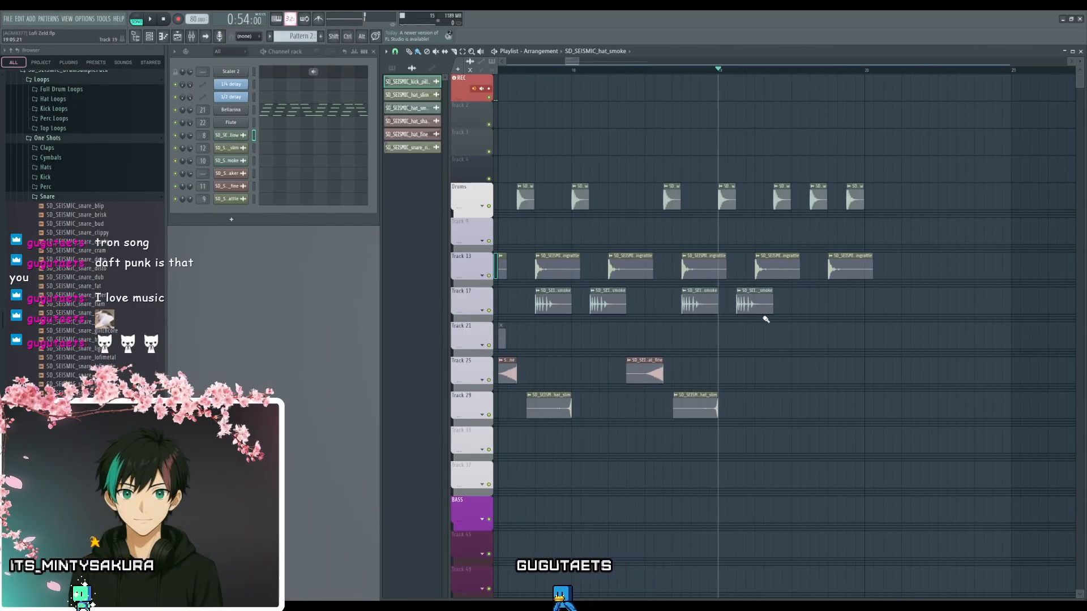
{"action": "scroll", "coordinate": [765, 319], "scroll_direction": "up", "scroll_amount": 3}
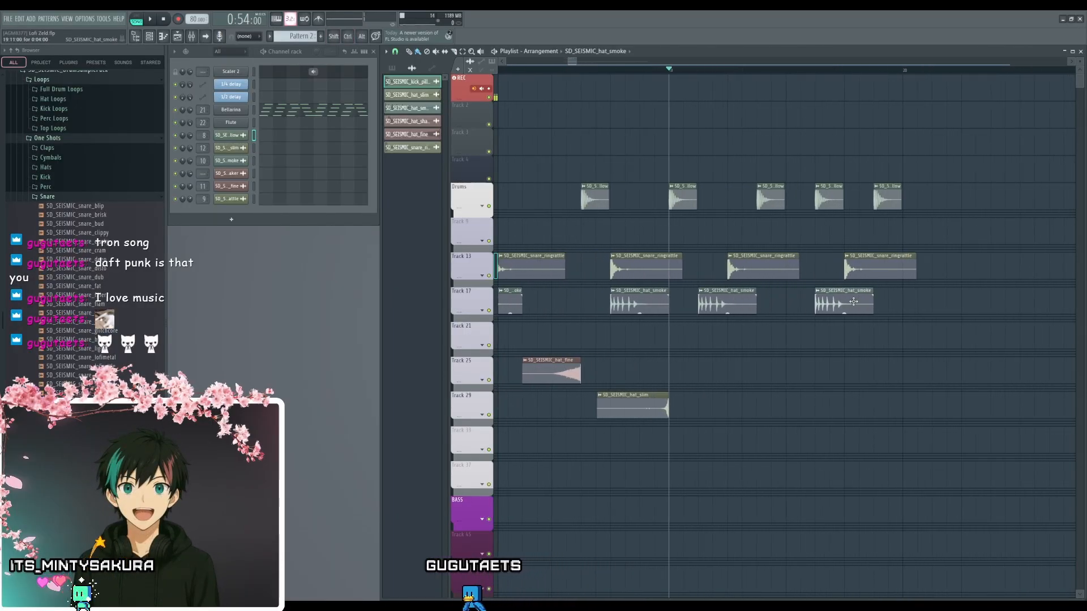
{"action": "key", "text": "space"}
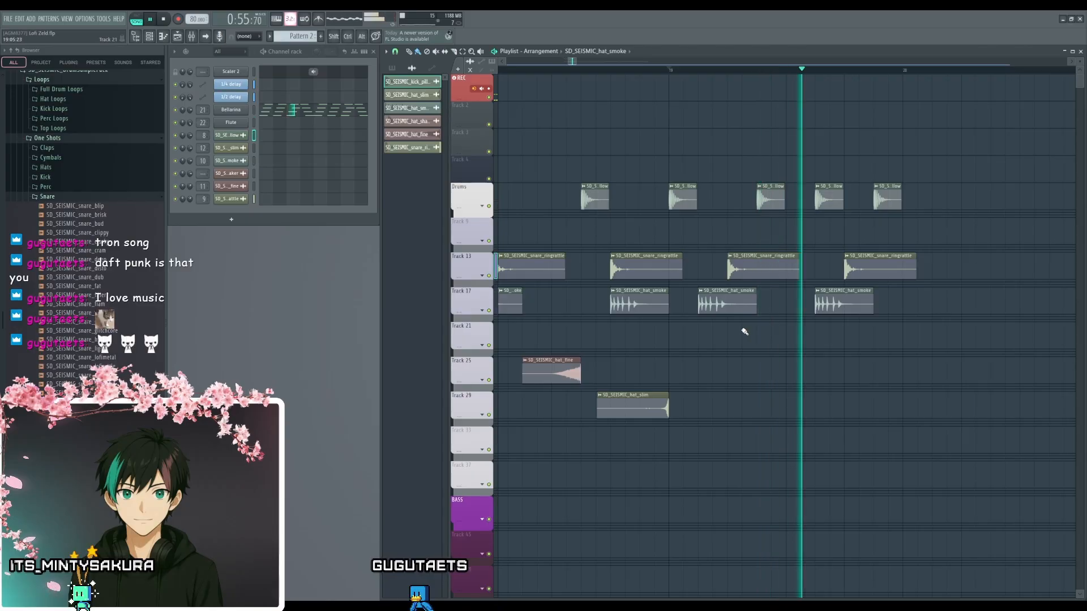
{"action": "key", "text": "space"}
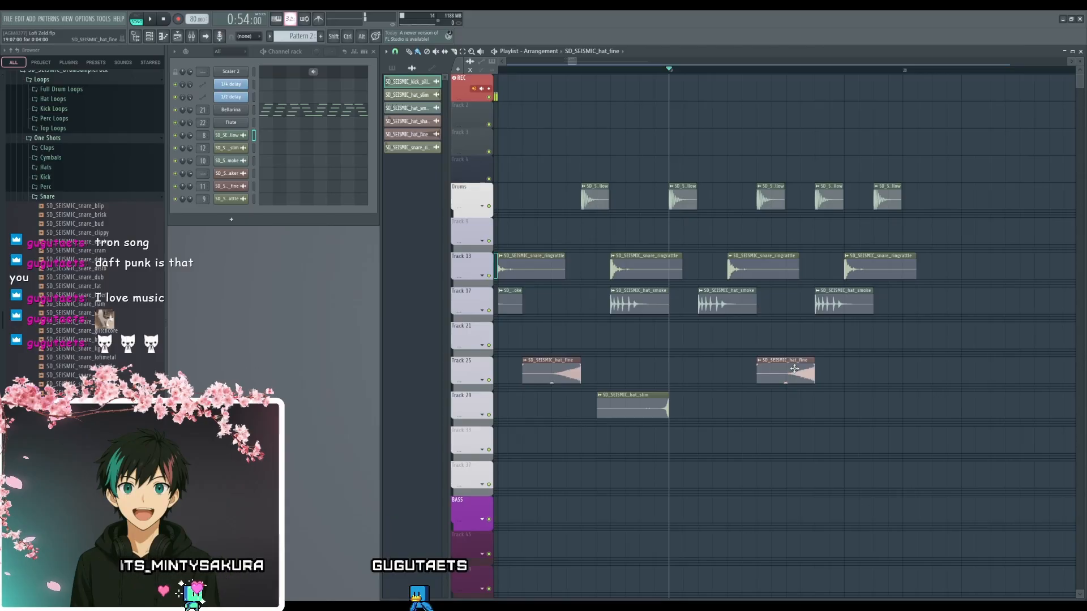
- Duplicate the hat_fine clip to step 7 of bar 19 on Track 25
{"action": "mouse_move", "coordinate": [795, 369]}
{"action": "left_mouse_down"}
{"action": "mouse_move", "coordinate": [748, 377]}
{"action": "mouse_move", "coordinate": [790, 376]}
{"action": "left_mouse_up"}
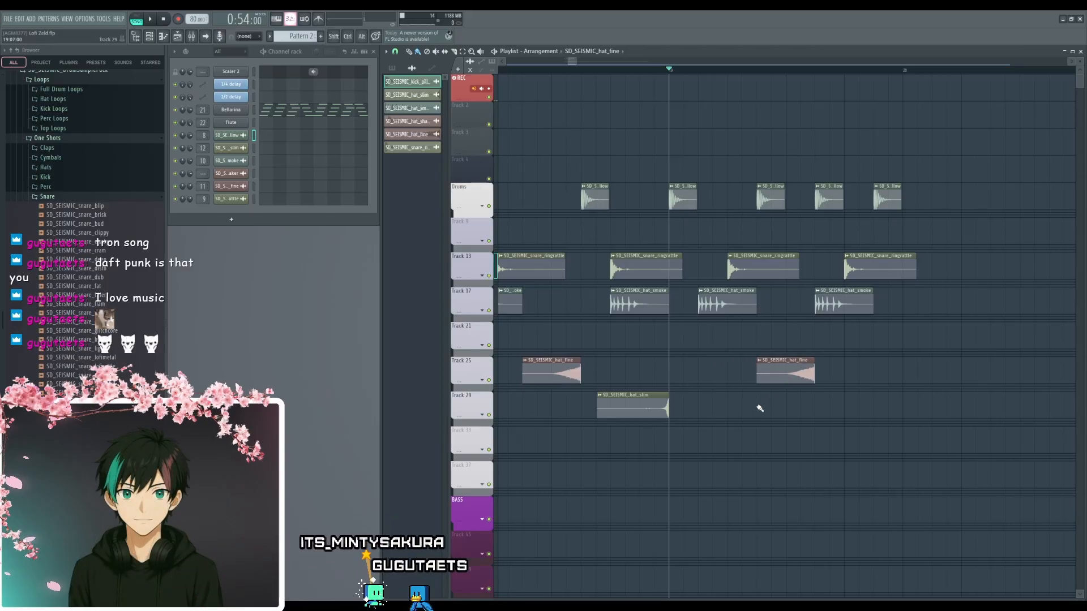
{"action": "scroll", "coordinate": [760, 408], "scroll_direction": "down", "scroll_amount": 3}
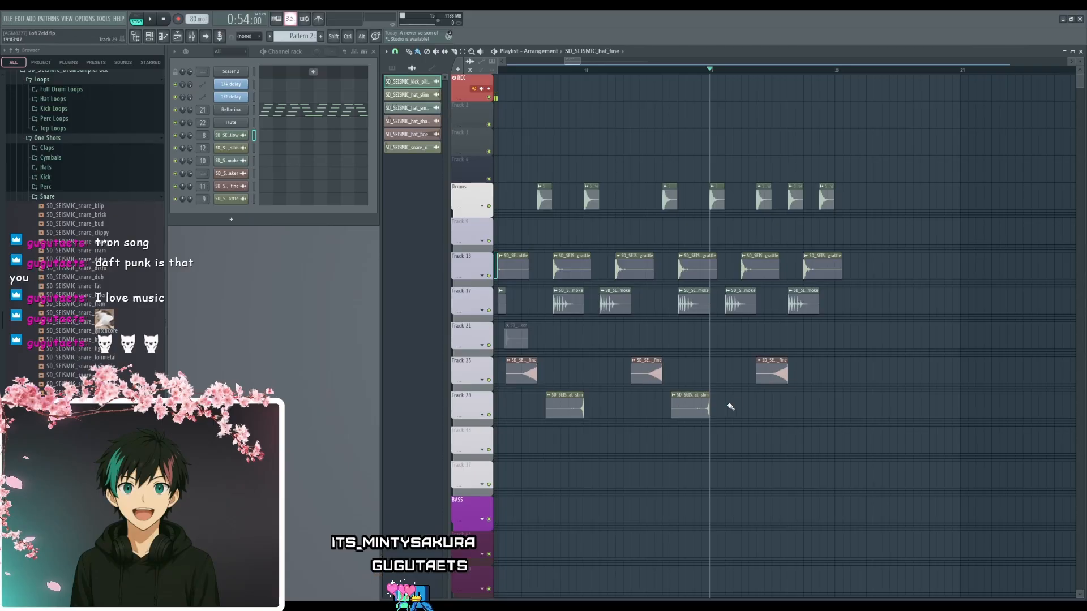
{"action": "left_click_drag", "start_coordinate": [730, 406], "coordinate": [892, 399]}
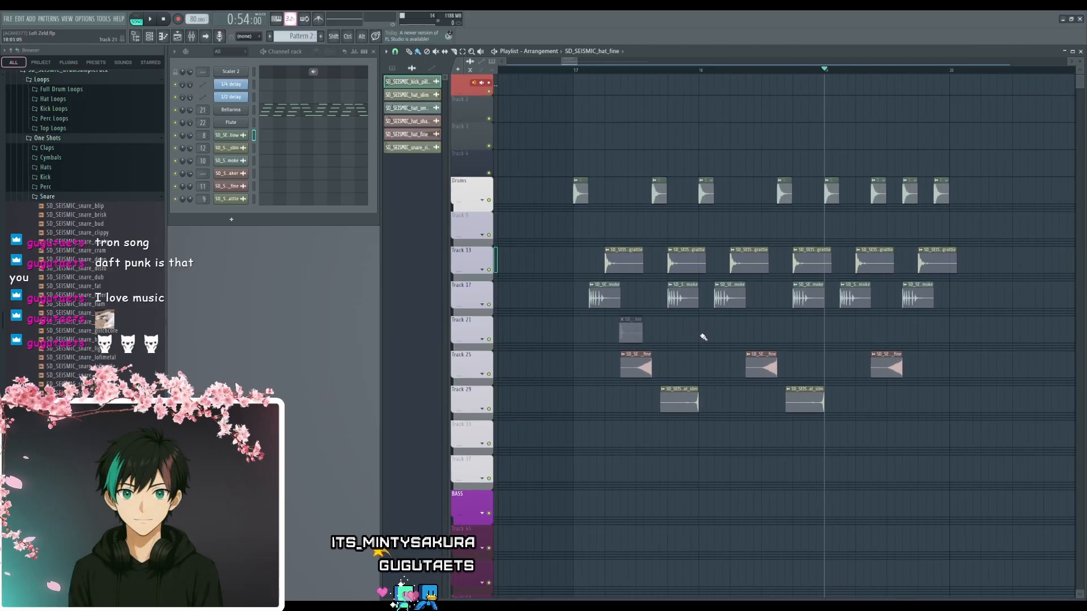
- Move the muted hat_shaker clip on Track 21 ten steps earlier, ahead of bar 17, and play the beat
{"action": "left_click_drag", "start_coordinate": [633, 332], "coordinate": [554, 332]}
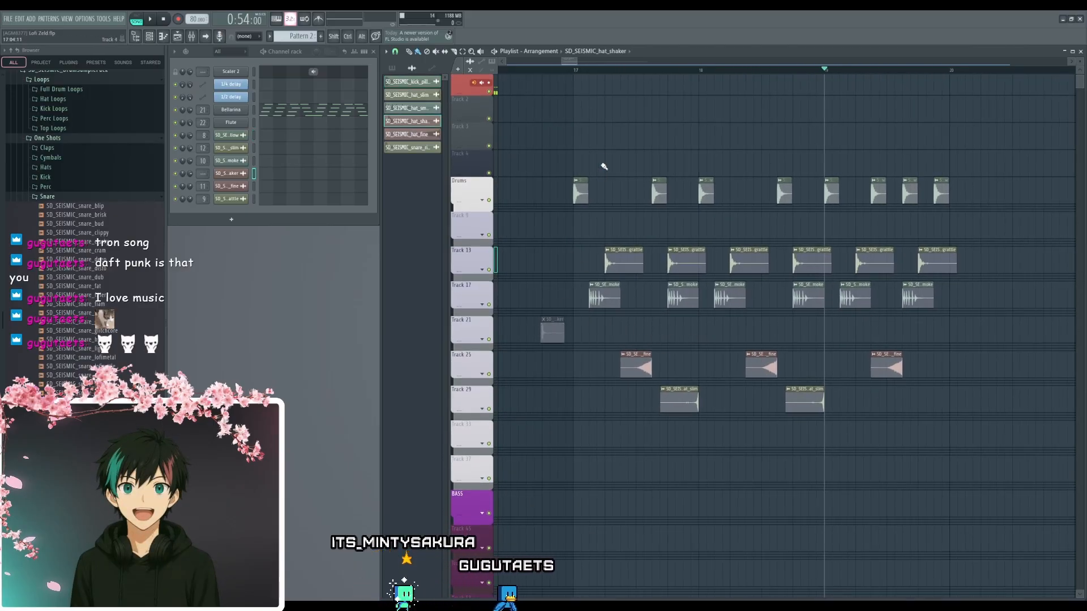
{"action": "key", "text": "space"}
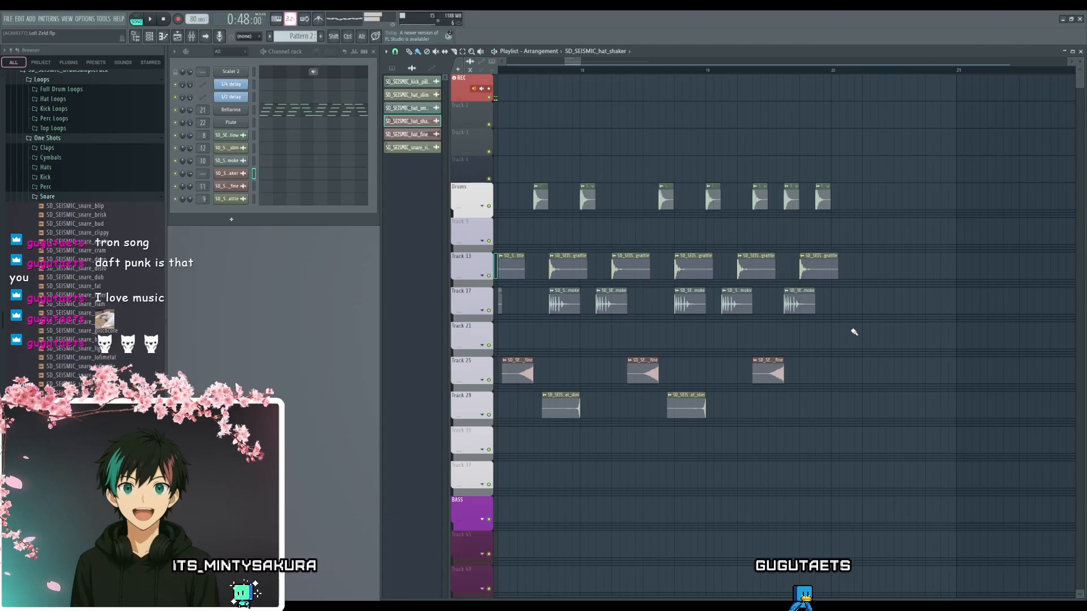
{"action": "key", "text": "space"}
- Duplicate the kick_pillow clip to step 1 and the snare_ringrattle clip to step 5 of bar 20
{"action": "scroll", "coordinate": [760, 210], "scroll_direction": "up", "scroll_amount": 3}
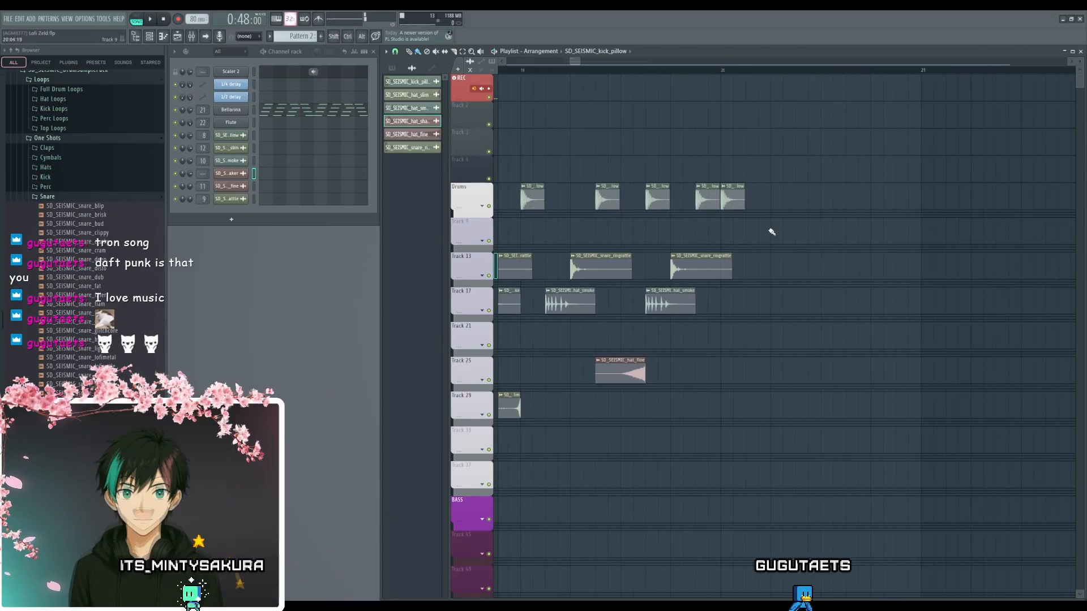
{"action": "scroll", "coordinate": [809, 246], "scroll_direction": "down", "scroll_amount": 3}
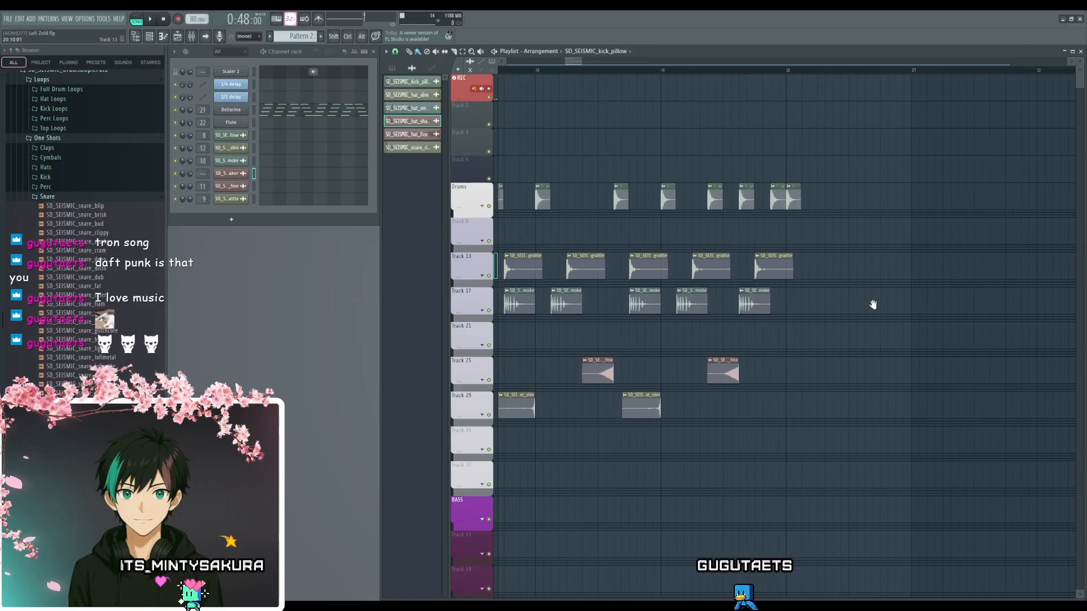
{"action": "left_click_drag", "start_coordinate": [913, 322], "coordinate": [928, 324]}
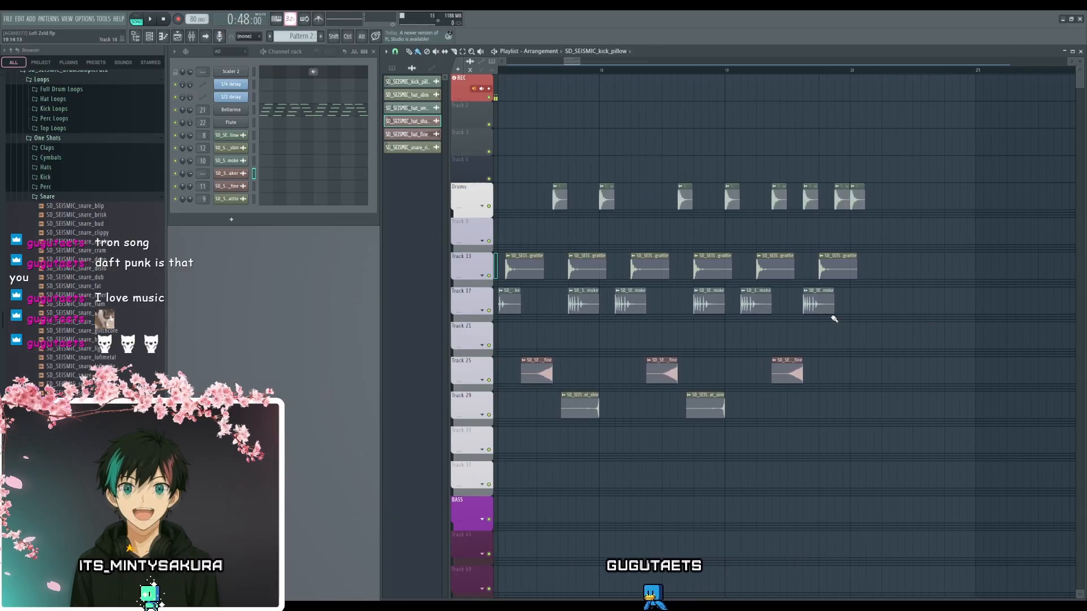
{"action": "scroll", "coordinate": [842, 328], "scroll_direction": "up", "scroll_amount": 2}
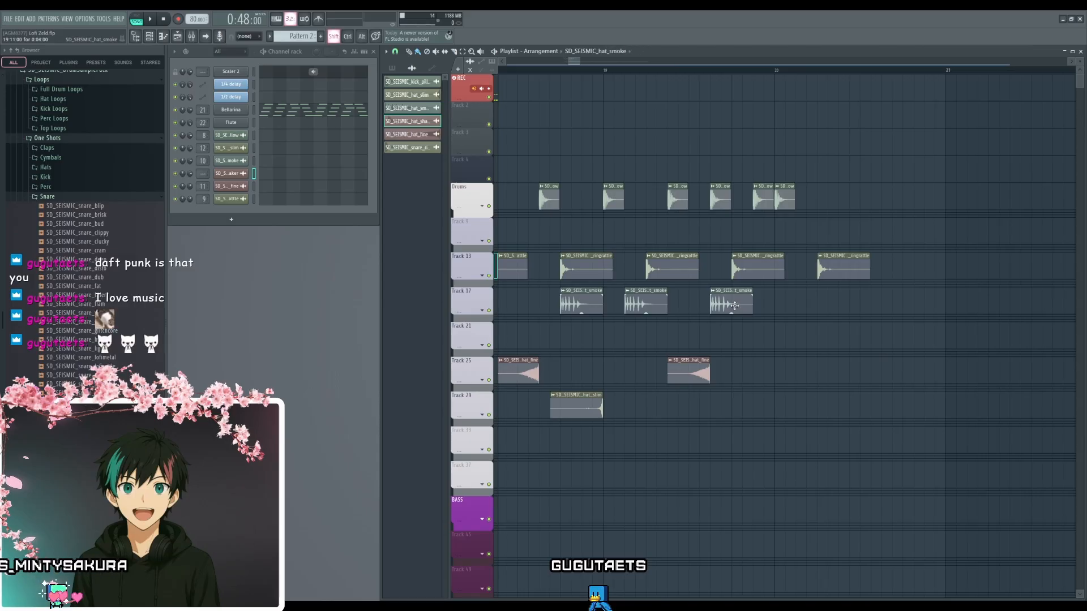
- Duplicate the hat_fine clip from bar 19 to step 5 of bar 20 on Track 25
{"action": "scroll", "coordinate": [759, 381], "scroll_direction": "down", "scroll_amount": 3}
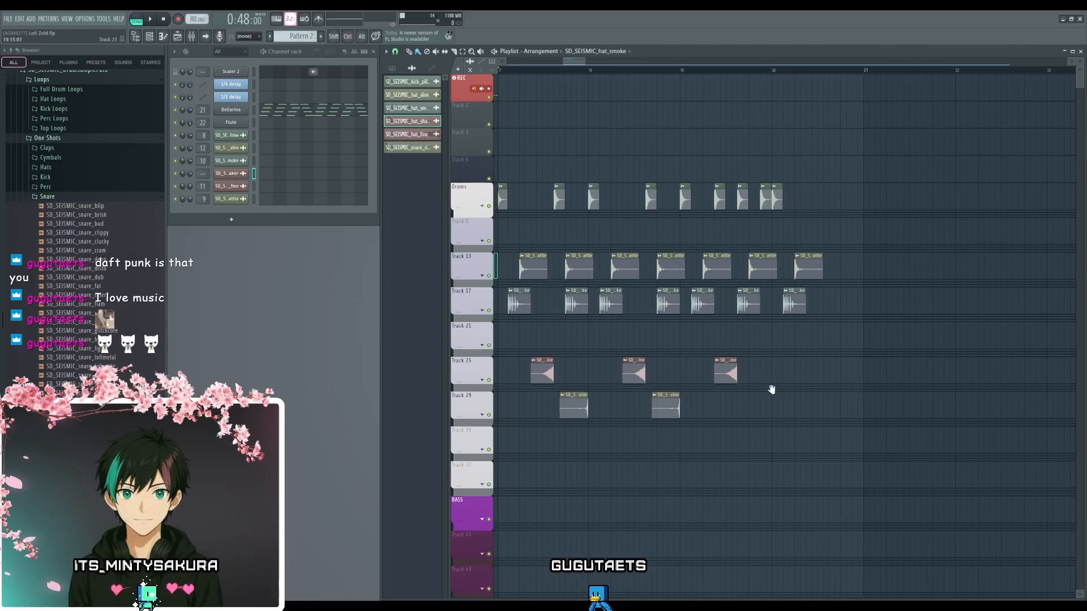
{"action": "mouse_move", "coordinate": [772, 389]}
{"action": "left_mouse_down"}
{"action": "mouse_move", "coordinate": [839, 397]}
{"action": "mouse_move", "coordinate": [791, 412]}
{"action": "mouse_move", "coordinate": [799, 406]}
{"action": "left_mouse_up"}
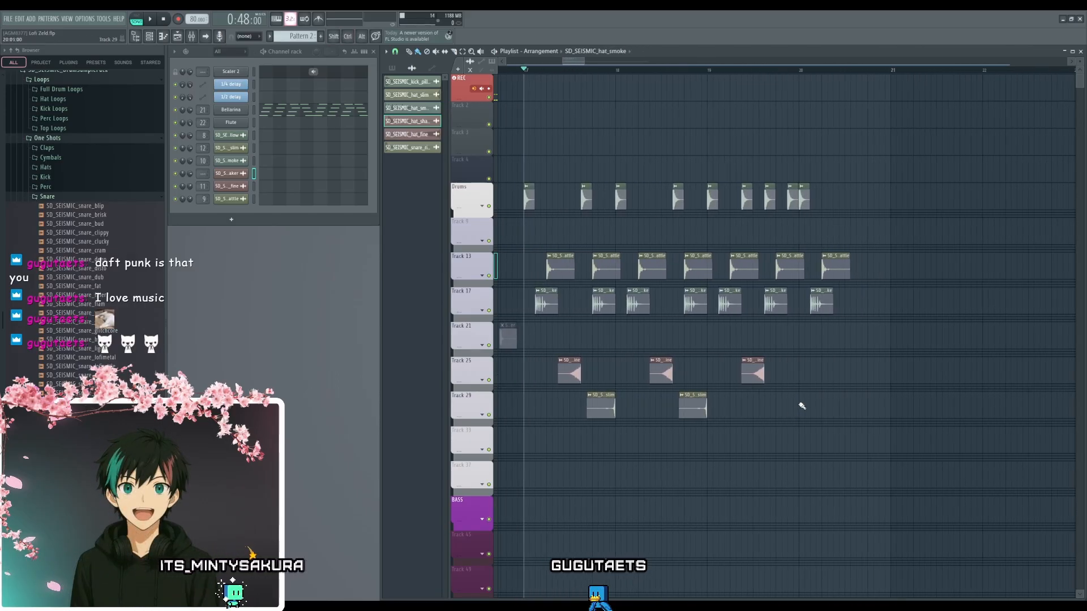
{"action": "scroll", "coordinate": [801, 403], "scroll_direction": "up", "scroll_amount": 3}
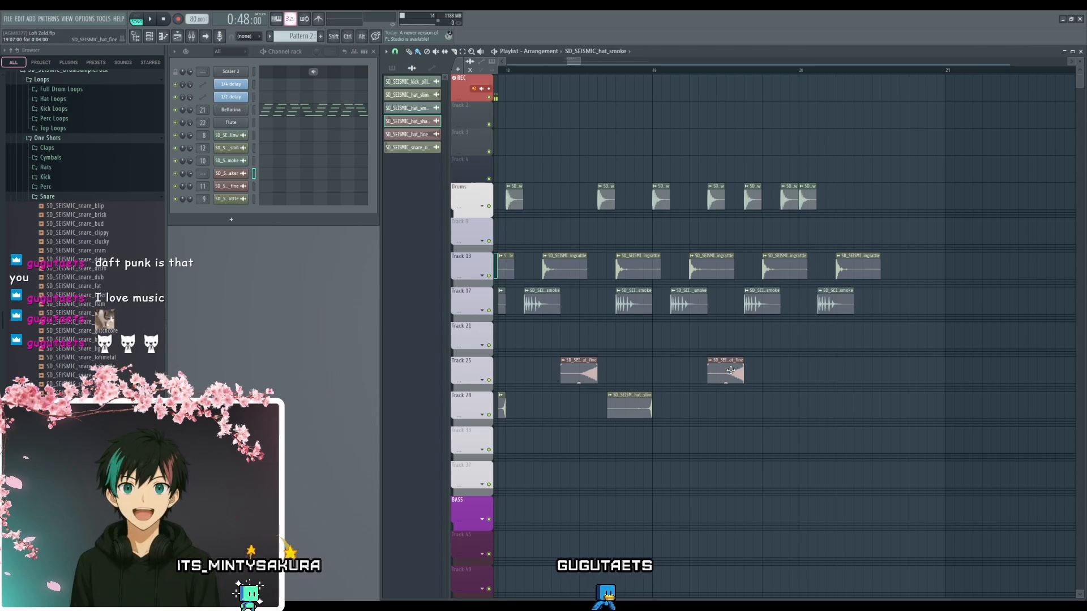
{"action": "left_click_drag", "start_coordinate": [731, 371], "coordinate": [871, 377]}
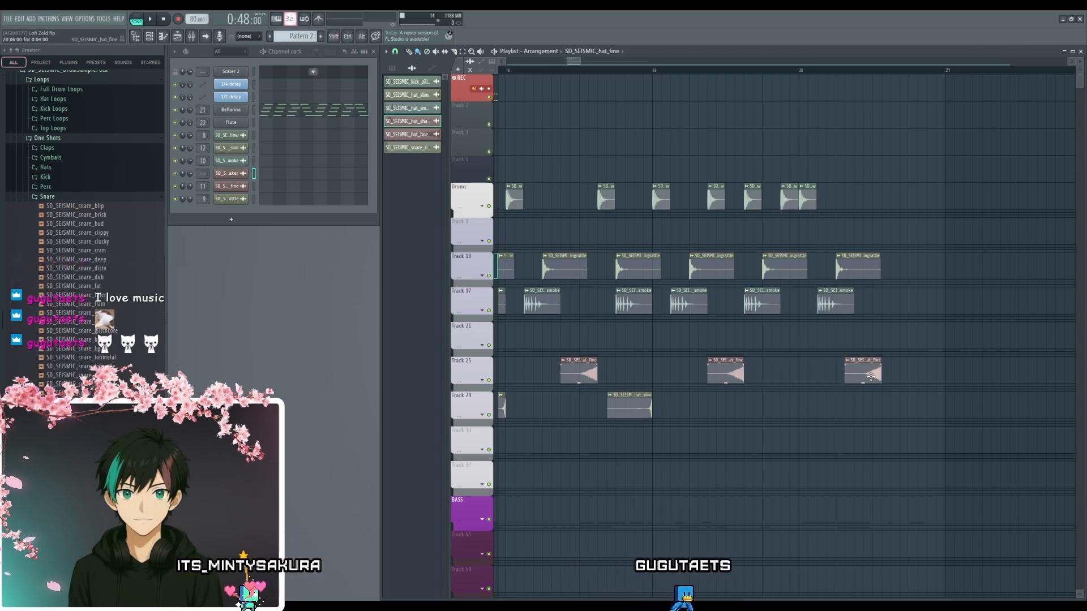
{"action": "left_click_drag", "start_coordinate": [838, 418], "coordinate": [710, 425]}
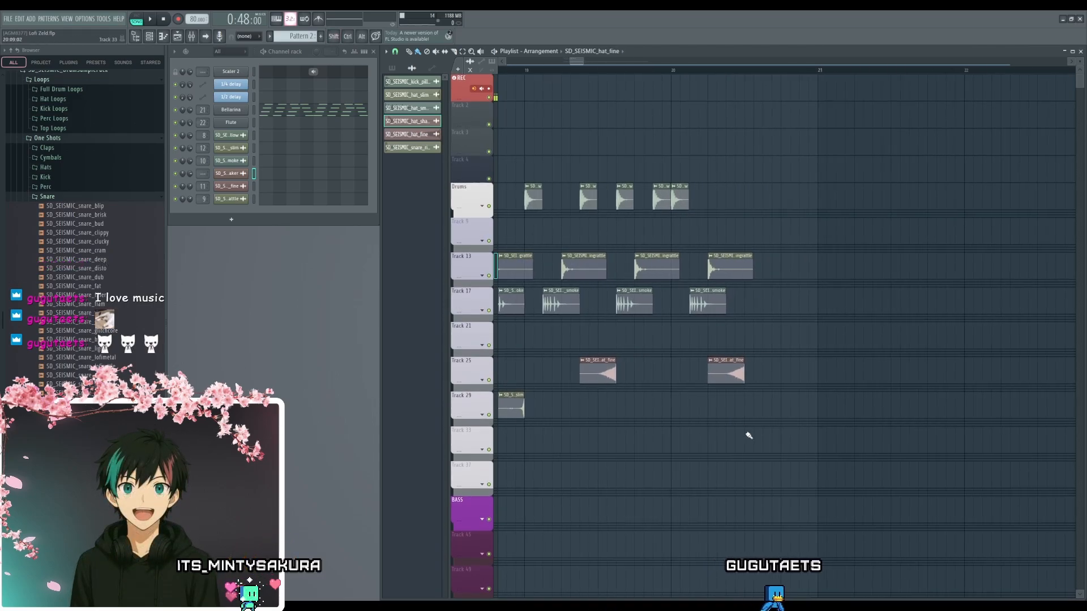
- Play from bar 20 and move the last hat_slim clip on Track 29 from bar 18 to step 6 of bar 20
{"action": "left_click", "coordinate": [672, 69]}
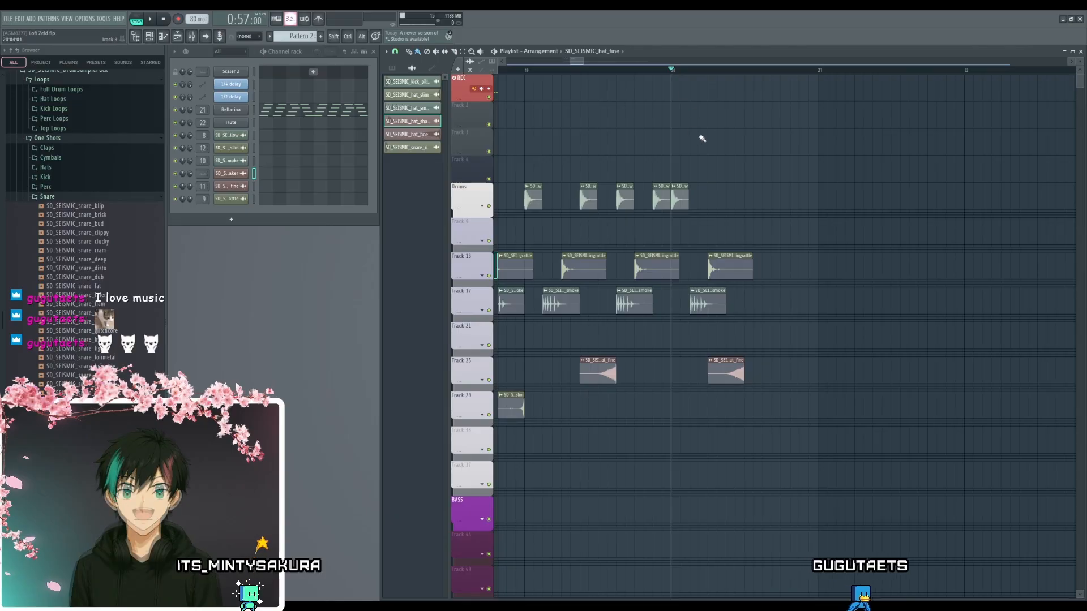
{"action": "key", "text": "space"}
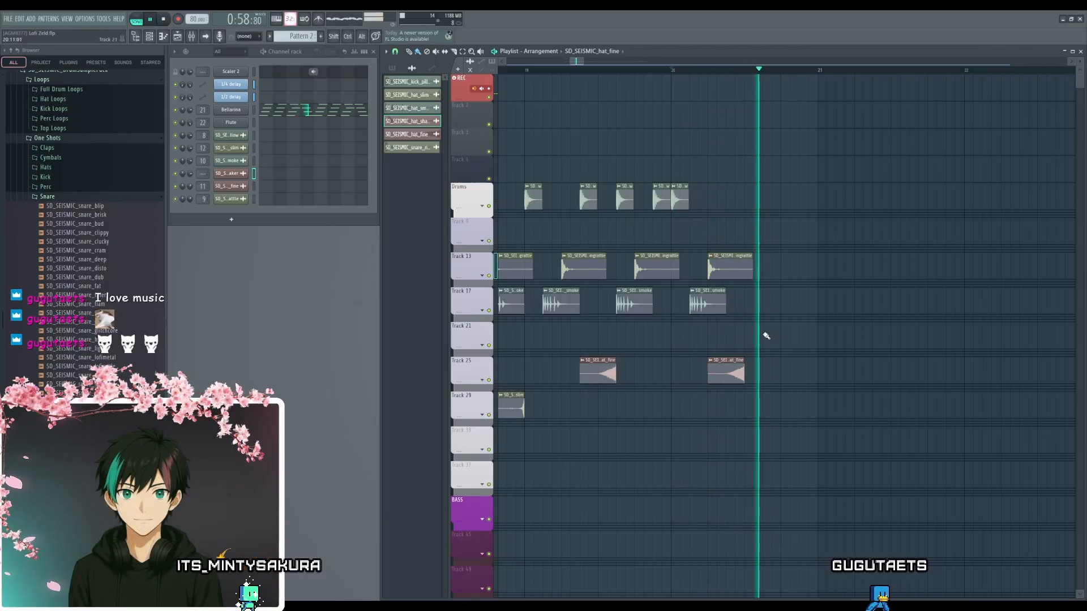
{"action": "key", "text": "space"}
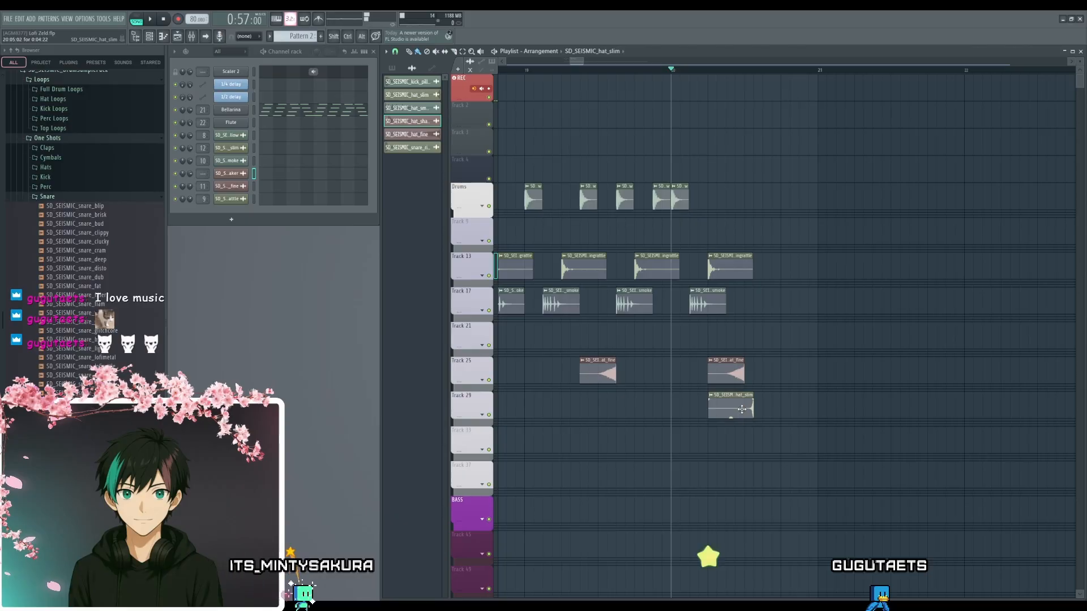
{"action": "key", "text": "space"}
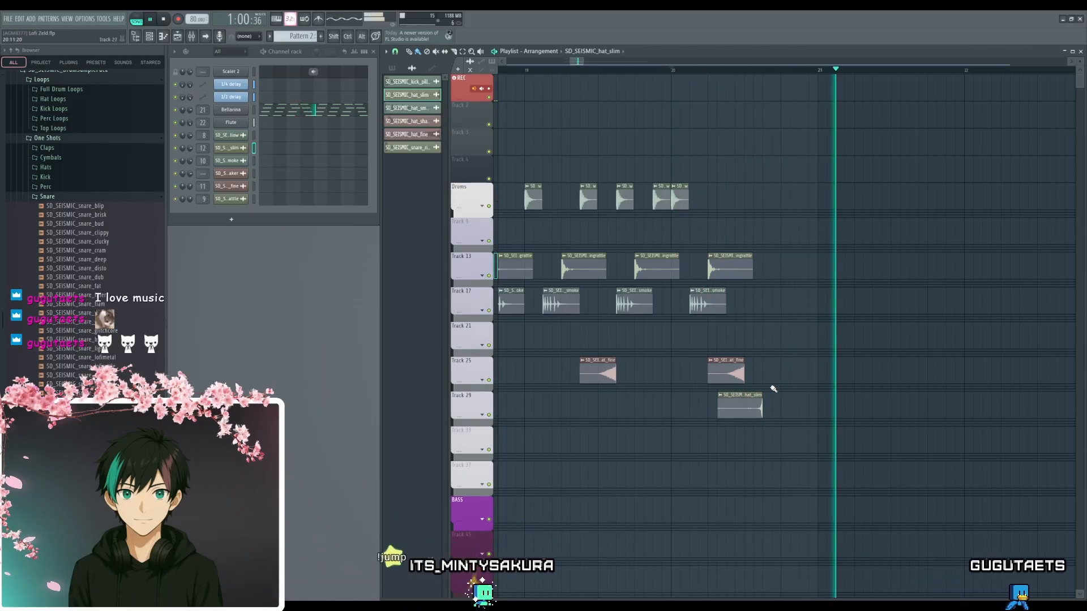
{"action": "key", "text": "space"}
- Duplicate the bar 17 hat_slim clip on Track 29 to step 12 of bars 18 and 19
{"action": "scroll", "coordinate": [639, 408], "scroll_direction": "down", "scroll_amount": 2}
{"action": "left_click_drag", "start_coordinate": [638, 409], "coordinate": [805, 397]}
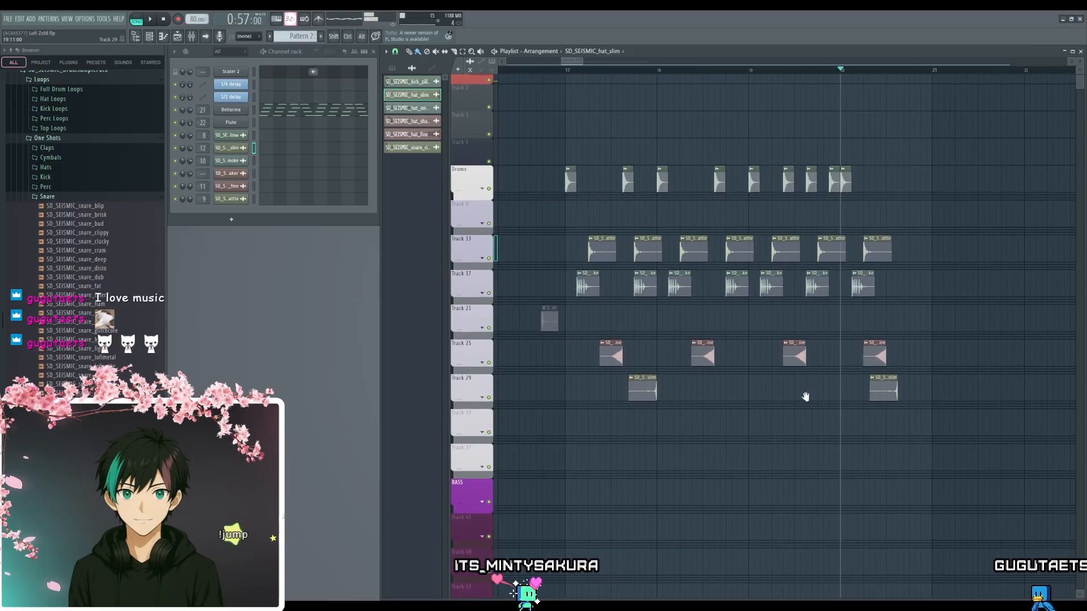
{"action": "scroll", "coordinate": [698, 405], "scroll_direction": "up", "scroll_amount": 2}
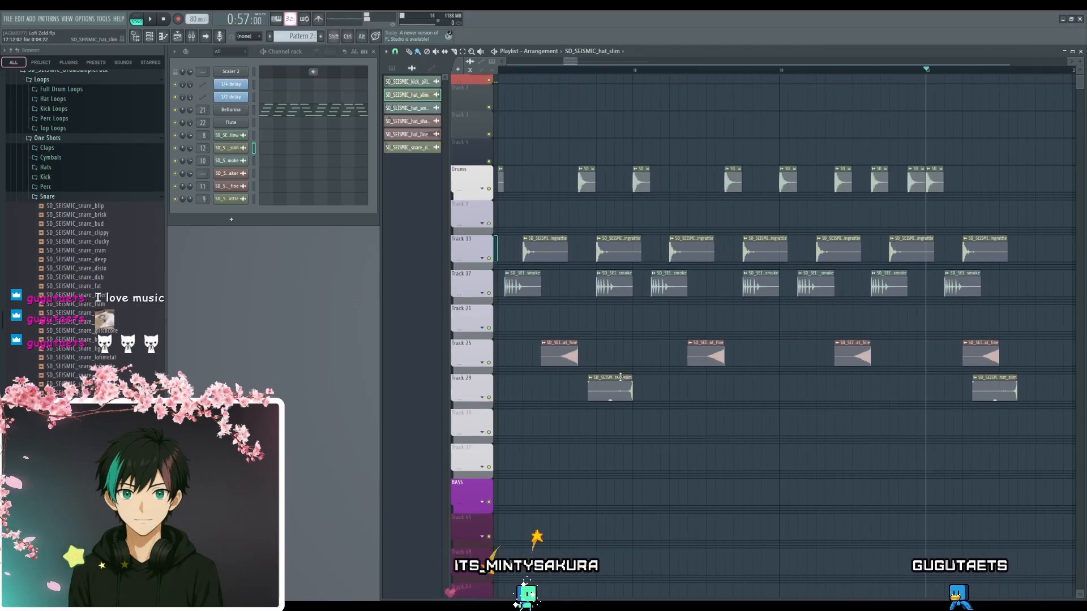
{"action": "left_click_drag", "start_coordinate": [750, 376], "coordinate": [764, 375]}
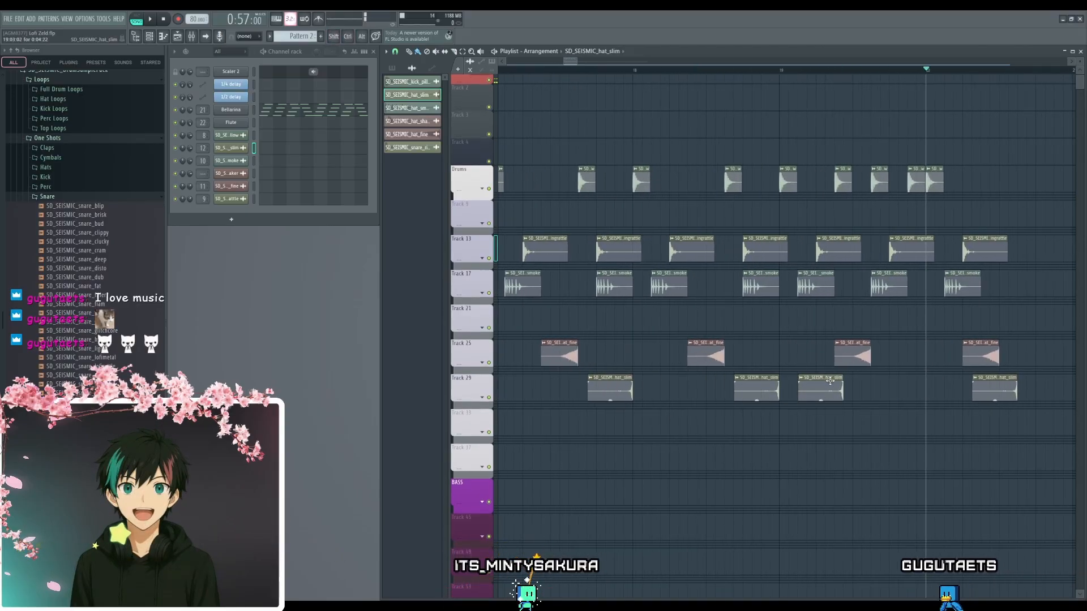
{"action": "left_click_drag", "start_coordinate": [830, 381], "coordinate": [779, 311]}
{"action": "scroll", "coordinate": [929, 349], "scroll_direction": "down", "scroll_amount": 2}
{"action": "scroll", "coordinate": [779, 311], "scroll_direction": "up", "scroll_amount": 3}
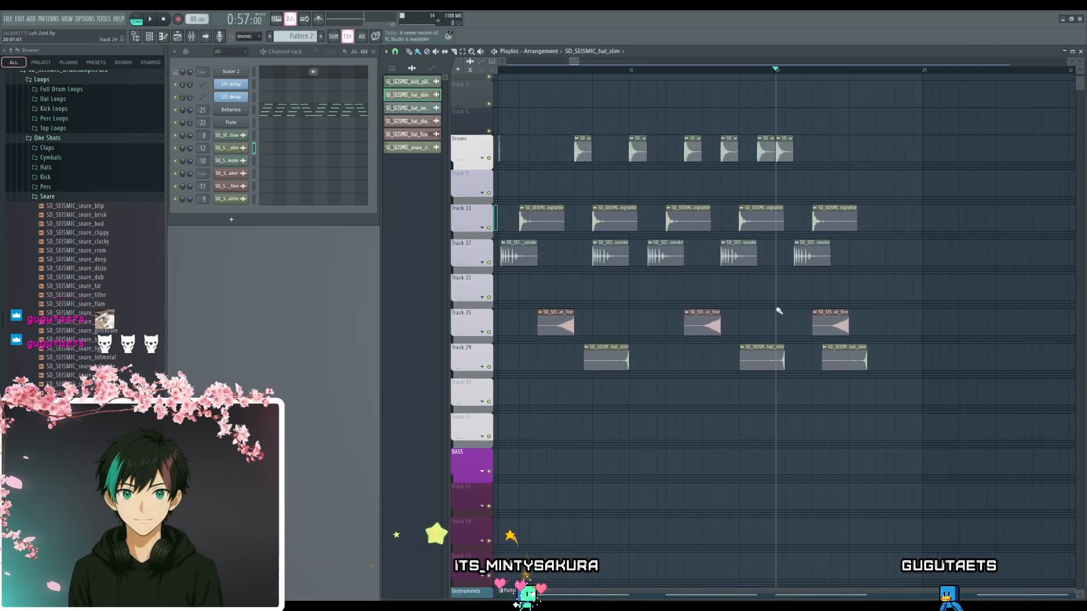
{"action": "left_click_drag", "start_coordinate": [763, 351], "coordinate": [750, 350]}
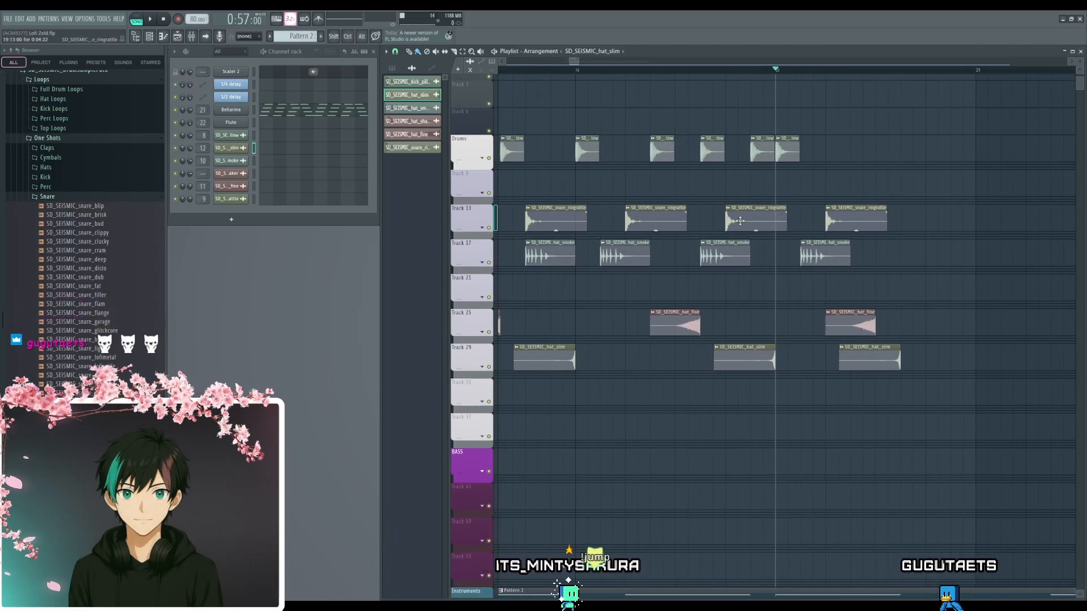
- Play from step 13 of bar 19 and move the bar 20 hat_slim clip to step 12 of that bar
{"action": "left_click", "coordinate": [730, 71]}
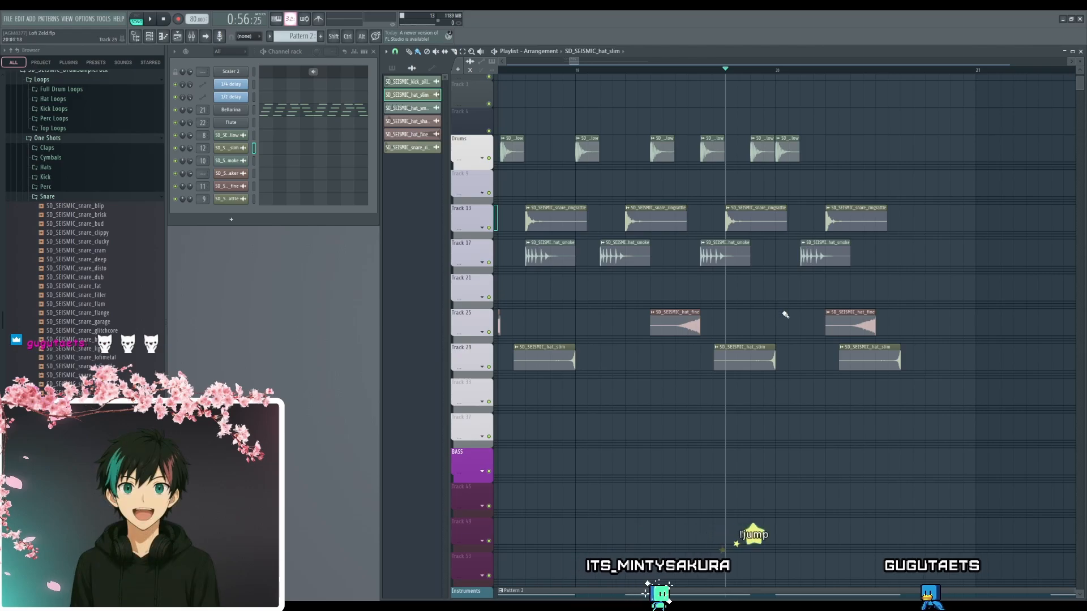
{"action": "key", "text": "space"}
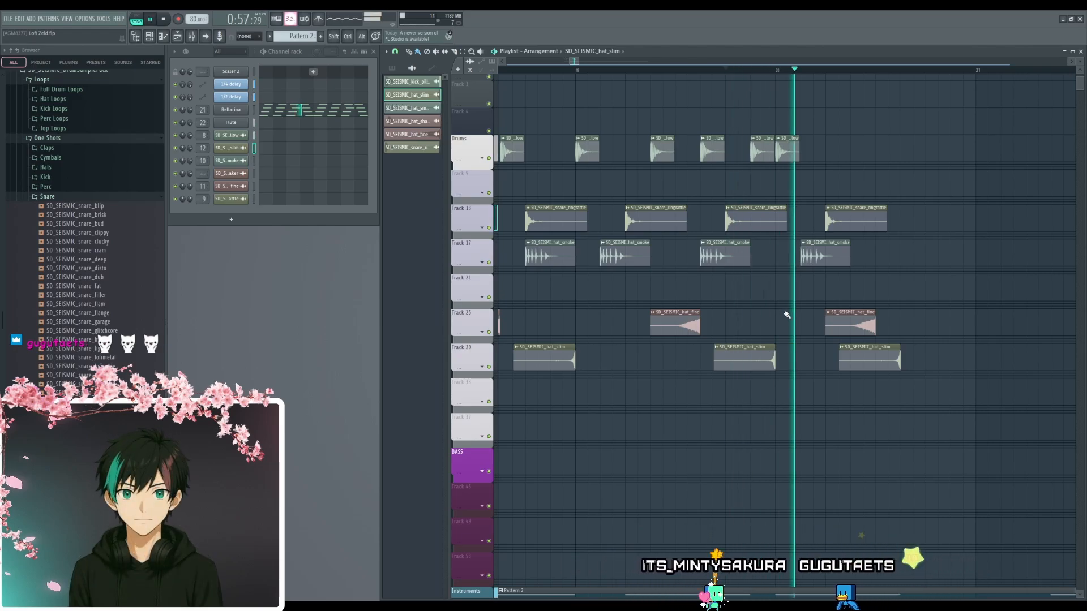
{"action": "left_click_drag", "start_coordinate": [953, 356], "coordinate": [842, 366]}
{"action": "key", "text": "space"}
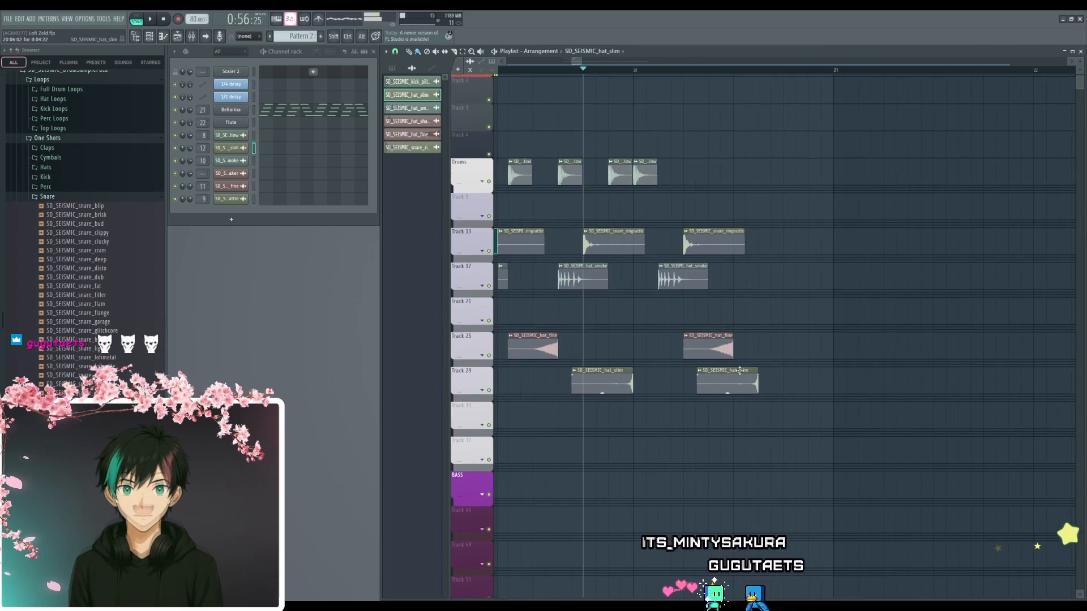
{"action": "left_click_drag", "start_coordinate": [739, 370], "coordinate": [800, 369]}
- Examine the drum clip layout across bars 17 to 20 and play the beat from bar 19 through bar 20
{"action": "scroll", "coordinate": [713, 402], "scroll_direction": "down", "scroll_amount": 5}
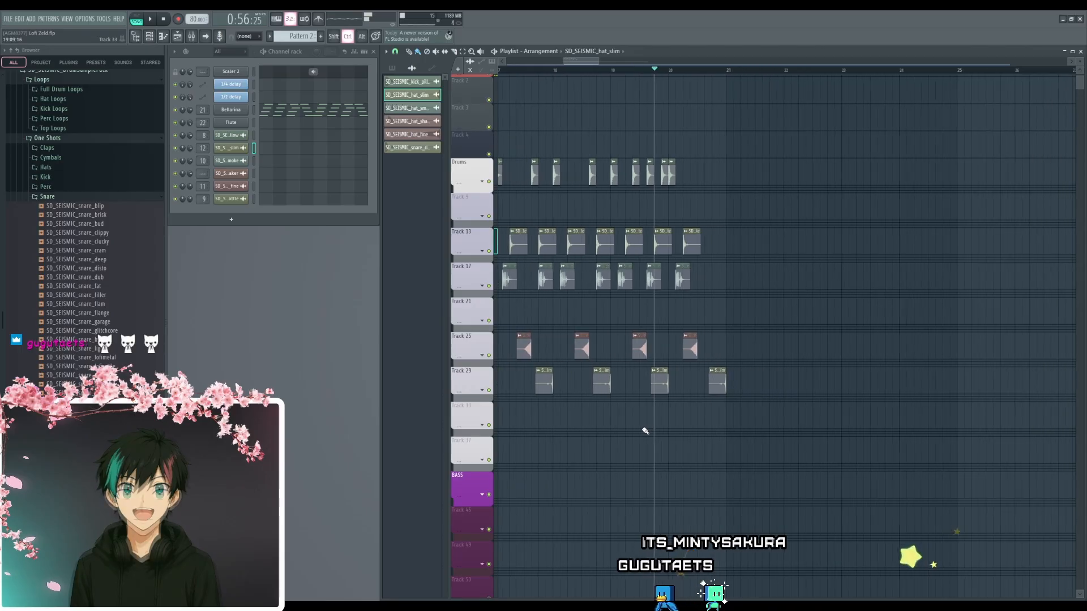
{"action": "scroll", "coordinate": [651, 425], "scroll_direction": "up", "scroll_amount": 5}
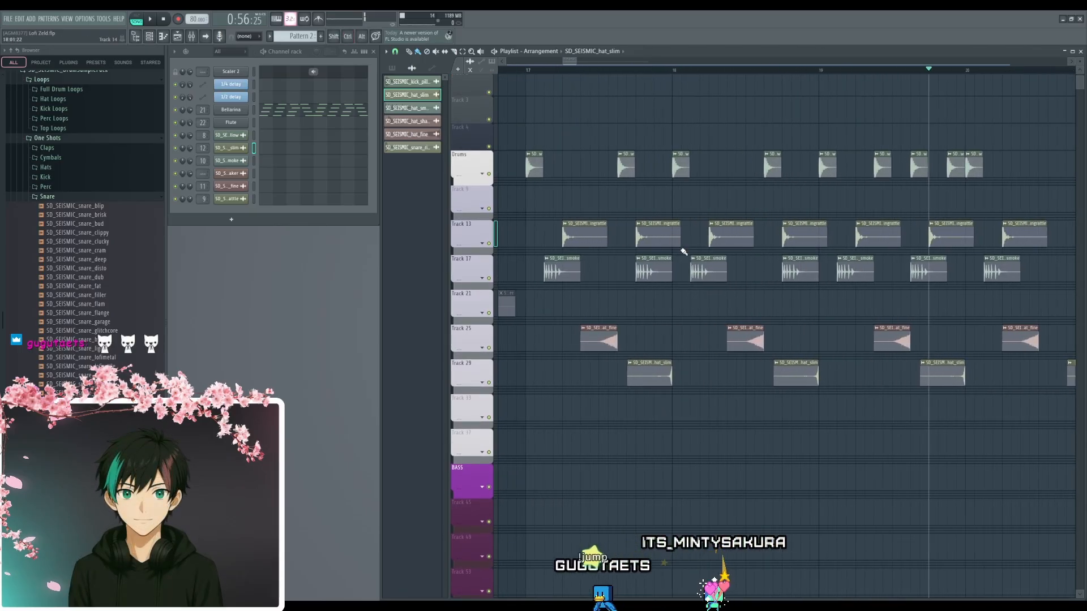
{"action": "scroll", "coordinate": [696, 392], "scroll_direction": "down", "scroll_amount": 3}
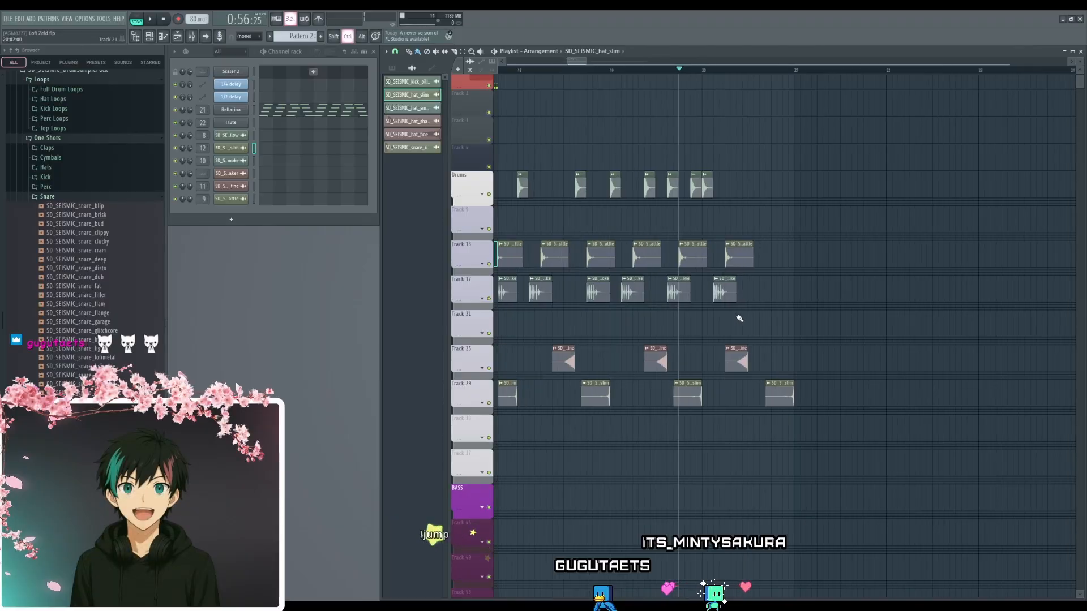
{"action": "scroll", "coordinate": [739, 319], "scroll_direction": "up", "scroll_amount": 3}
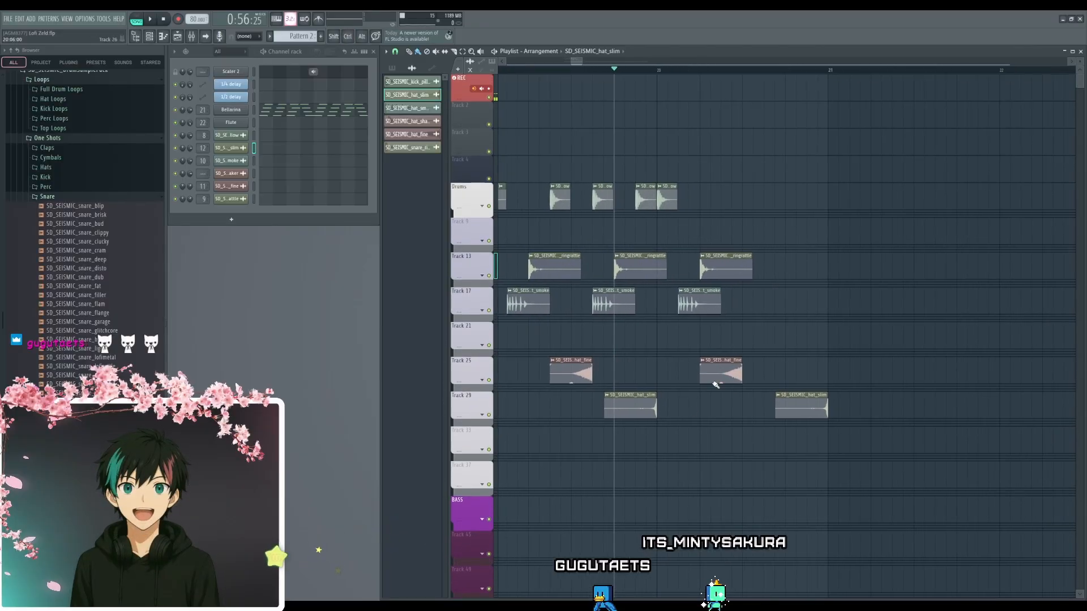
{"action": "scroll", "coordinate": [739, 320], "scroll_direction": "up", "scroll_amount": 2}
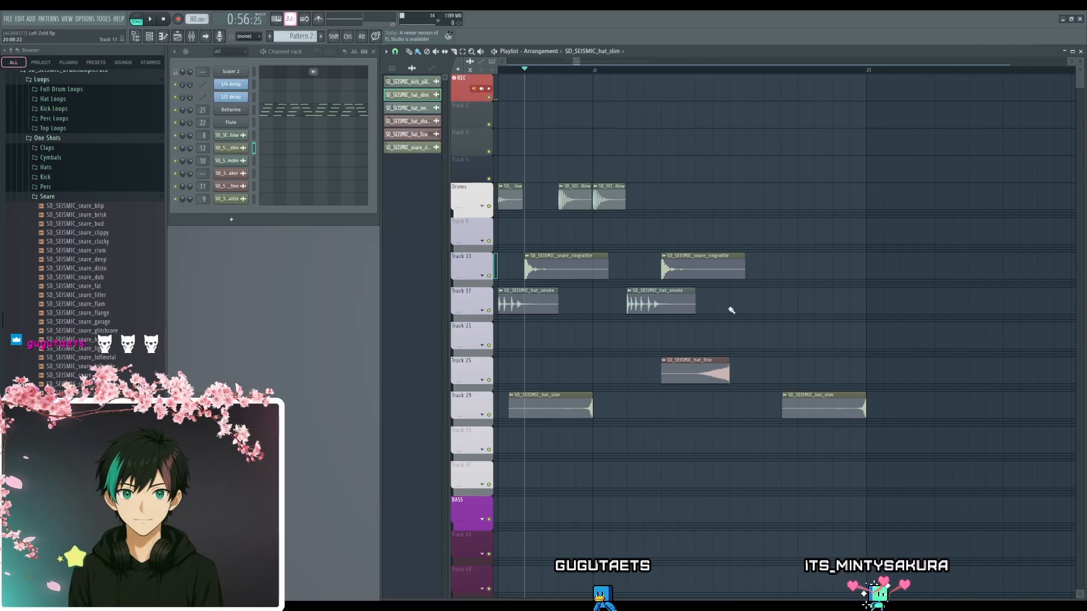
{"action": "key", "text": "space"}
{"action": "scroll", "coordinate": [736, 339], "scroll_direction": "down", "scroll_amount": 1}
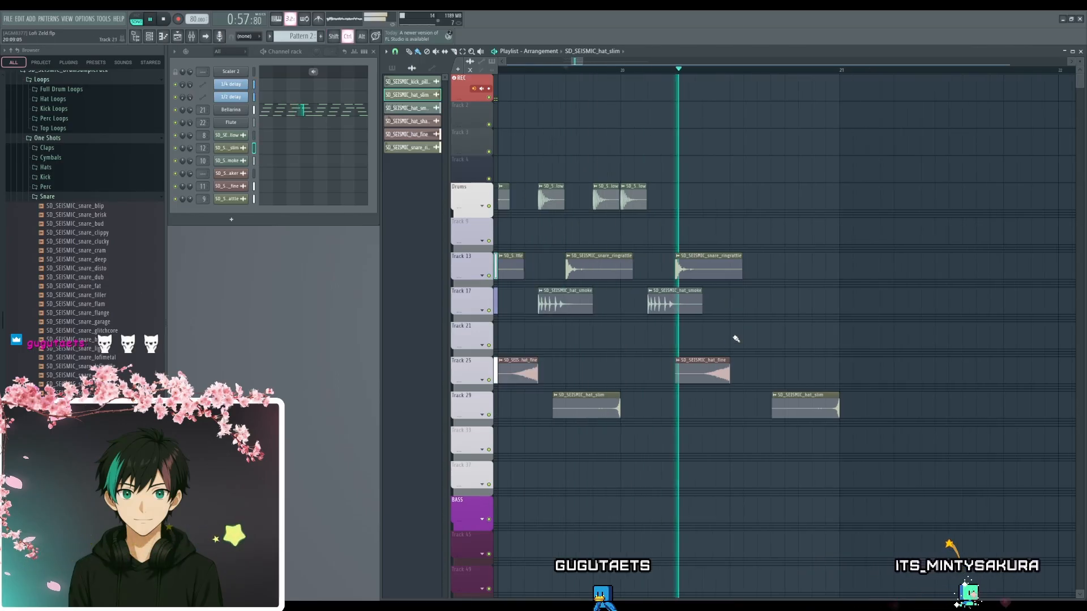
{"action": "scroll", "coordinate": [736, 338], "scroll_direction": "down", "scroll_amount": 1}
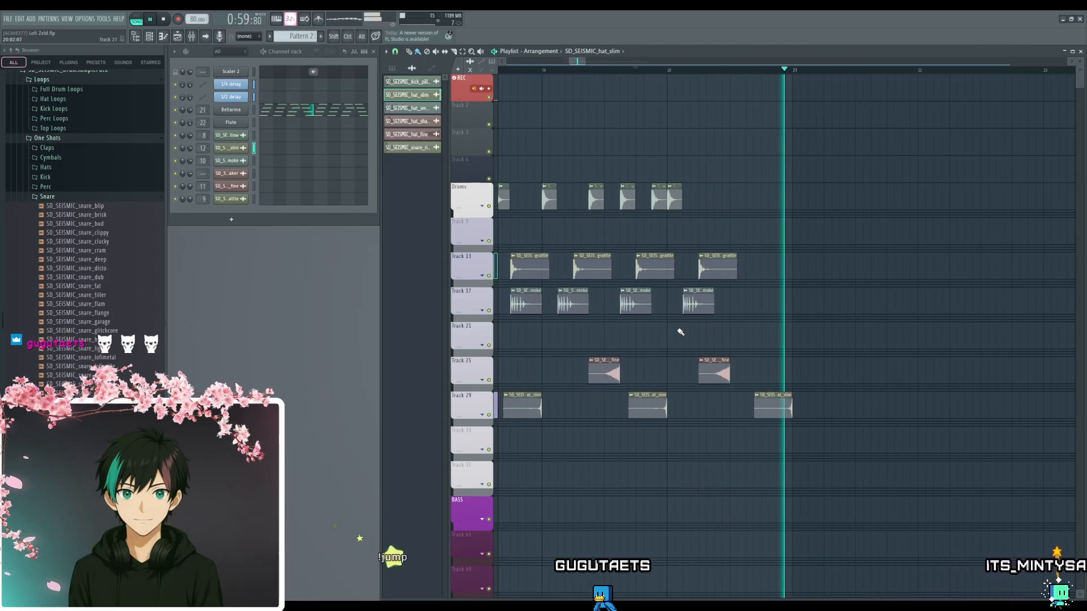
{"action": "scroll", "coordinate": [679, 339], "scroll_direction": "down", "scroll_amount": 2}
{"action": "key", "text": "space"}
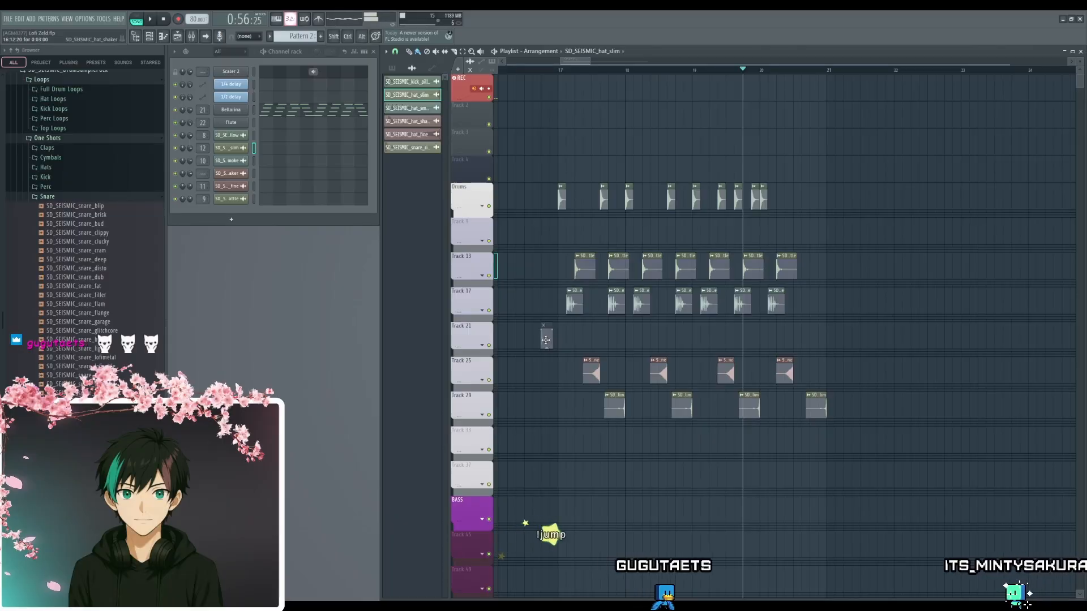
- Try the hat_shaker clip unmuted in bar 20 on Track 21, playing it and shifting it to just before step 9
{"action": "scroll", "coordinate": [817, 339], "scroll_direction": "up", "scroll_amount": 4}
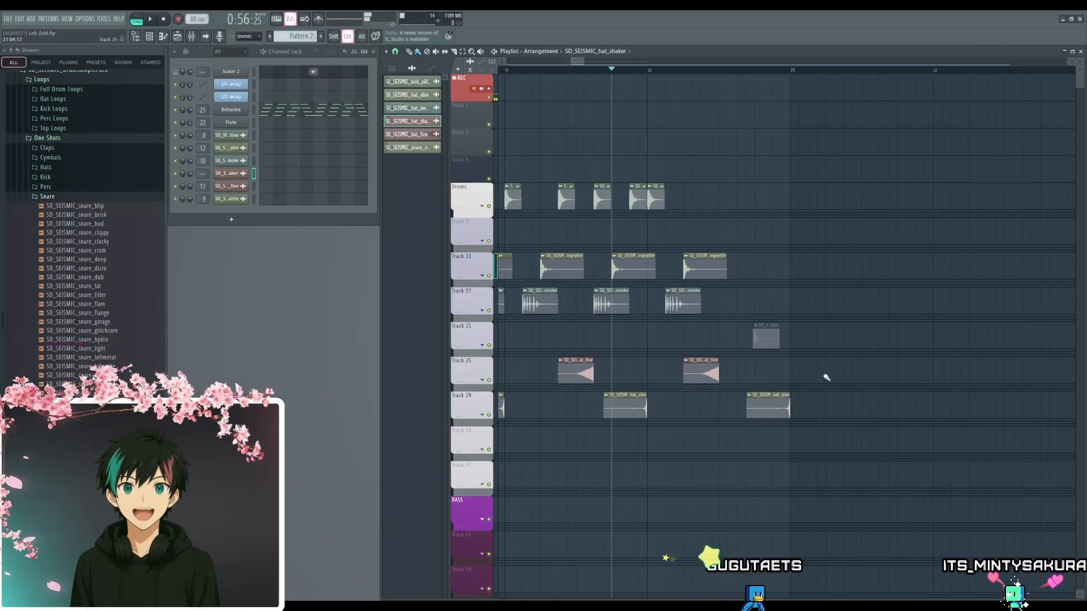
{"action": "key", "text": "space"}
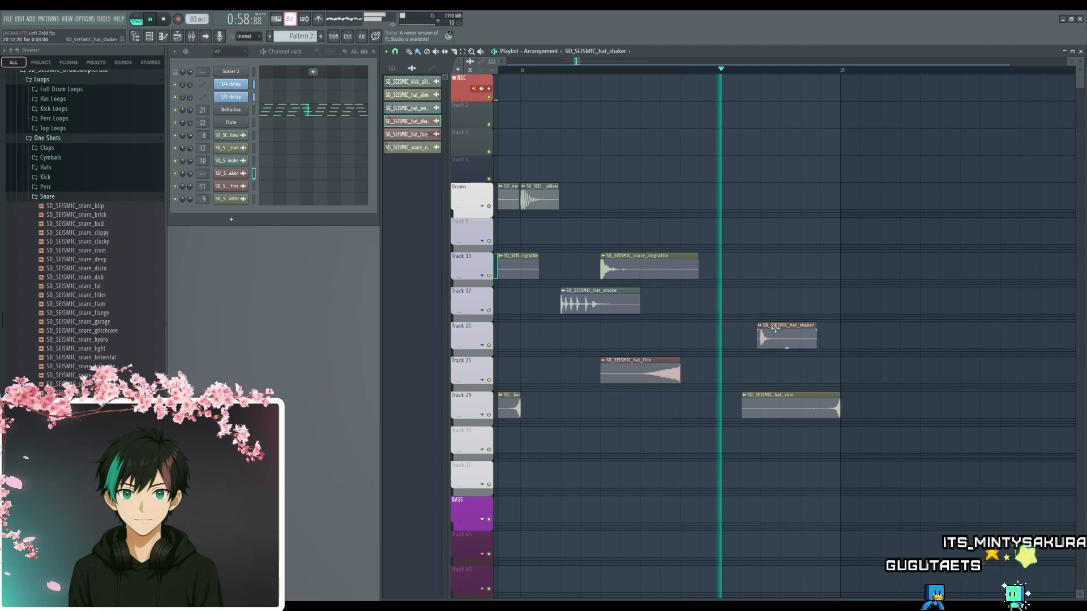
{"action": "key", "text": "space"}
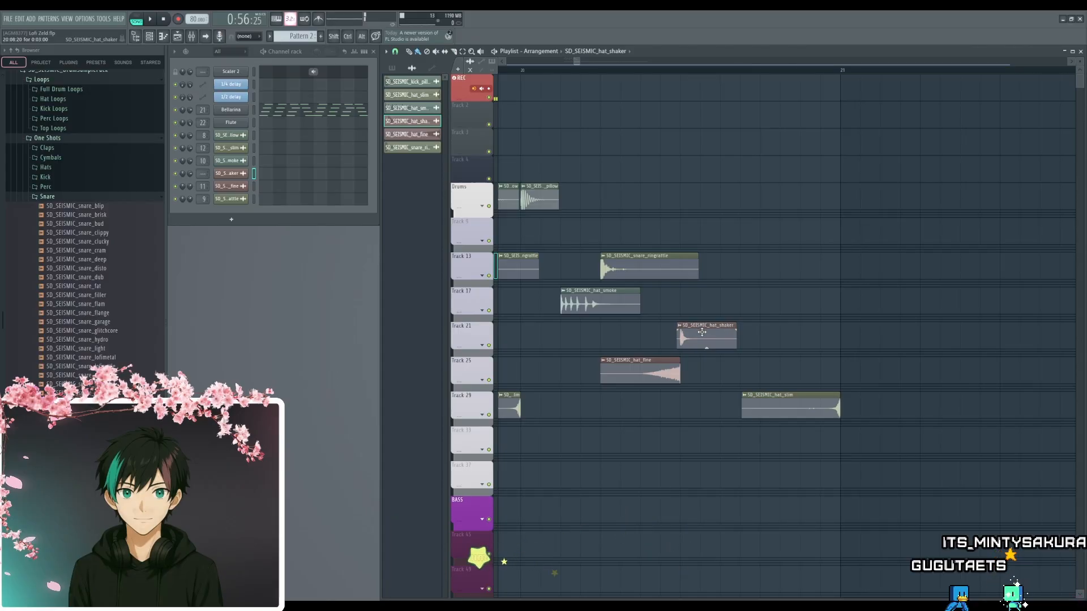
- Delete the hat_shaker clip from Track 21 and, with empty Pattern 4 selected, route the hat_shaker channel to mixer track 13
{"action": "scroll", "coordinate": [297, 37], "scroll_direction": "down", "scroll_amount": 2}
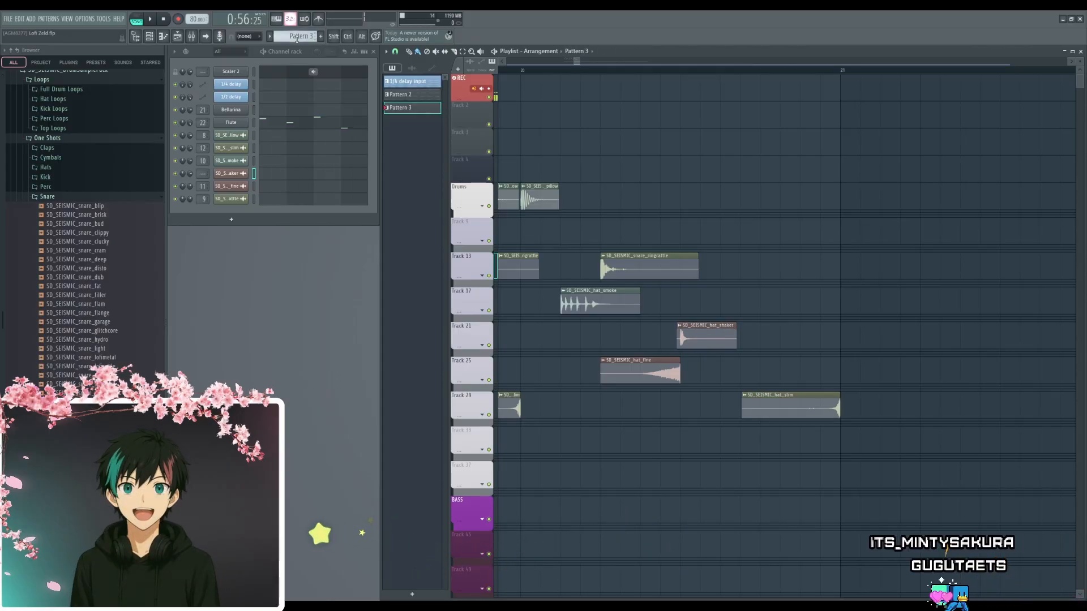
{"action": "scroll", "coordinate": [296, 38], "scroll_direction": "up", "scroll_amount": 1}
{"action": "scroll", "coordinate": [297, 39], "scroll_direction": "down", "scroll_amount": 1}
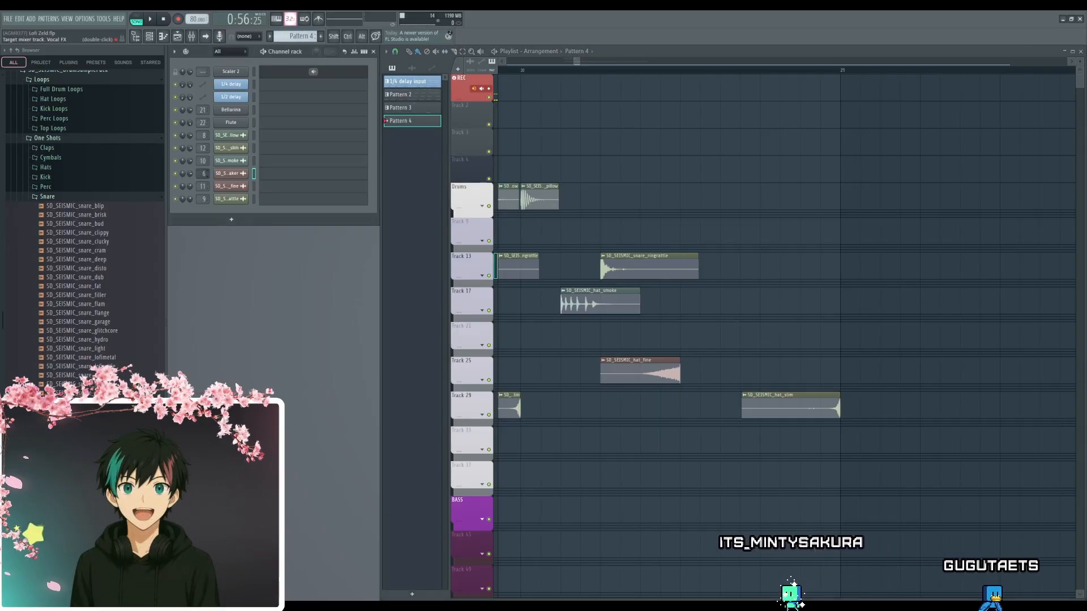
{"action": "left_click_drag", "start_coordinate": [203, 173], "coordinate": [203, 158]}
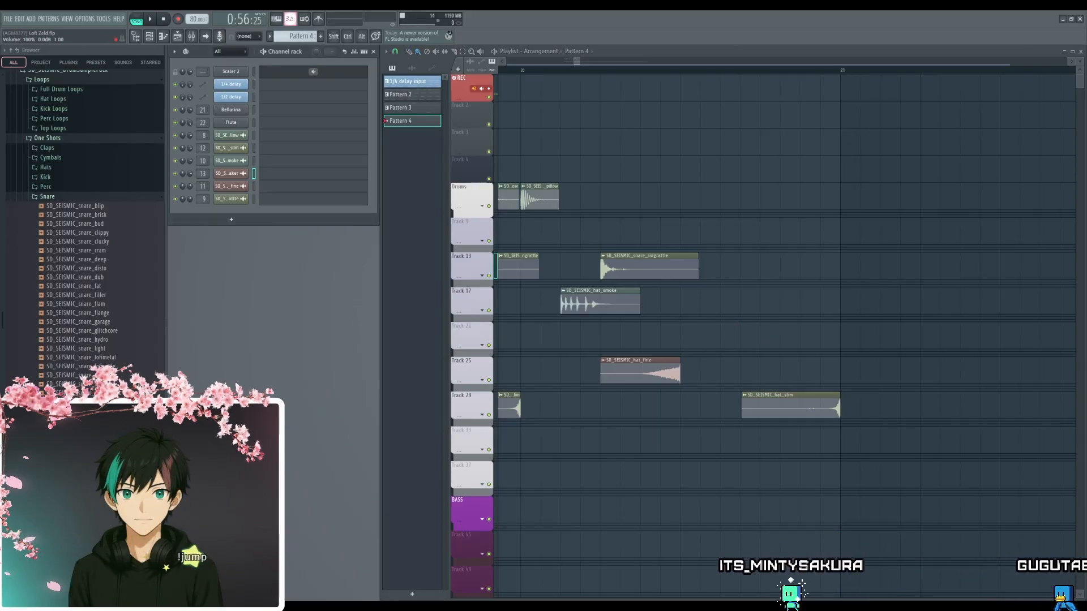
- Place a one-bar Pattern 4 clip at bar 20 on Track 21
{"action": "left_click", "coordinate": [686, 329]}
{"action": "left_click_drag", "start_coordinate": [848, 332], "coordinate": [692, 327]}
{"action": "scroll", "coordinate": [737, 295], "scroll_direction": "down", "scroll_amount": 3}
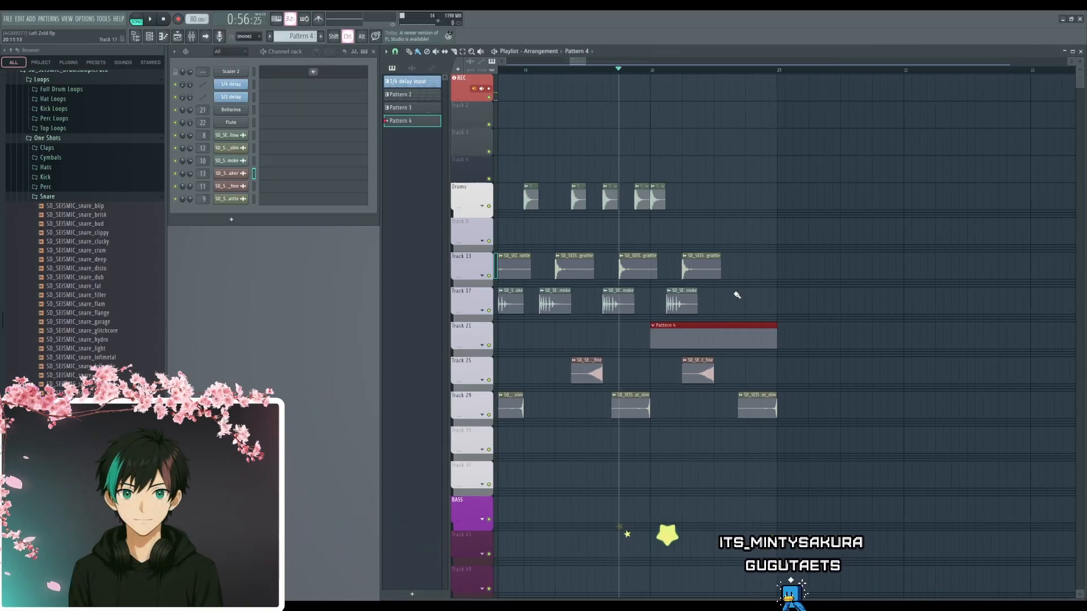
- Open the Pattern 4 clip and fill its first bar with eight eighth-note hat_shaker hits on C5, playing them back
{"action": "scroll", "coordinate": [743, 304], "scroll_direction": "down", "scroll_amount": 2}
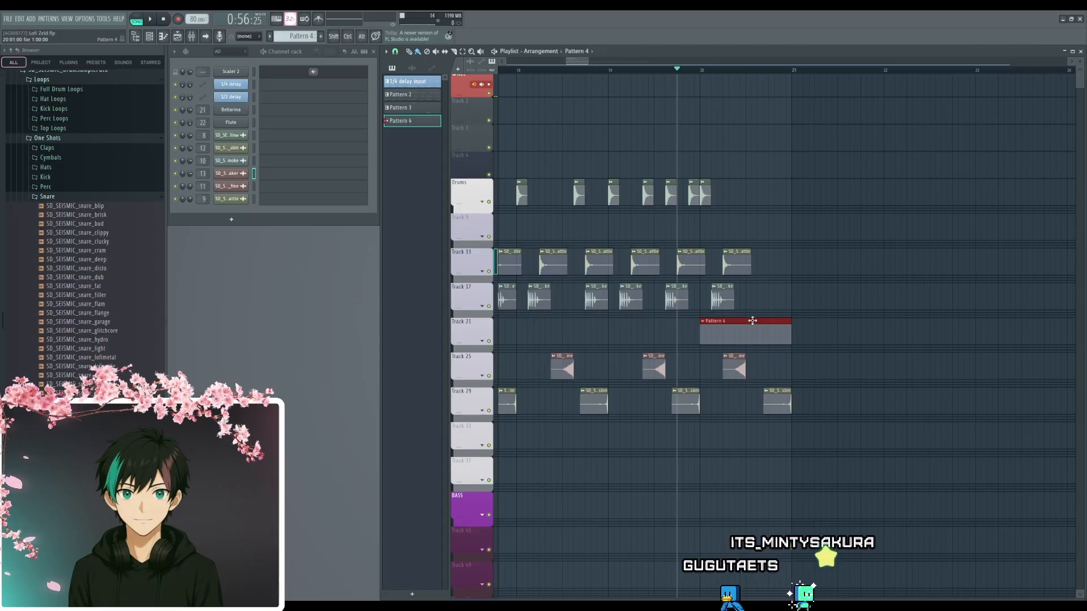
{"action": "double_click", "coordinate": [753, 321]}
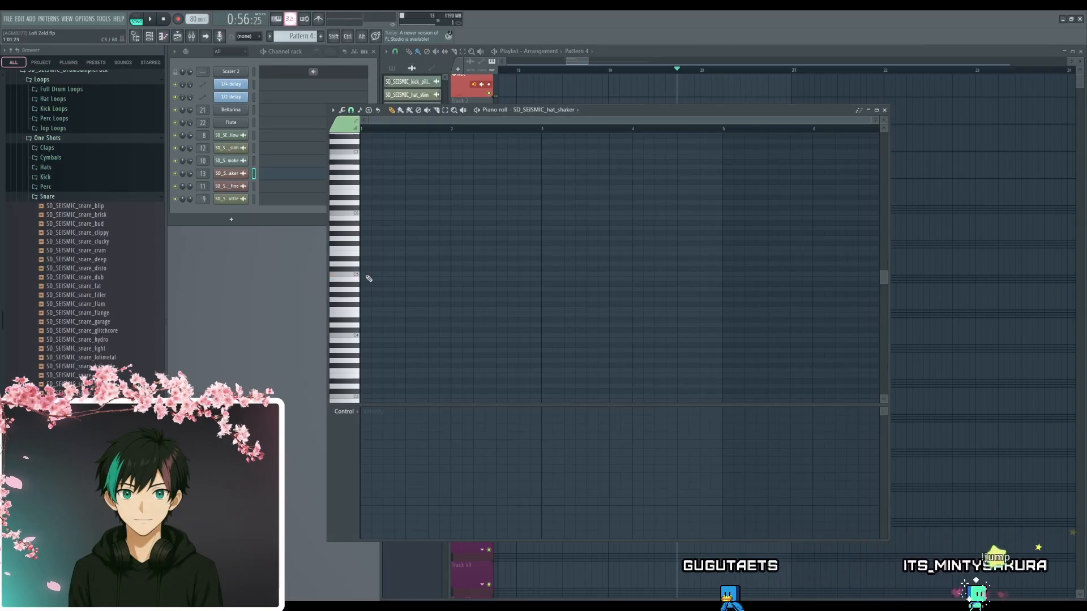
{"action": "scroll", "coordinate": [385, 310], "scroll_direction": "up", "scroll_amount": 2}
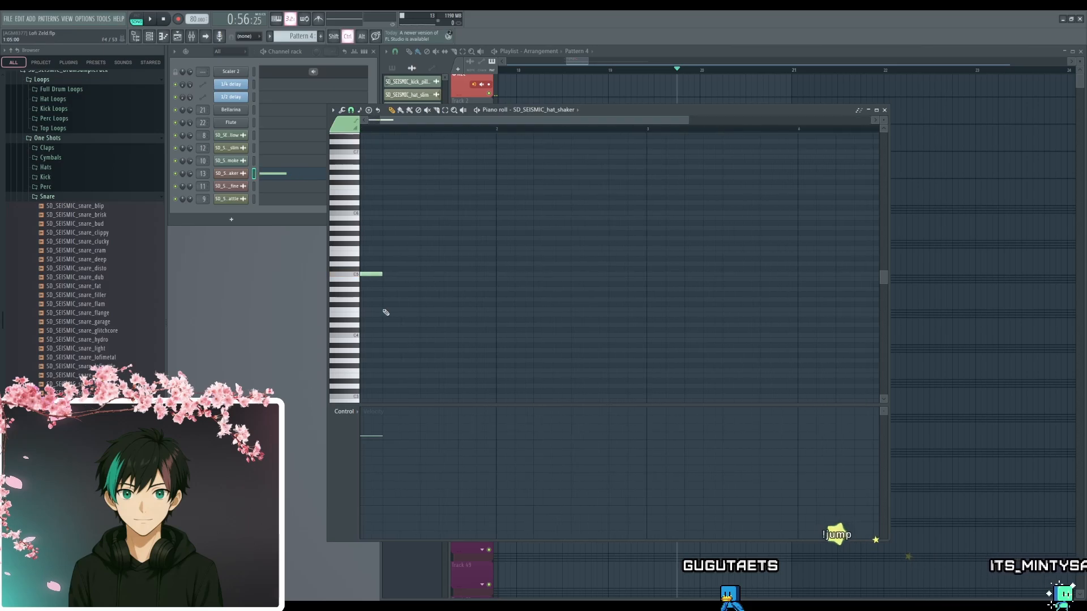
{"action": "left_click_drag", "start_coordinate": [385, 311], "coordinate": [601, 319]}
{"action": "left_click", "coordinate": [234, 174]}
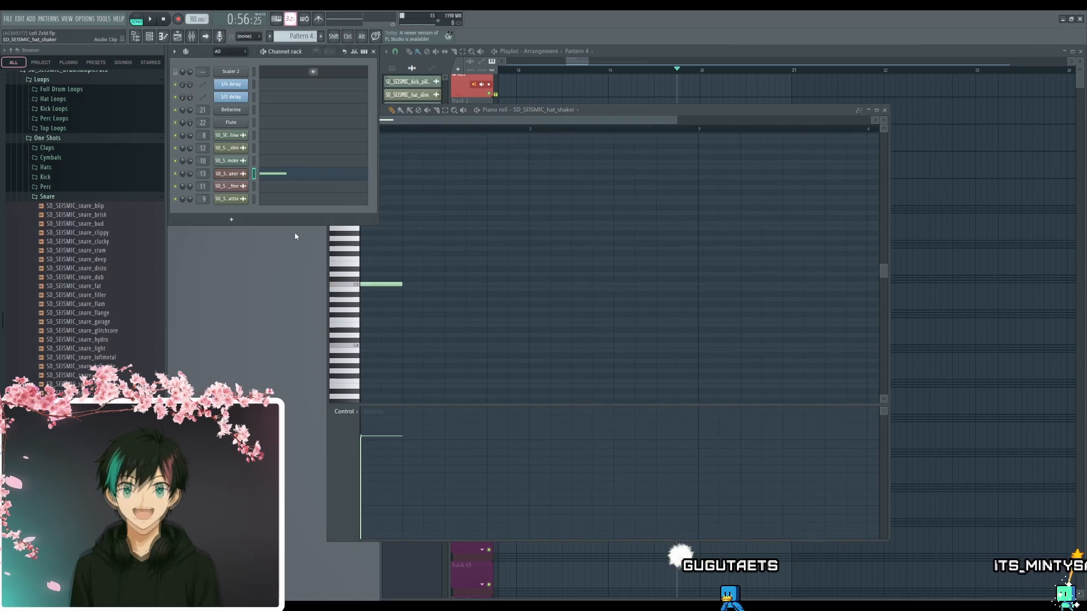
{"action": "key", "text": "ctrl+z"}
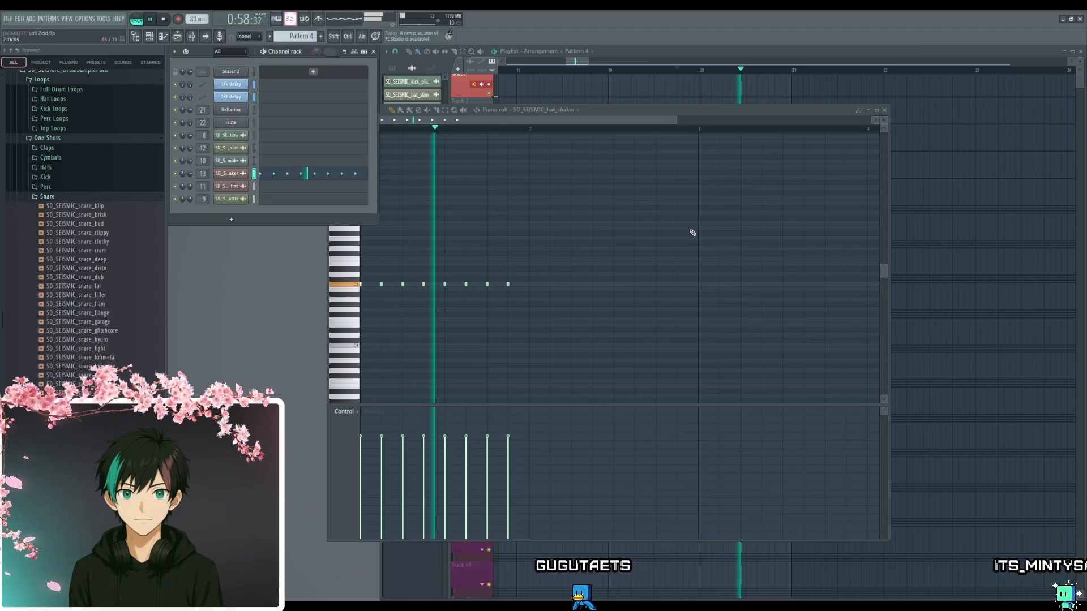
{"action": "key", "text": "space"}
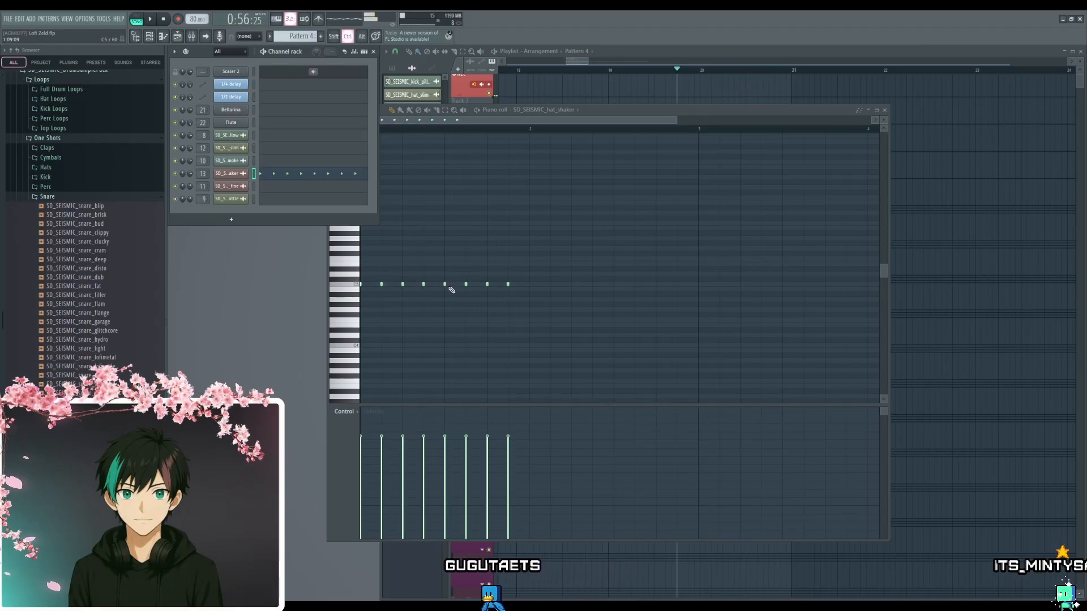
- Fill the second half of the hat_shaker bar with sixteenth-note hits, tightening to thirty-second notes in the last beat
{"action": "scroll", "coordinate": [449, 288], "scroll_direction": "up", "scroll_amount": 2}
{"action": "middle_click", "coordinate": [590, 267]}
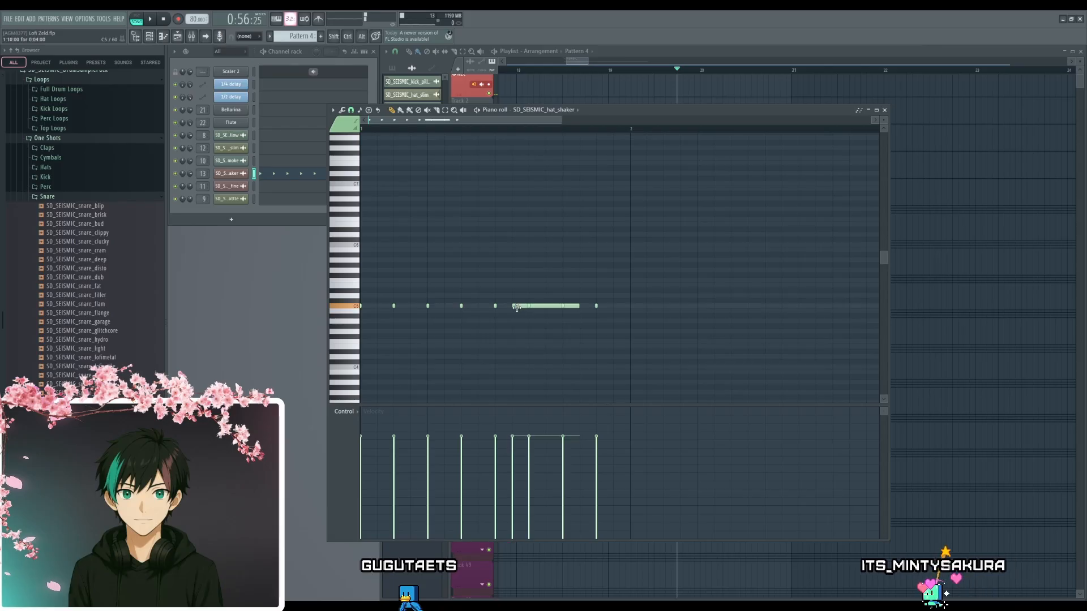
{"action": "left_click_drag", "start_coordinate": [580, 305], "coordinate": [511, 309]}
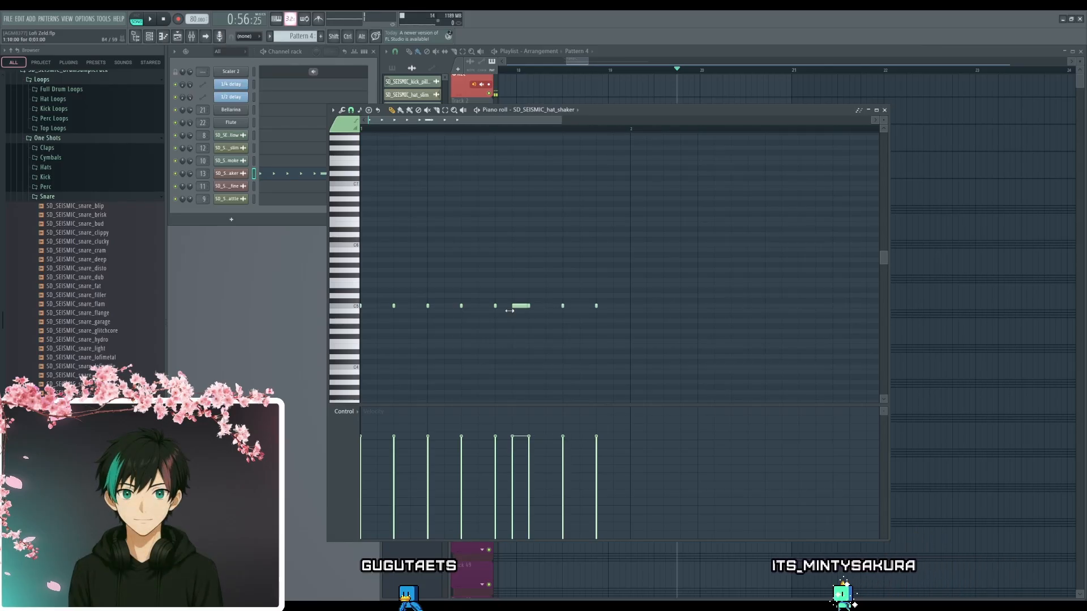
{"action": "right_click", "coordinate": [521, 307]}
{"action": "left_click", "coordinate": [528, 306]}
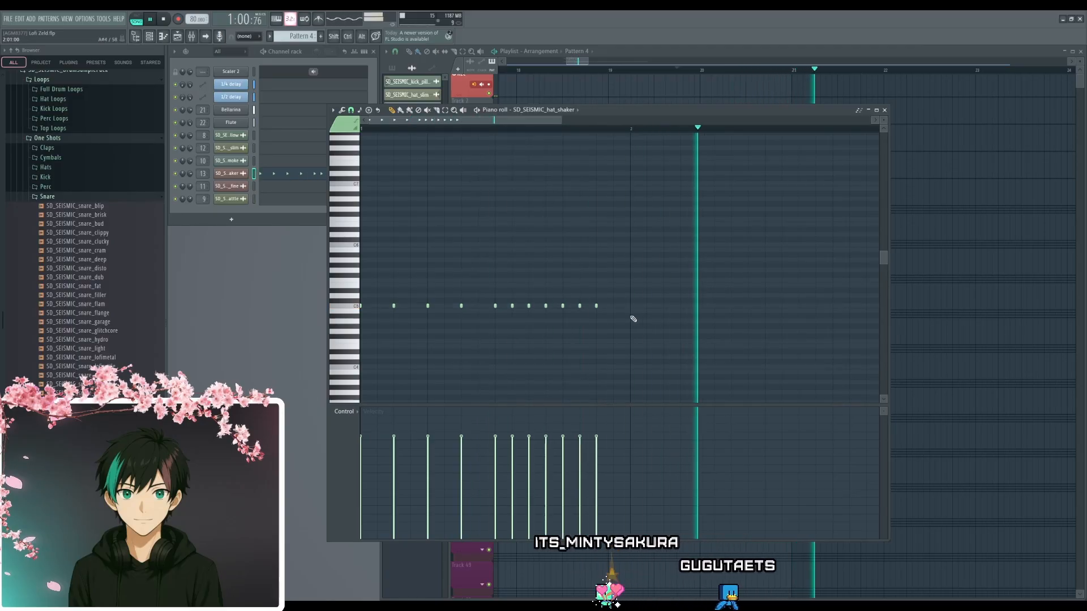
{"action": "left_click", "coordinate": [615, 306]}
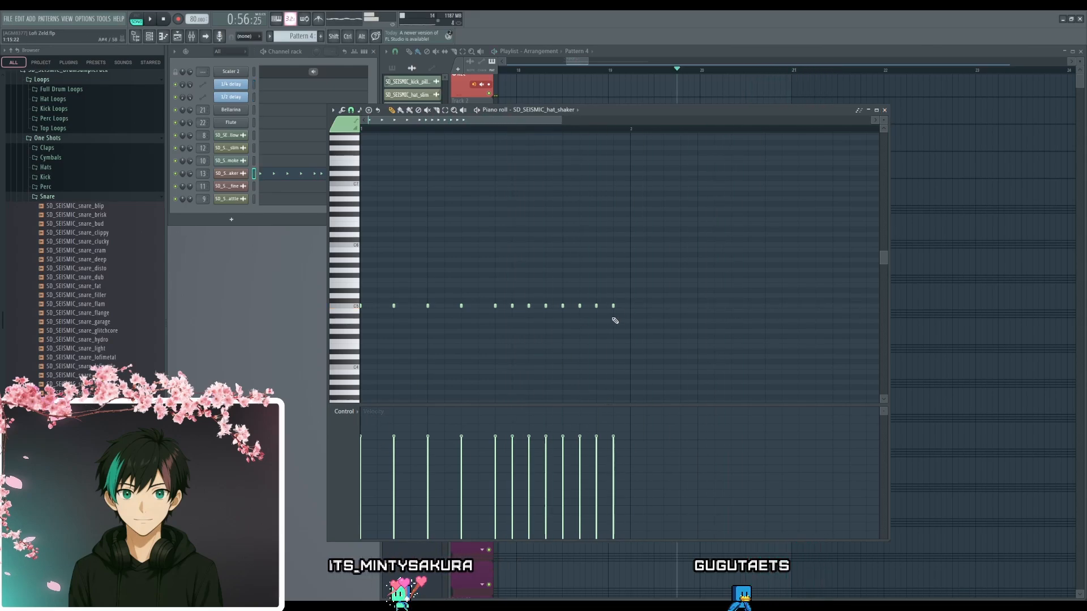
{"action": "scroll", "coordinate": [571, 320], "scroll_direction": "up", "scroll_amount": 2}
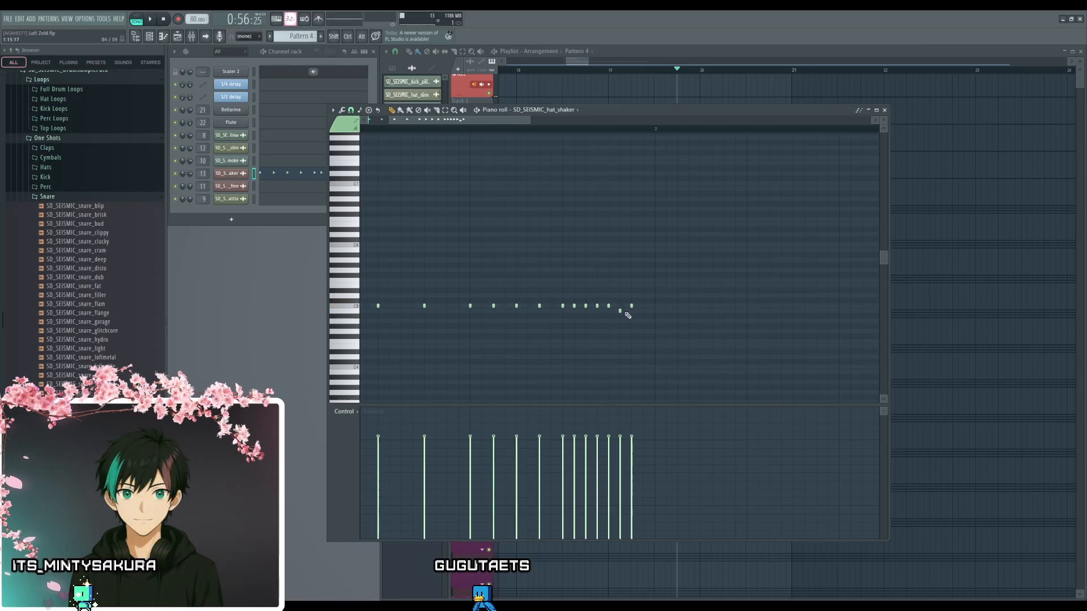
{"action": "left_click", "coordinate": [885, 111]}
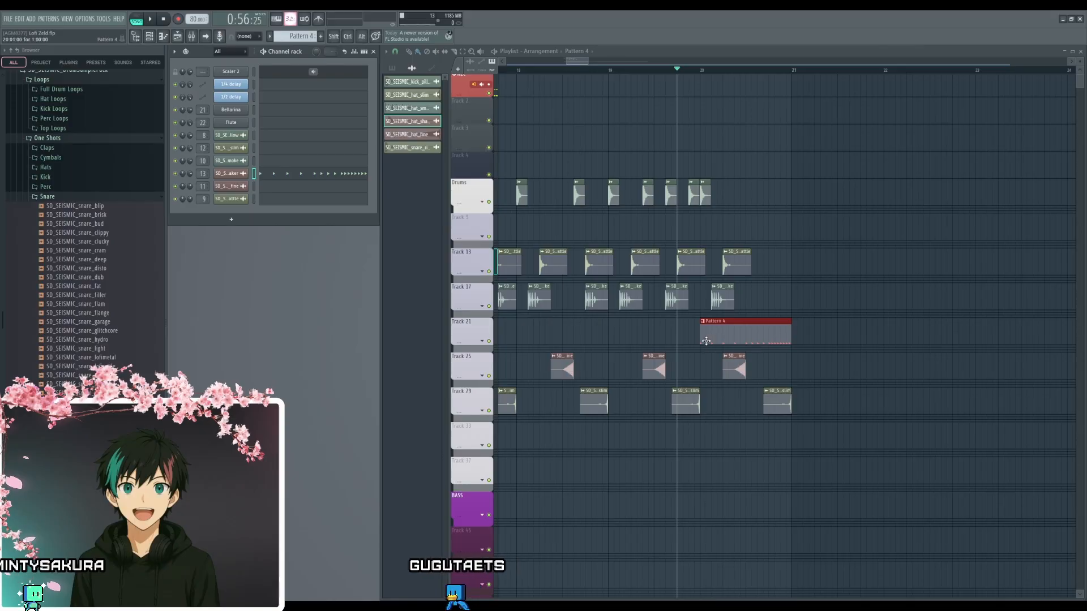
- Trim the start of the Pattern 4 clip on Track 21 to the middle of bar 20 and play the beat there
{"action": "left_click_drag", "start_coordinate": [701, 341], "coordinate": [740, 341]}
{"action": "key", "text": "space"}
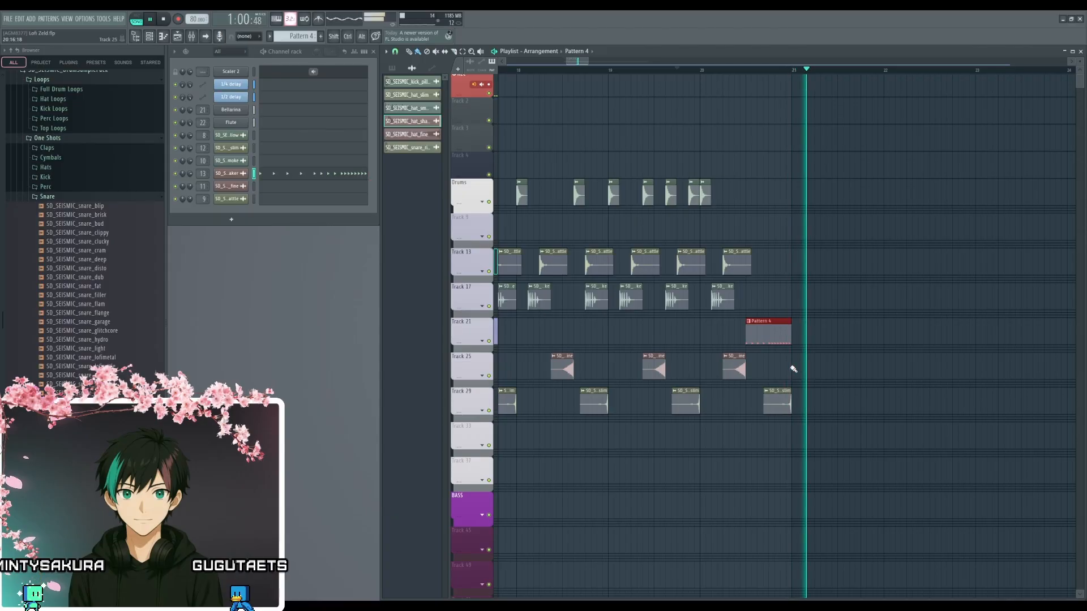
{"action": "scroll", "coordinate": [792, 369], "scroll_direction": "down", "scroll_amount": 5}
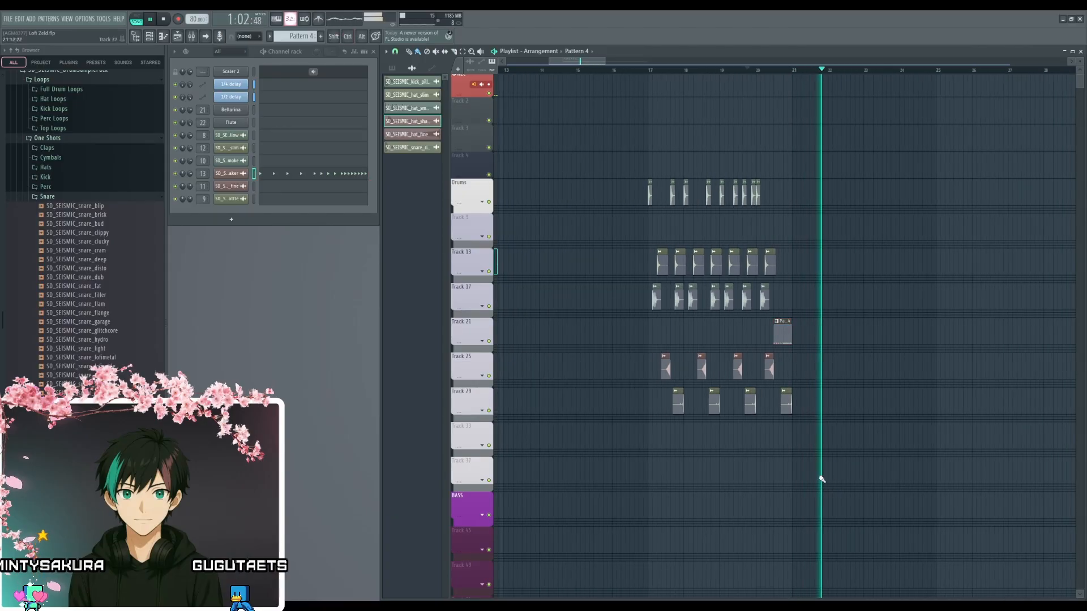
{"action": "scroll", "coordinate": [720, 453], "scroll_direction": "up", "scroll_amount": 5}
{"action": "key", "text": "space"}
- Duplicate all drum clips of bars 17–20 into bars 21–24 and place the playhead just before bar 17
{"action": "left_click_drag", "start_coordinate": [883, 139], "coordinate": [841, 360]}
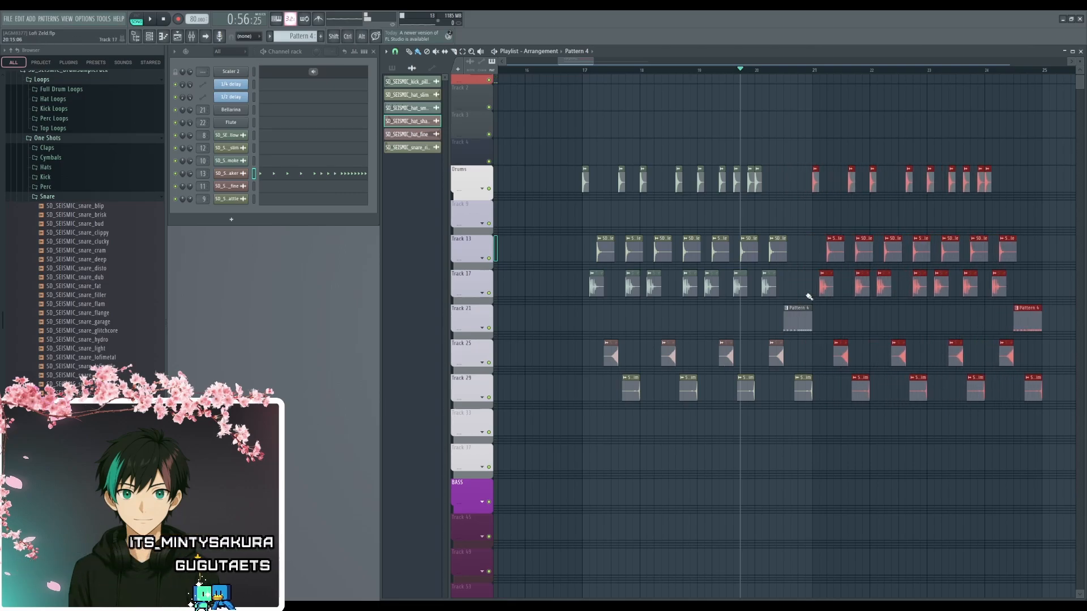
{"action": "left_click", "coordinate": [816, 357], "text": "ctrl"}
{"action": "scroll", "coordinate": [757, 439], "scroll_direction": "down", "scroll_amount": 2}
{"action": "left_click_drag", "start_coordinate": [736, 450], "coordinate": [758, 538]}
{"action": "scroll", "coordinate": [636, 296], "scroll_direction": "up", "scroll_amount": 5}
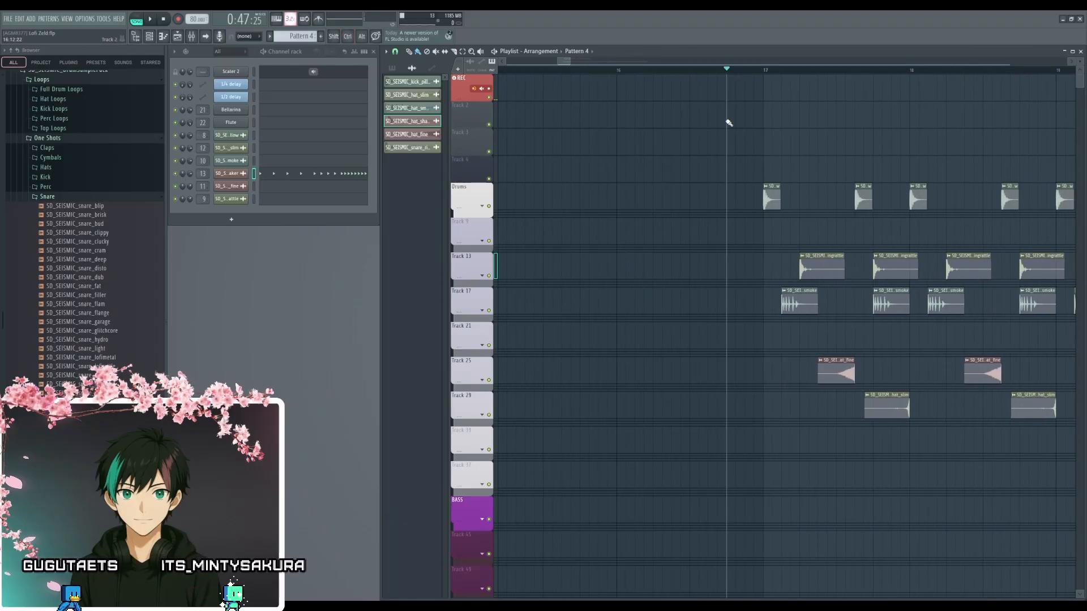
- Play the arrangement from just before bar 17 past bar 24, reviewing the drums against the chord and melody patterns
{"action": "key", "text": "space"}
{"action": "scroll", "coordinate": [758, 458], "scroll_direction": "down", "scroll_amount": 2}
{"action": "left_click_drag", "start_coordinate": [785, 472], "coordinate": [612, 367]}
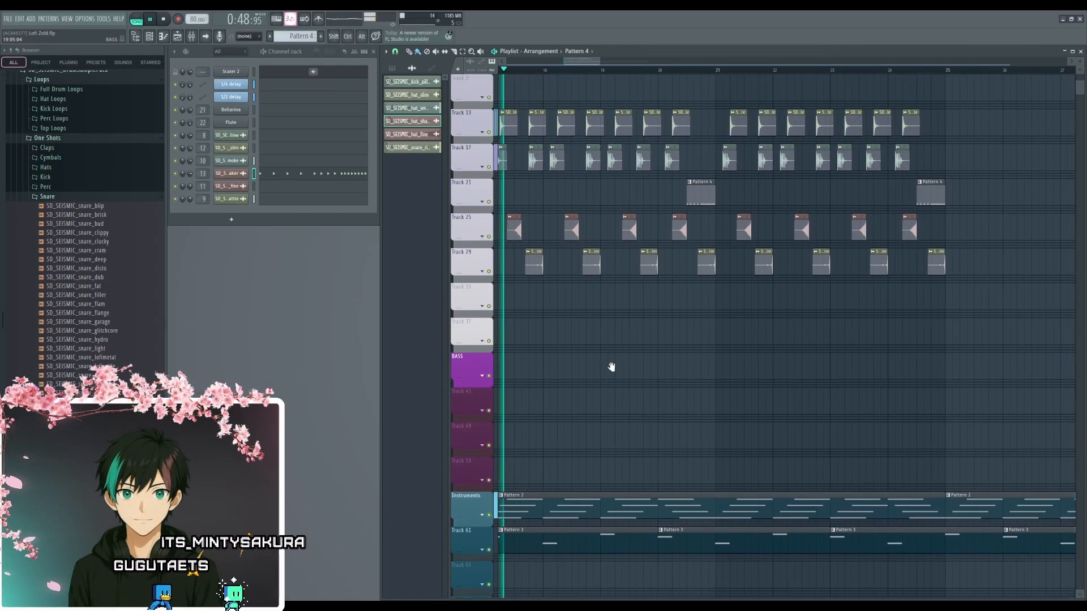
{"action": "scroll", "coordinate": [679, 368], "scroll_direction": "down", "scroll_amount": 4}
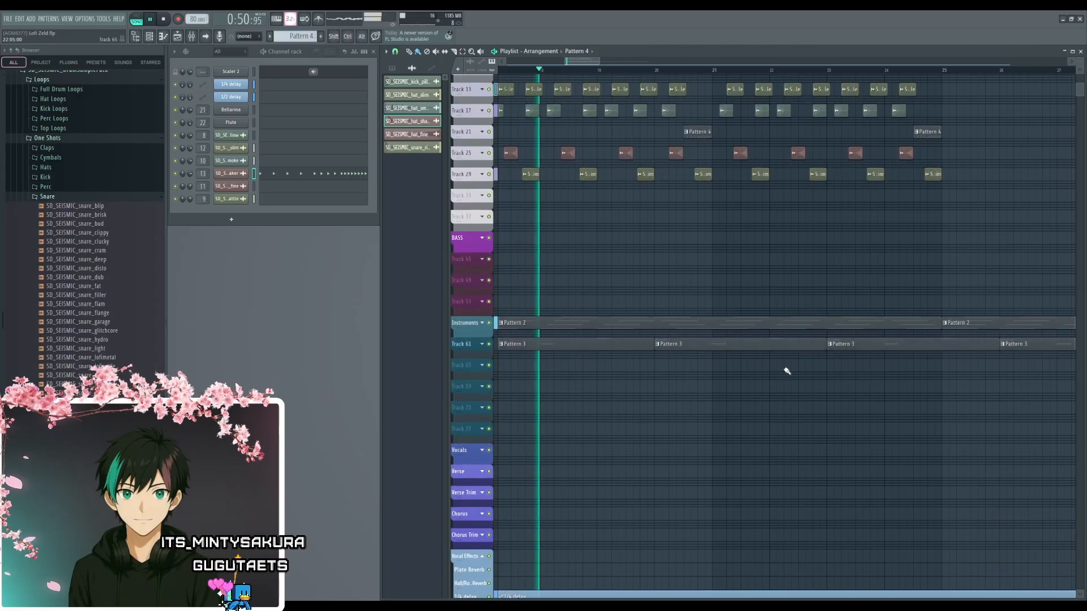
{"action": "scroll", "coordinate": [787, 371], "scroll_direction": "up", "scroll_amount": 5}
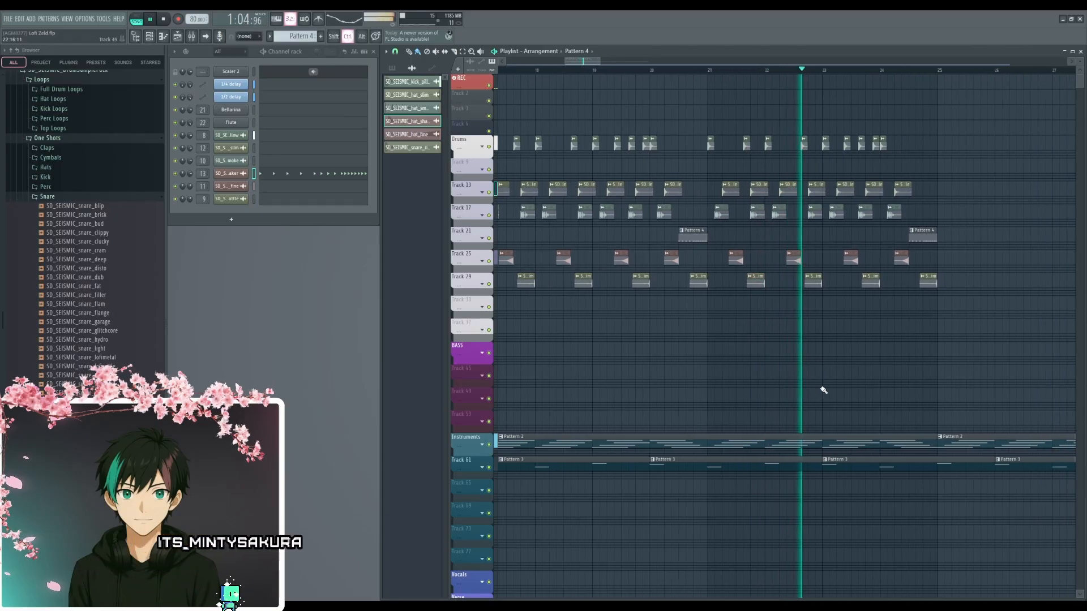
{"action": "scroll", "coordinate": [824, 391], "scroll_direction": "down", "scroll_amount": 2}
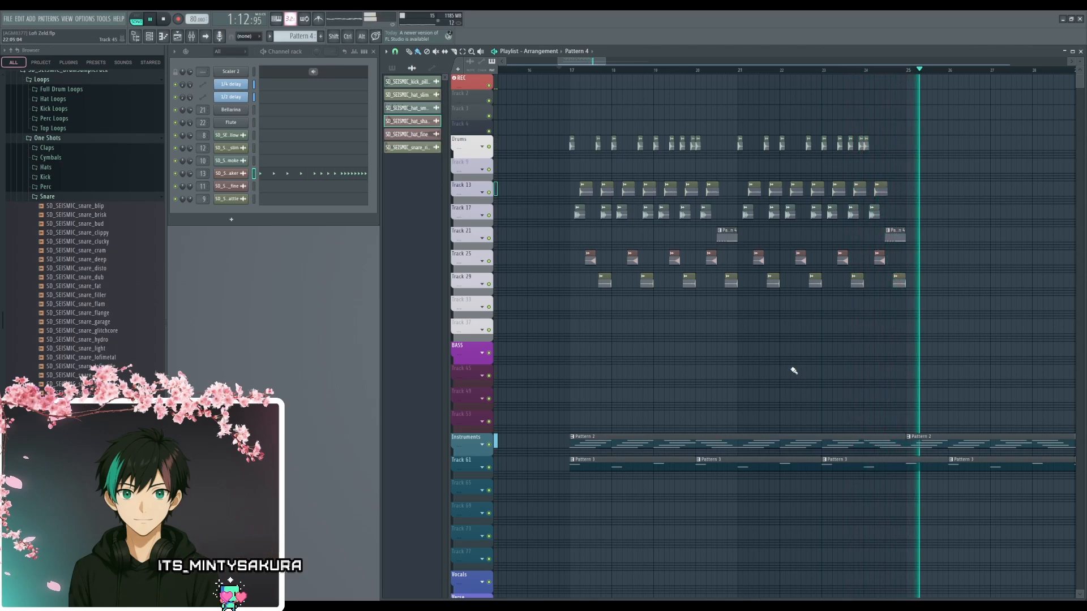
{"action": "left_click_drag", "start_coordinate": [787, 367], "coordinate": [742, 392]}
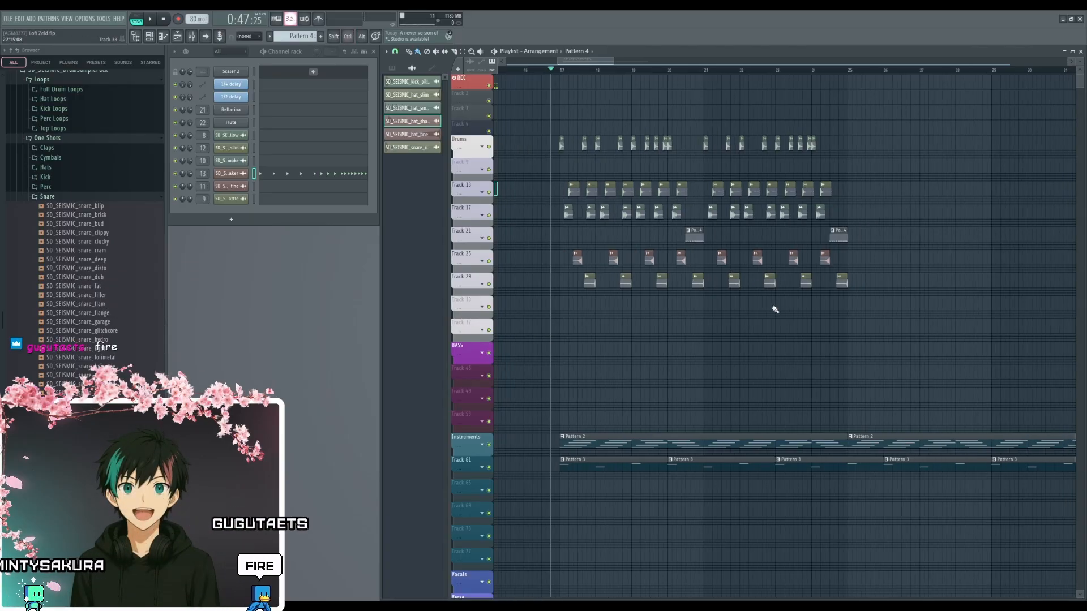
- Inspect the hat_shaker notes of the Pattern 4 clip in bar 20, leaving them as they are
{"action": "scroll", "coordinate": [621, 204], "scroll_direction": "up", "scroll_amount": 4}
{"action": "left_click_drag", "start_coordinate": [621, 205], "coordinate": [690, 228]}
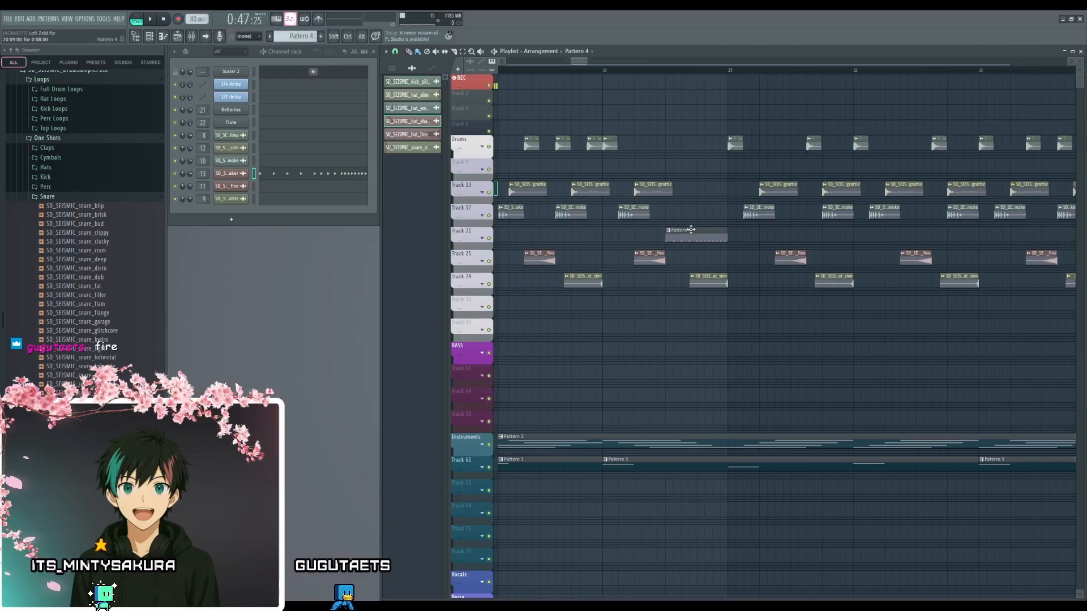
{"action": "double_click", "coordinate": [692, 230]}
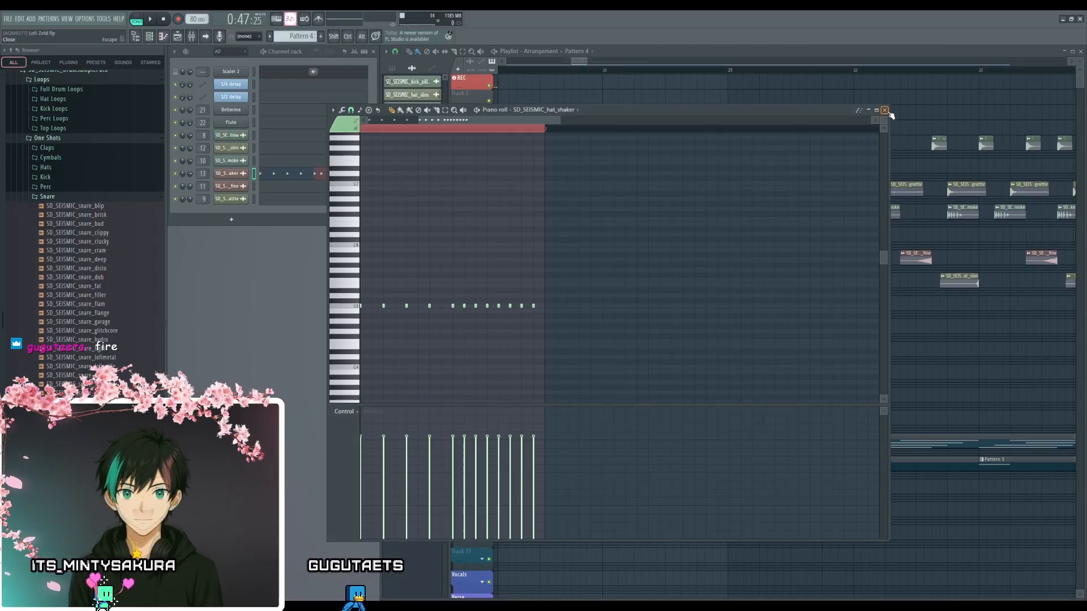
{"action": "left_click", "coordinate": [887, 111]}
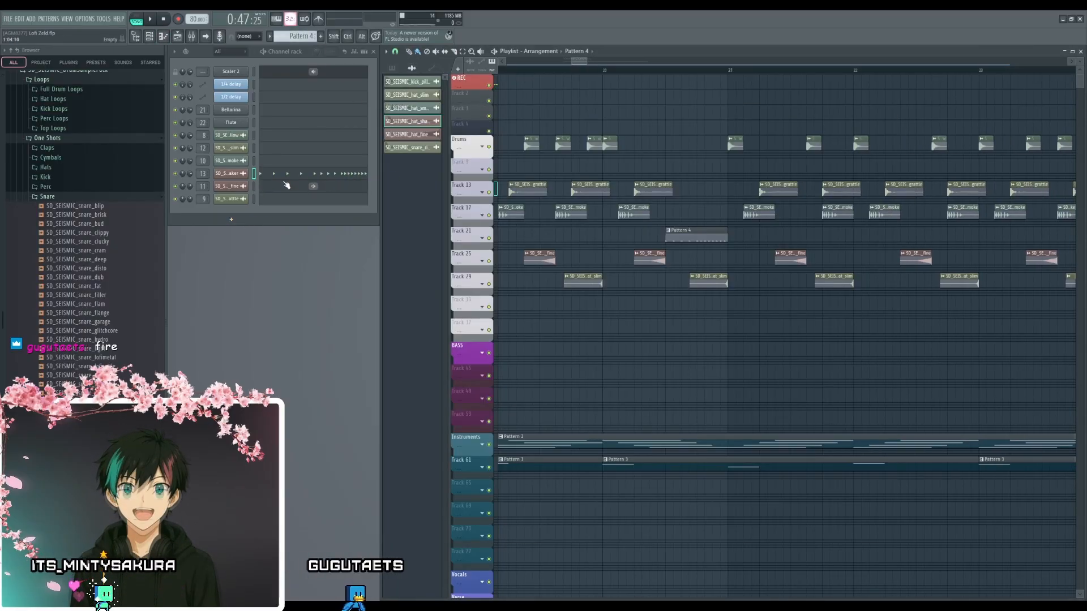
{"action": "scroll", "coordinate": [614, 315], "scroll_direction": "down", "scroll_amount": 3}
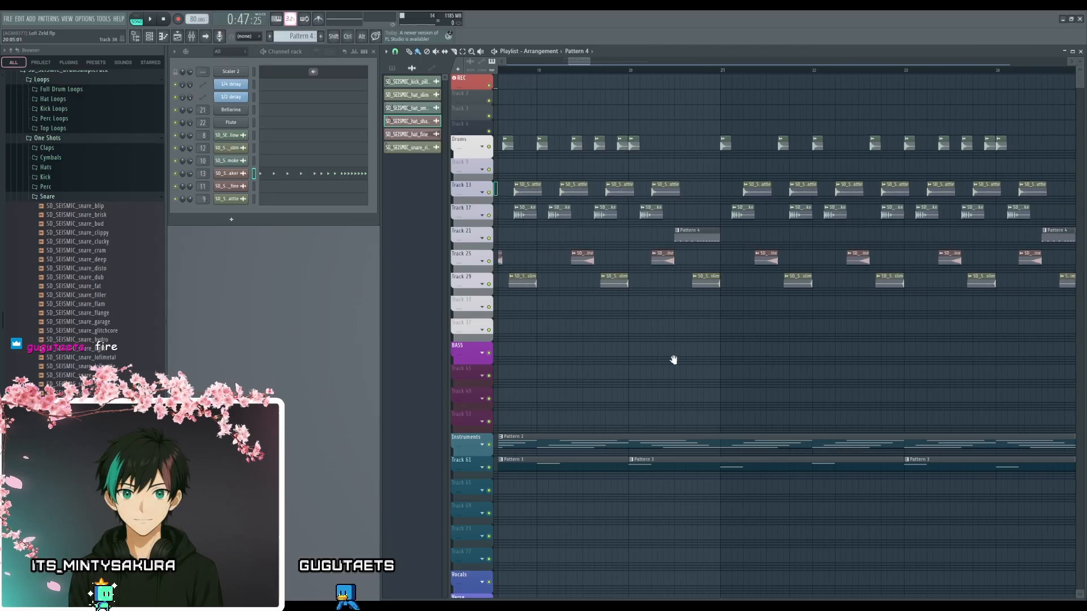
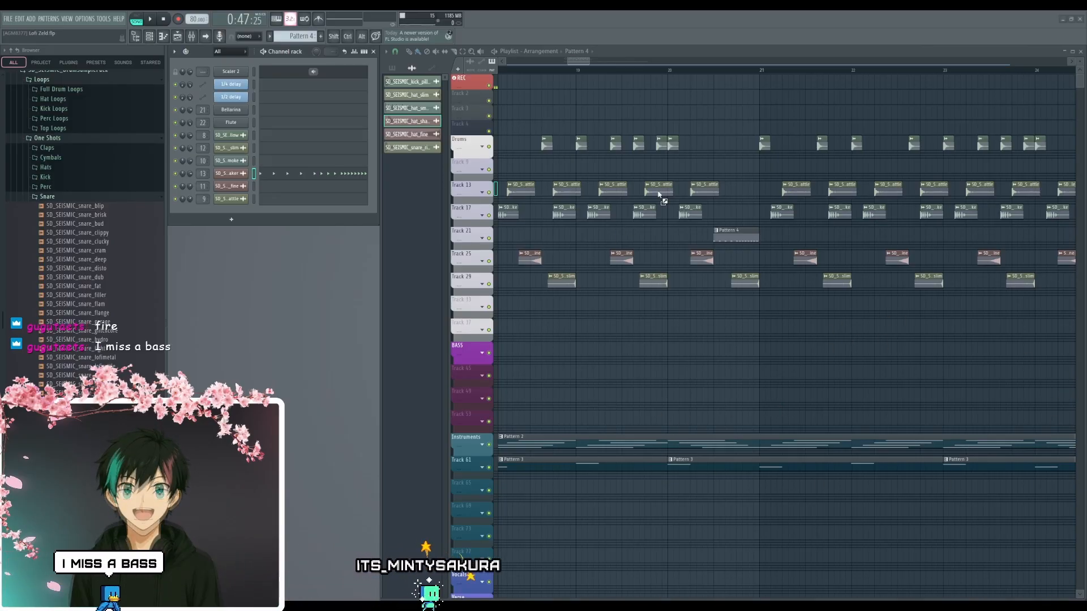
- Load the Movement effect on the hat_shaker's mixer insert 13 and play the arrangement from bar 20 to hear it
{"action": "scroll", "coordinate": [623, 193], "scroll_direction": "left", "scroll_amount": 1}
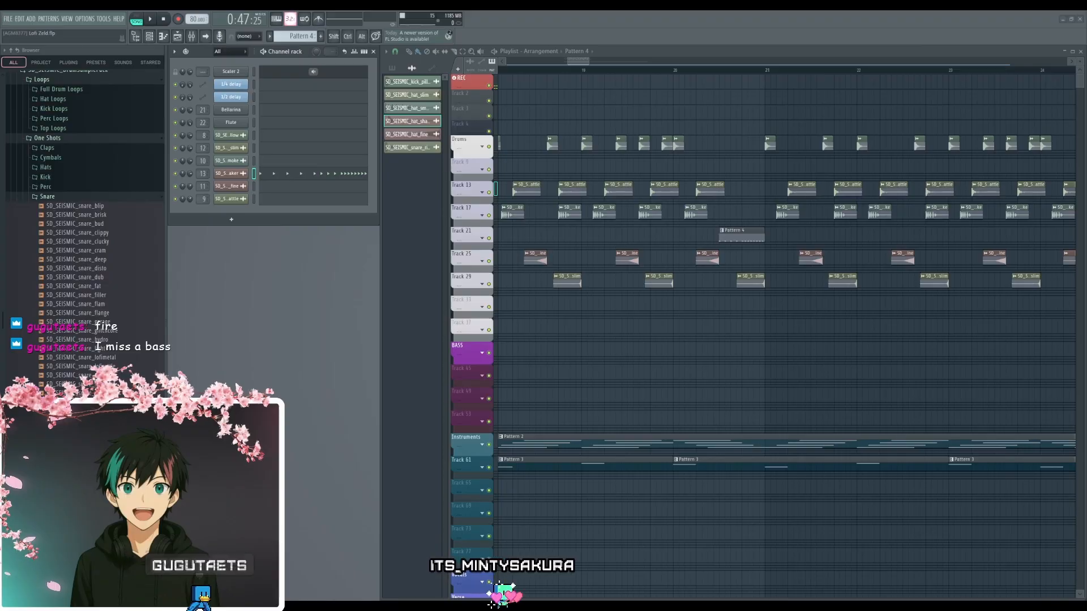
{"action": "left_click", "coordinate": [420, 213]}
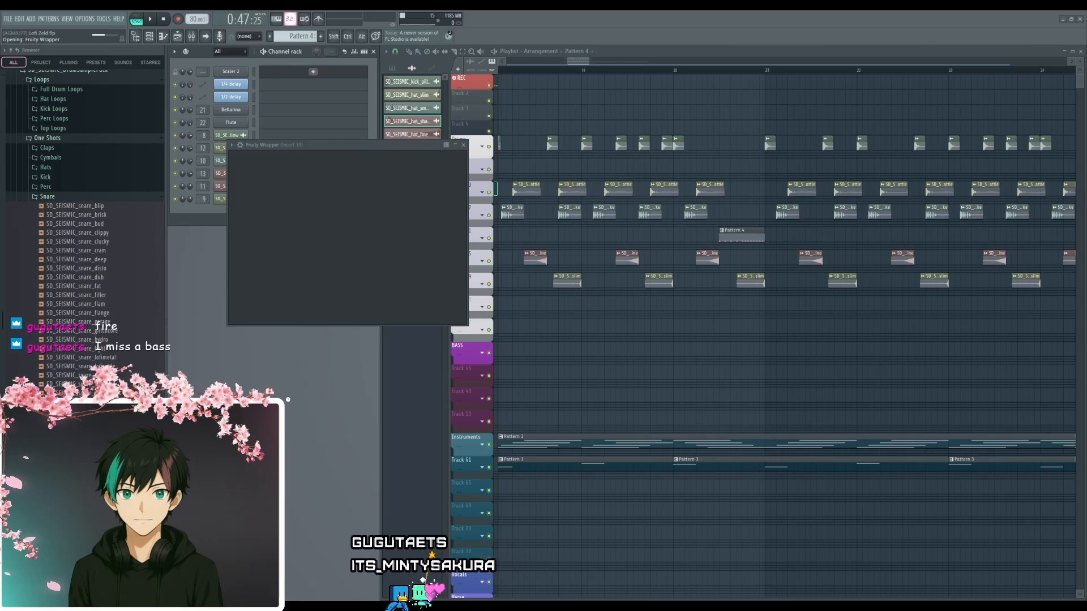
{"action": "left_click_drag", "start_coordinate": [428, 152], "coordinate": [538, 192]}
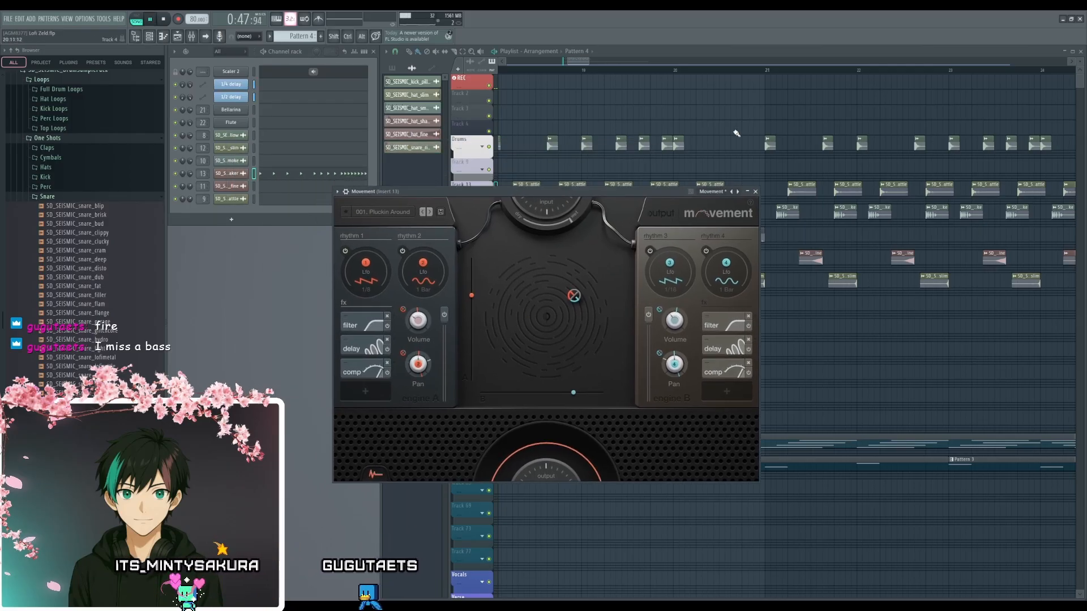
{"action": "left_click", "coordinate": [699, 76]}
{"action": "key", "text": "space"}
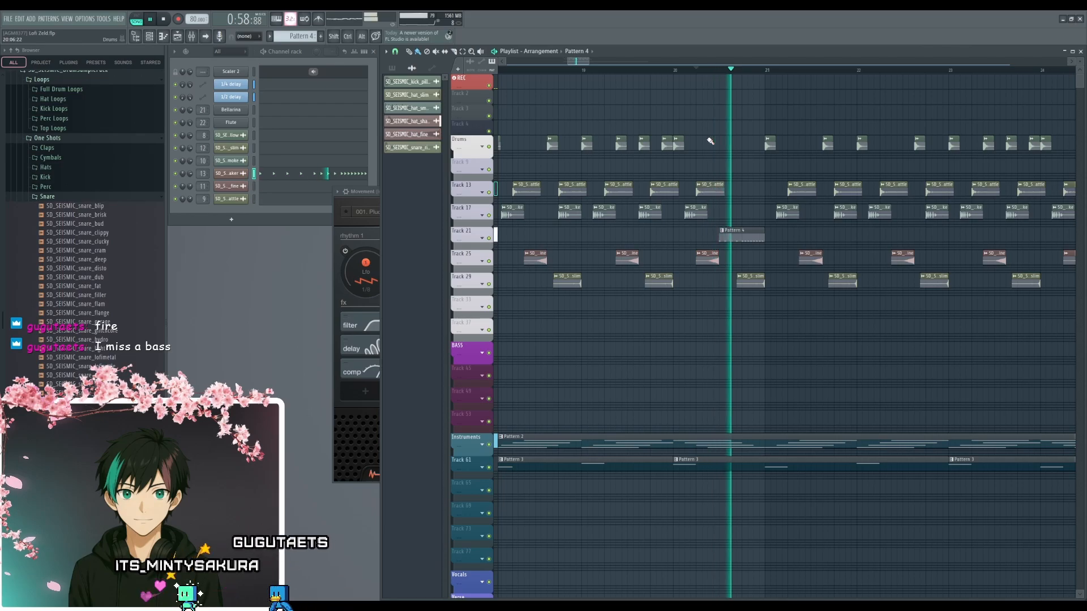
{"action": "left_click", "coordinate": [355, 229]}
{"action": "left_click_drag", "start_coordinate": [517, 193], "coordinate": [504, 189]}
{"action": "key", "text": "space"}
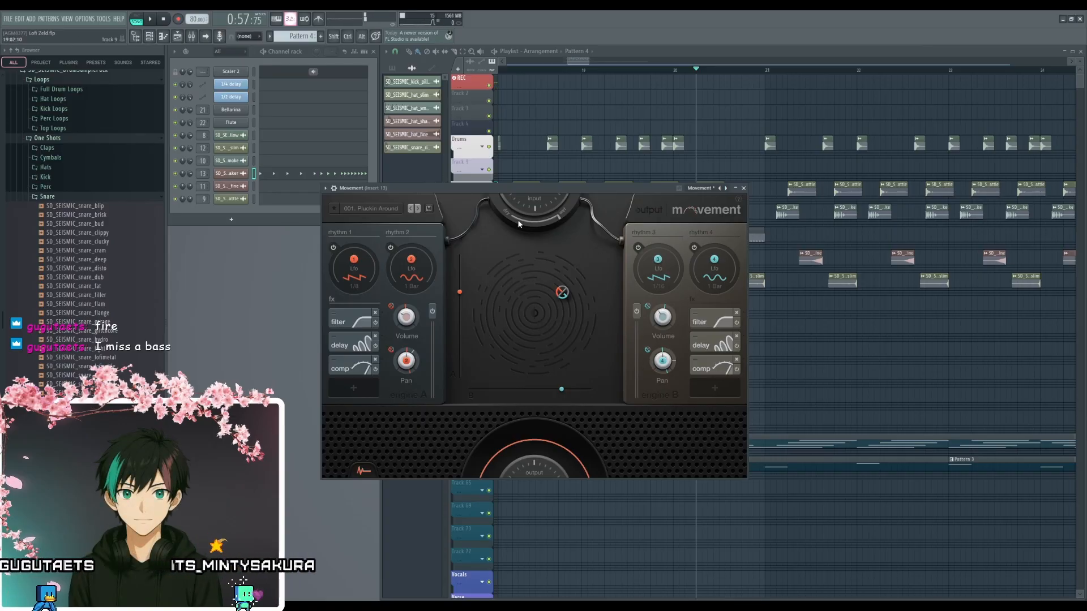
- Load Movement's preset 002 Drifting Figures, play the bar 20 shaker roll with it and close the effect window
{"action": "left_click", "coordinate": [381, 208]}
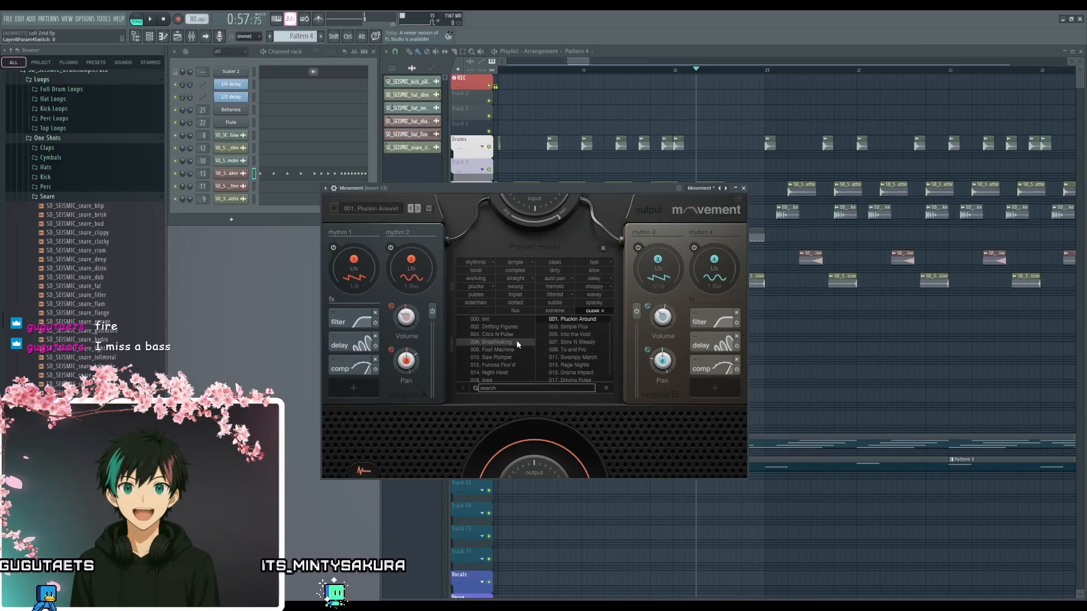
{"action": "left_click", "coordinate": [498, 327]}
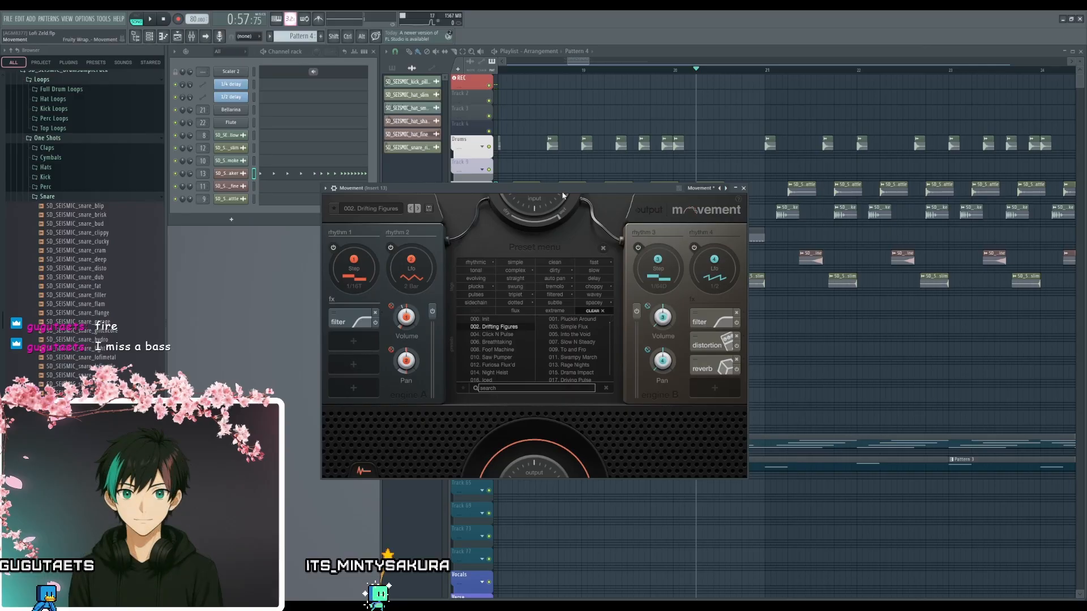
{"action": "left_click_drag", "start_coordinate": [562, 194], "coordinate": [563, 181]}
{"action": "key", "text": "space"}
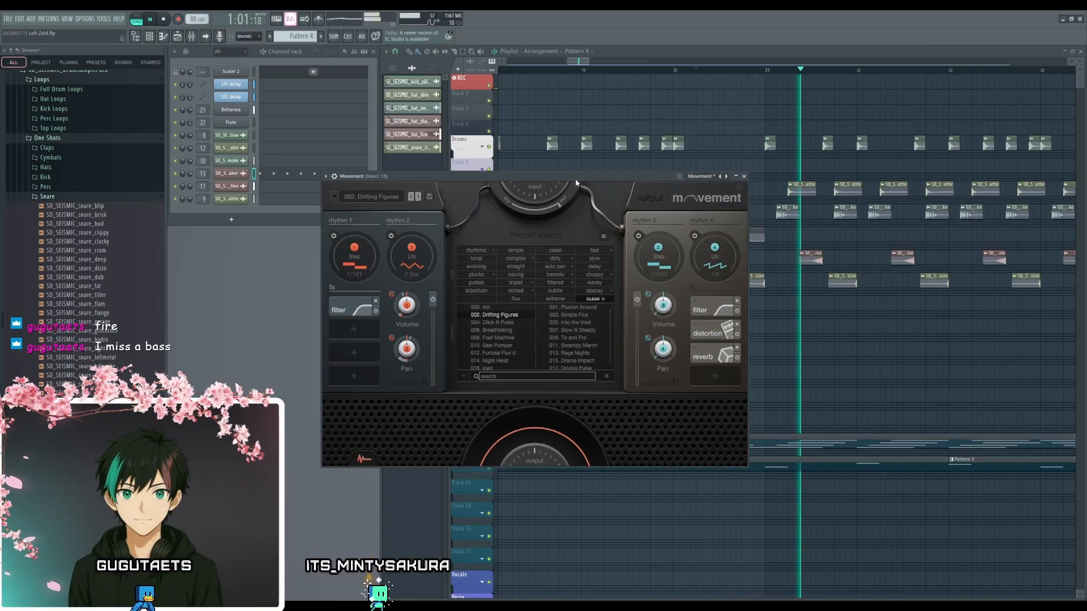
{"action": "left_click_drag", "start_coordinate": [576, 183], "coordinate": [566, 186]}
{"action": "key", "text": "space"}
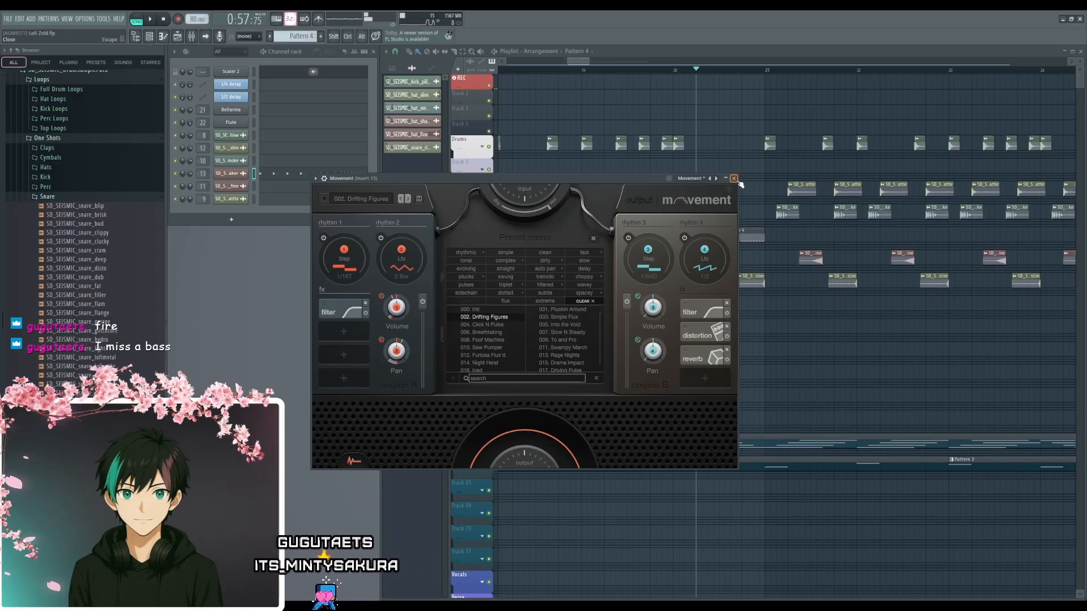
{"action": "left_click", "coordinate": [733, 179]}
- Set the time selection over bars 20 and 21 and consolidate Track 21 into an audio clip
{"action": "scroll", "coordinate": [742, 127], "scroll_direction": "up", "scroll_amount": 3}
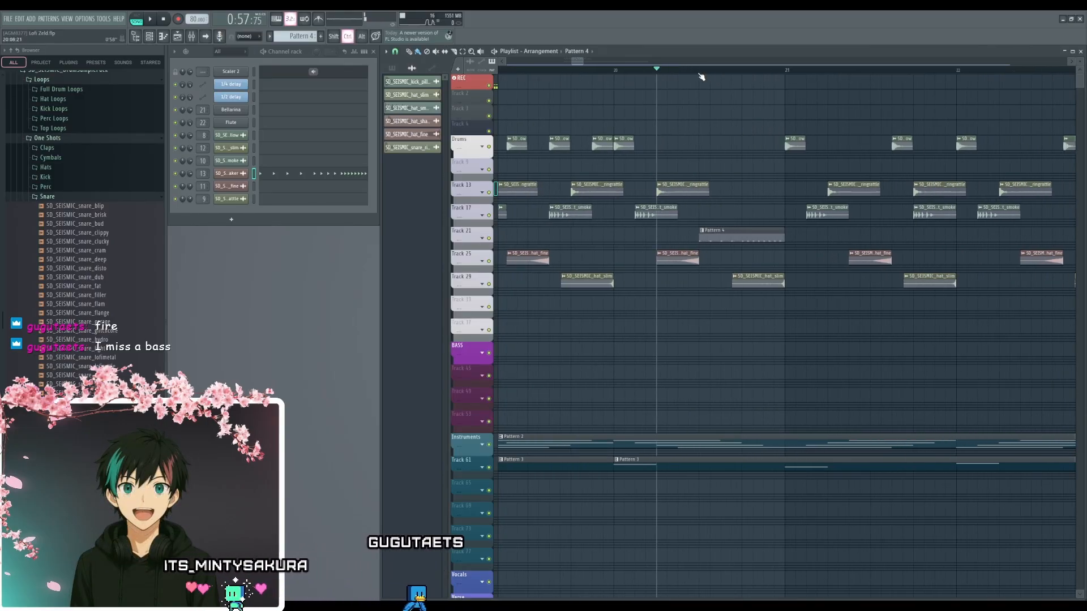
{"action": "left_click_drag", "start_coordinate": [700, 69], "coordinate": [783, 79]}
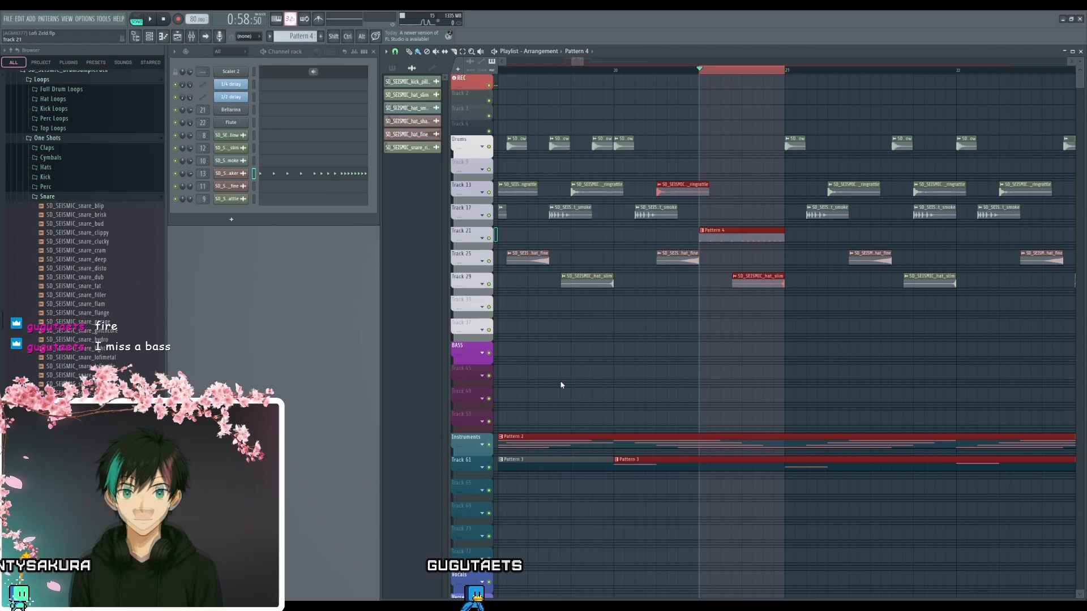
{"action": "left_click", "coordinate": [734, 119]}
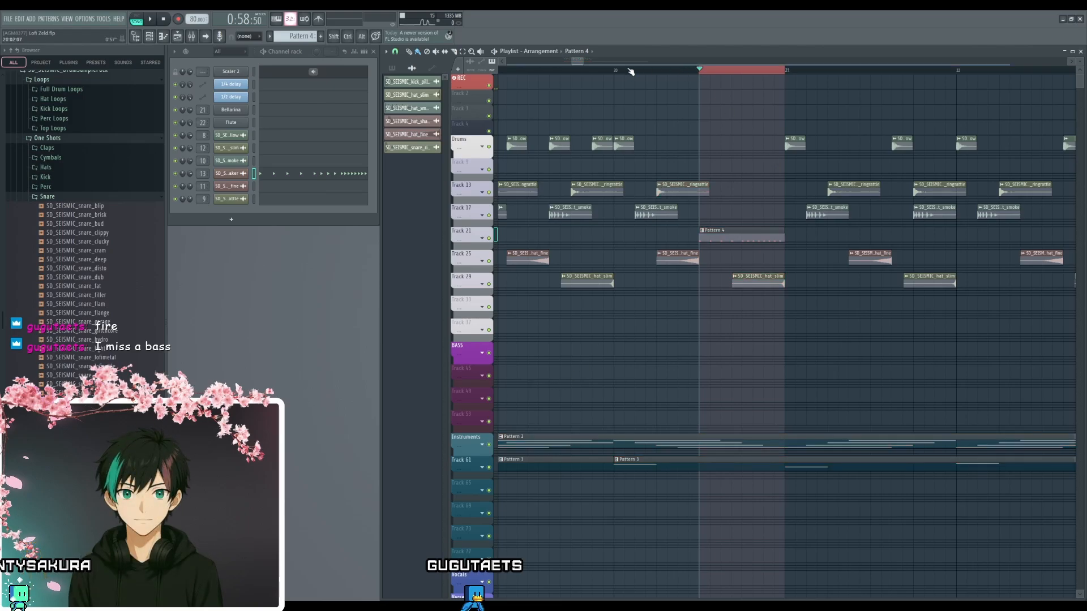
{"action": "left_click_drag", "start_coordinate": [617, 72], "coordinate": [876, 90]}
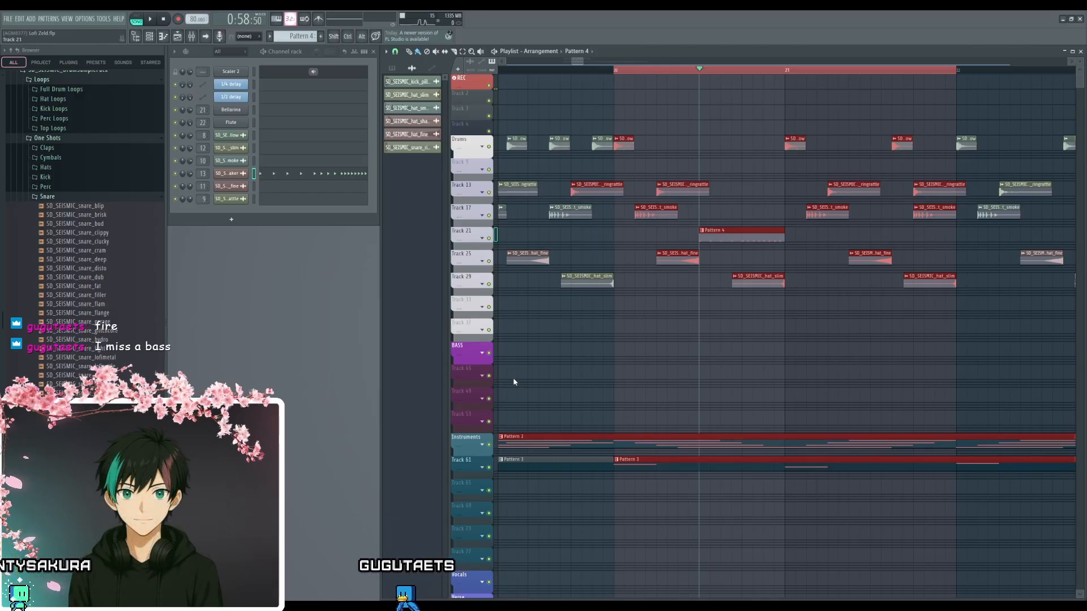
{"action": "left_click", "coordinate": [556, 379]}
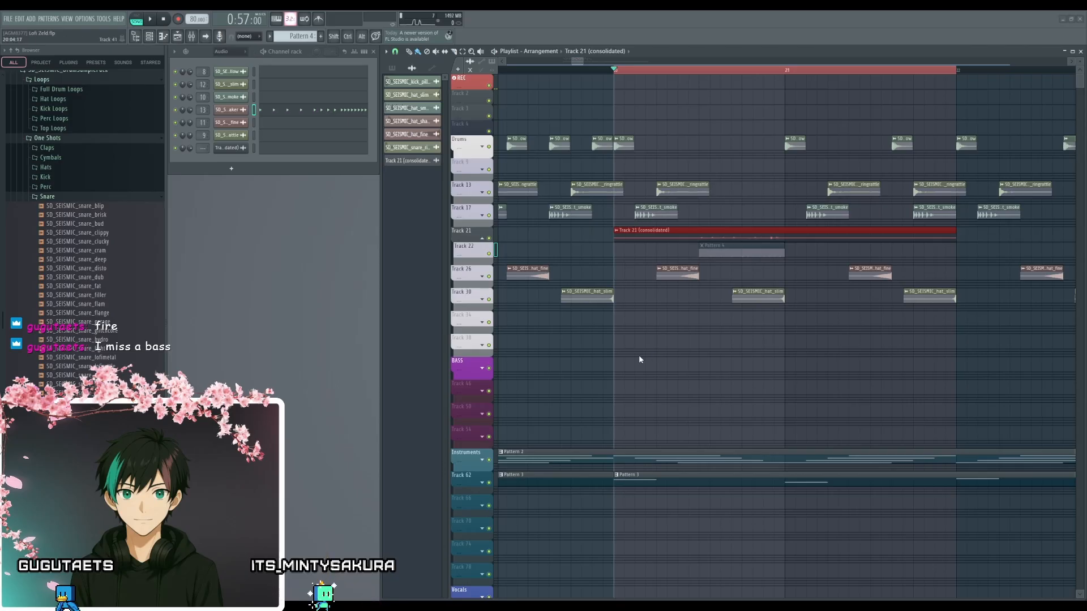
- Move the consolidated Track 21 audio clip down to Track 23, keeping its start at bar 20, and play the selection
{"action": "right_click", "coordinate": [709, 231]}
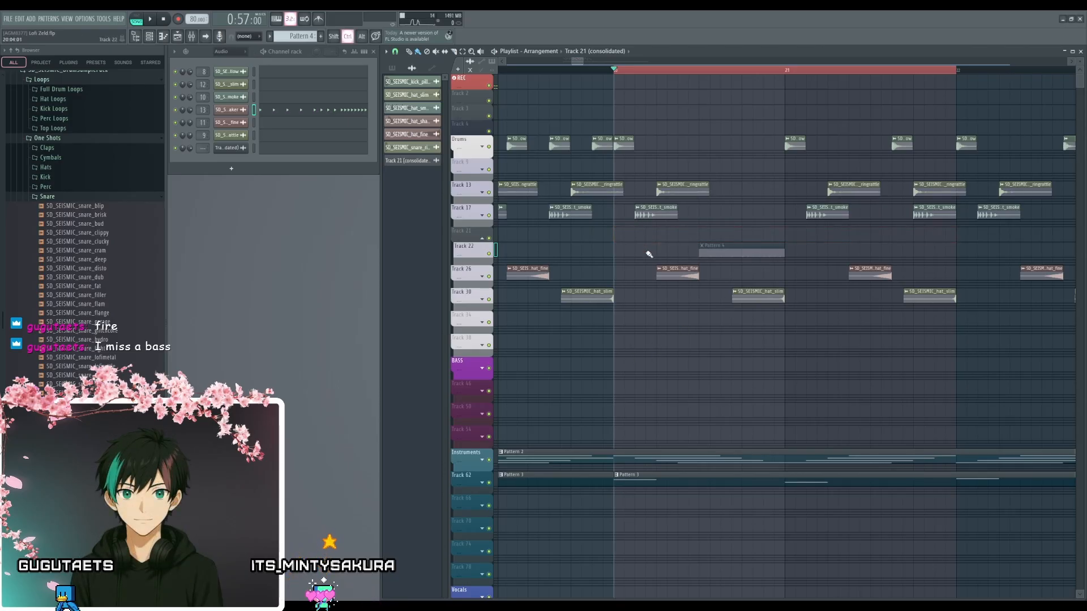
{"action": "key", "text": "ctrl+z"}
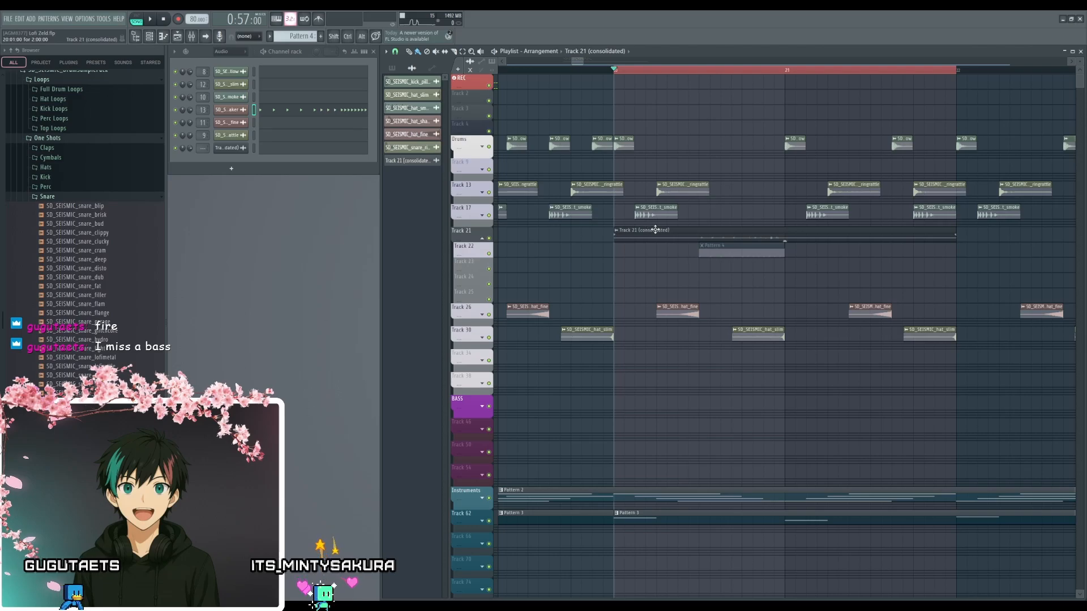
{"action": "left_click_drag", "start_coordinate": [654, 229], "coordinate": [655, 260]}
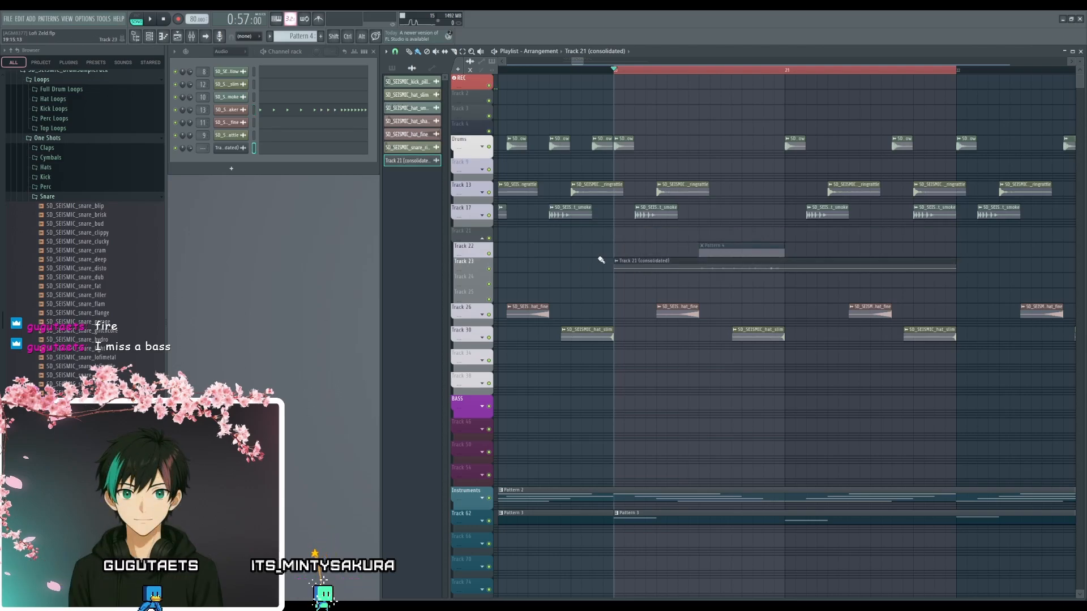
{"action": "key", "text": "space"}
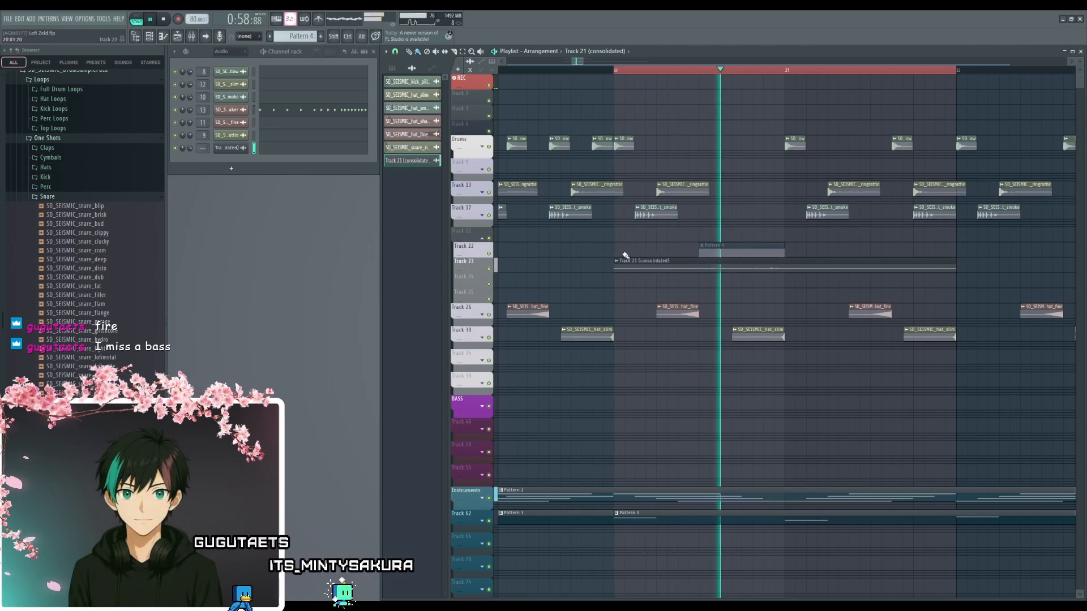
{"action": "key", "text": "space"}
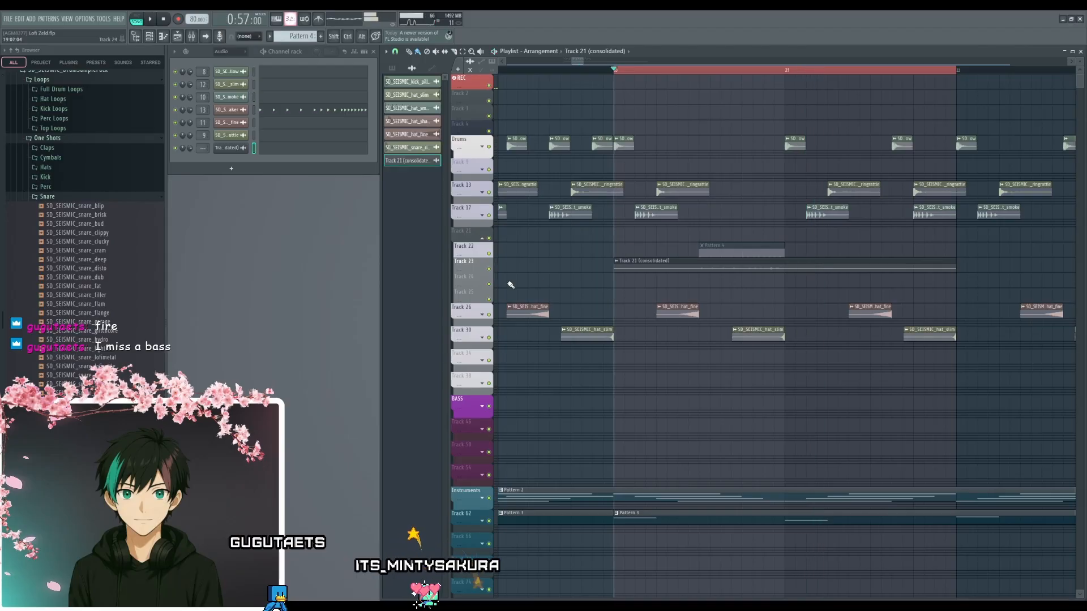
- Solo Track 23, route the consolidated clip's channel to mixer track 13 and play the selection
{"action": "right_click", "coordinate": [489, 269]}
{"action": "key", "text": "space"}
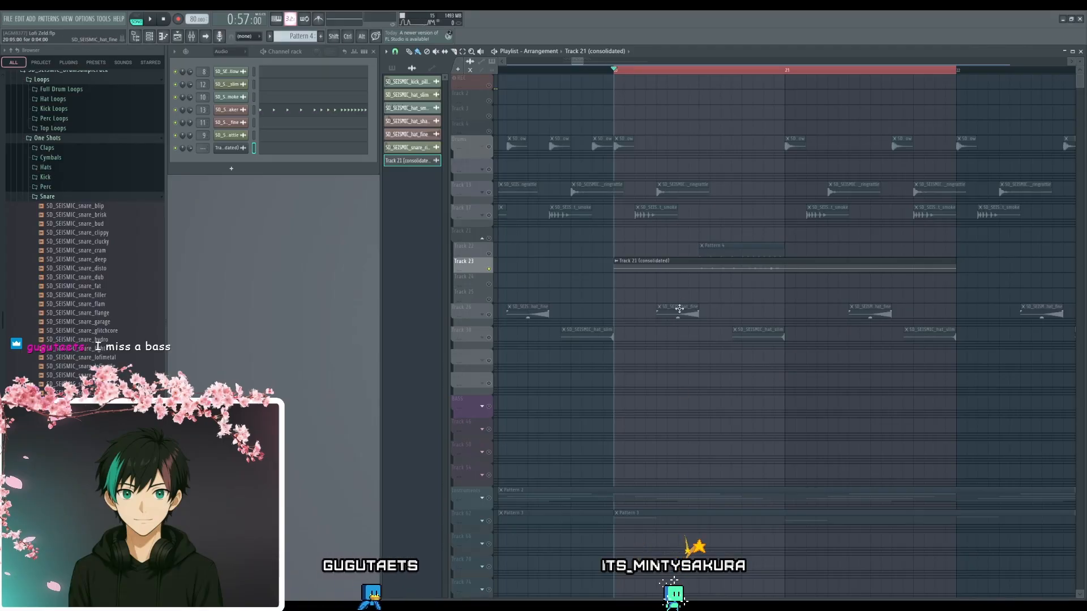
{"action": "double_click", "coordinate": [687, 260]}
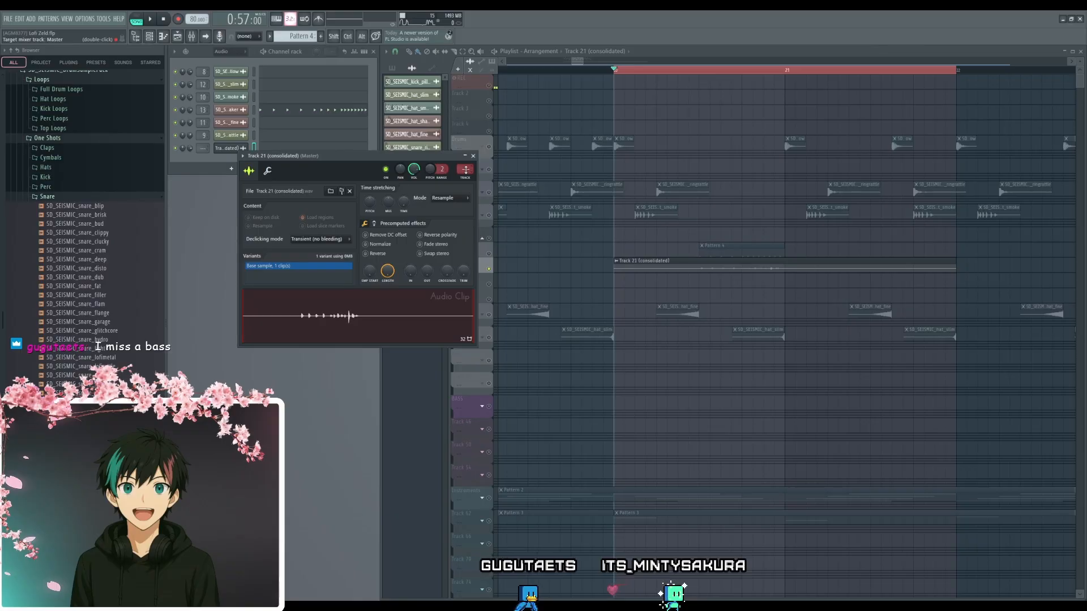
{"action": "key", "text": "space"}
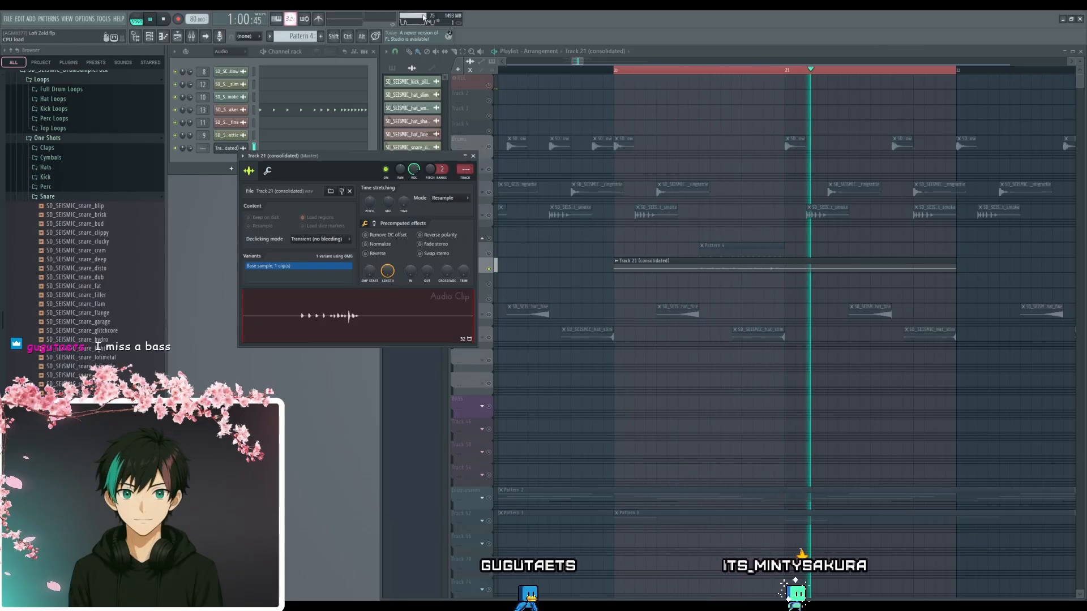
{"action": "key", "text": "space"}
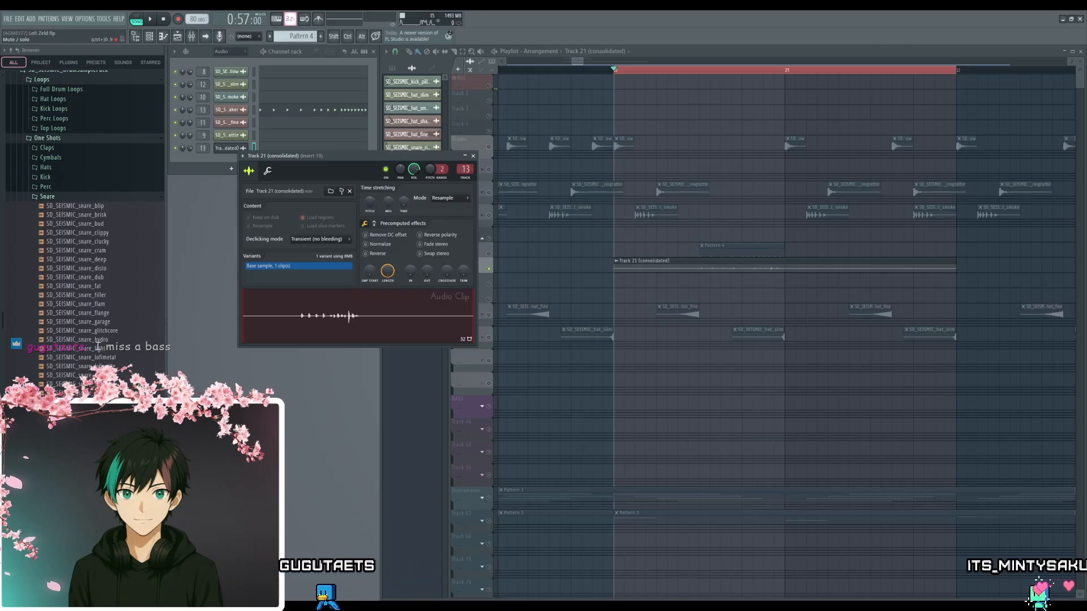
- Solo Tracks 22 and 23 together, unmute the Pattern 4 clip and play it alongside the consolidated audio clip
{"action": "key", "text": "space"}
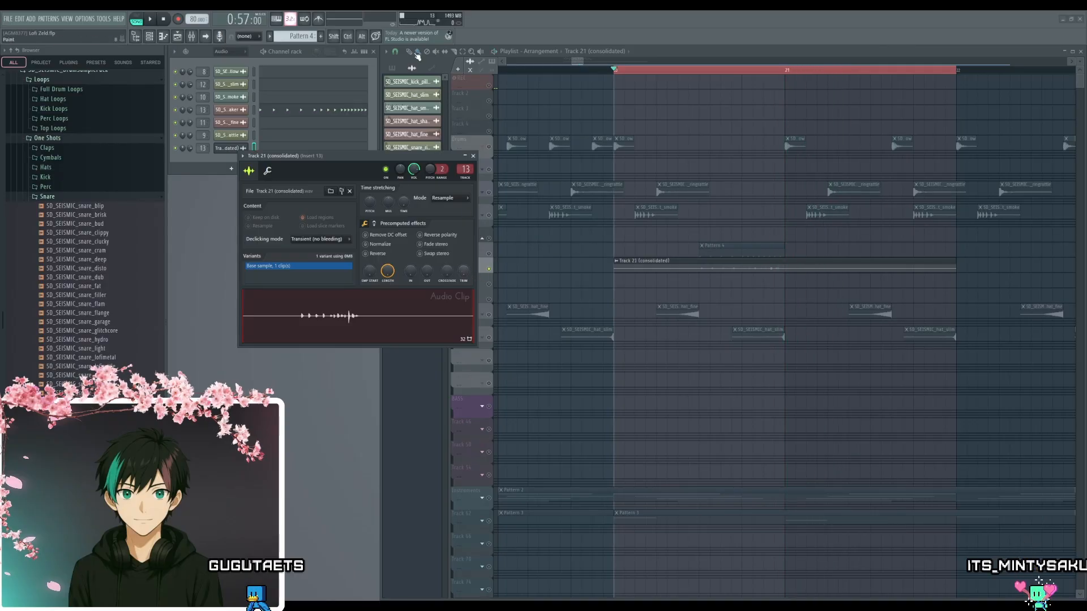
{"action": "right_click", "coordinate": [489, 254]}
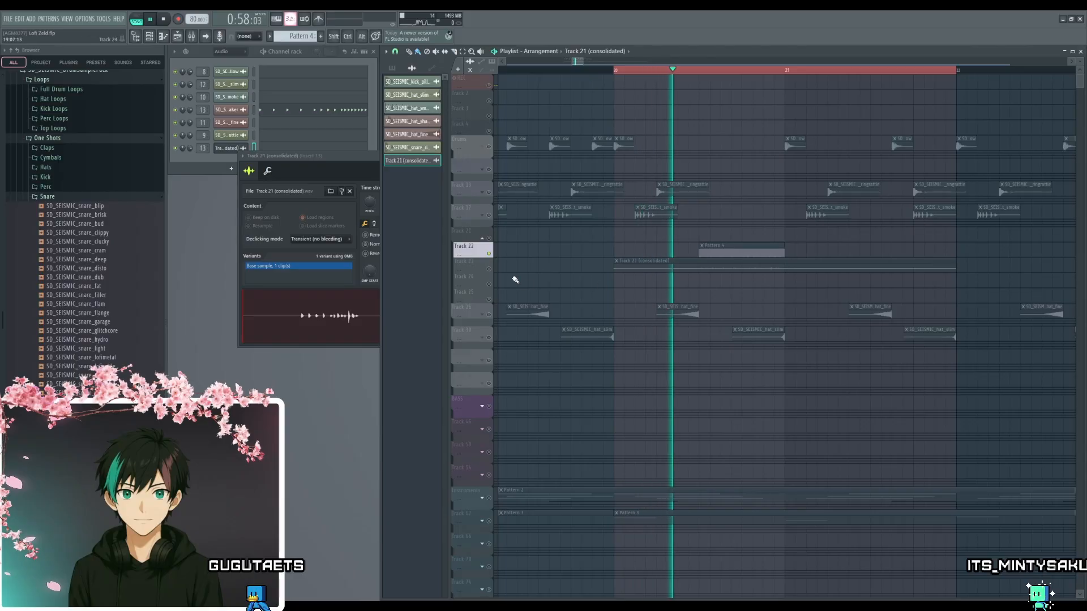
{"action": "left_click", "coordinate": [489, 269]}
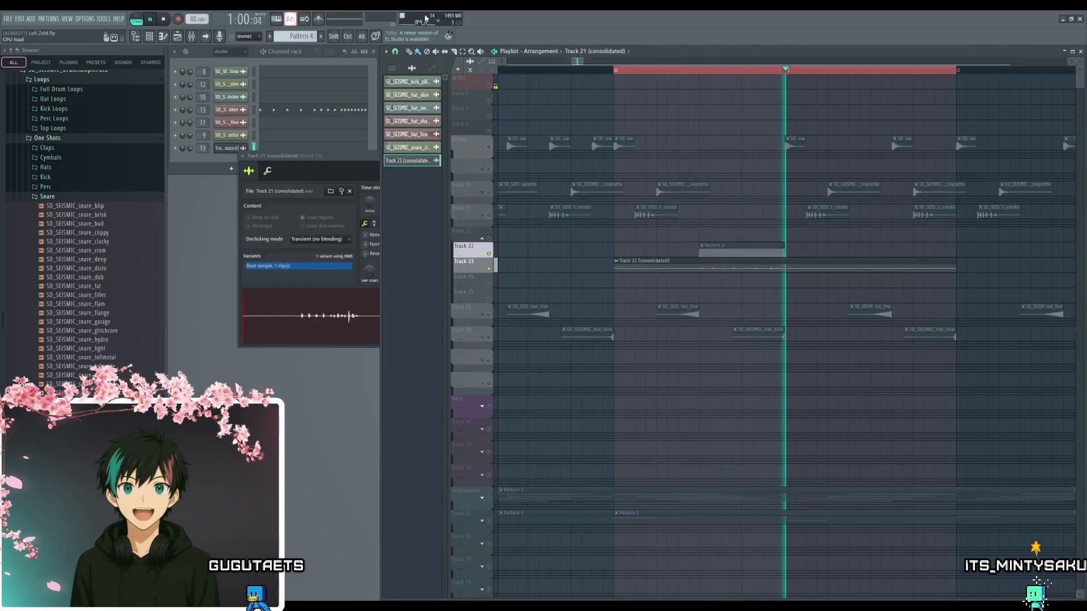
{"action": "key", "text": "space"}
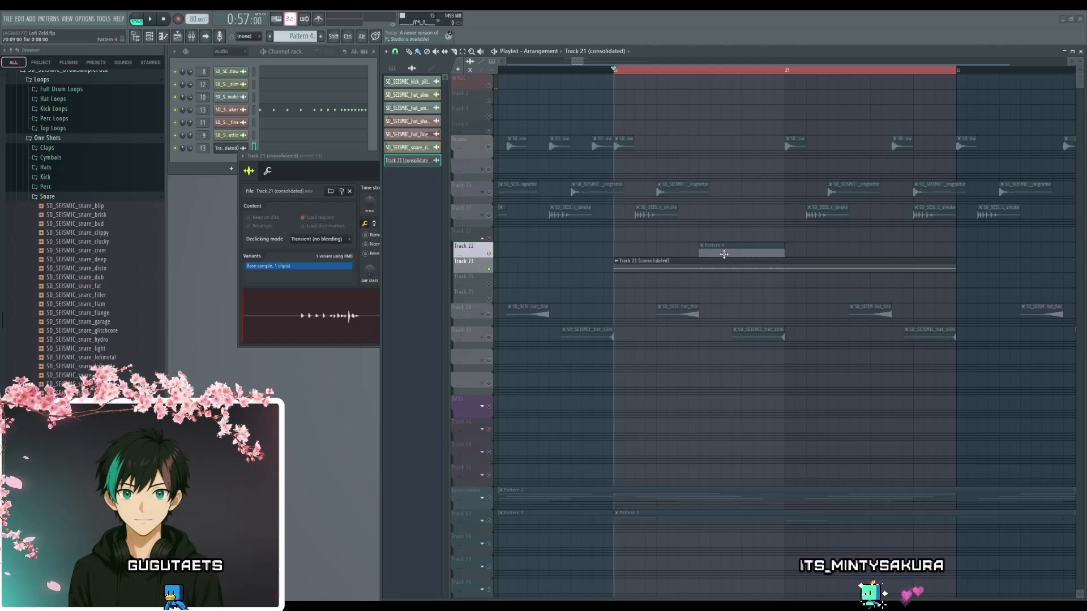
{"action": "key", "text": "space"}
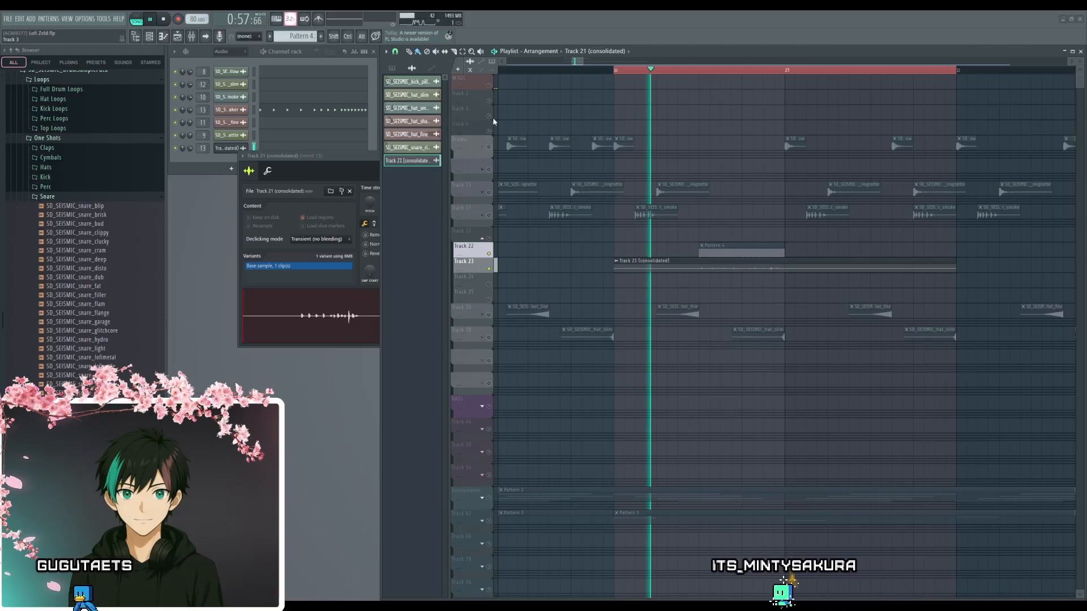
{"action": "key", "text": "space"}
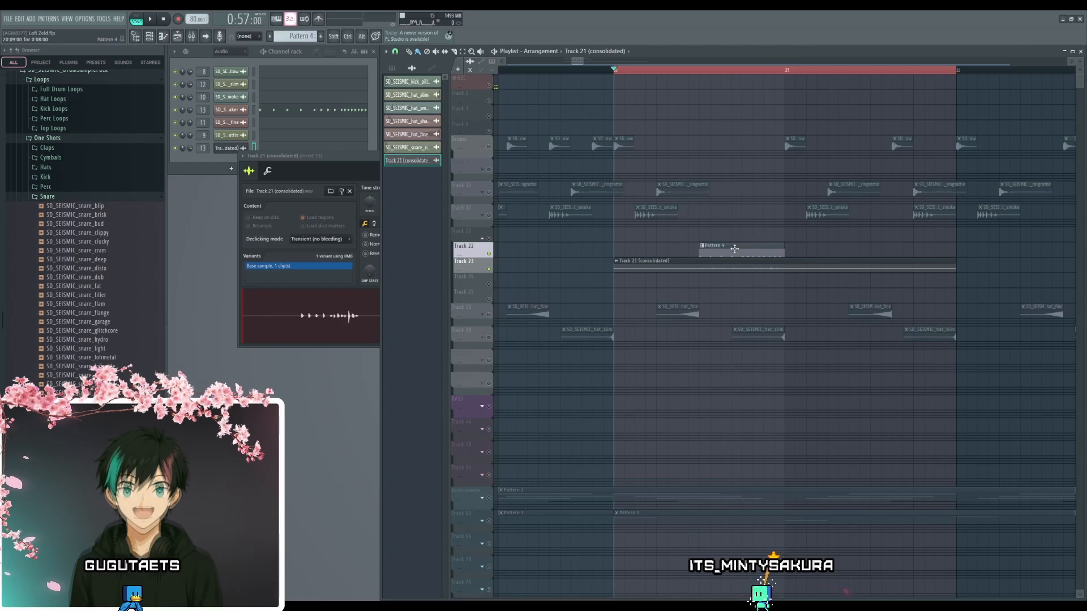
{"action": "key", "text": "space"}
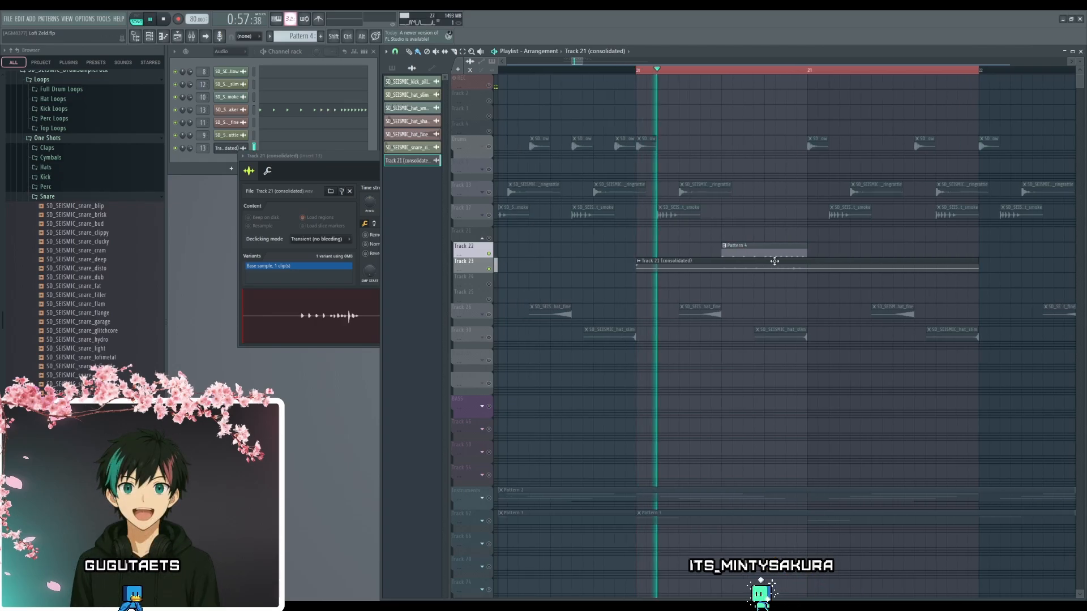
- Move the Pattern 4 clip on Track 22 to the start of bar 17, play it and place another copy directly after it
{"action": "scroll", "coordinate": [677, 317], "scroll_direction": "down", "scroll_amount": 2, "text": "ctrl"}
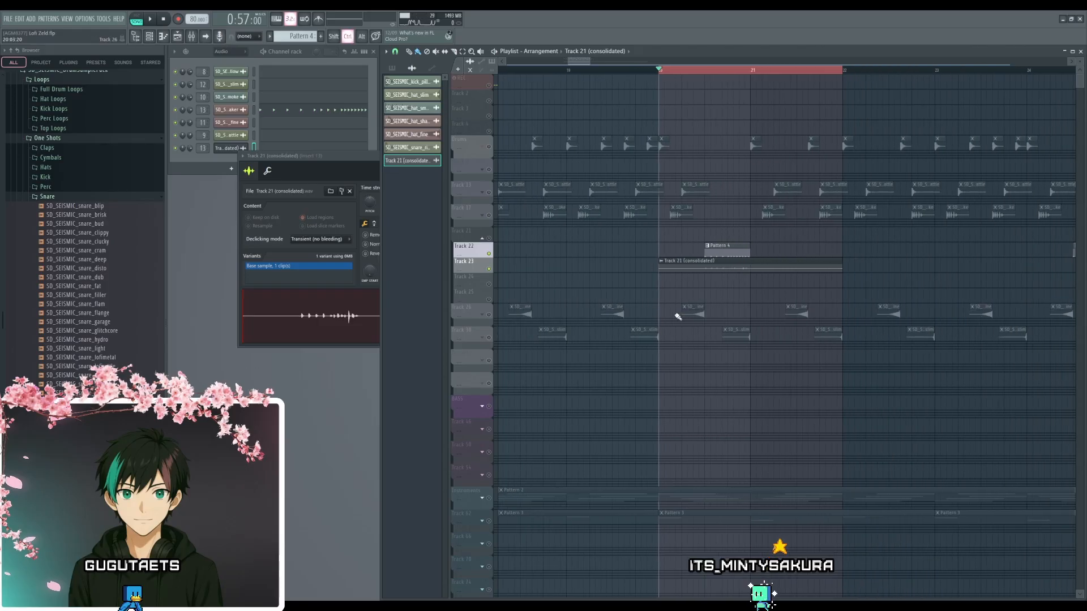
{"action": "left_click_drag", "start_coordinate": [546, 233], "coordinate": [662, 195]}
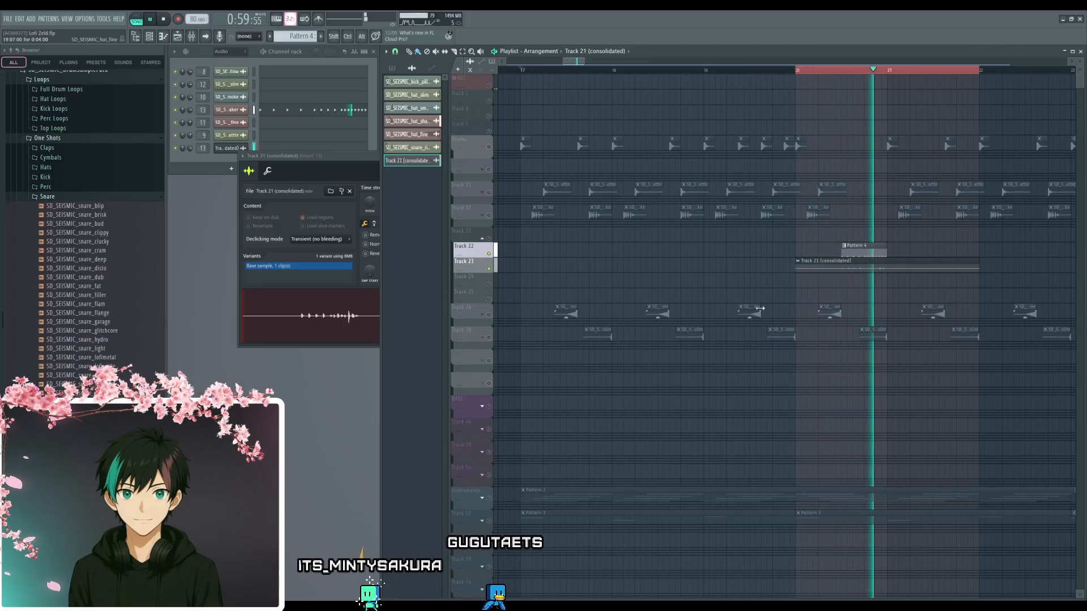
{"action": "key", "text": "space"}
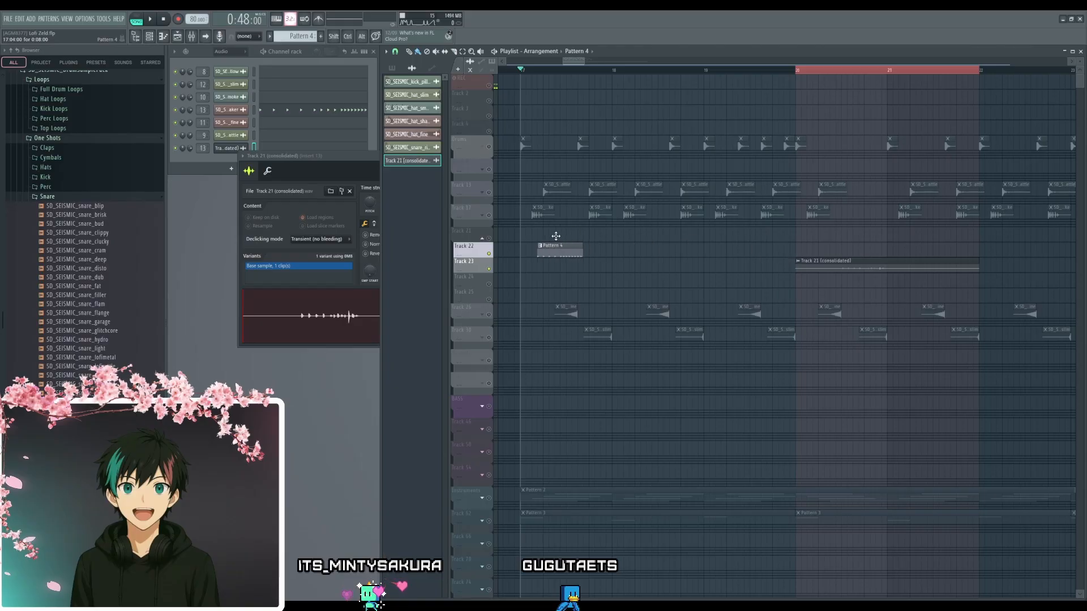
{"action": "left_click_drag", "start_coordinate": [556, 236], "coordinate": [544, 237]}
{"action": "key", "text": "space"}
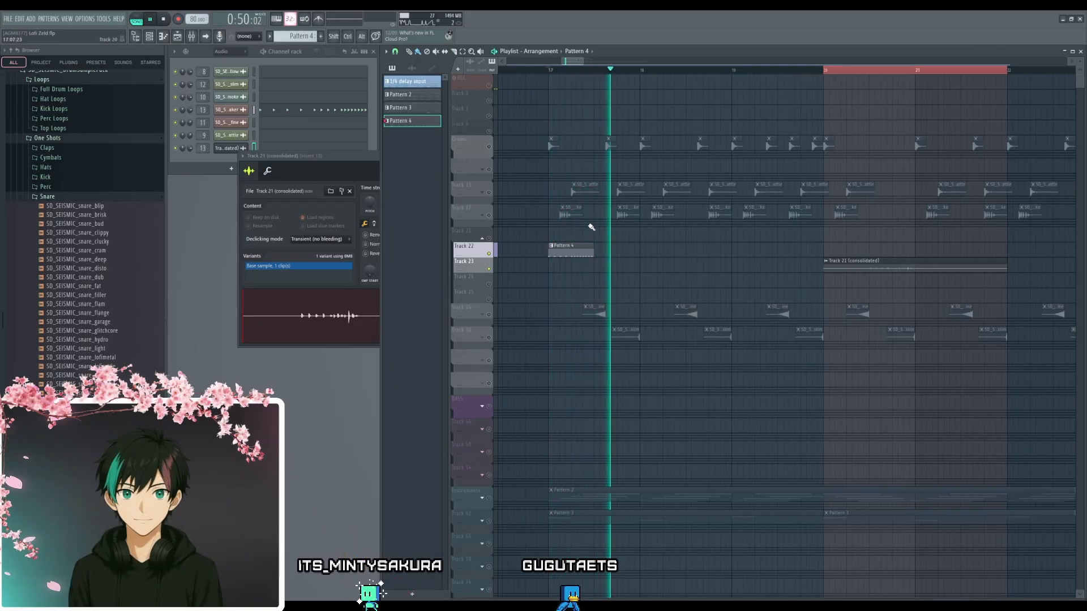
{"action": "key", "text": "space"}
{"action": "left_click", "coordinate": [600, 248]}
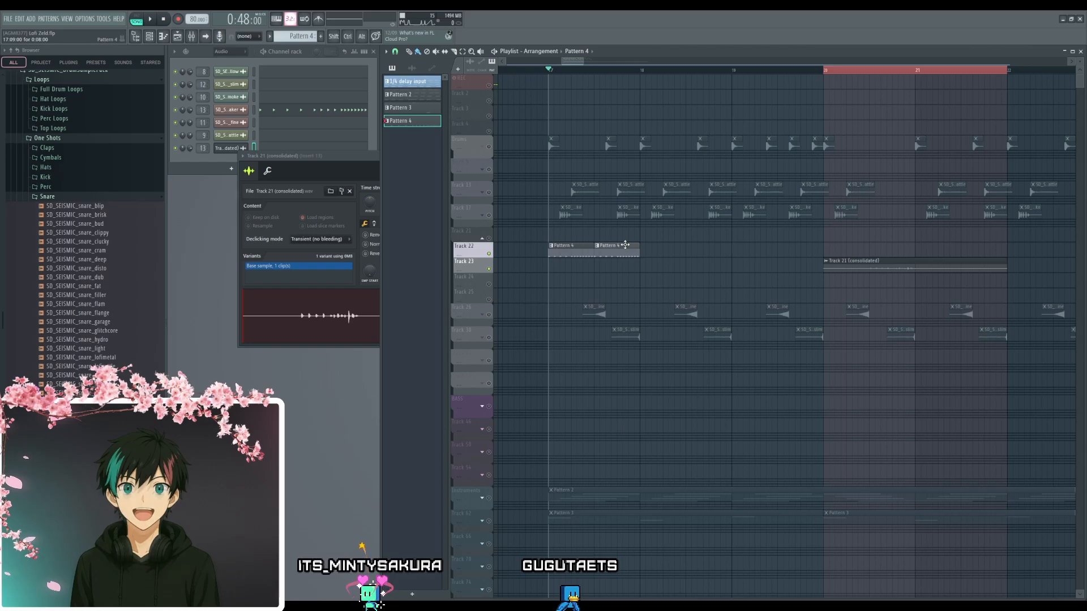
- Place Pattern 4 clips on Track 22 at the starts of bars 18, 19 and 20 and play the result
{"action": "left_click_drag", "start_coordinate": [625, 245], "coordinate": [675, 247]}
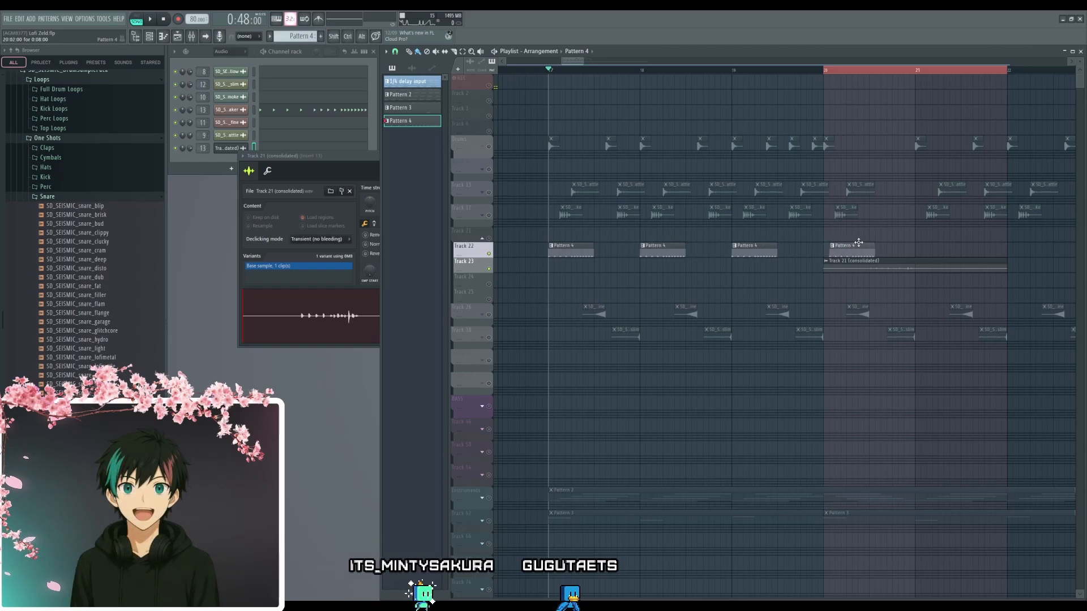
{"action": "left_click_drag", "start_coordinate": [858, 242], "coordinate": [853, 243]}
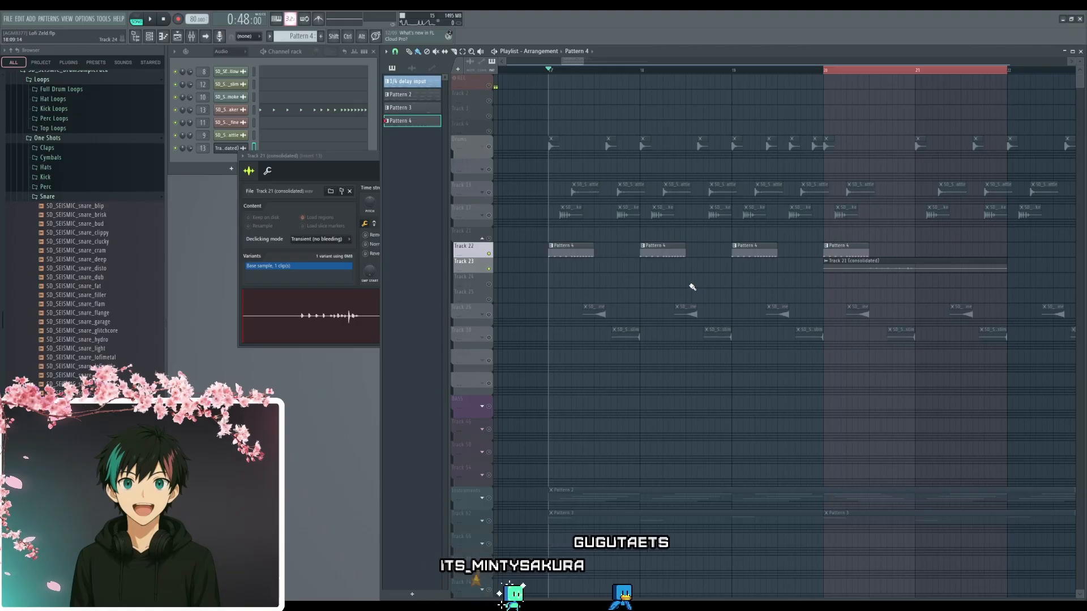
{"action": "key", "text": "space"}
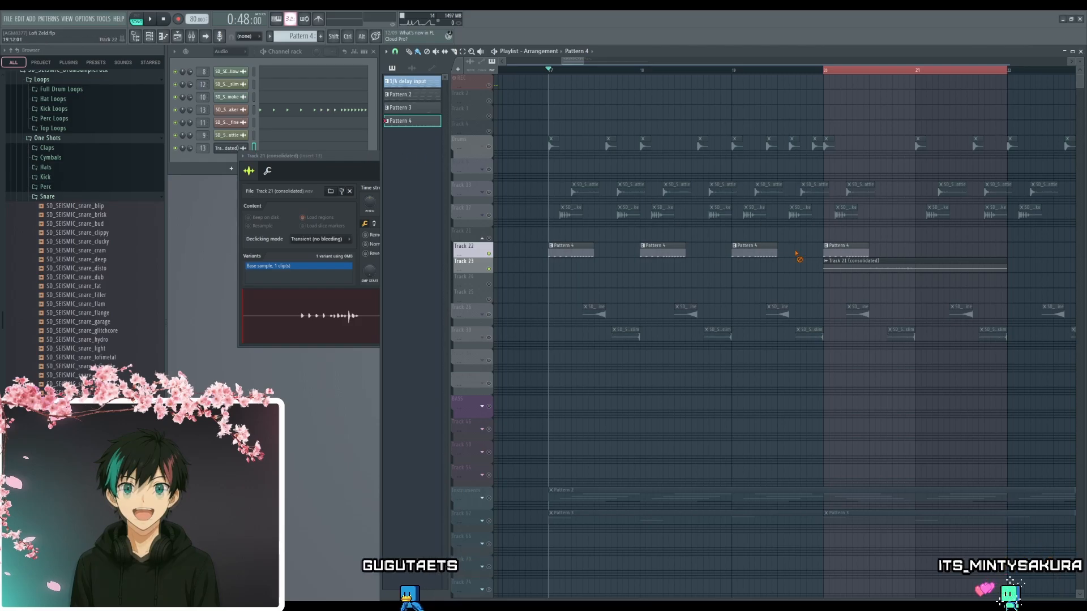
- Delete the Pattern 4 clips at the starts of bars 17, 18 and 19 on Track 22
{"action": "right_click", "coordinate": [753, 251]}
{"action": "right_click", "coordinate": [663, 249]}
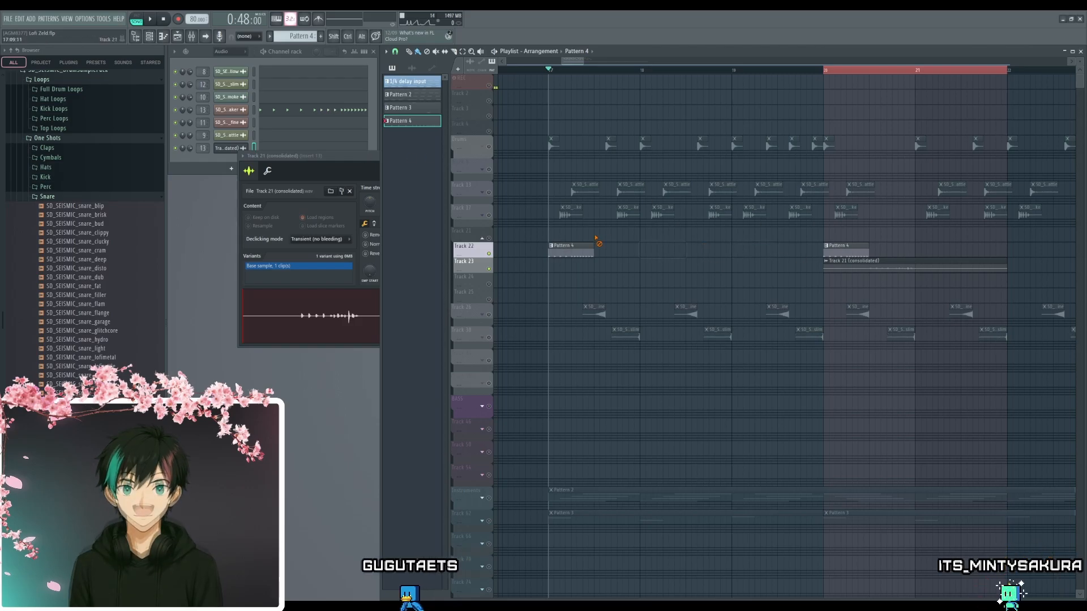
{"action": "right_click", "coordinate": [583, 250]}
- Close the consolidated clip's settings, move the Pattern 4 clip at bar 20 to that bar's second half and mute it
{"action": "left_click", "coordinate": [369, 167]}
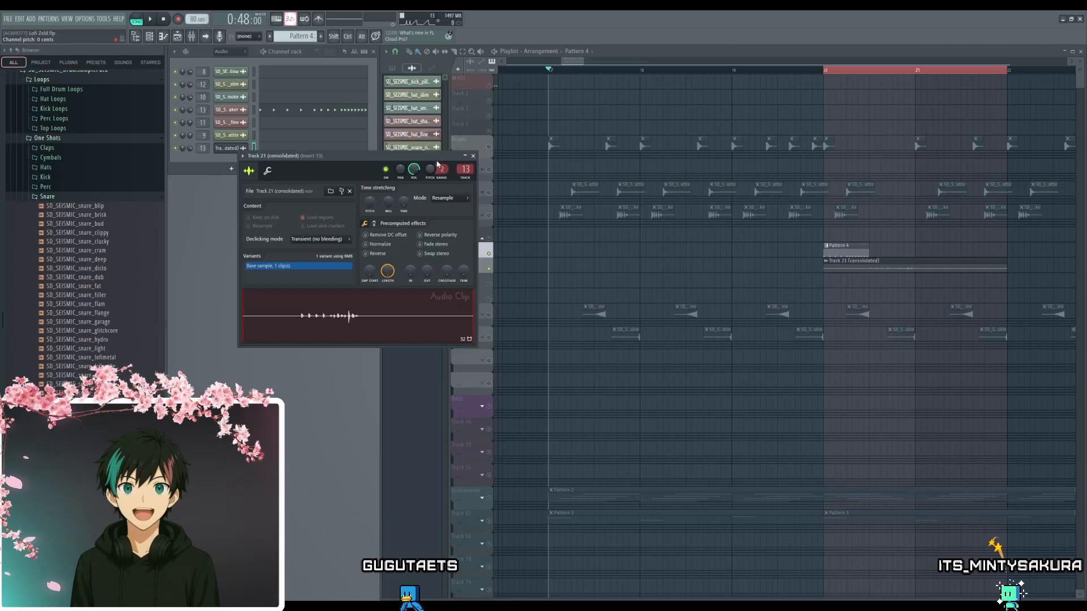
{"action": "left_click", "coordinate": [478, 156]}
{"action": "left_click_drag", "start_coordinate": [885, 248], "coordinate": [897, 247]}
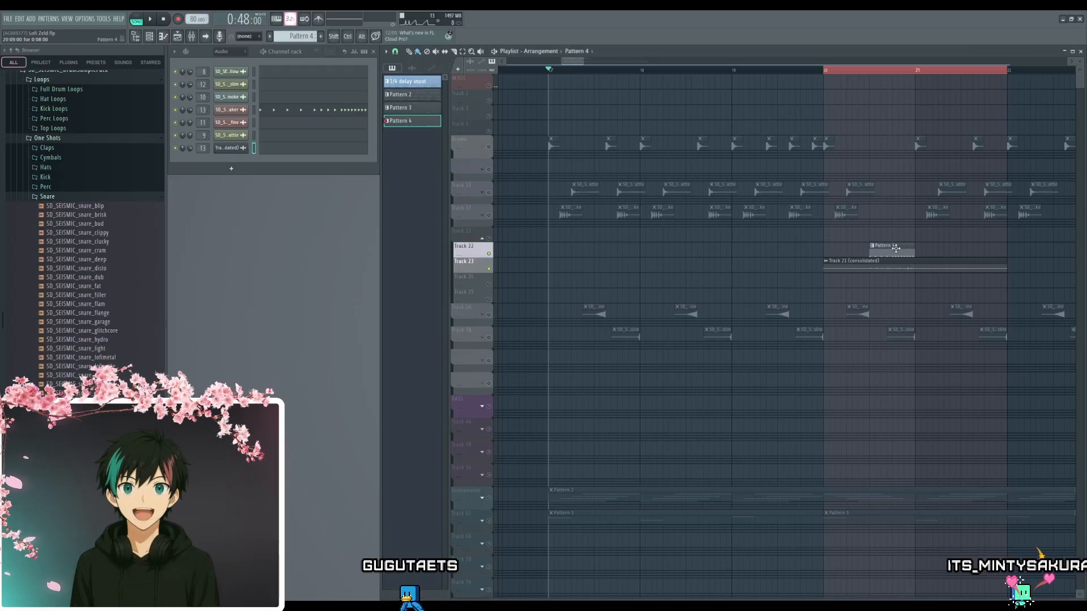
{"action": "left_click_drag", "start_coordinate": [865, 291], "coordinate": [849, 313]}
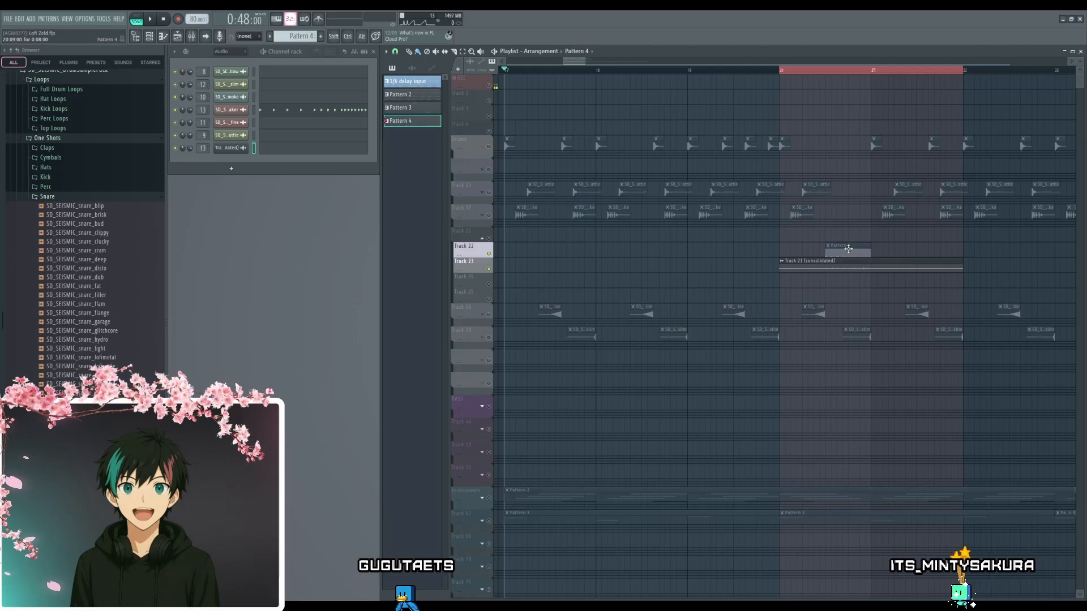
- Unsolo Tracks 22 and 23 and play the full arrangement from bar 17
{"action": "left_click", "coordinate": [492, 252]}
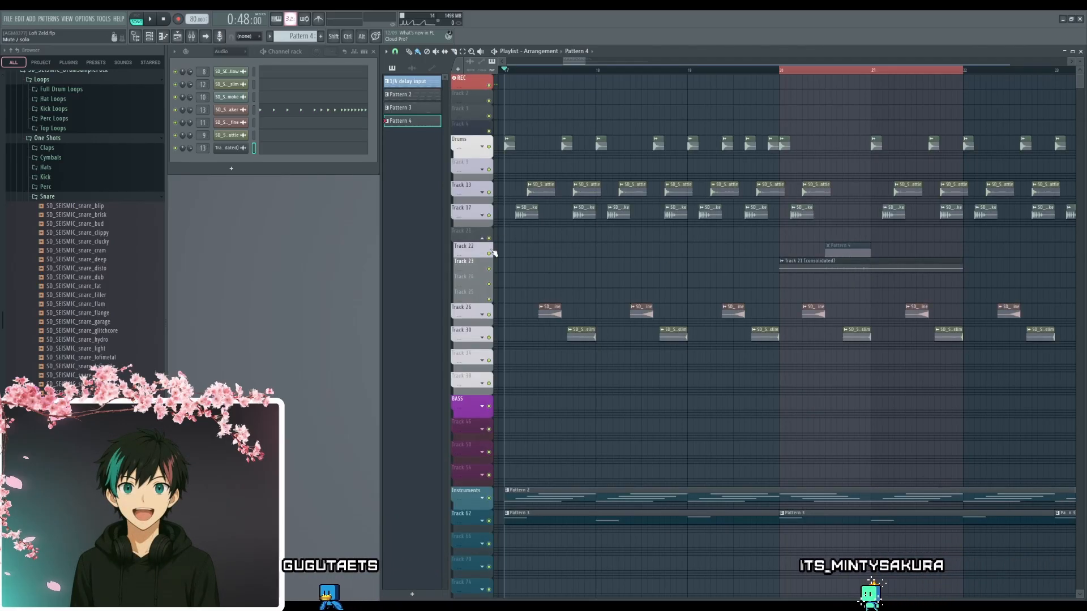
{"action": "left_click", "coordinate": [511, 70]}
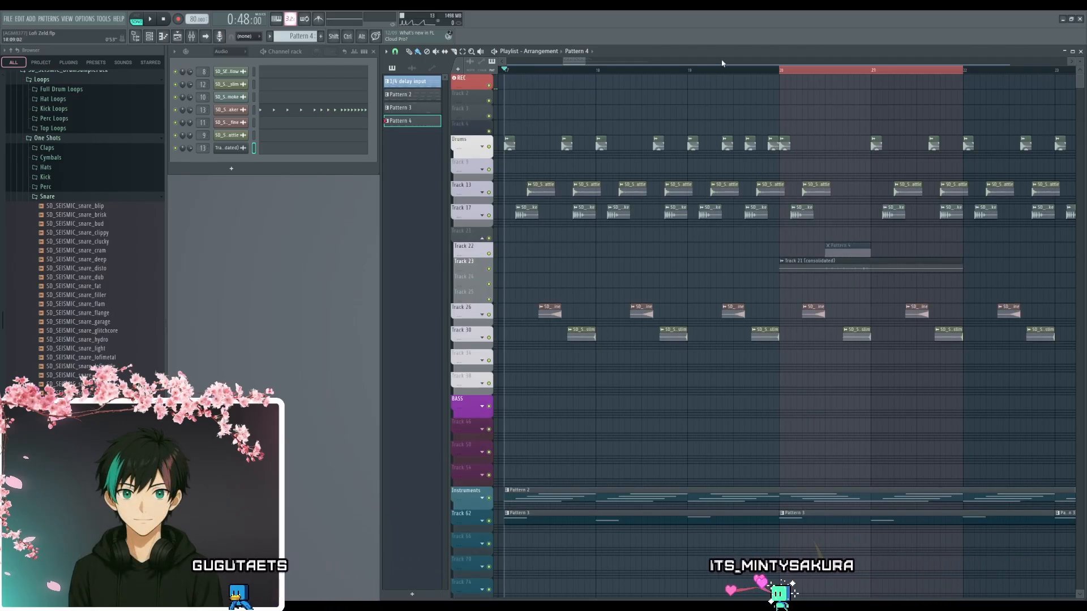
{"action": "key", "text": "space"}
{"action": "scroll", "coordinate": [673, 398], "scroll_direction": "down", "scroll_amount": 2}
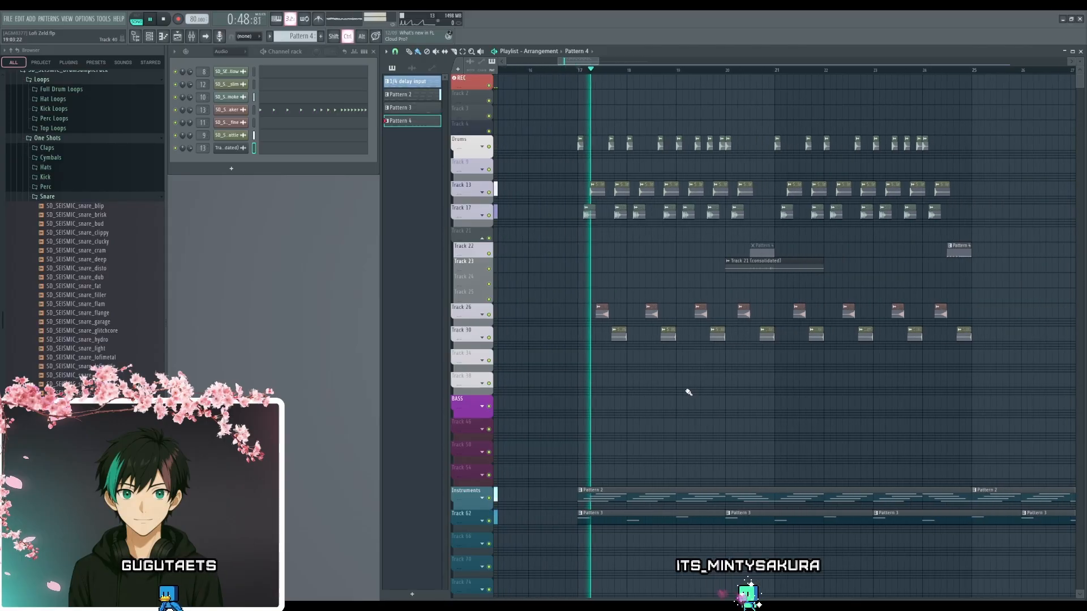
{"action": "scroll", "coordinate": [698, 404], "scroll_direction": "down", "scroll_amount": 2}
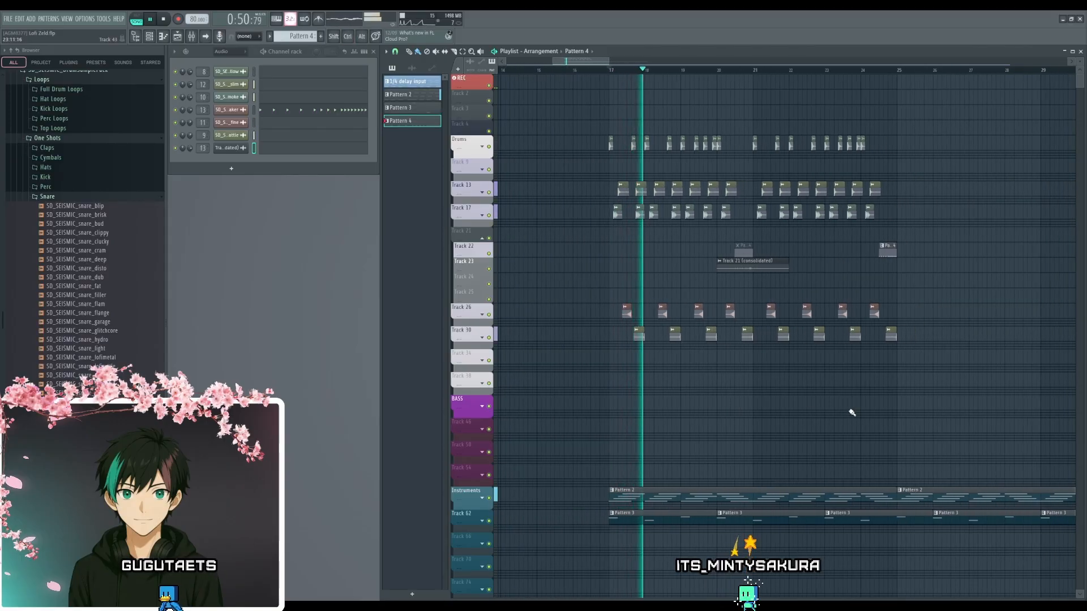
{"action": "left_click_drag", "start_coordinate": [850, 412], "coordinate": [763, 402]}
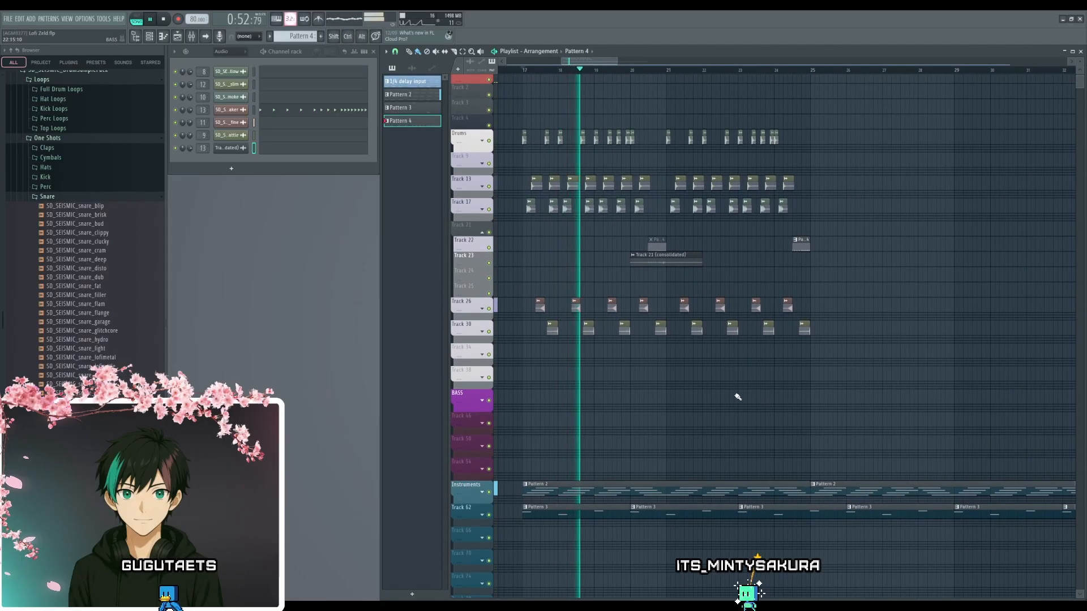
{"action": "scroll", "coordinate": [733, 382], "scroll_direction": "down", "scroll_amount": 1}
{"action": "scroll", "coordinate": [723, 396], "scroll_direction": "down", "scroll_amount": 1}
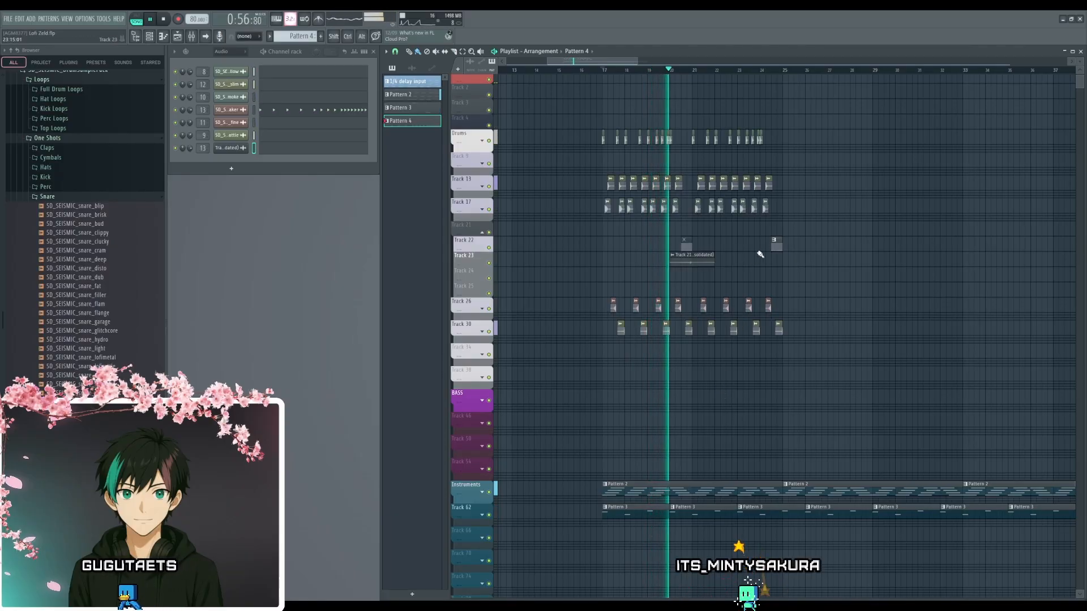
{"action": "scroll", "coordinate": [693, 227], "scroll_direction": "up", "scroll_amount": 3}
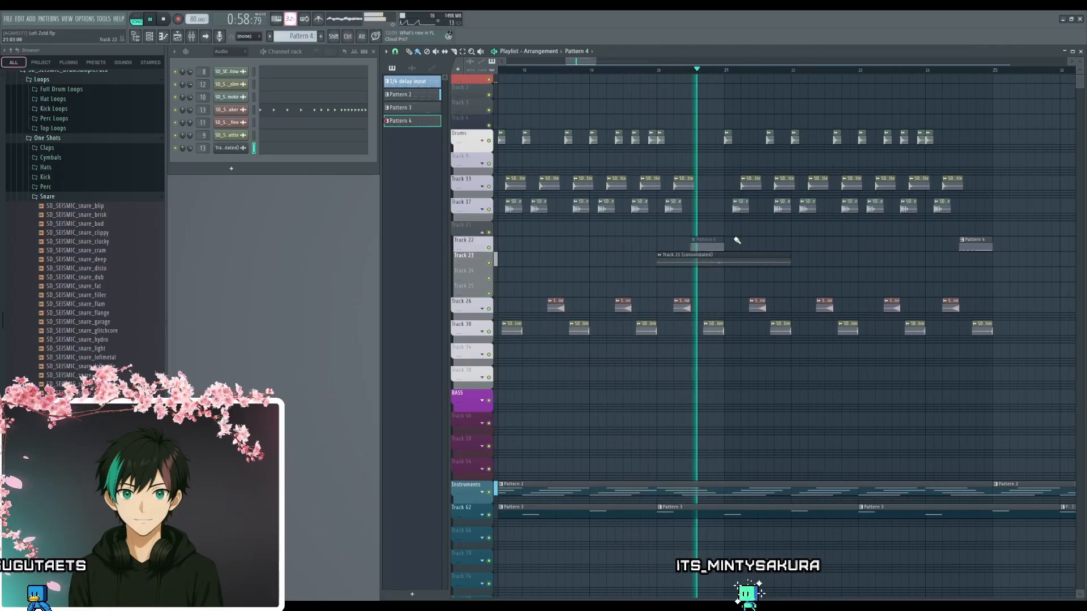
- Replace the Pattern 4 clip in bar 24 with a copy of the consolidated clip starting at bar 24 on Track 23, and listen through
{"action": "right_click", "coordinate": [975, 245]}
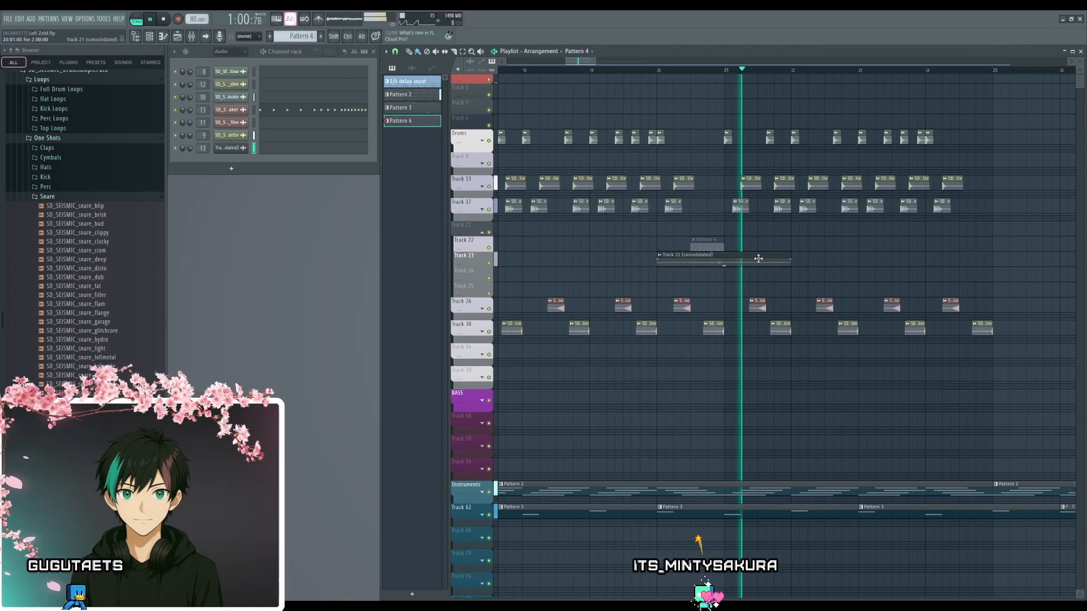
{"action": "left_click_drag", "start_coordinate": [749, 259], "coordinate": [1014, 247], "text": "shift"}
{"action": "scroll", "coordinate": [990, 294], "scroll_direction": "down", "scroll_amount": 6, "text": "ctrl"}
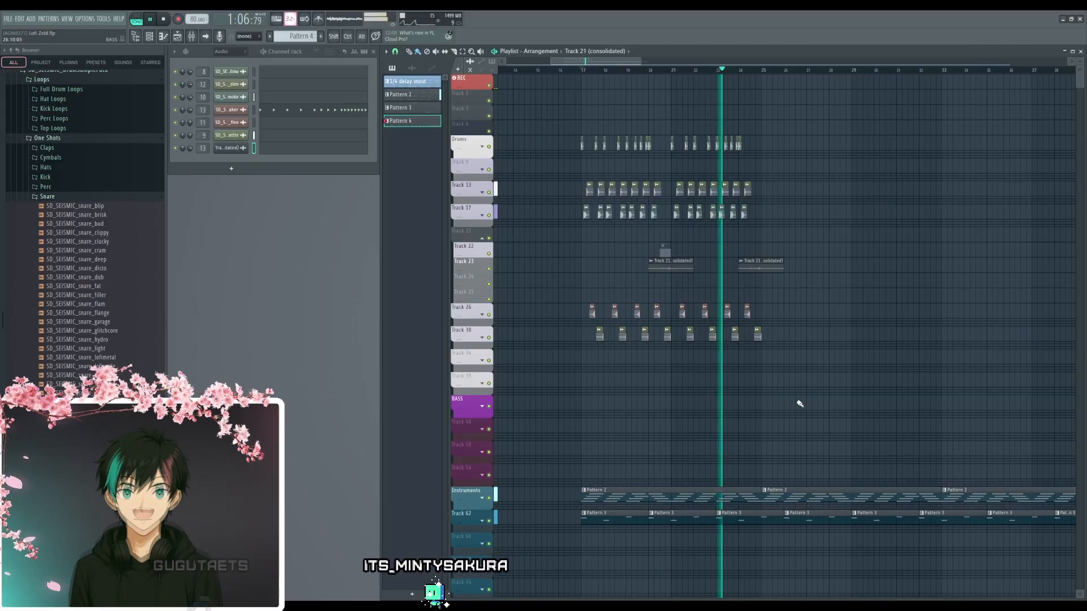
{"action": "left_click_drag", "start_coordinate": [814, 413], "coordinate": [737, 371]}
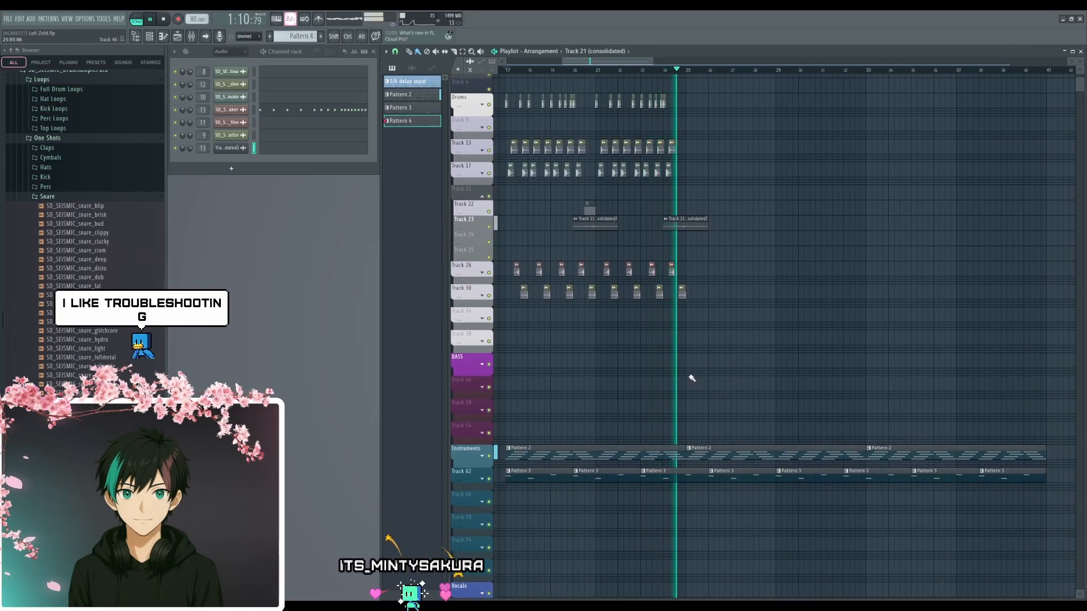
{"action": "left_click_drag", "start_coordinate": [691, 377], "coordinate": [689, 372]}
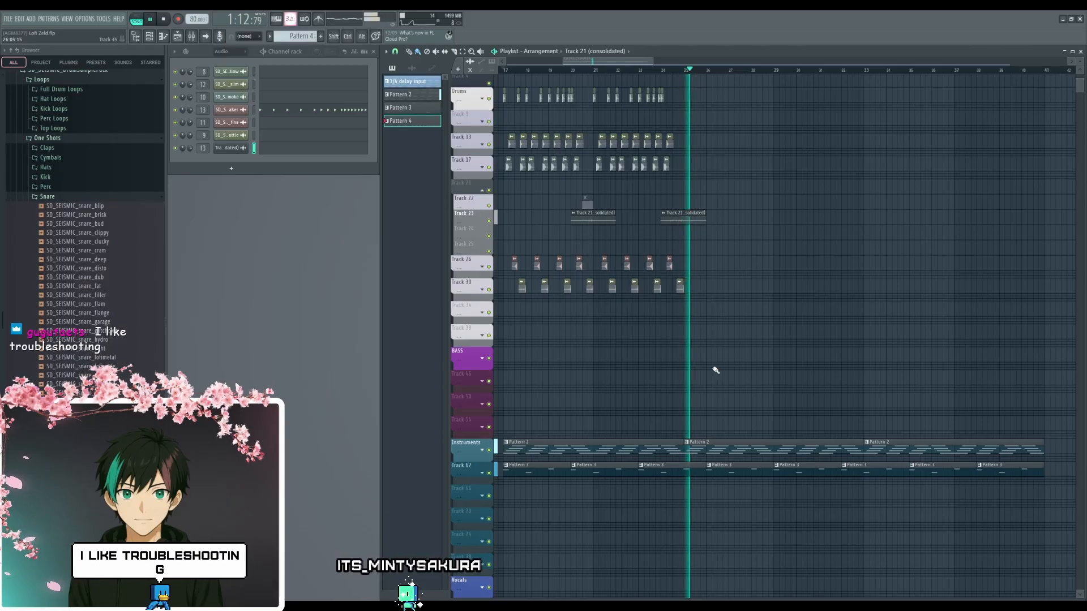
{"action": "key", "text": "space"}
{"action": "scroll", "coordinate": [707, 375], "scroll_direction": "up", "scroll_amount": 3}
{"action": "left_click_drag", "start_coordinate": [648, 407], "coordinate": [655, 380]}
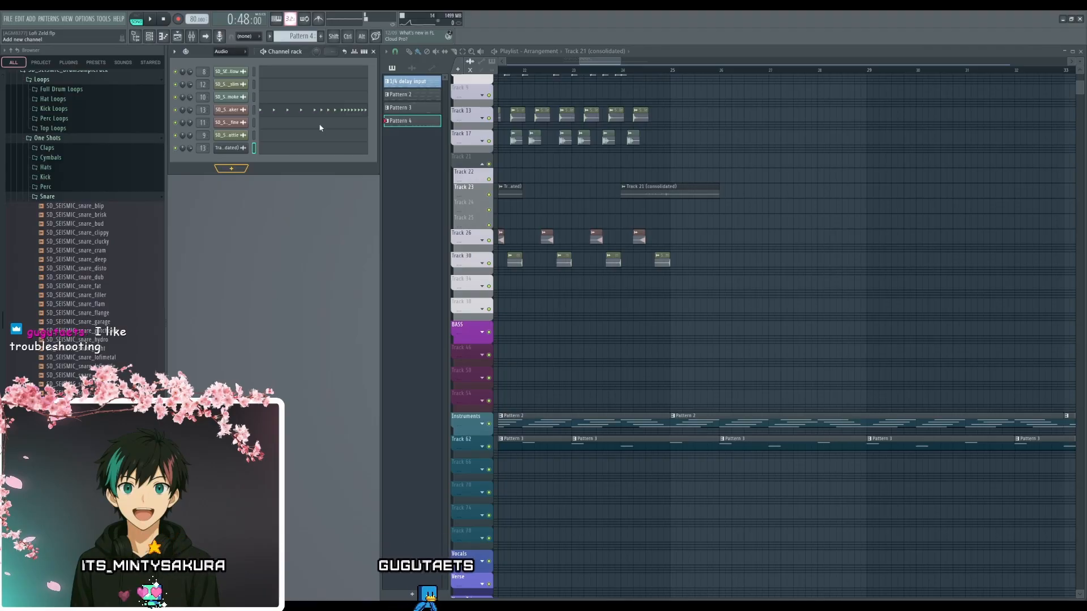
- Add a Kontakt 7 instrument channel, enlarge its plugin window for setup alongside playback, and close the window
{"action": "left_click", "coordinate": [270, 182]}
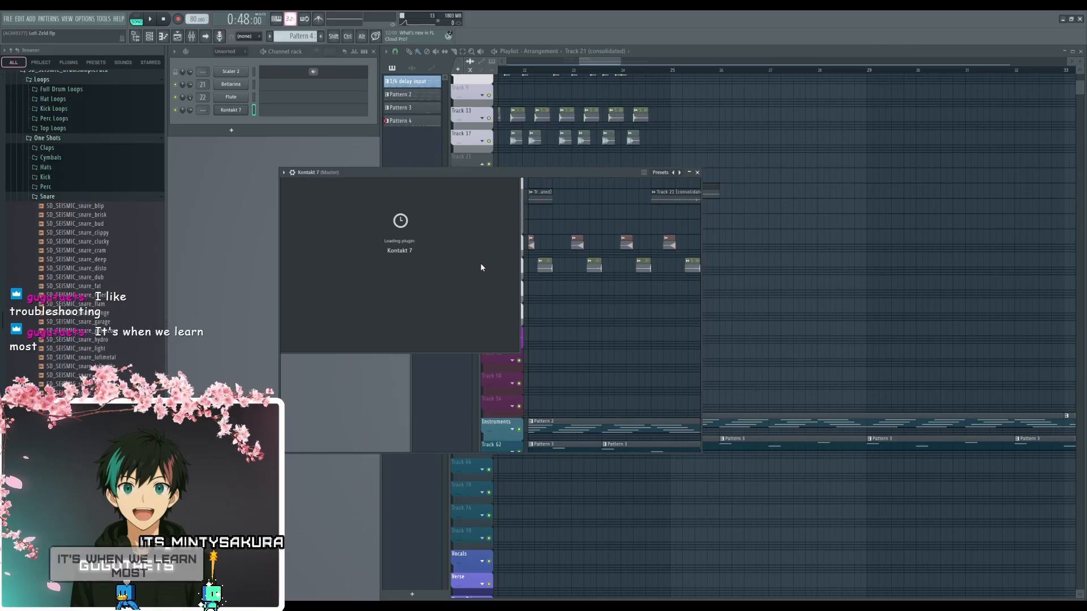
{"action": "left_click_drag", "start_coordinate": [493, 175], "coordinate": [525, 201]}
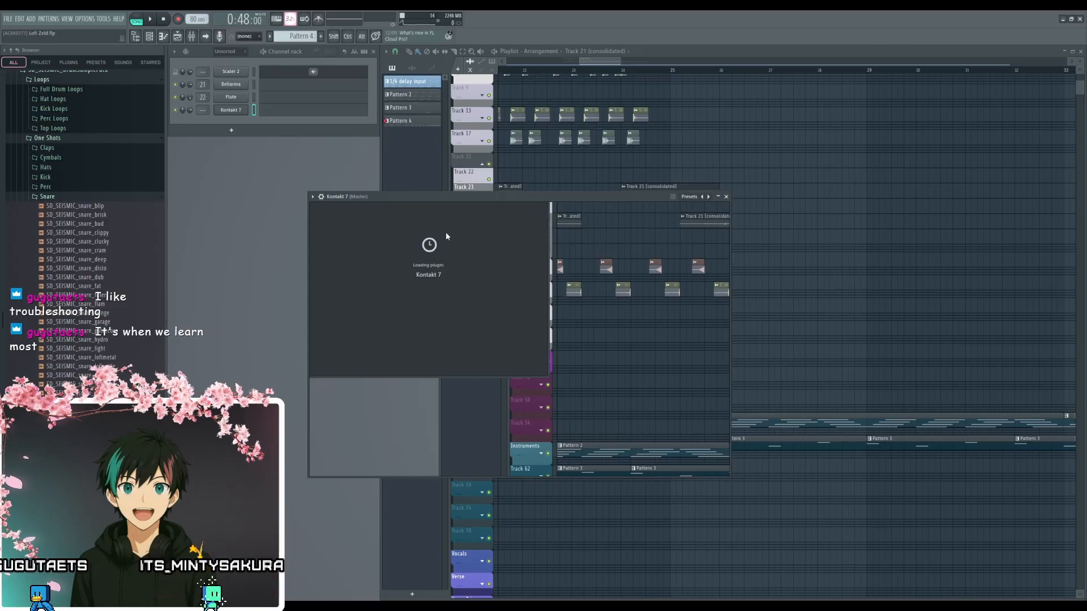
{"action": "left_click_drag", "start_coordinate": [458, 201], "coordinate": [426, 177]}
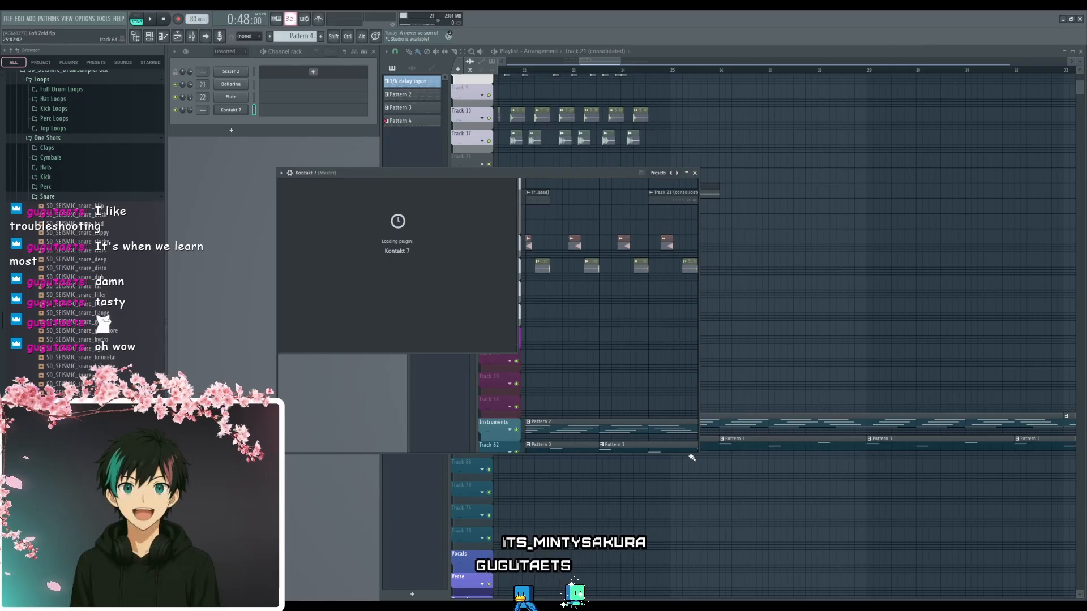
{"action": "left_click_drag", "start_coordinate": [692, 452], "coordinate": [776, 517]}
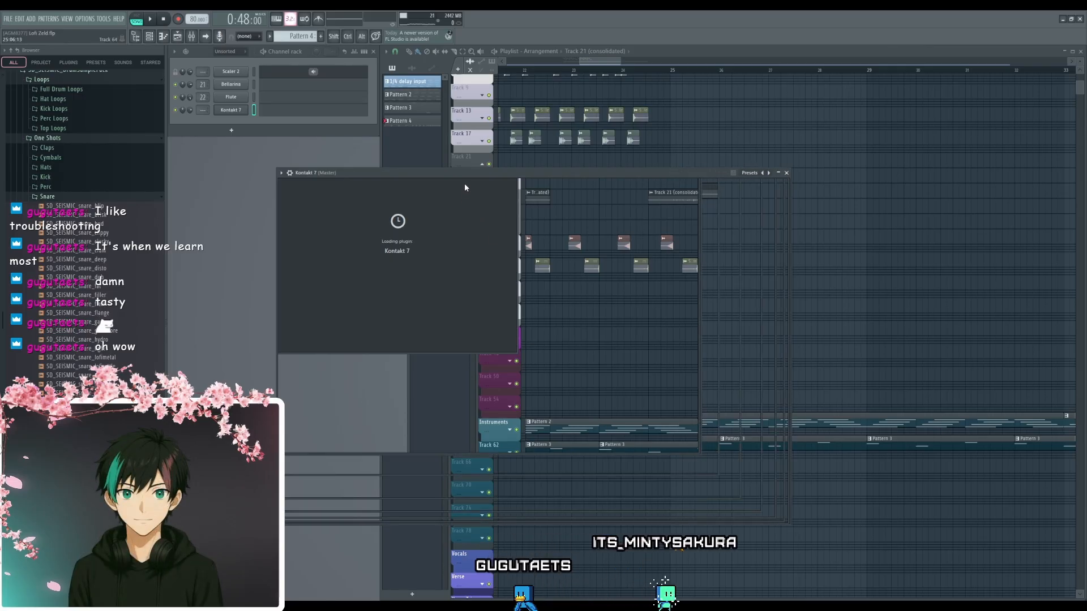
{"action": "left_click_drag", "start_coordinate": [465, 187], "coordinate": [423, 166]}
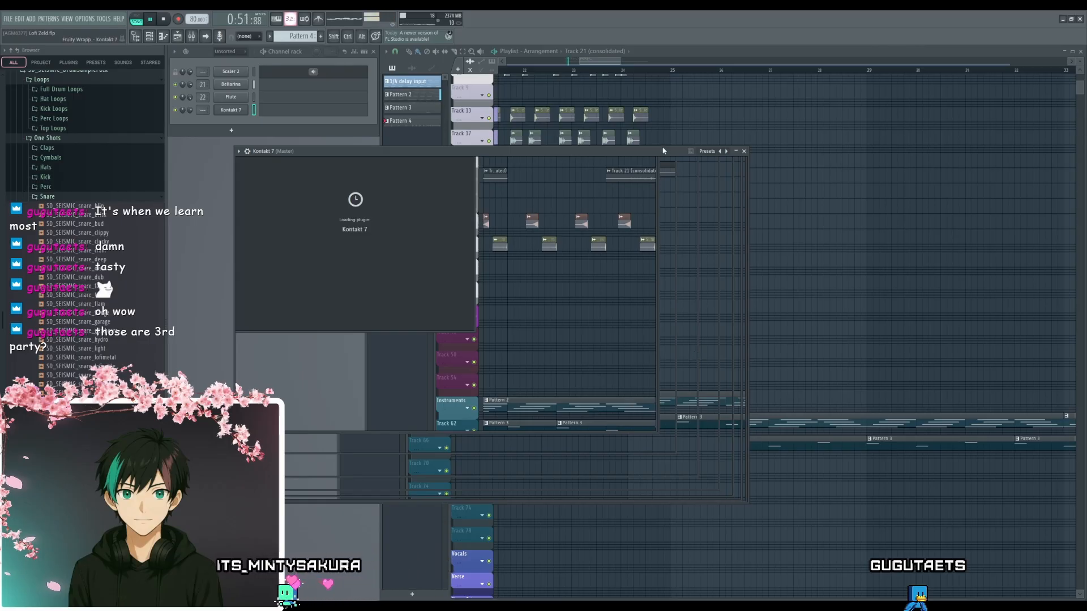
{"action": "key", "text": "space"}
{"action": "left_click_drag", "start_coordinate": [663, 151], "coordinate": [736, 170]}
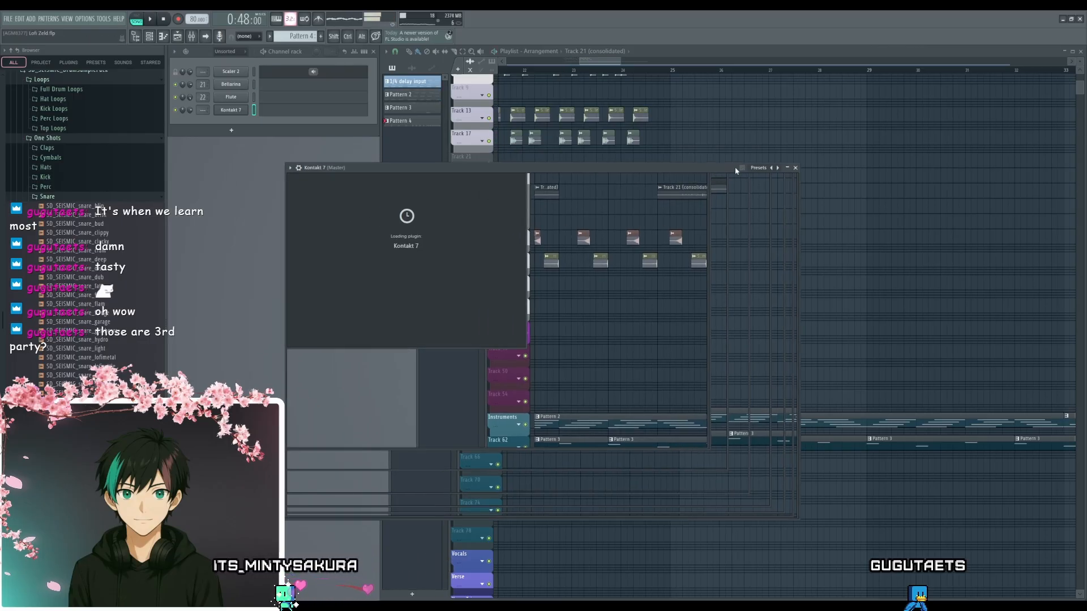
{"action": "left_click", "coordinate": [796, 168]}
- Open Pattern 2 from the start of the arrangement in the piano roll and examine the Bellarina chord notes
{"action": "left_click_drag", "start_coordinate": [667, 327], "coordinate": [920, 351]}
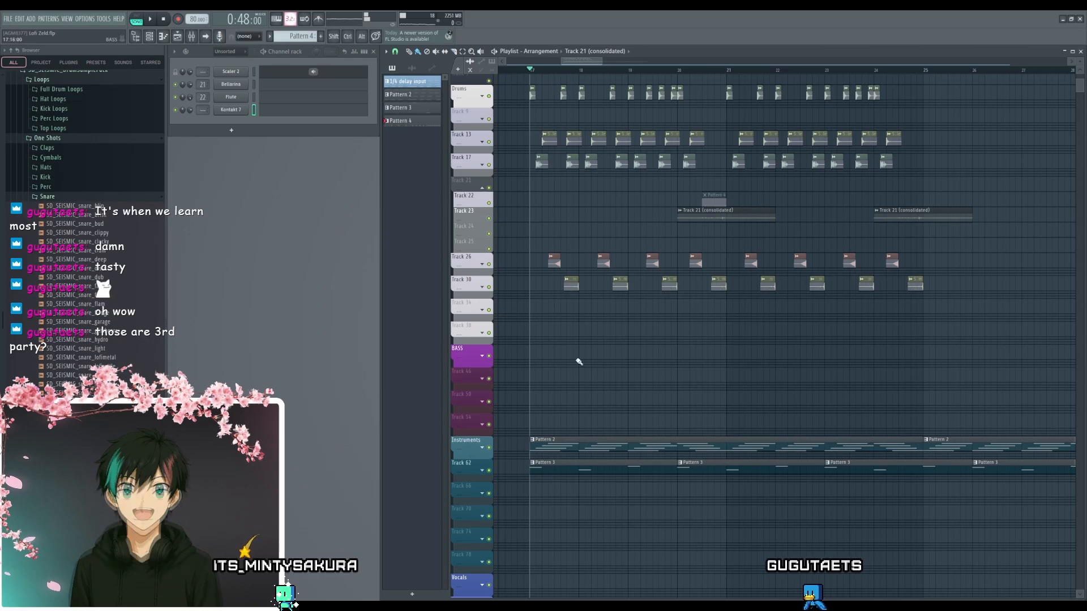
{"action": "scroll", "coordinate": [535, 412], "scroll_direction": "up", "scroll_amount": 5}
{"action": "double_click", "coordinate": [545, 439]}
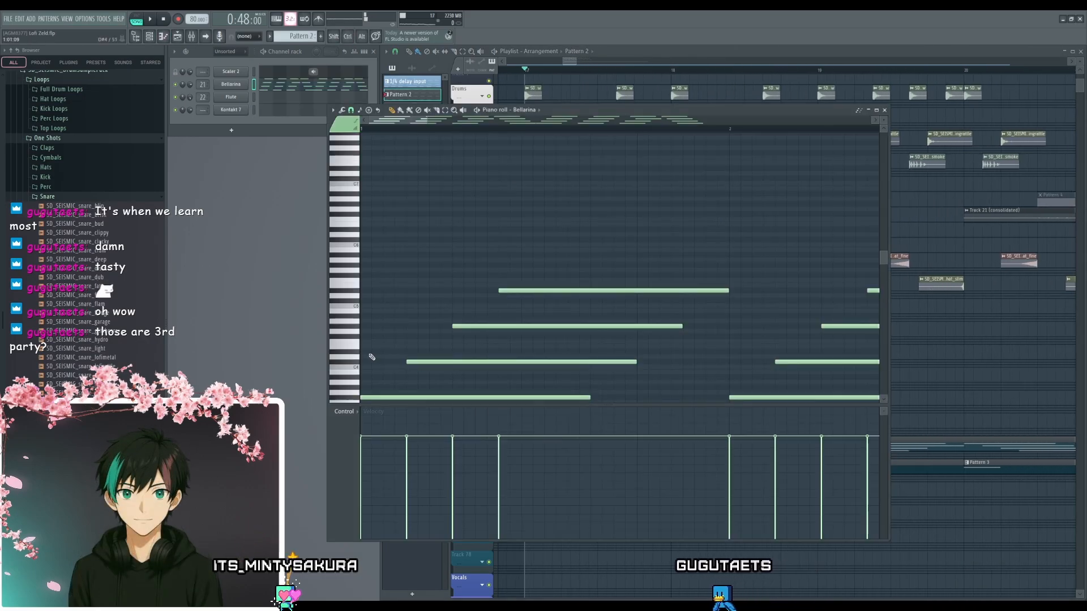
{"action": "scroll", "coordinate": [372, 357], "scroll_direction": "down", "scroll_amount": 5}
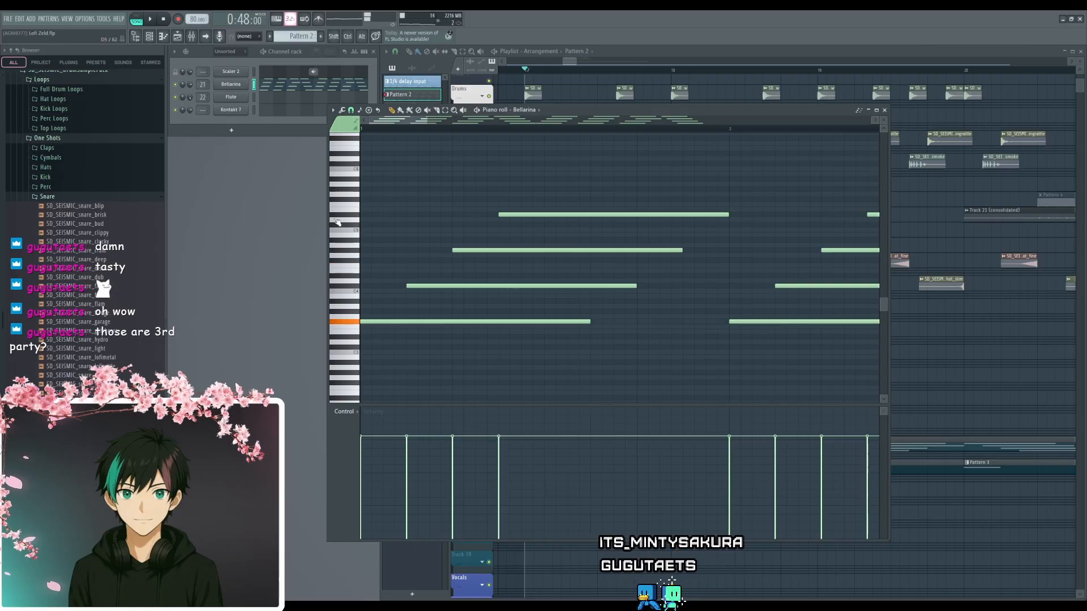
- Route the Kontakt 7 channel to mixer track 18
{"action": "left_click", "coordinate": [267, 124]}
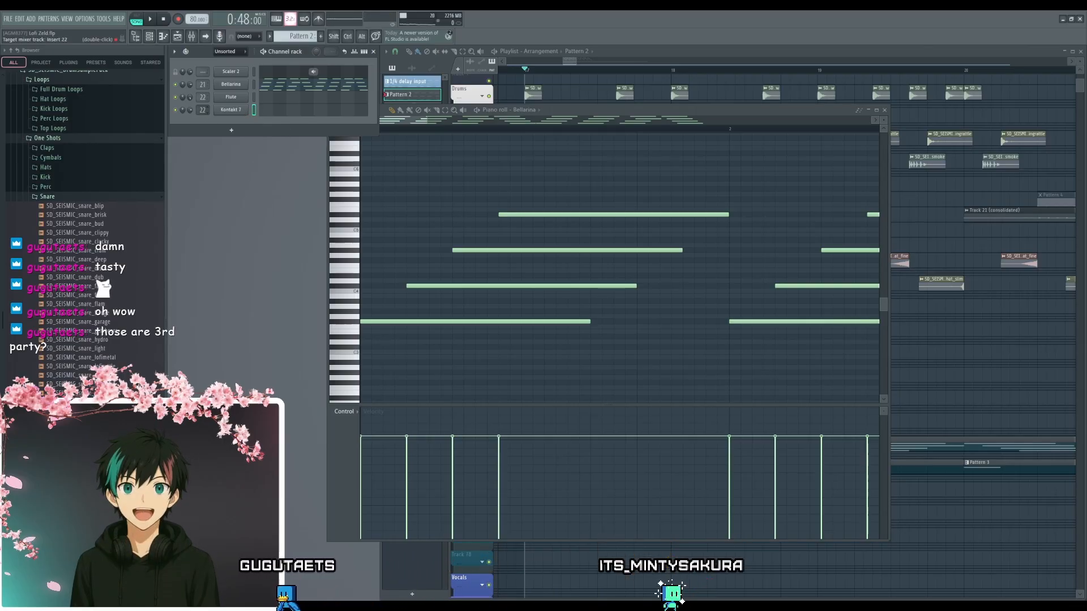
{"action": "scroll", "coordinate": [202, 110], "scroll_direction": "up", "scroll_amount": 4}
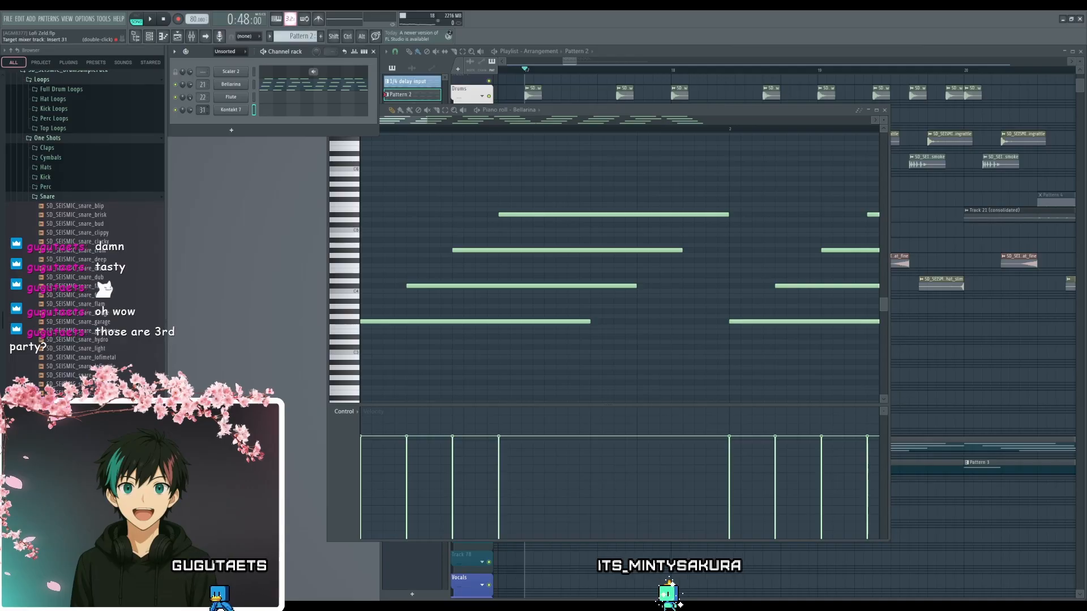
{"action": "scroll", "coordinate": [202, 110], "scroll_direction": "down", "scroll_amount": 2}
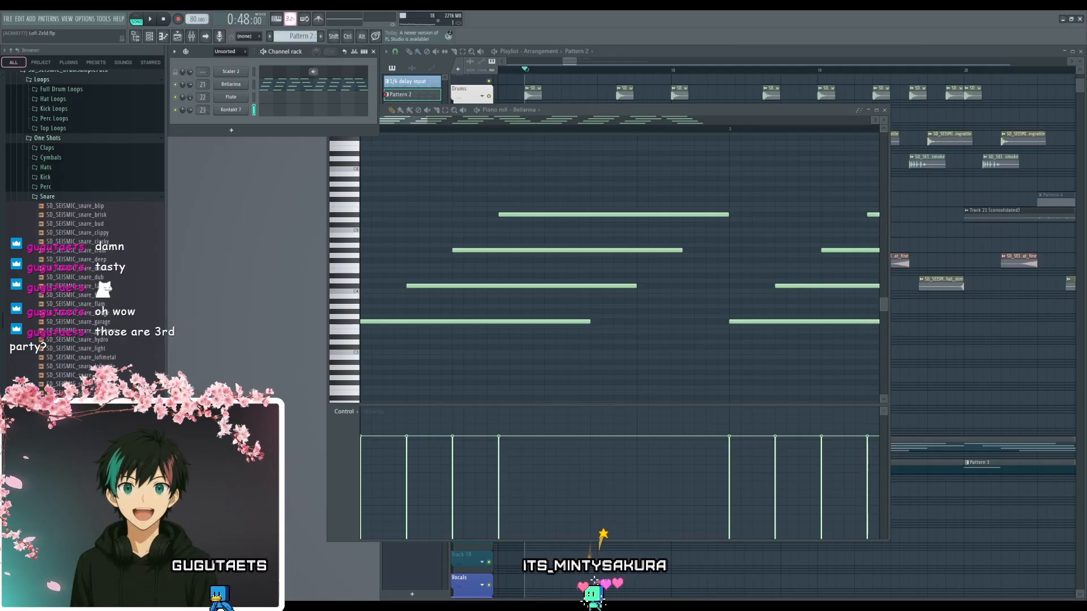
{"action": "scroll", "coordinate": [202, 110], "scroll_direction": "down", "scroll_amount": 4}
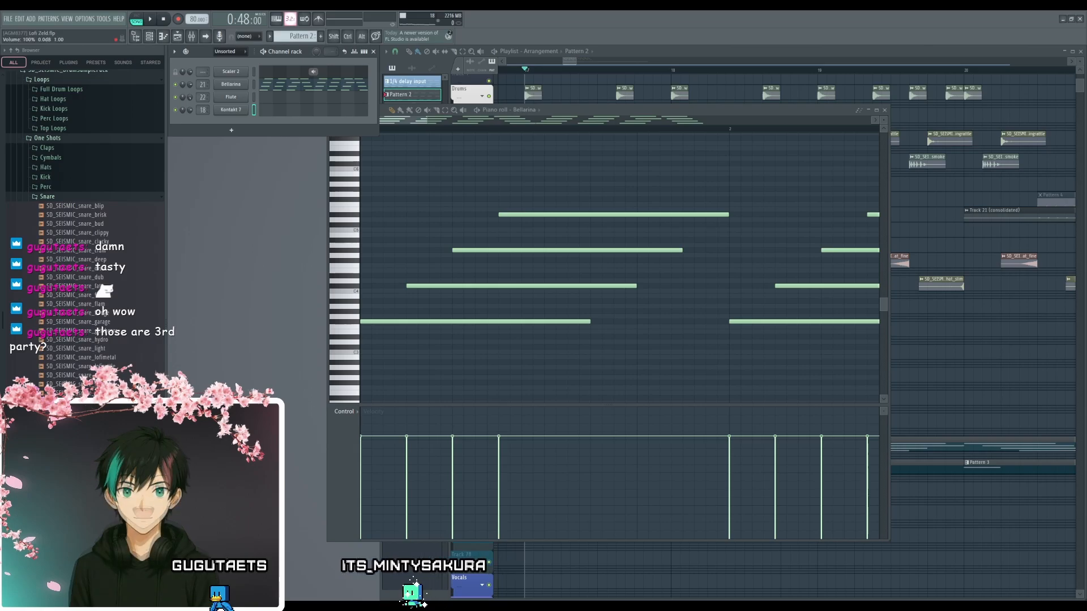
- Reopen the Kontakt 7 plugin, move its window clear, play notes on it and collapse the window to its title bar
{"action": "left_click", "coordinate": [232, 111]}
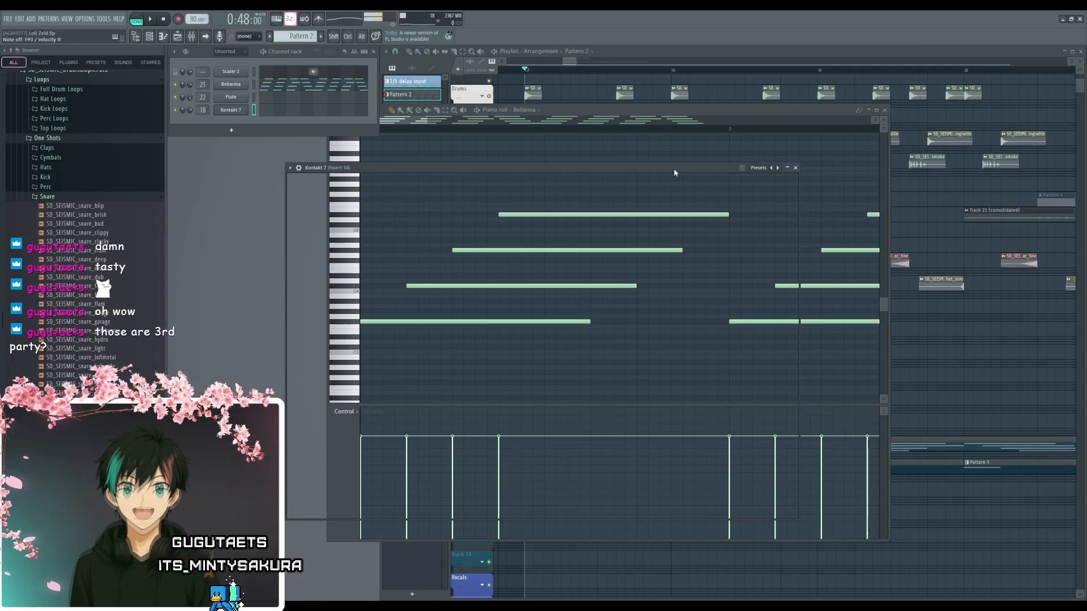
{"action": "left_click_drag", "start_coordinate": [674, 171], "coordinate": [638, 146]}
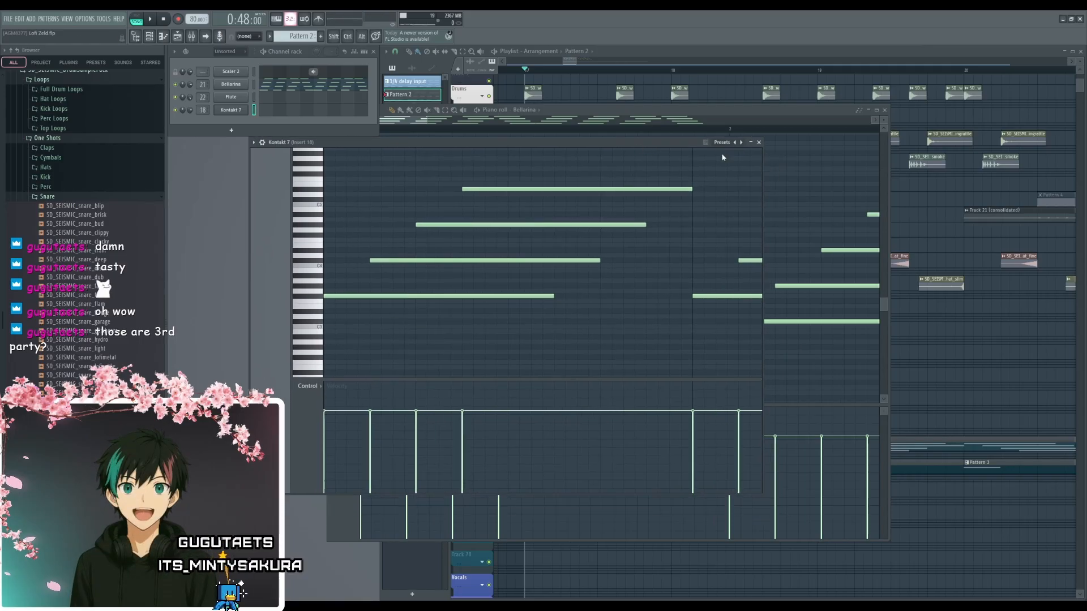
{"action": "left_click", "coordinate": [751, 142]}
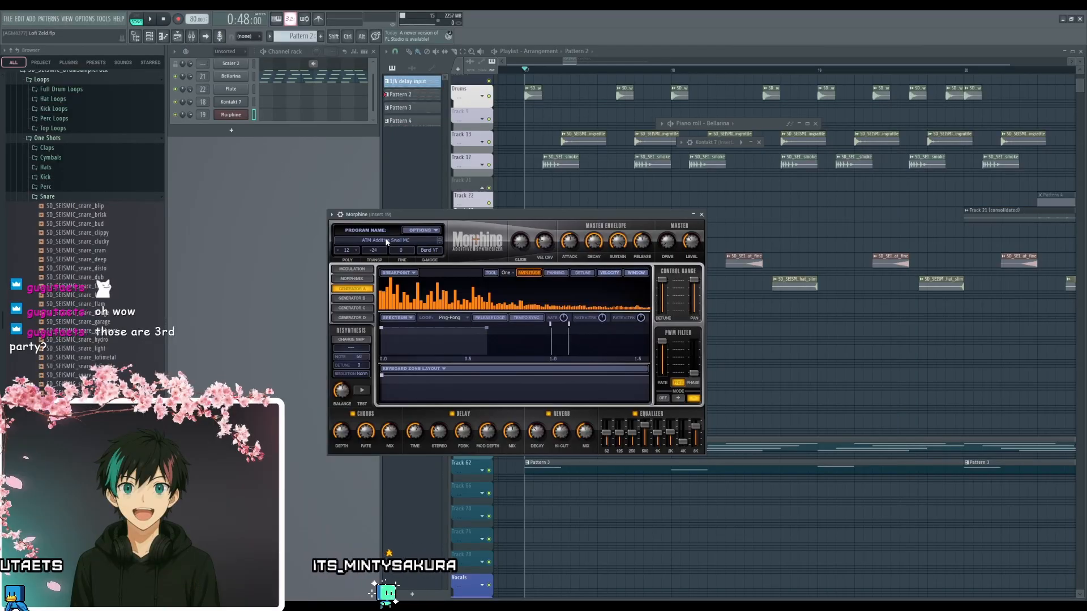
- Audition the Bass presets in Morphine's preset library, including Elec Bass P Hook NUC and Smoothy MC, and load BAS Tight Peak Sub FG
{"action": "left_click", "coordinate": [386, 241]}
{"action": "left_click", "coordinate": [553, 331]}
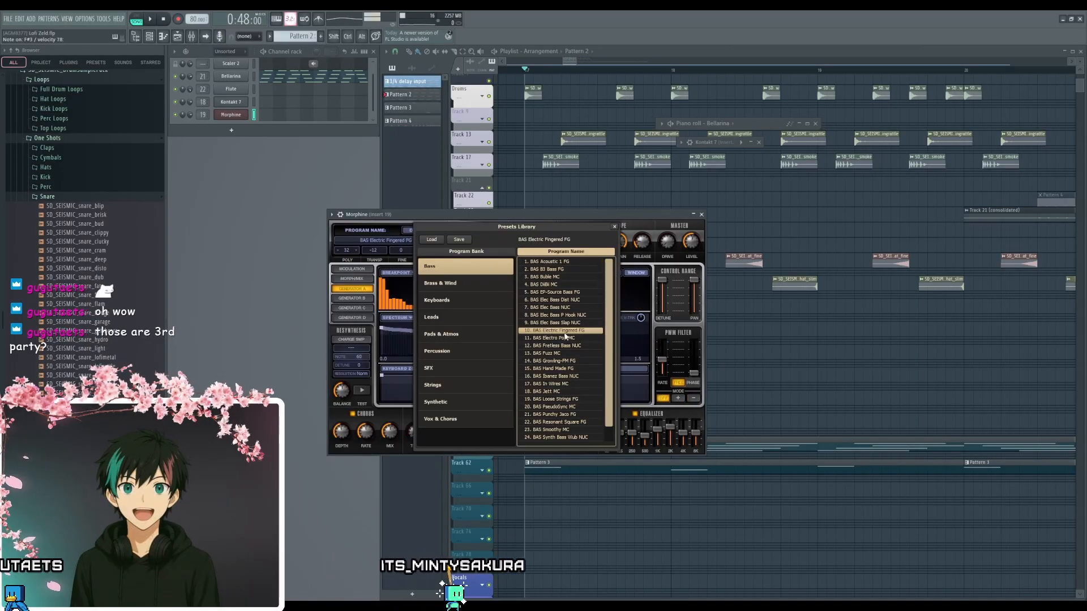
{"action": "left_click", "coordinate": [564, 337]}
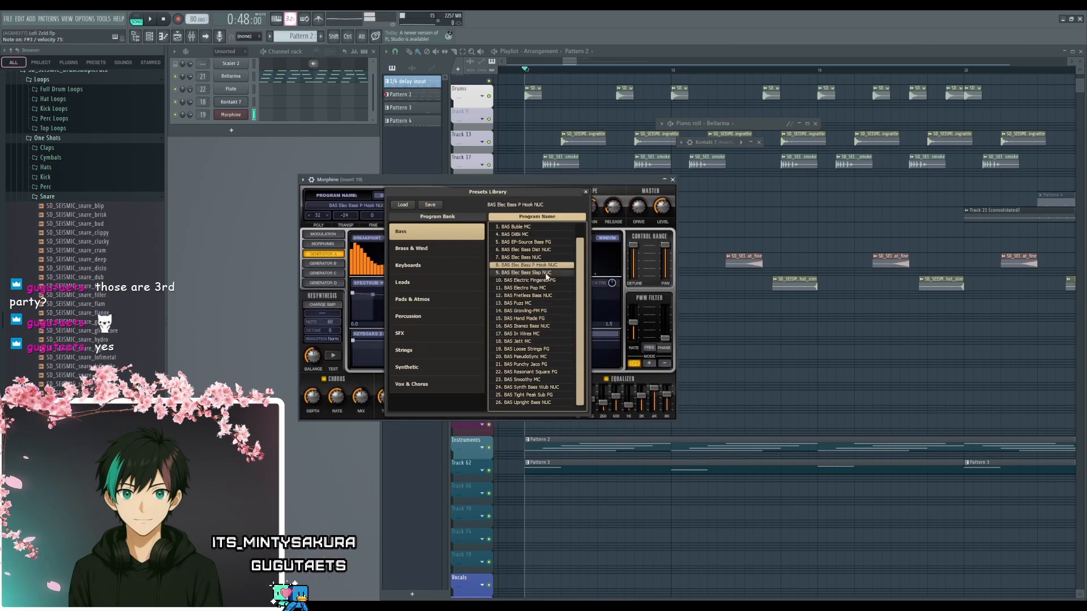
{"action": "left_click", "coordinate": [537, 241]}
{"action": "left_click", "coordinate": [538, 235]}
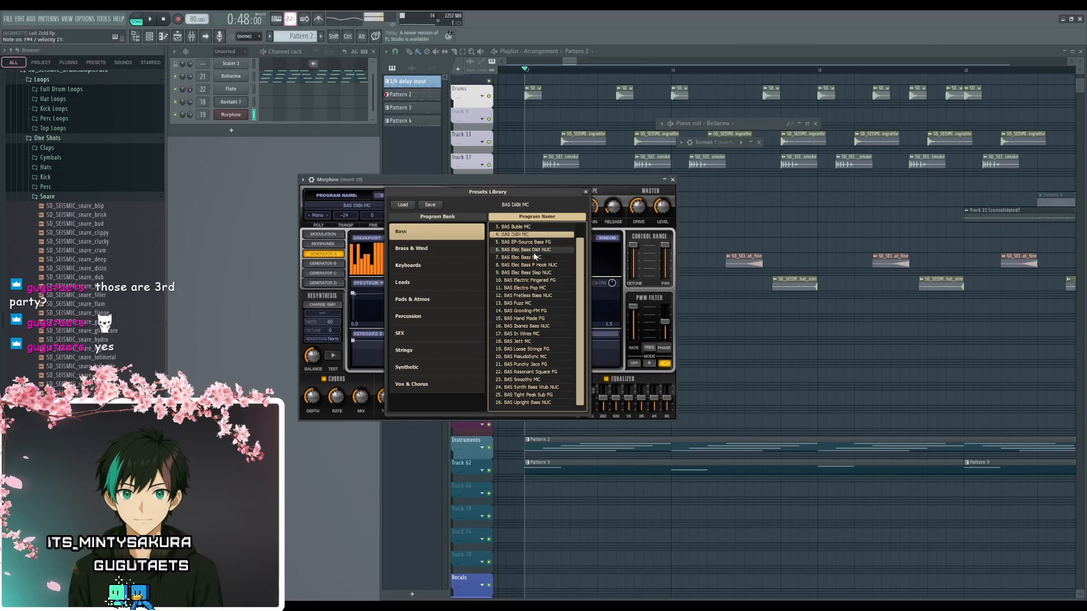
{"action": "left_click", "coordinate": [537, 249]}
{"action": "left_click", "coordinate": [537, 265]}
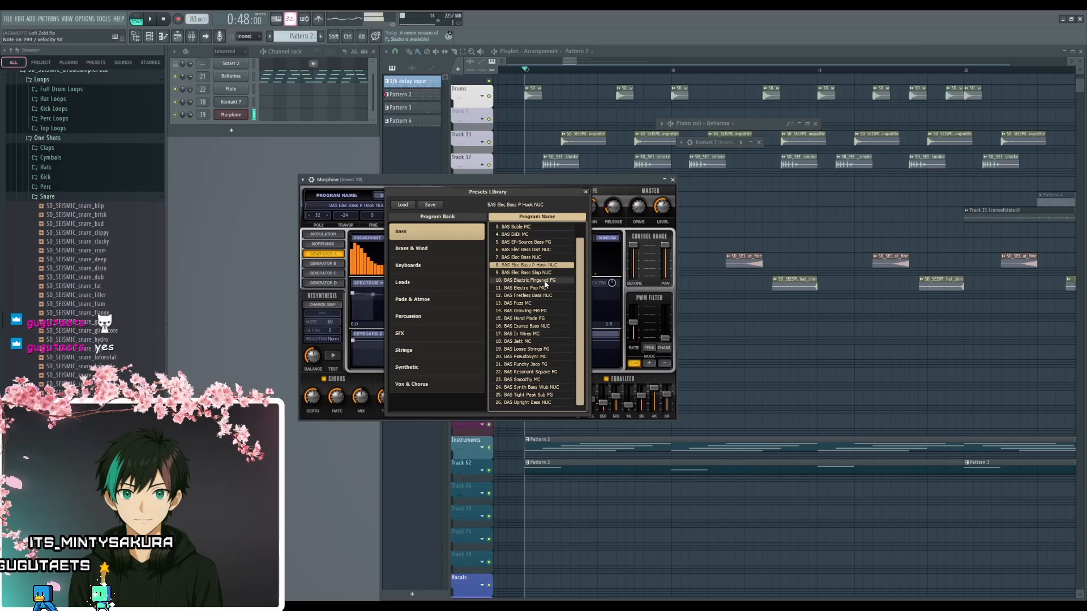
{"action": "left_click", "coordinate": [545, 281]}
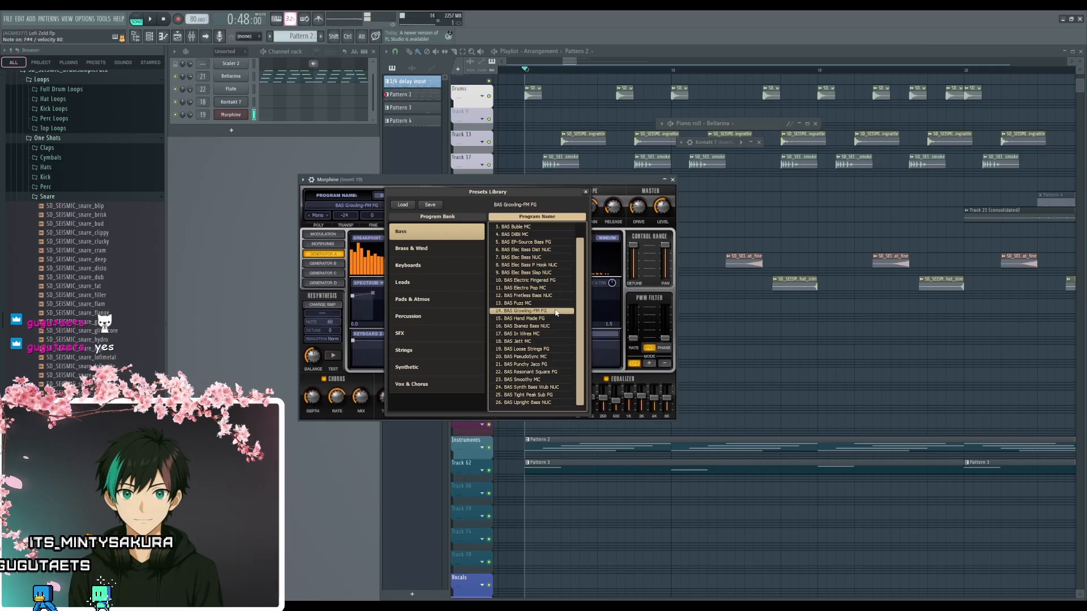
{"action": "left_click", "coordinate": [554, 349]}
{"action": "left_click", "coordinate": [550, 342]}
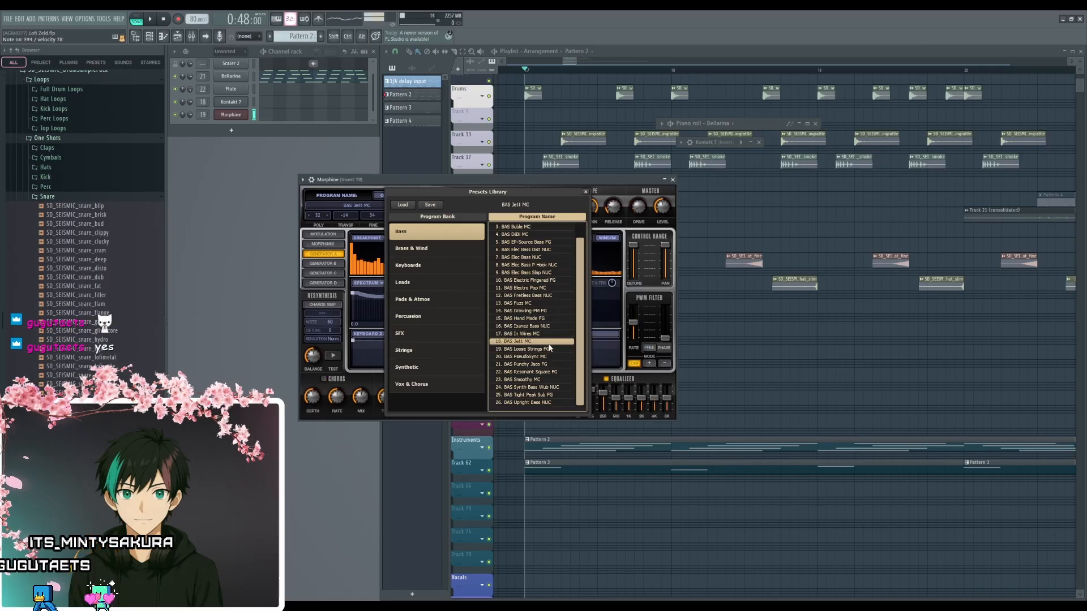
{"action": "left_click", "coordinate": [547, 357]}
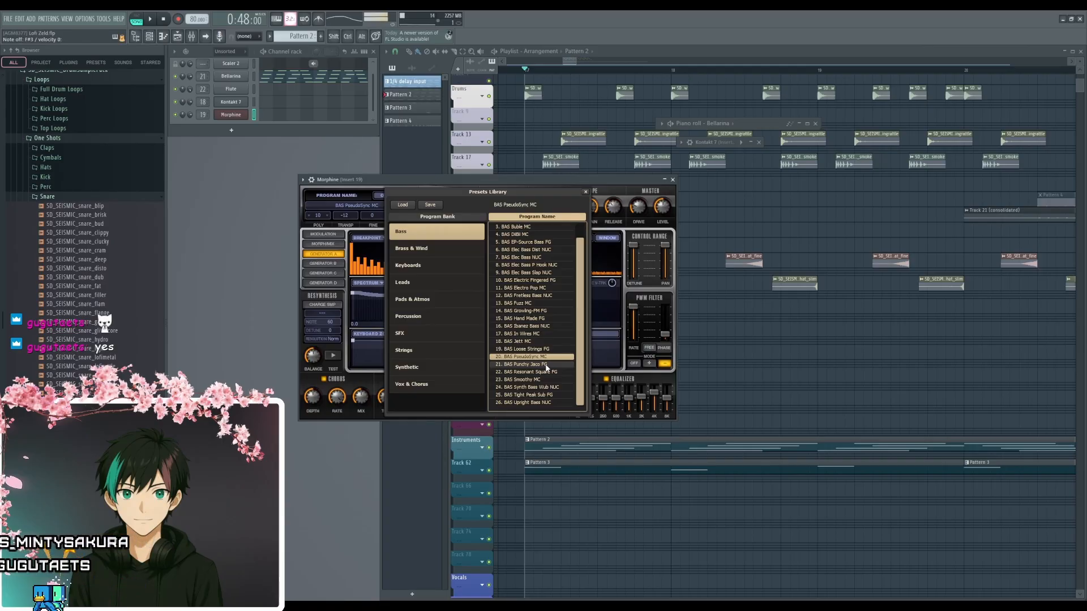
{"action": "left_click", "coordinate": [545, 380]}
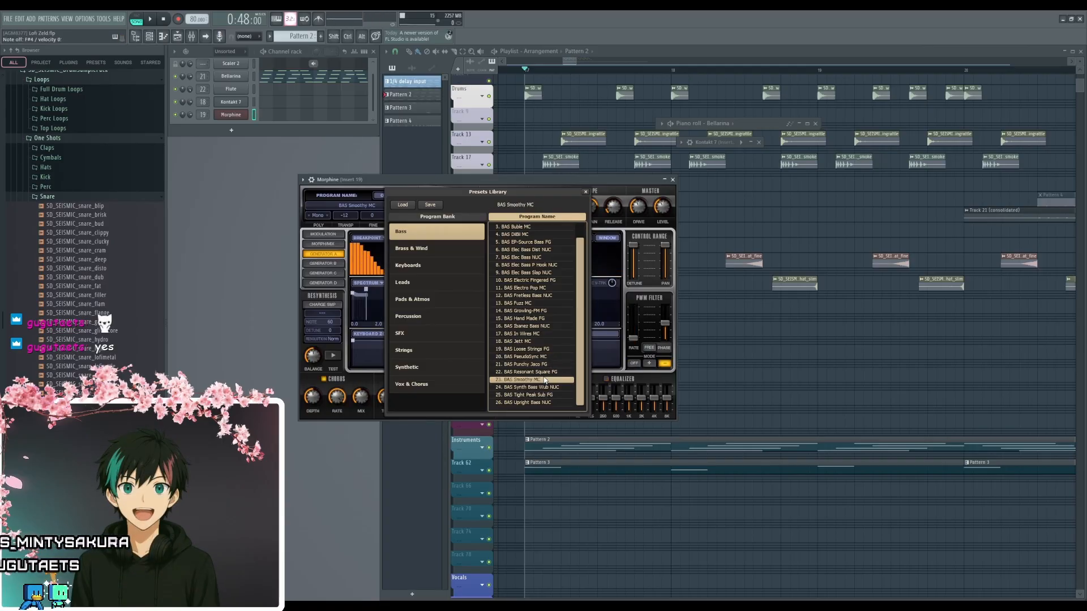
{"action": "left_click", "coordinate": [547, 403]}
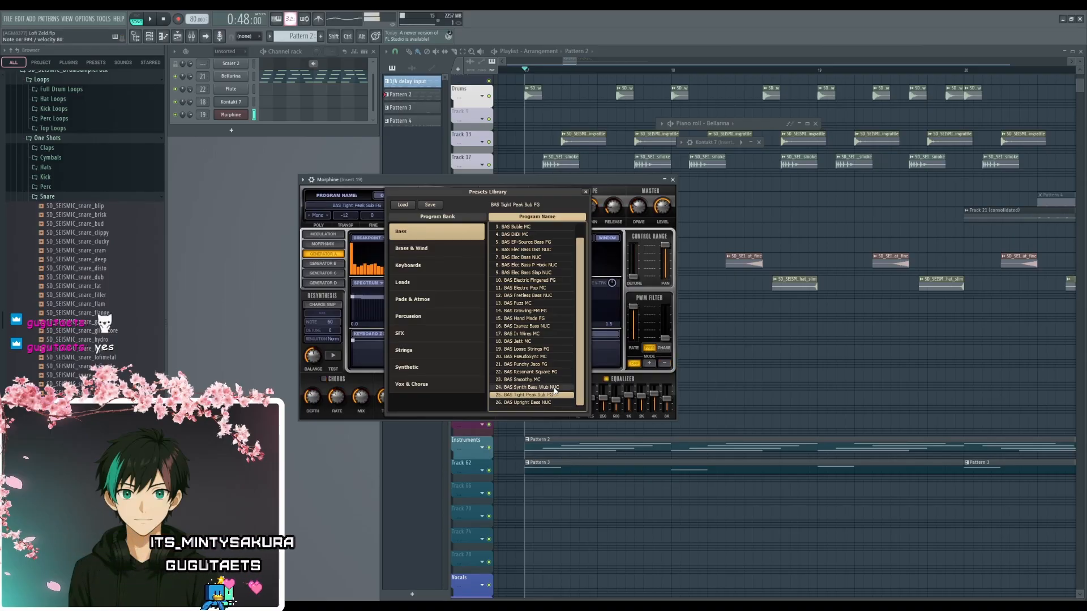
{"action": "left_click", "coordinate": [552, 395]}
- Play the arrangement repeatedly from bar 17 while trying out bass notes on Morphine, and close the plugin window
{"action": "key", "text": "space"}
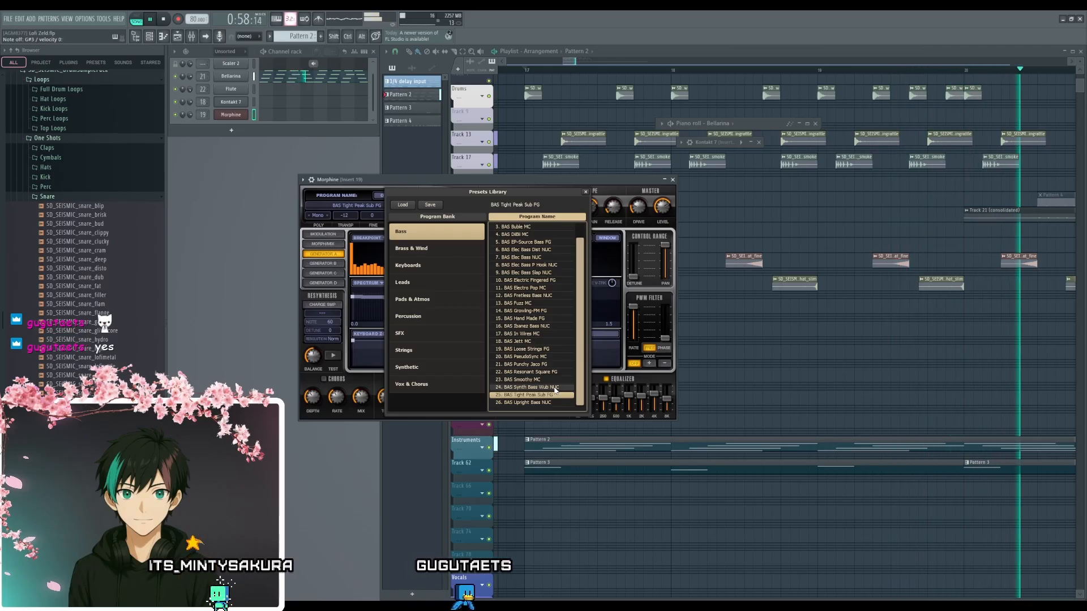
{"action": "key", "text": "space"}
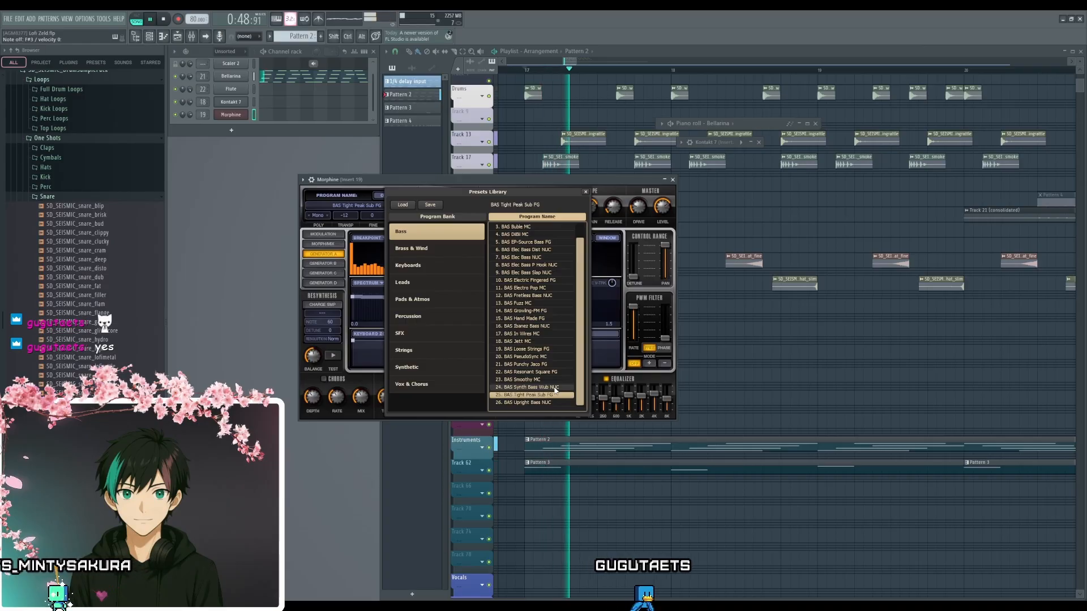
{"action": "key", "text": "space"}
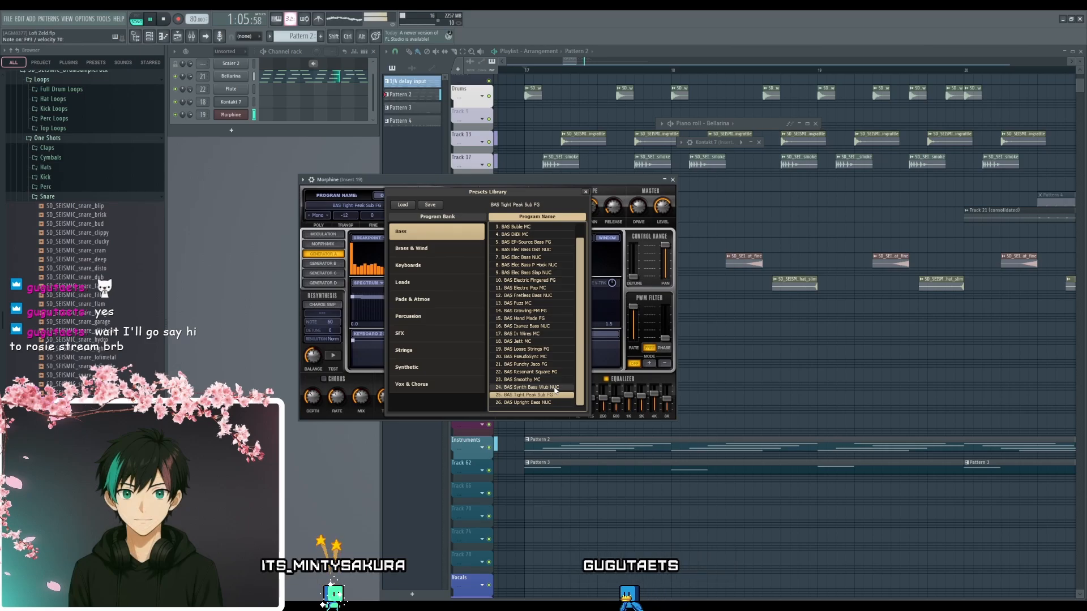
{"action": "key", "text": "space"}
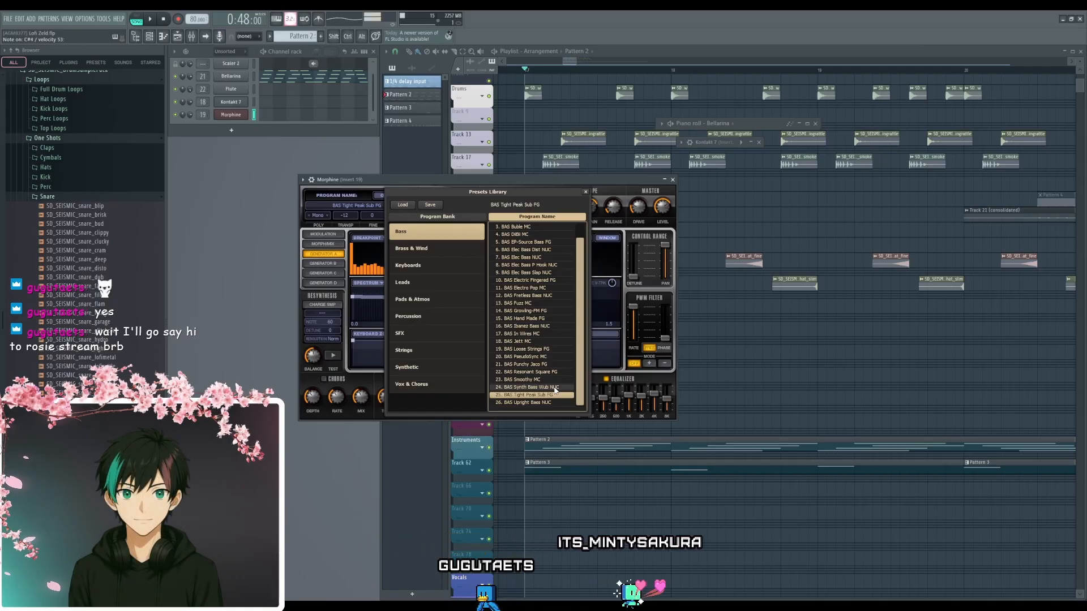
{"action": "key", "text": "space"}
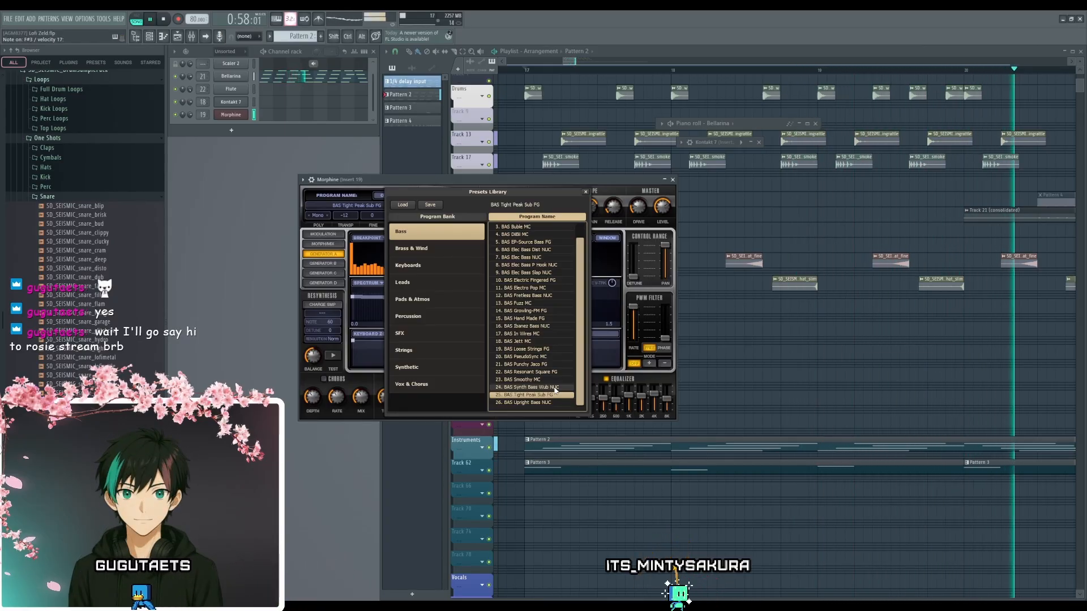
{"action": "key", "text": "space"}
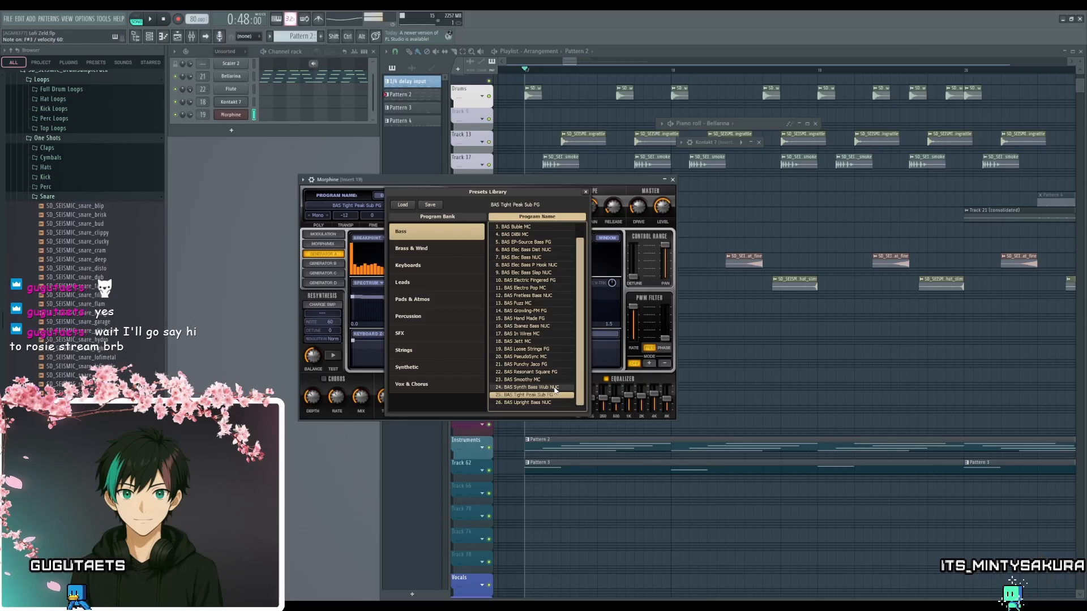
{"action": "left_click", "coordinate": [672, 180]}
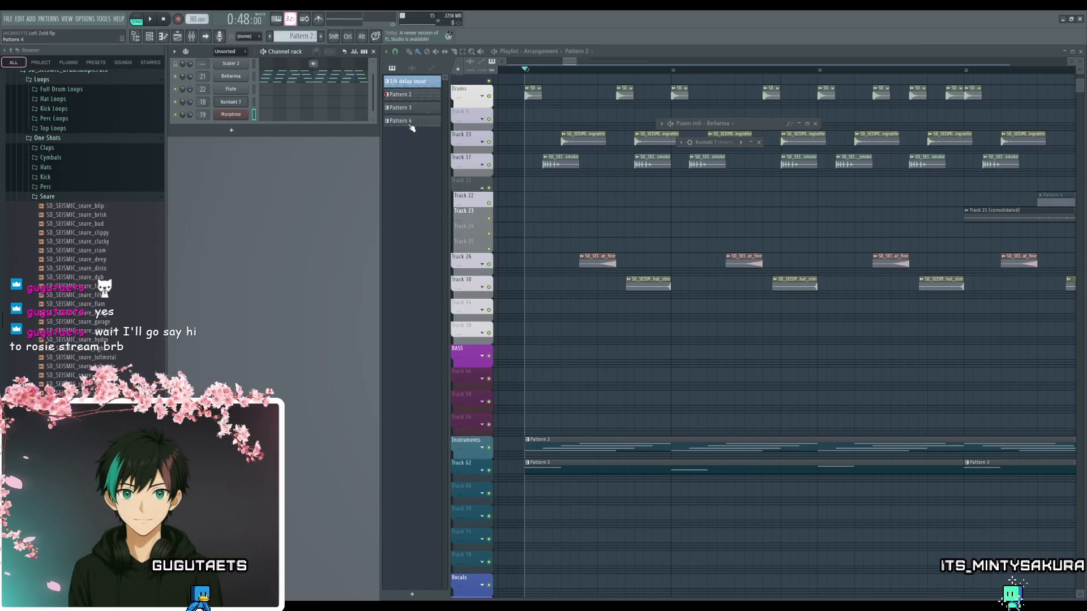
- Select Pattern 4 and examine its audio channels in the channel rack, returning to the Unsorted channel group
{"action": "left_click", "coordinate": [412, 122]}
{"action": "scroll", "coordinate": [318, 107], "scroll_direction": "down", "scroll_amount": 1}
{"action": "key", "text": "KP_Subtract"}
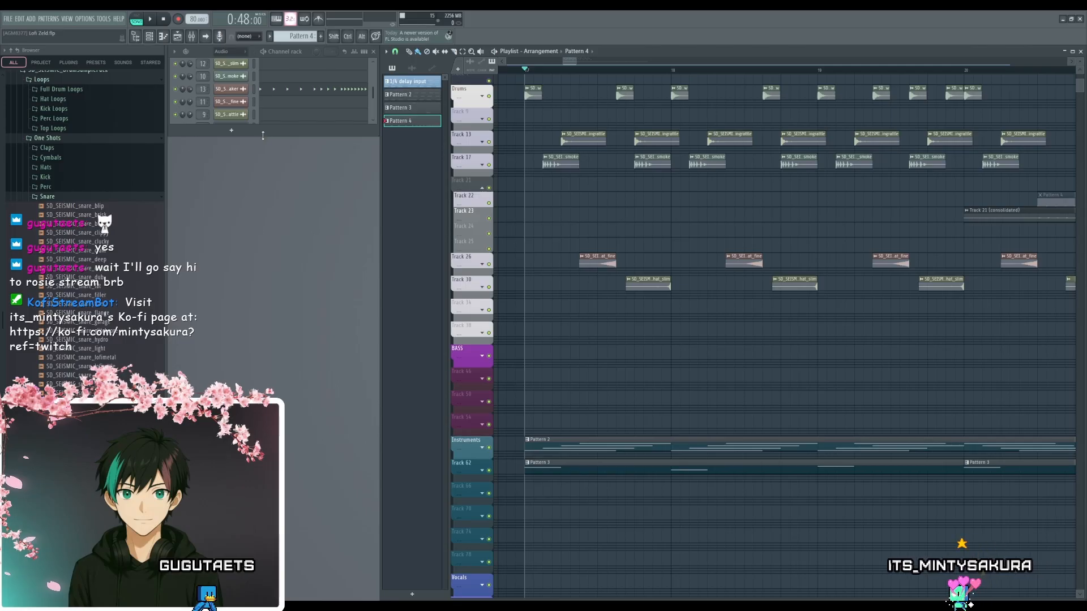
{"action": "left_click_drag", "start_coordinate": [264, 135], "coordinate": [265, 239]}
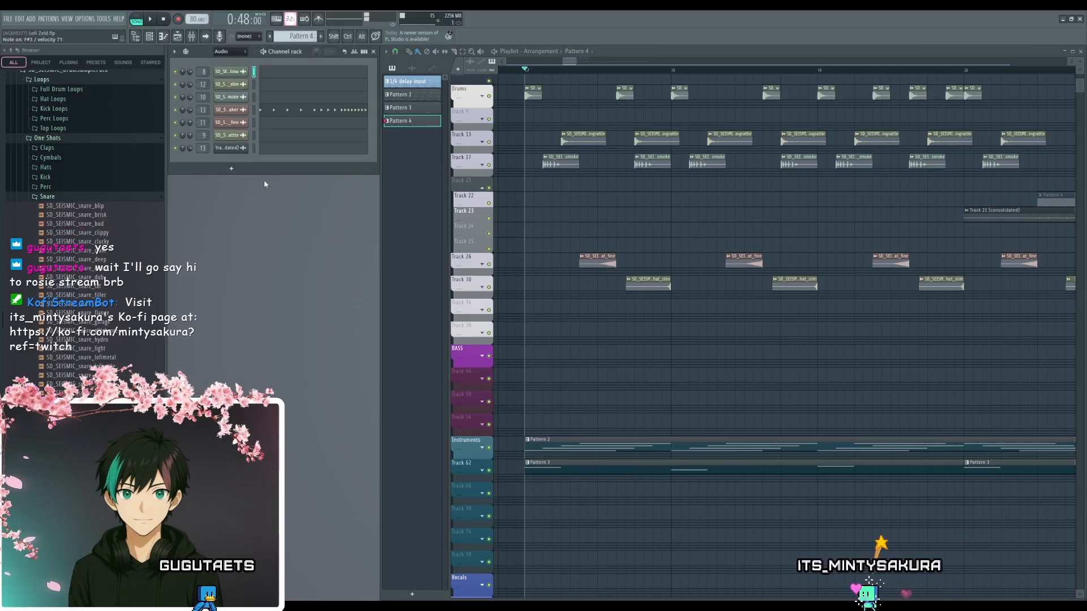
{"action": "key", "text": "Page_Down"}
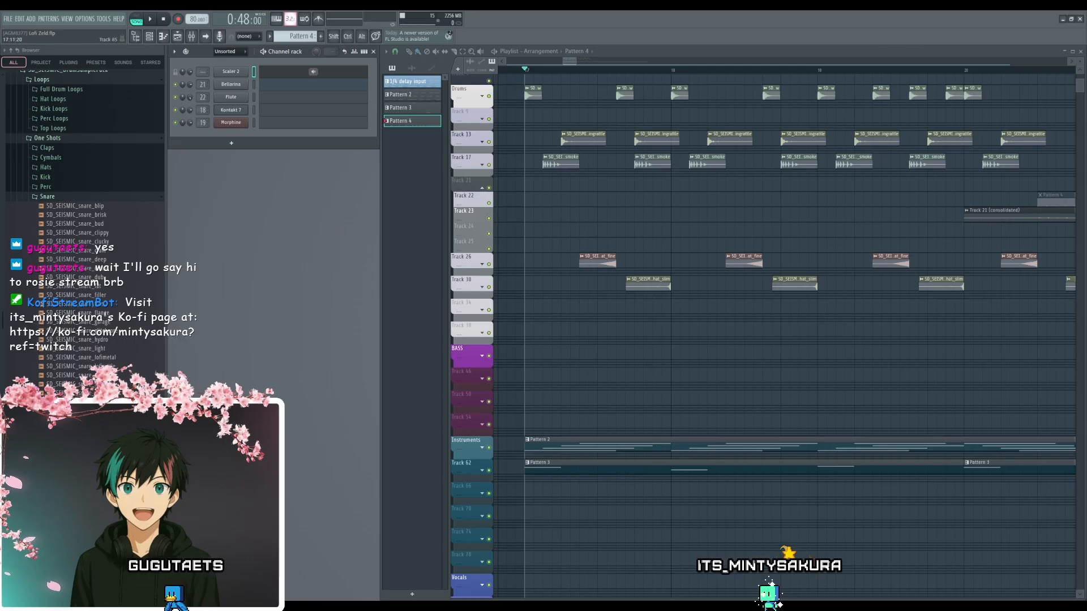
- Open Morphine's piano roll in Pattern 4, move its window nearer the channel rack, check the pattern's existing notes and close it
{"action": "left_click", "coordinate": [295, 126]}
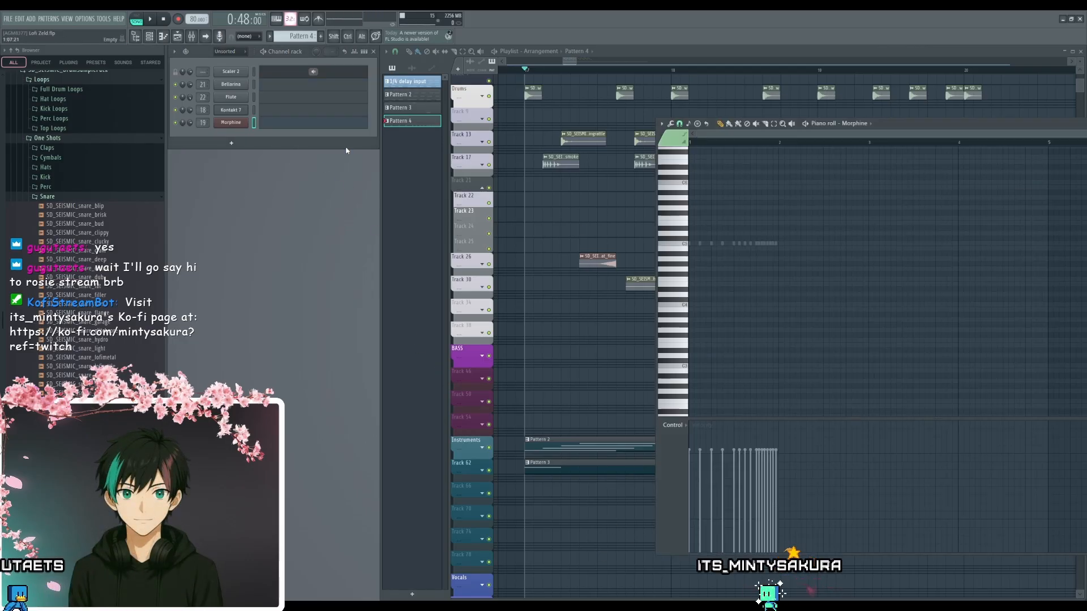
{"action": "left_click_drag", "start_coordinate": [892, 125], "coordinate": [518, 120]}
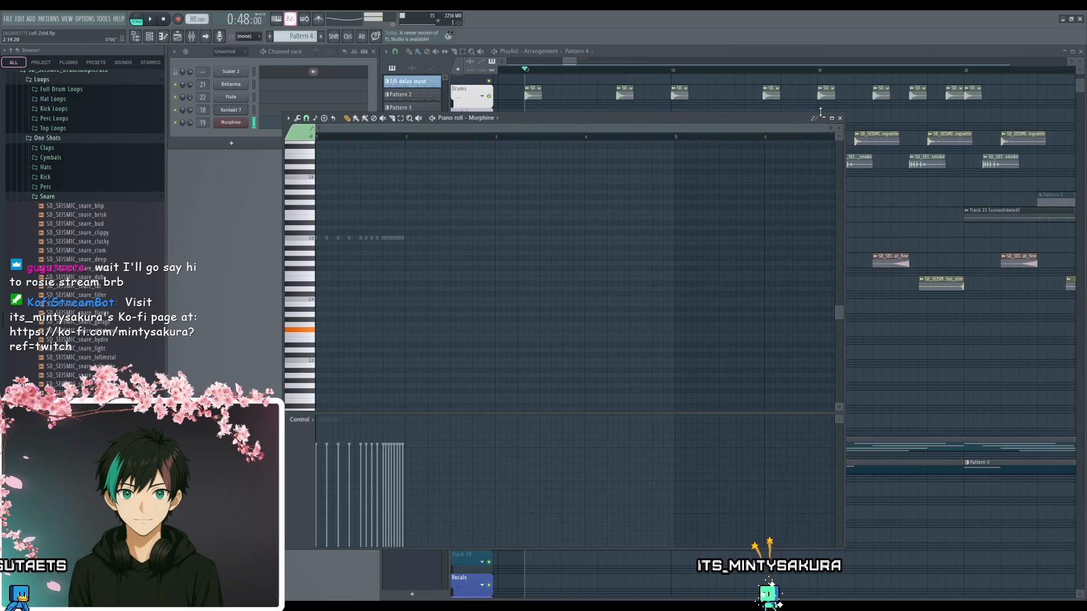
{"action": "left_click", "coordinate": [842, 119]}
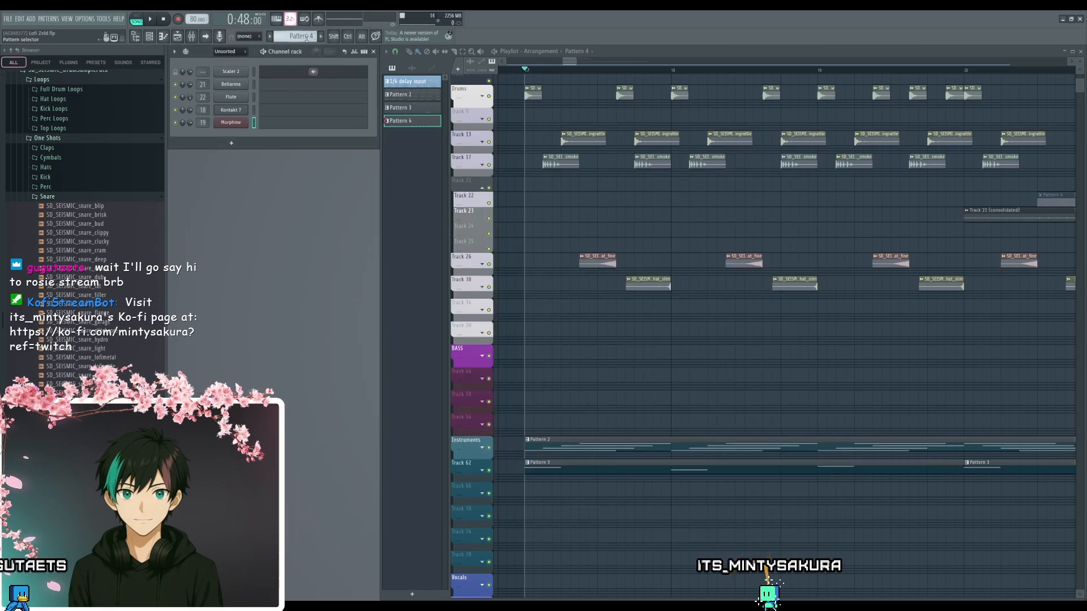
{"action": "left_click", "coordinate": [290, 123]}
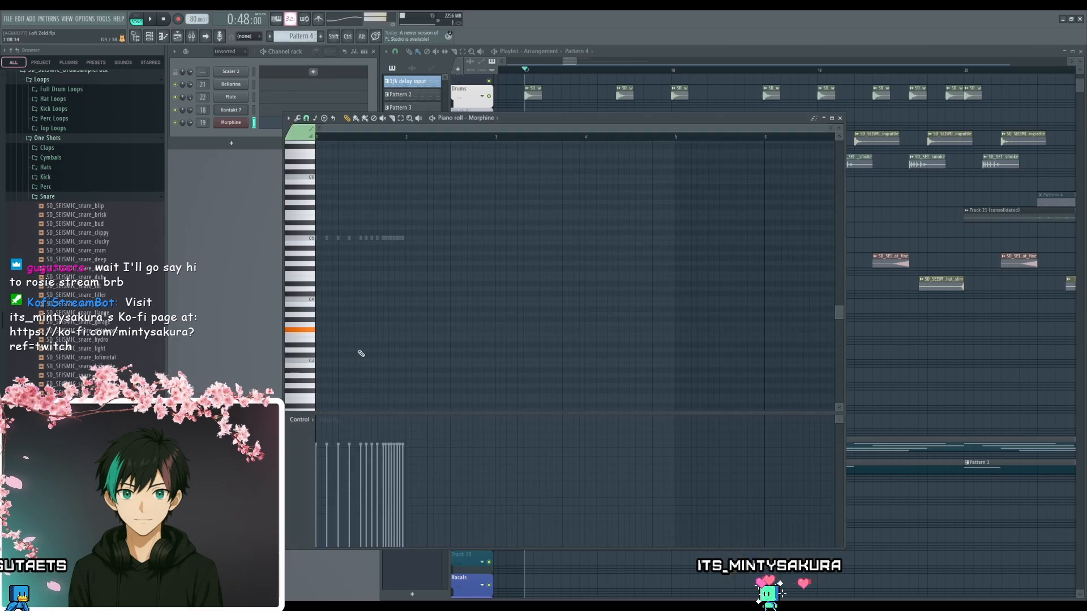
{"action": "left_click", "coordinate": [840, 118]}
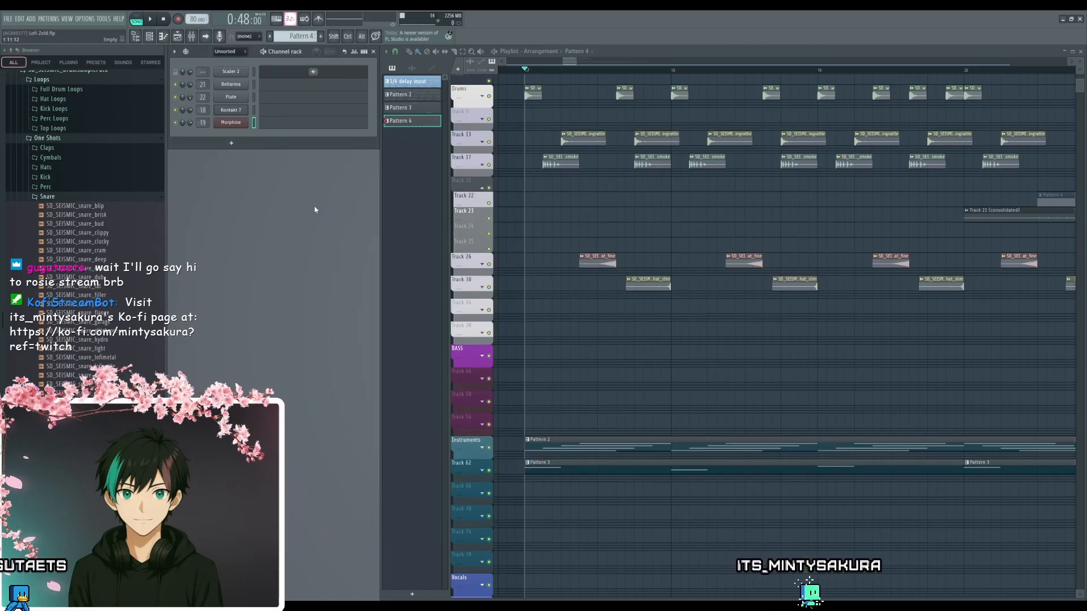
- Create Pattern 5 and add a two-beat F#3 Morphine note at its start
{"action": "scroll", "coordinate": [286, 34], "scroll_direction": "up", "scroll_amount": 1}
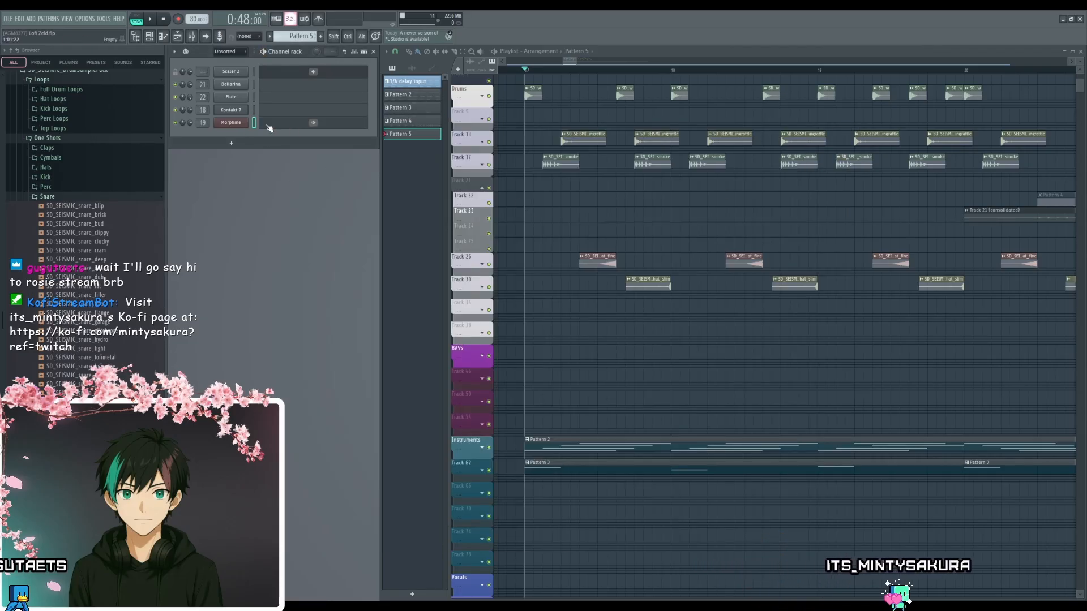
{"action": "left_click", "coordinate": [303, 125]}
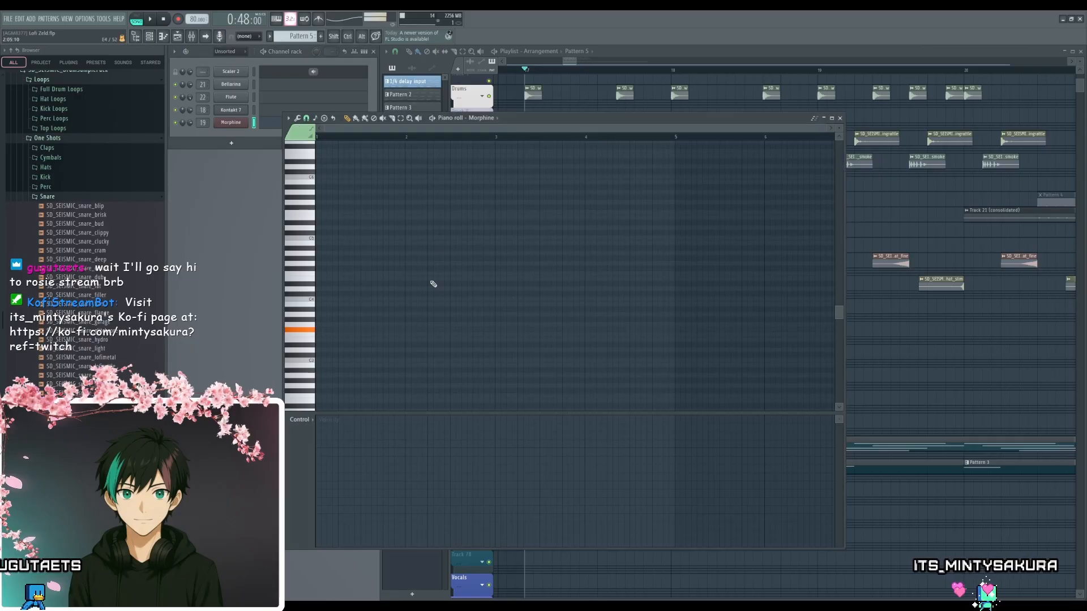
{"action": "left_click", "coordinate": [320, 329]}
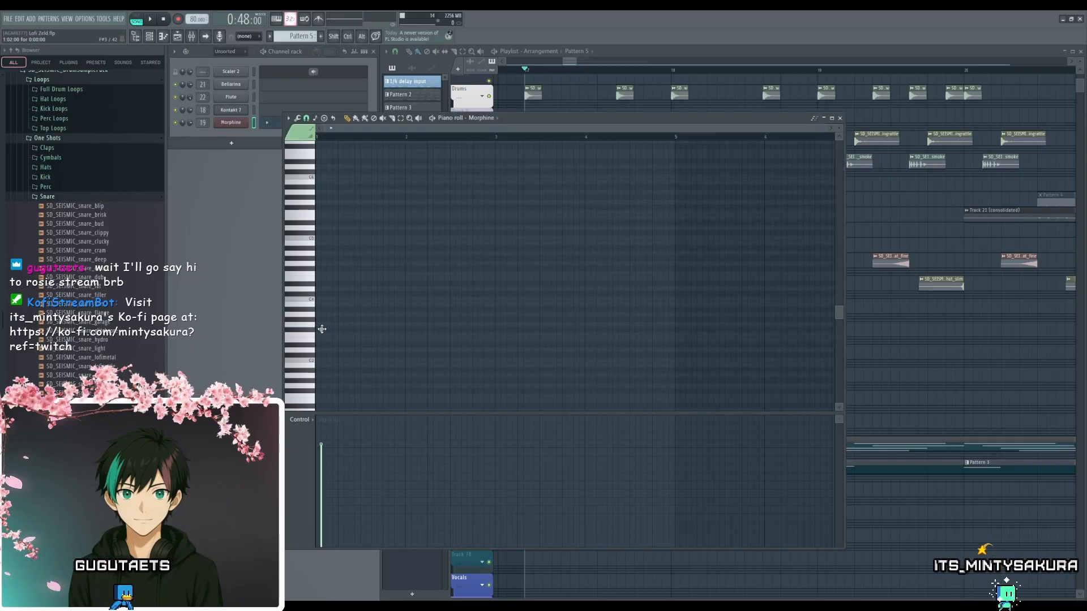
{"action": "mouse_move", "coordinate": [369, 331]}
{"action": "left_mouse_down"}
{"action": "mouse_move", "coordinate": [320, 325]}
{"action": "mouse_move", "coordinate": [382, 334]}
{"action": "mouse_move", "coordinate": [366, 335]}
{"action": "left_mouse_up"}
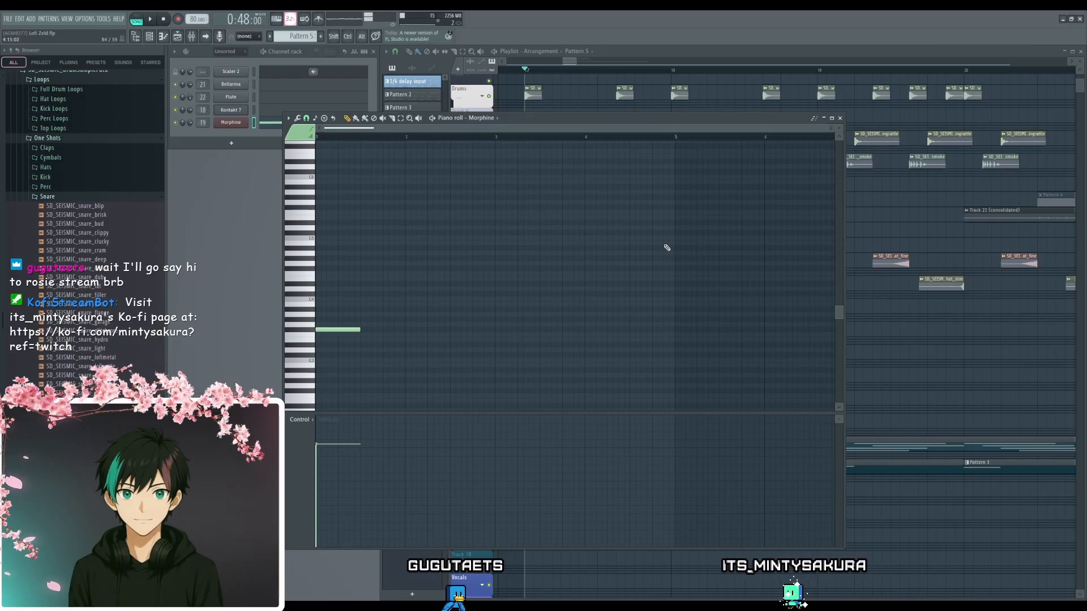
- Place a Pattern 5 clip on the BASS track at bar 17 and play the arrangement
{"action": "left_click", "coordinate": [840, 119]}
{"action": "left_click", "coordinate": [527, 351]}
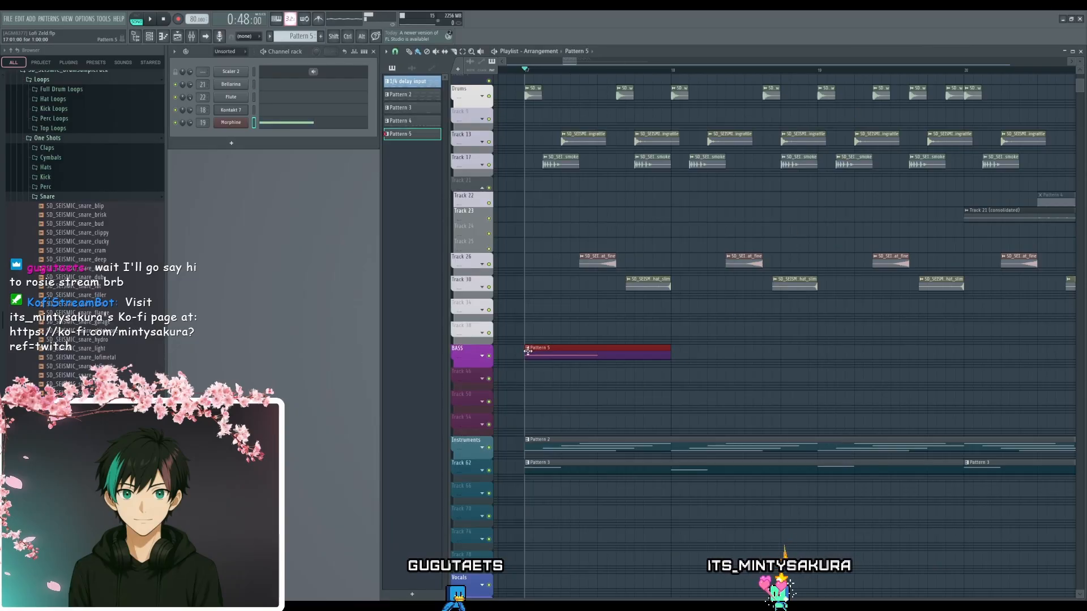
{"action": "key", "text": "space"}
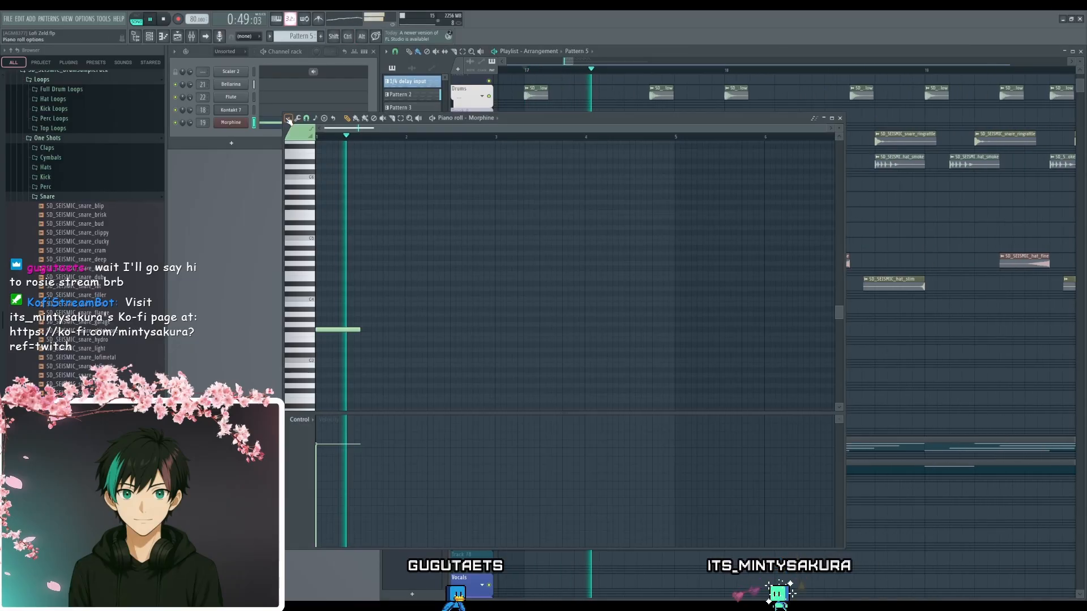
- Extend Pattern 5's first F#3 note to three beats, followed by a one-beat C#4 and a three-beat F#3 in bar 2
{"action": "key", "text": "F7"}
{"action": "scroll", "coordinate": [396, 351], "scroll_direction": "up", "scroll_amount": 2}
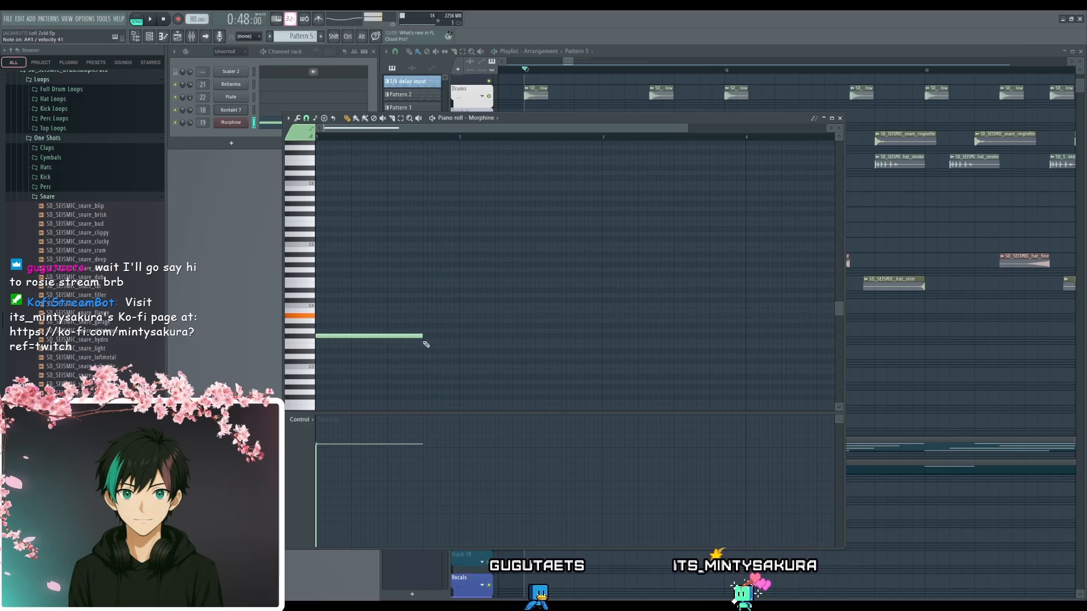
{"action": "left_click", "coordinate": [425, 337]}
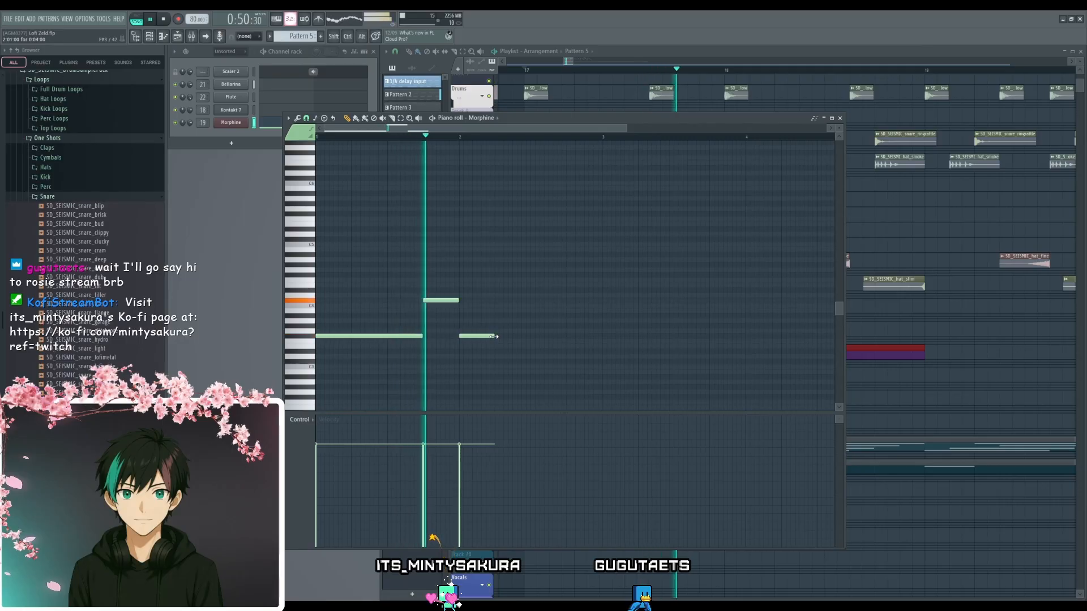
{"action": "left_click_drag", "start_coordinate": [493, 336], "coordinate": [566, 349]}
{"action": "key", "text": "space"}
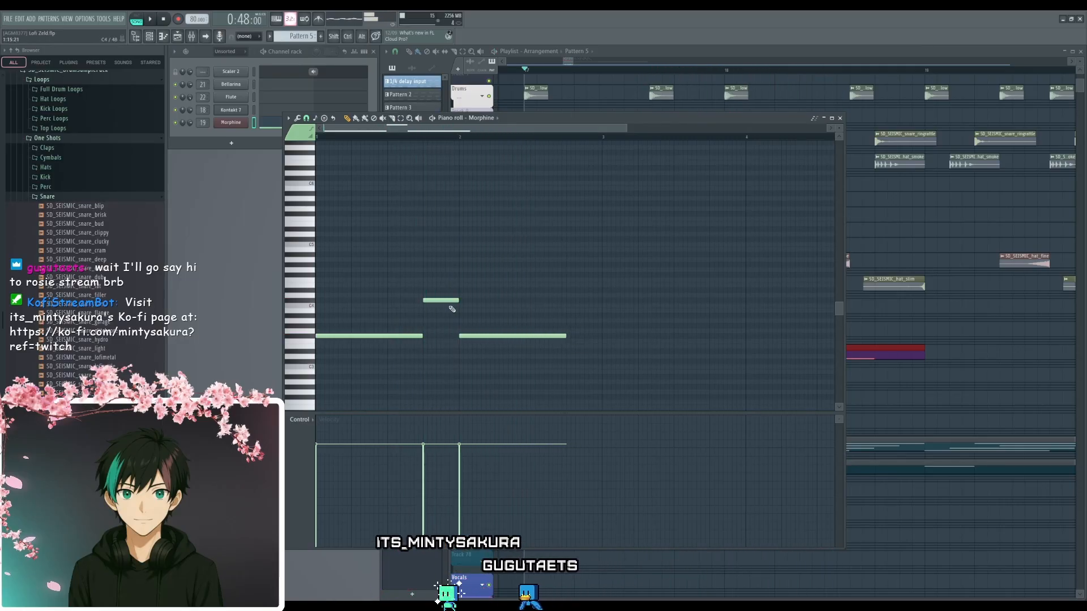
- Copy the C#4 note to the last beat of bar 2 and add a one-beat G#3 at the start of bar 3
{"action": "left_click_drag", "start_coordinate": [444, 302], "coordinate": [584, 304]}
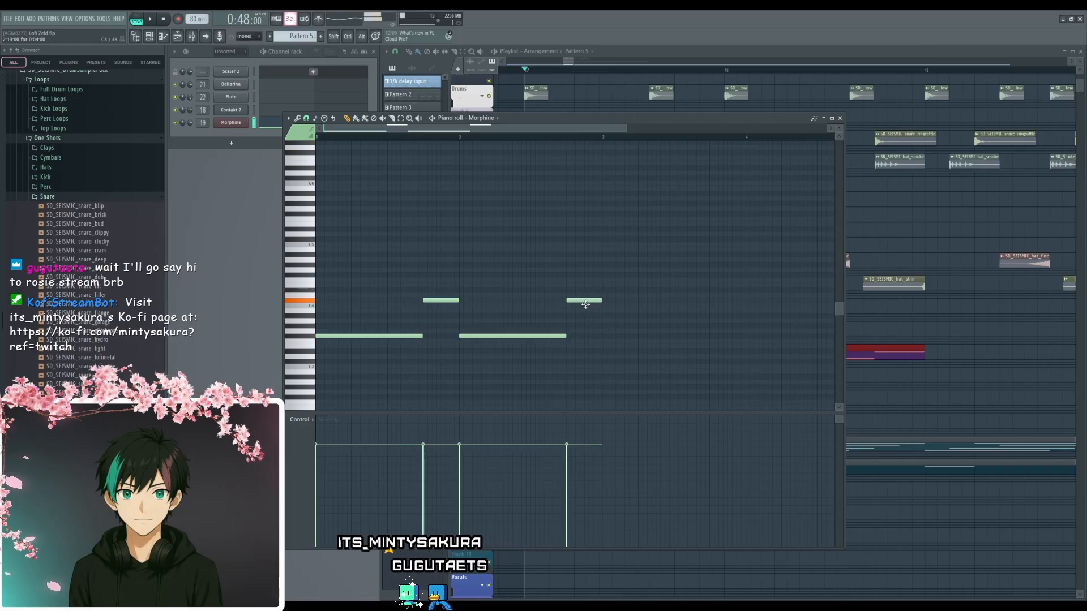
{"action": "left_click", "coordinate": [604, 321]}
{"action": "right_click", "coordinate": [607, 322]}
{"action": "left_click", "coordinate": [605, 325]}
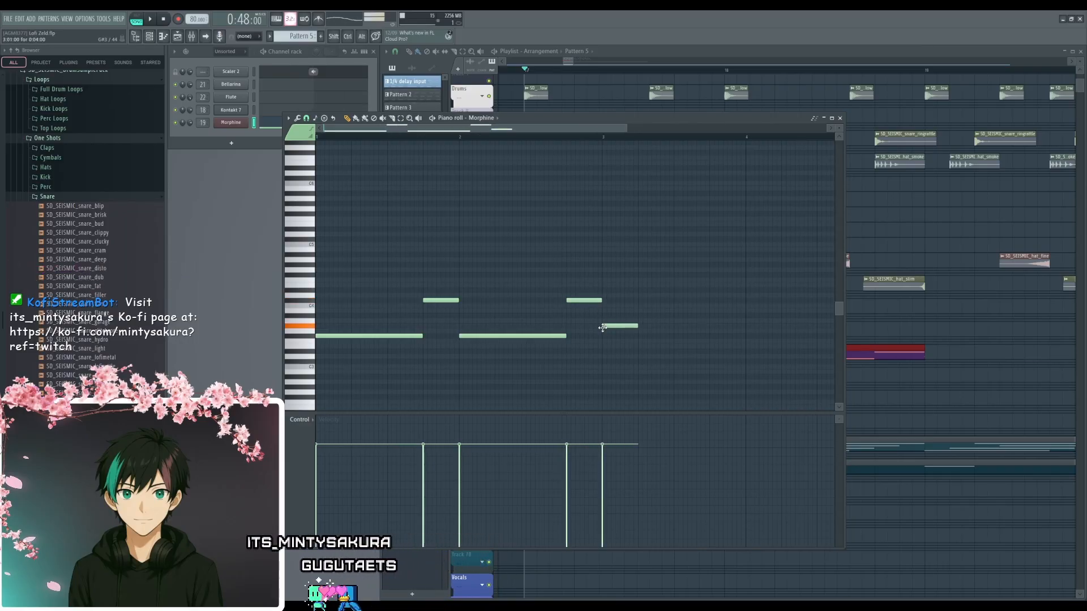
- Fill bar 3 with a three-beat G#3 and a one-beat C#4, and start bar 4 with a one-beat G#3
{"action": "left_click_drag", "start_coordinate": [637, 326], "coordinate": [712, 340]}
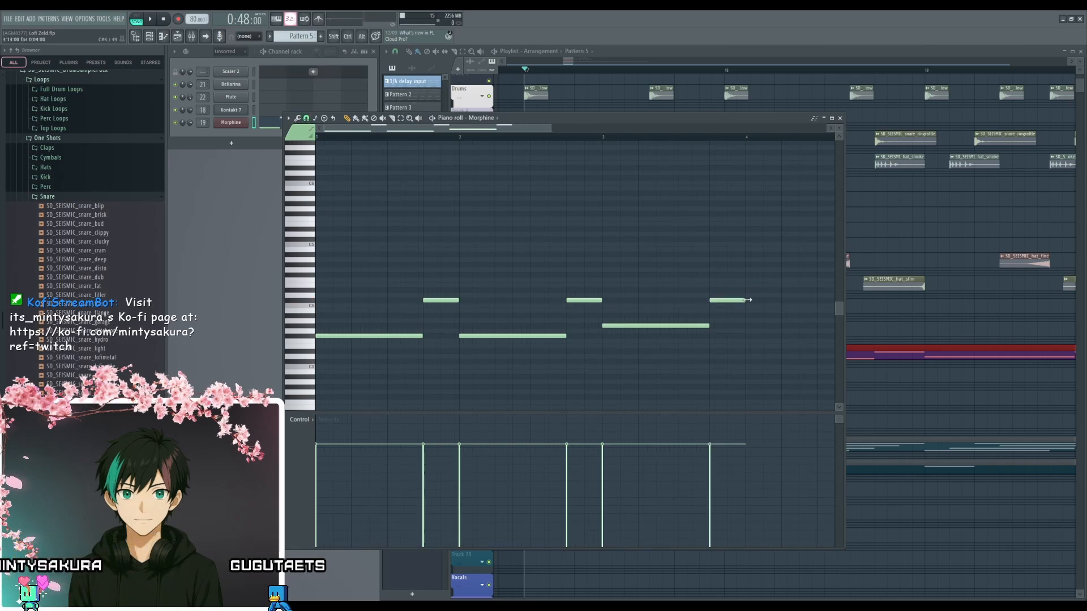
{"action": "scroll", "coordinate": [667, 357], "scroll_direction": "down", "scroll_amount": 2, "text": "ctrl"}
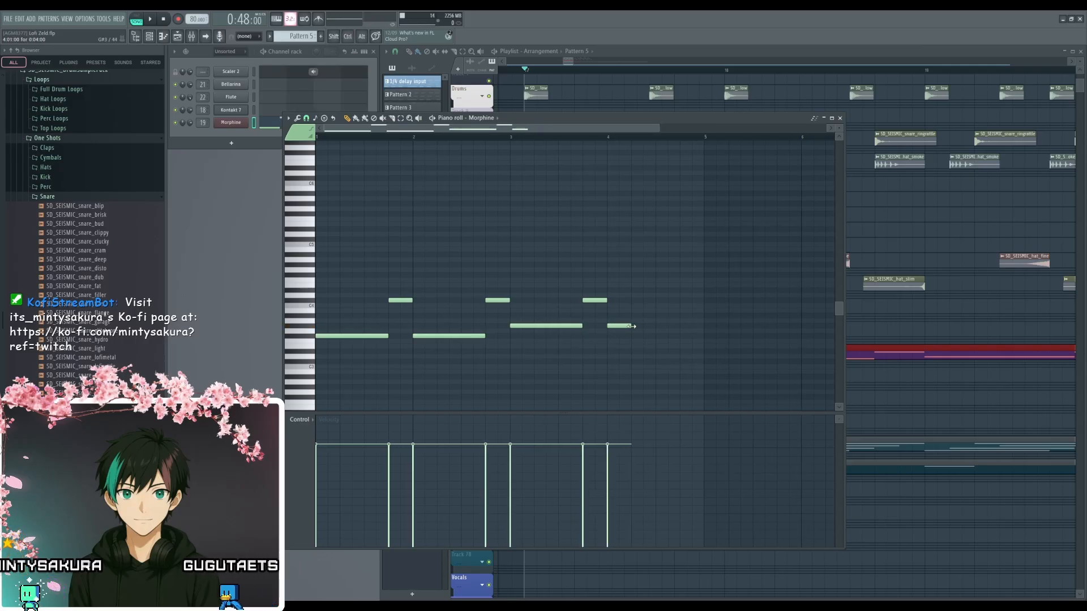
{"action": "key", "text": "space"}
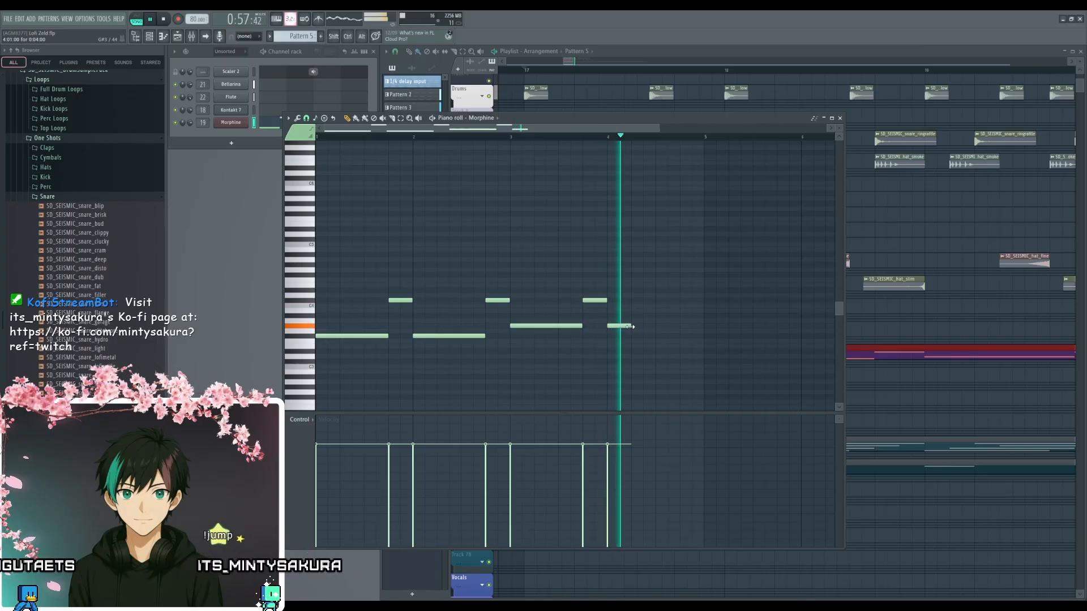
- Change bar 4's first note to a three-beat A#3 and add a one-beat B2 on the last beat
{"action": "key", "text": "space"}
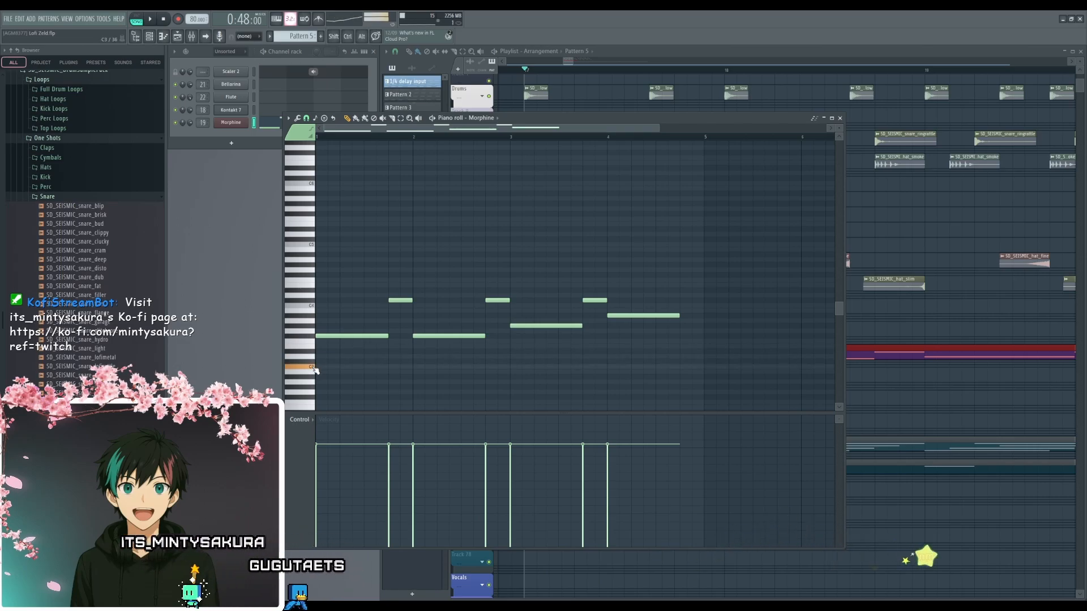
{"action": "left_click", "coordinate": [315, 375]}
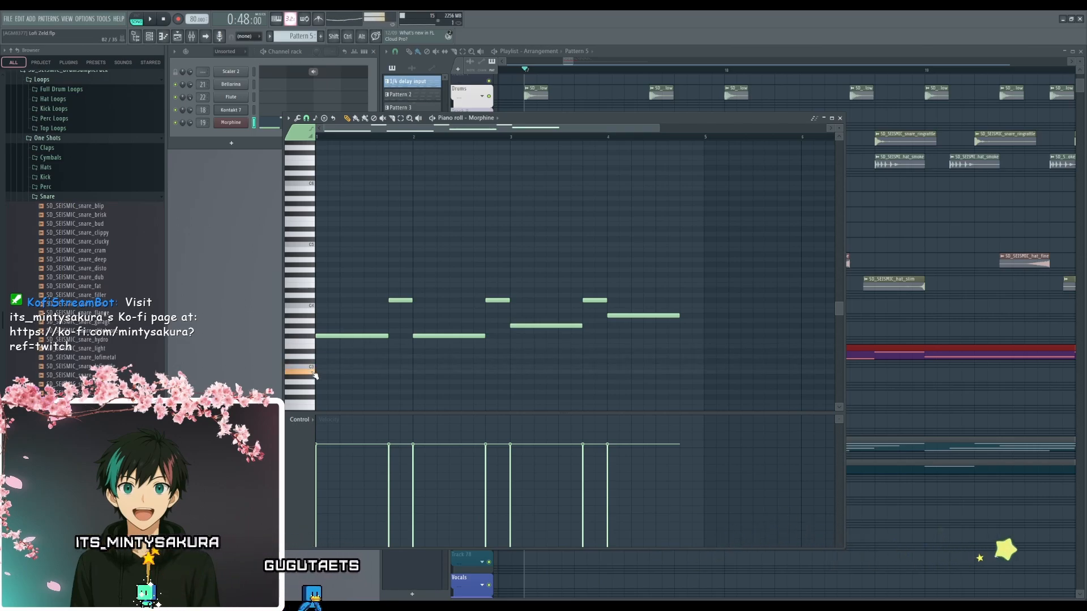
{"action": "left_click", "coordinate": [684, 372]}
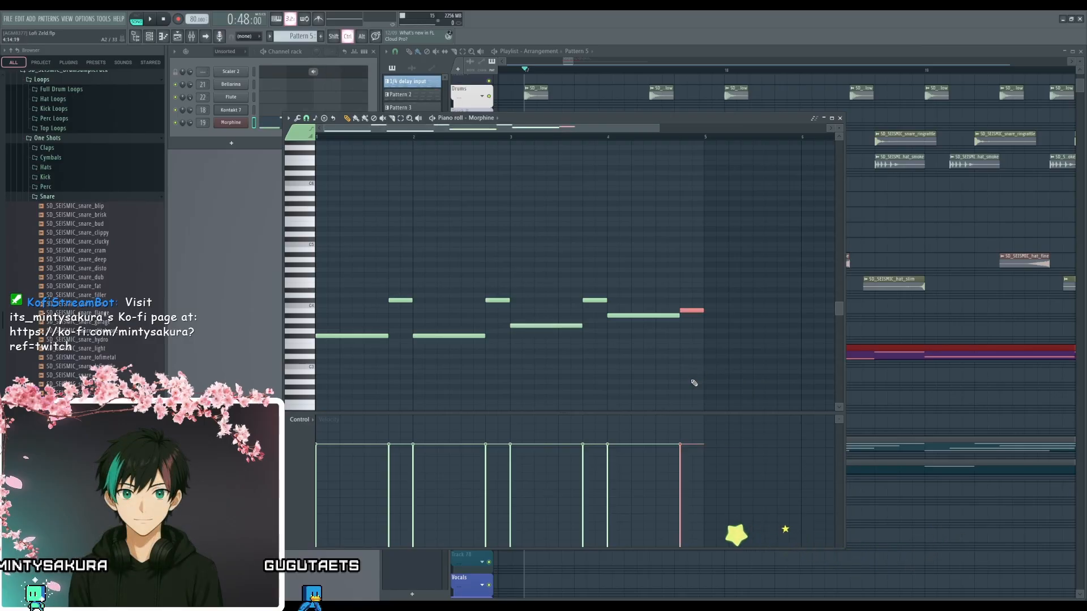
{"action": "key", "text": "ctrl+Down"}
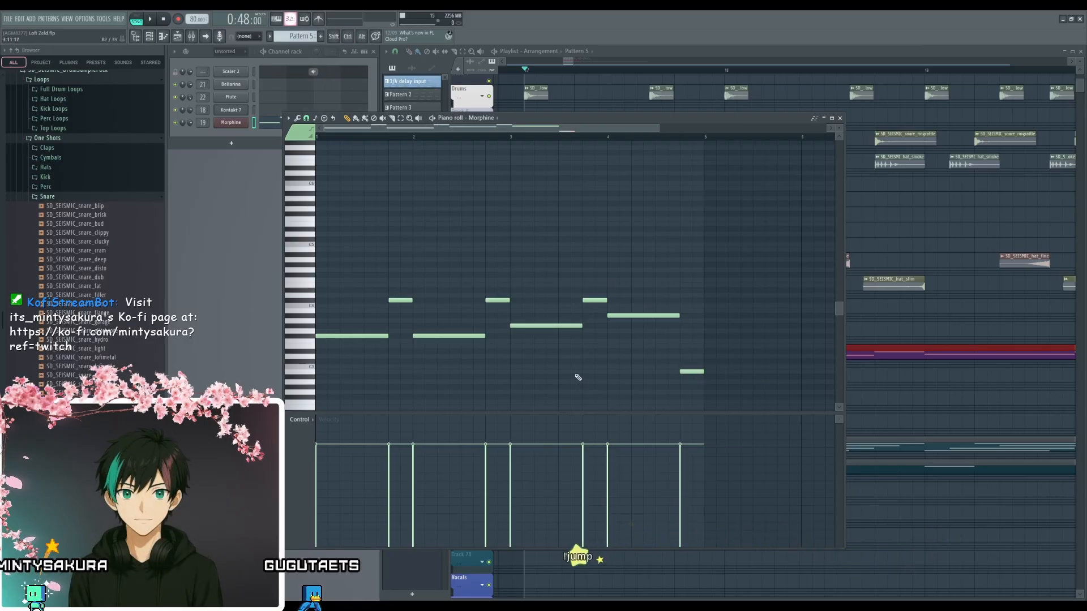
- Lower bar 4's three-beat note to G#3 and duplicate the four-bar bassline into bars 5 to 8
{"action": "key", "text": "space"}
{"action": "scroll", "coordinate": [595, 368], "scroll_direction": "down", "scroll_amount": 2}
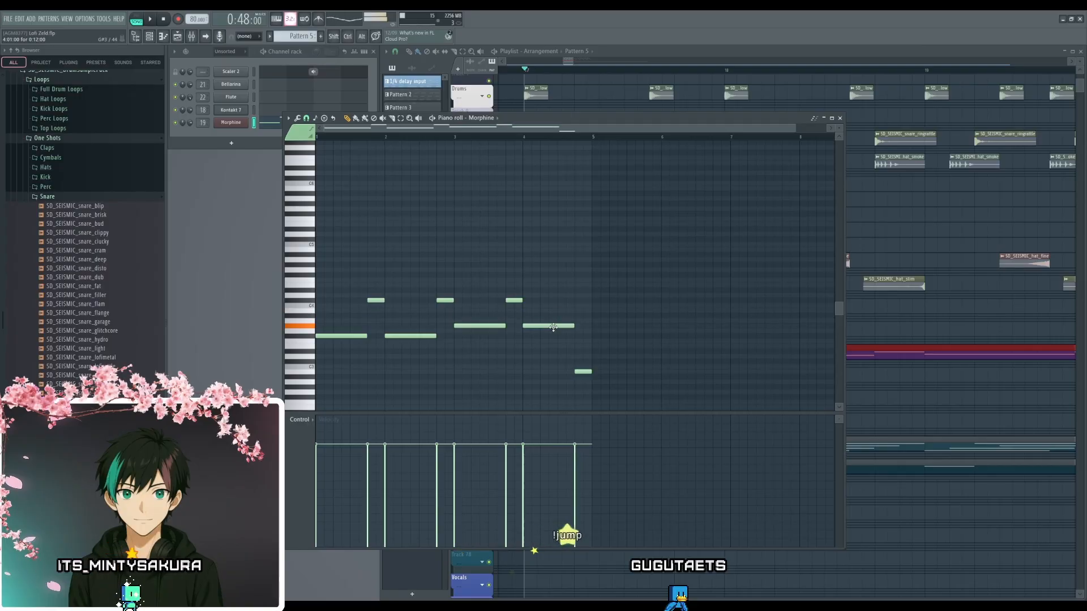
{"action": "left_click", "coordinate": [459, 138]}
{"action": "key", "text": "space"}
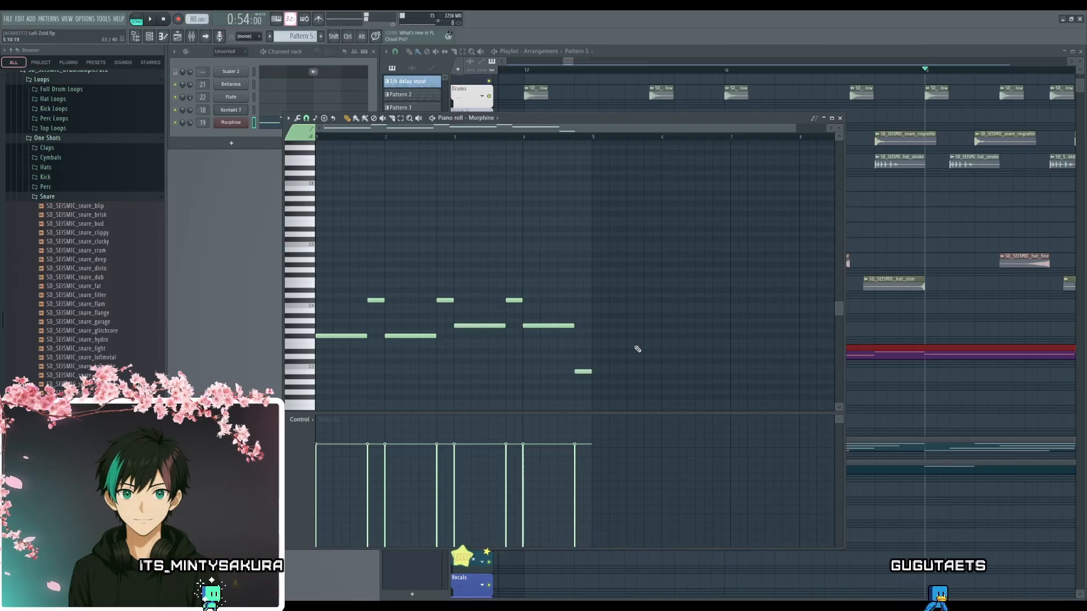
{"action": "key", "text": "ctrl+b"}
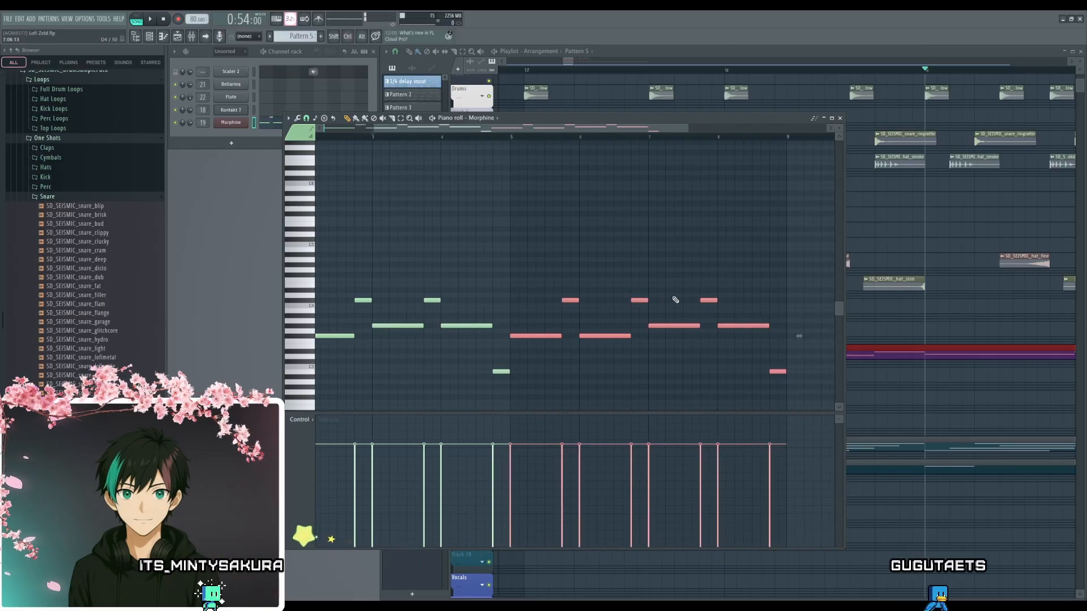
{"action": "left_click", "coordinate": [840, 118]}
- Move the Pattern 5 clip on the BASS track from bar 17 to bar 25
{"action": "scroll", "coordinate": [788, 328], "scroll_direction": "down", "scroll_amount": 9}
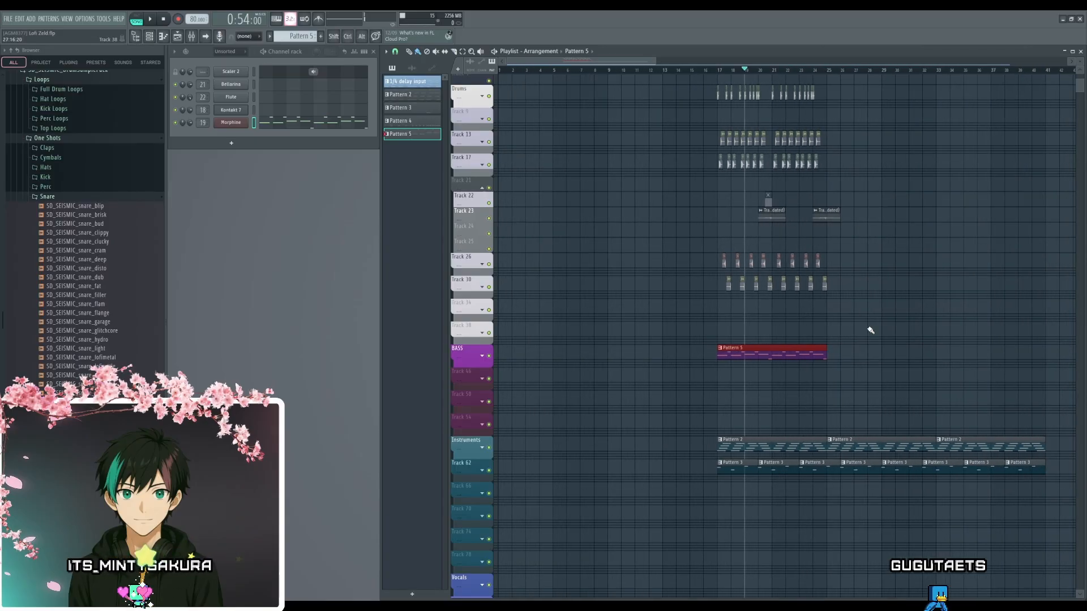
{"action": "scroll", "coordinate": [728, 330], "scroll_direction": "up", "scroll_amount": 2}
{"action": "scroll", "coordinate": [729, 331], "scroll_direction": "up", "scroll_amount": 3}
{"action": "left_click_drag", "start_coordinate": [622, 348], "coordinate": [796, 347]}
{"action": "scroll", "coordinate": [704, 340], "scroll_direction": "up", "scroll_amount": 4}
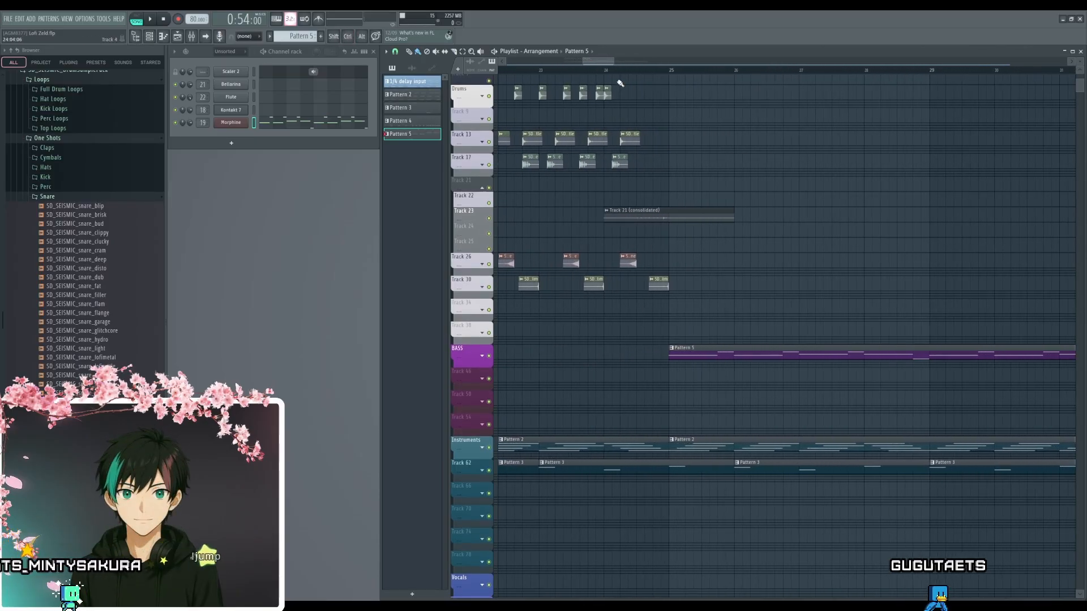
- Play the arrangement from bar 25 and listen to the bassline through the end of its clip
{"action": "key", "text": "space"}
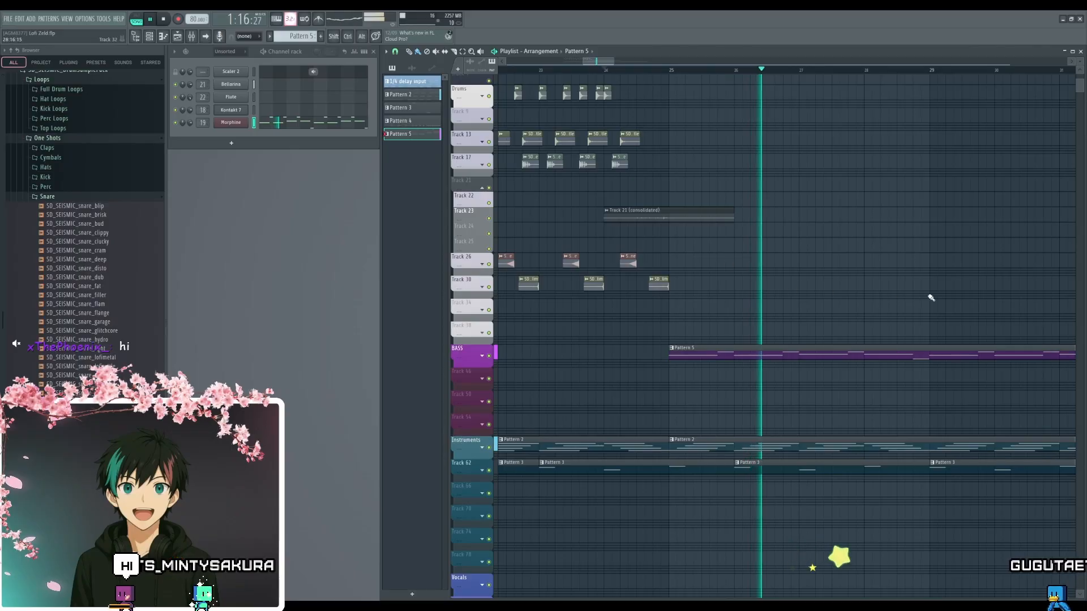
{"action": "left_click_drag", "start_coordinate": [906, 288], "coordinate": [728, 288]}
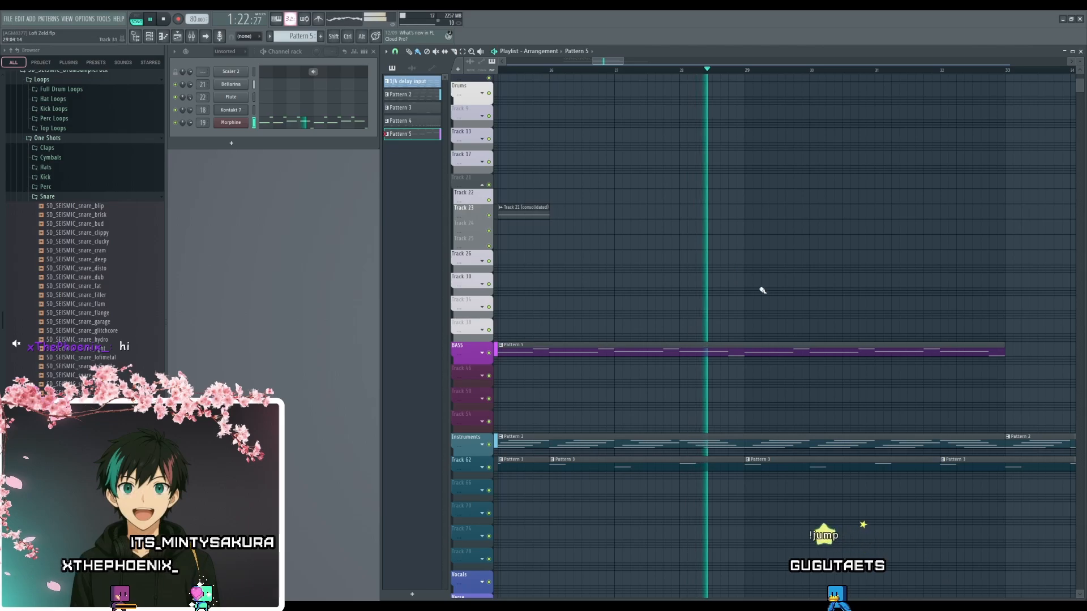
{"action": "left_click_drag", "start_coordinate": [787, 301], "coordinate": [708, 251]}
{"action": "scroll", "coordinate": [699, 321], "scroll_direction": "up", "scroll_amount": 2}
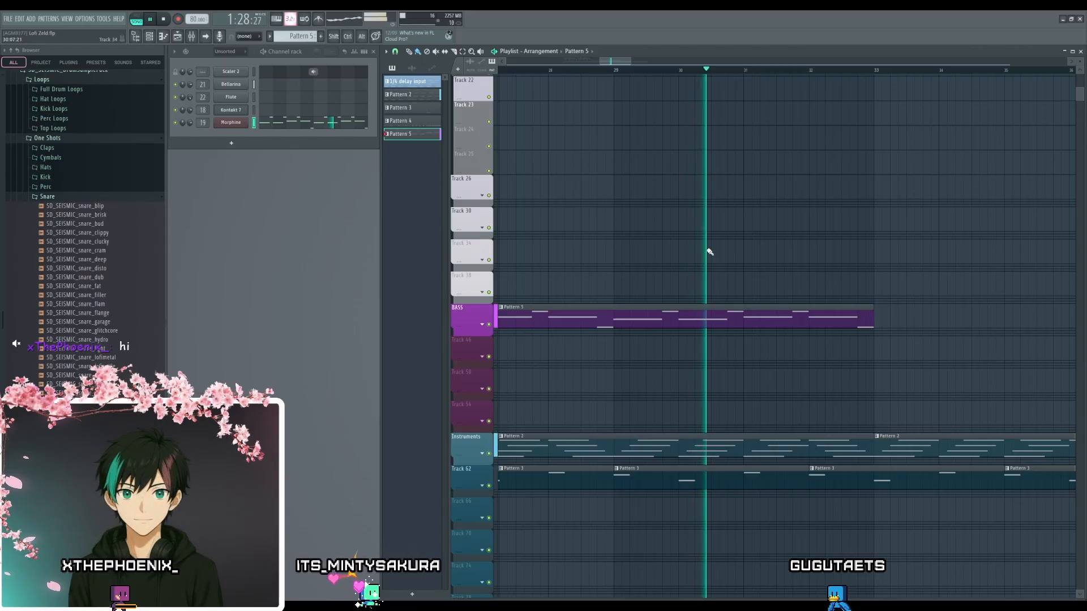
{"action": "scroll", "coordinate": [709, 251], "scroll_direction": "down", "scroll_amount": 2}
{"action": "scroll", "coordinate": [716, 266], "scroll_direction": "down", "scroll_amount": 3}
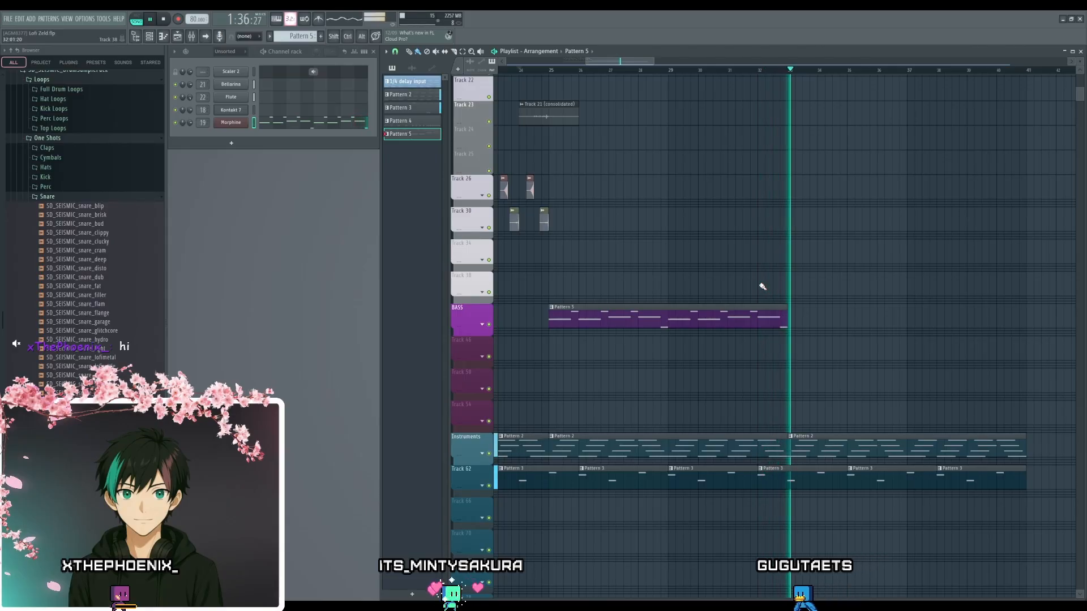
{"action": "key", "text": "space"}
- Copy the Pattern 5 clip on the BASS track to bar 33
{"action": "scroll", "coordinate": [638, 367], "scroll_direction": "down", "scroll_amount": 2}
{"action": "left_click_drag", "start_coordinate": [587, 366], "coordinate": [523, 326]}
{"action": "left_click_drag", "start_coordinate": [615, 298], "coordinate": [800, 305]}
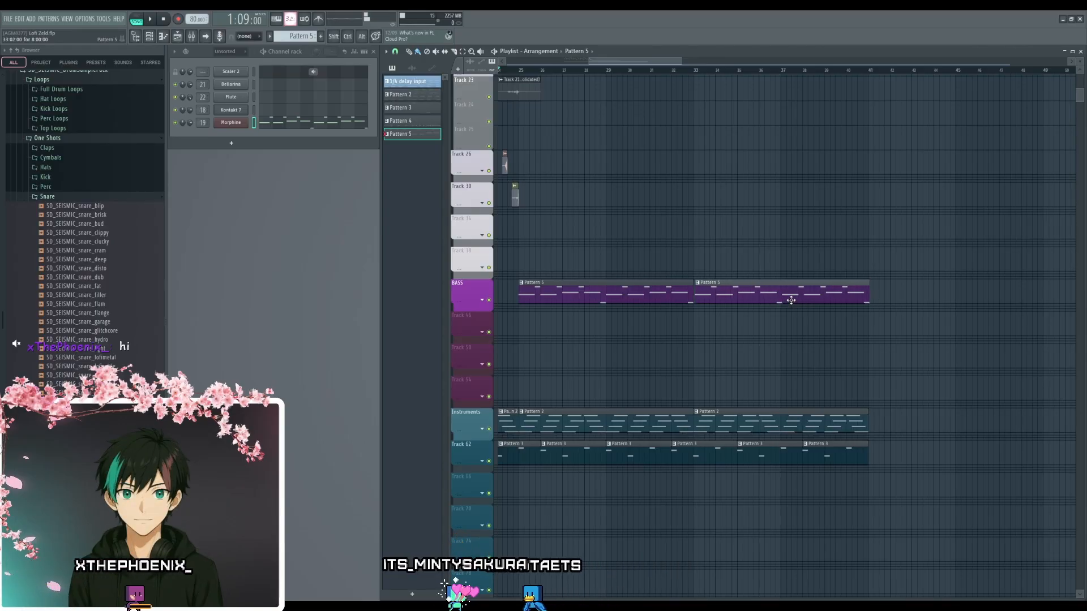
- Copy all drum clips of the section starting at bar 17 and align the copy with bar 33
{"action": "left_click_drag", "start_coordinate": [654, 235], "coordinate": [844, 417]}
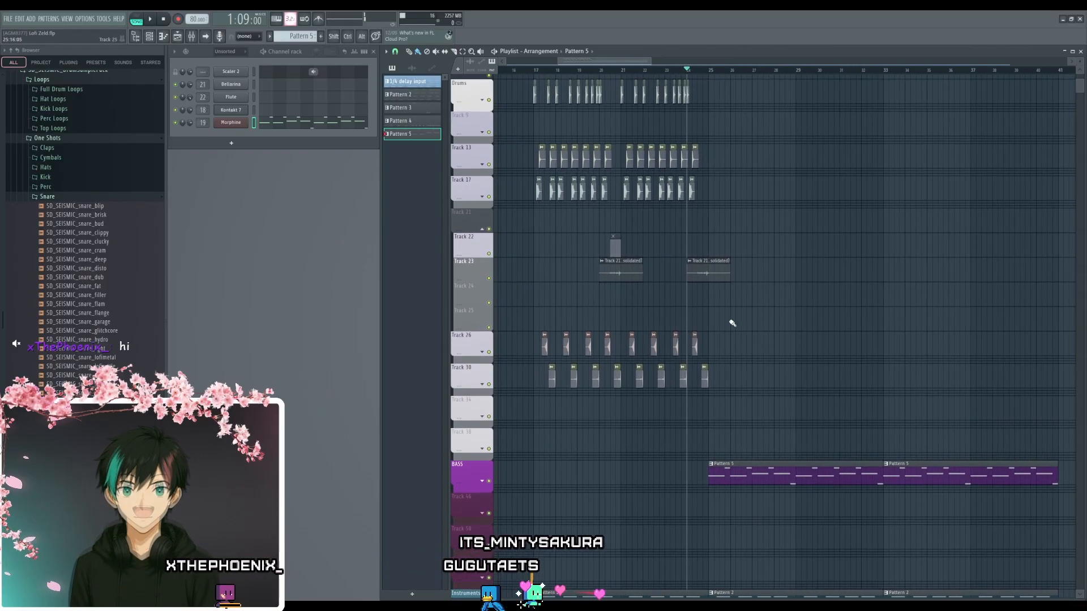
{"action": "left_click_drag", "start_coordinate": [745, 311], "coordinate": [779, 395]}
{"action": "left_click_drag", "start_coordinate": [825, 138], "coordinate": [532, 485]}
{"action": "mouse_move", "coordinate": [753, 353]}
{"action": "left_mouse_down"}
{"action": "mouse_move", "coordinate": [1081, 352]}
{"action": "mouse_move", "coordinate": [1021, 353]}
{"action": "left_mouse_up"}
{"action": "scroll", "coordinate": [944, 506], "scroll_direction": "up", "scroll_amount": 4, "text": "ctrl"}
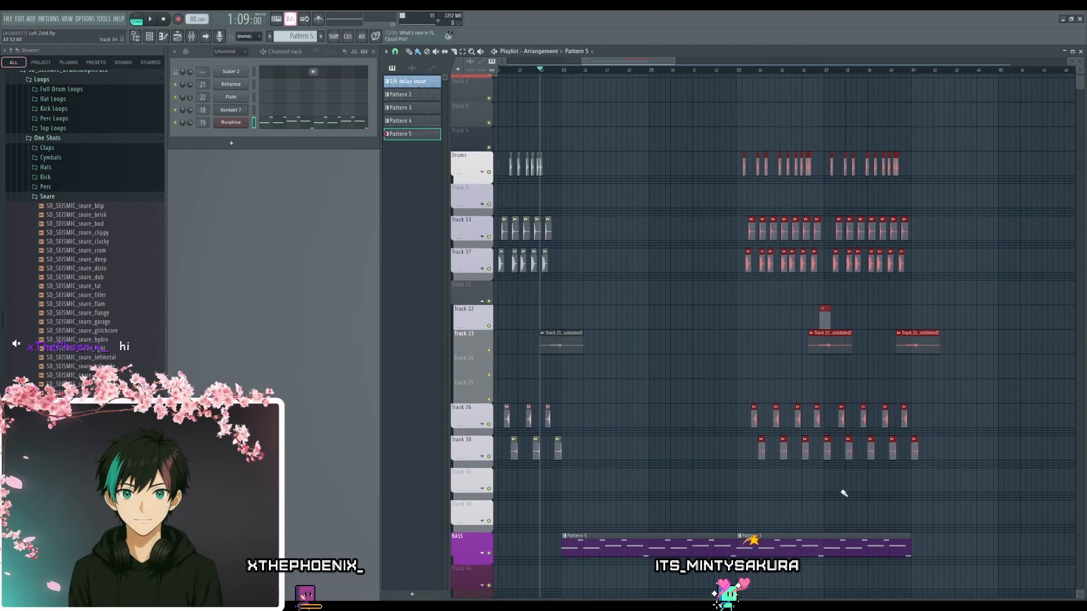
{"action": "left_click", "coordinate": [860, 345]}
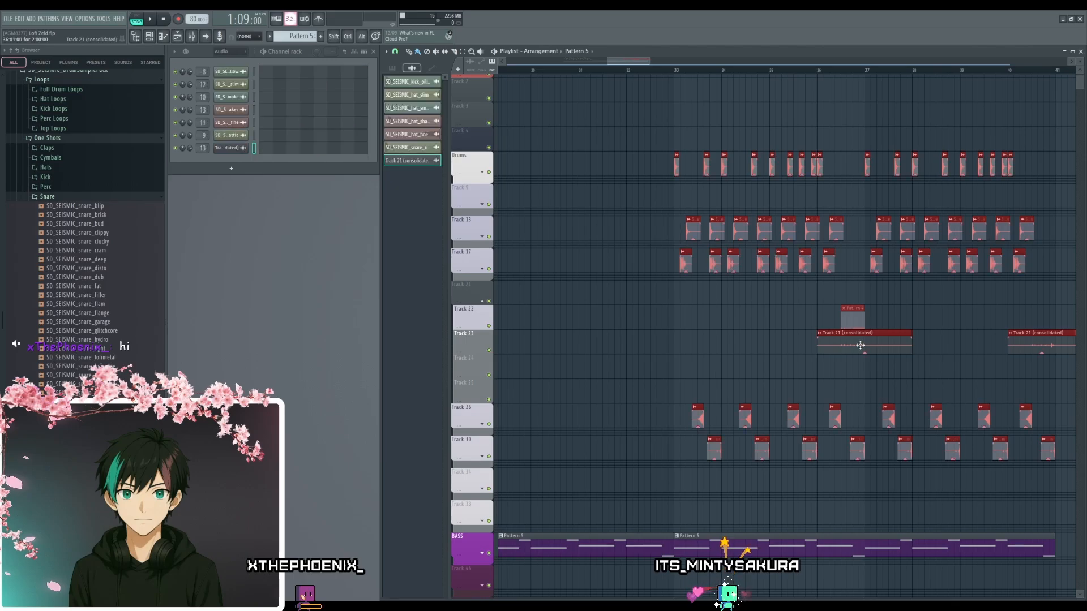
{"action": "scroll", "coordinate": [662, 342], "scroll_direction": "up", "scroll_amount": 4, "text": "ctrl"}
{"action": "scroll", "coordinate": [654, 350], "scroll_direction": "down", "scroll_amount": 4, "text": "ctrl"}
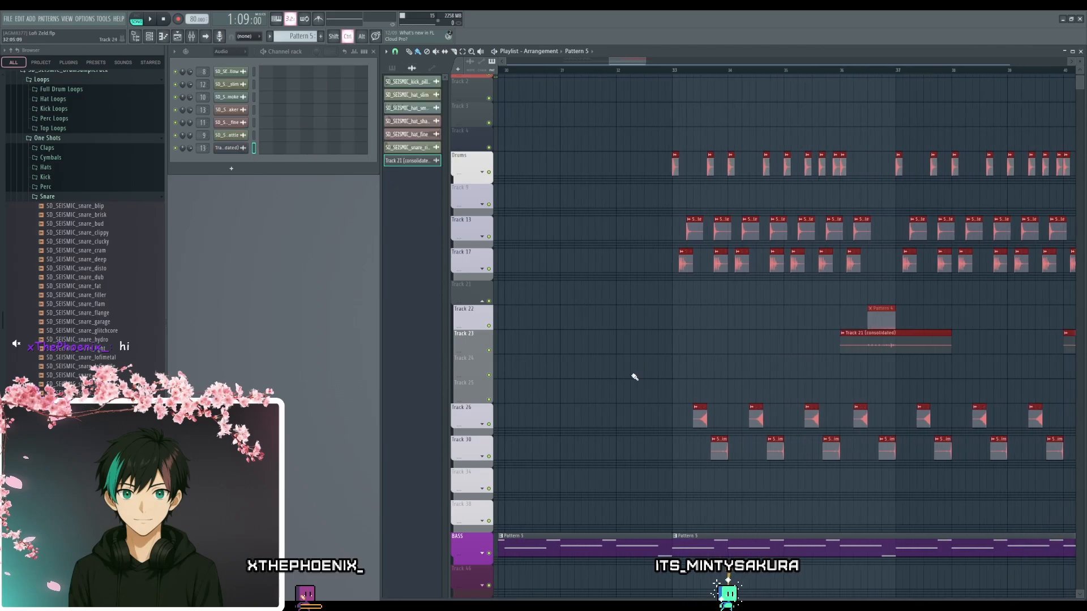
{"action": "left_click_drag", "start_coordinate": [630, 378], "coordinate": [1001, 267]}
- Open Pattern 2's Bellarina notes in the piano roll and examine the chord pattern
{"action": "left_click_drag", "start_coordinate": [671, 349], "coordinate": [902, 265]}
{"action": "left_click_drag", "start_coordinate": [538, 360], "coordinate": [711, 359]}
{"action": "scroll", "coordinate": [702, 396], "scroll_direction": "down", "scroll_amount": 1, "text": "ctrl"}
{"action": "left_click_drag", "start_coordinate": [794, 406], "coordinate": [732, 427]}
{"action": "left_click_drag", "start_coordinate": [757, 384], "coordinate": [735, 419]}
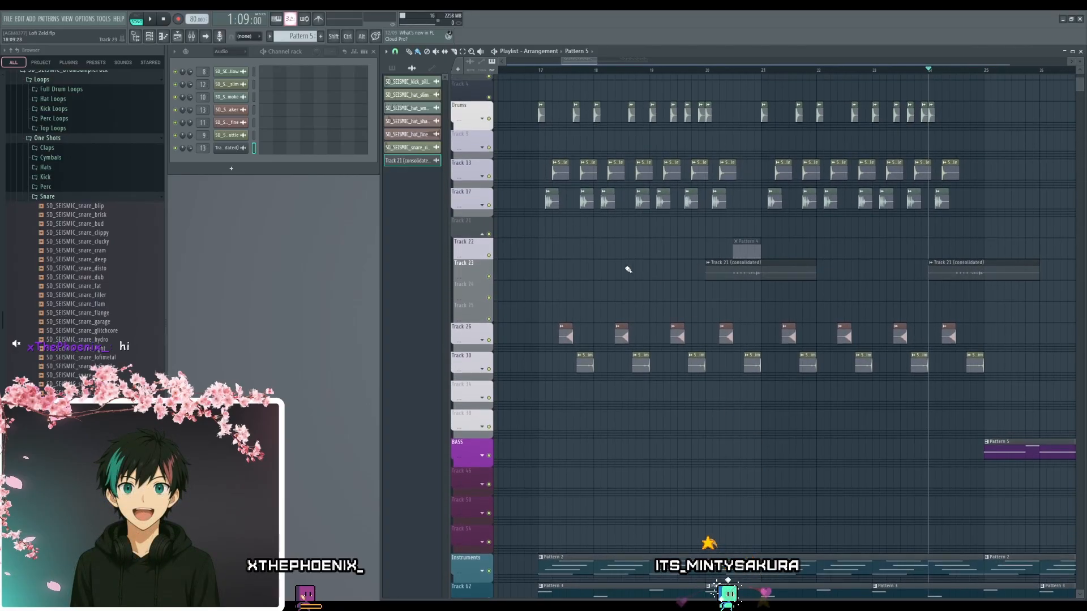
{"action": "left_click_drag", "start_coordinate": [635, 438], "coordinate": [629, 400]}
{"action": "scroll", "coordinate": [652, 457], "scroll_direction": "down", "scroll_amount": 1, "text": "ctrl"}
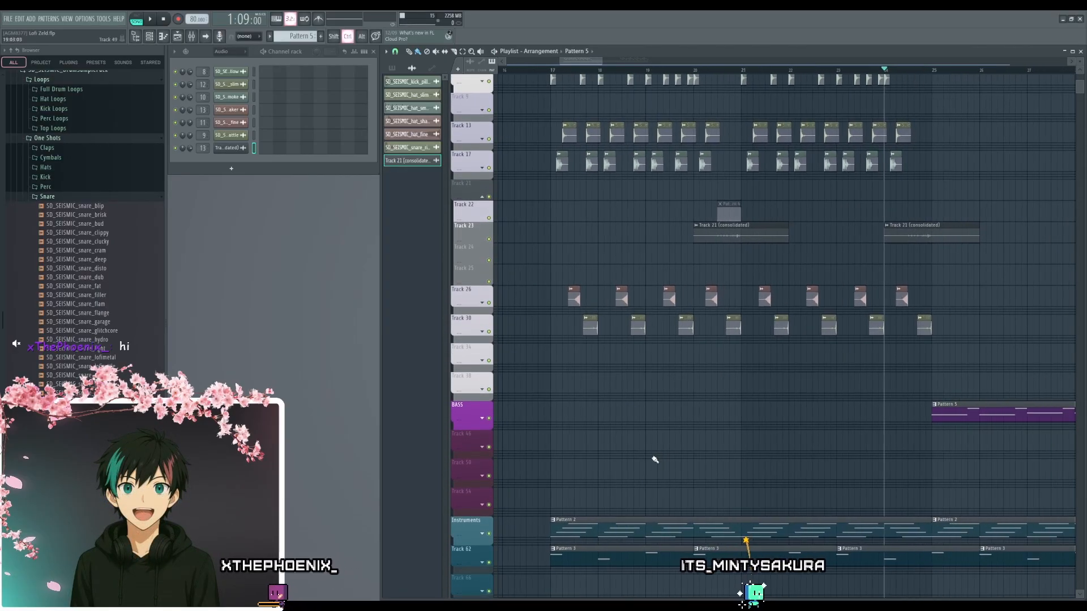
{"action": "left_click_drag", "start_coordinate": [639, 478], "coordinate": [638, 432]}
{"action": "left_click_drag", "start_coordinate": [592, 400], "coordinate": [611, 308]}
{"action": "double_click", "coordinate": [614, 390]}
{"action": "scroll", "coordinate": [354, 362], "scroll_direction": "up", "scroll_amount": 2, "text": "ctrl"}
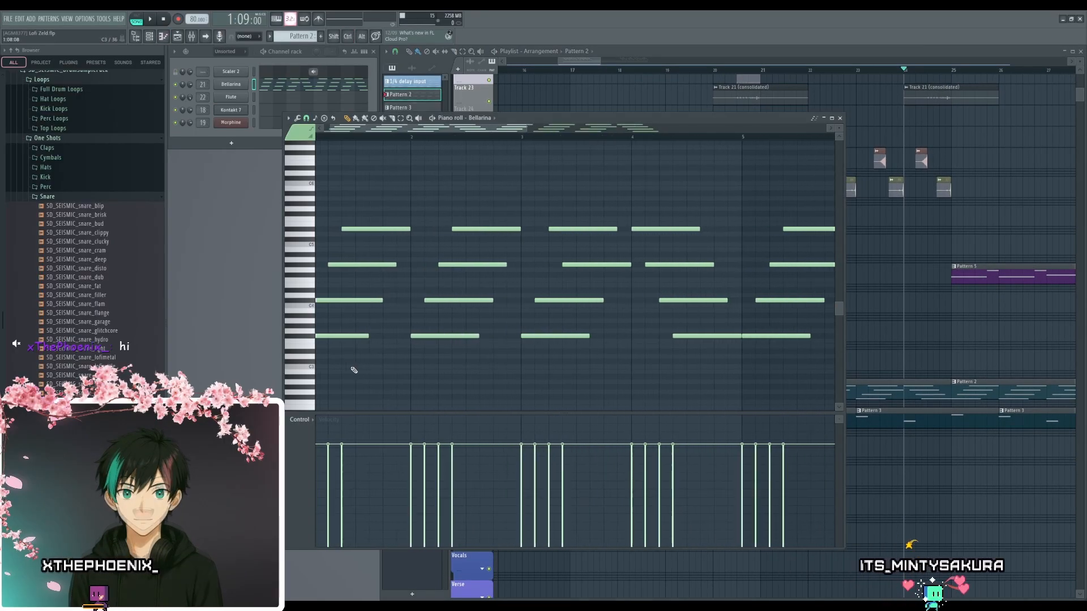
{"action": "scroll", "coordinate": [693, 395], "scroll_direction": "up", "scroll_amount": 1}
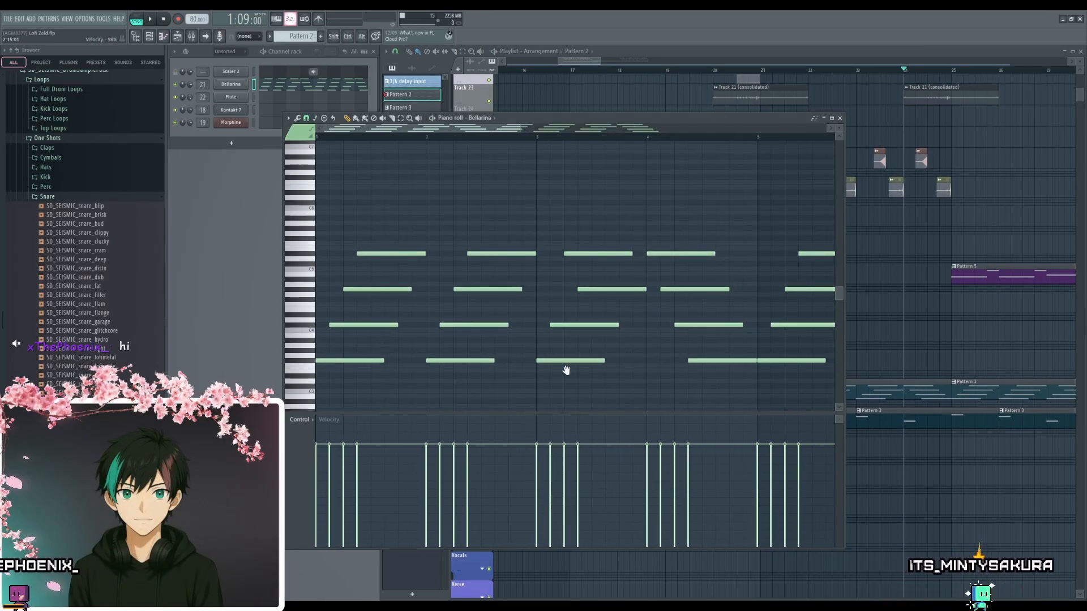
{"action": "scroll", "coordinate": [562, 356], "scroll_direction": "down", "scroll_amount": 2}
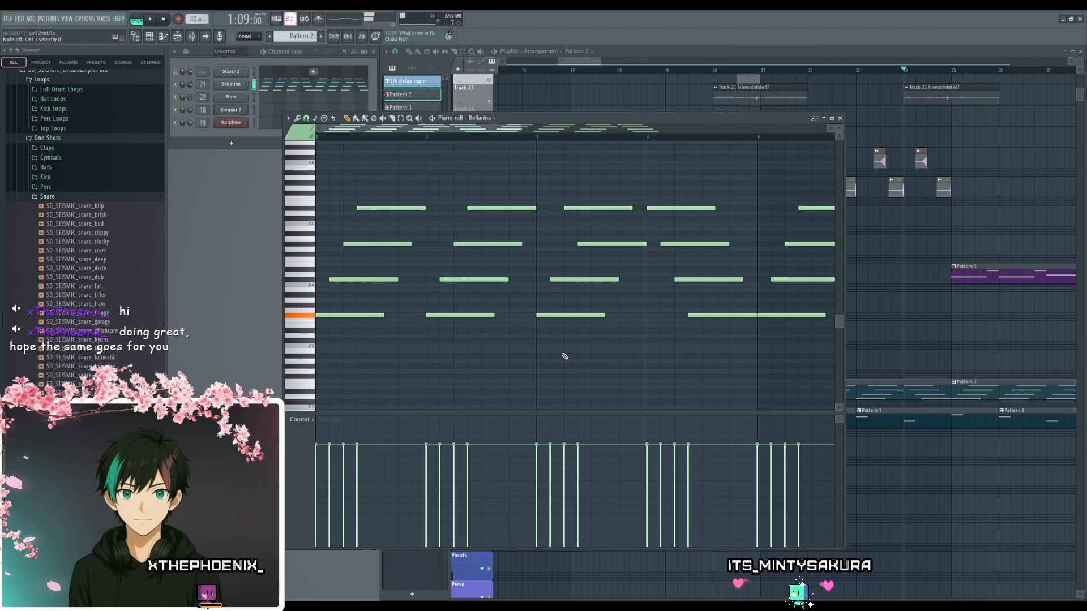
{"action": "left_click", "coordinate": [840, 118]}
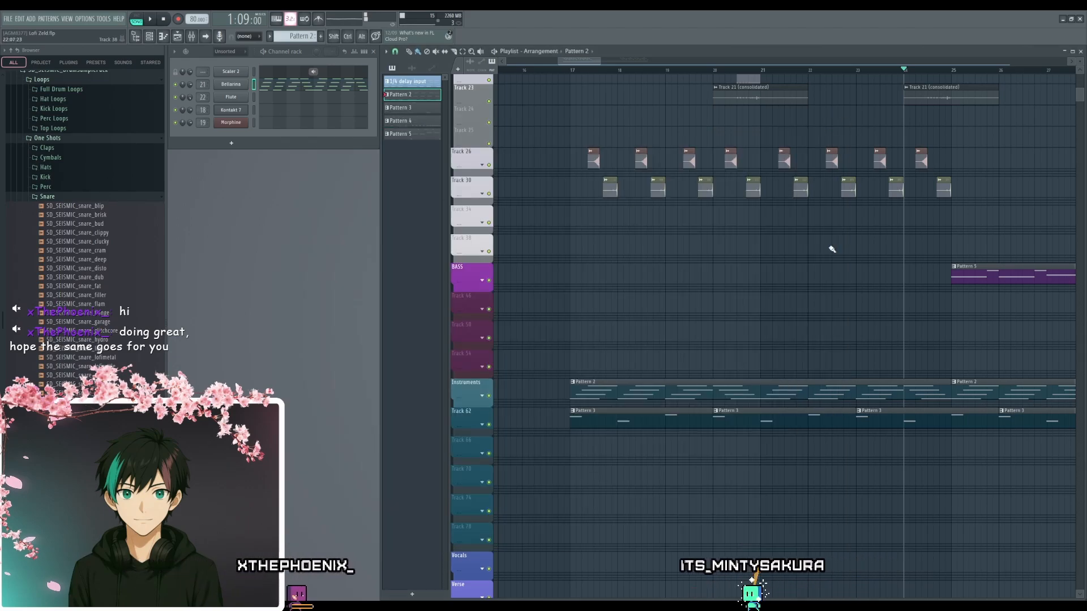
- Open Pattern 3's Flute melody in the piano roll and review its notes
{"action": "scroll", "coordinate": [812, 324], "scroll_direction": "down", "scroll_amount": 4}
{"action": "left_click_drag", "start_coordinate": [812, 327], "coordinate": [694, 344]}
{"action": "double_click", "coordinate": [616, 424]}
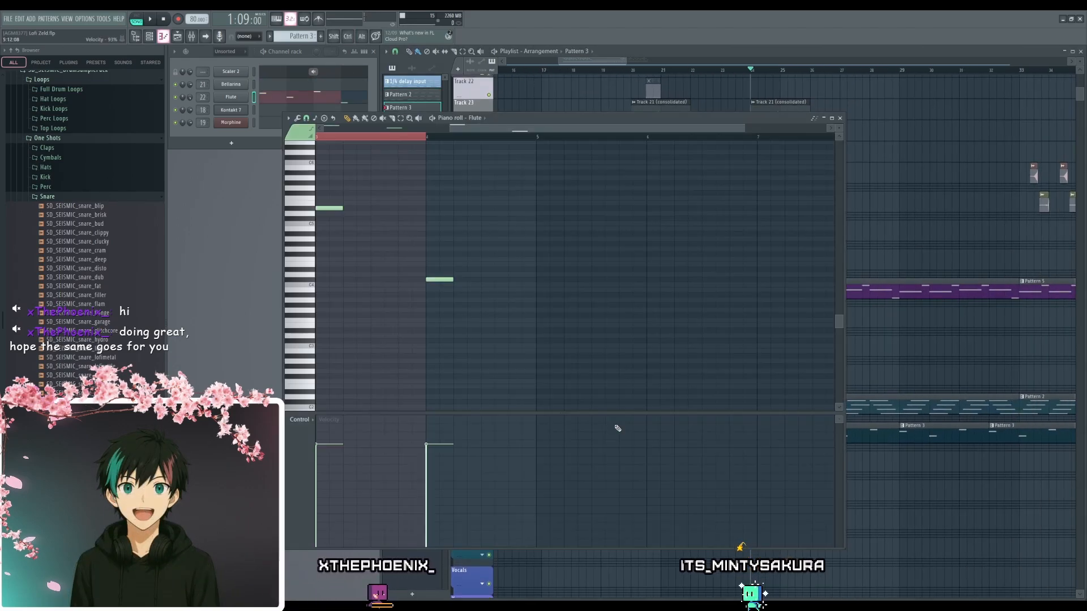
{"action": "scroll", "coordinate": [353, 282], "scroll_direction": "up", "scroll_amount": 5}
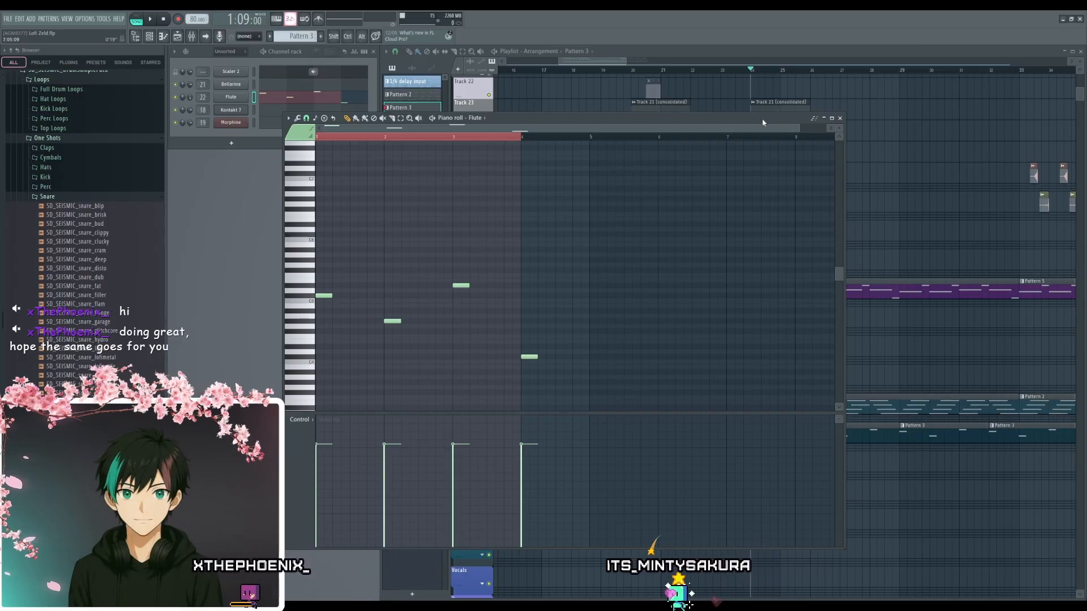
{"action": "left_click", "coordinate": [840, 118]}
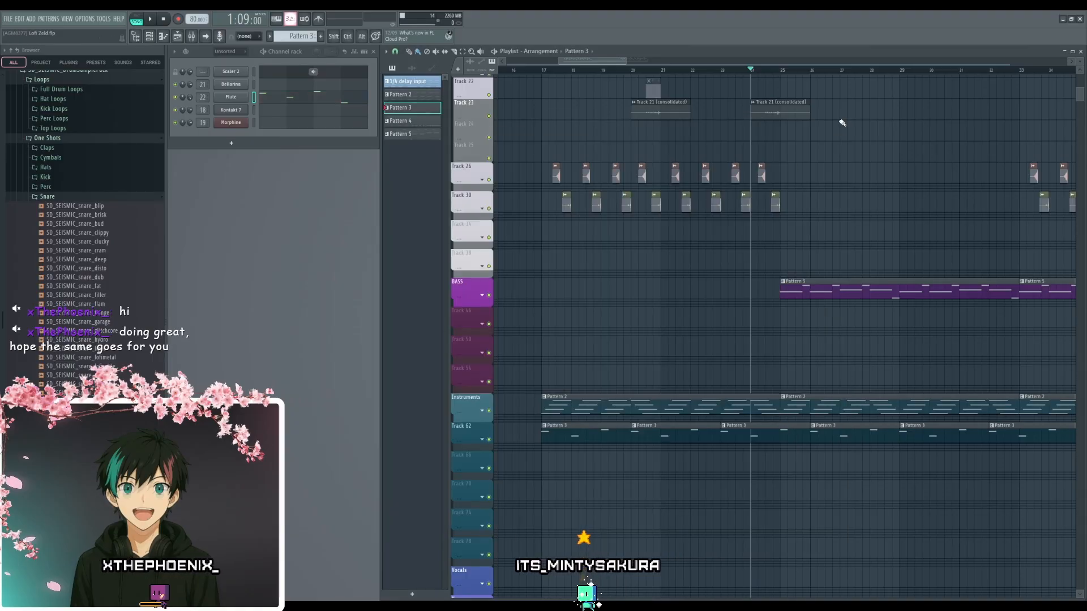
{"action": "scroll", "coordinate": [781, 473], "scroll_direction": "up", "scroll_amount": 3}
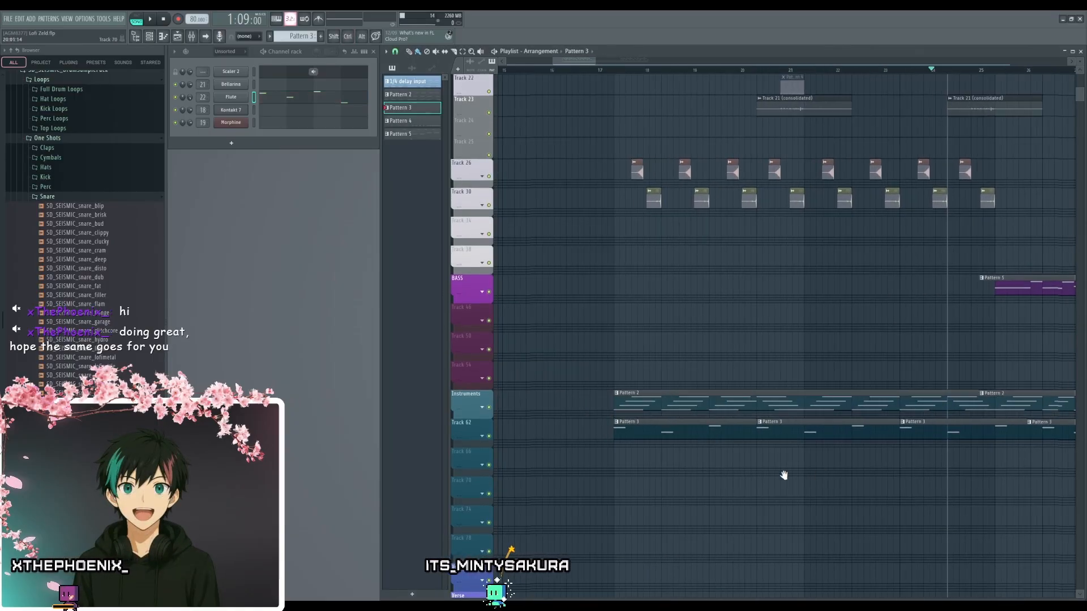
{"action": "scroll", "coordinate": [665, 406], "scroll_direction": "down", "scroll_amount": 1}
{"action": "scroll", "coordinate": [702, 336], "scroll_direction": "down", "scroll_amount": 2}
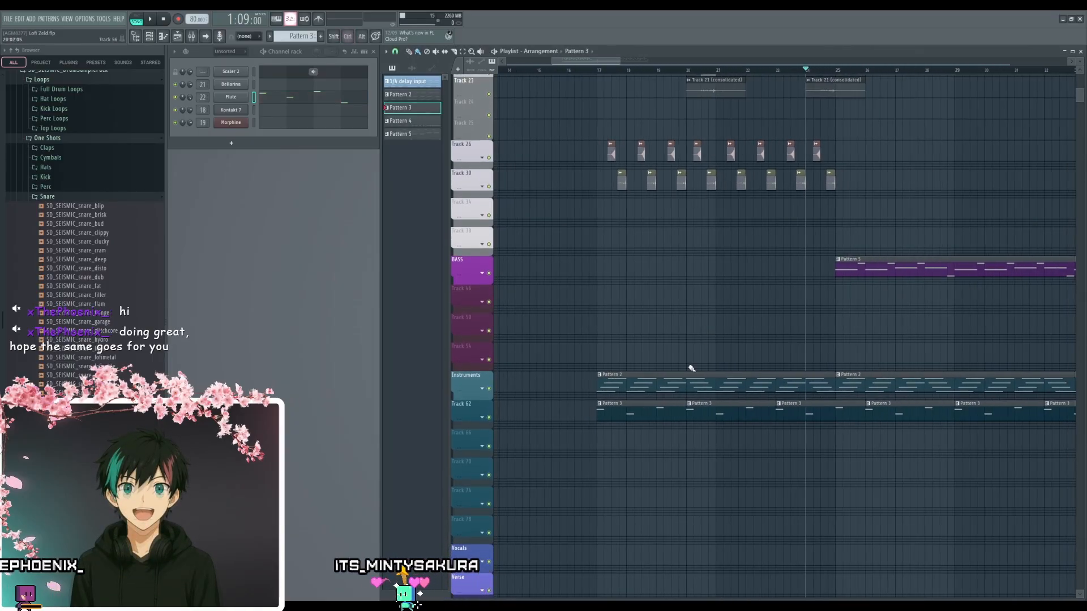
{"action": "left_click_drag", "start_coordinate": [825, 296], "coordinate": [731, 342]}
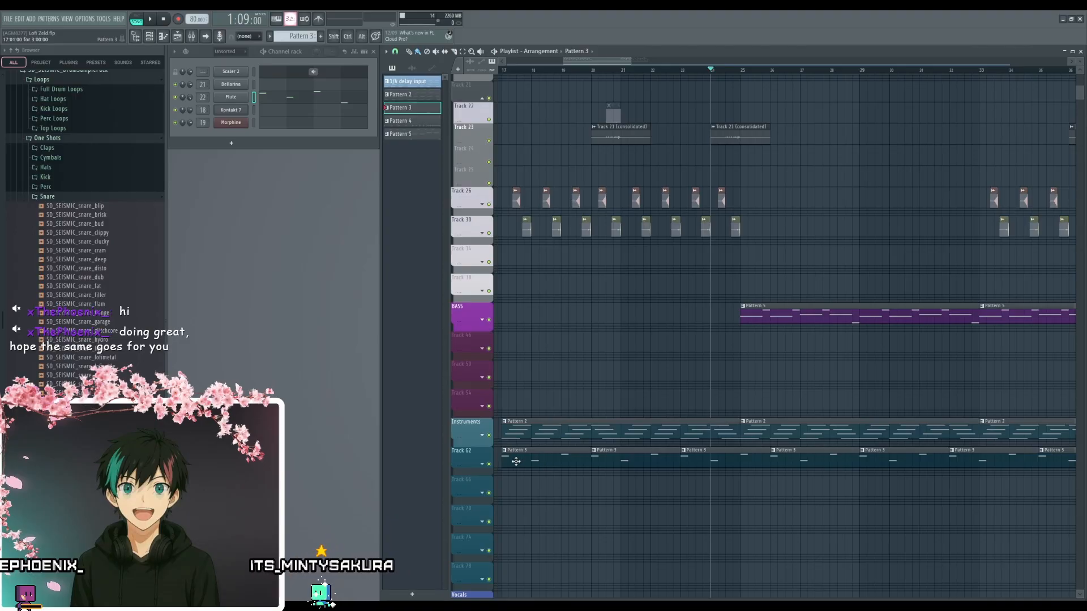
{"action": "scroll", "coordinate": [727, 366], "scroll_direction": "down", "scroll_amount": 5}
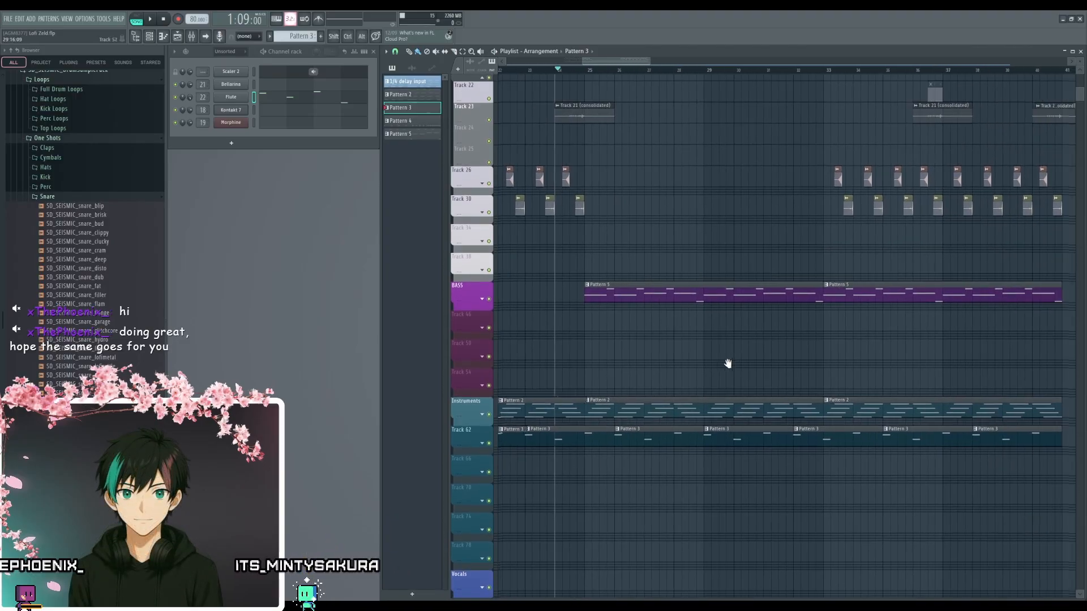
{"action": "left_click_drag", "start_coordinate": [706, 346], "coordinate": [796, 514]}
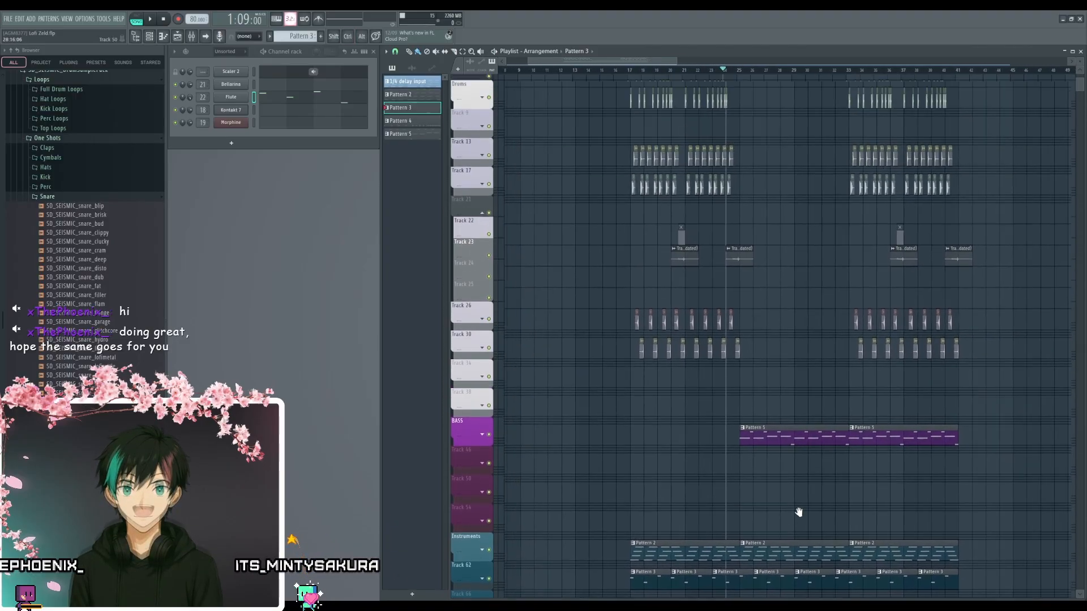
- Play the arrangement from around bar 25 with the BASS track muted, and unmute the track after listening
{"action": "scroll", "coordinate": [802, 384], "scroll_direction": "down", "scroll_amount": 1}
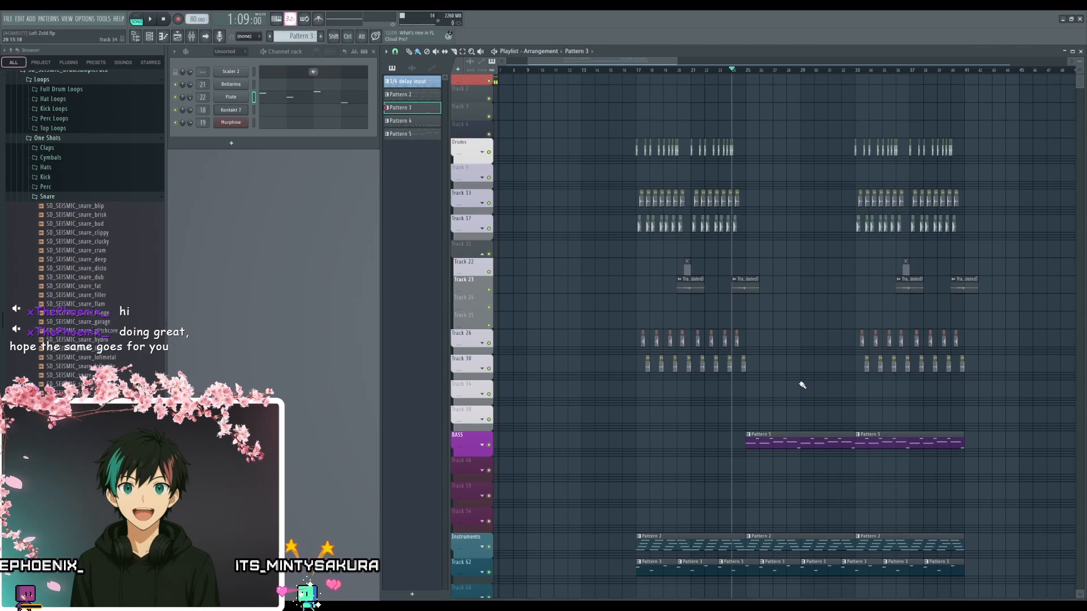
{"action": "scroll", "coordinate": [711, 170], "scroll_direction": "up", "scroll_amount": 4}
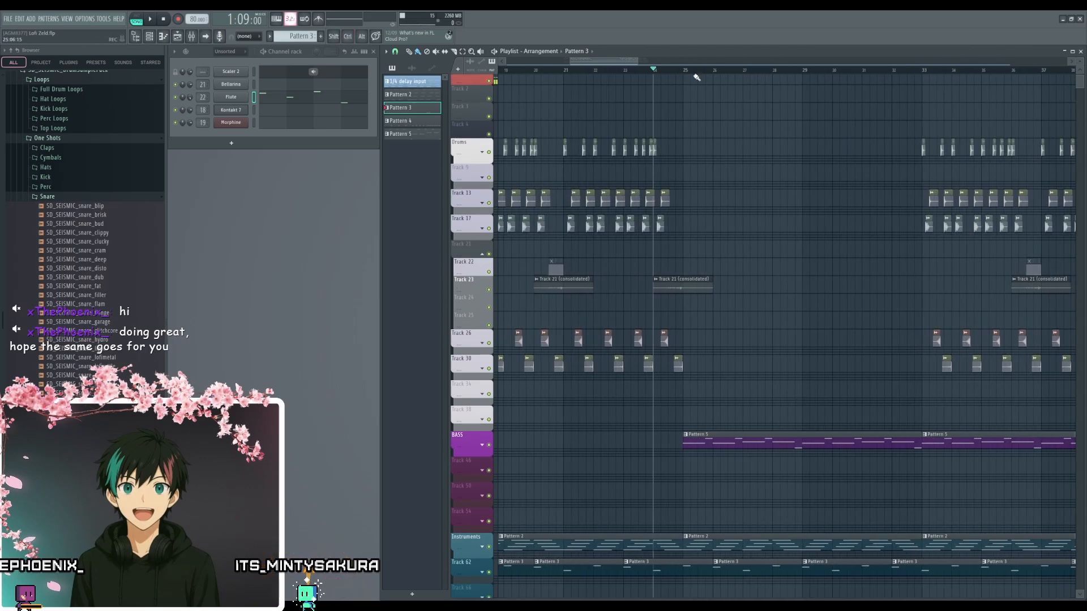
{"action": "left_click", "coordinate": [490, 445]}
{"action": "key", "text": "space"}
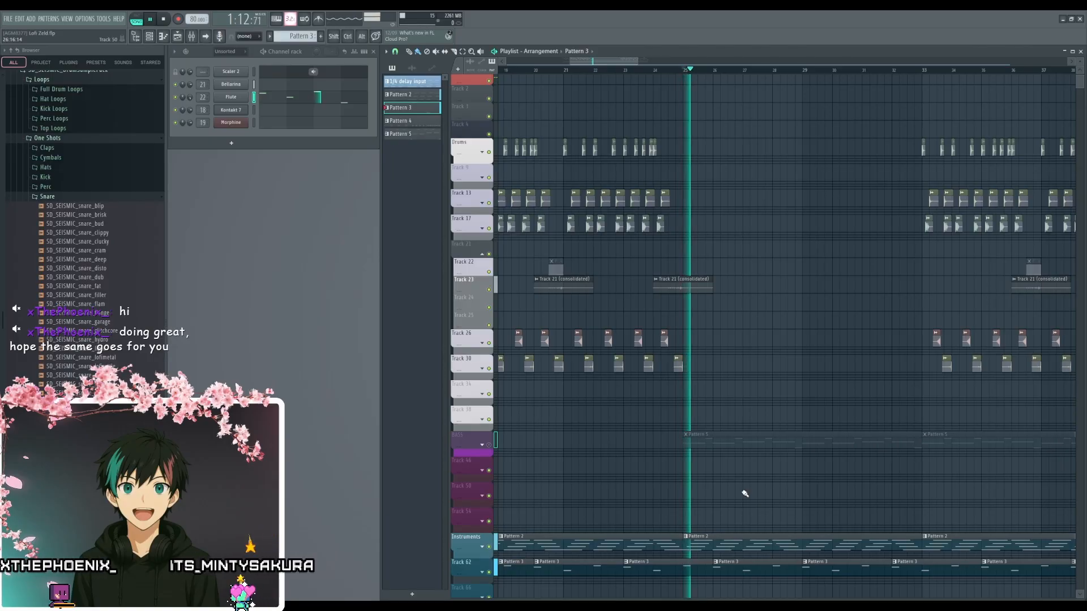
{"action": "scroll", "coordinate": [730, 470], "scroll_direction": "down", "scroll_amount": 2}
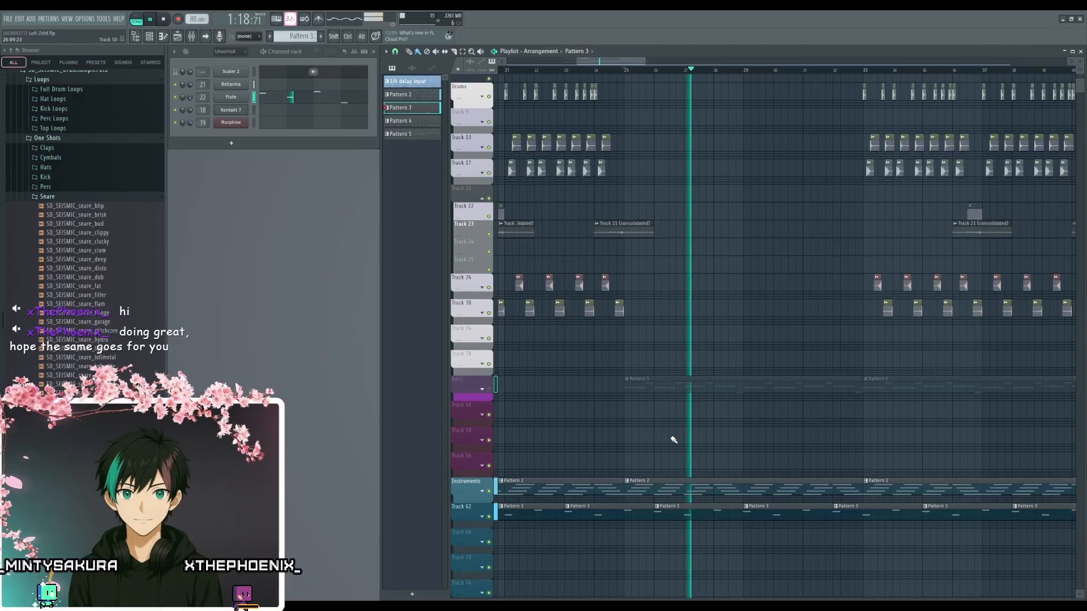
{"action": "scroll", "coordinate": [671, 440], "scroll_direction": "down", "scroll_amount": 4}
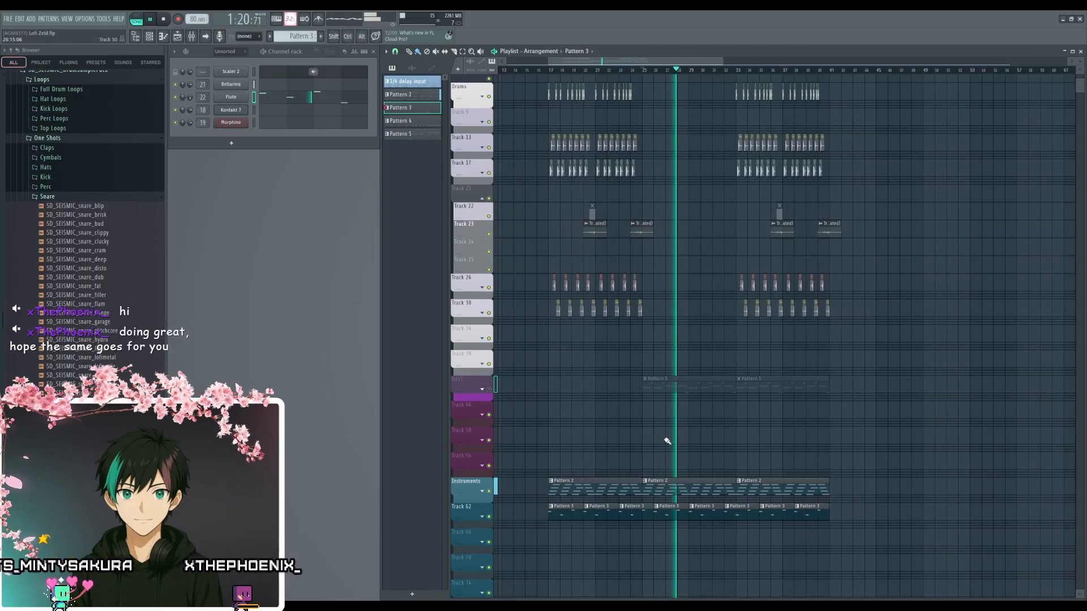
{"action": "scroll", "coordinate": [666, 440], "scroll_direction": "up", "scroll_amount": 4}
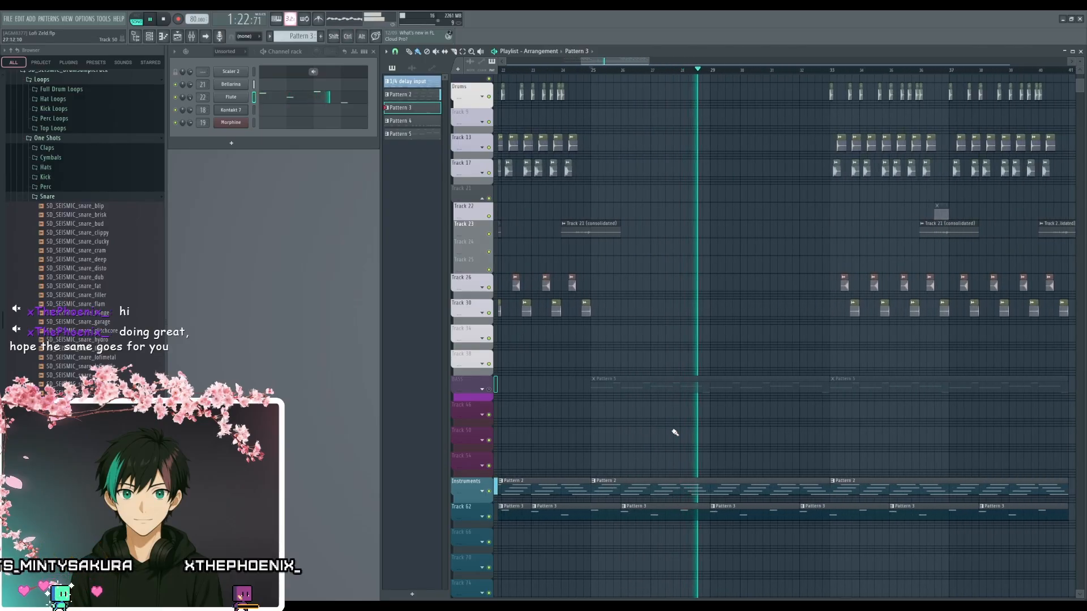
{"action": "key", "text": "space"}
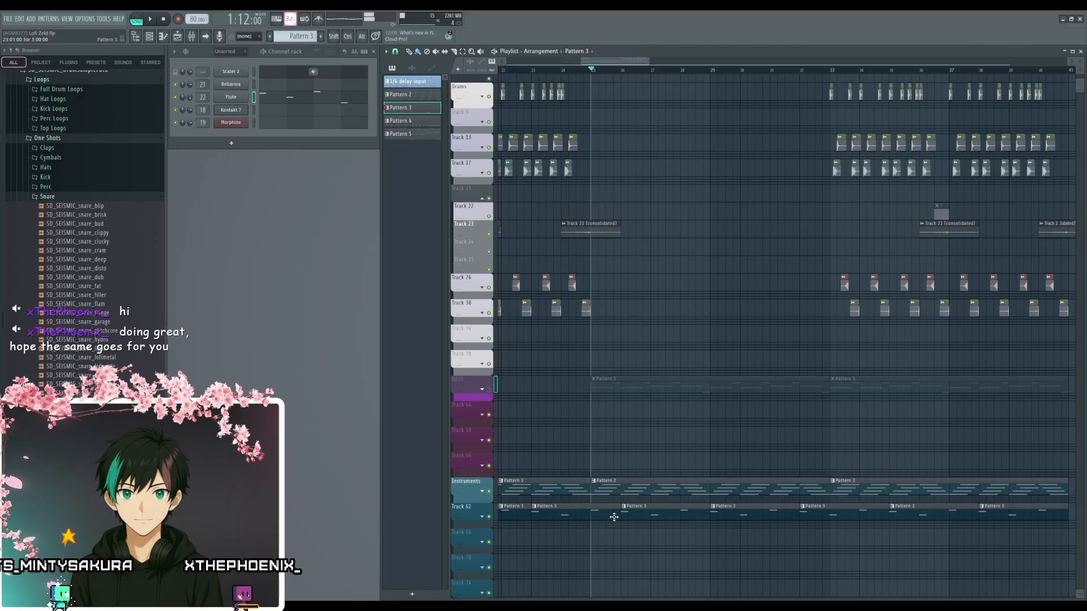
{"action": "left_click_drag", "start_coordinate": [651, 437], "coordinate": [896, 420]}
{"action": "left_click", "coordinate": [489, 375]}
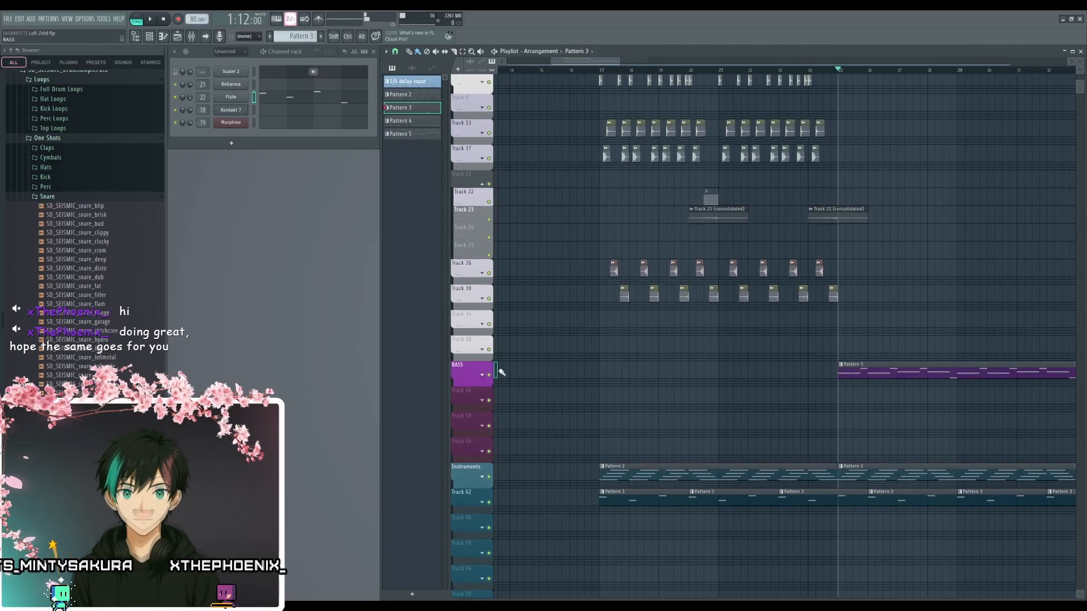
- Play the arrangement from bar 17 through the end of the last clips with playlist auto-scrolling turned on
{"action": "left_click_drag", "start_coordinate": [604, 398], "coordinate": [661, 475]}
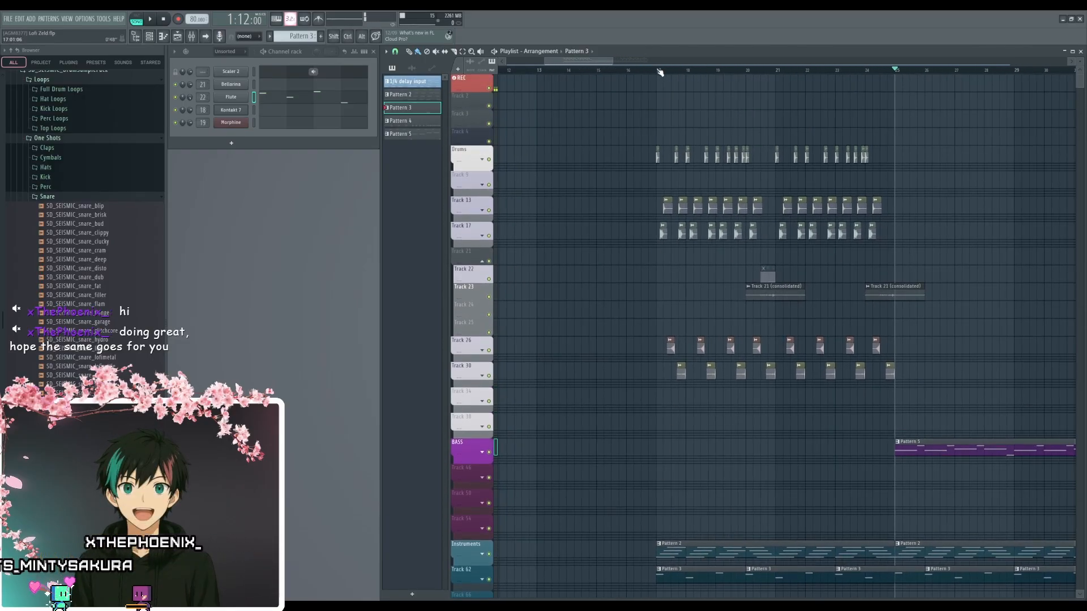
{"action": "scroll", "coordinate": [650, 151], "scroll_direction": "up", "scroll_amount": 3}
{"action": "scroll", "coordinate": [650, 151], "scroll_direction": "down", "scroll_amount": 1}
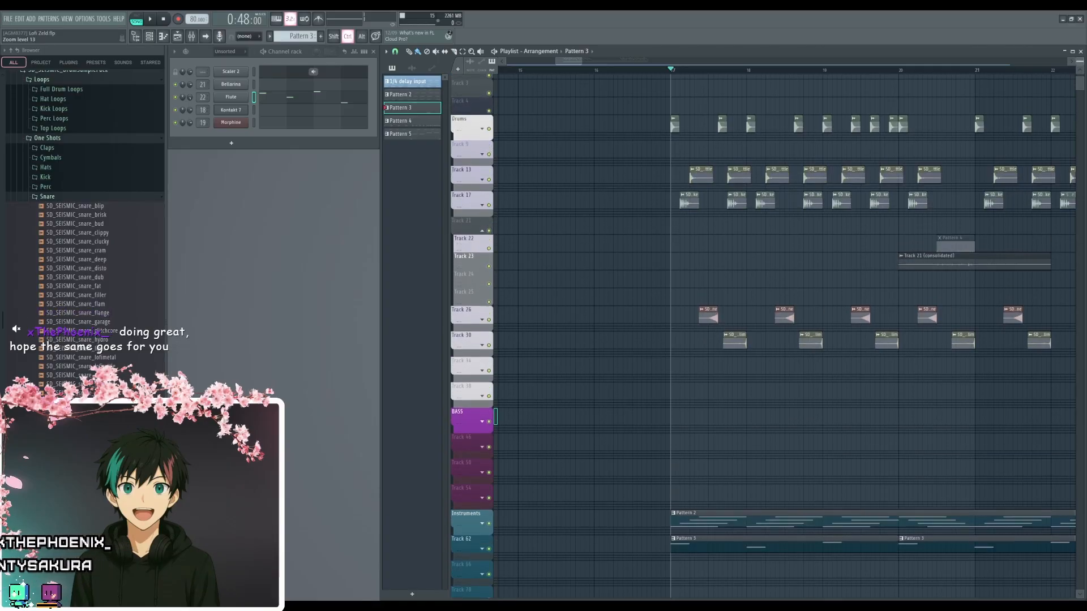
{"action": "scroll", "coordinate": [611, 384], "scroll_direction": "down", "scroll_amount": 5}
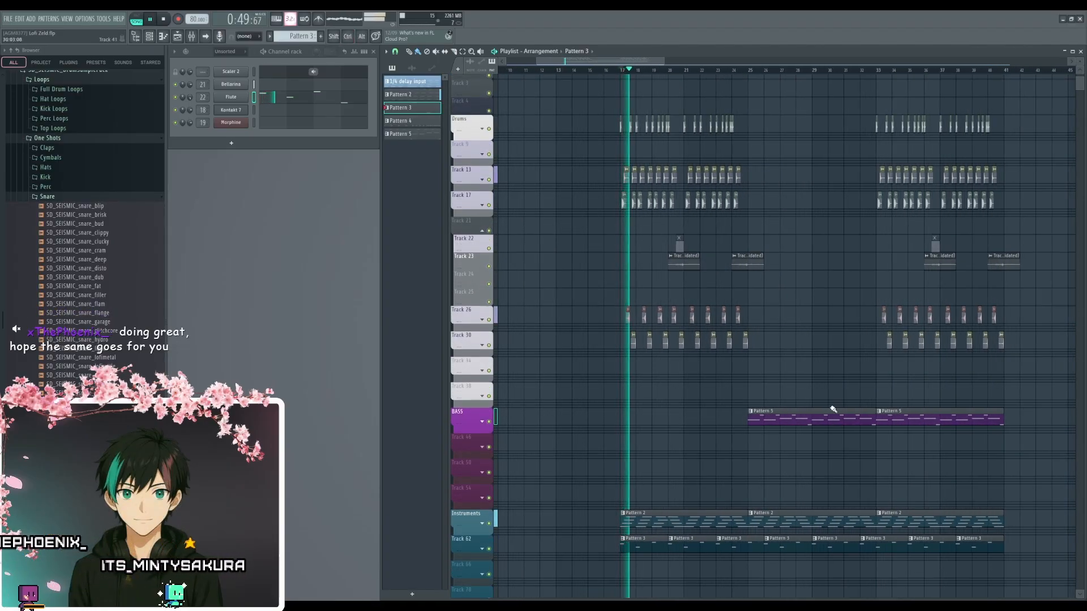
{"action": "left_click", "coordinate": [206, 36]}
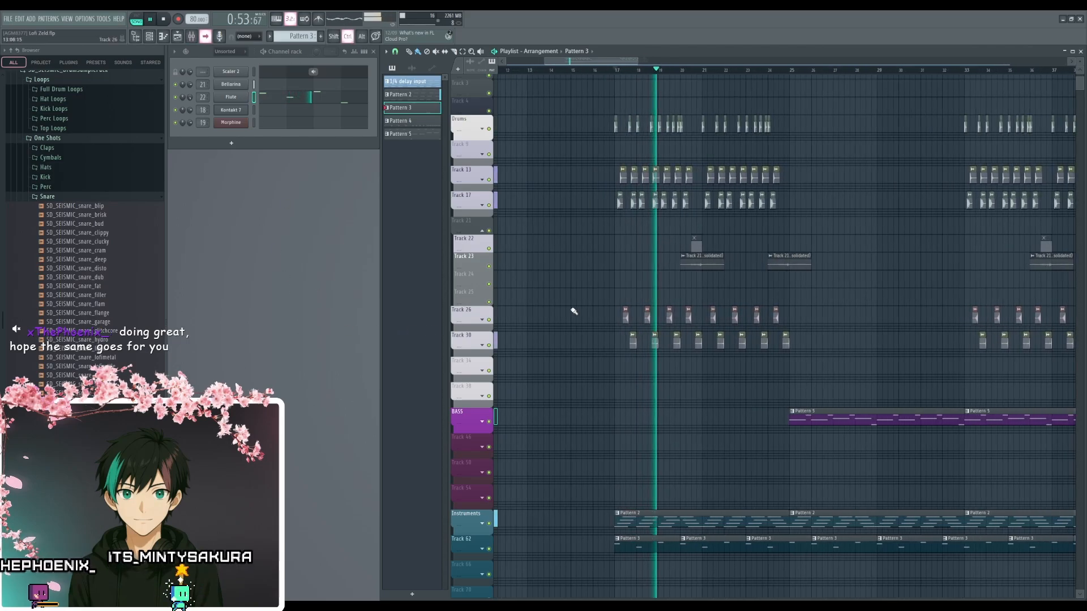
{"action": "scroll", "coordinate": [574, 313], "scroll_direction": "up", "scroll_amount": 4}
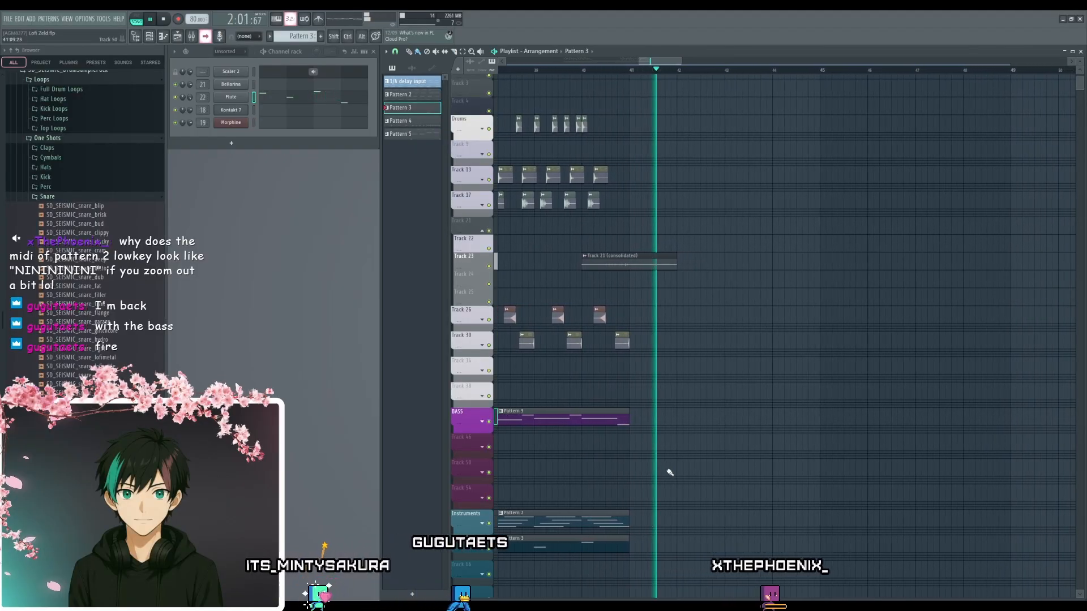
{"action": "key", "text": "space"}
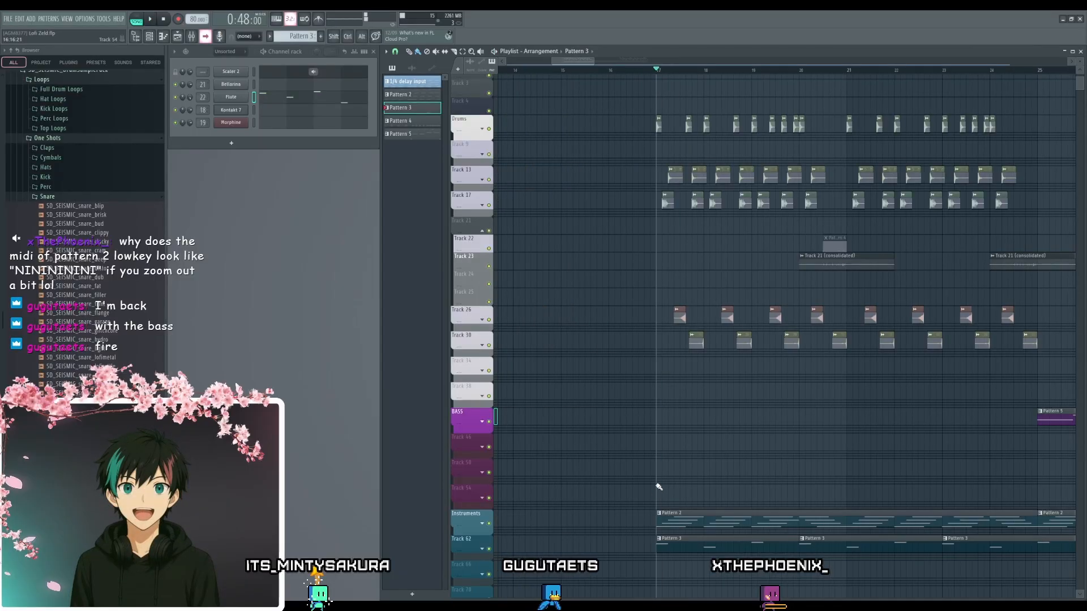
- Open Pattern 5's Morphine bassline in the piano roll, review its notes and close the editor
{"action": "scroll", "coordinate": [730, 454], "scroll_direction": "down", "scroll_amount": 5}
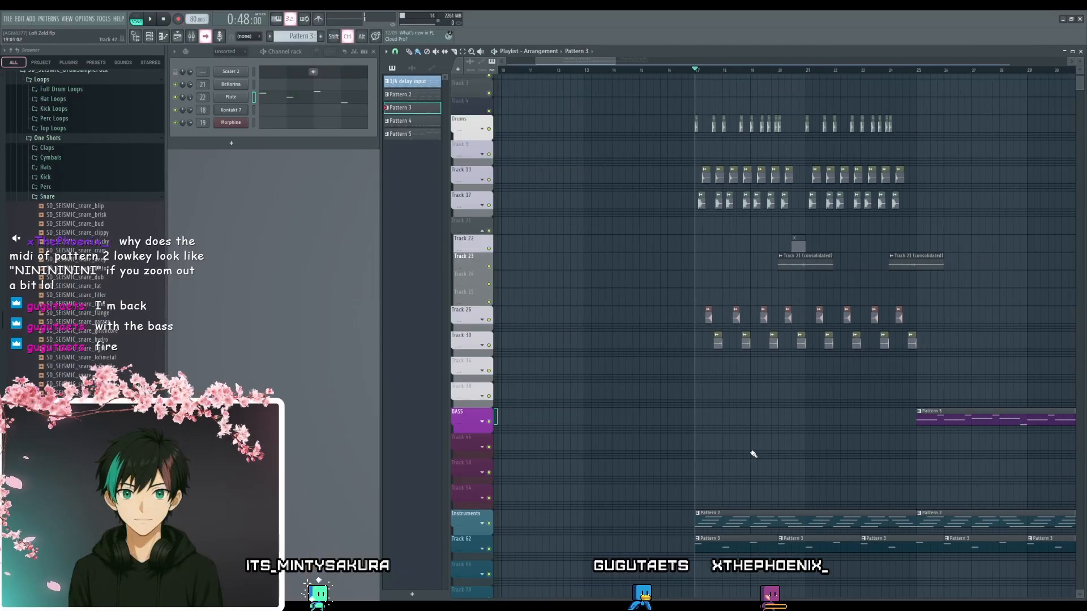
{"action": "scroll", "coordinate": [742, 452], "scroll_direction": "up", "scroll_amount": 6}
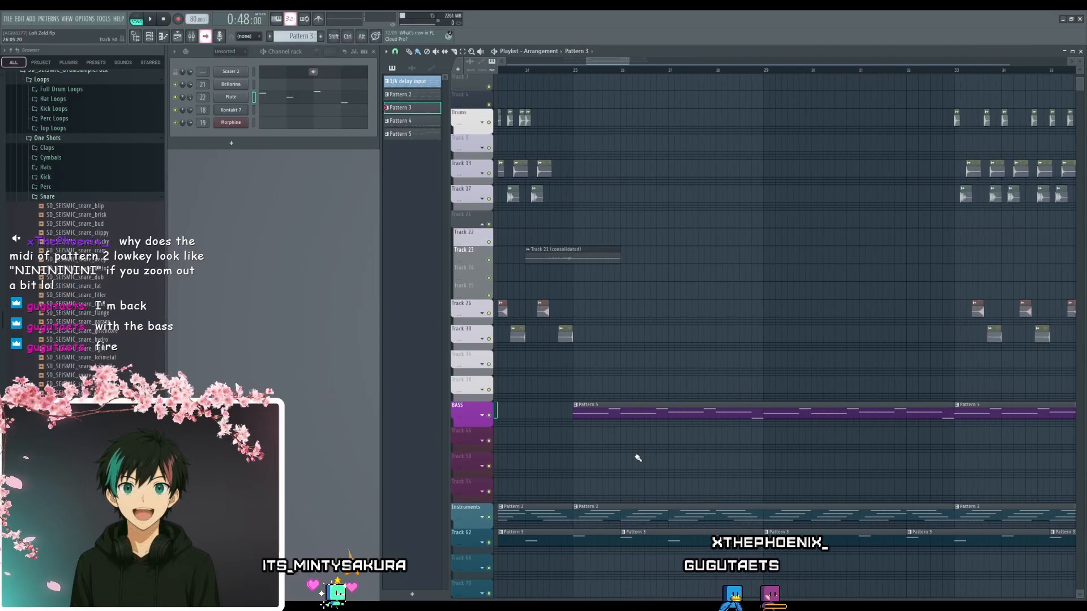
{"action": "double_click", "coordinate": [668, 378]}
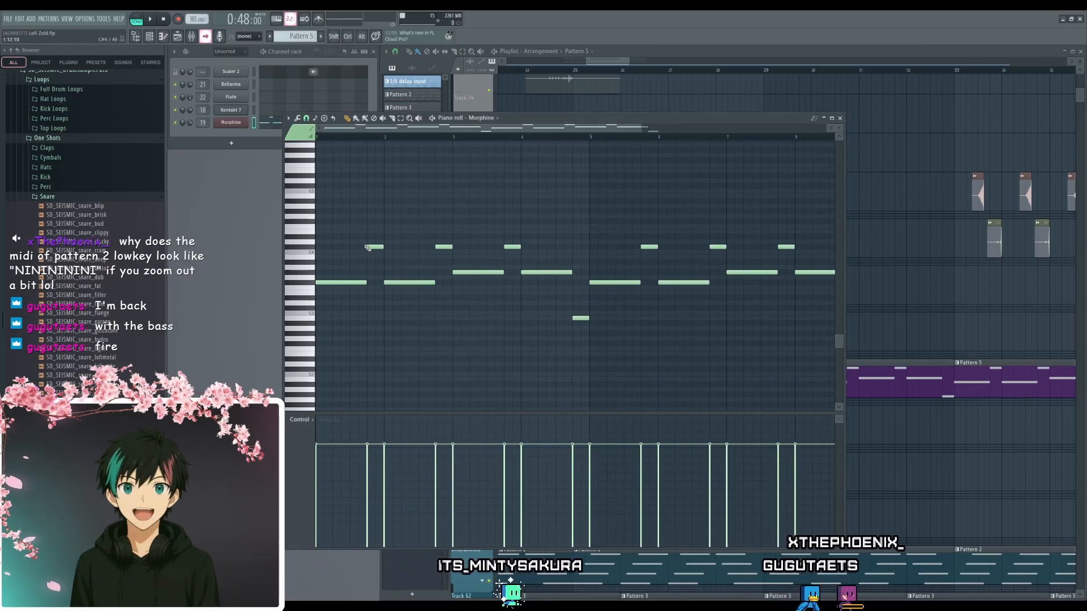
{"action": "left_click", "coordinate": [337, 282]}
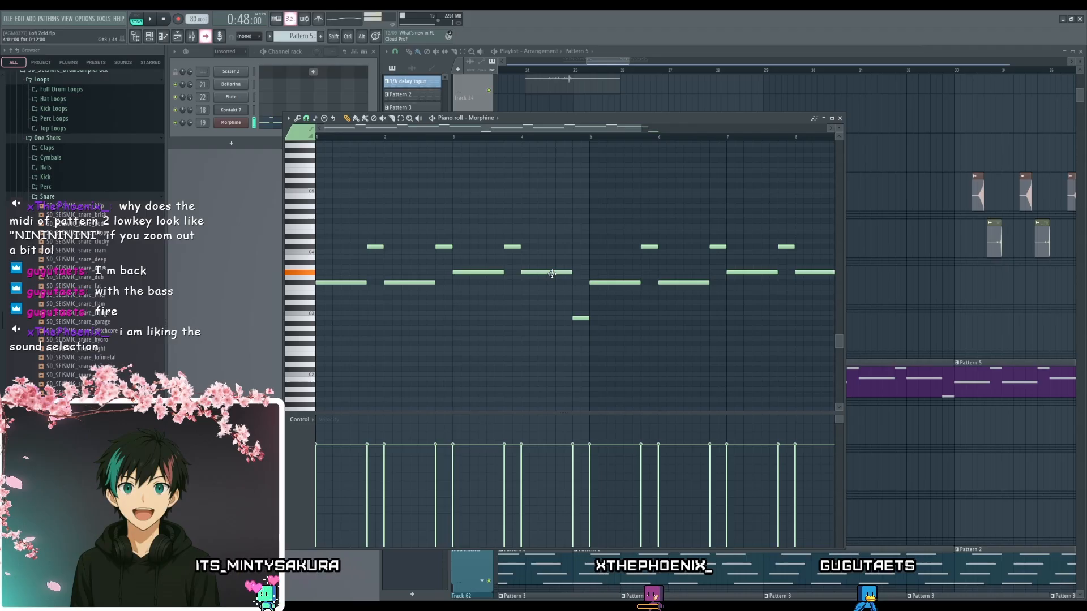
{"action": "left_click", "coordinate": [840, 117]}
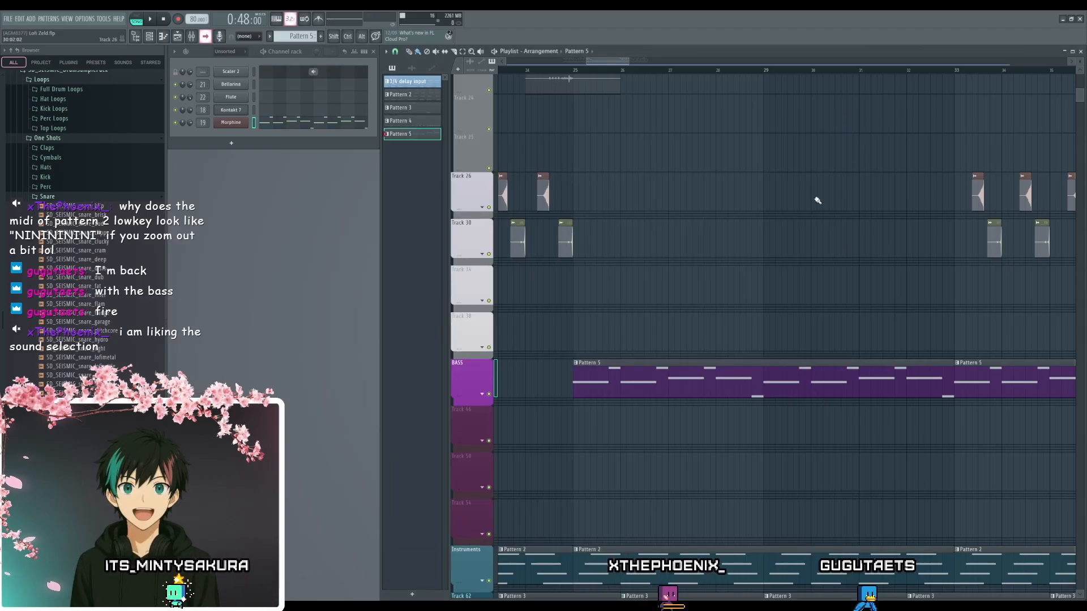
- Examine the layout of the drum, bass and instrument clips across the playlist between bars 25 and 41
{"action": "scroll", "coordinate": [711, 278], "scroll_direction": "down", "scroll_amount": 5, "text": "ctrl"}
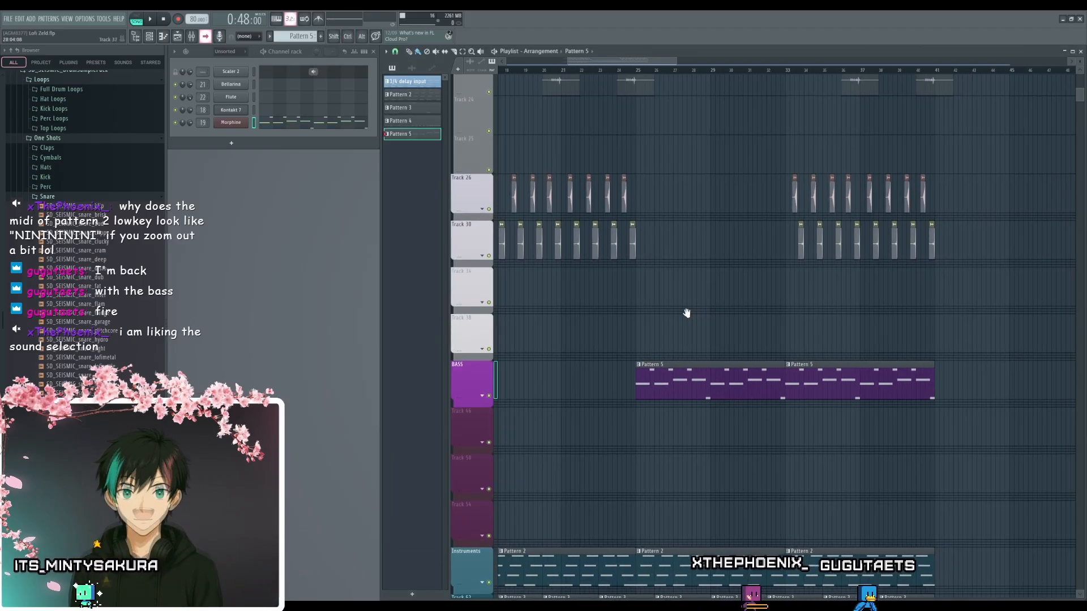
{"action": "scroll", "coordinate": [674, 307], "scroll_direction": "down", "scroll_amount": 4, "text": "alt"}
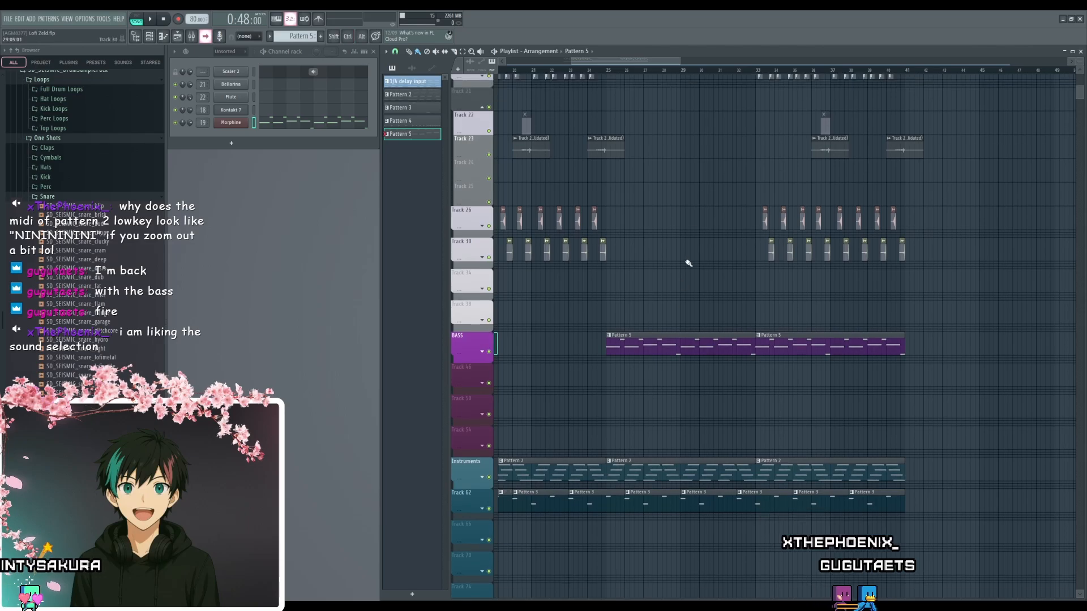
{"action": "left_click_drag", "start_coordinate": [697, 306], "coordinate": [706, 320]}
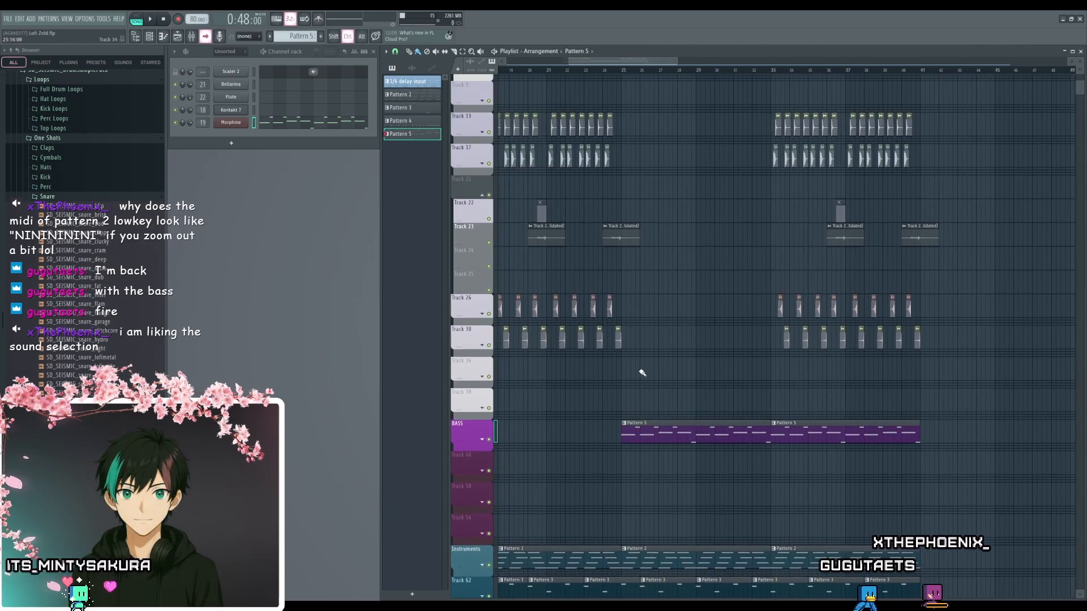
{"action": "scroll", "coordinate": [672, 354], "scroll_direction": "up", "scroll_amount": 2, "text": "ctrl"}
{"action": "mouse_move", "coordinate": [671, 355]}
{"action": "left_mouse_down"}
{"action": "mouse_move", "coordinate": [663, 306]}
{"action": "mouse_move", "coordinate": [647, 313]}
{"action": "mouse_move", "coordinate": [645, 335]}
{"action": "left_mouse_up"}
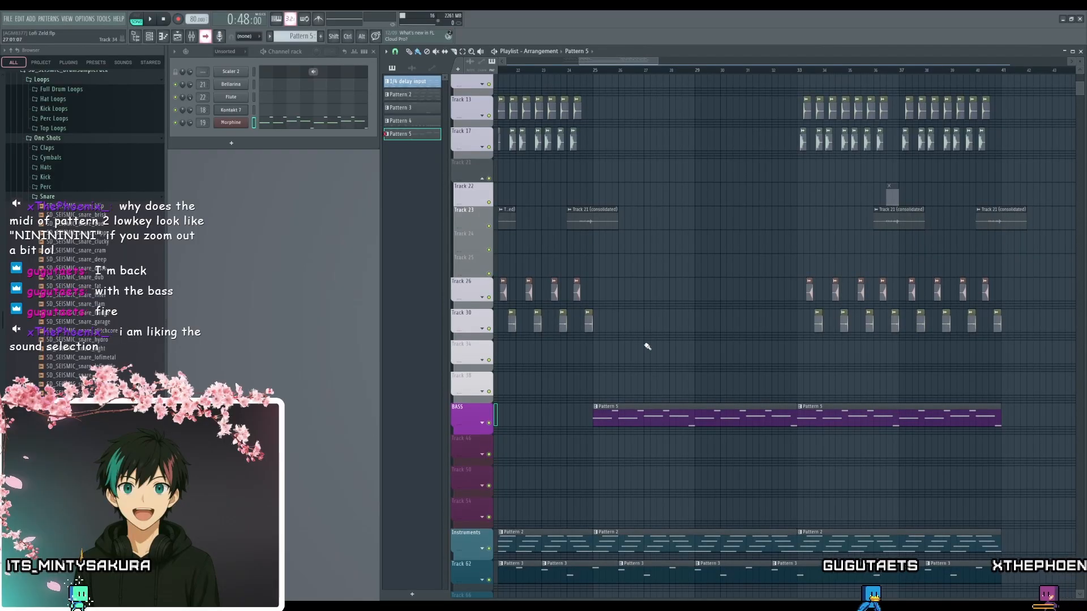
{"action": "scroll", "coordinate": [652, 341], "scroll_direction": "down", "scroll_amount": 5, "text": "ctrl"}
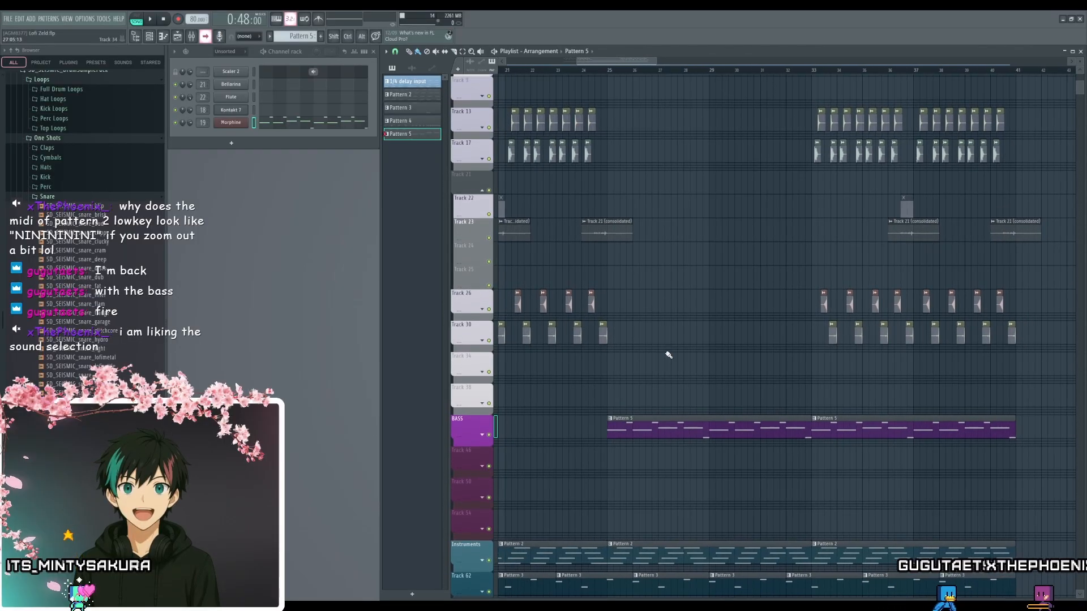
{"action": "left_click_drag", "start_coordinate": [648, 389], "coordinate": [750, 354]}
{"action": "scroll", "coordinate": [760, 332], "scroll_direction": "up", "scroll_amount": 3, "text": "ctrl"}
{"action": "scroll", "coordinate": [754, 357], "scroll_direction": "up", "scroll_amount": 4, "text": "ctrl"}
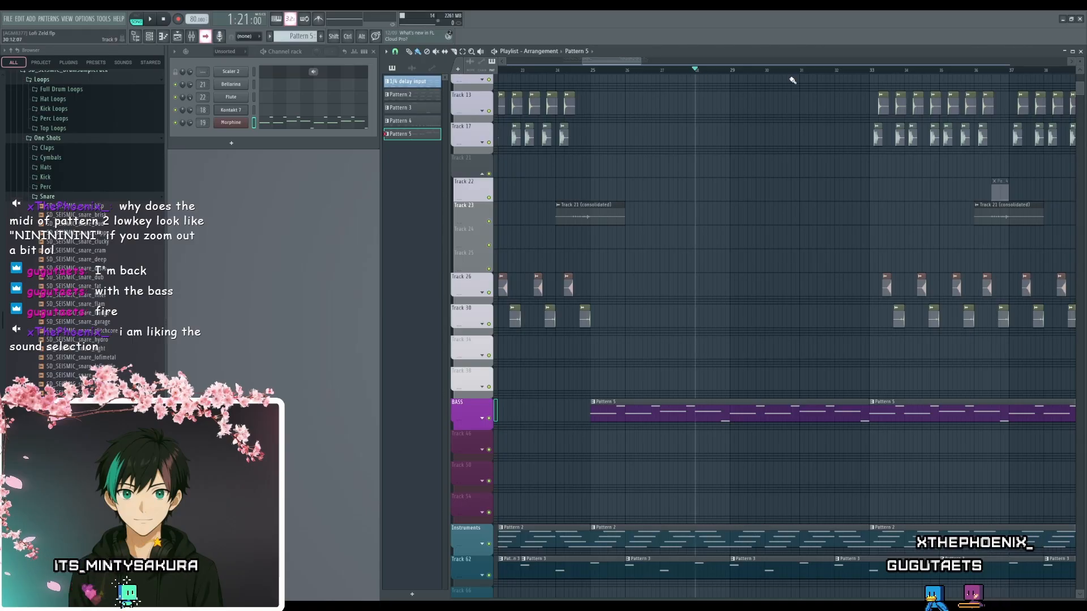
- Play the section with drums and bass together from bar 33 to the end of its clips at bar 41
{"action": "left_click_drag", "start_coordinate": [885, 167], "coordinate": [643, 208]}
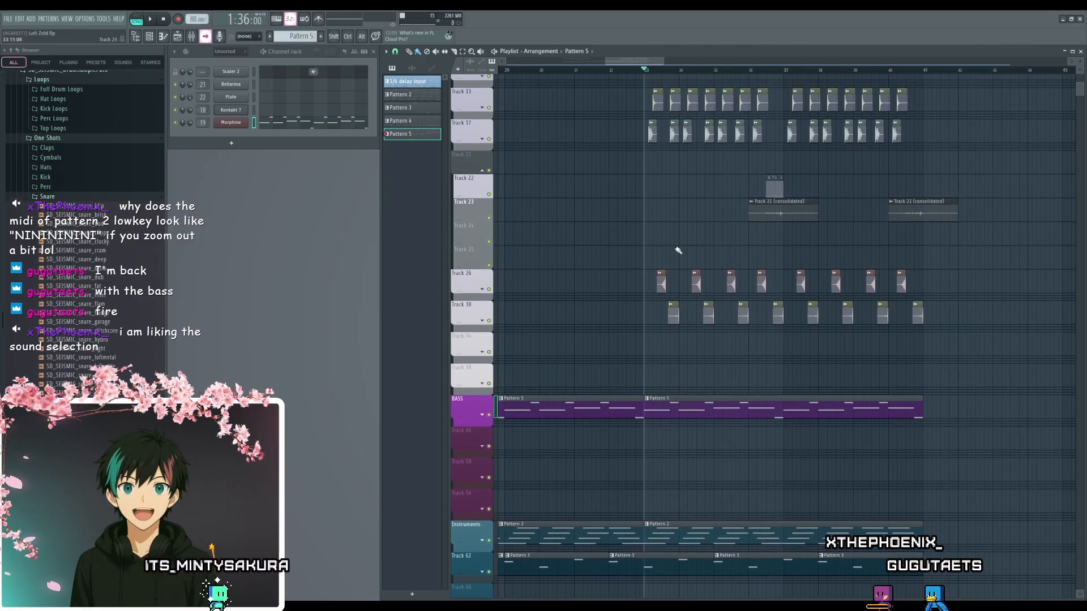
{"action": "scroll", "coordinate": [654, 413], "scroll_direction": "up", "scroll_amount": 4, "text": "ctrl"}
{"action": "scroll", "coordinate": [782, 367], "scroll_direction": "down", "scroll_amount": 3, "text": "ctrl"}
{"action": "scroll", "coordinate": [782, 367], "scroll_direction": "down", "scroll_amount": 3, "text": "ctrl"}
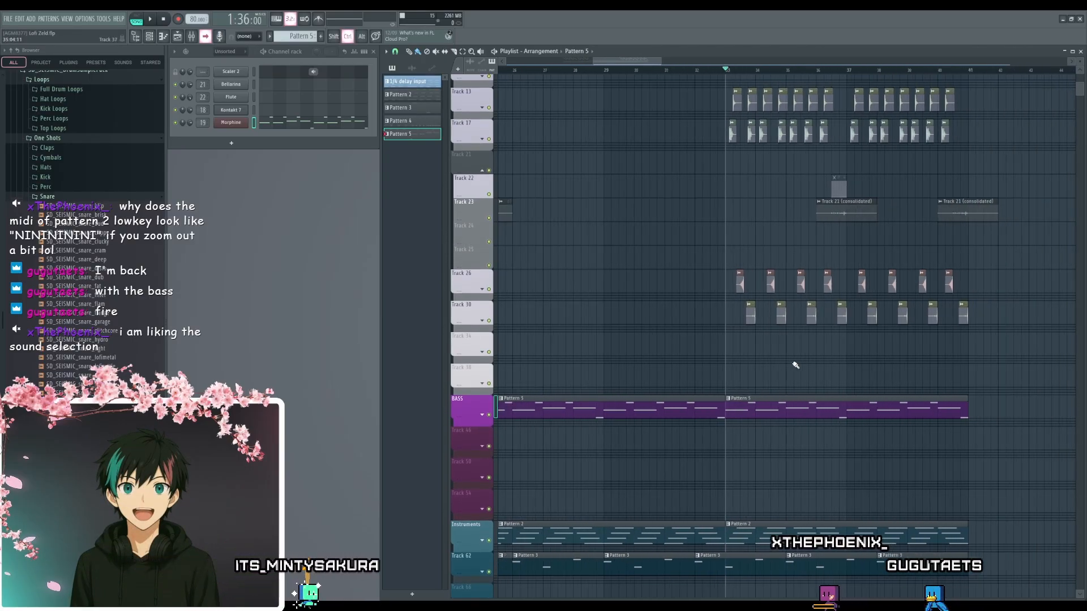
{"action": "scroll", "coordinate": [736, 375], "scroll_direction": "up", "scroll_amount": 1}
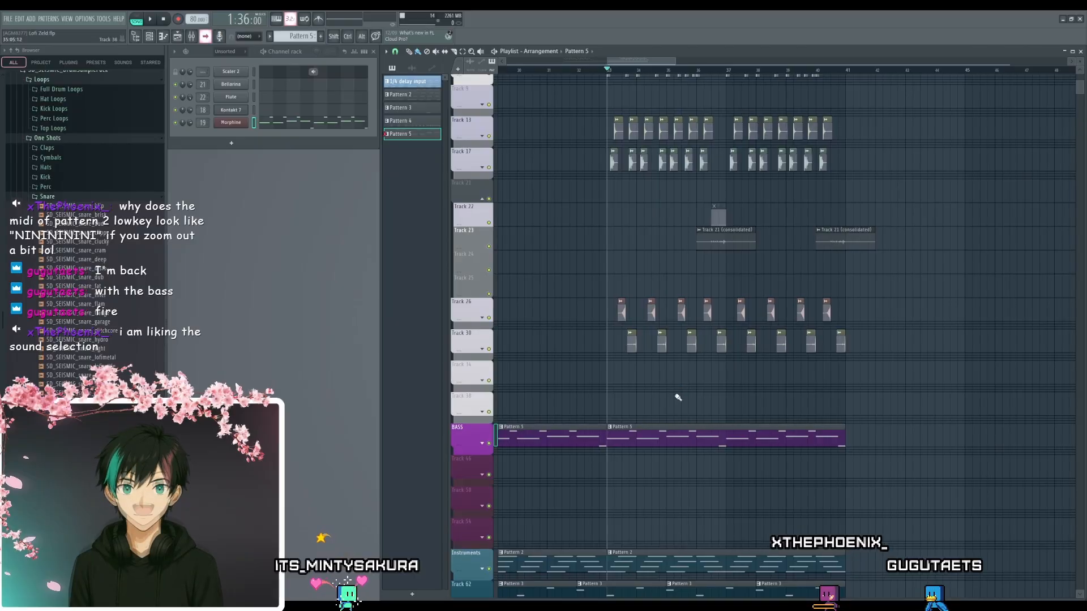
{"action": "scroll", "coordinate": [679, 385], "scroll_direction": "down", "scroll_amount": 1}
{"action": "key", "text": "space"}
{"action": "scroll", "coordinate": [671, 381], "scroll_direction": "up", "scroll_amount": 3, "text": "ctrl"}
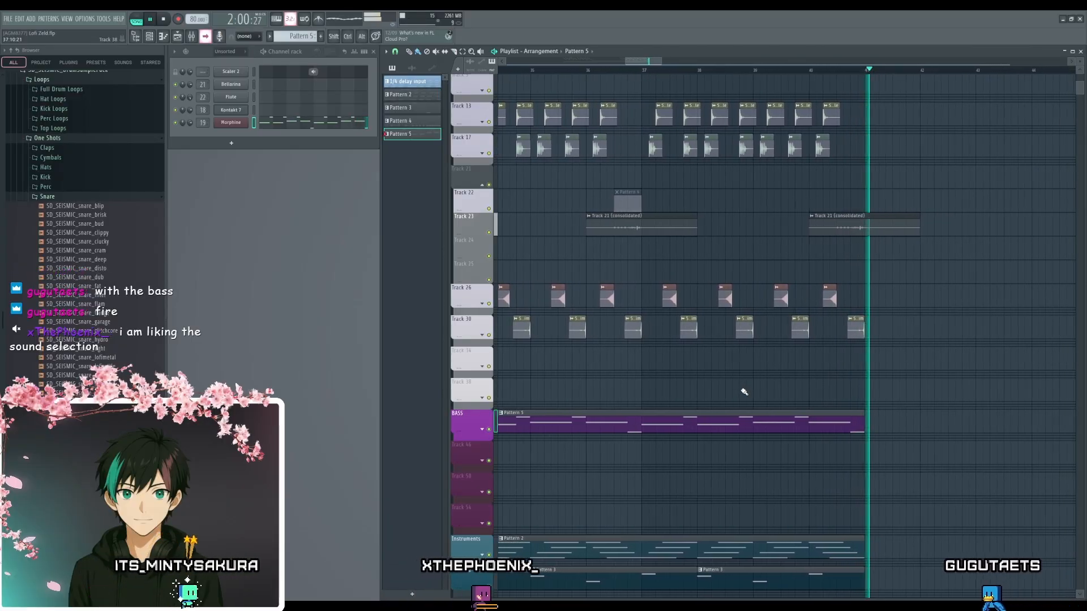
{"action": "key", "text": "space"}
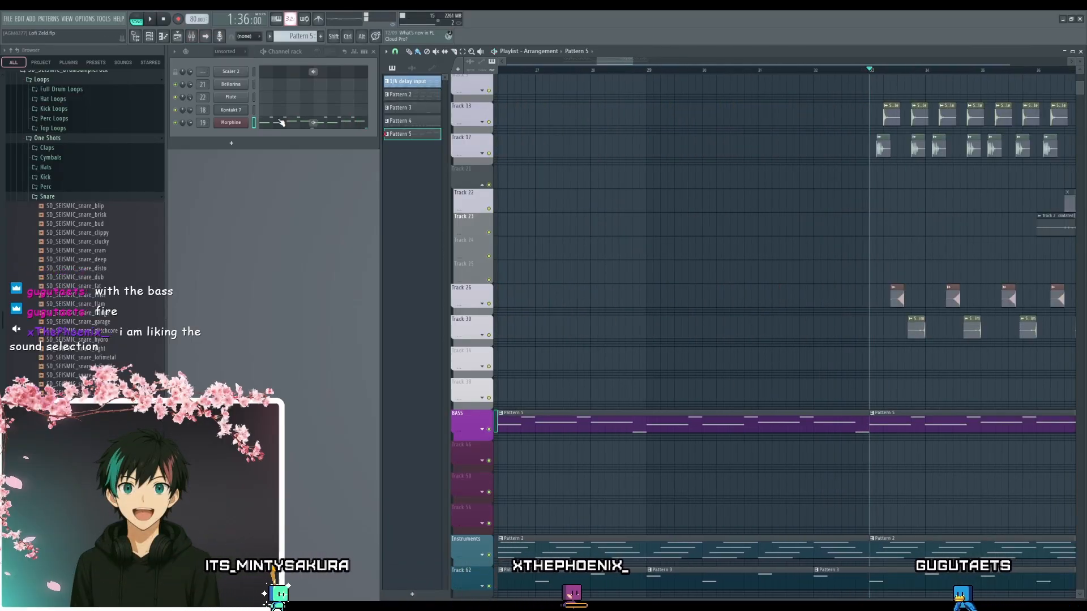
- Play the arrangement from bar 29 to check the transition into the drum section at bar 33
{"action": "scroll", "coordinate": [798, 376], "scroll_direction": "down", "scroll_amount": 4}
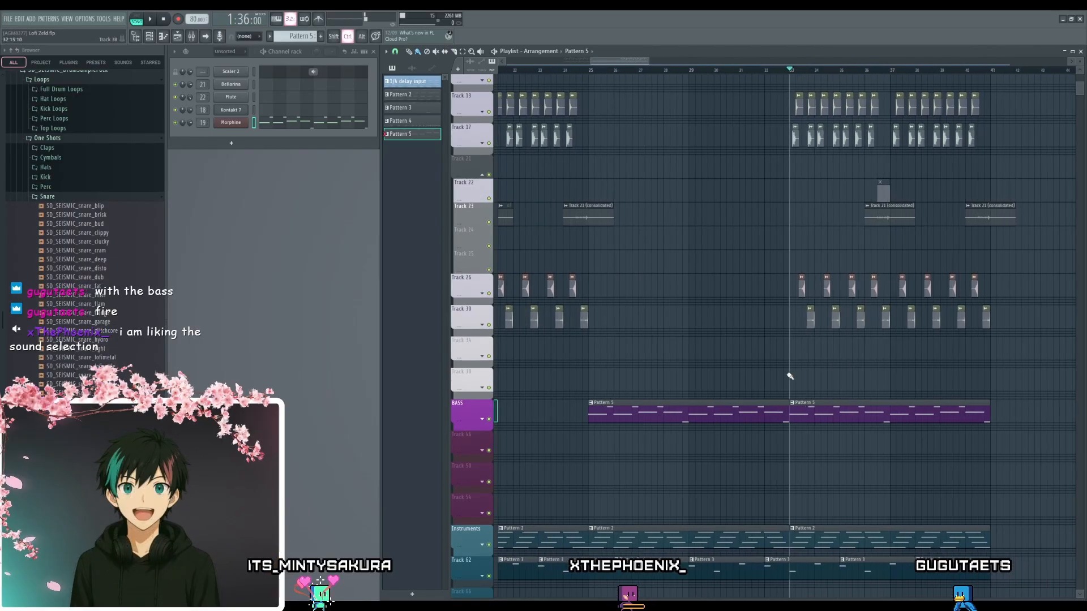
{"action": "scroll", "coordinate": [790, 376], "scroll_direction": "up", "scroll_amount": 4}
{"action": "left_click_drag", "start_coordinate": [626, 296], "coordinate": [650, 300]}
{"action": "key", "text": "space"}
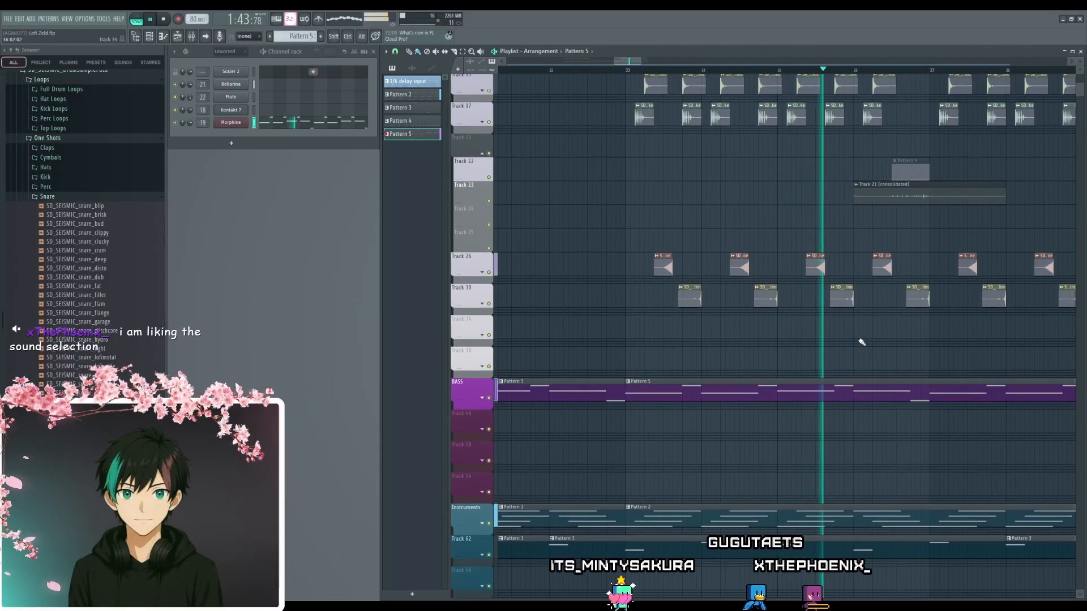
{"action": "scroll", "coordinate": [804, 348], "scroll_direction": "up", "scroll_amount": 1}
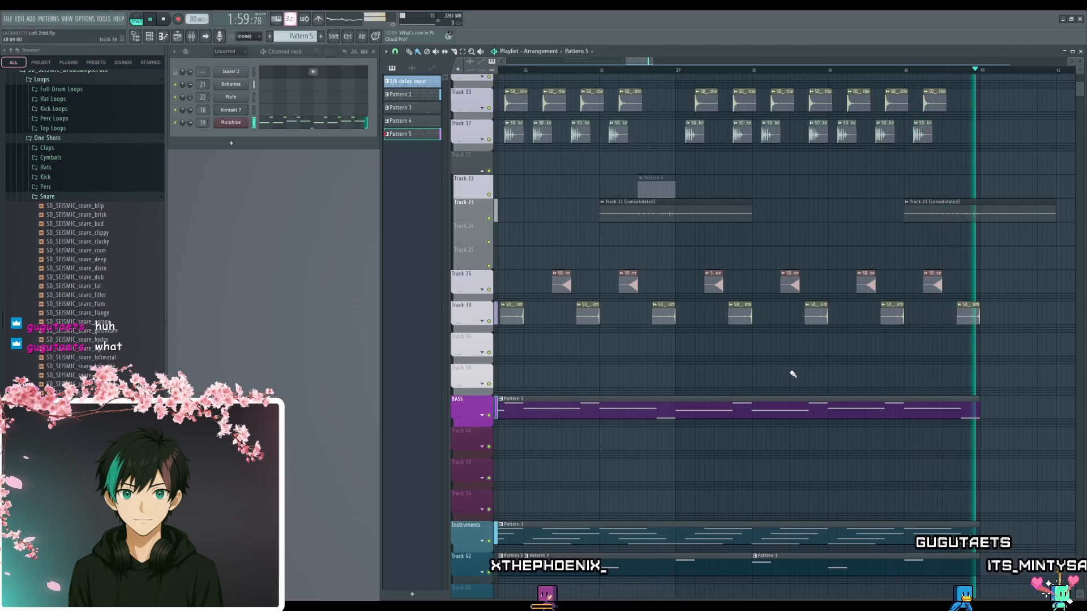
{"action": "key", "text": "space"}
{"action": "scroll", "coordinate": [781, 382], "scroll_direction": "down", "scroll_amount": 2}
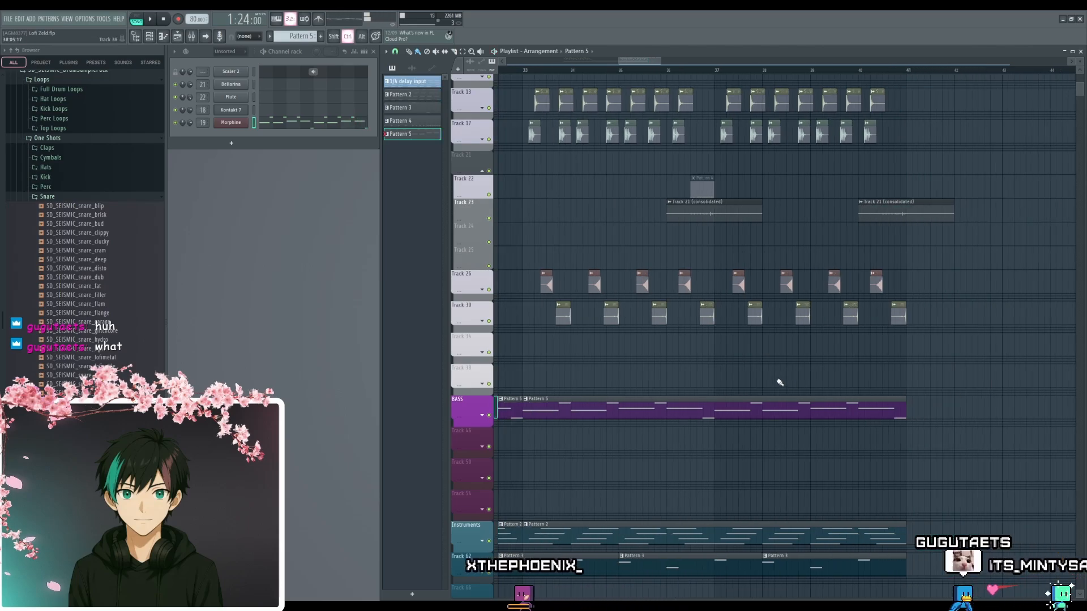
{"action": "left_click_drag", "start_coordinate": [703, 381], "coordinate": [914, 363]}
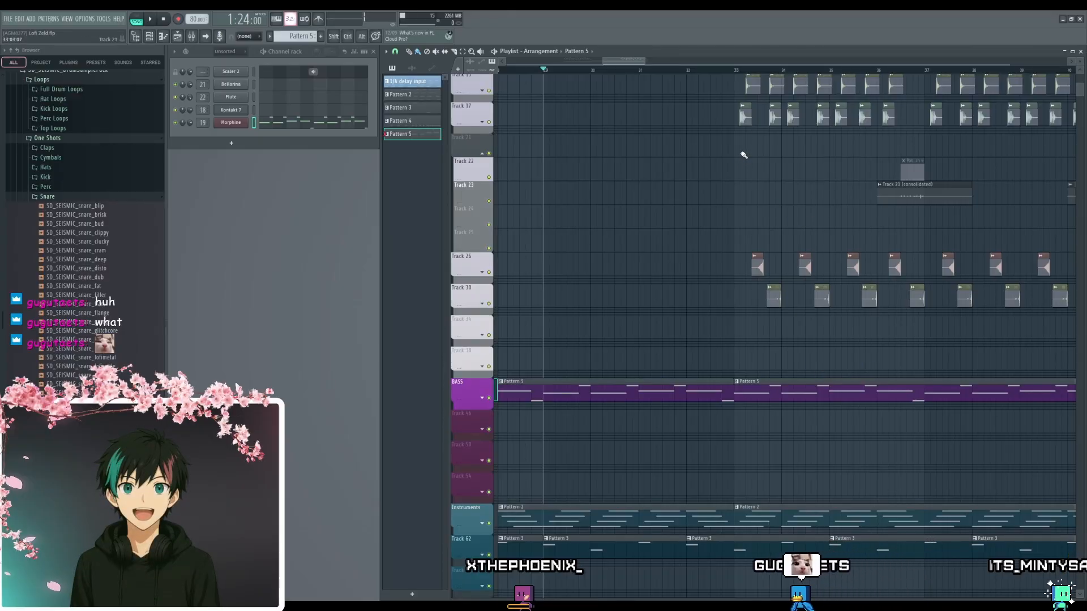
- Examine the clip layout of the drums, bass and instruments across the playlist from bar 9 to bar 40
{"action": "left_click_drag", "start_coordinate": [667, 300], "coordinate": [817, 243]}
{"action": "left_click_drag", "start_coordinate": [733, 261], "coordinate": [917, 297]}
{"action": "scroll", "coordinate": [784, 306], "scroll_direction": "down", "scroll_amount": 3}
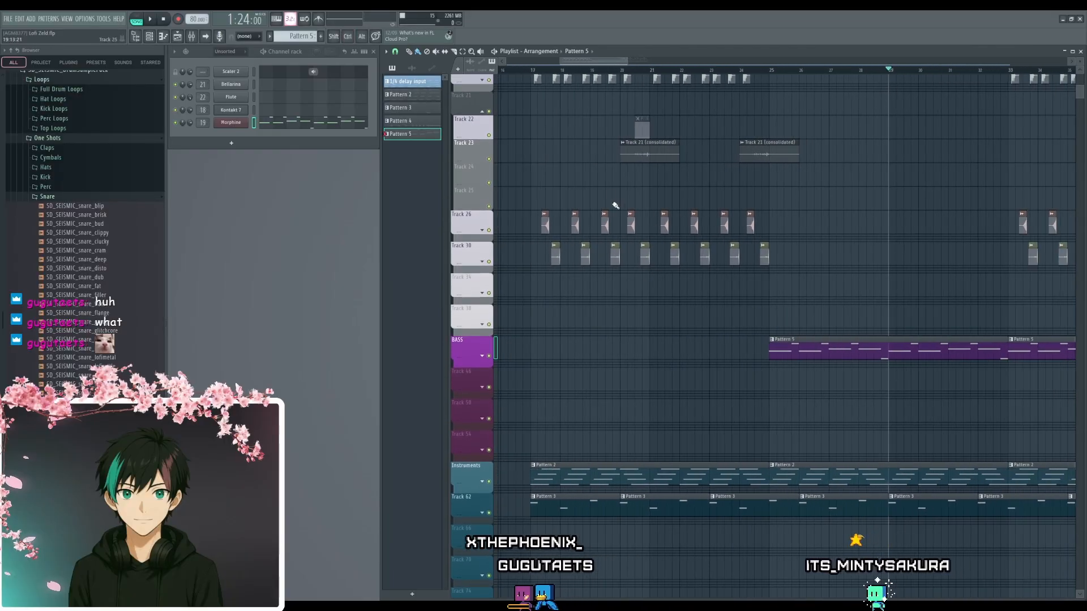
{"action": "scroll", "coordinate": [881, 271], "scroll_direction": "up", "scroll_amount": 5}
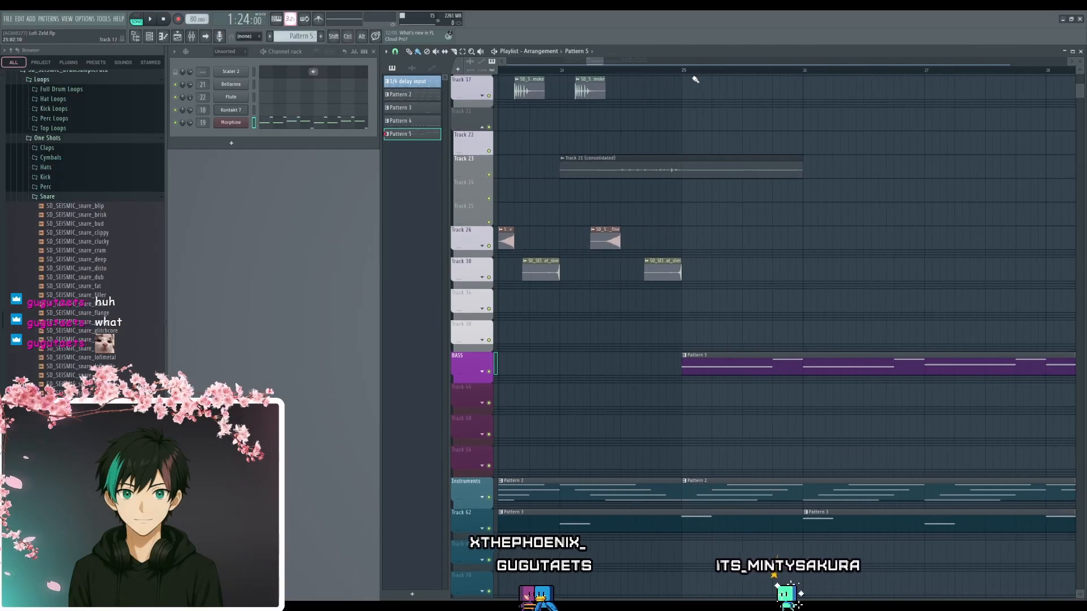
{"action": "scroll", "coordinate": [733, 286], "scroll_direction": "down", "scroll_amount": 5}
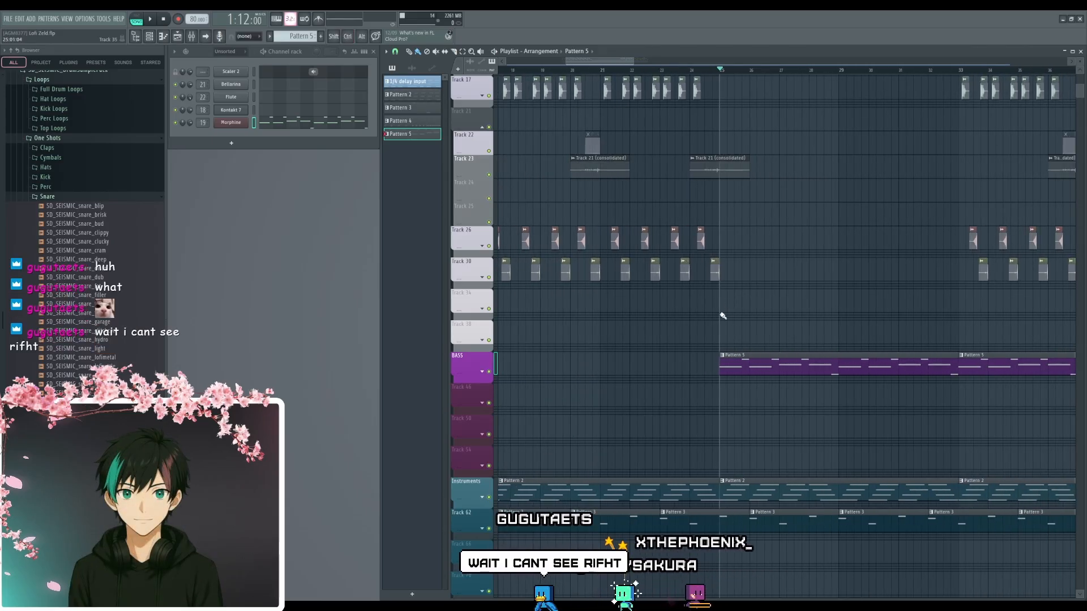
{"action": "left_click_drag", "start_coordinate": [858, 321], "coordinate": [732, 381]}
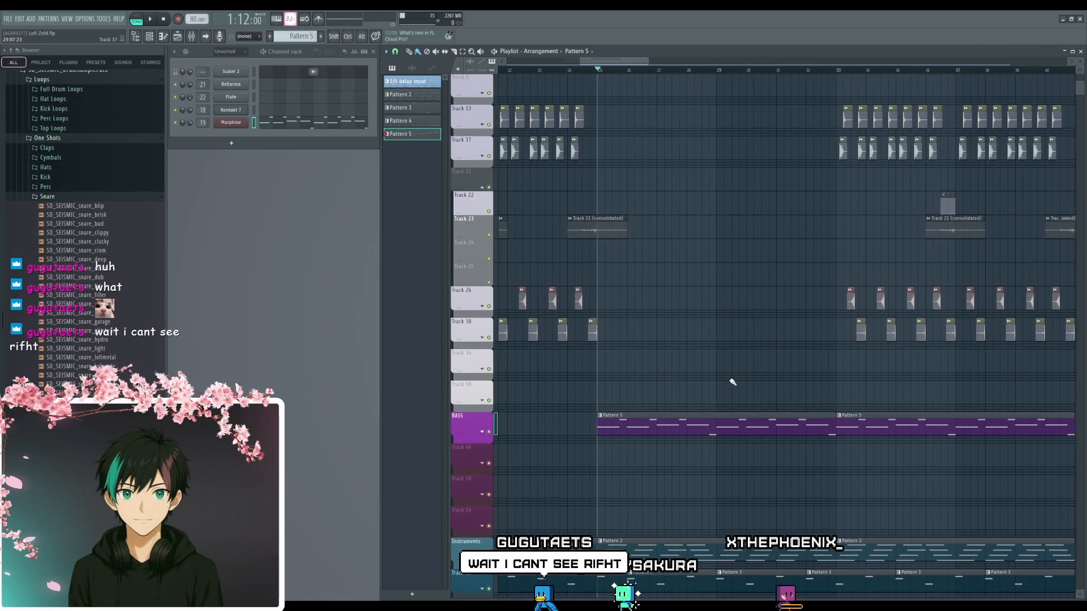
{"action": "scroll", "coordinate": [842, 382], "scroll_direction": "down", "scroll_amount": 4}
{"action": "left_click_drag", "start_coordinate": [840, 376], "coordinate": [913, 268]}
{"action": "scroll", "coordinate": [705, 408], "scroll_direction": "up", "scroll_amount": 2}
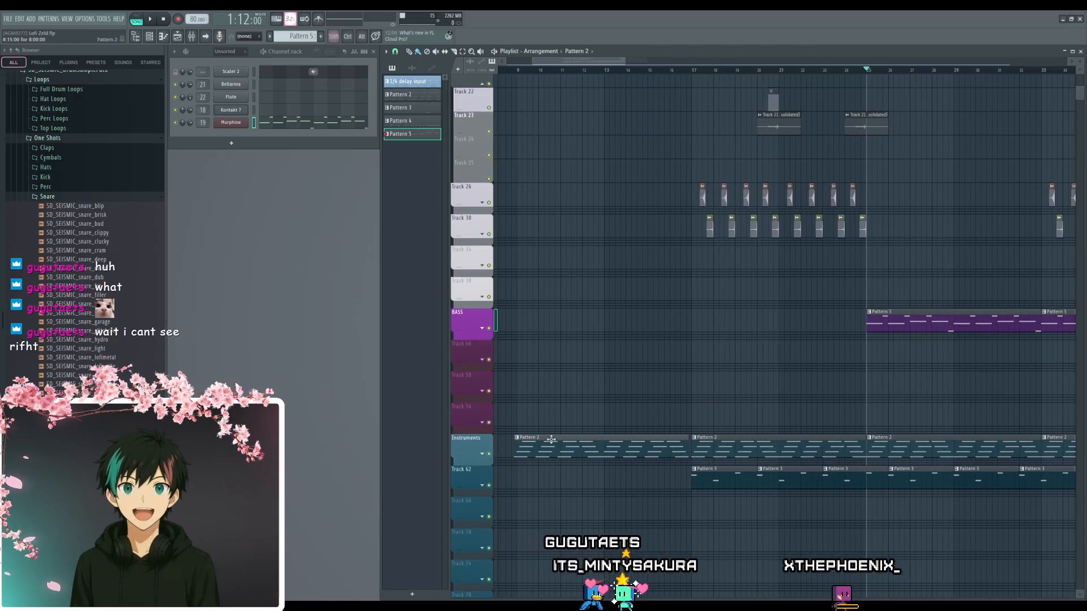
{"action": "left_click_drag", "start_coordinate": [566, 396], "coordinate": [696, 394]}
{"action": "scroll", "coordinate": [688, 391], "scroll_direction": "up", "scroll_amount": 2}
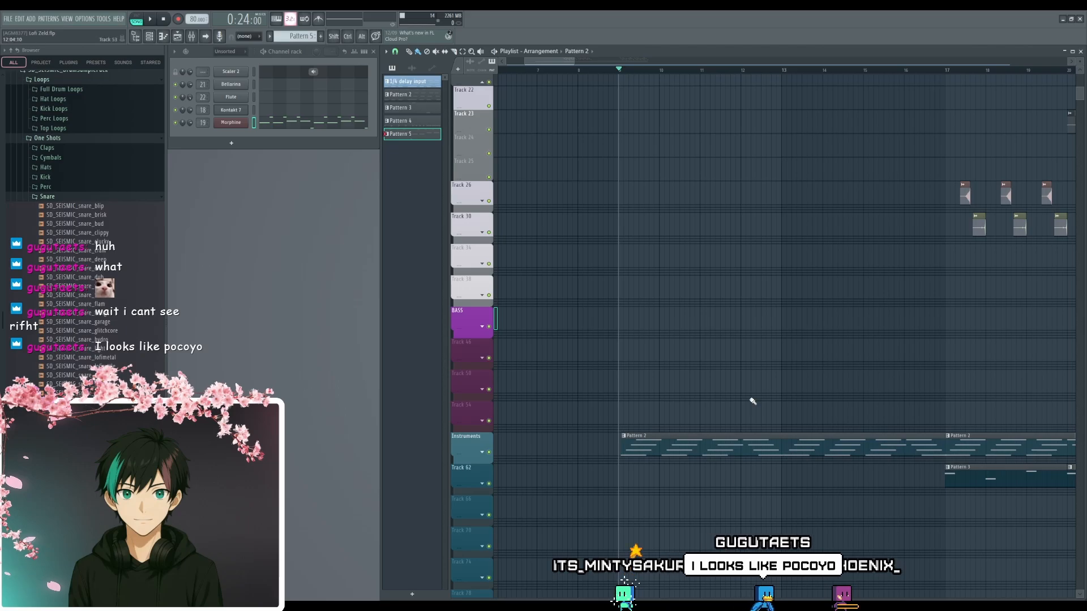
- Select the first Pattern 2 chord clip and play it from bar 9
{"action": "scroll", "coordinate": [633, 447], "scroll_direction": "up", "scroll_amount": 4}
{"action": "left_click", "coordinate": [633, 442]}
{"action": "key", "text": "space"}
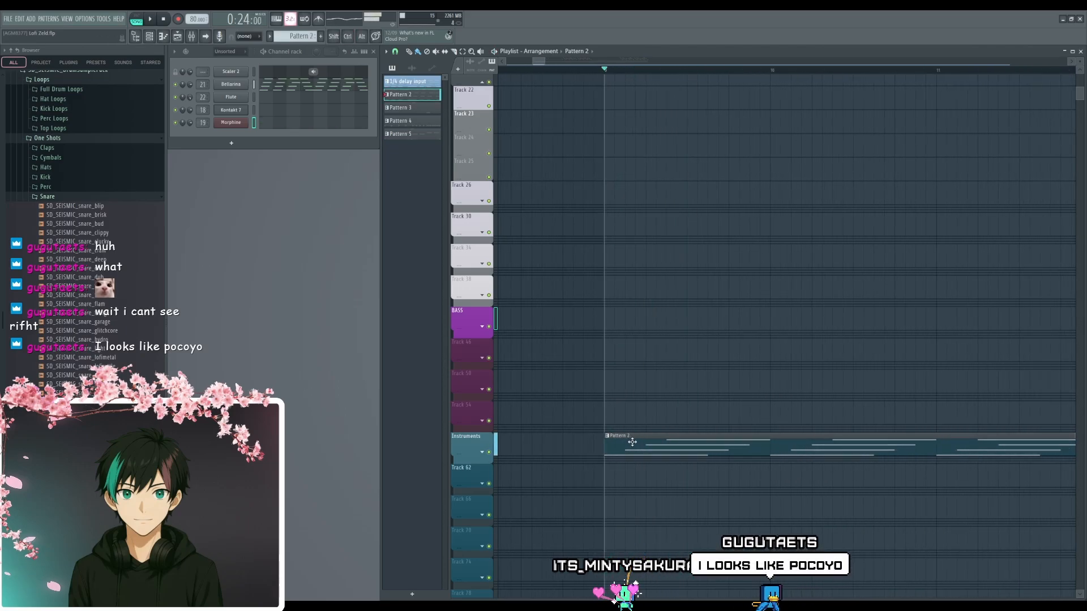
- Add an "Intro" marker to the playlist timeline at bar 9, where the first Pattern 2 clip starts
{"action": "scroll", "coordinate": [676, 332], "scroll_direction": "down", "scroll_amount": 4}
{"action": "scroll", "coordinate": [696, 345], "scroll_direction": "up", "scroll_amount": 3}
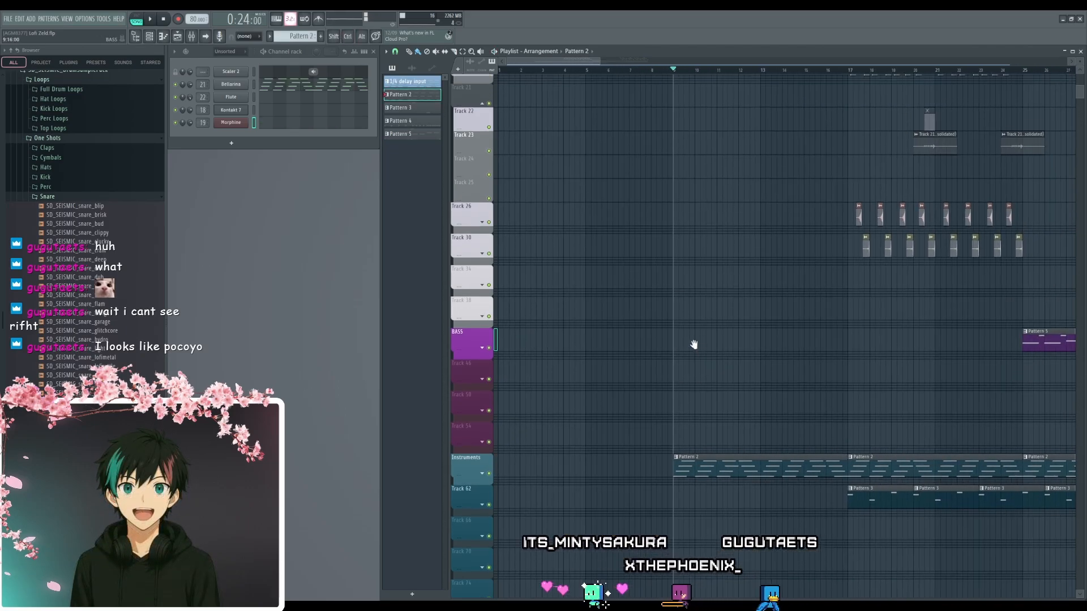
{"action": "left_click_drag", "start_coordinate": [932, 394], "coordinate": [953, 427]}
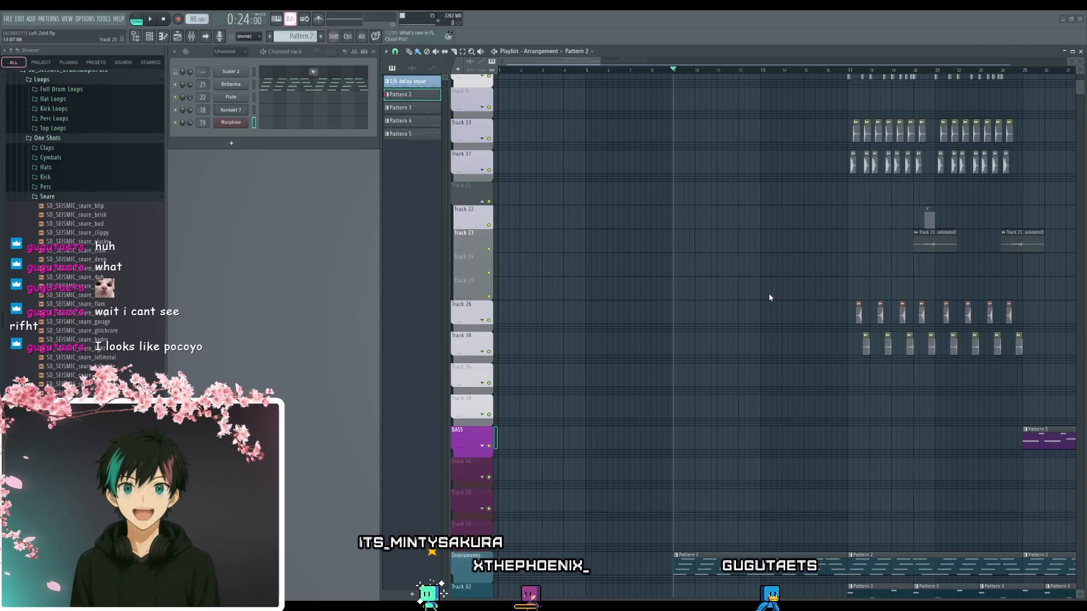
{"action": "key", "text": "Return"}
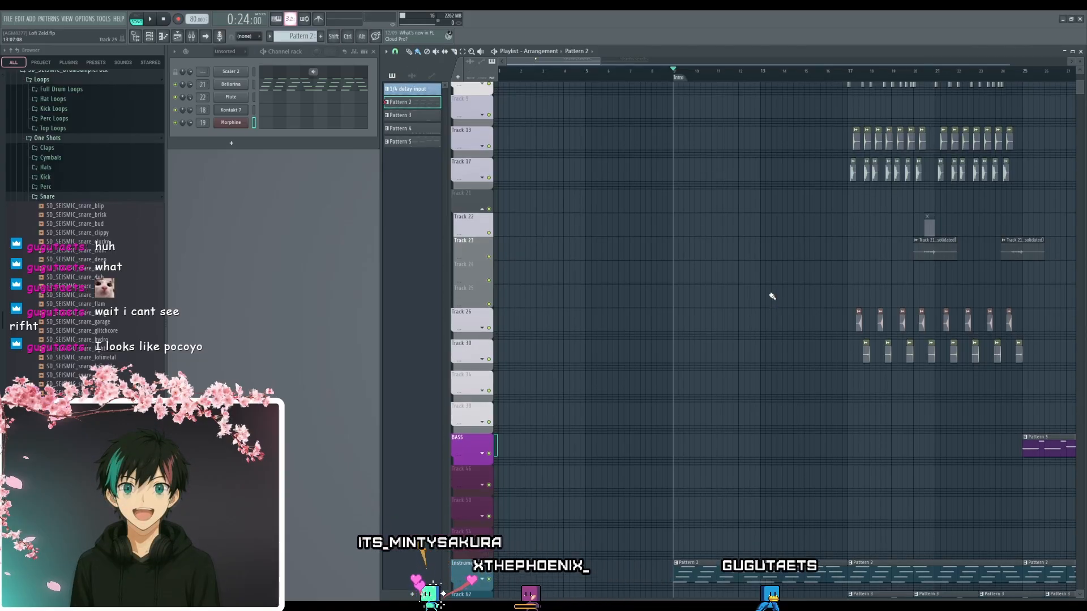
- Play the start of the intro chords from the Intro marker at bar 9
{"action": "key", "text": "space"}
{"action": "scroll", "coordinate": [787, 266], "scroll_direction": "down", "scroll_amount": 5}
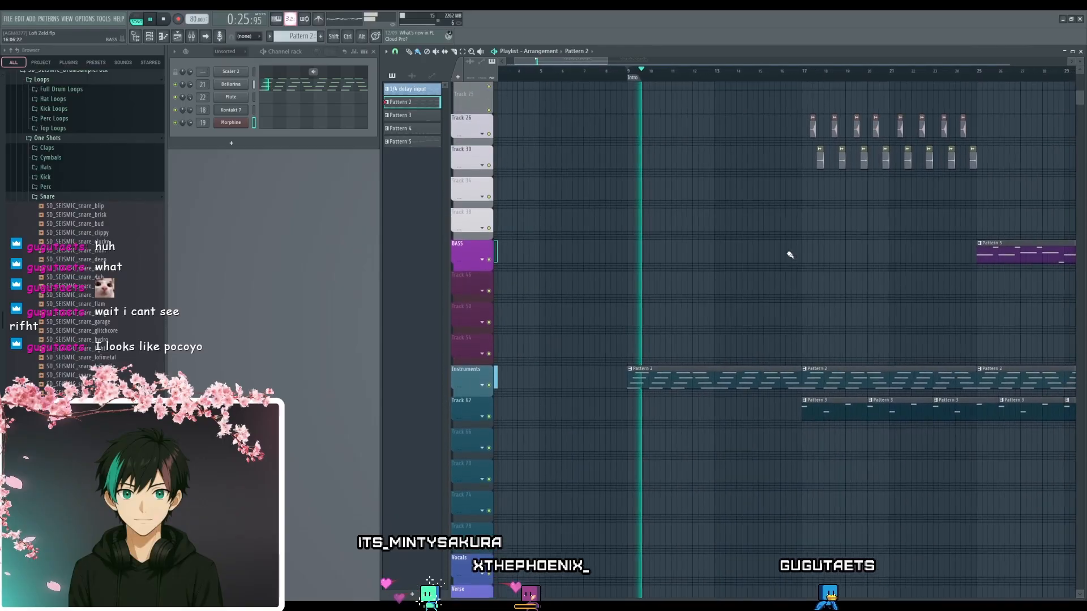
{"action": "scroll", "coordinate": [675, 330], "scroll_direction": "up", "scroll_amount": 2}
{"action": "key", "text": "space"}
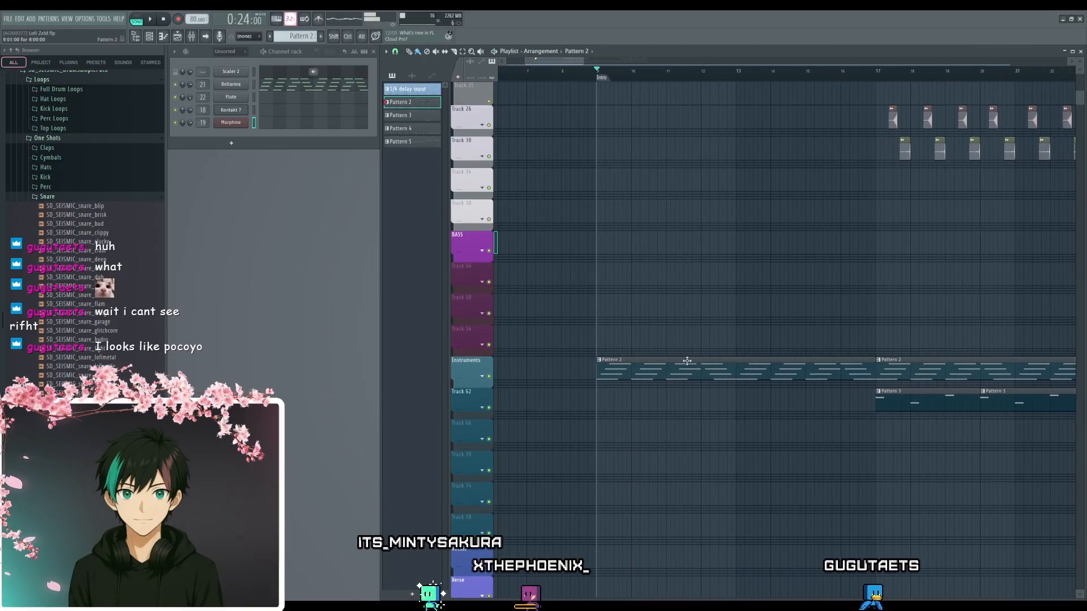
- Open the Bellarina synth and listen to its chords by playing the intro from bar 9
{"action": "left_click", "coordinate": [237, 87]}
{"action": "left_click_drag", "start_coordinate": [409, 140], "coordinate": [487, 200]}
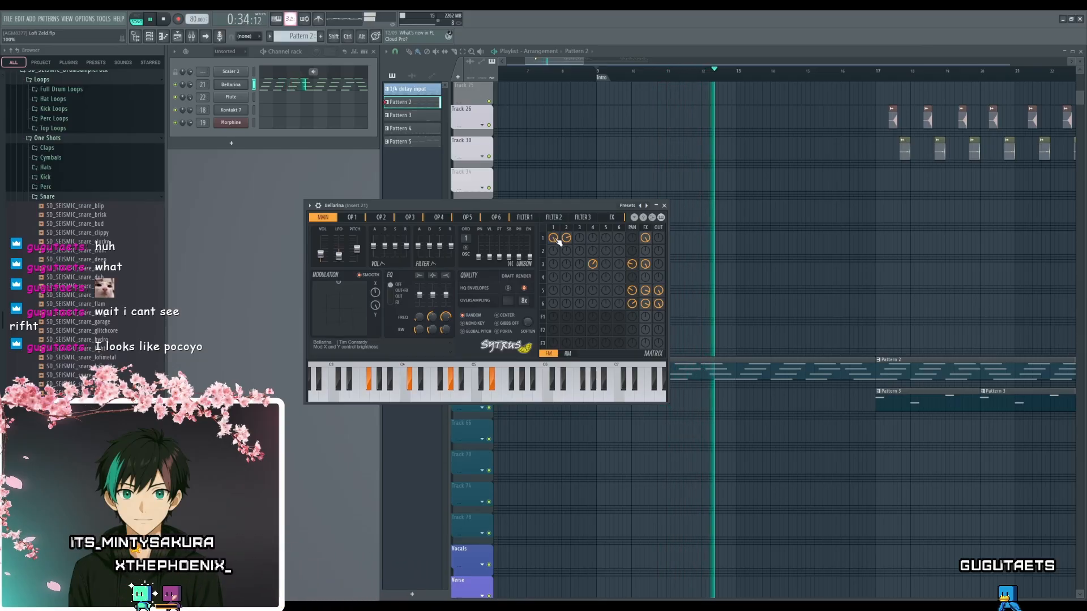
{"action": "key", "text": "space"}
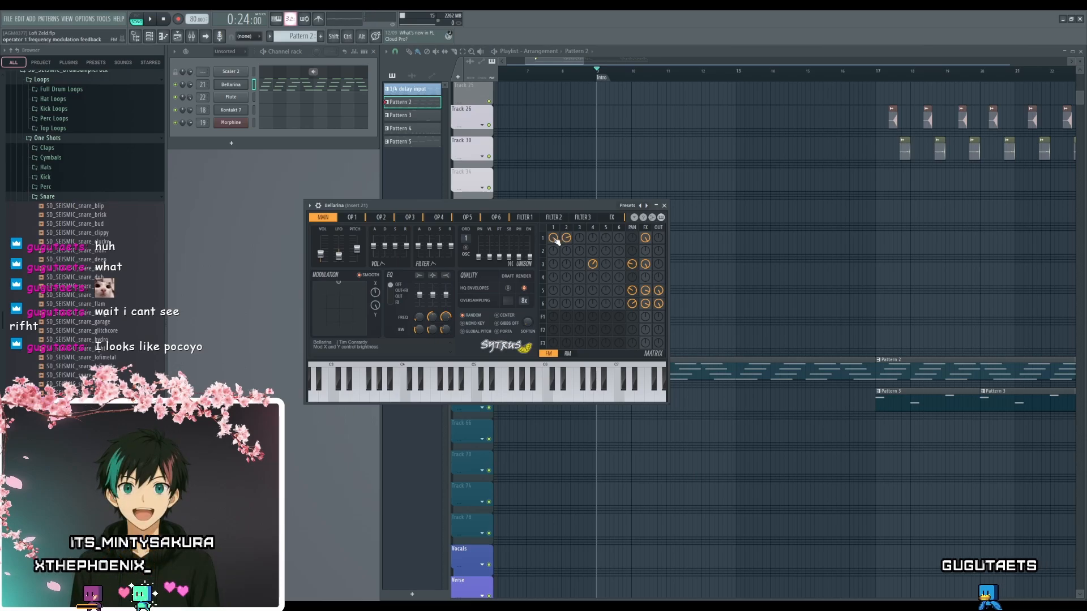
{"action": "key", "text": "space"}
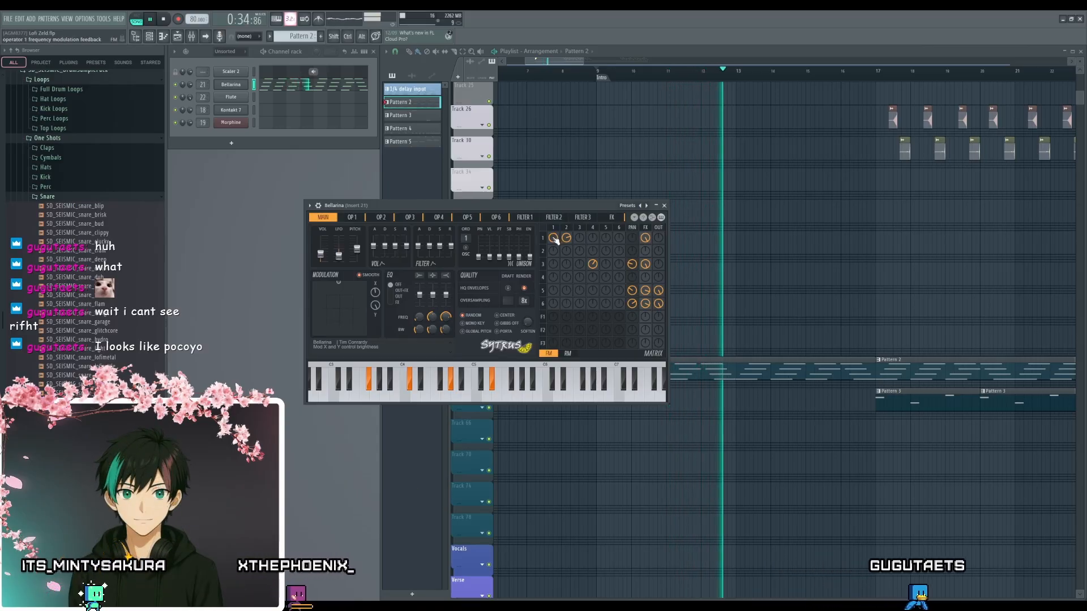
- Try removing operator 1's frequency modulation feedback in Bellarina while auditioning the intro chords
{"action": "left_click_drag", "start_coordinate": [554, 238], "coordinate": [555, 283]}
{"action": "key", "text": "space"}
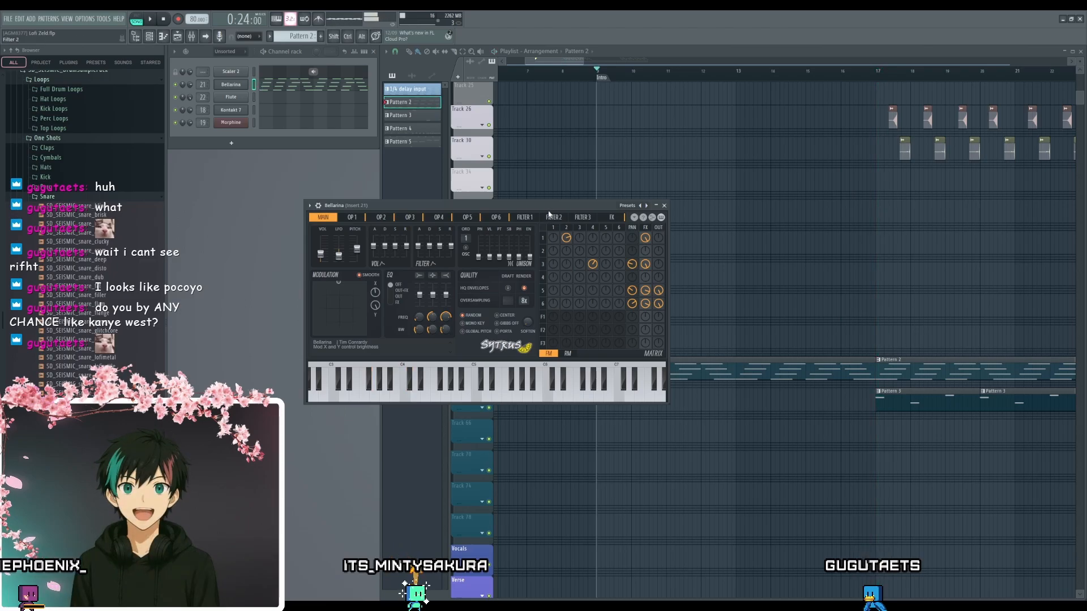
{"action": "left_click_drag", "start_coordinate": [549, 210], "coordinate": [579, 161]}
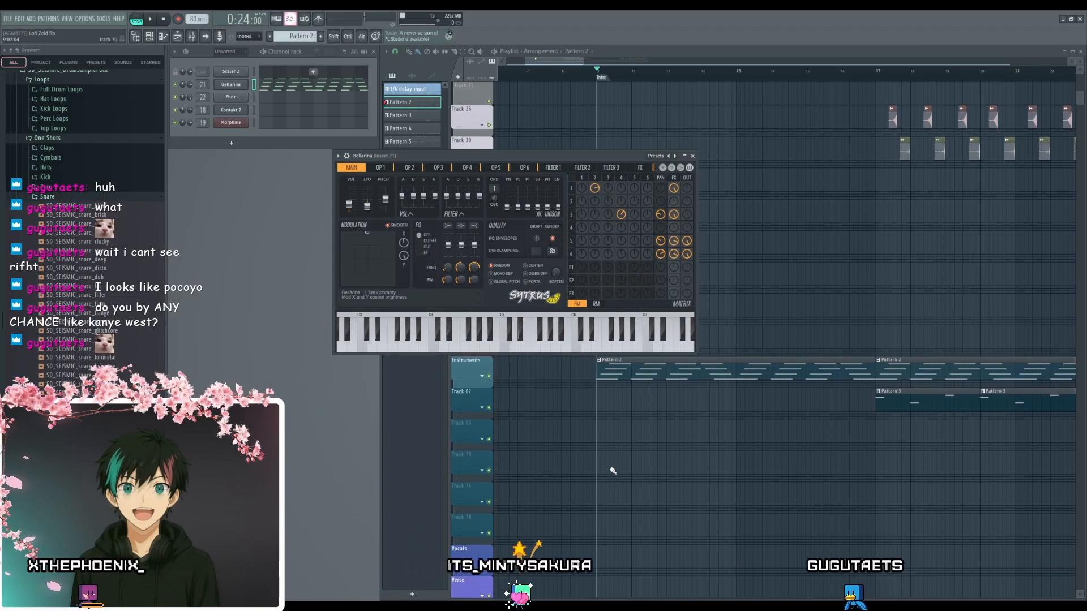
{"action": "scroll", "coordinate": [576, 430], "scroll_direction": "up", "scroll_amount": 1}
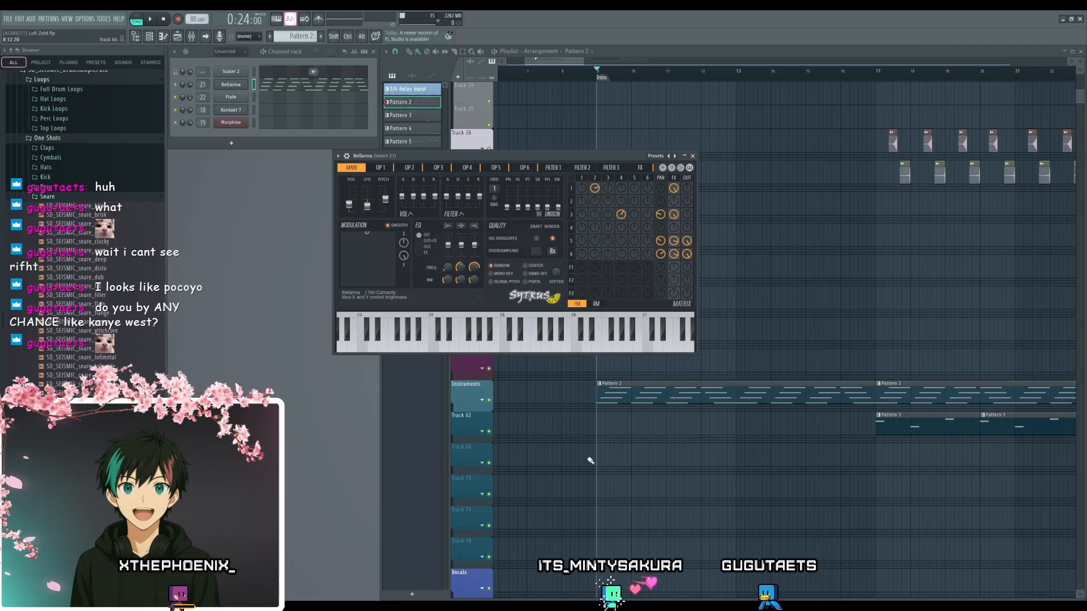
{"action": "scroll", "coordinate": [579, 408], "scroll_direction": "down", "scroll_amount": 1}
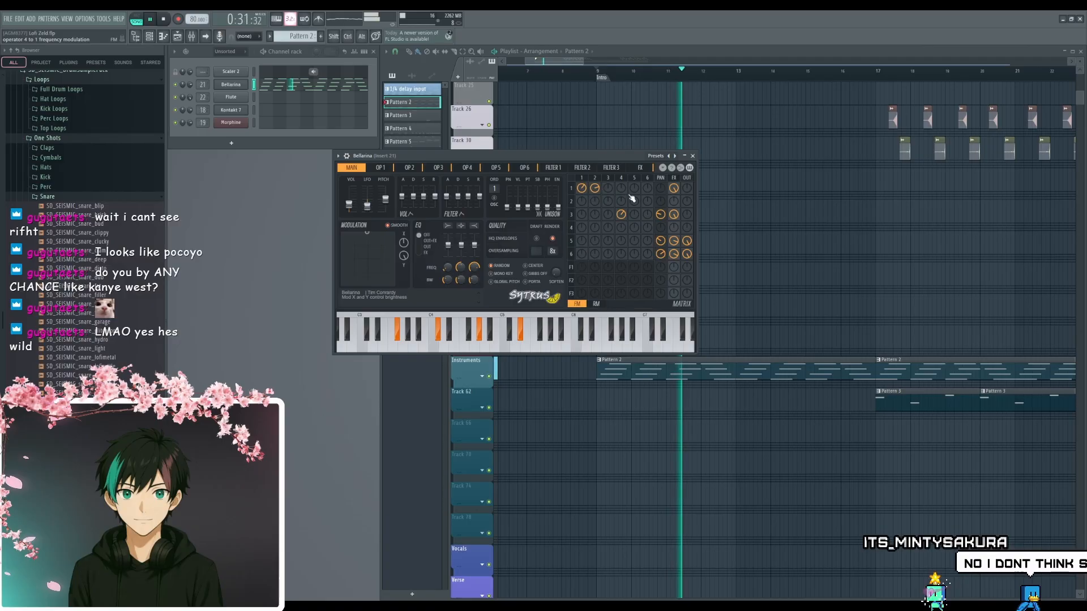
- Try operator 3 to 1 frequency modulation at -100% in Bellarina, reset it and close the synth
{"action": "mouse_move", "coordinate": [609, 190]}
{"action": "left_mouse_down"}
{"action": "mouse_move", "coordinate": [609, 170]}
{"action": "mouse_move", "coordinate": [610, 193]}
{"action": "left_mouse_up"}
{"action": "key", "text": "space"}
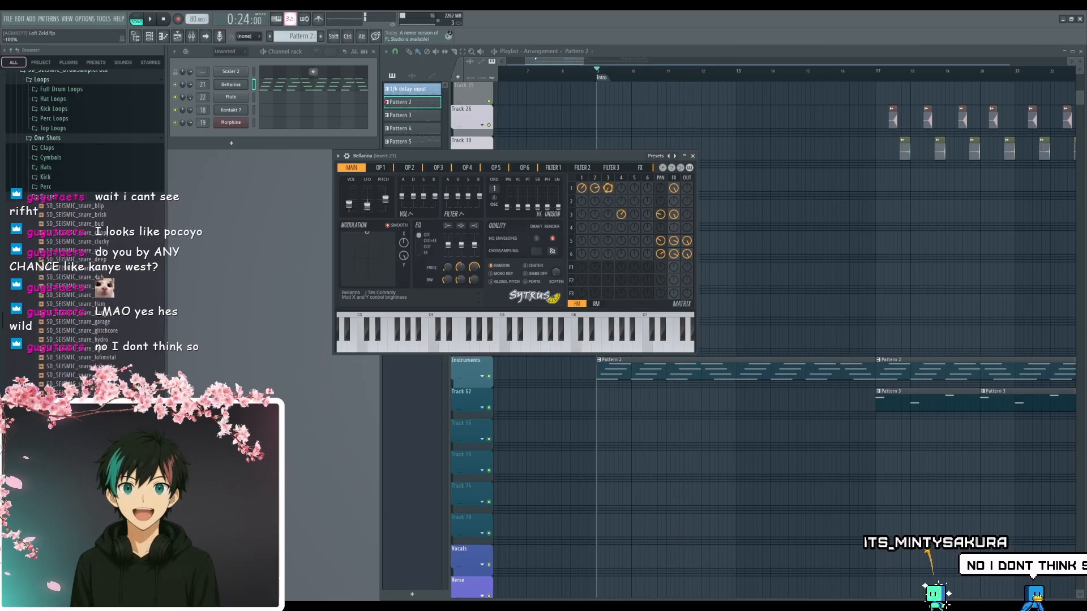
{"action": "left_click_drag", "start_coordinate": [612, 195], "coordinate": [612, 226]}
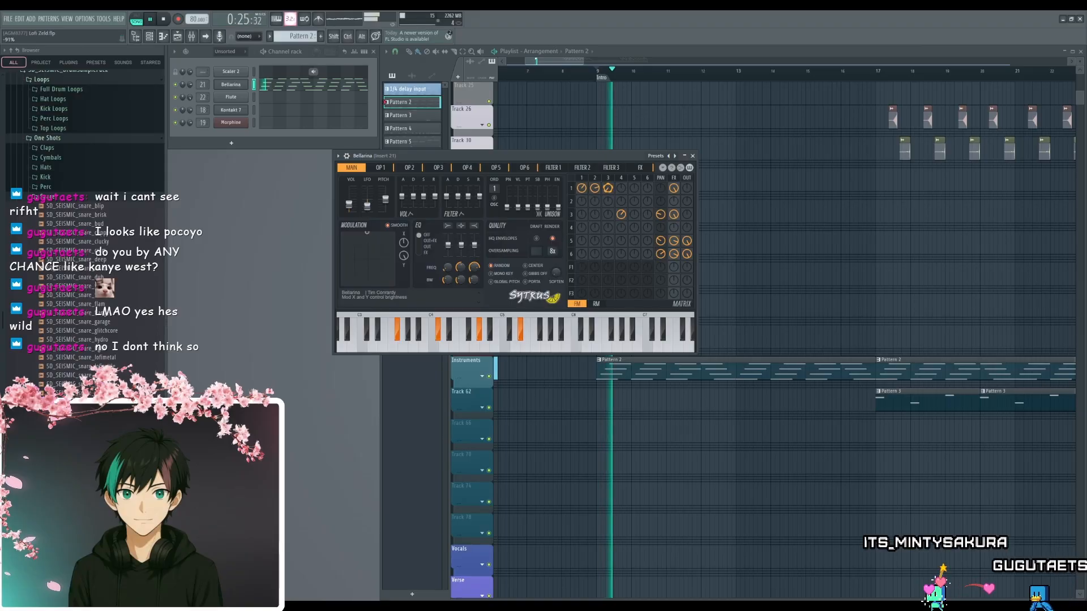
{"action": "left_click", "coordinate": [611, 191], "text": "alt"}
{"action": "key", "text": "space"}
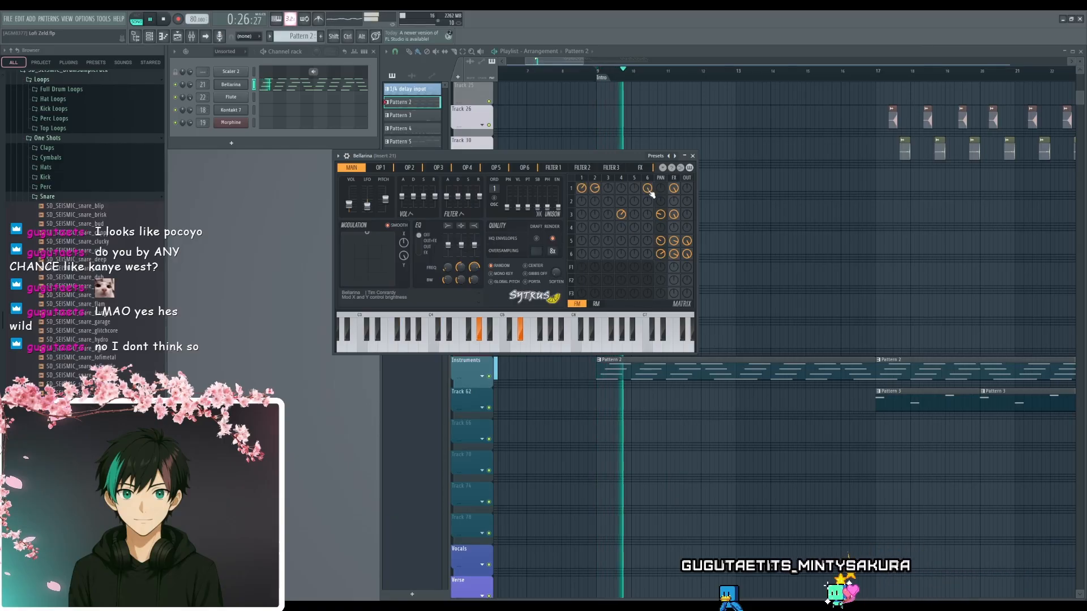
{"action": "left_click", "coordinate": [693, 159]}
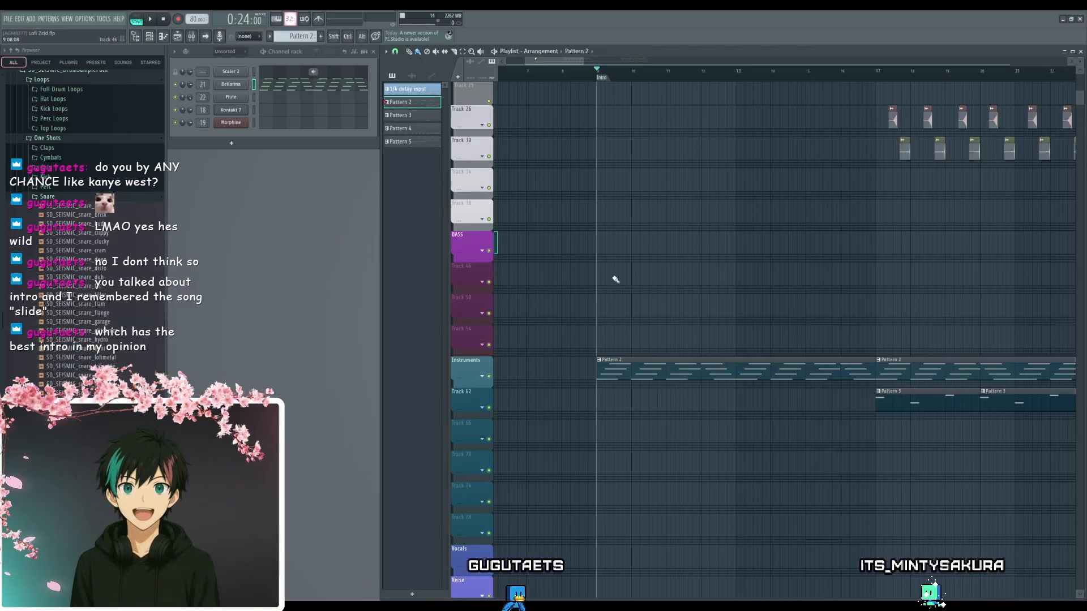
- Load Fruity Love Philter on Bellarina's mixer insert 21 and play the intro chords through it
{"action": "key", "text": "space"}
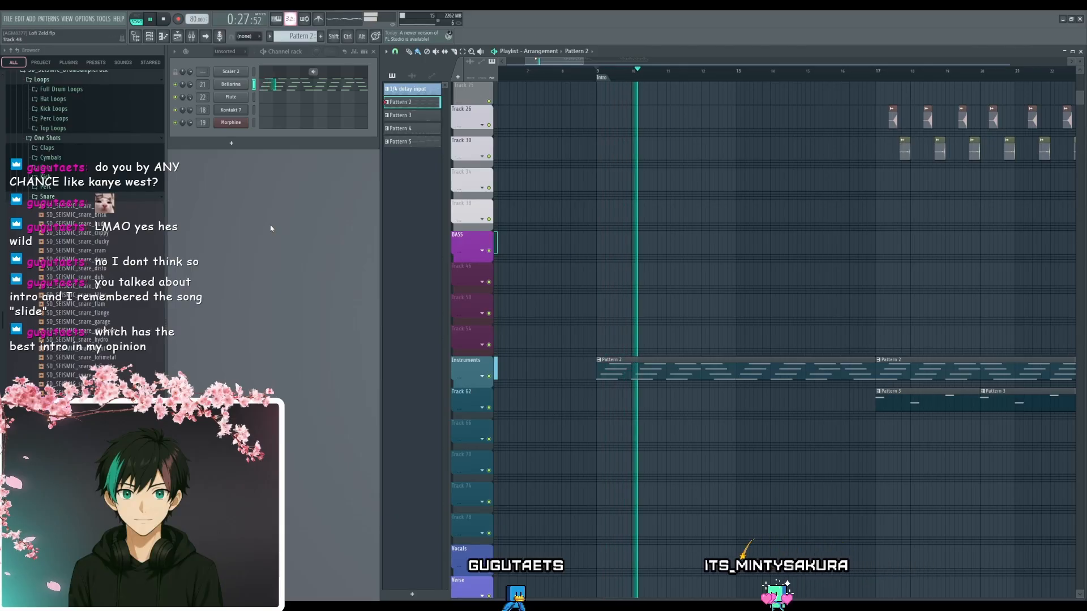
{"action": "key", "text": "space"}
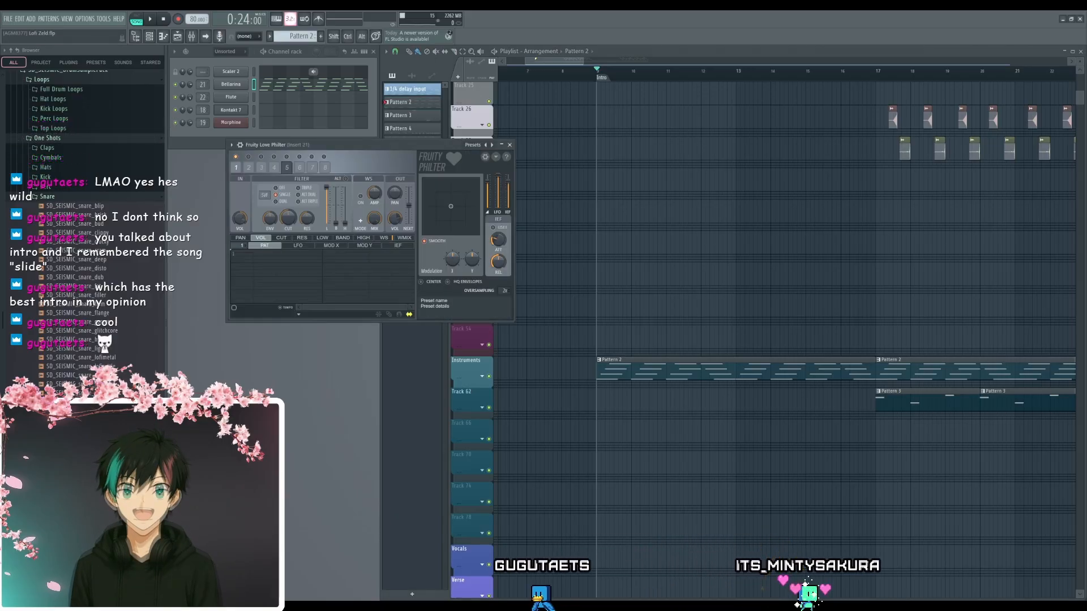
{"action": "left_click_drag", "start_coordinate": [394, 152], "coordinate": [514, 210]}
{"action": "key", "text": "space"}
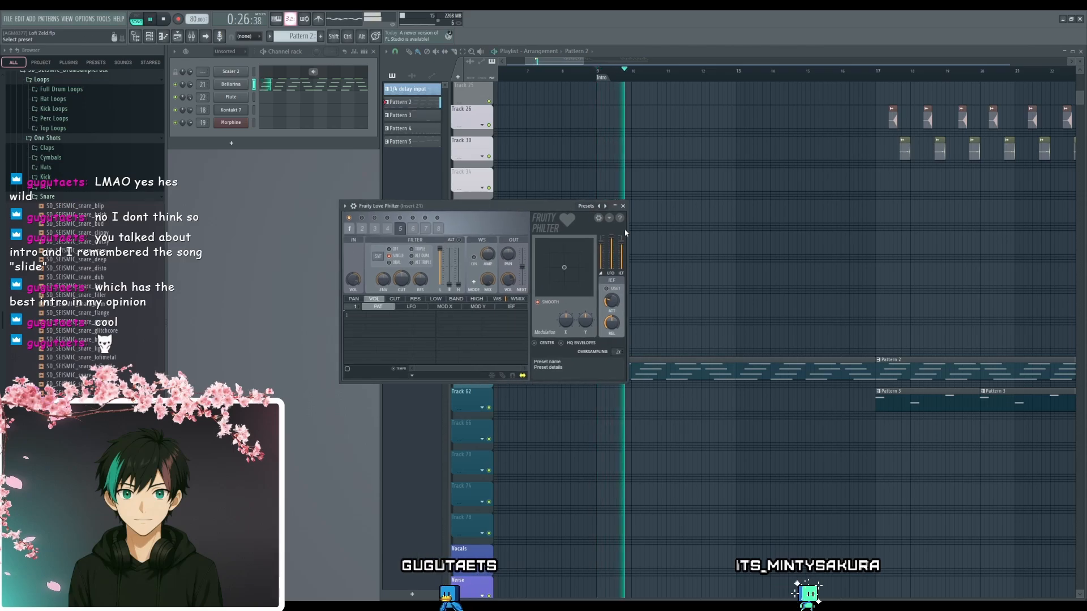
- Audition the Phaser, Stronger phaser and 10 pattern highpass with LP LFO presets of Fruity Love Philter on the intro chords
{"action": "left_click", "coordinate": [662, 228]}
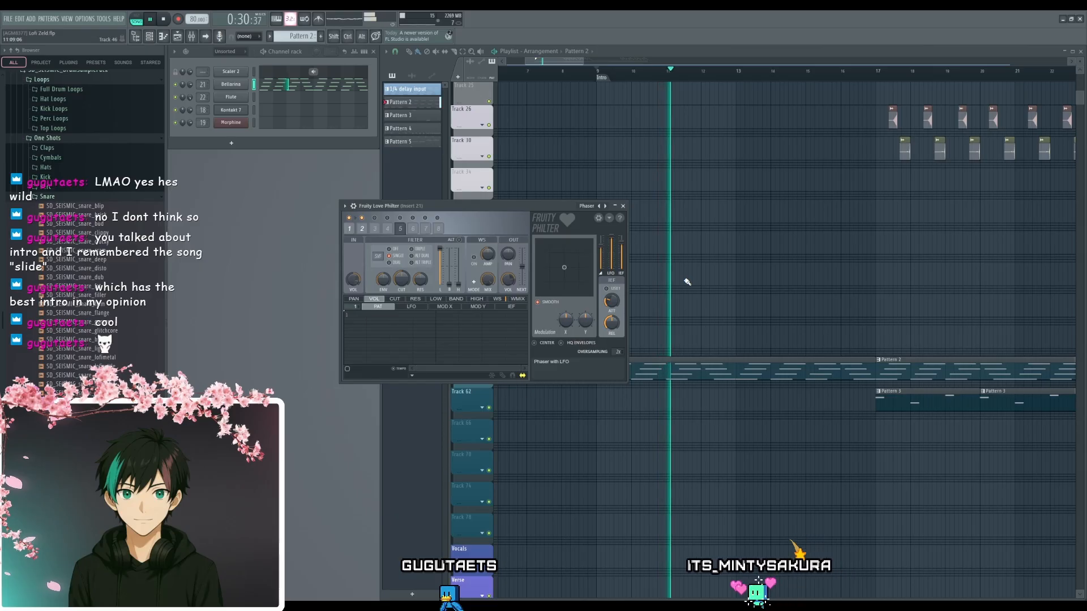
{"action": "left_click", "coordinate": [605, 206]}
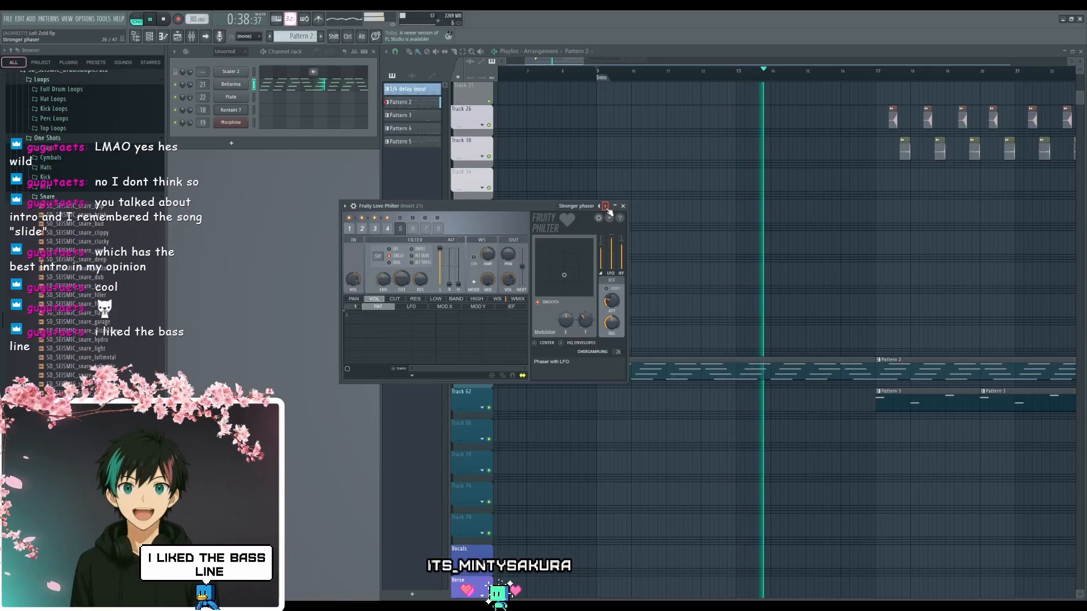
{"action": "left_click", "coordinate": [605, 206]}
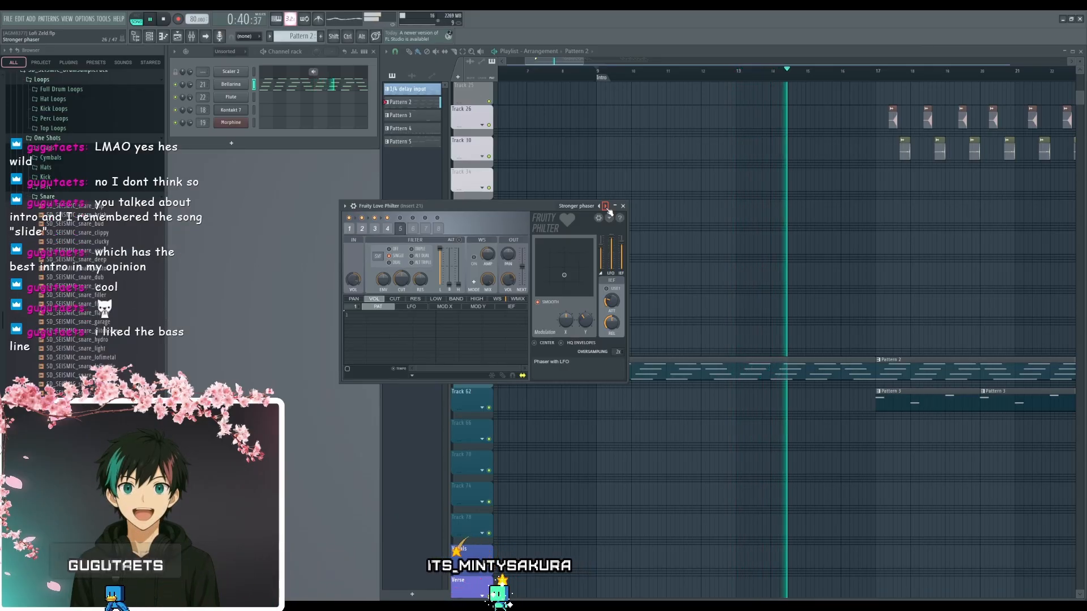
{"action": "key", "text": "space"}
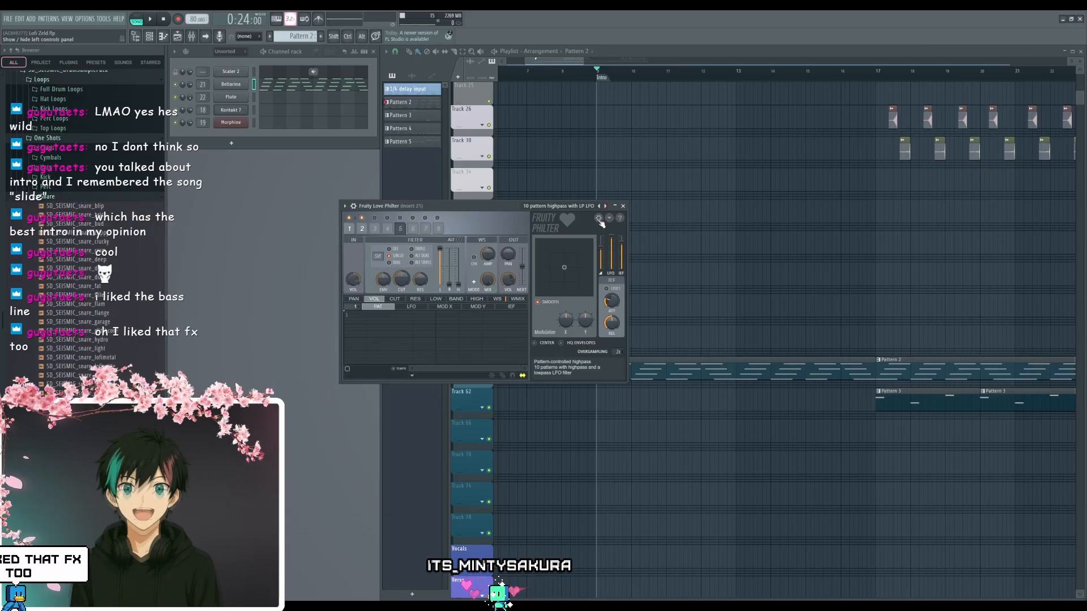
- Load the 10 pattern lowpass with LP LFO preset in Fruity Love Philter, audition it up to bar 17 and close the effect
{"action": "left_click_drag", "start_coordinate": [513, 208], "coordinate": [505, 259]}
{"action": "key", "text": "space"}
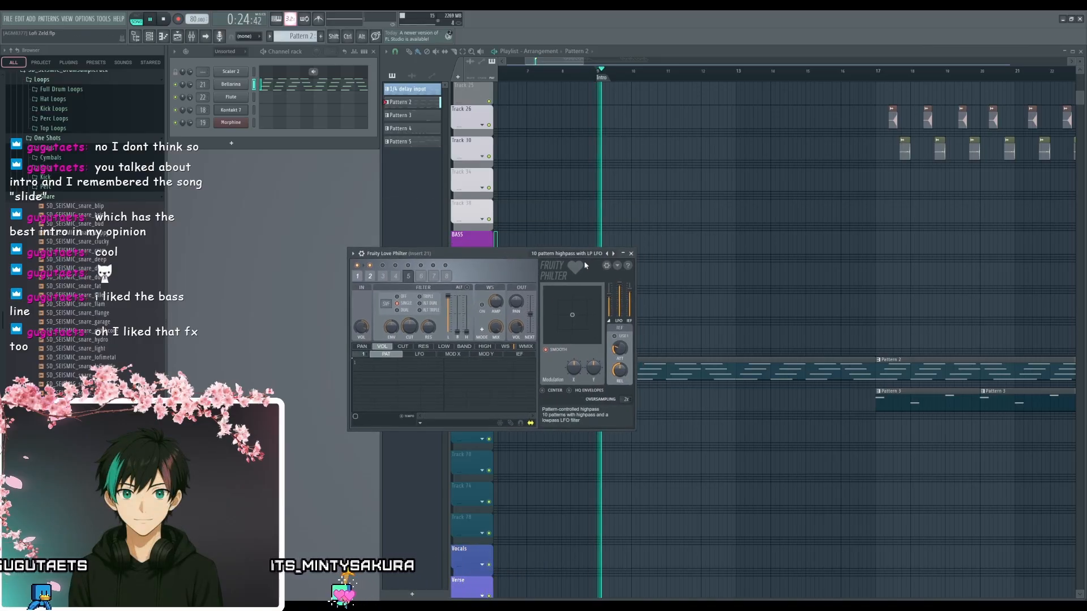
{"action": "left_click", "coordinate": [613, 254]}
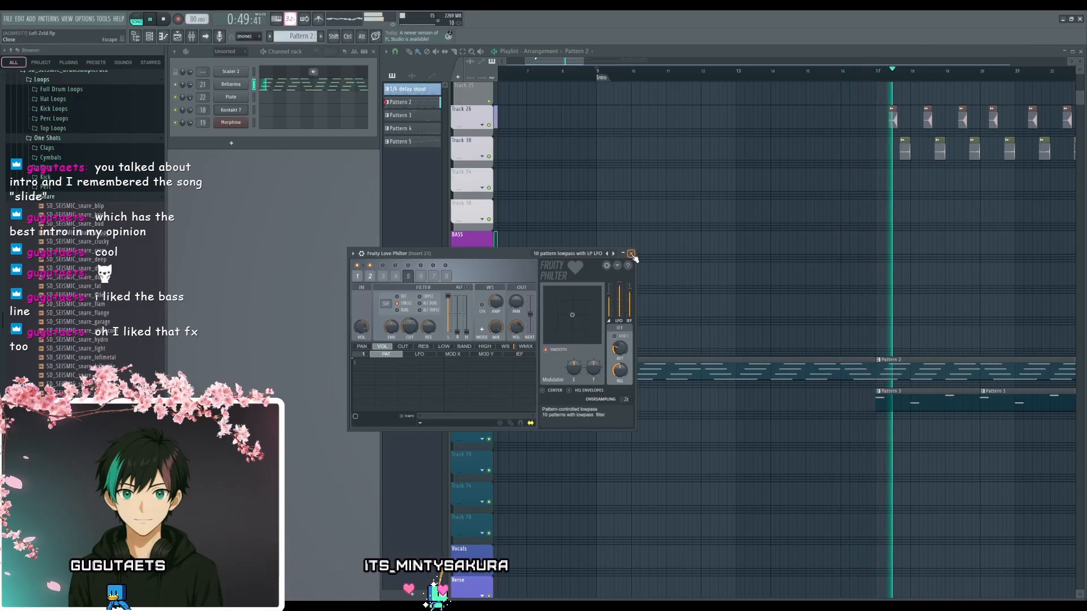
{"action": "key", "text": "space"}
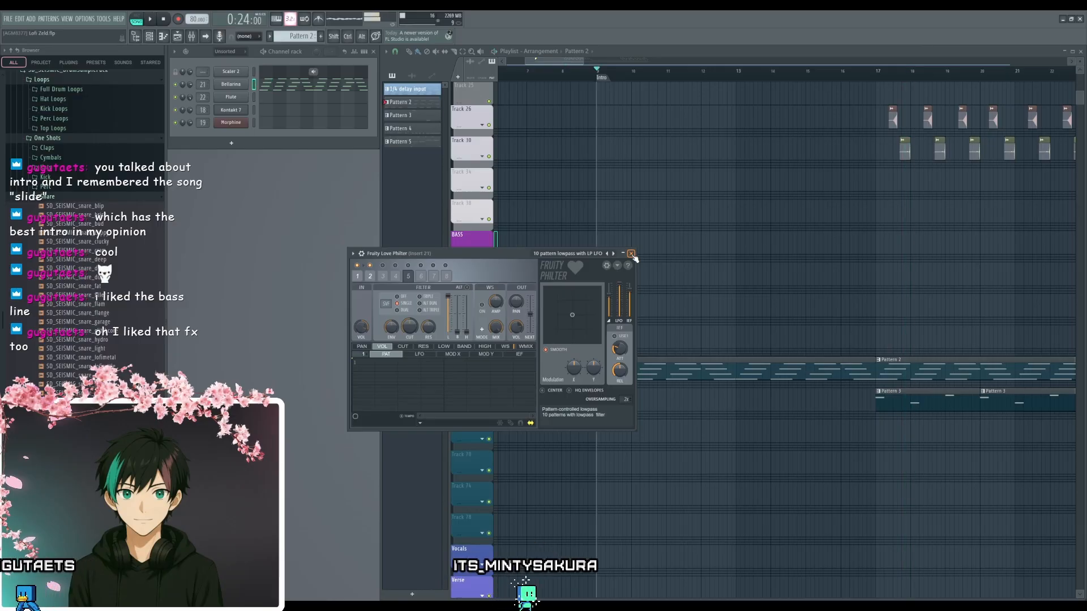
{"action": "left_click", "coordinate": [631, 253]}
- Play the arrangement from bar 17 to check how the intro leads into the drums and Flute
{"action": "scroll", "coordinate": [822, 282], "scroll_direction": "right", "scroll_amount": 6}
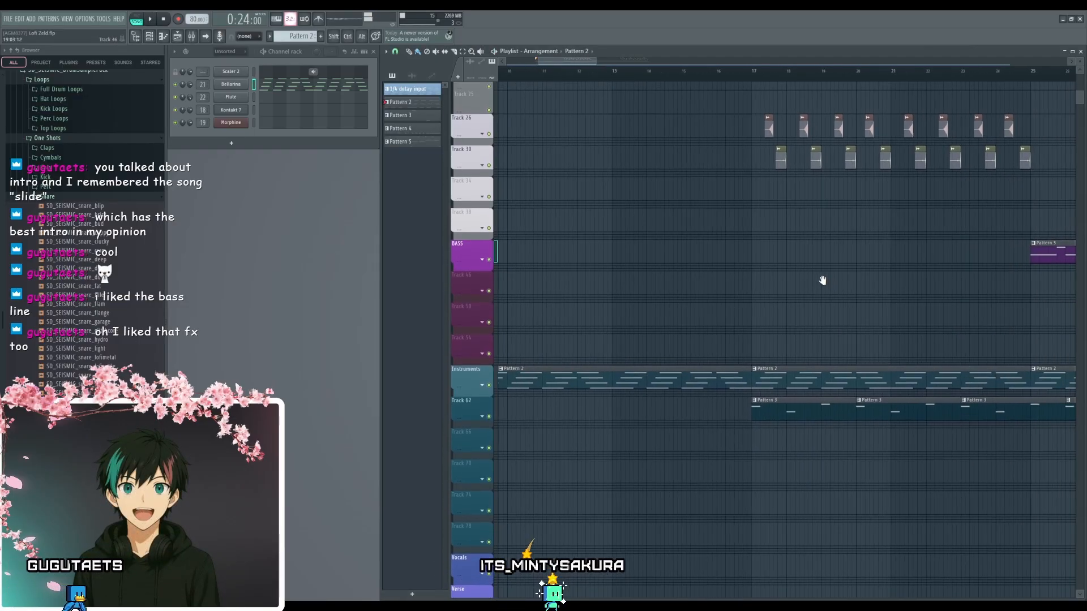
{"action": "scroll", "coordinate": [765, 287], "scroll_direction": "up", "scroll_amount": 1}
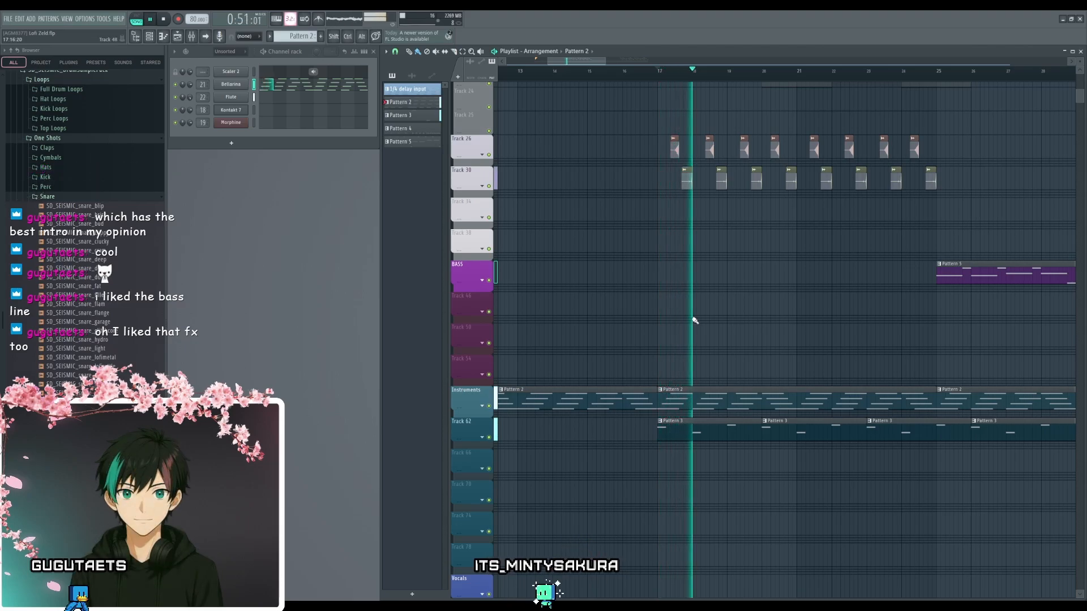
{"action": "scroll", "coordinate": [776, 323], "scroll_direction": "up", "scroll_amount": 4}
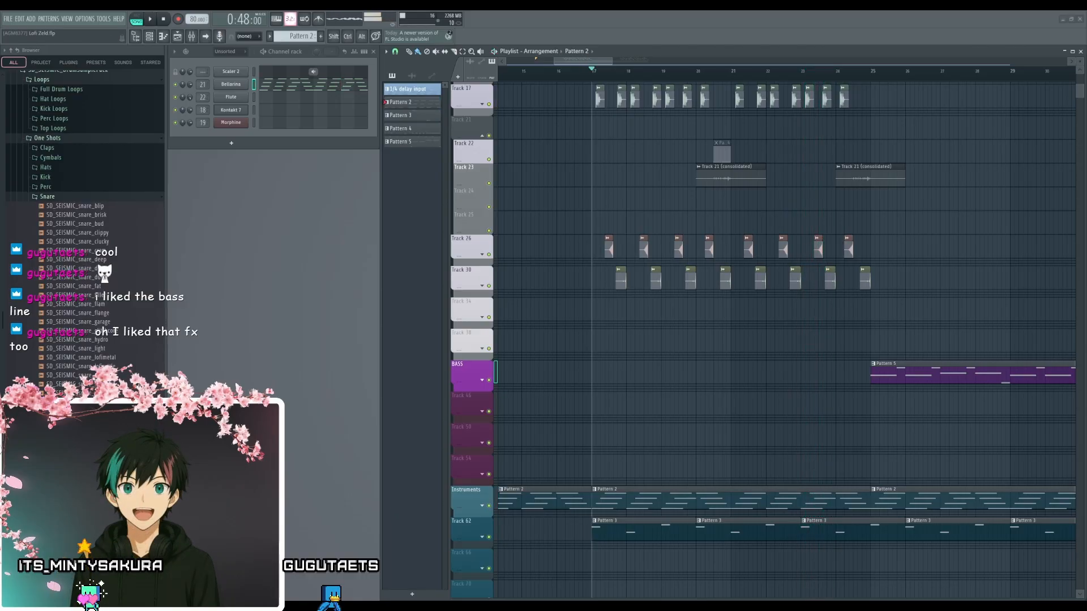
{"action": "left_click_drag", "start_coordinate": [607, 374], "coordinate": [873, 347]}
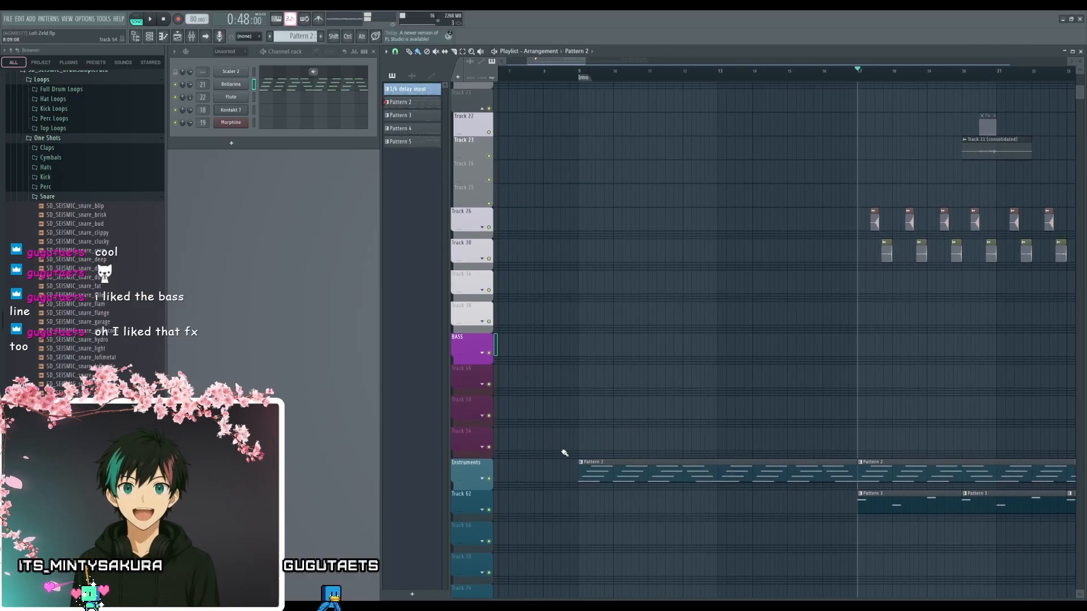
{"action": "left_click_drag", "start_coordinate": [605, 417], "coordinate": [618, 404]}
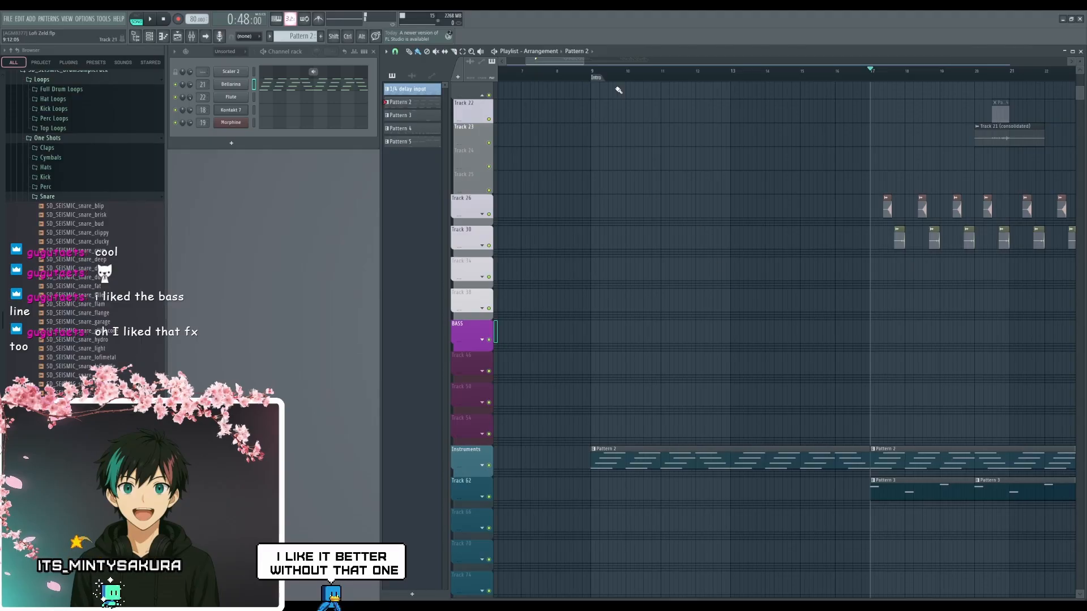
- Create a Mix level automation clip for Fruity Love Philter on insert 21 and place it at bar 9 beneath the Instruments track's chords
{"action": "left_click", "coordinate": [596, 78]}
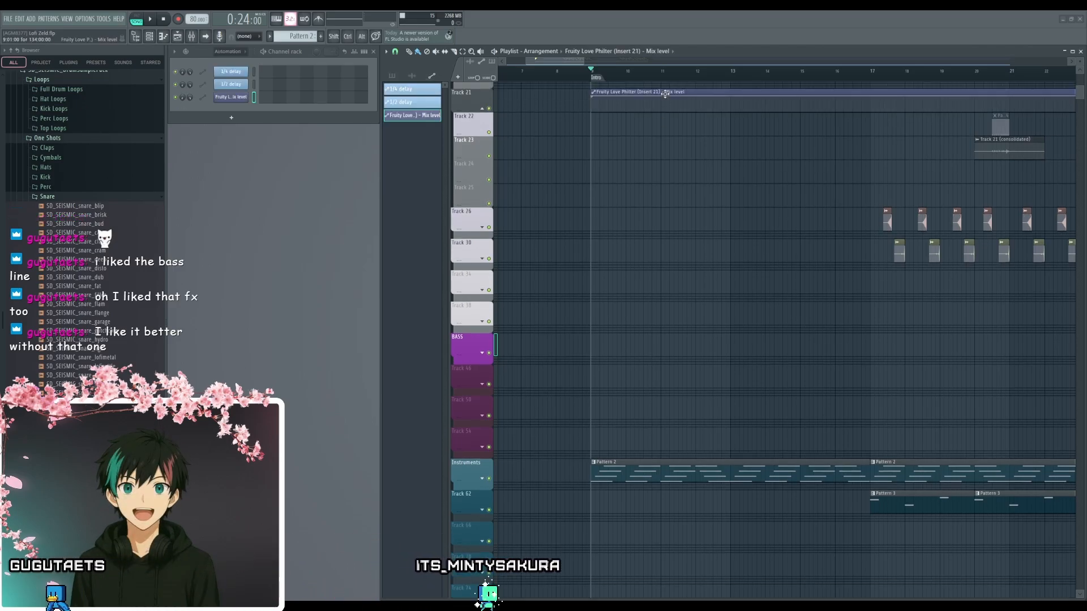
{"action": "left_click_drag", "start_coordinate": [665, 93], "coordinate": [638, 502]}
{"action": "left_click", "coordinate": [482, 479]}
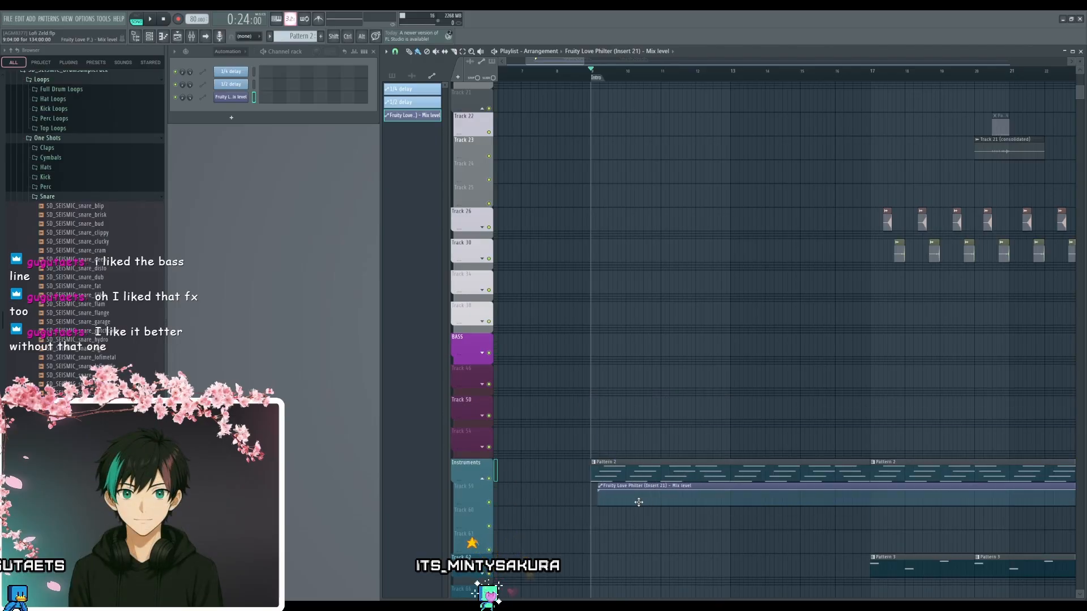
- Shorten the Fruity Love Philter Mix level automation to end at bar 17, falling from 100% to 0%
{"action": "scroll", "coordinate": [686, 516], "scroll_direction": "down", "scroll_amount": 5}
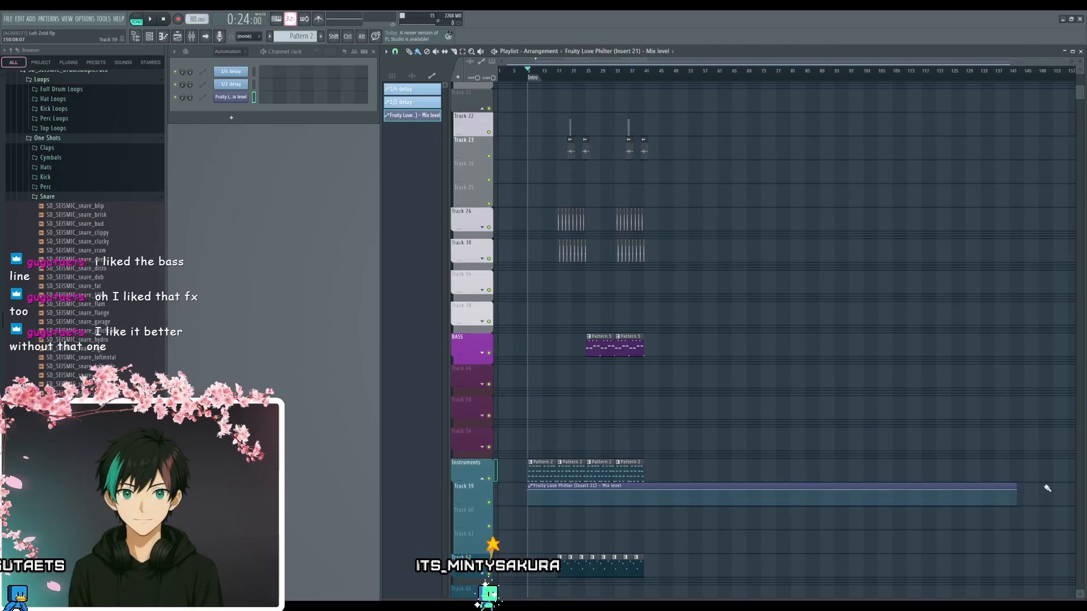
{"action": "left_click_drag", "start_coordinate": [1018, 492], "coordinate": [746, 430]}
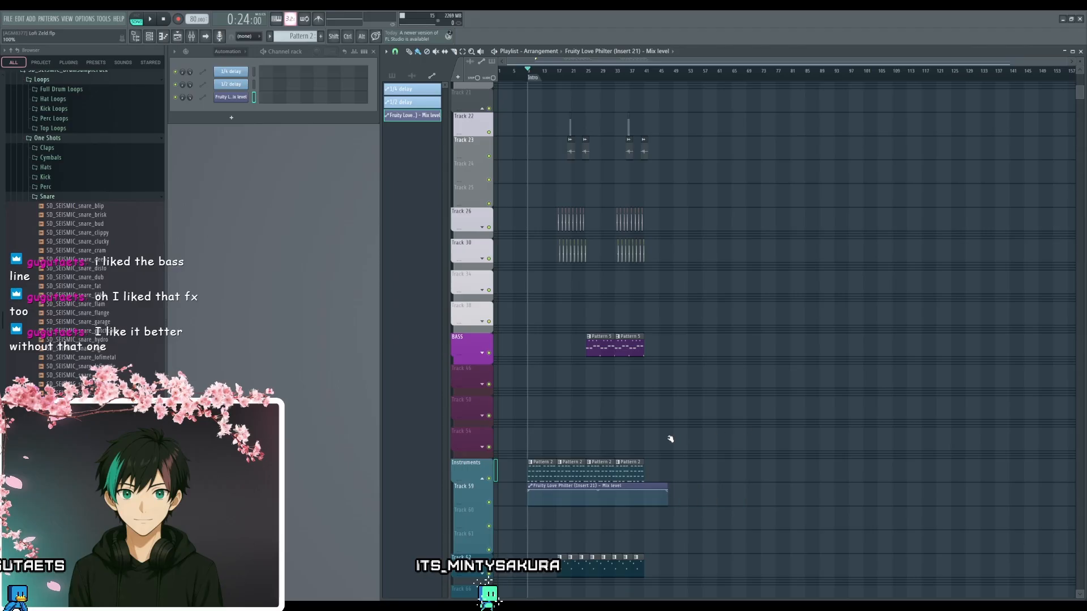
{"action": "scroll", "coordinate": [587, 522], "scroll_direction": "up", "scroll_amount": 5}
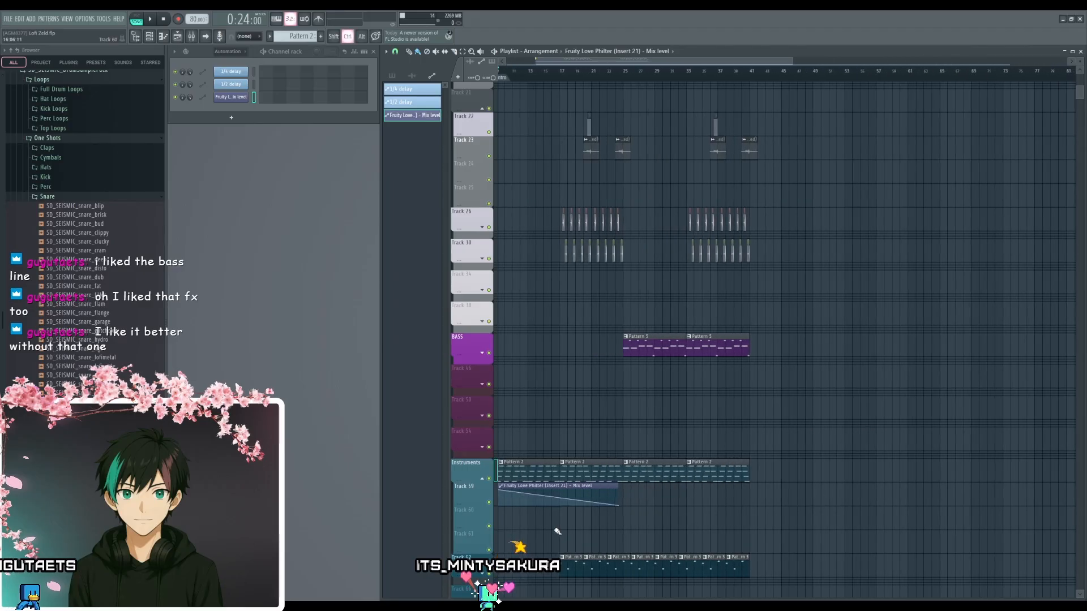
{"action": "scroll", "coordinate": [696, 453], "scroll_direction": "down", "scroll_amount": 2}
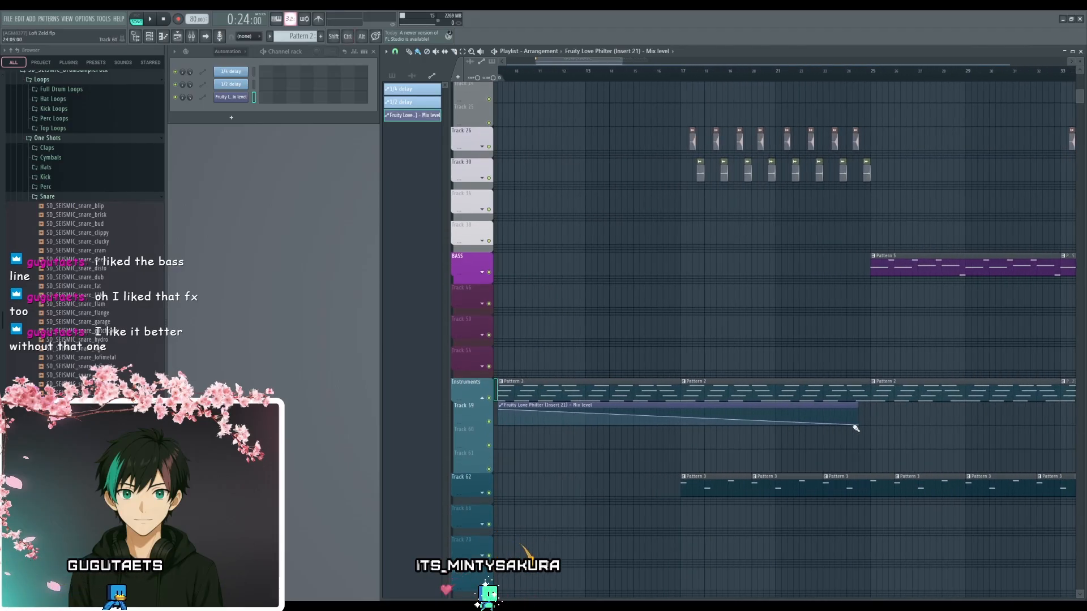
{"action": "left_click_drag", "start_coordinate": [859, 427], "coordinate": [682, 425]}
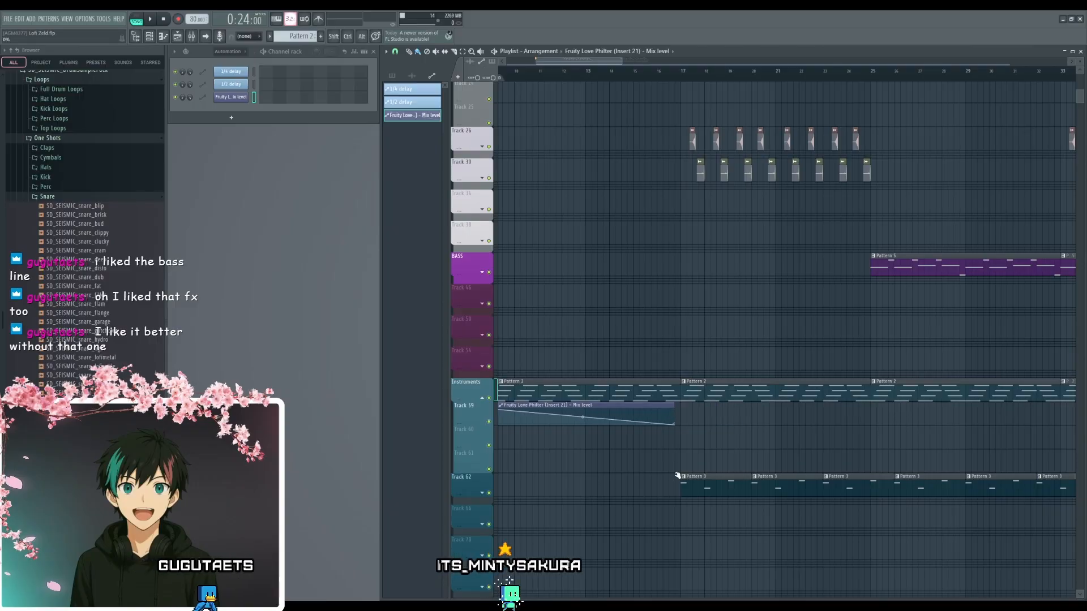
- Bend the Mix level automation into a gentle outward curve that falls more steeply towards bar 17
{"action": "left_click_drag", "start_coordinate": [587, 418], "coordinate": [586, 409]}
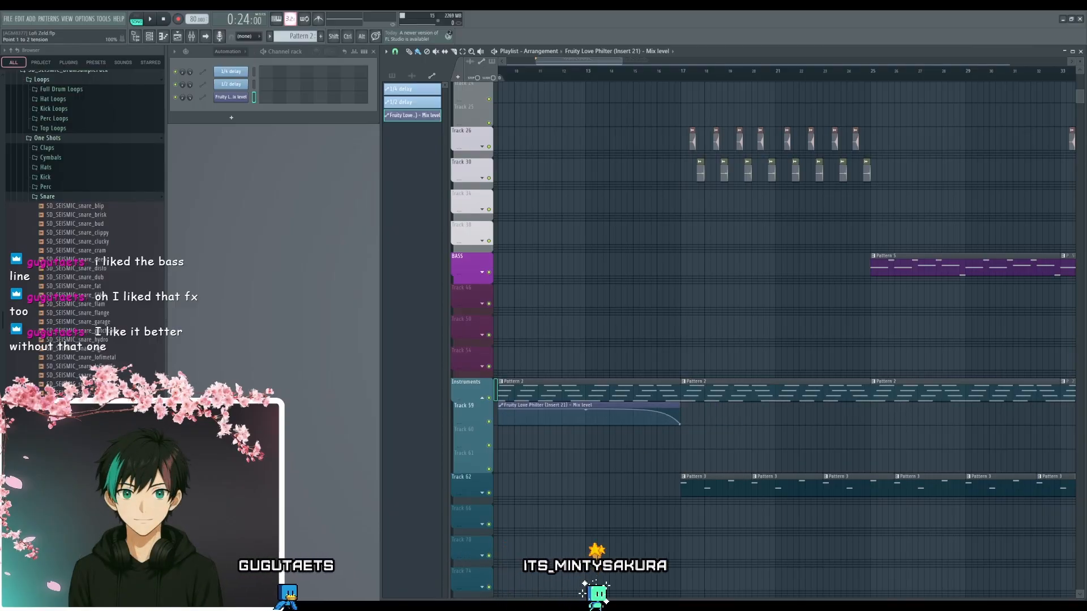
{"action": "scroll", "coordinate": [684, 441], "scroll_direction": "up", "scroll_amount": 3}
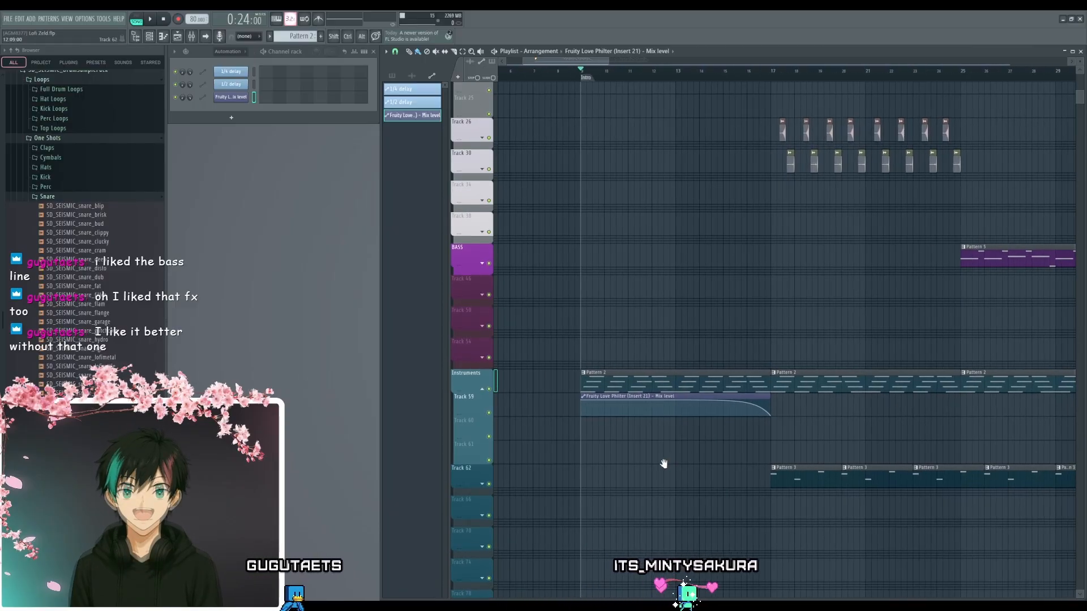
{"action": "scroll", "coordinate": [699, 463], "scroll_direction": "up", "scroll_amount": 2}
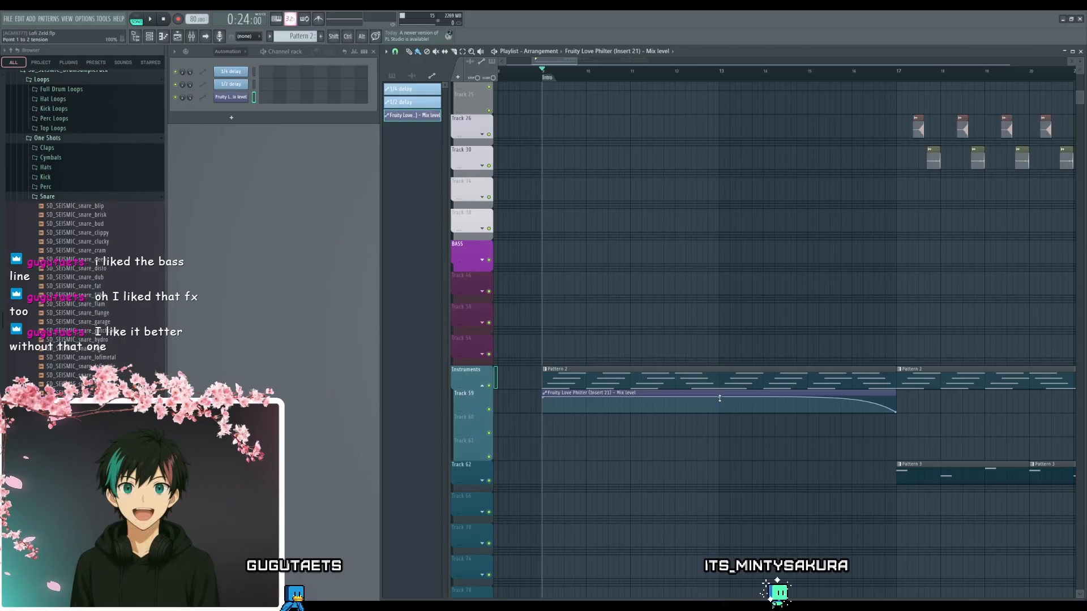
{"action": "left_click_drag", "start_coordinate": [729, 403], "coordinate": [729, 419]}
- Play the song from the intro at bar 9 to bar 25 to check the automated filter fade and drum entry
{"action": "key", "text": "space"}
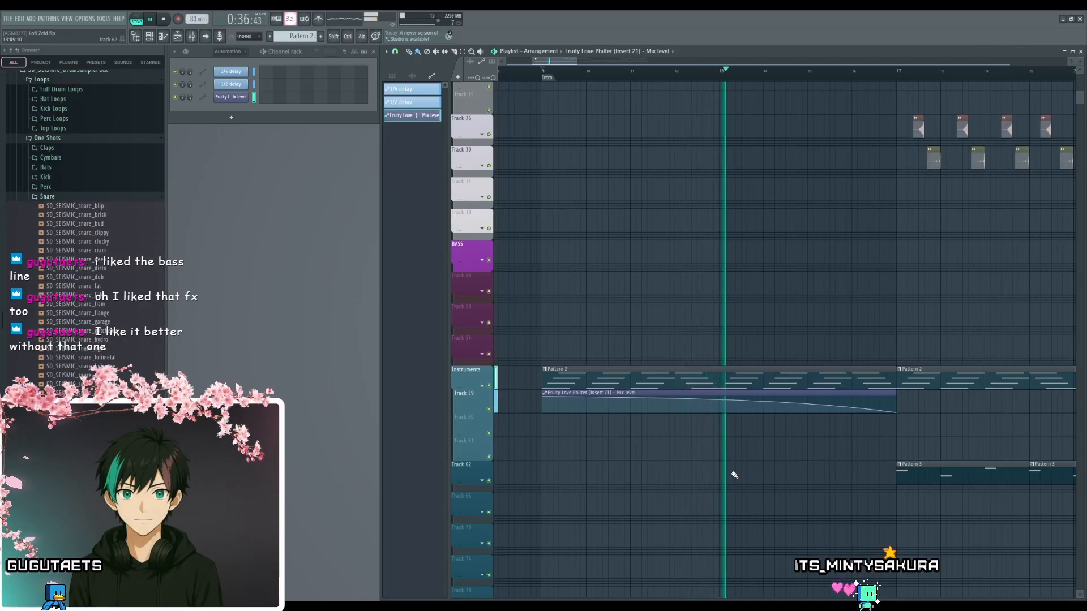
{"action": "left_click_drag", "start_coordinate": [815, 468], "coordinate": [652, 483]}
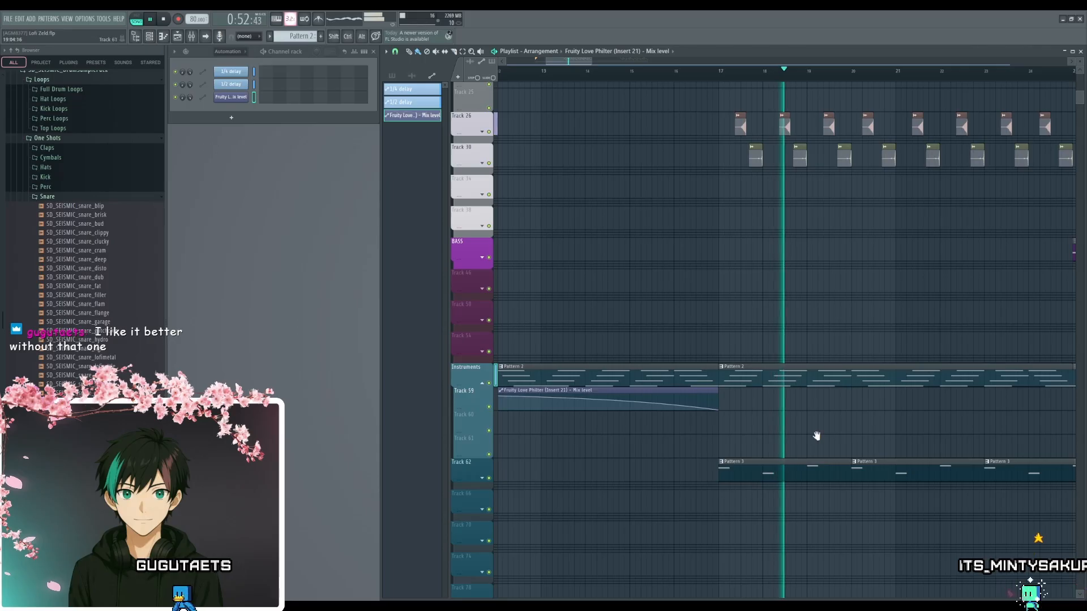
{"action": "left_click_drag", "start_coordinate": [815, 436], "coordinate": [655, 434]}
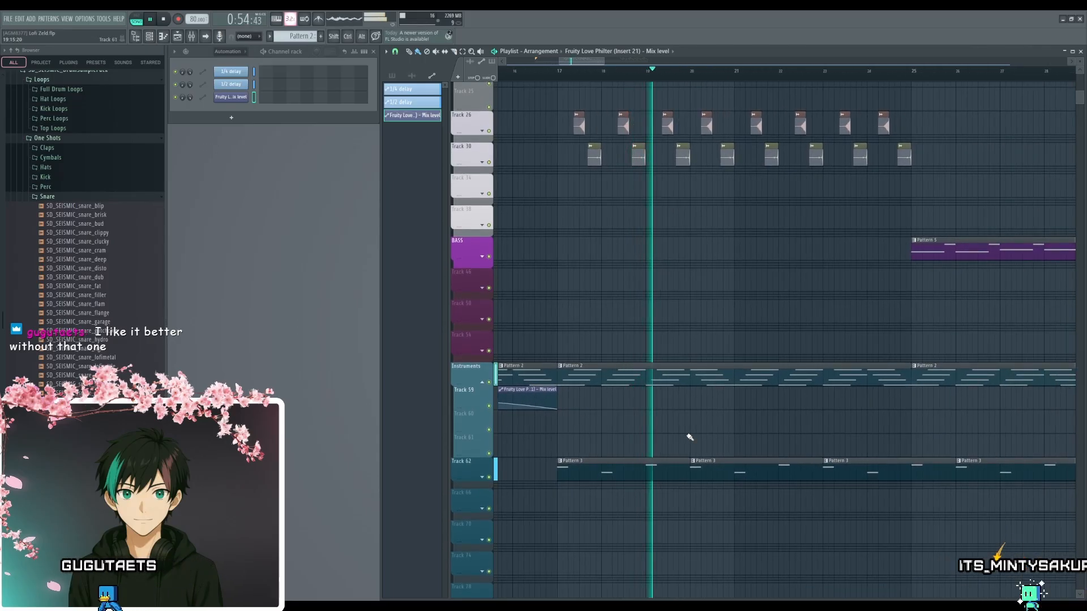
{"action": "scroll", "coordinate": [690, 437], "scroll_direction": "down", "scroll_amount": 3}
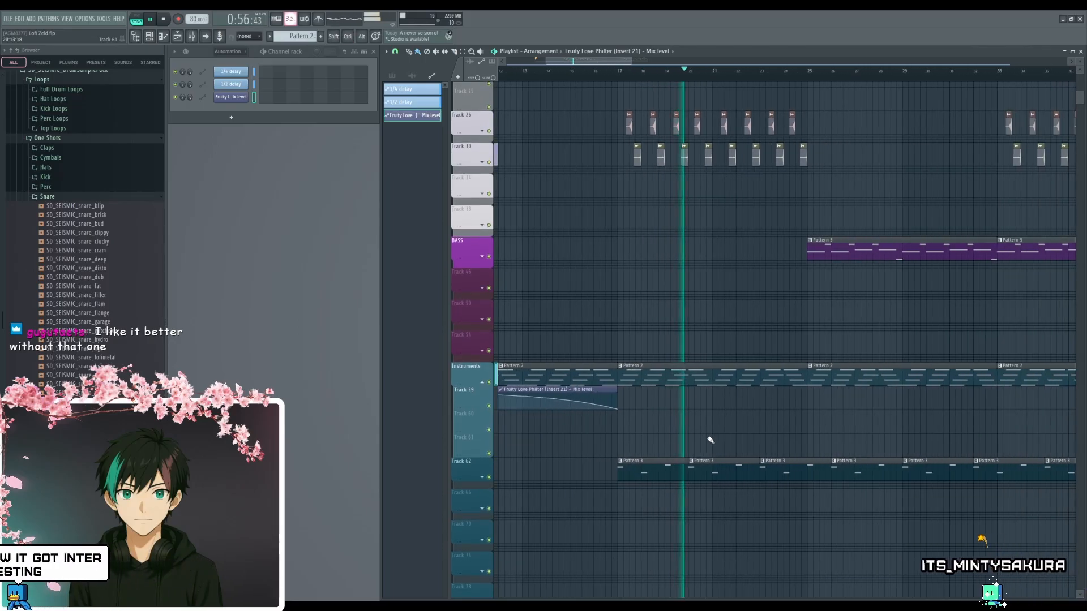
{"action": "left_click_drag", "start_coordinate": [735, 437], "coordinate": [821, 441]}
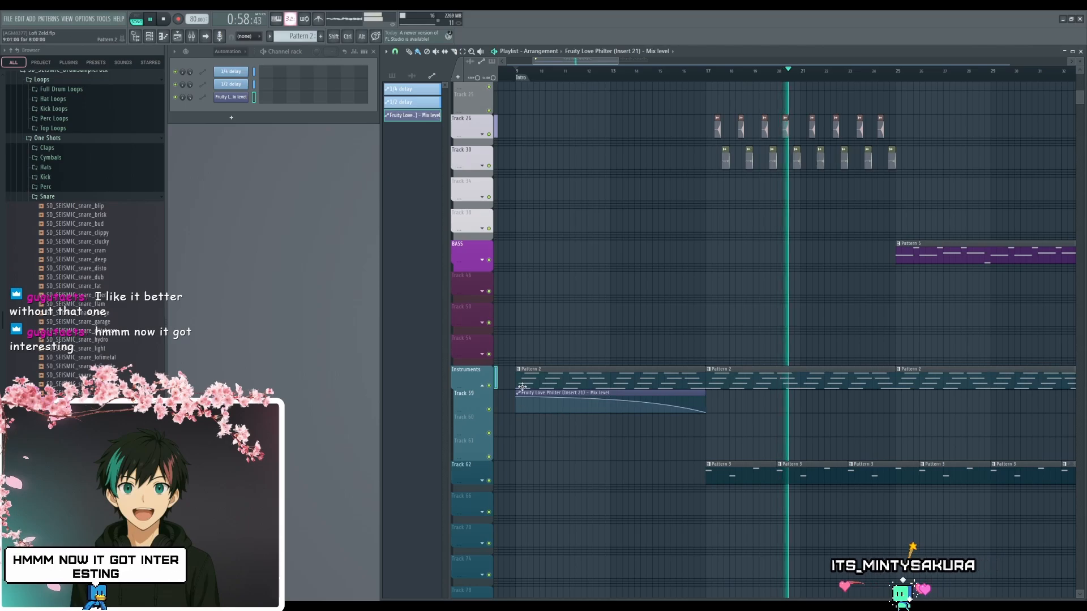
{"action": "left_click_drag", "start_coordinate": [820, 337], "coordinate": [679, 355]}
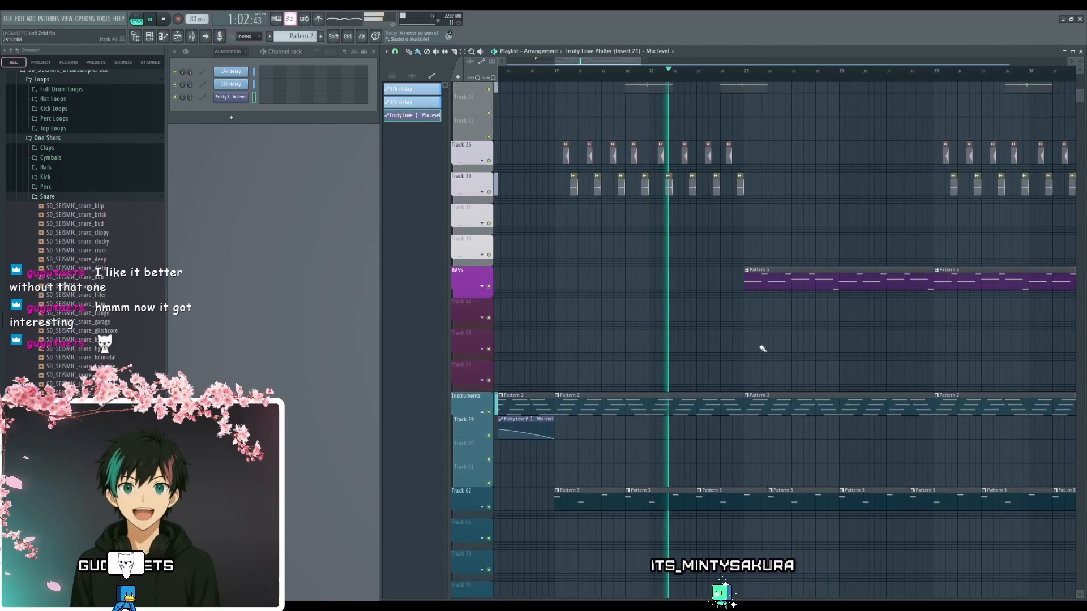
{"action": "left_click_drag", "start_coordinate": [763, 349], "coordinate": [729, 343]}
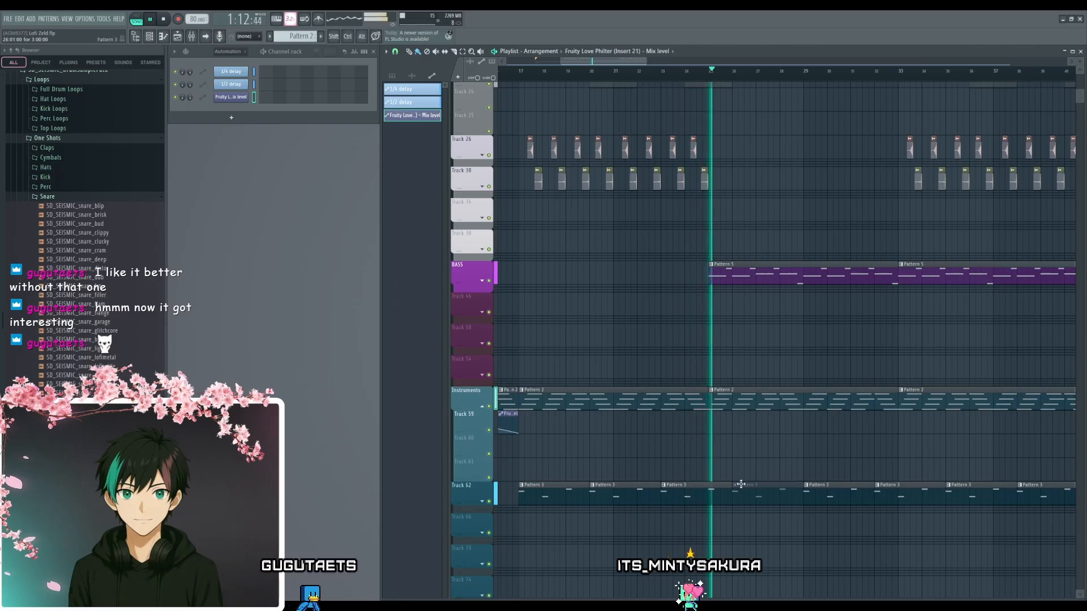
- Try muting the Pattern 3 clip at bar 26 on Track 62 and restore it
{"action": "scroll", "coordinate": [746, 530], "scroll_direction": "up", "scroll_amount": 2}
{"action": "key", "text": "space"}
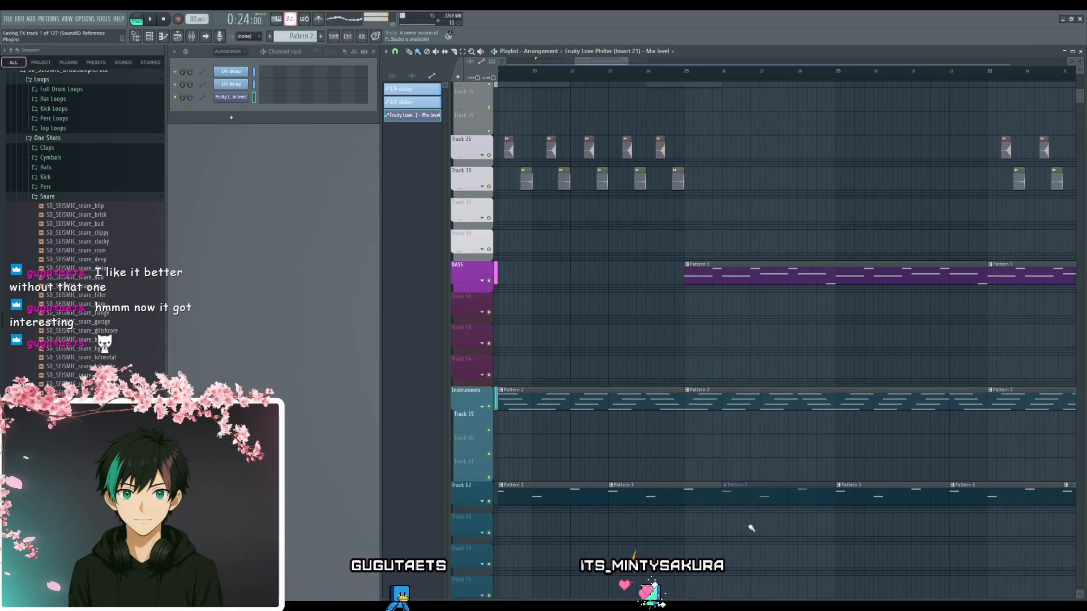
{"action": "right_click", "coordinate": [758, 493], "text": "alt"}
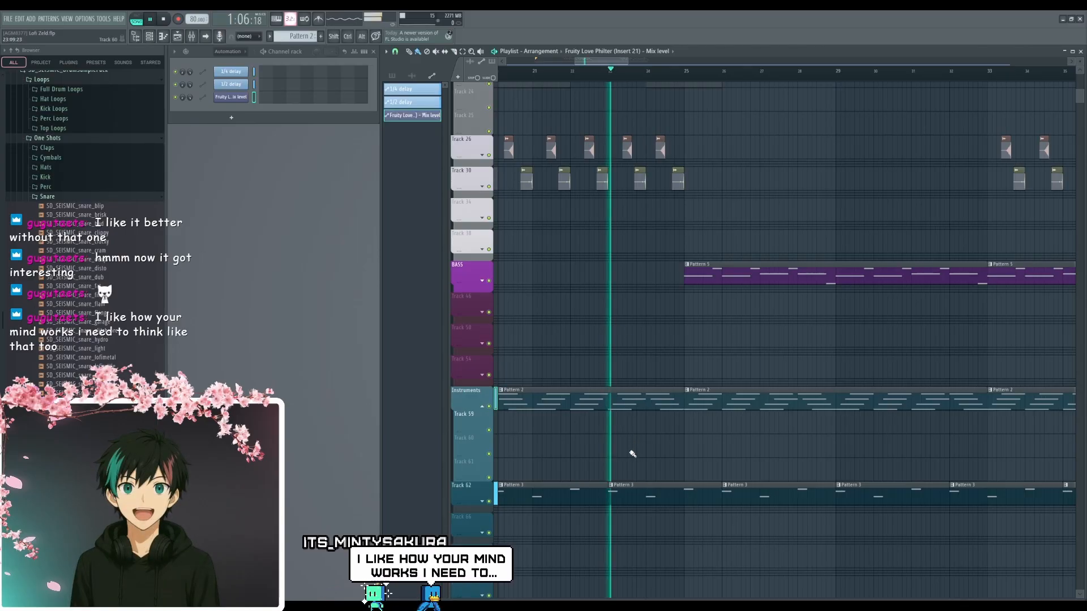
- Play from bar 23 through the bass entry at bar 25 and examine the arrangement of the drum-free section up to bar 33
{"action": "key", "text": "space"}
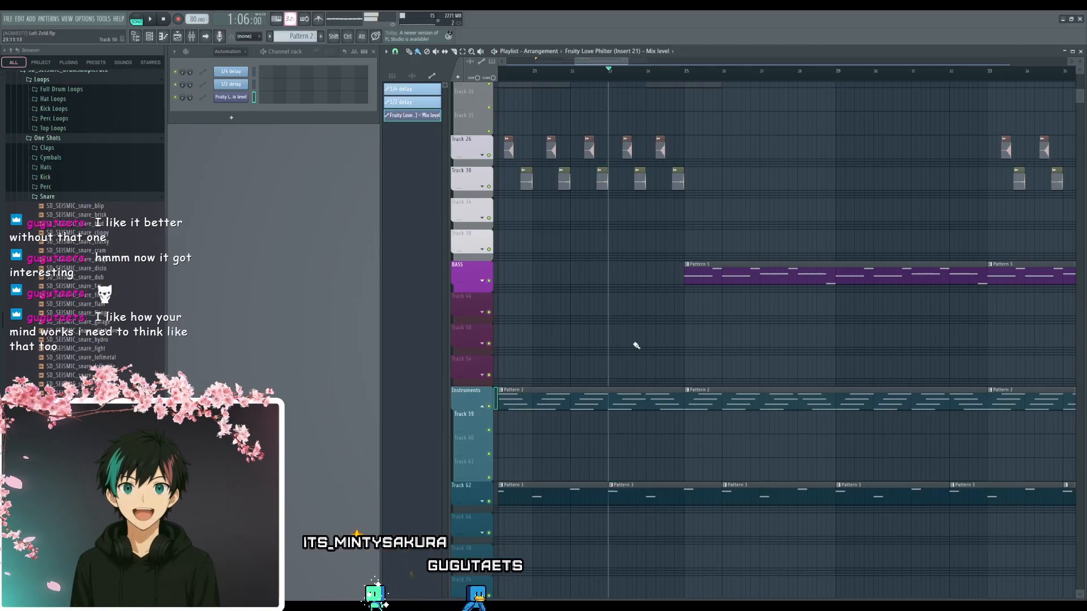
{"action": "left_click_drag", "start_coordinate": [649, 344], "coordinate": [692, 385]}
{"action": "scroll", "coordinate": [684, 378], "scroll_direction": "up", "scroll_amount": 2}
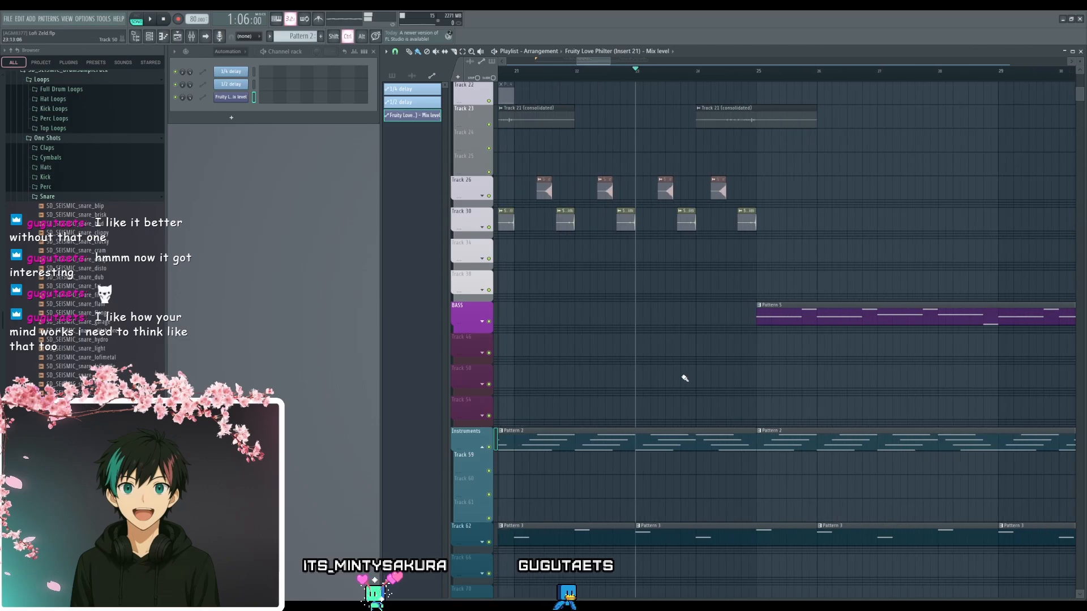
{"action": "scroll", "coordinate": [687, 376], "scroll_direction": "down", "scroll_amount": 3}
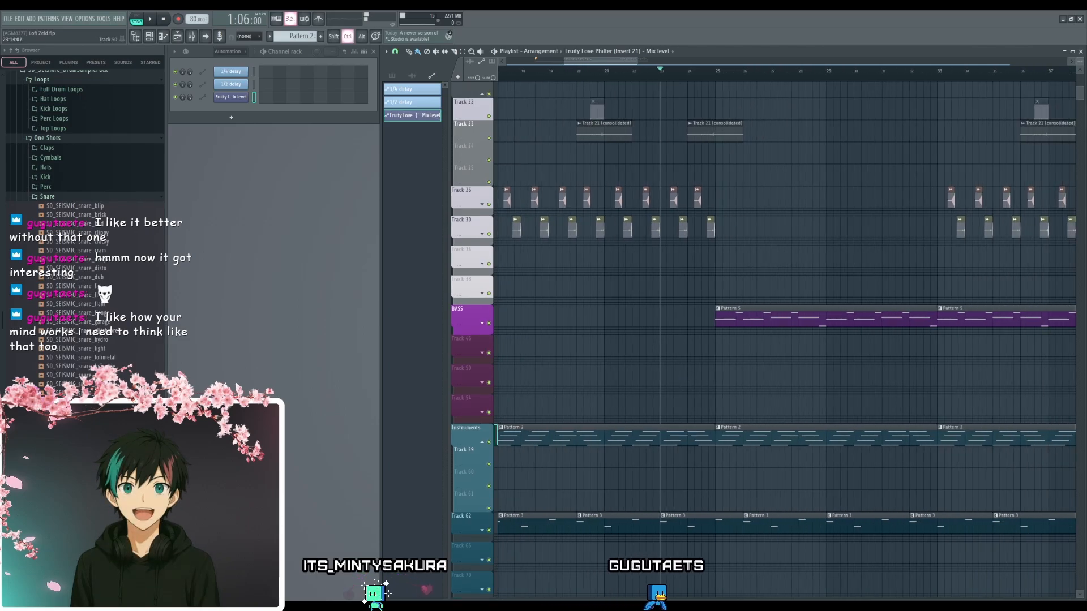
{"action": "left_click_drag", "start_coordinate": [708, 357], "coordinate": [704, 433]}
{"action": "left_click_drag", "start_coordinate": [706, 354], "coordinate": [667, 260]}
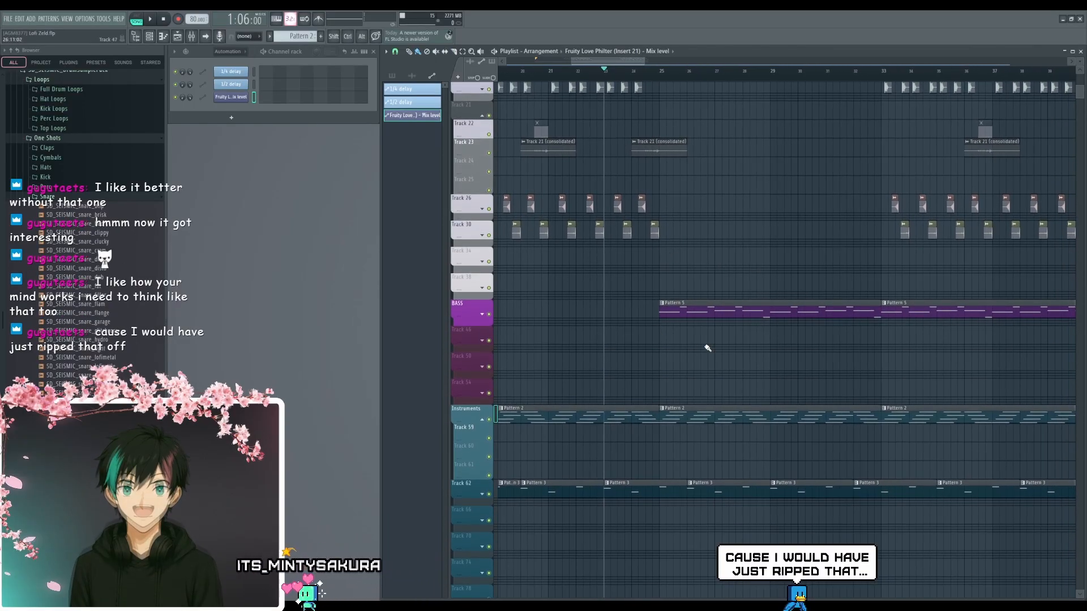
{"action": "key", "text": "space"}
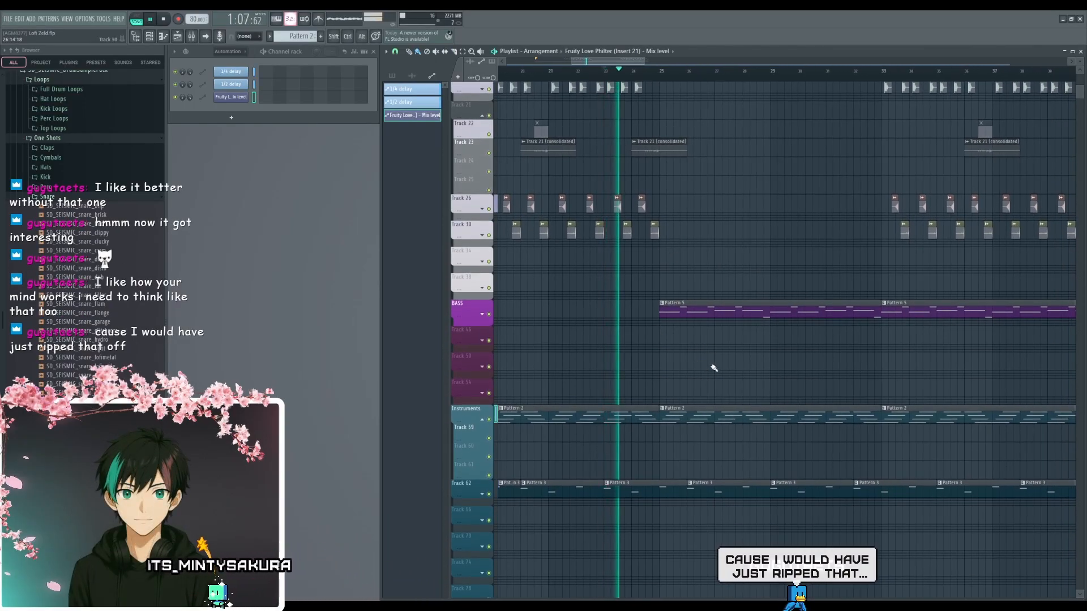
{"action": "left_click_drag", "start_coordinate": [711, 369], "coordinate": [687, 414]}
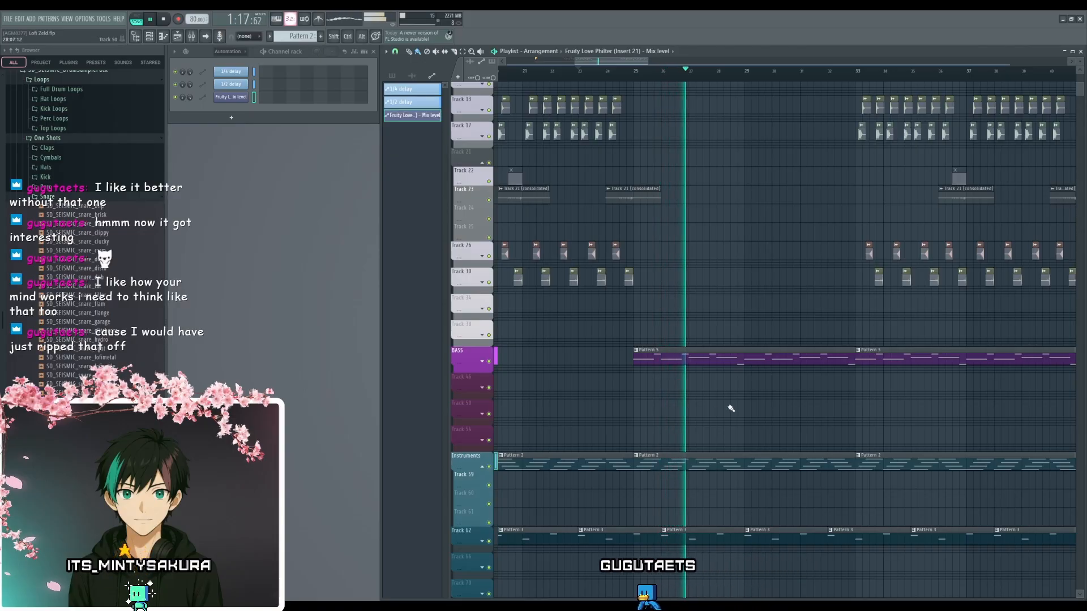
{"action": "left_click_drag", "start_coordinate": [604, 419], "coordinate": [923, 406]}
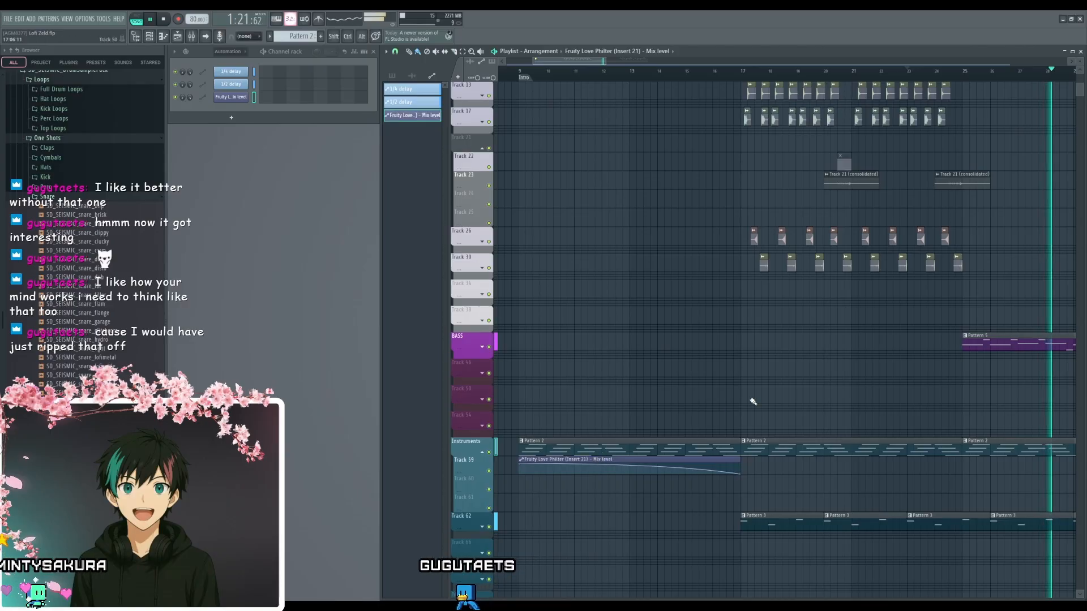
{"action": "left_click_drag", "start_coordinate": [903, 381], "coordinate": [652, 367]}
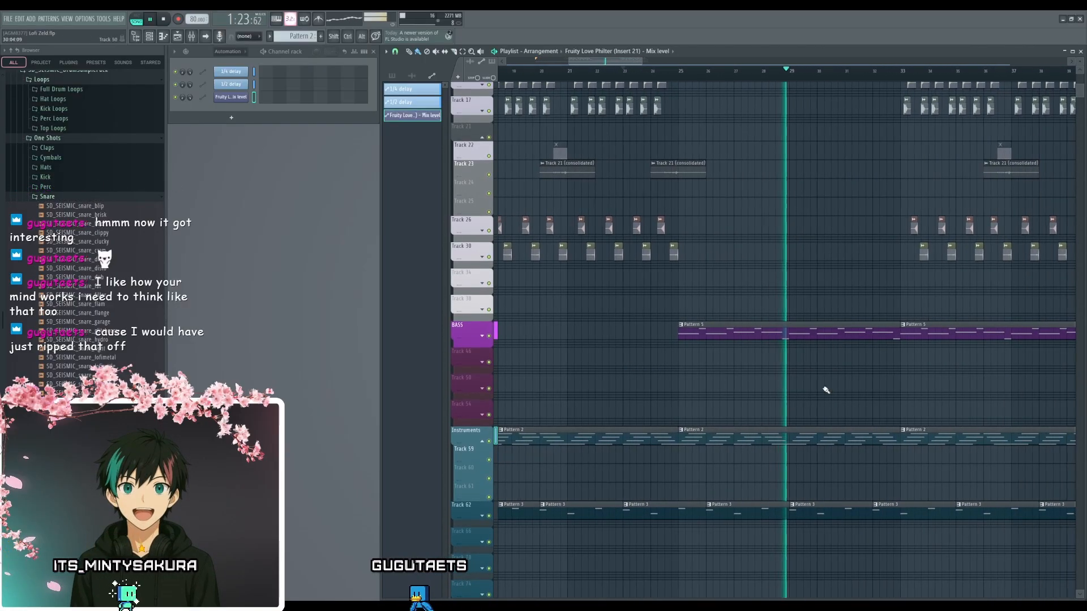
{"action": "left_click_drag", "start_coordinate": [822, 389], "coordinate": [728, 375]}
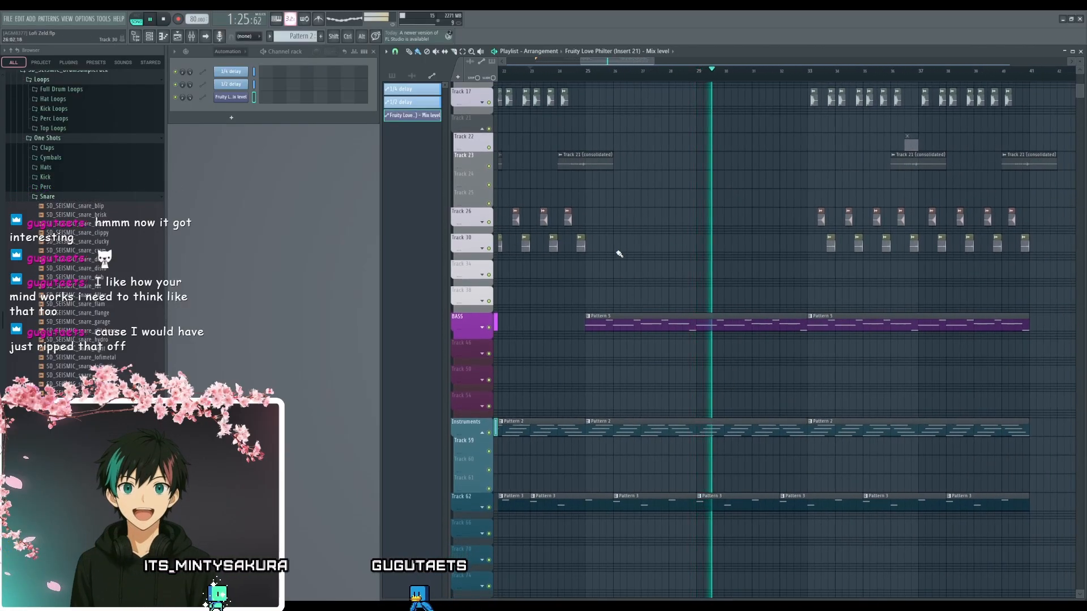
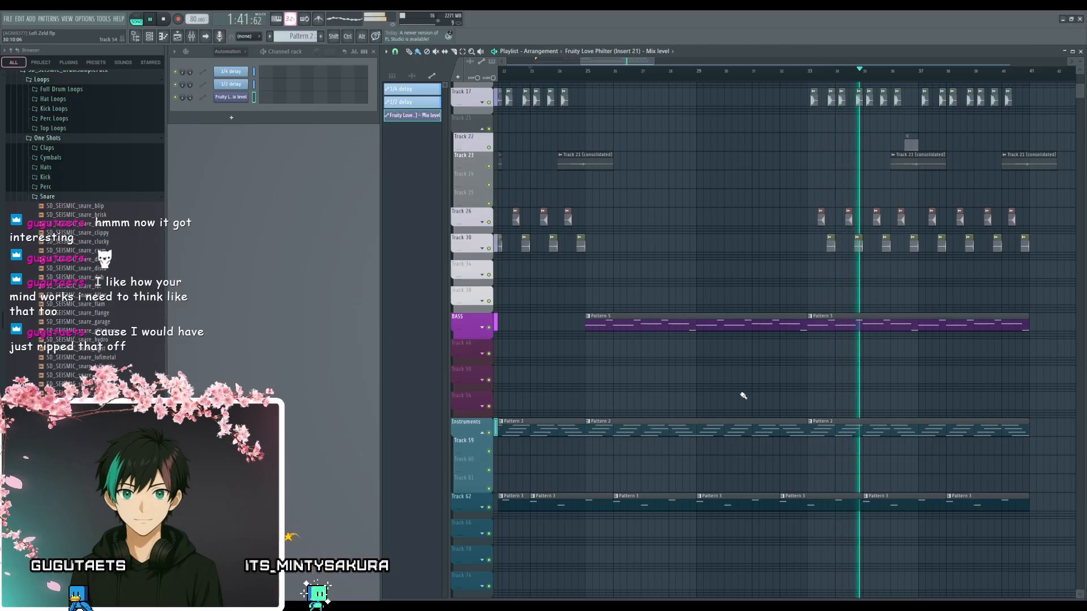
- Try adding another Pattern 2 chord clip at bar 41 on the Instruments track and remove it
{"action": "scroll", "coordinate": [768, 372], "scroll_direction": "down", "scroll_amount": 3}
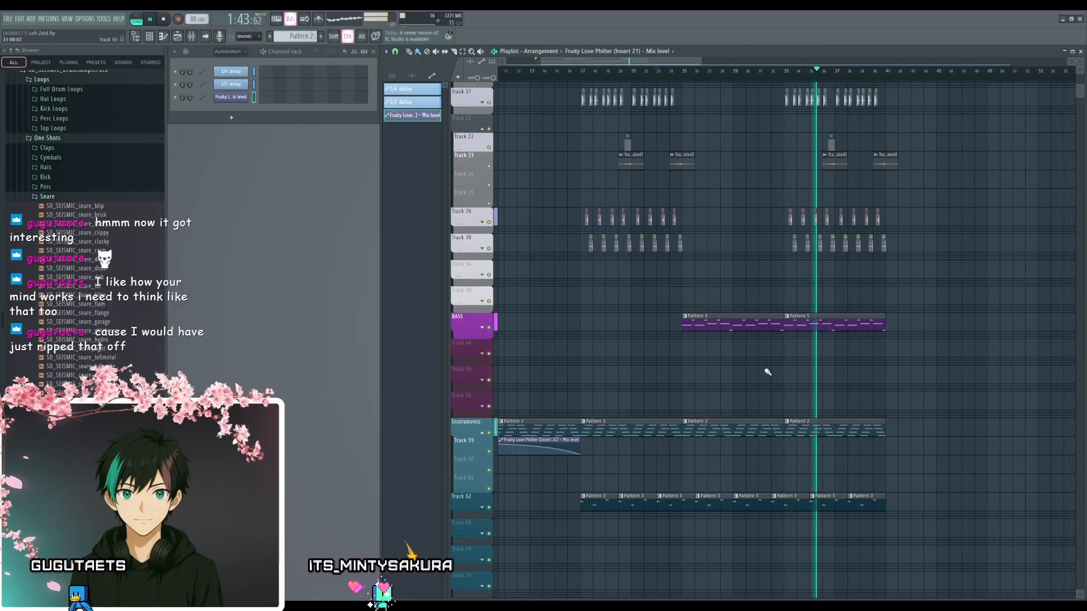
{"action": "scroll", "coordinate": [786, 387], "scroll_direction": "down", "scroll_amount": 1}
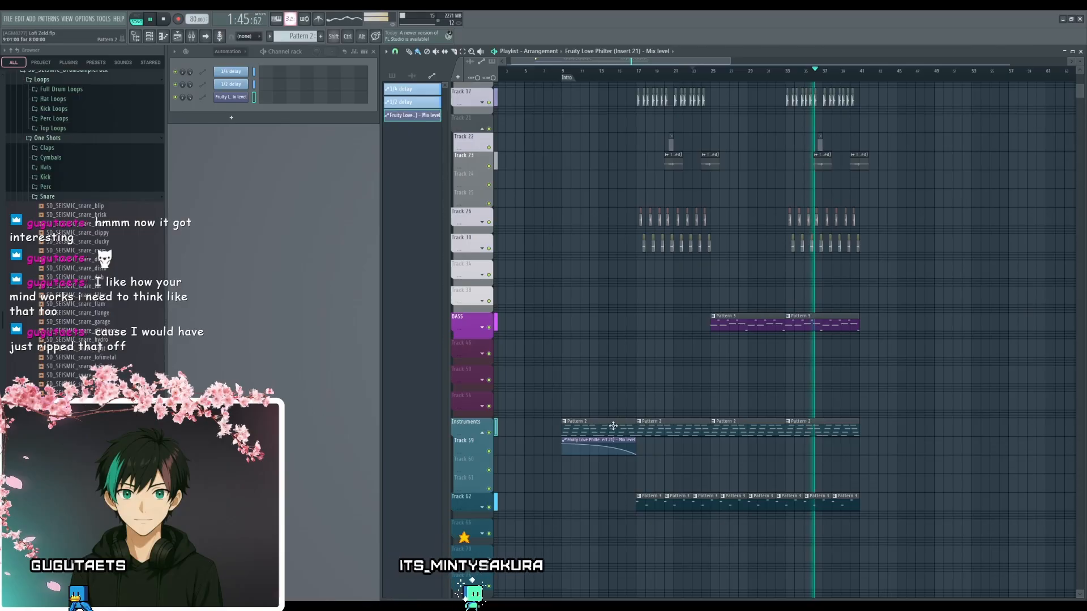
{"action": "left_click_drag", "start_coordinate": [613, 426], "coordinate": [916, 427]}
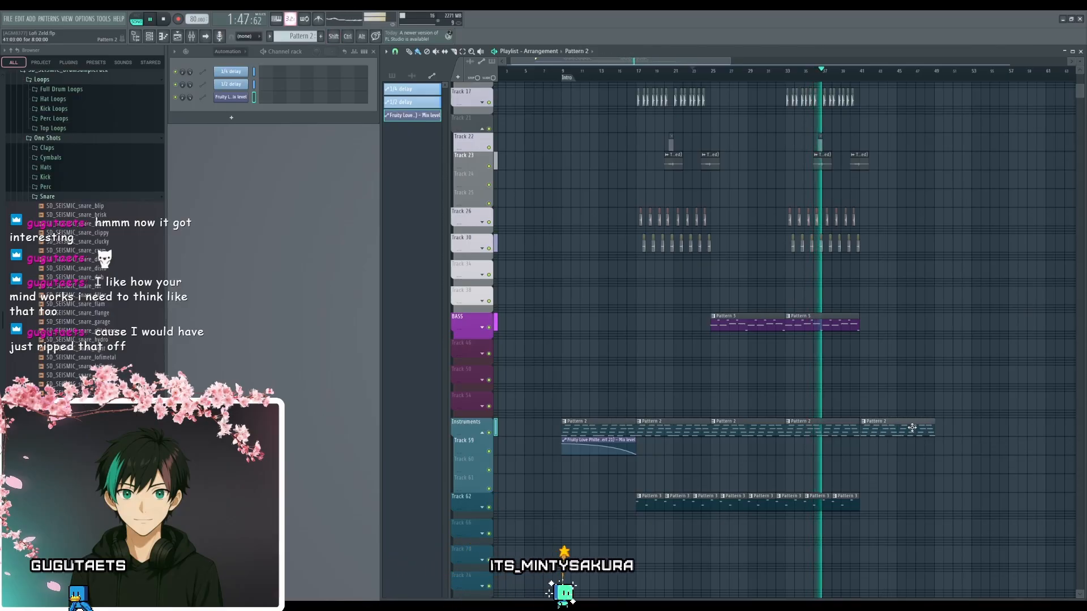
{"action": "scroll", "coordinate": [890, 466], "scroll_direction": "up", "scroll_amount": 5}
{"action": "right_click", "coordinate": [843, 427]}
- Duplicate four Pattern 3 clips on Track 62 so the melody continues from bar 41 to bar 53
{"action": "scroll", "coordinate": [787, 464], "scroll_direction": "down", "scroll_amount": 2}
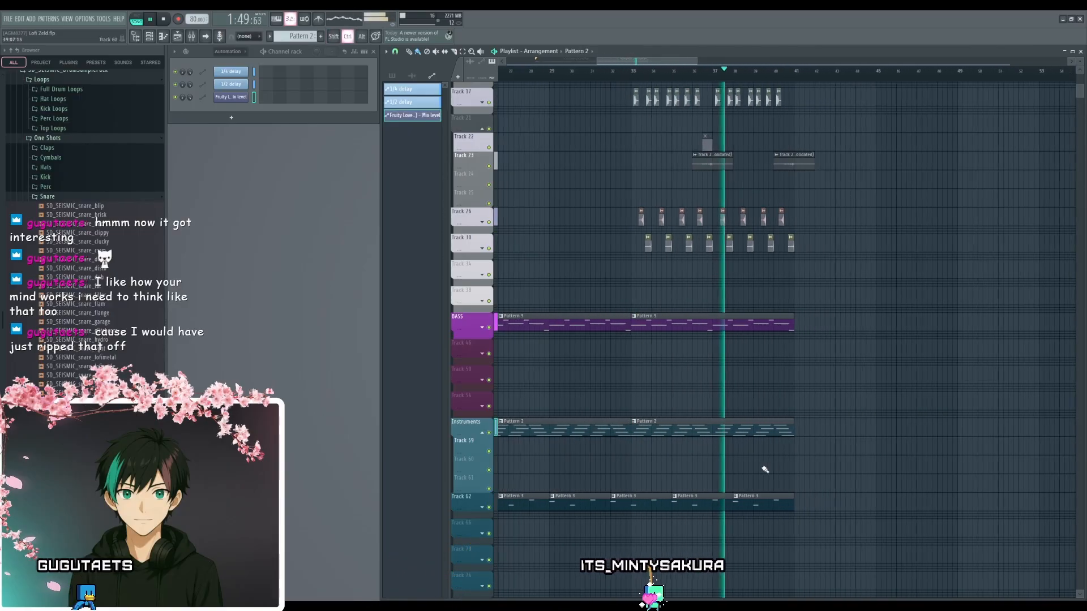
{"action": "left_click_drag", "start_coordinate": [784, 456], "coordinate": [827, 509]}
{"action": "scroll", "coordinate": [823, 474], "scroll_direction": "up", "scroll_amount": 3}
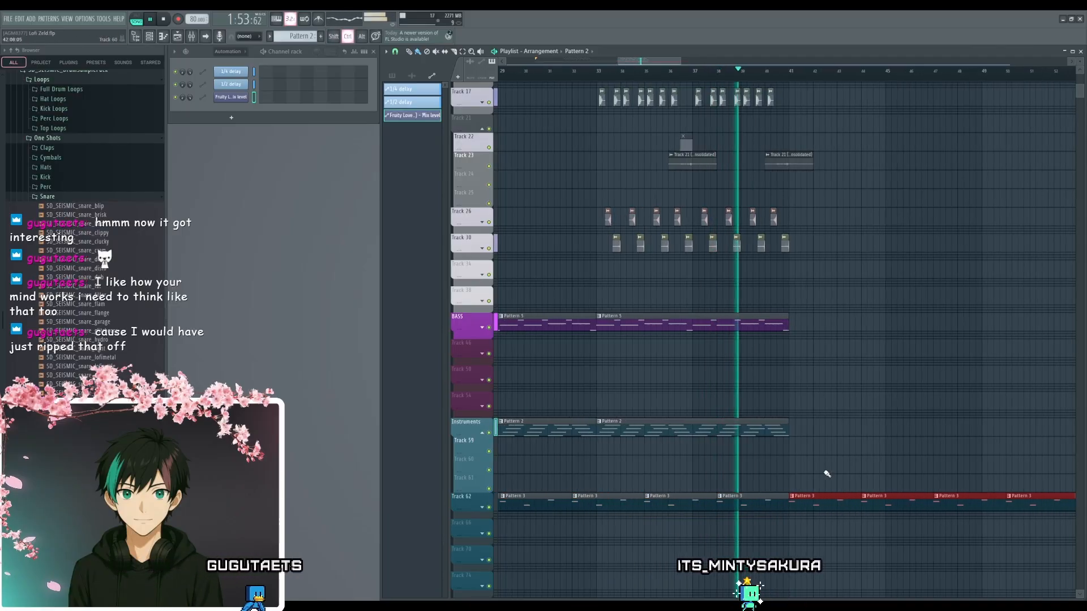
{"action": "left_click", "coordinate": [813, 470], "text": "ctrl"}
{"action": "left_click_drag", "start_coordinate": [861, 365], "coordinate": [859, 384]}
- Copy the Pattern 5 bass clip to the BASS track so that it starts exactly at bar 41
{"action": "scroll", "coordinate": [845, 379], "scroll_direction": "down", "scroll_amount": 3}
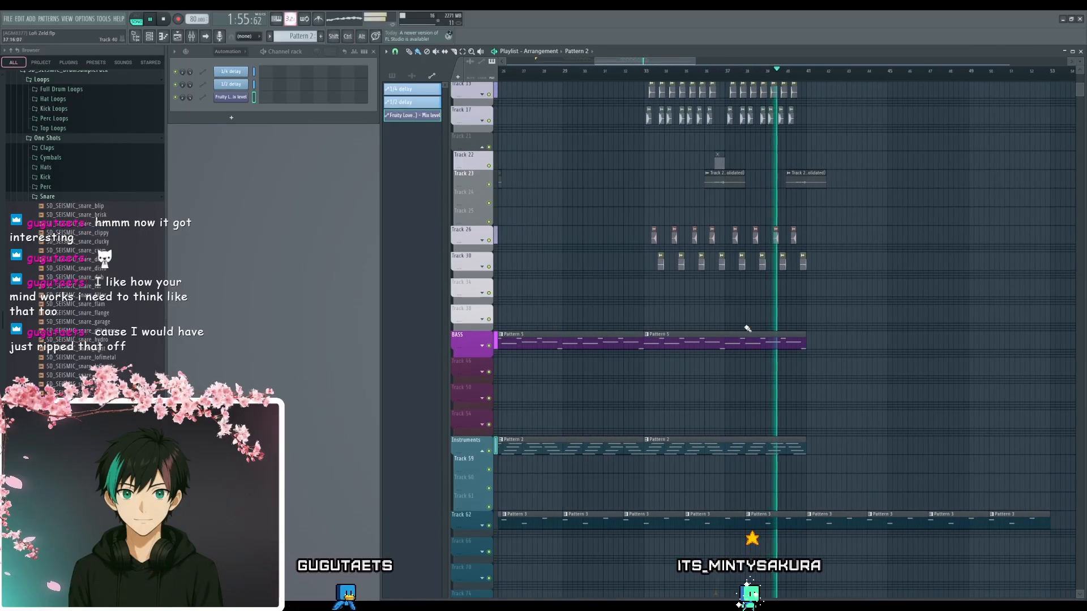
{"action": "left_click_drag", "start_coordinate": [686, 338], "coordinate": [855, 337]}
{"action": "scroll", "coordinate": [855, 337], "scroll_direction": "up", "scroll_amount": 3}
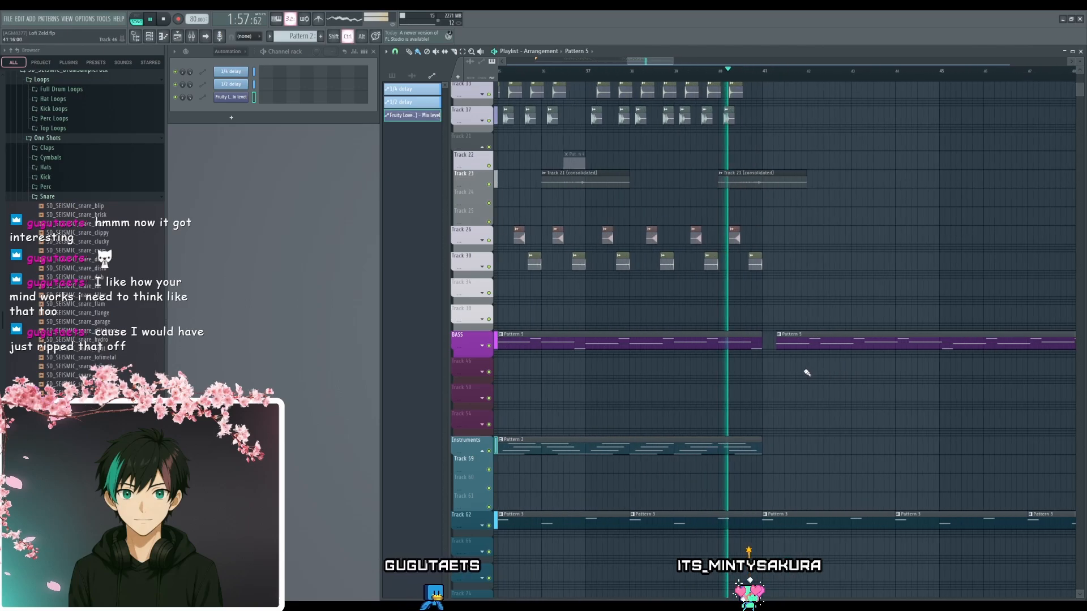
{"action": "left_click", "coordinate": [767, 342]}
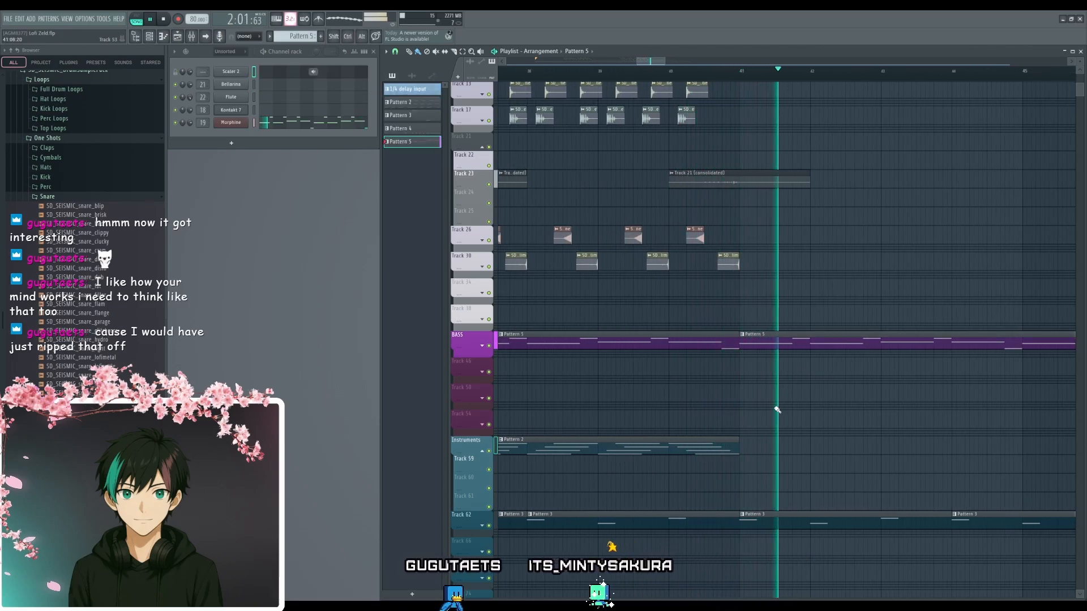
- Listen to the bass and melody section after bar 41, look over its surrounding tracks, and stop playback
{"action": "scroll", "coordinate": [730, 414], "scroll_direction": "down", "scroll_amount": 3}
{"action": "scroll", "coordinate": [724, 415], "scroll_direction": "up", "scroll_amount": 3}
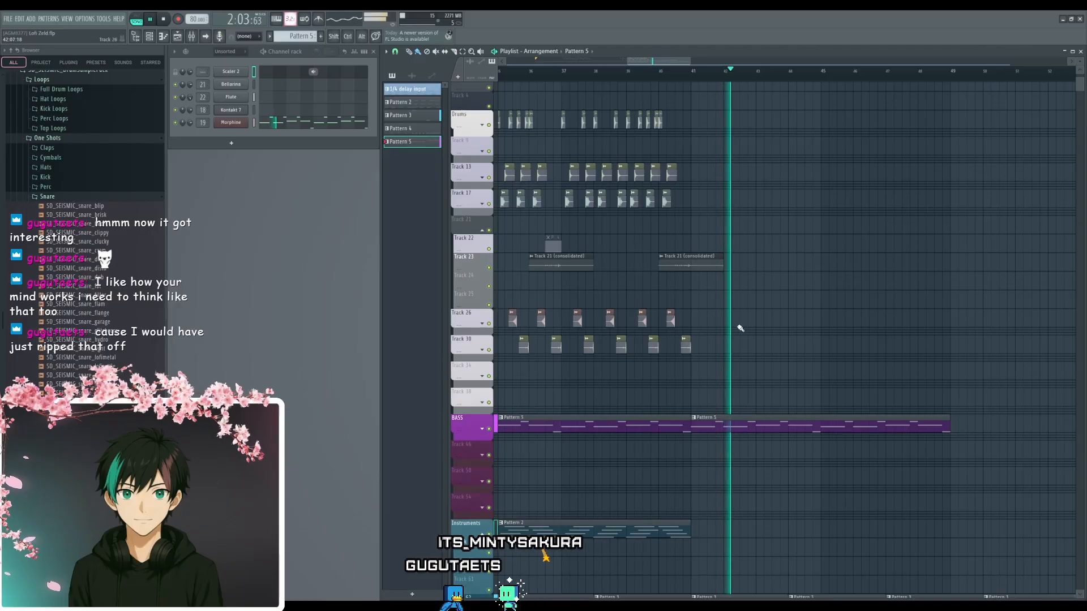
{"action": "scroll", "coordinate": [739, 328], "scroll_direction": "down", "scroll_amount": 1}
{"action": "left_click_drag", "start_coordinate": [759, 371], "coordinate": [723, 242]}
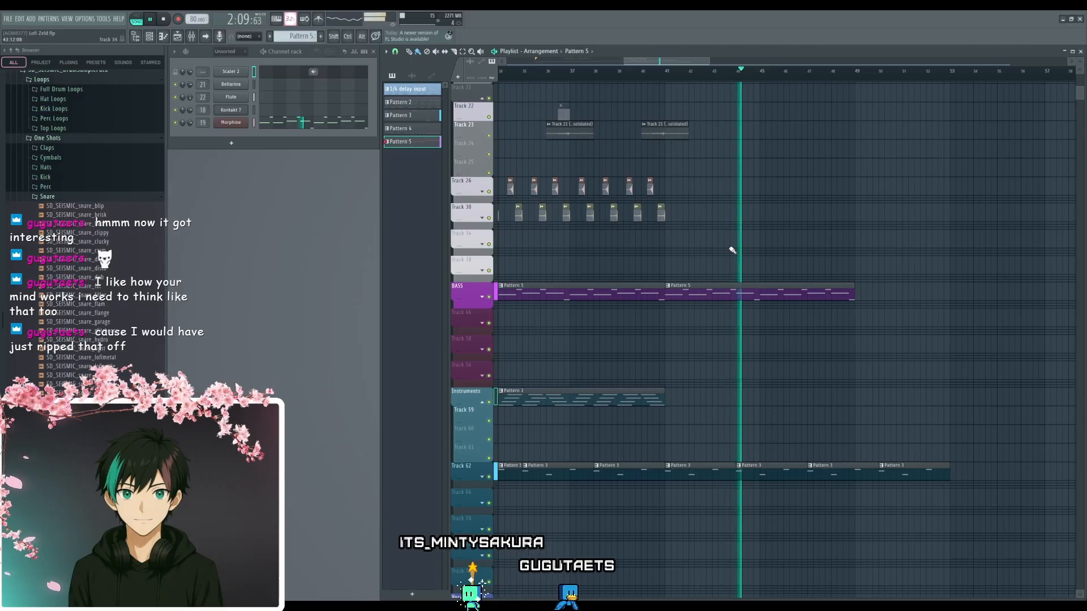
{"action": "left_click_drag", "start_coordinate": [704, 332], "coordinate": [764, 502]}
{"action": "left_click_drag", "start_coordinate": [758, 417], "coordinate": [793, 442]}
{"action": "key", "text": "space"}
- Continue the clips on the Drums track and Track 13 from bar 41 through bar 49
{"action": "scroll", "coordinate": [714, 199], "scroll_direction": "up", "scroll_amount": 2}
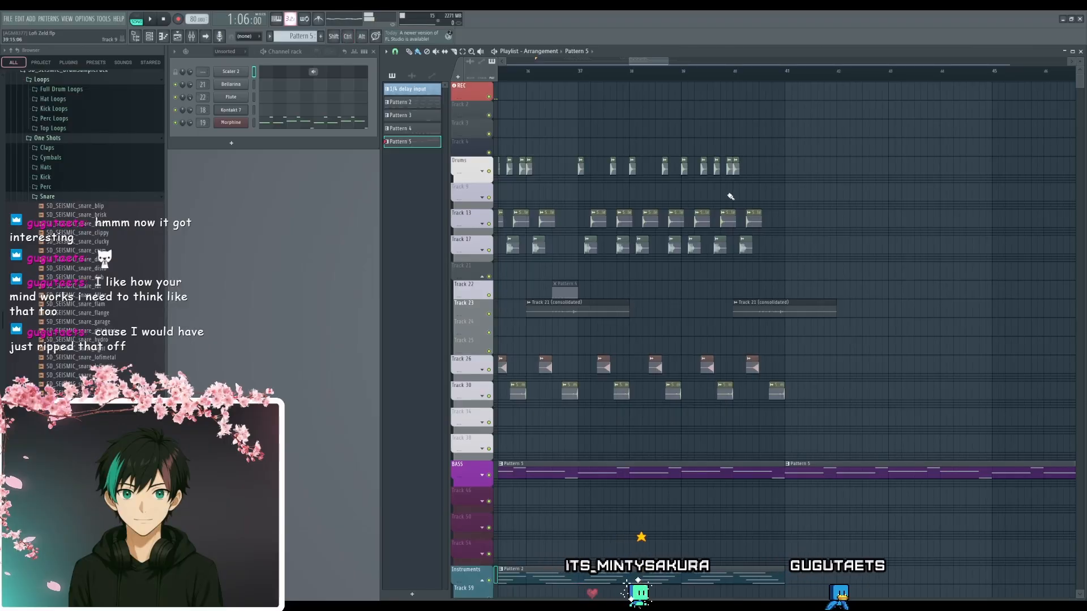
{"action": "left_click_drag", "start_coordinate": [808, 119], "coordinate": [807, 213]}
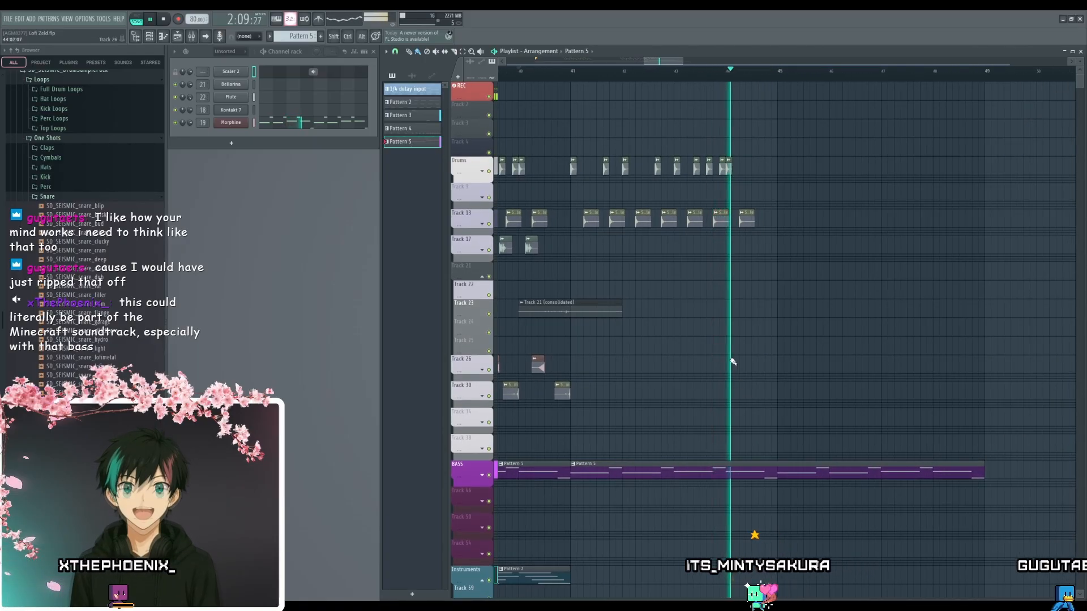
{"action": "left_click_drag", "start_coordinate": [790, 139], "coordinate": [908, 219]}
{"action": "scroll", "coordinate": [634, 245], "scroll_direction": "up", "scroll_amount": 3}
{"action": "left_click", "coordinate": [888, 275], "text": "ctrl"}
{"action": "scroll", "coordinate": [873, 314], "scroll_direction": "down", "scroll_amount": 4}
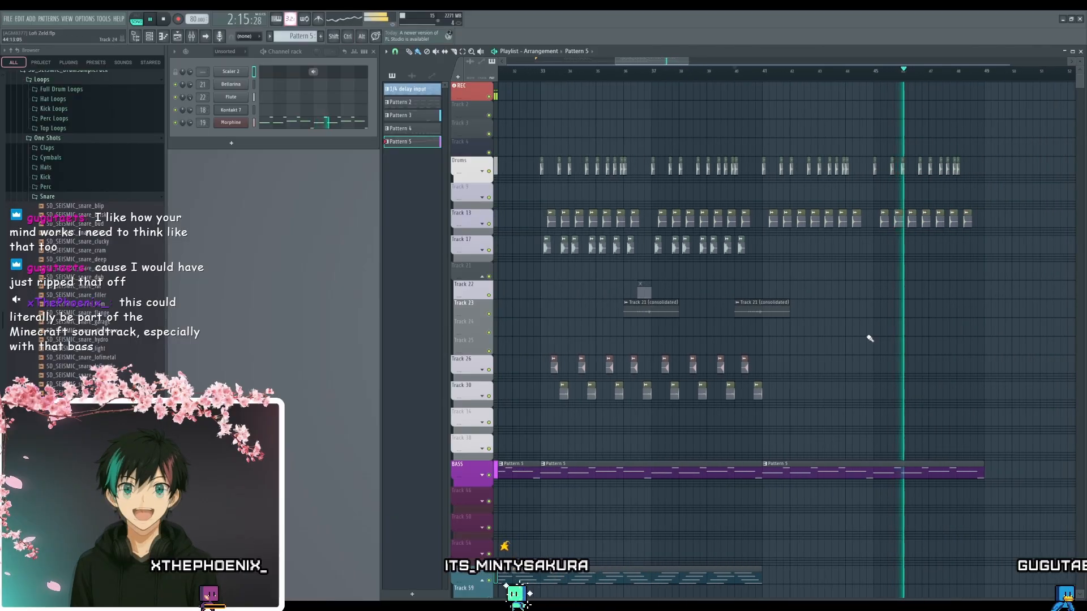
- Play the extended section with drums and bass past bar 49, compare it with the earlier drum clips, and stop playback
{"action": "scroll", "coordinate": [869, 339], "scroll_direction": "down", "scroll_amount": 3}
{"action": "scroll", "coordinate": [827, 310], "scroll_direction": "down", "scroll_amount": 4}
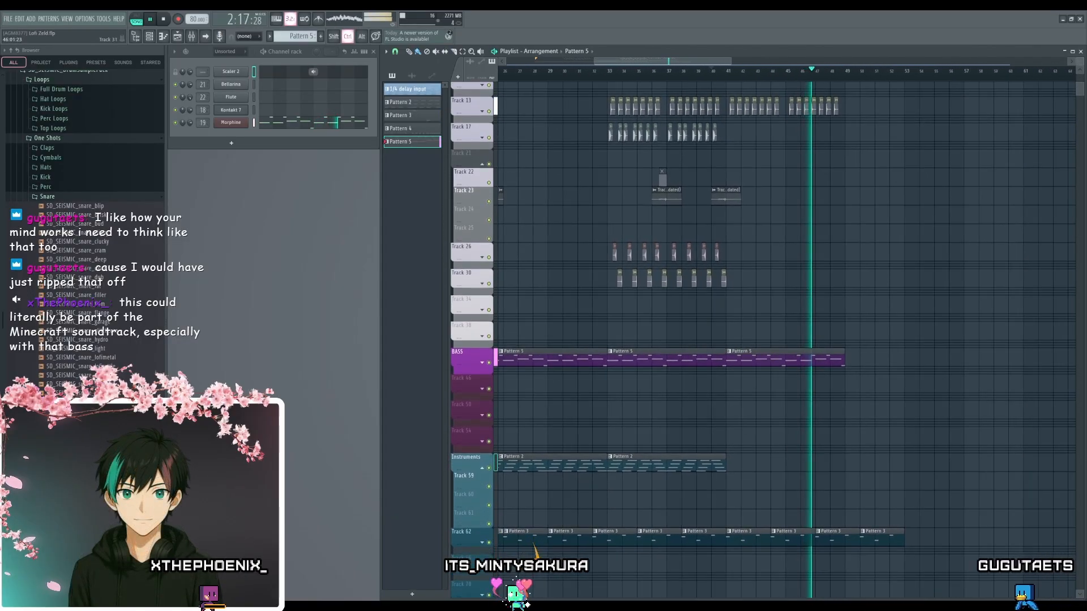
{"action": "scroll", "coordinate": [764, 339], "scroll_direction": "down", "scroll_amount": 1}
{"action": "scroll", "coordinate": [804, 292], "scroll_direction": "up", "scroll_amount": 3}
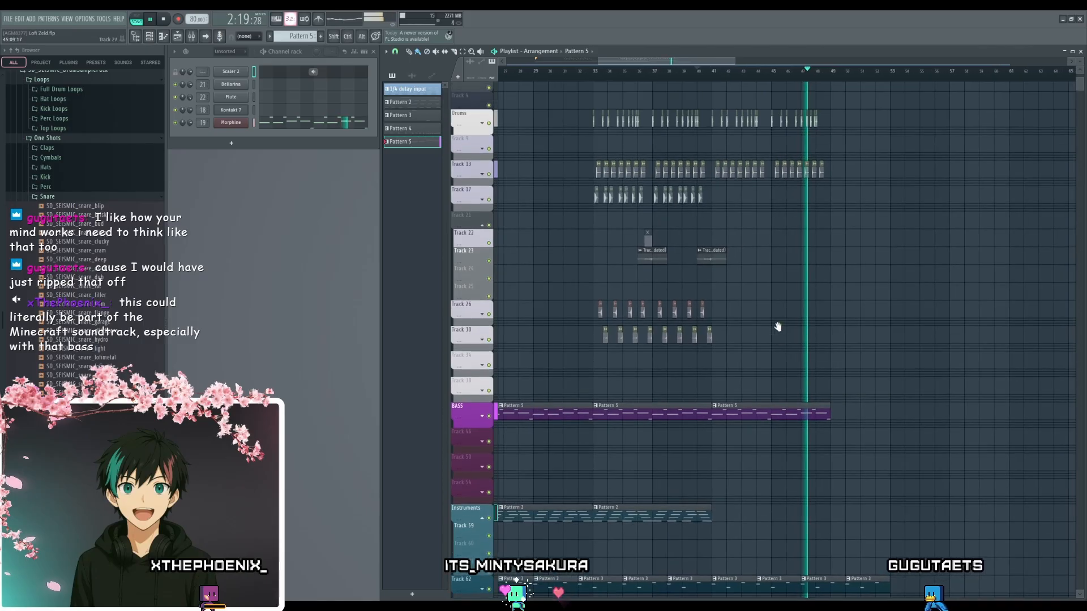
{"action": "scroll", "coordinate": [695, 307], "scroll_direction": "up", "scroll_amount": 4}
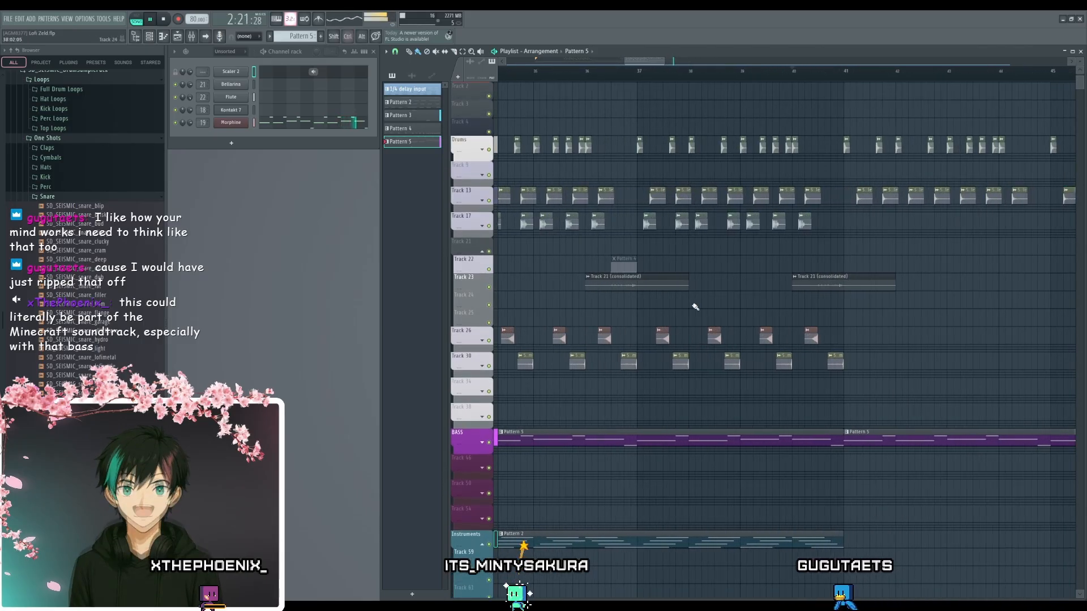
{"action": "scroll", "coordinate": [722, 309], "scroll_direction": "down", "scroll_amount": 5}
{"action": "left_click_drag", "start_coordinate": [701, 296], "coordinate": [660, 235]}
{"action": "scroll", "coordinate": [819, 291], "scroll_direction": "up", "scroll_amount": 3}
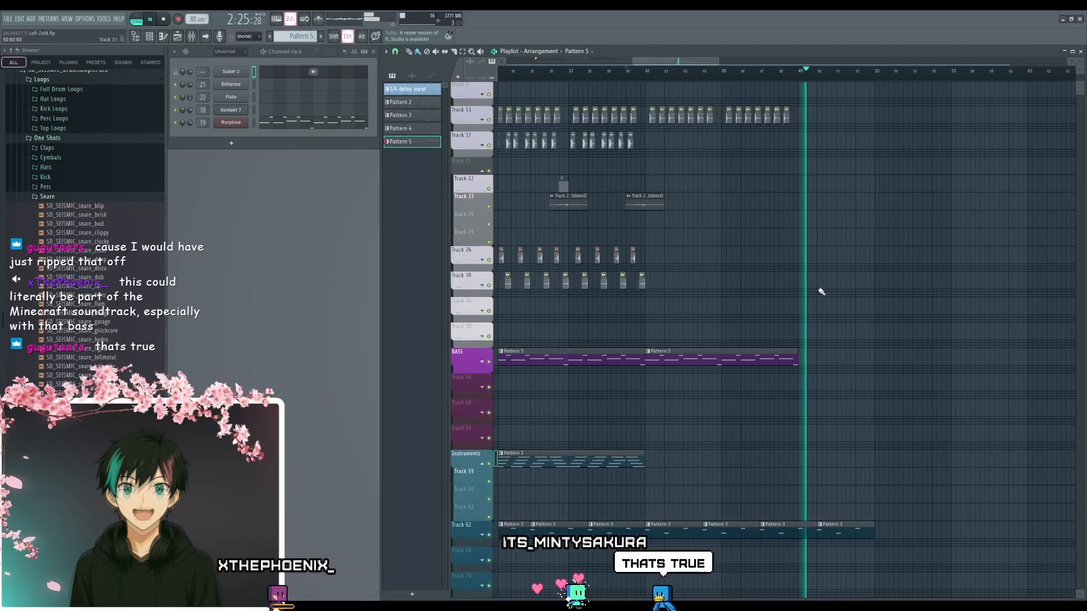
{"action": "left_click_drag", "start_coordinate": [821, 344], "coordinate": [817, 399]}
{"action": "scroll", "coordinate": [806, 485], "scroll_direction": "up", "scroll_amount": 2}
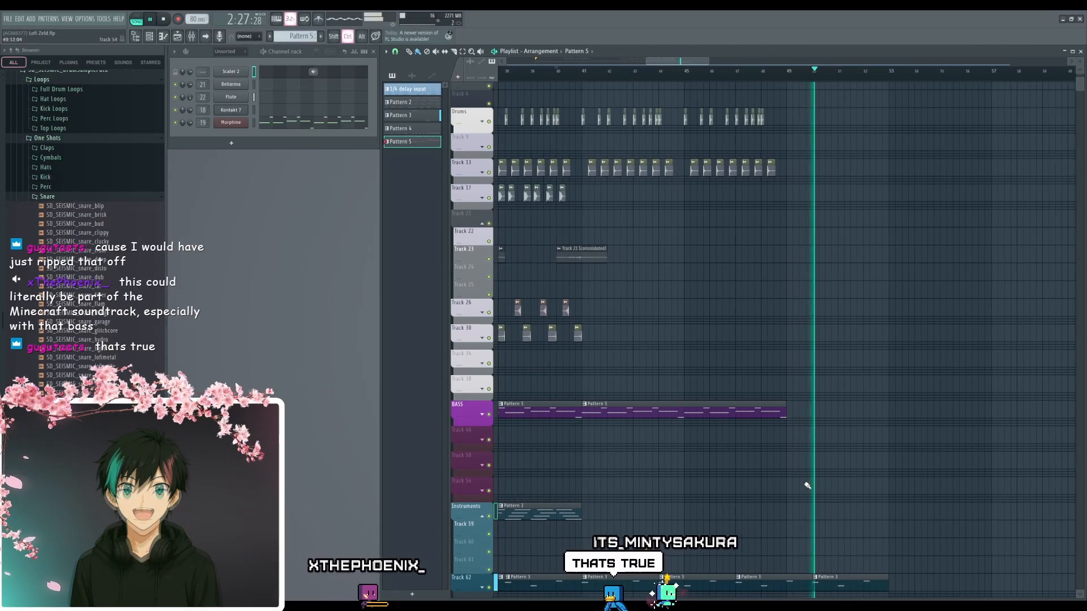
{"action": "key", "text": "space"}
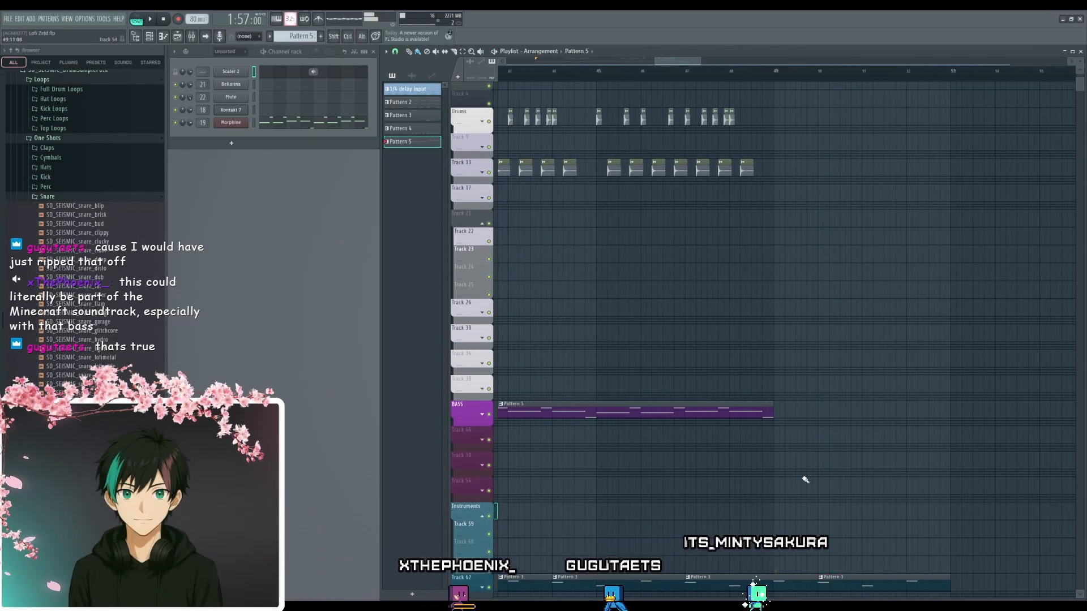
- Examine the whole arrangement from the intro to the last Pattern 3 clip, checking which tracks play in each section
{"action": "left_click_drag", "start_coordinate": [771, 335], "coordinate": [777, 431]}
{"action": "scroll", "coordinate": [666, 369], "scroll_direction": "left", "scroll_amount": 4}
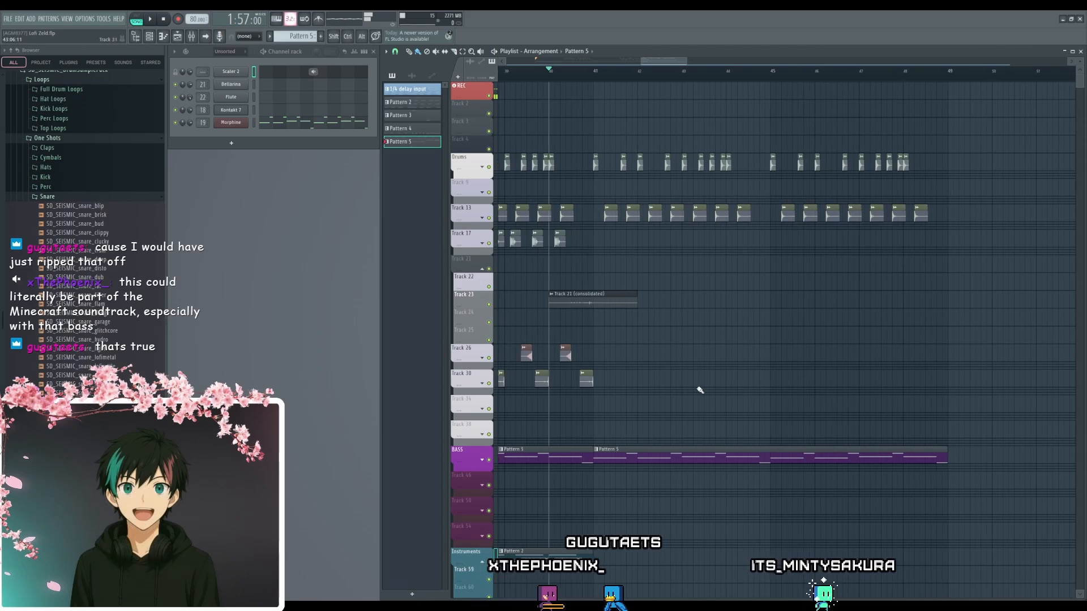
{"action": "scroll", "coordinate": [574, 122], "scroll_direction": "down", "scroll_amount": 5}
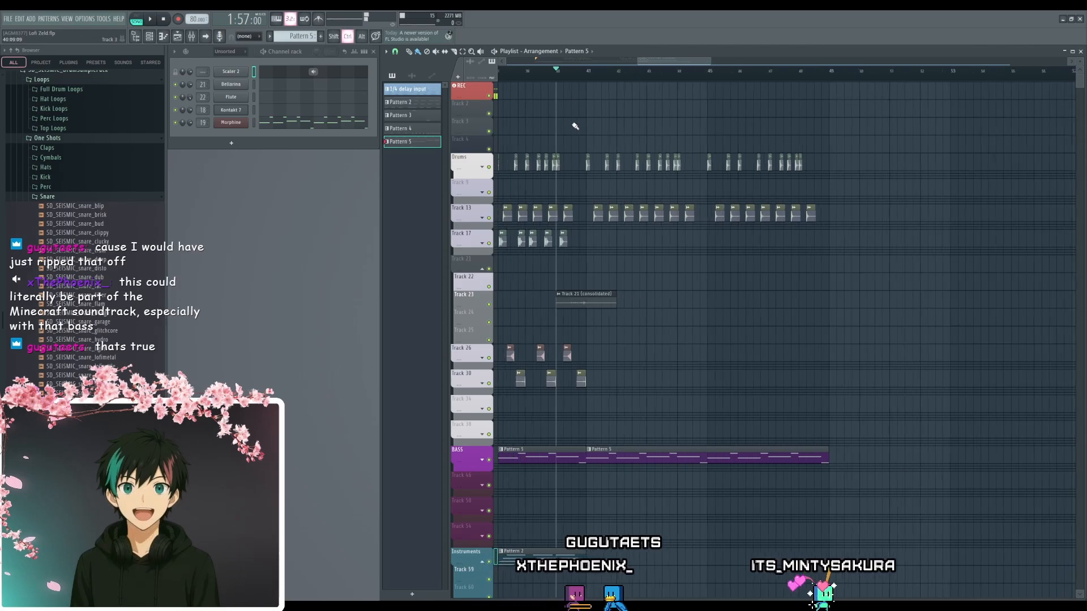
{"action": "left_click_drag", "start_coordinate": [578, 335], "coordinate": [841, 377]}
{"action": "left_click_drag", "start_coordinate": [862, 439], "coordinate": [770, 317]}
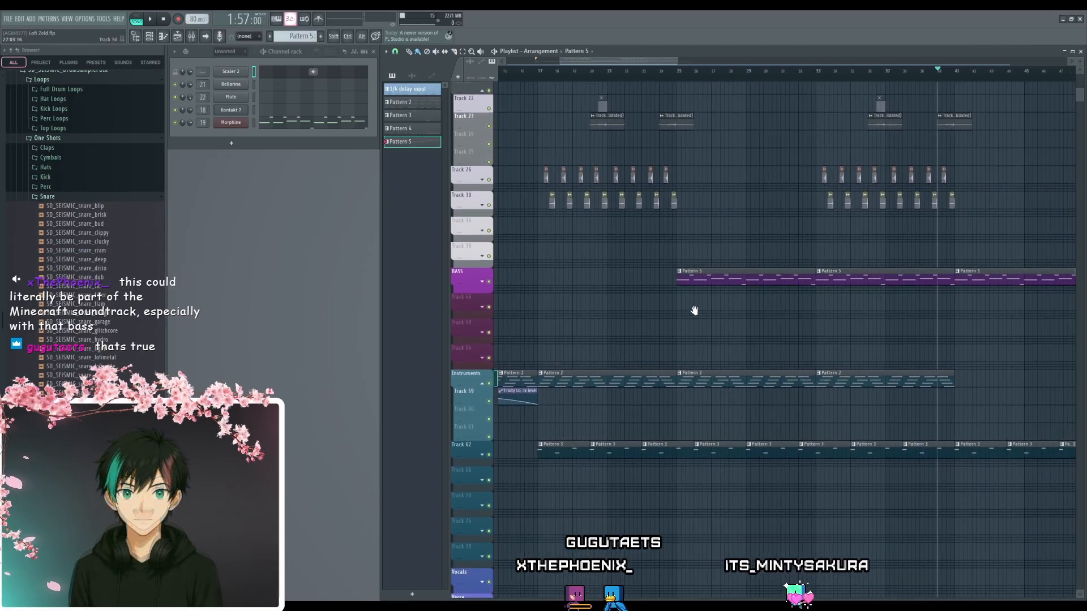
{"action": "scroll", "coordinate": [770, 317], "scroll_direction": "down", "scroll_amount": 4}
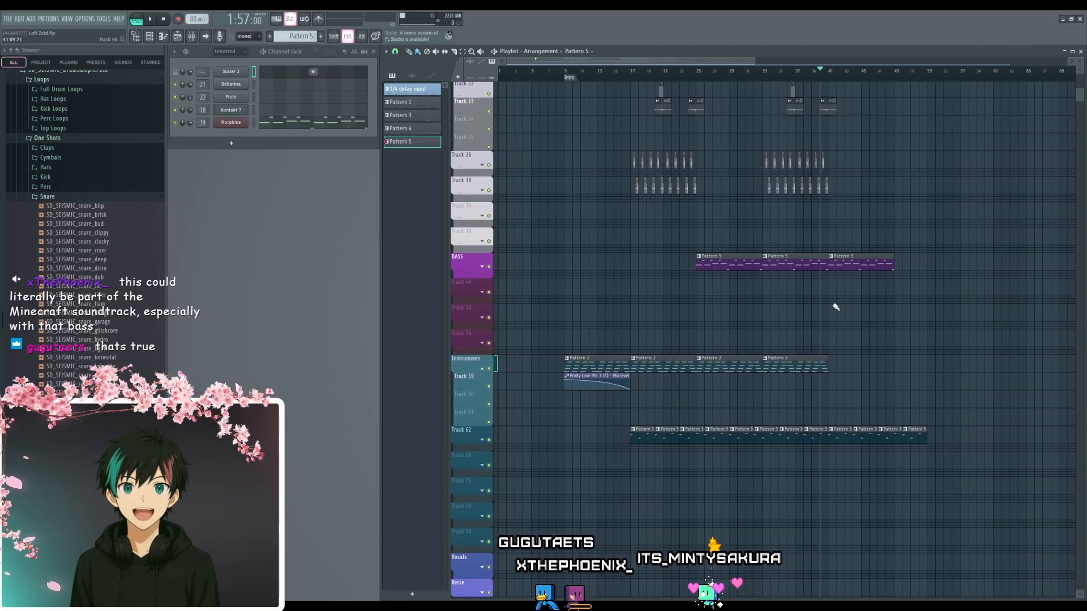
{"action": "scroll", "coordinate": [836, 306], "scroll_direction": "up", "scroll_amount": 3}
{"action": "left_click_drag", "start_coordinate": [842, 304], "coordinate": [898, 467]}
- Select the timeline from the intro at bar 9 to bar 53 to gauge the arrangement's length
{"action": "scroll", "coordinate": [651, 494], "scroll_direction": "down", "scroll_amount": 3}
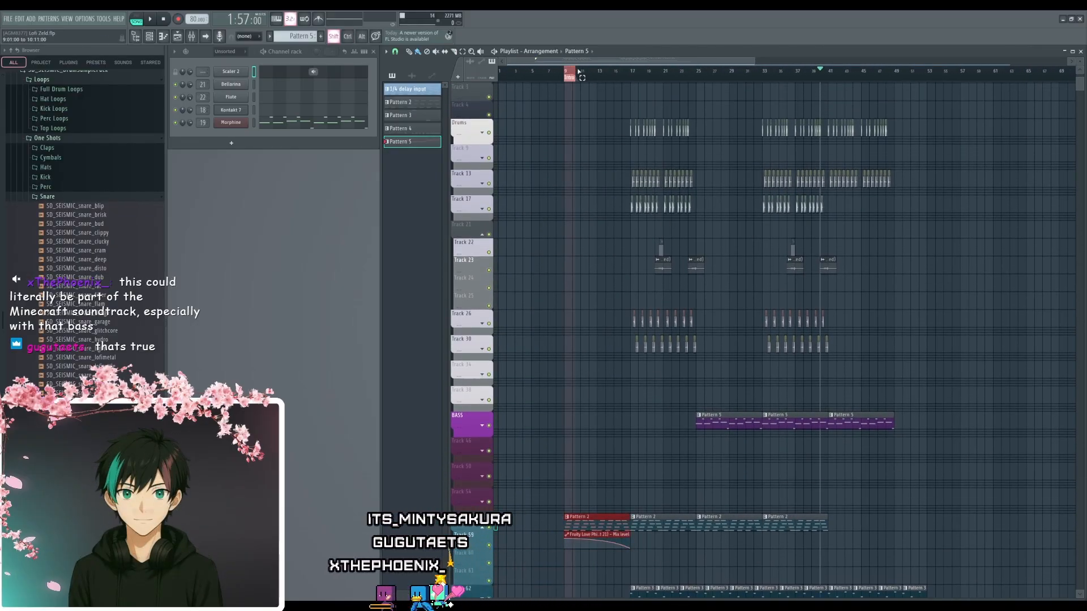
{"action": "left_click_drag", "start_coordinate": [570, 73], "coordinate": [867, 100]}
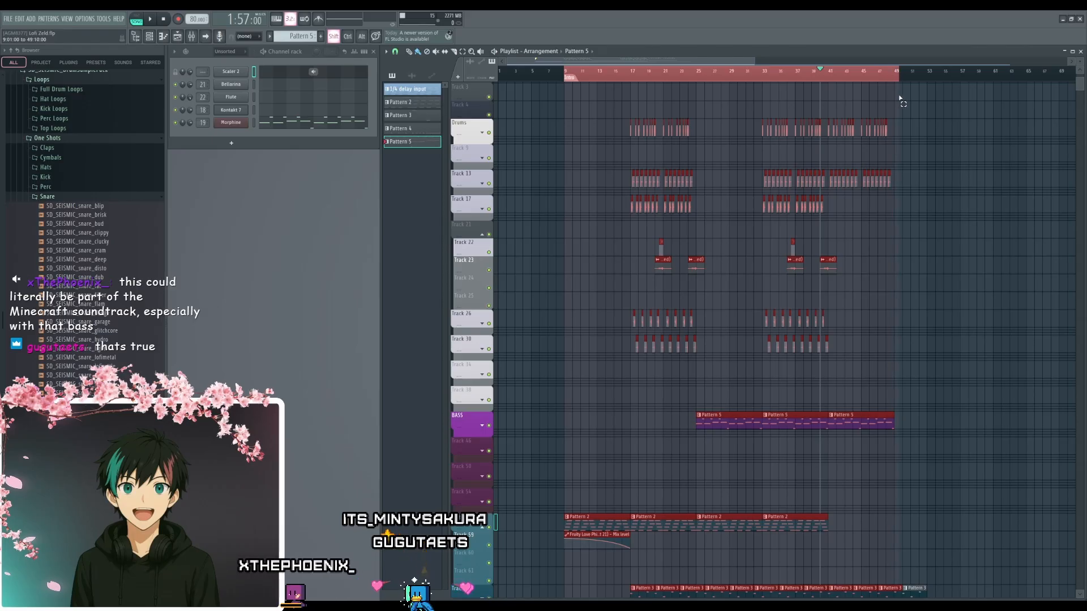
{"action": "left_click_drag", "start_coordinate": [913, 102], "coordinate": [927, 103]}
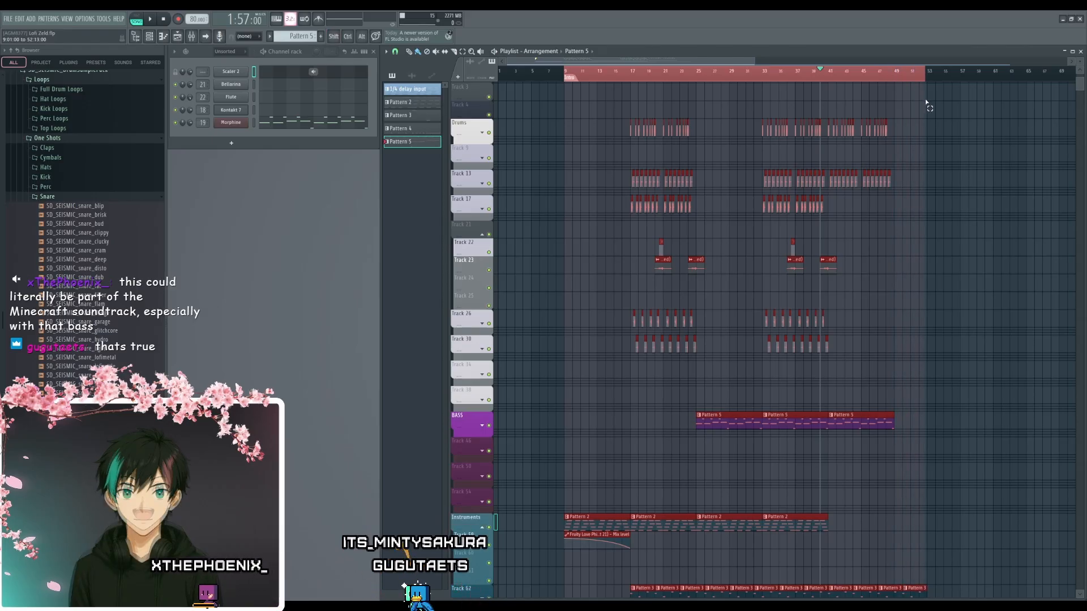
{"action": "scroll", "coordinate": [557, 139], "scroll_direction": "up", "scroll_amount": 5}
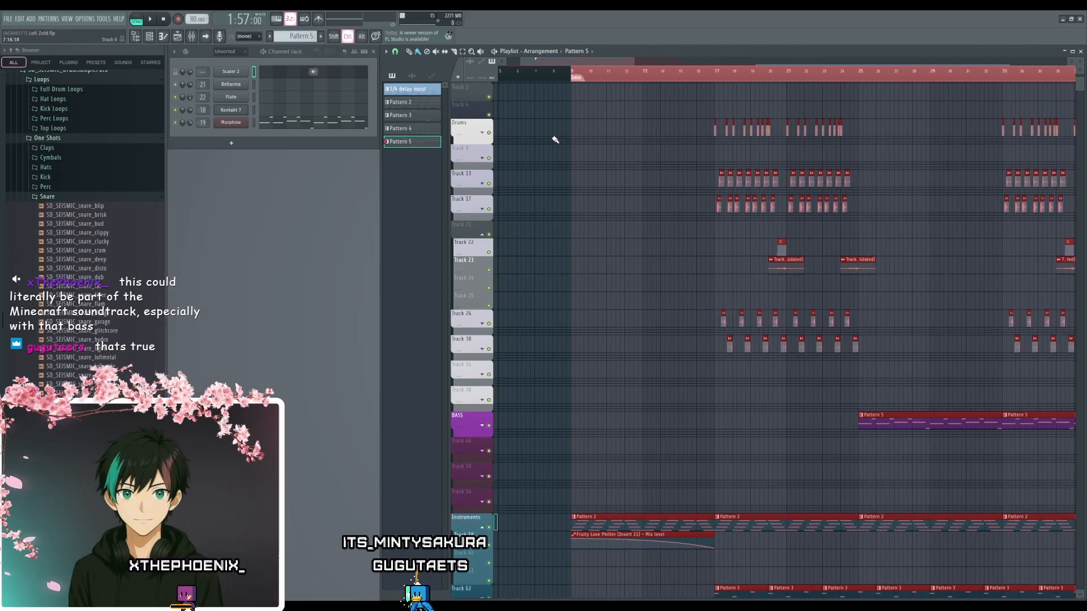
- Clear the time selection and check the song times at the intro's start and at the bass line's end at bar 49
{"action": "left_click", "coordinate": [678, 77], "text": "ctrl"}
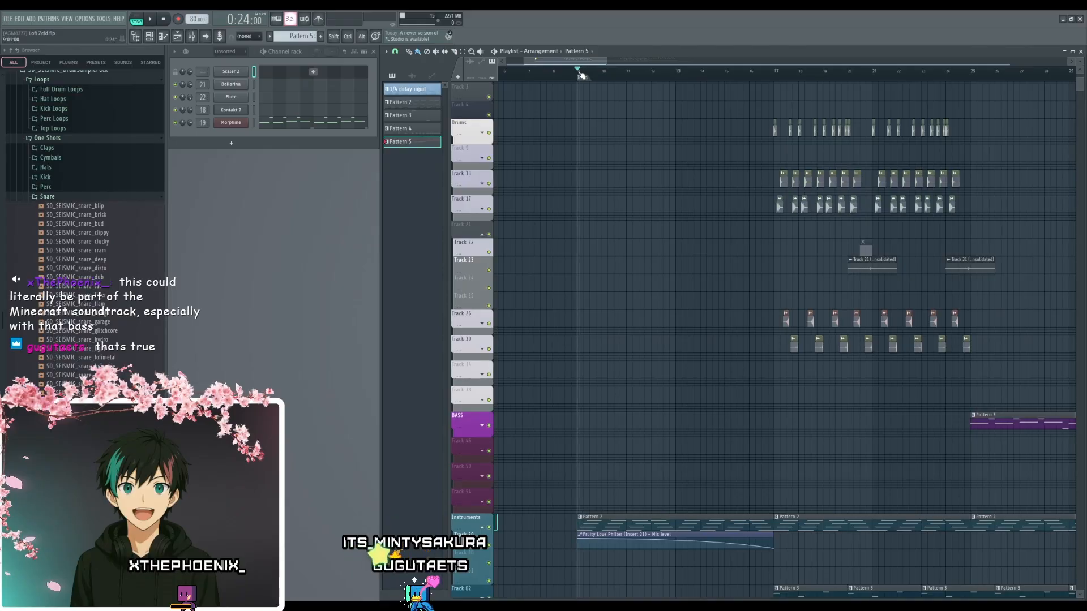
{"action": "scroll", "coordinate": [563, 138], "scroll_direction": "up", "scroll_amount": 6}
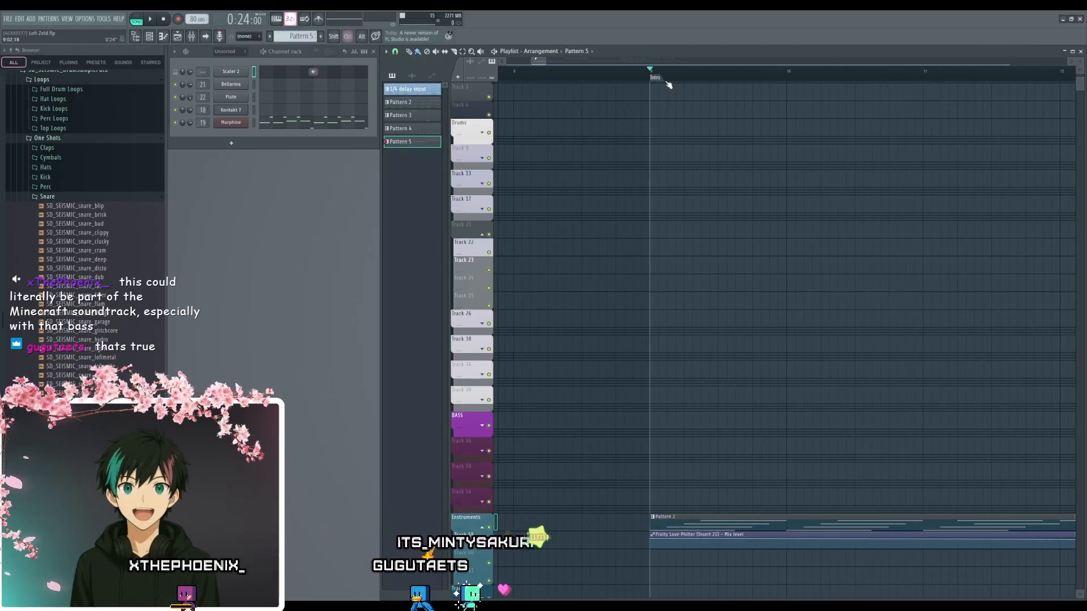
{"action": "scroll", "coordinate": [668, 84], "scroll_direction": "down", "scroll_amount": 10}
{"action": "scroll", "coordinate": [733, 124], "scroll_direction": "down", "scroll_amount": 4}
{"action": "scroll", "coordinate": [823, 219], "scroll_direction": "up", "scroll_amount": 8}
{"action": "scroll", "coordinate": [890, 220], "scroll_direction": "up", "scroll_amount": 4}
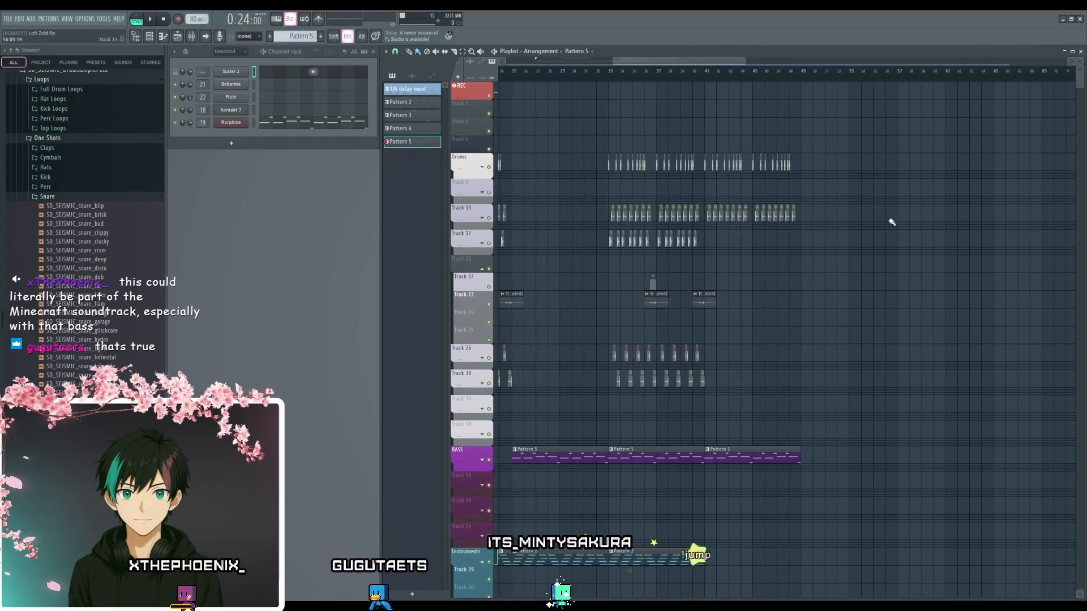
{"action": "left_click", "coordinate": [759, 74]}
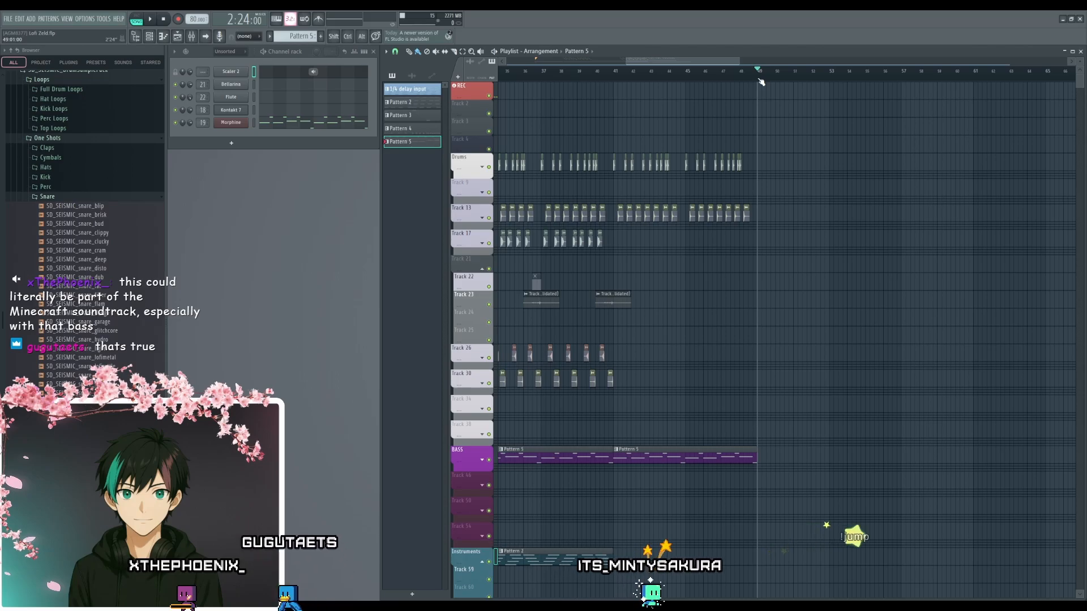
{"action": "scroll", "coordinate": [791, 396], "scroll_direction": "down", "scroll_amount": 5}
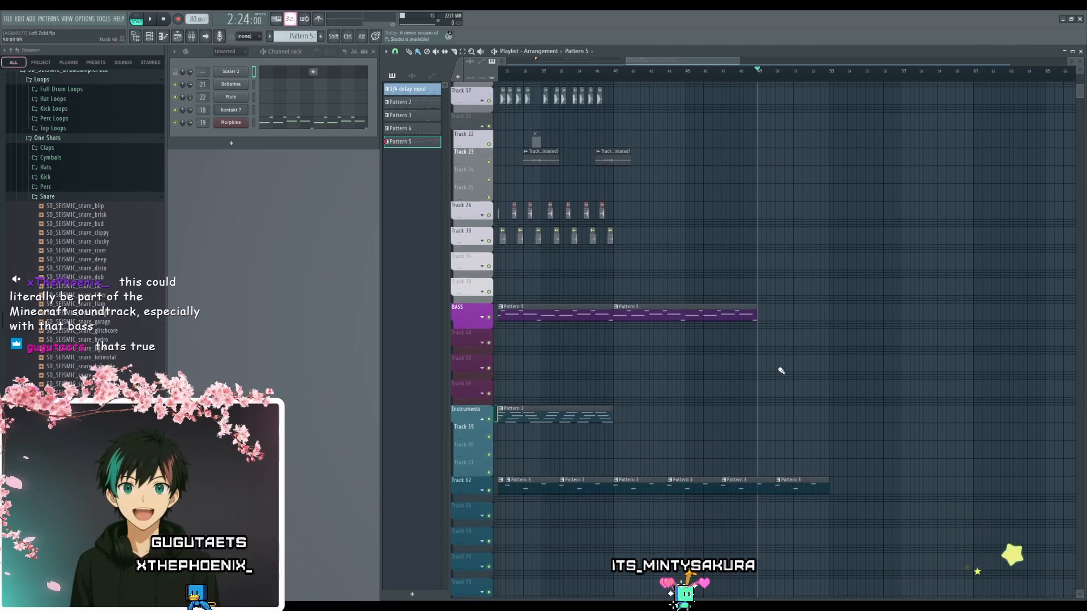
{"action": "scroll", "coordinate": [781, 369], "scroll_direction": "up", "scroll_amount": 4}
{"action": "scroll", "coordinate": [753, 348], "scroll_direction": "up", "scroll_amount": 1}
- Play the arrangement from bar 41 through the end of the bass at bar 49 to the last Pattern 3 clip, and stop playback
{"action": "left_click", "coordinate": [616, 73]}
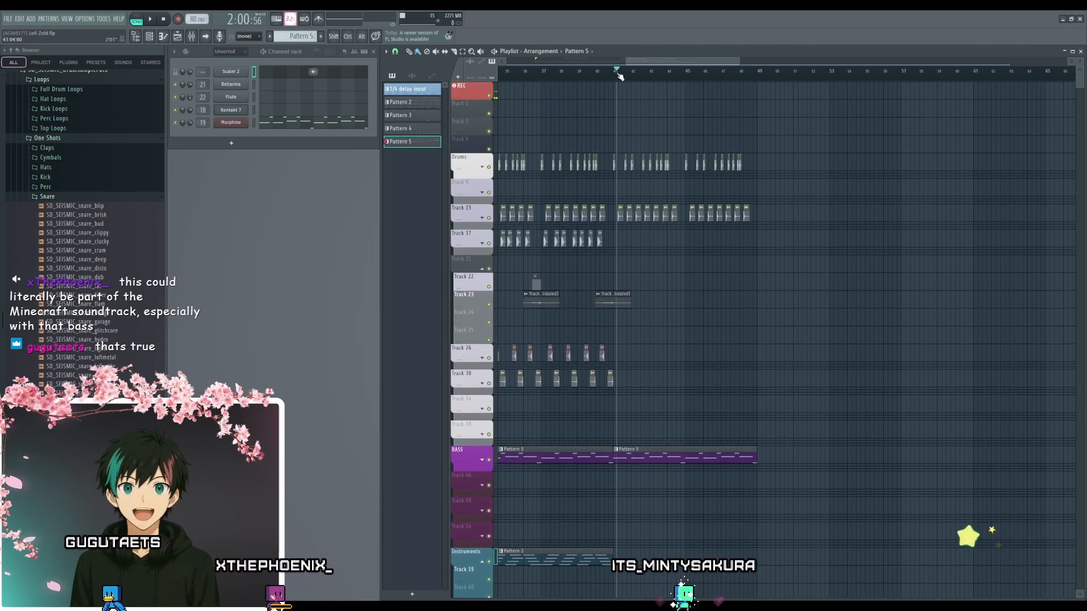
{"action": "scroll", "coordinate": [600, 122], "scroll_direction": "up", "scroll_amount": 4}
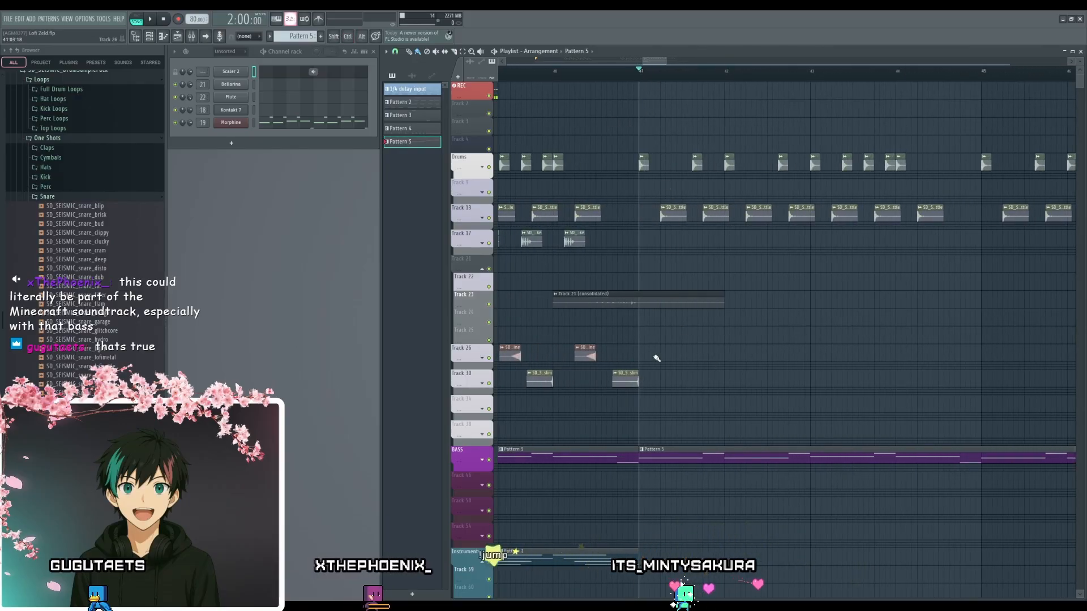
{"action": "left_click_drag", "start_coordinate": [675, 364], "coordinate": [702, 438]}
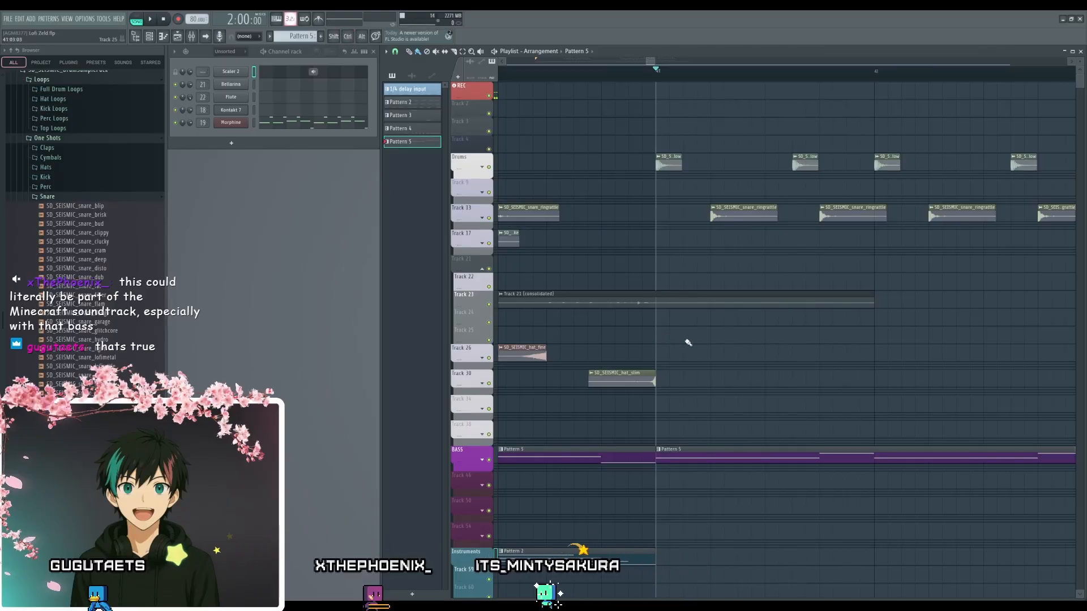
{"action": "key", "text": "space"}
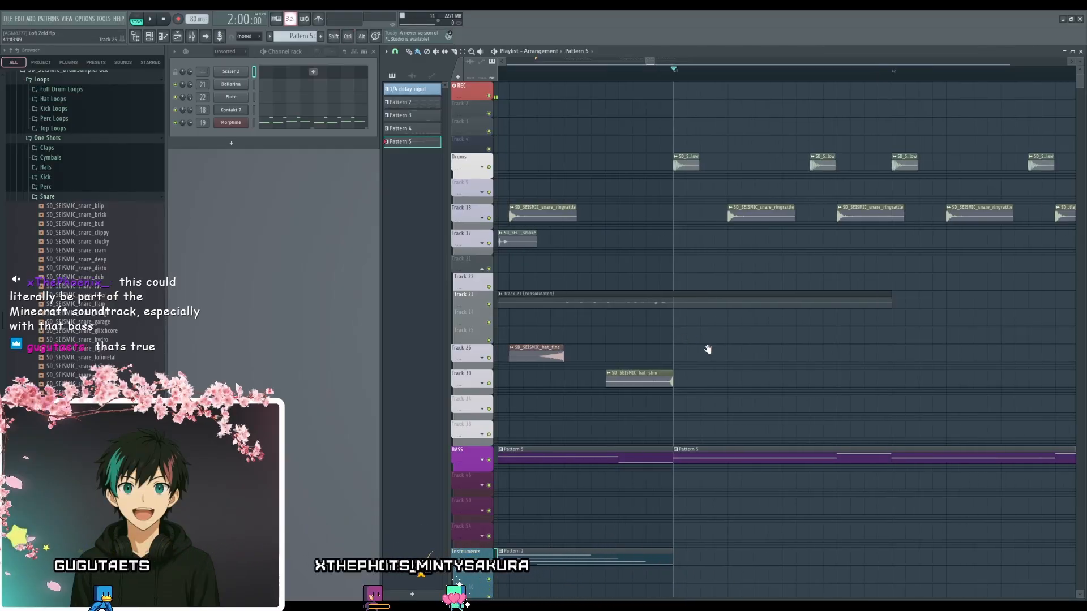
{"action": "scroll", "coordinate": [716, 371], "scroll_direction": "down", "scroll_amount": 6}
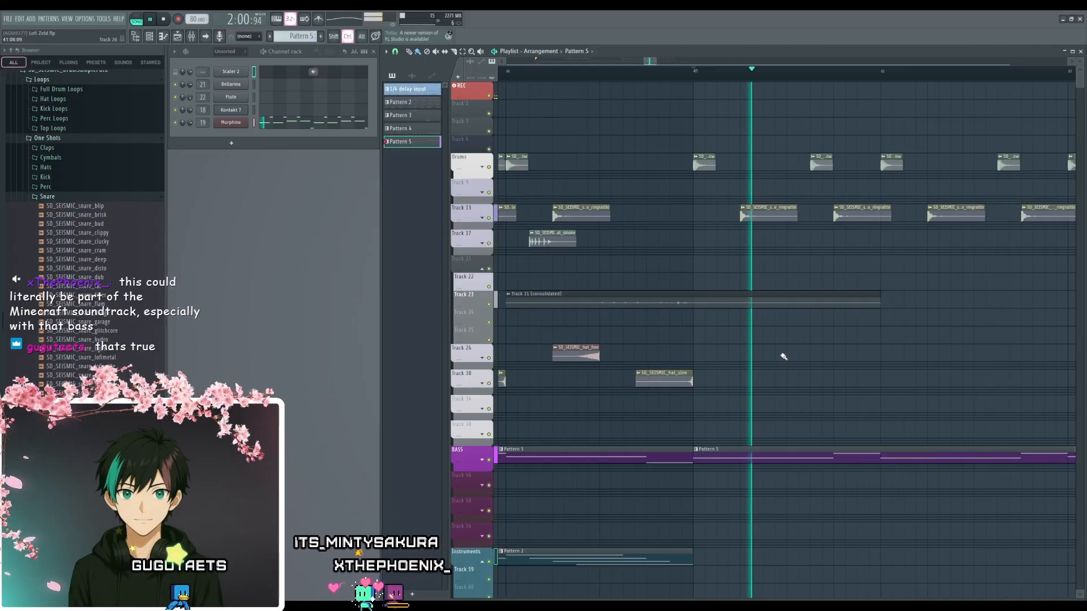
{"action": "left_click_drag", "start_coordinate": [897, 379], "coordinate": [733, 235]}
{"action": "left_click_drag", "start_coordinate": [813, 369], "coordinate": [692, 287]}
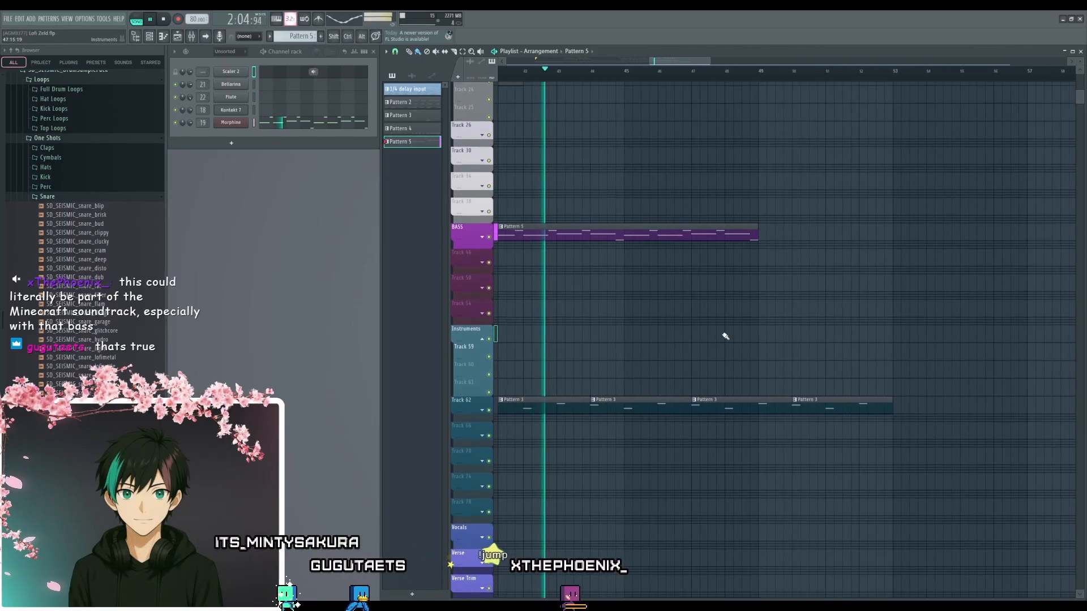
{"action": "scroll", "coordinate": [725, 336], "scroll_direction": "down", "scroll_amount": 3}
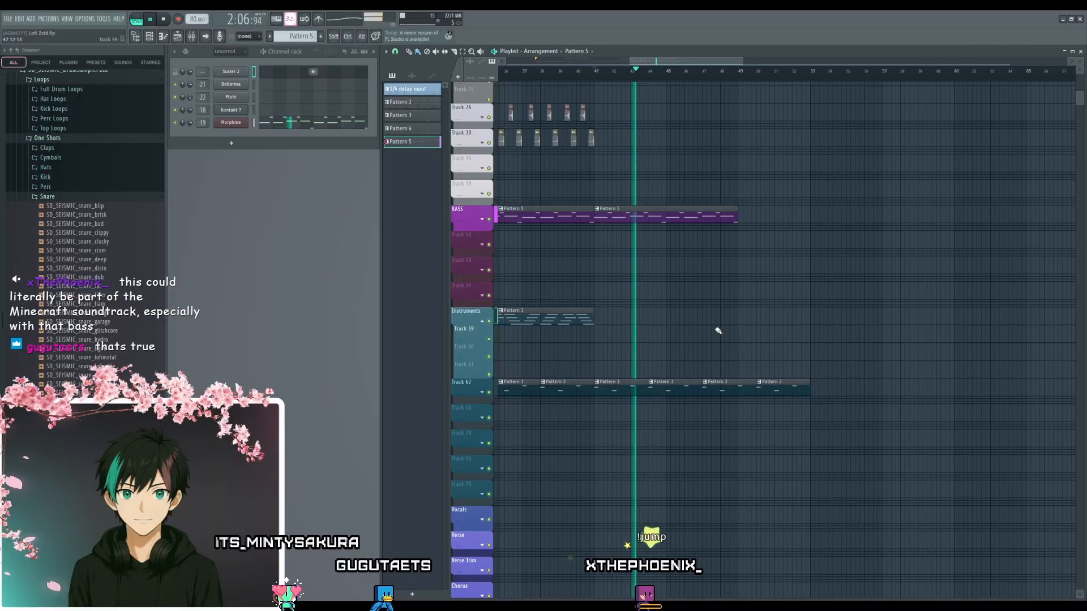
{"action": "scroll", "coordinate": [718, 330], "scroll_direction": "up", "scroll_amount": 3}
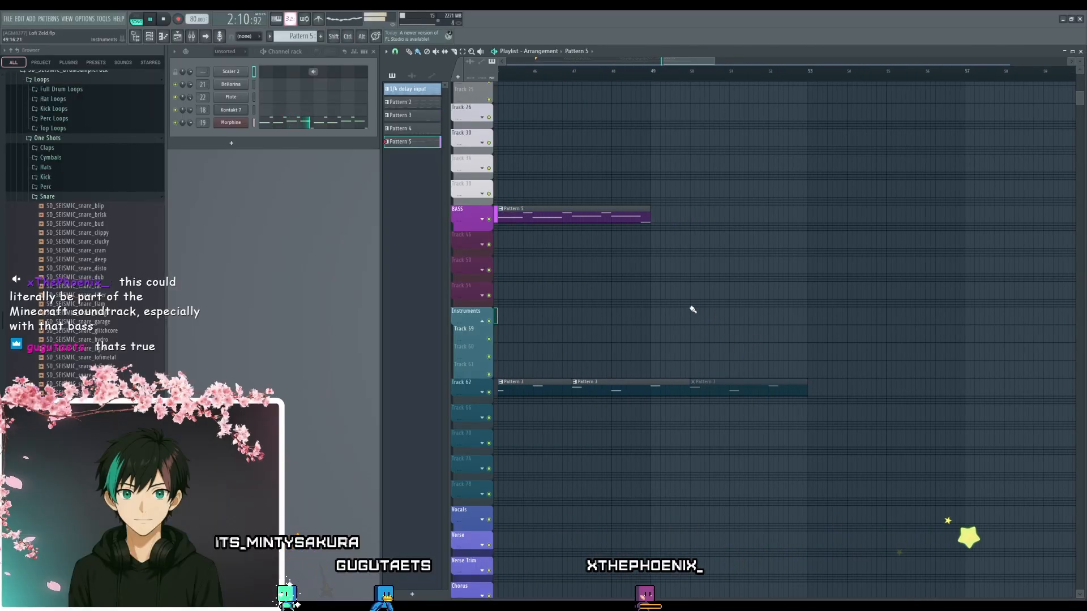
{"action": "scroll", "coordinate": [730, 368], "scroll_direction": "up", "scroll_amount": 5}
{"action": "scroll", "coordinate": [787, 459], "scroll_direction": "up", "scroll_amount": 4}
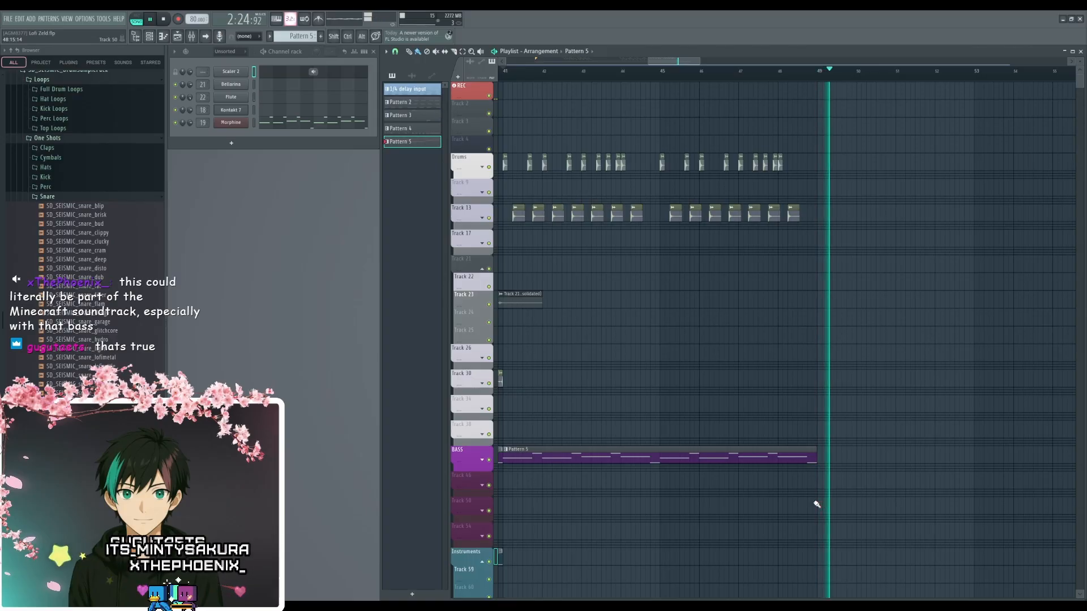
{"action": "left_click_drag", "start_coordinate": [865, 549], "coordinate": [680, 341]}
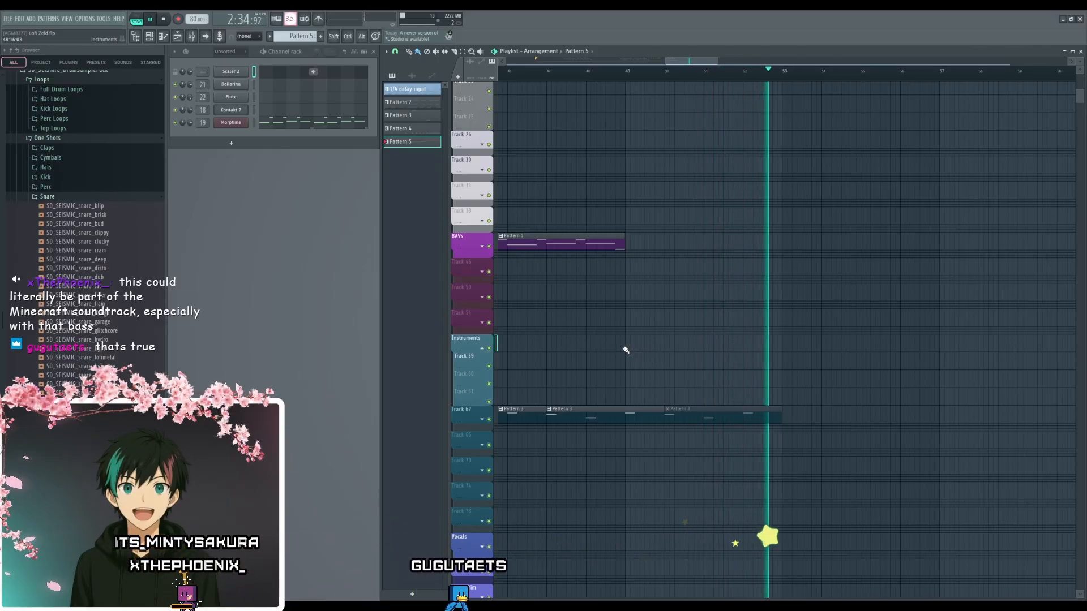
{"action": "key", "text": "space"}
- Return the playhead to the Intro marker at bar 9, review the arrangement's layout, and briefly play the intro
{"action": "scroll", "coordinate": [622, 346], "scroll_direction": "down", "scroll_amount": 8}
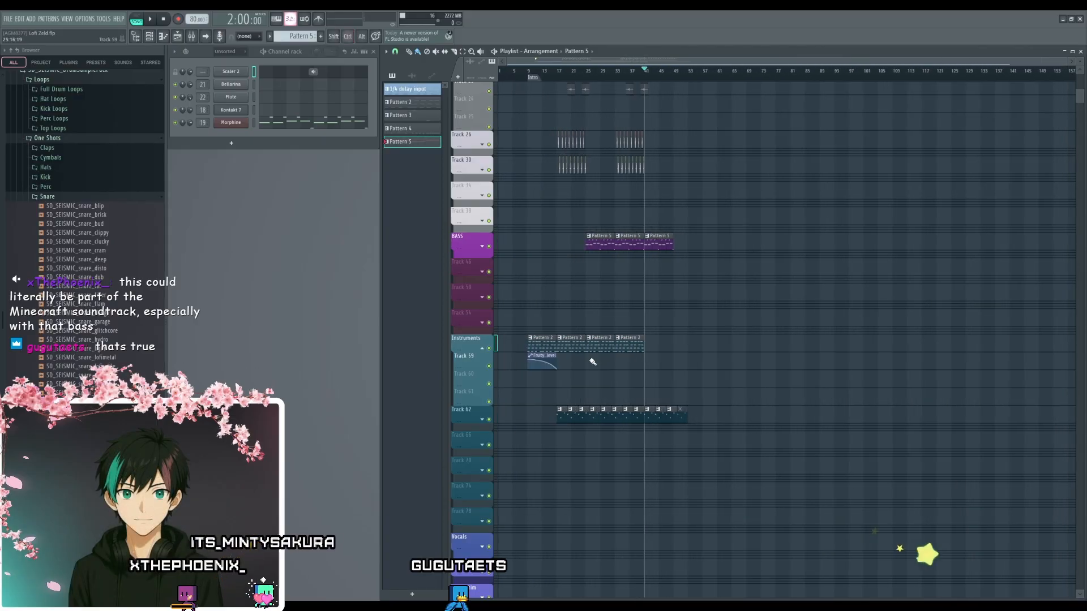
{"action": "scroll", "coordinate": [573, 392], "scroll_direction": "up", "scroll_amount": 8}
{"action": "scroll", "coordinate": [792, 441], "scroll_direction": "up", "scroll_amount": 3}
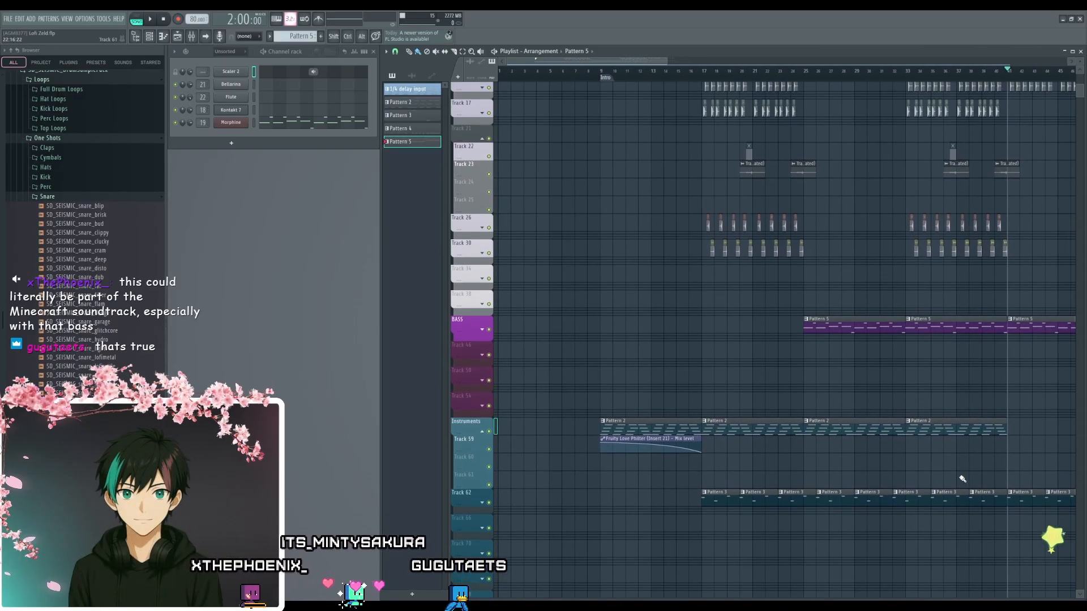
{"action": "scroll", "coordinate": [635, 295], "scroll_direction": "up", "scroll_amount": 4}
{"action": "left_click", "coordinate": [605, 77]}
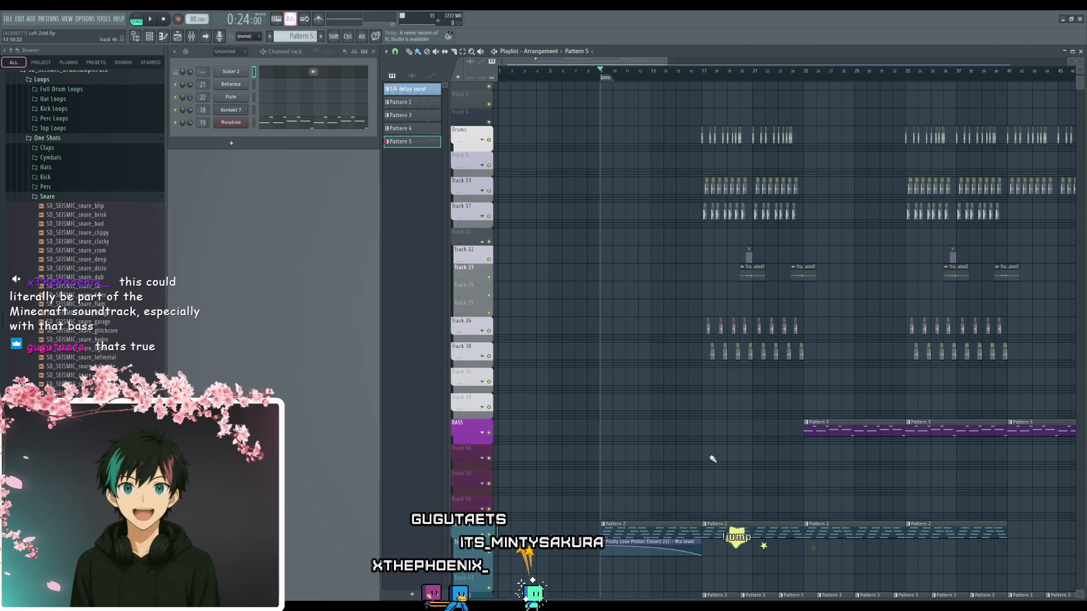
{"action": "scroll", "coordinate": [806, 315], "scroll_direction": "down", "scroll_amount": 3}
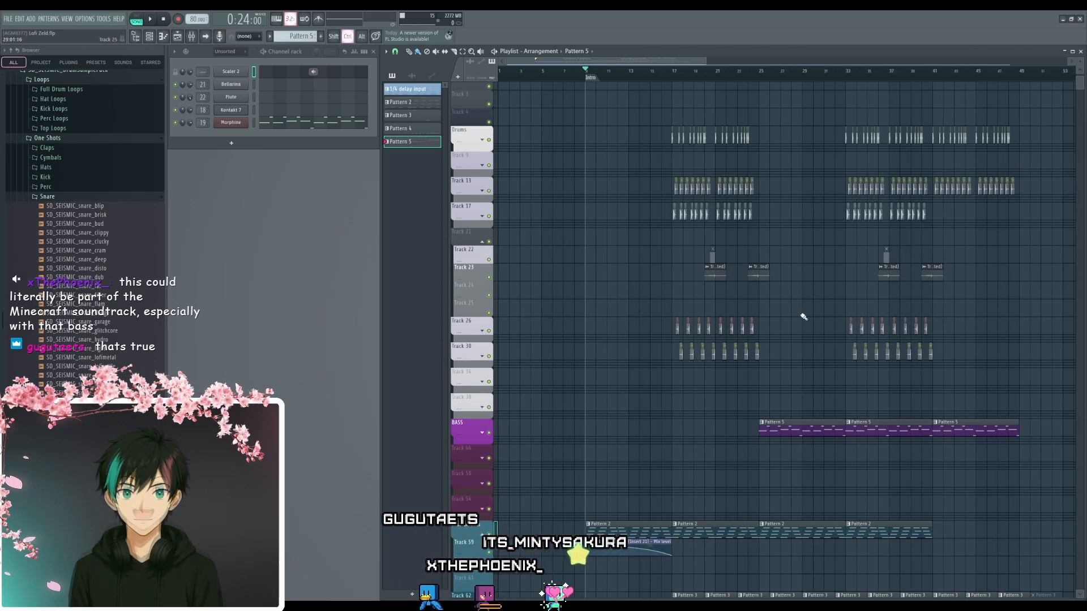
{"action": "left_click_drag", "start_coordinate": [906, 496], "coordinate": [930, 446]}
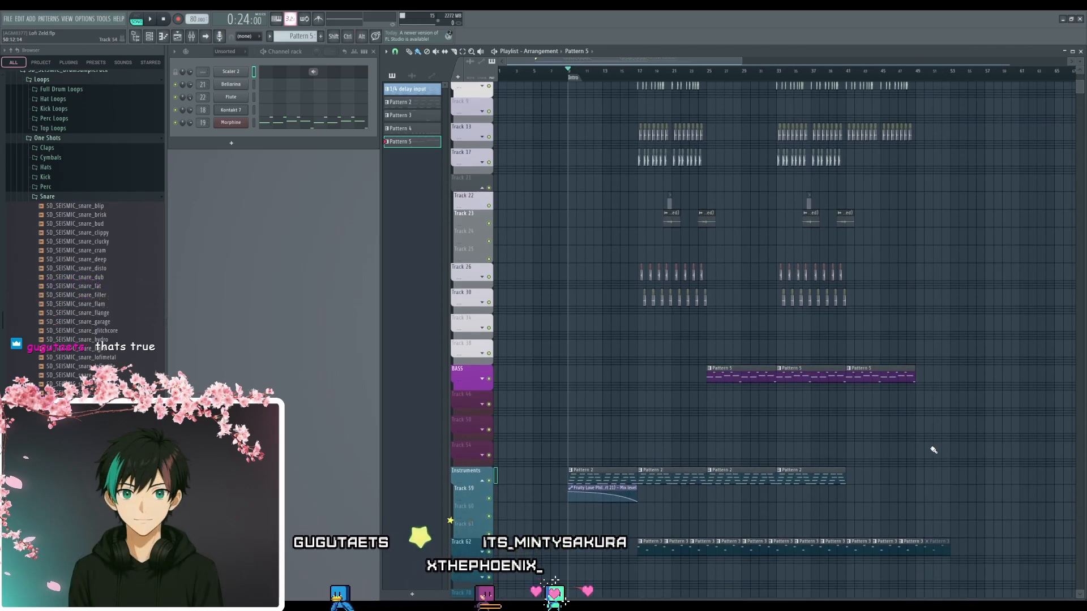
{"action": "scroll", "coordinate": [929, 446], "scroll_direction": "up", "scroll_amount": 3}
{"action": "scroll", "coordinate": [843, 457], "scroll_direction": "down", "scroll_amount": 4}
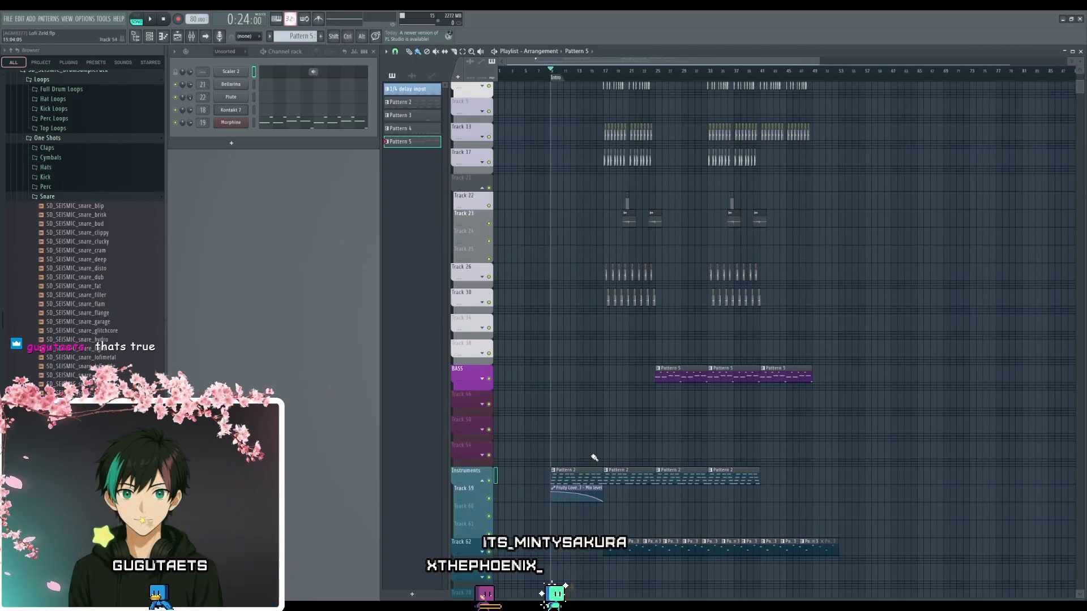
{"action": "key", "text": "space"}
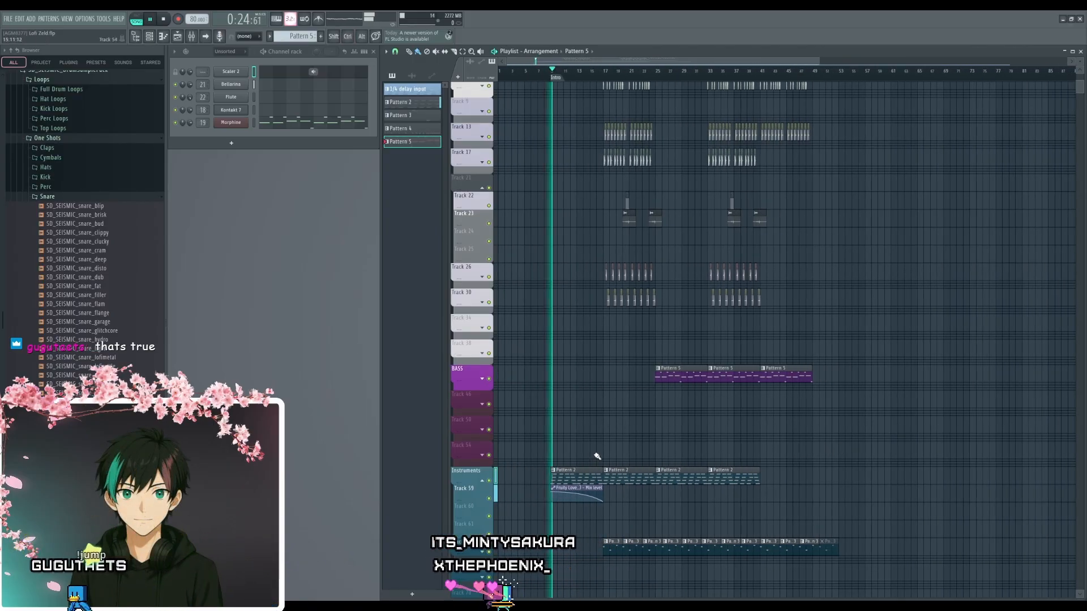
{"action": "key", "text": "space"}
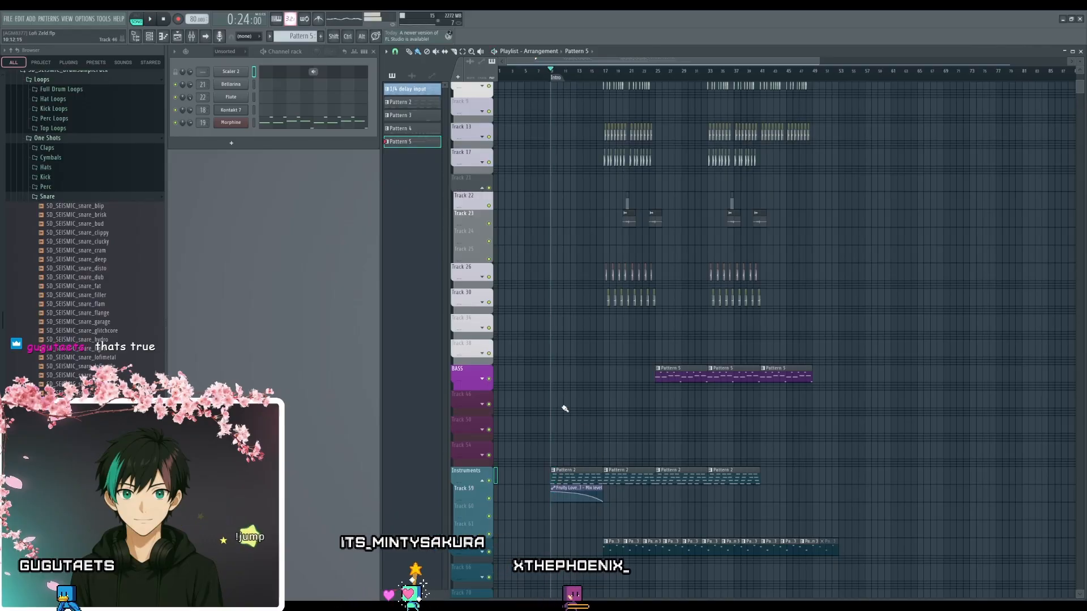
- Move the playhead to bar 17, where the drums enter, and audition the start of that section
{"action": "scroll", "coordinate": [572, 339], "scroll_direction": "up", "scroll_amount": 3}
{"action": "left_click_drag", "start_coordinate": [673, 345], "coordinate": [655, 435]}
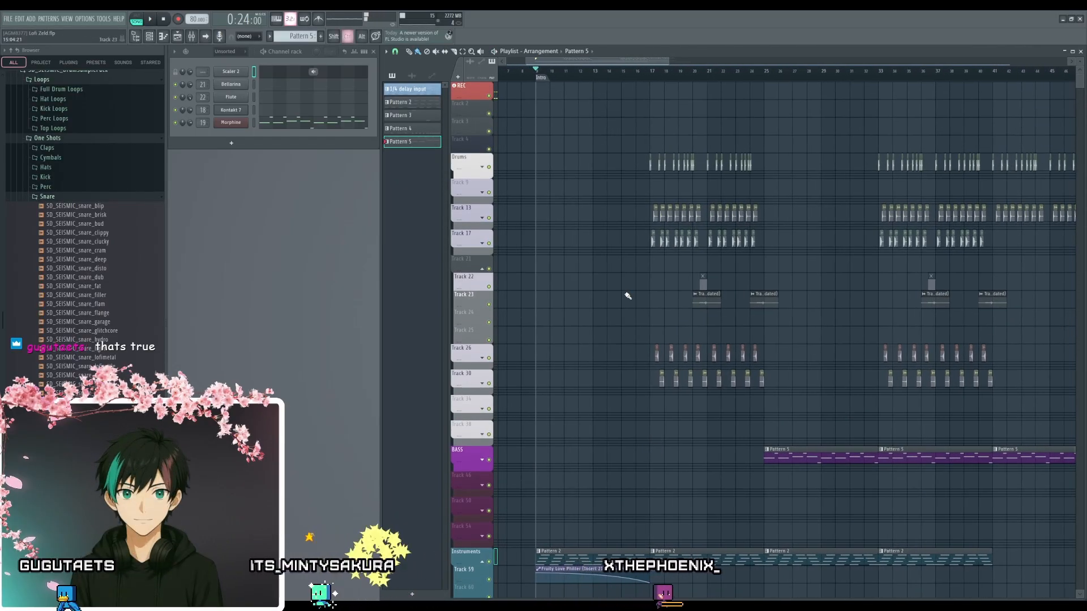
{"action": "scroll", "coordinate": [627, 295], "scroll_direction": "up", "scroll_amount": 2}
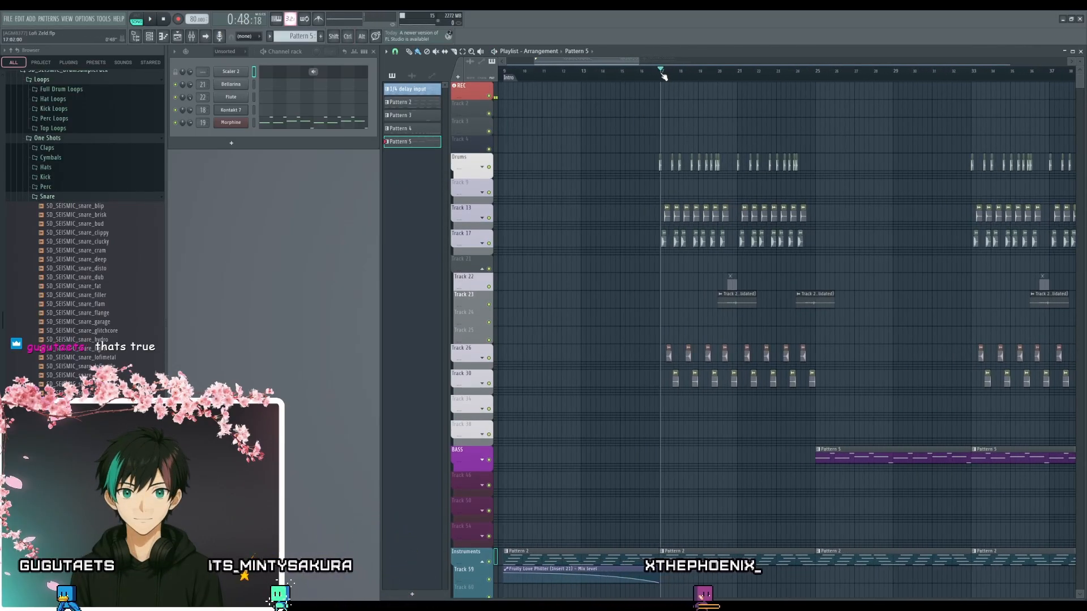
{"action": "left_click_drag", "start_coordinate": [663, 77], "coordinate": [661, 76]}
{"action": "scroll", "coordinate": [655, 454], "scroll_direction": "up", "scroll_amount": 4}
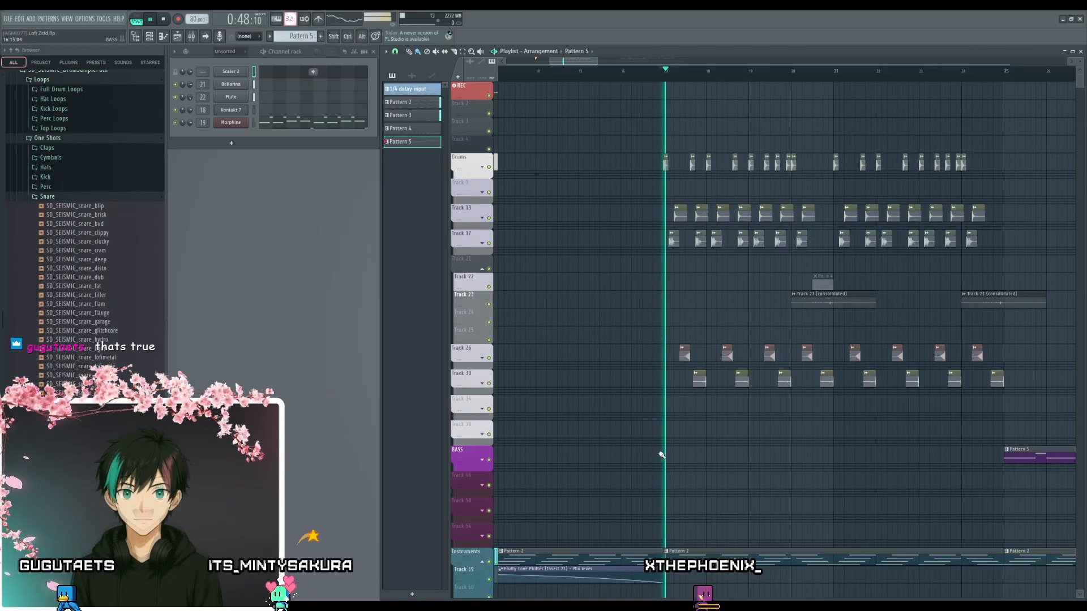
{"action": "scroll", "coordinate": [654, 432], "scroll_direction": "up", "scroll_amount": 3}
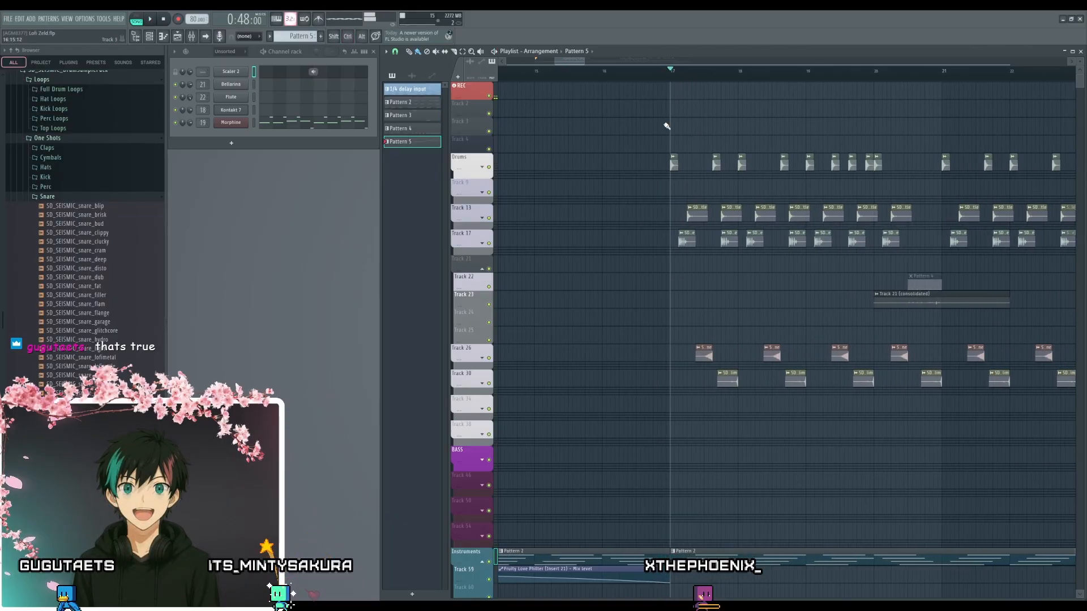
{"action": "key", "text": "space"}
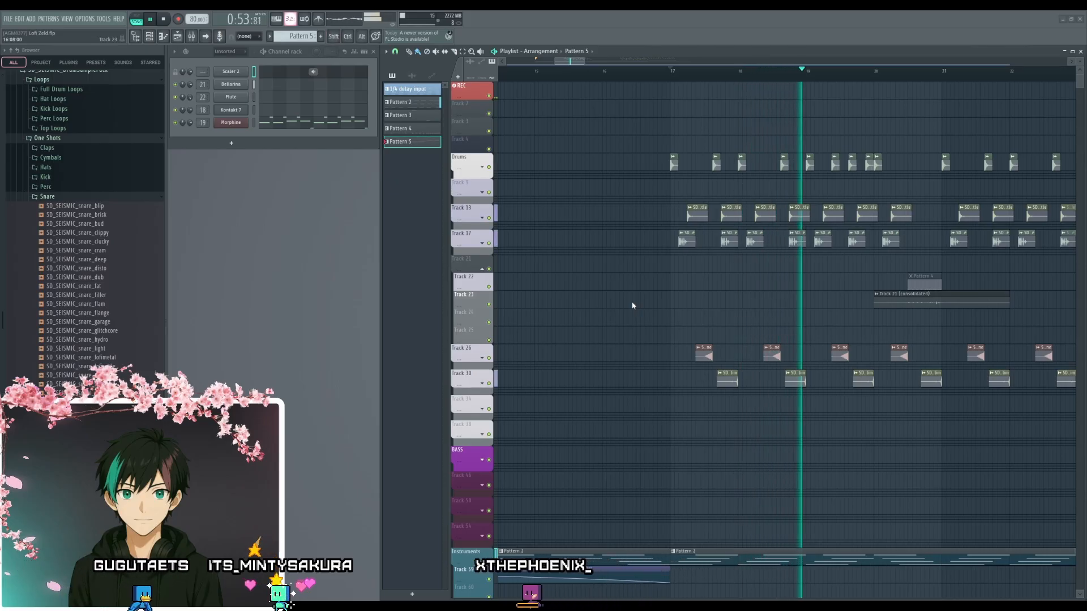
{"action": "key", "text": "space"}
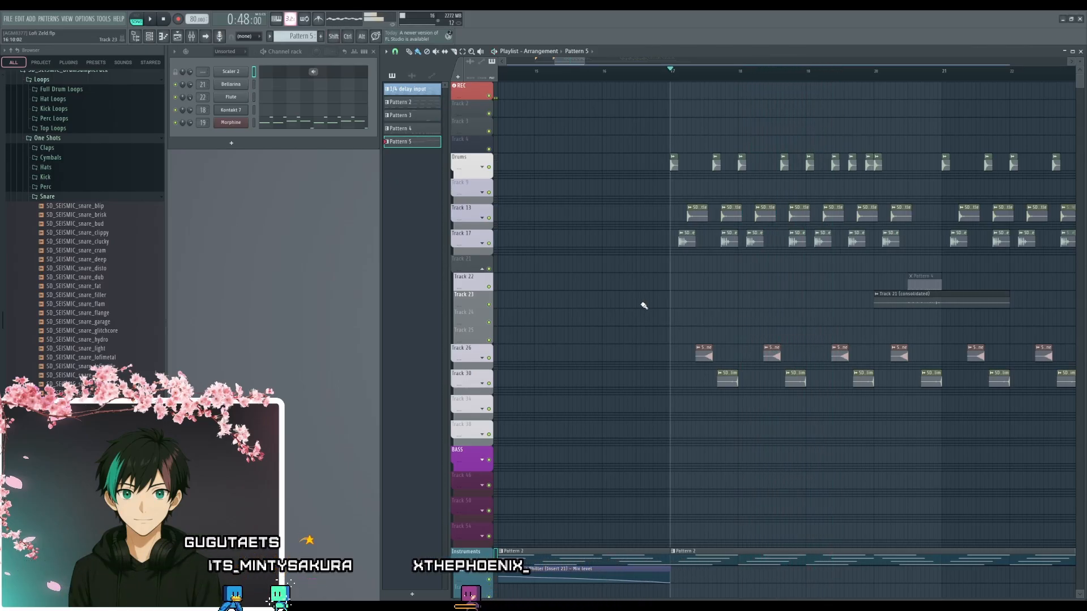
- Add a Verse marker to the timeline and align it with the drums' entry at bar 17
{"action": "scroll", "coordinate": [694, 292], "scroll_direction": "down", "scroll_amount": 6}
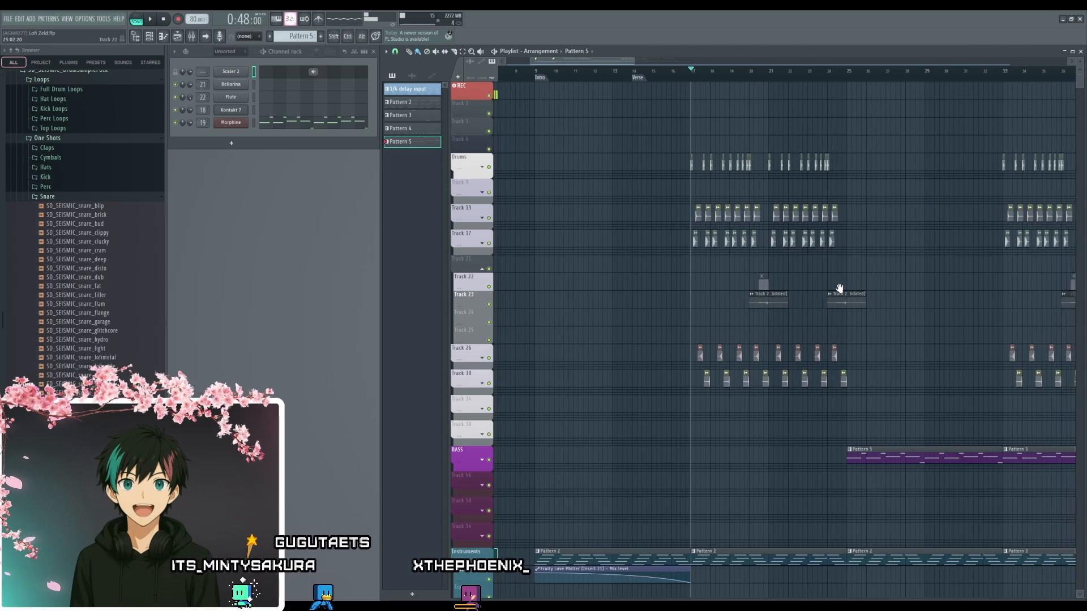
{"action": "scroll", "coordinate": [764, 255], "scroll_direction": "down", "scroll_amount": 3}
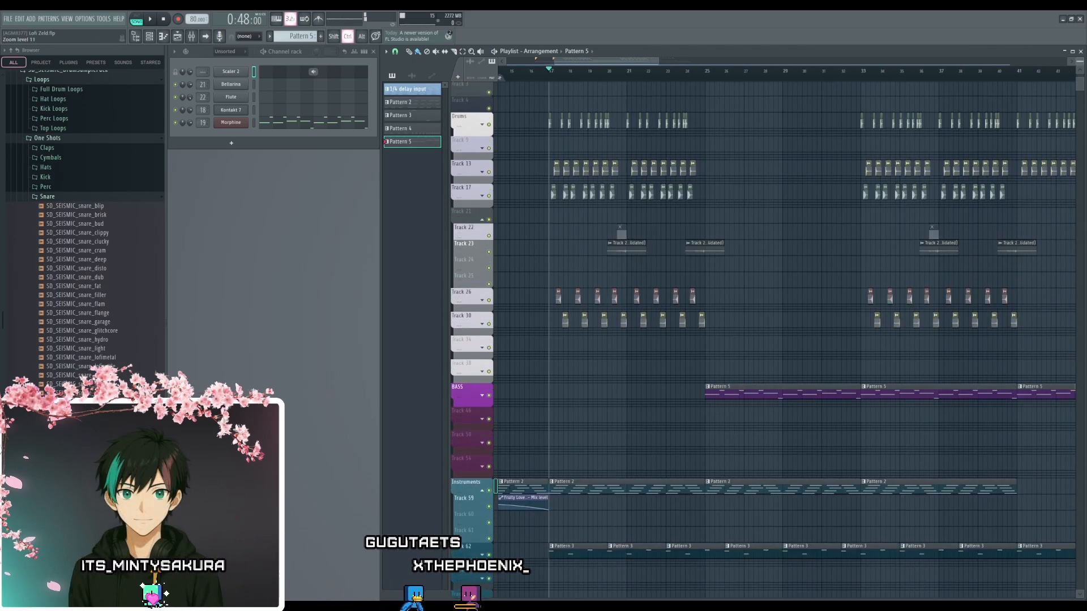
{"action": "scroll", "coordinate": [752, 283], "scroll_direction": "up", "scroll_amount": 3}
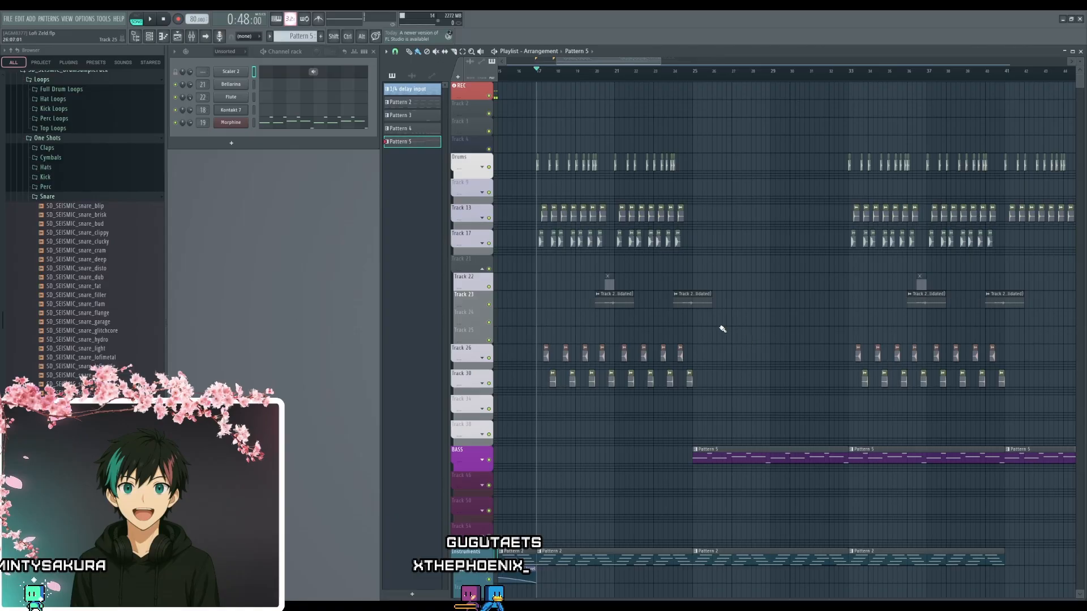
{"action": "scroll", "coordinate": [589, 340], "scroll_direction": "left", "scroll_amount": 1}
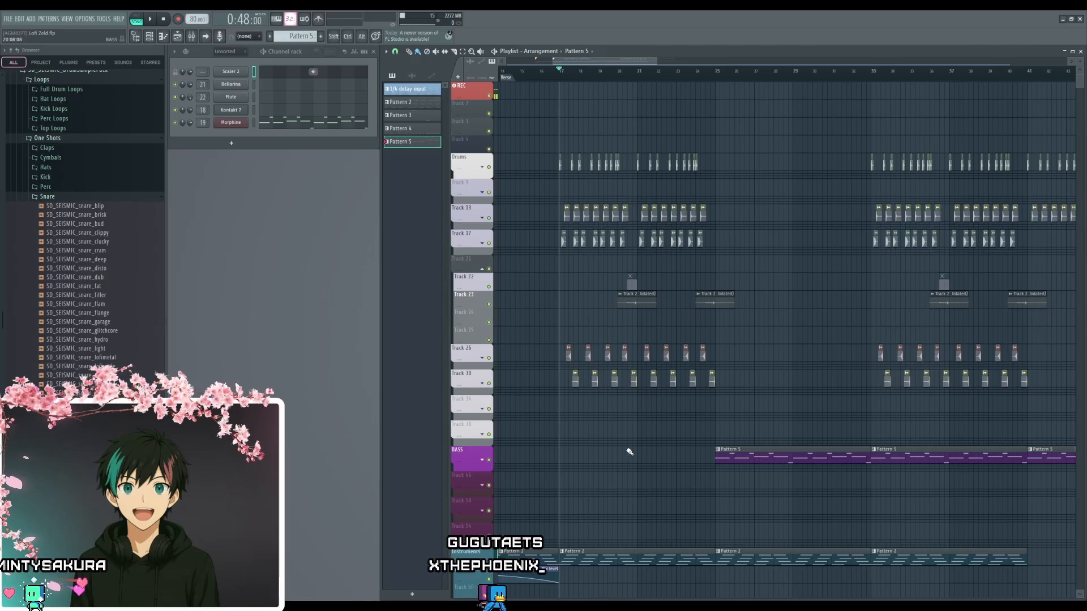
{"action": "scroll", "coordinate": [563, 412], "scroll_direction": "up", "scroll_amount": 3}
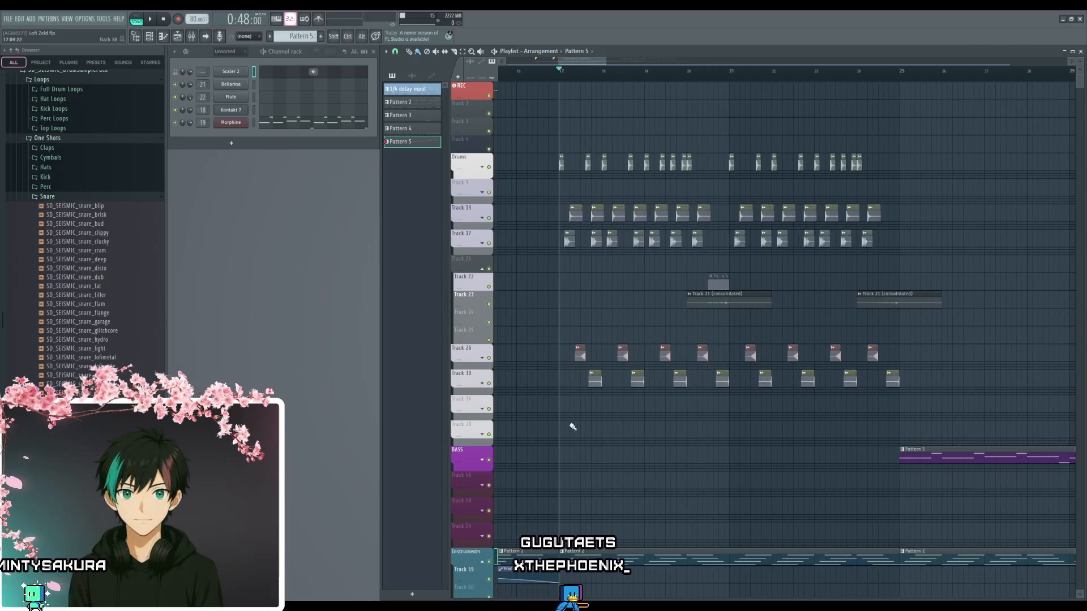
{"action": "scroll", "coordinate": [646, 396], "scroll_direction": "down", "scroll_amount": 2}
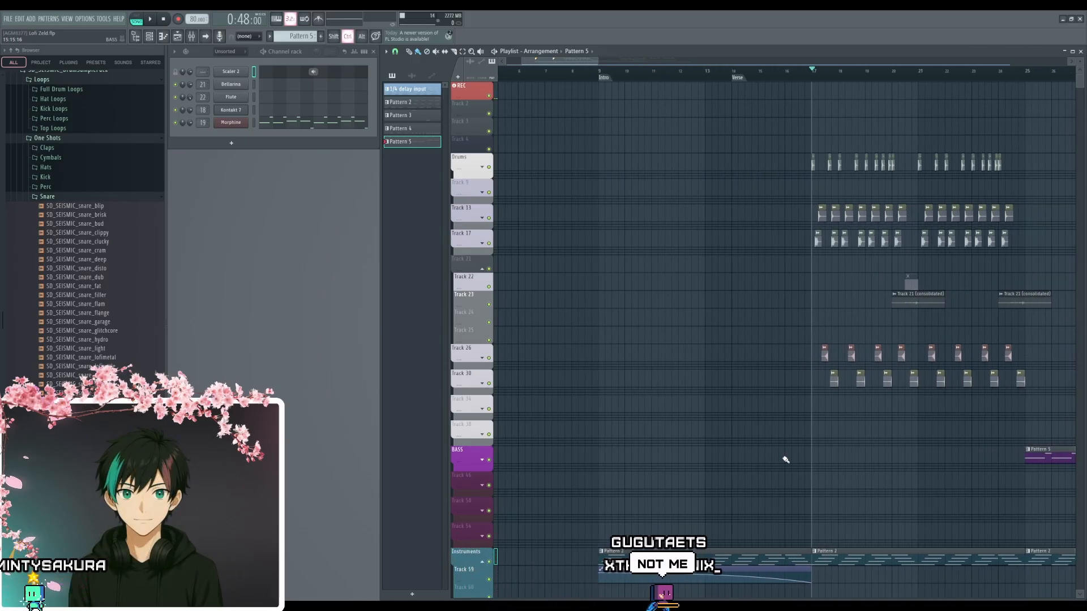
{"action": "scroll", "coordinate": [767, 291], "scroll_direction": "up", "scroll_amount": 3}
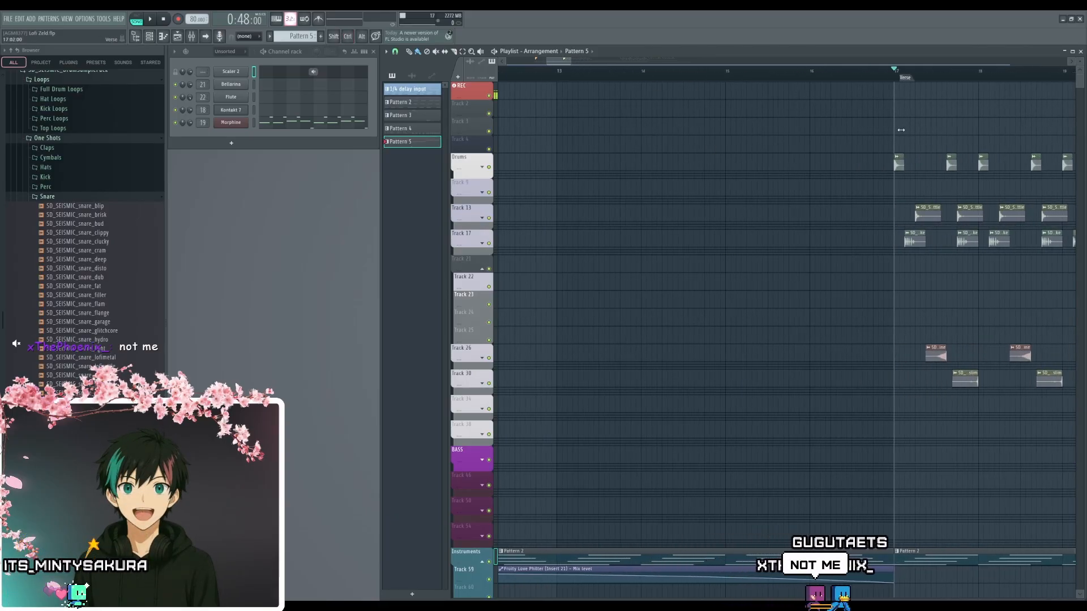
{"action": "scroll", "coordinate": [895, 323], "scroll_direction": "down", "scroll_amount": 4}
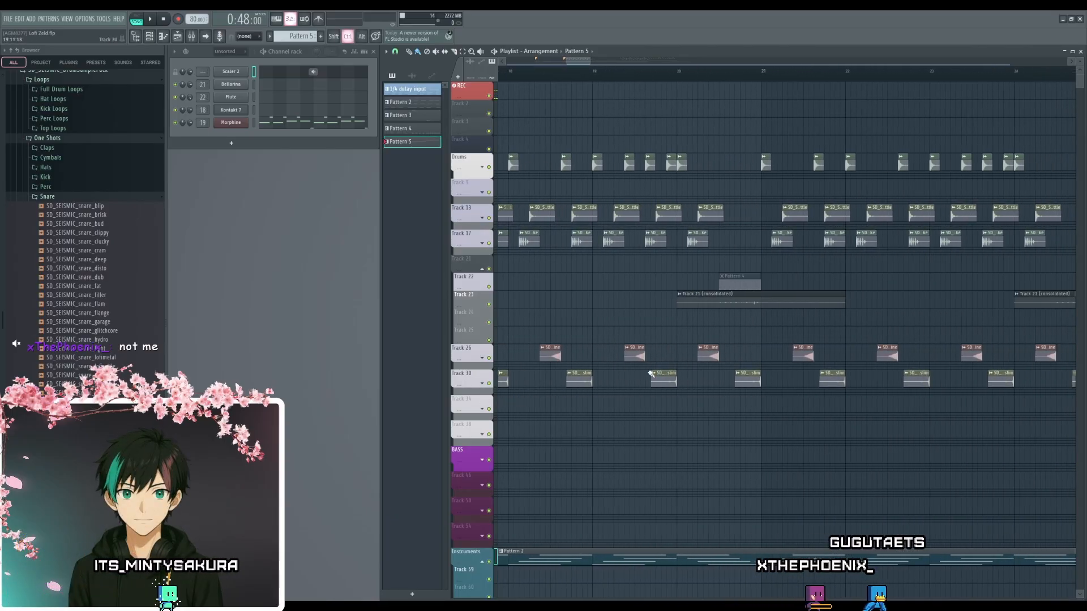
{"action": "scroll", "coordinate": [647, 393], "scroll_direction": "up", "scroll_amount": 4}
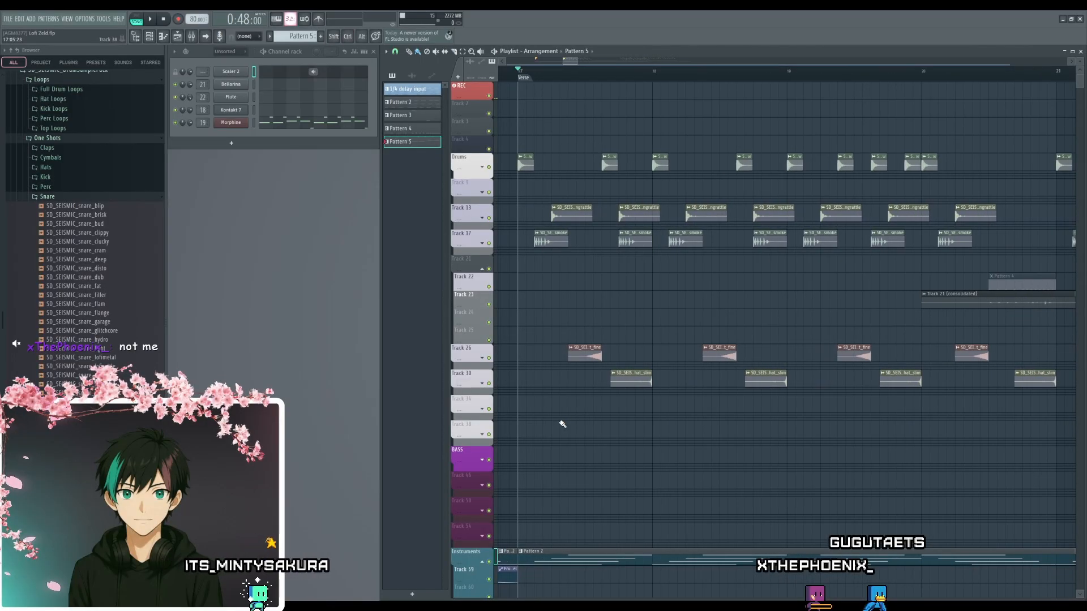
{"action": "scroll", "coordinate": [746, 451], "scroll_direction": "down", "scroll_amount": 4}
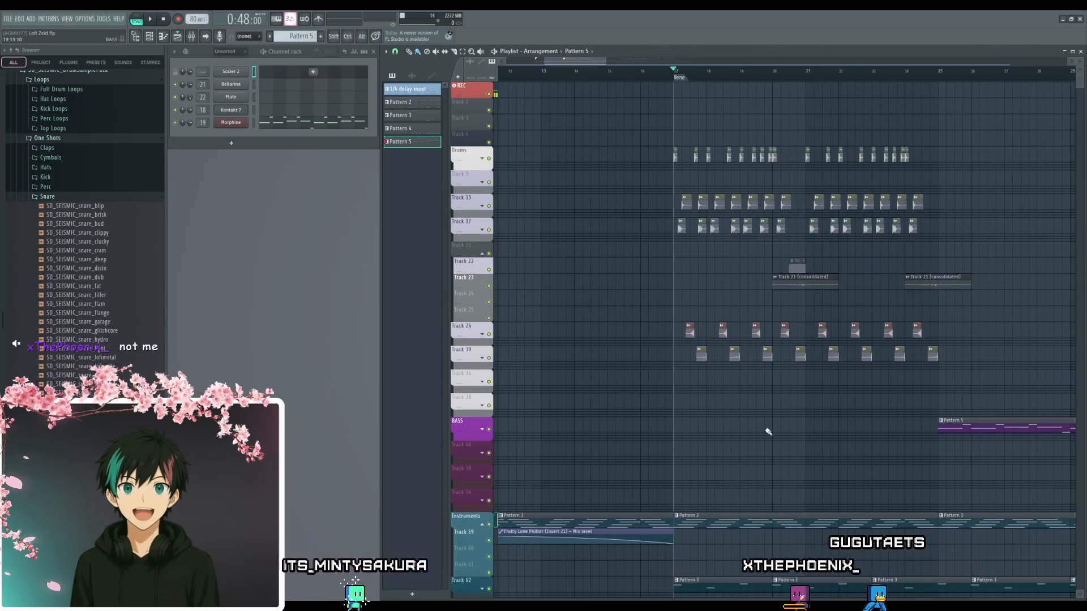
{"action": "left_click_drag", "start_coordinate": [761, 458], "coordinate": [763, 447]}
{"action": "scroll", "coordinate": [690, 428], "scroll_direction": "up", "scroll_amount": 3}
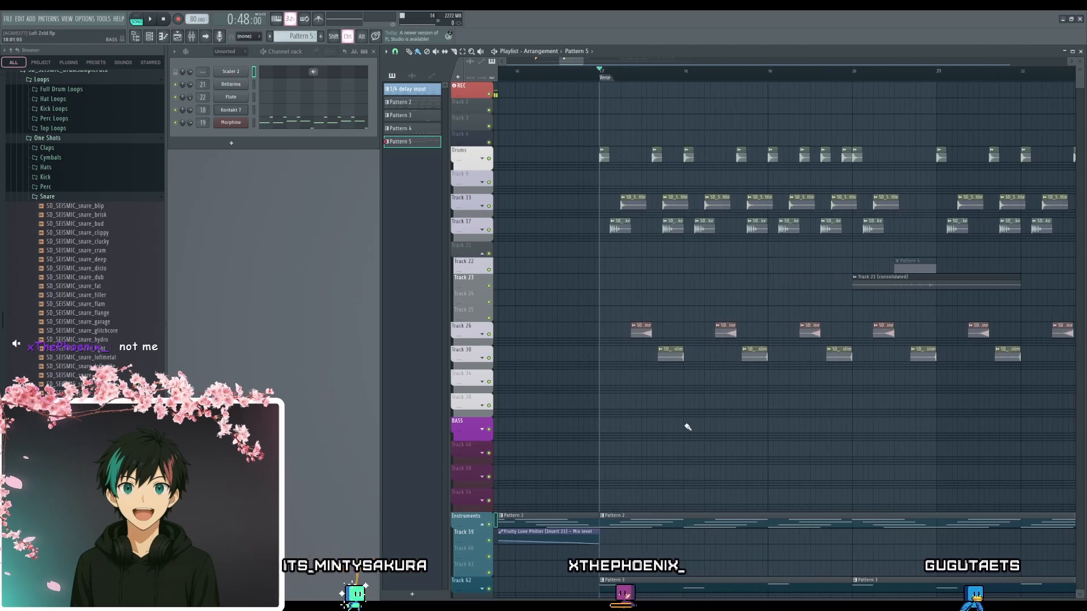
- Play the arrangement from the Verse marker at bar 17 and examine how the drum clips are laid out up to bar 25
{"action": "scroll", "coordinate": [662, 421], "scroll_direction": "up", "scroll_amount": 1}
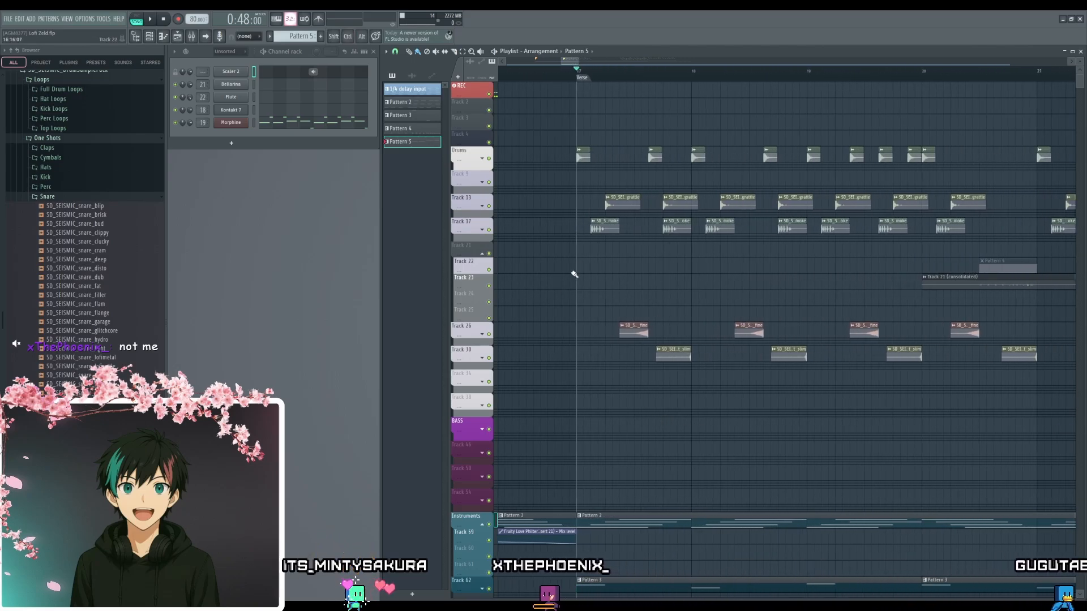
{"action": "left_click_drag", "start_coordinate": [582, 280], "coordinate": [592, 296]}
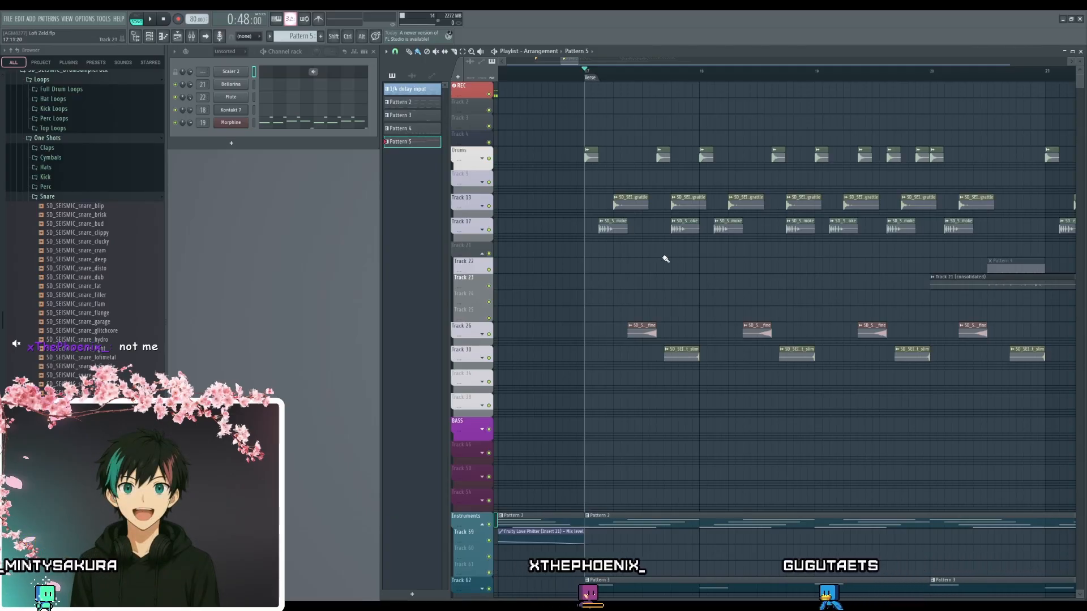
{"action": "key", "text": "space"}
{"action": "scroll", "coordinate": [810, 283], "scroll_direction": "down", "scroll_amount": 6}
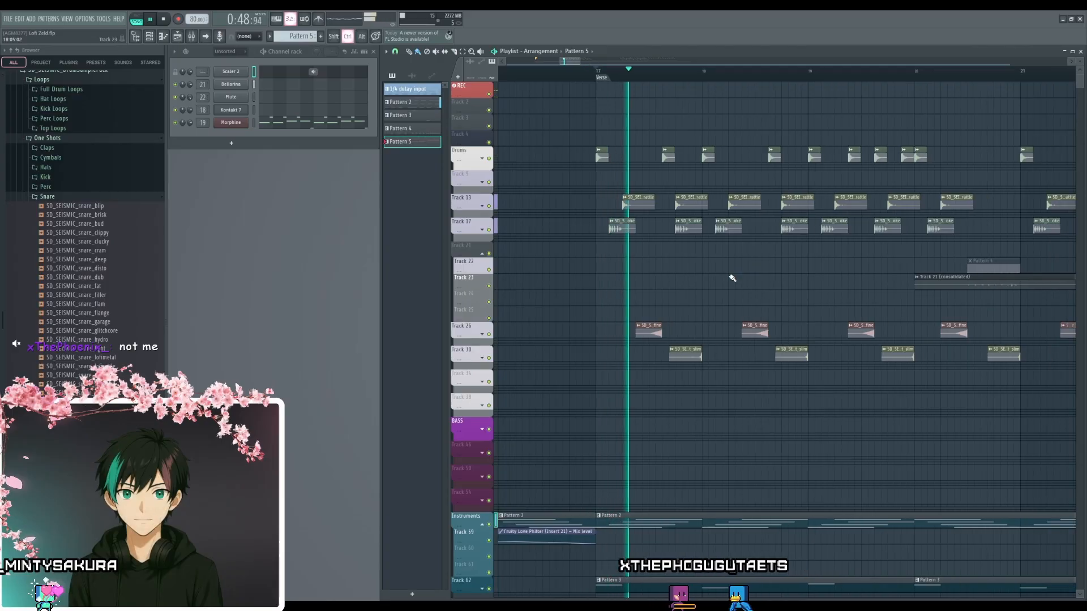
{"action": "scroll", "coordinate": [855, 307], "scroll_direction": "right", "scroll_amount": 2}
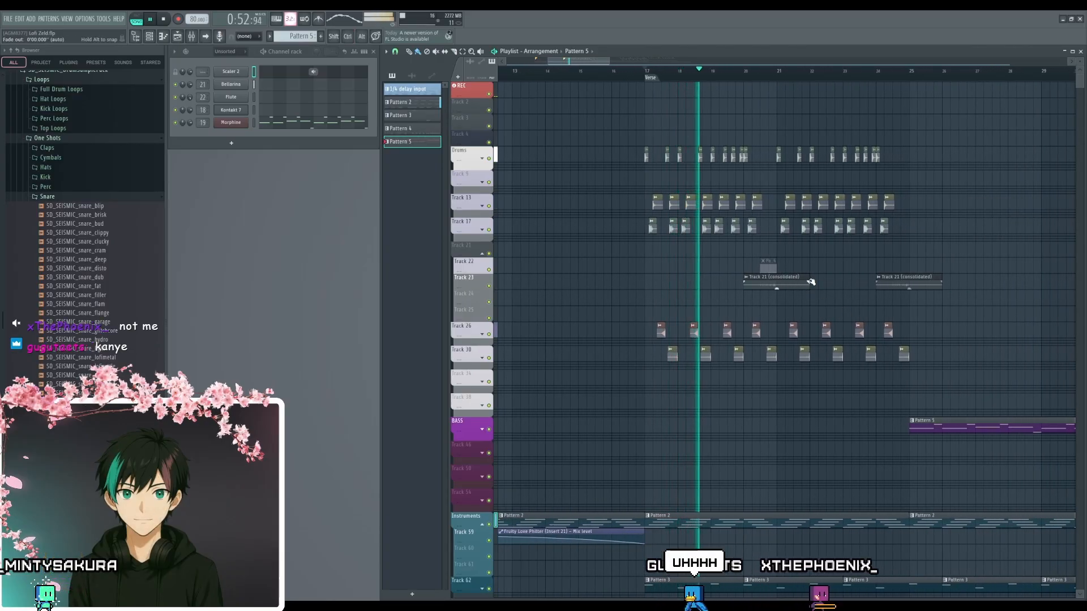
{"action": "scroll", "coordinate": [1019, 170], "scroll_direction": "down", "scroll_amount": 2}
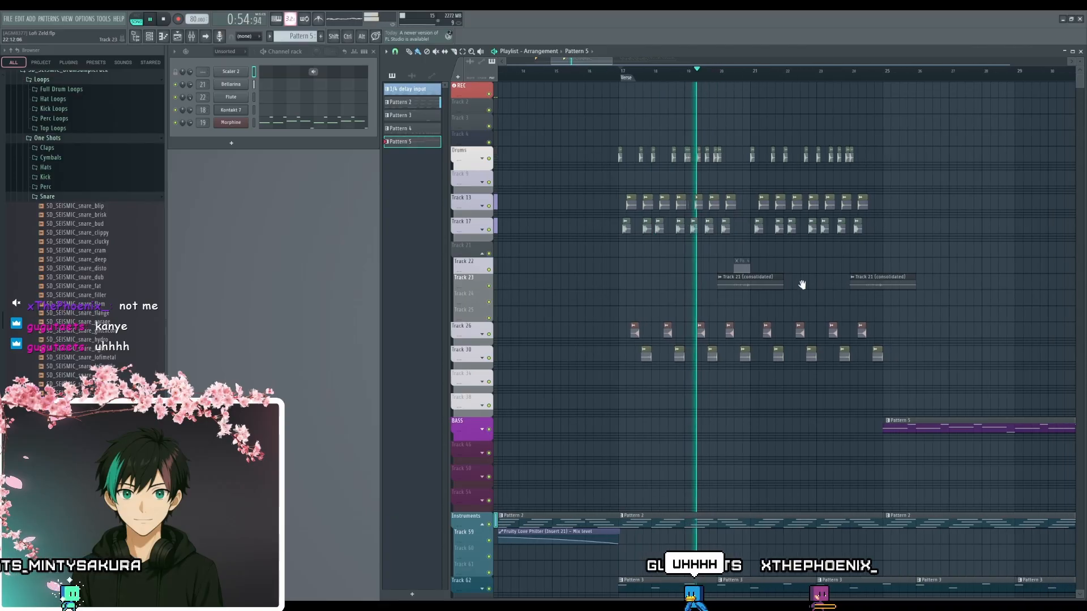
{"action": "scroll", "coordinate": [1013, 176], "scroll_direction": "down", "scroll_amount": 4}
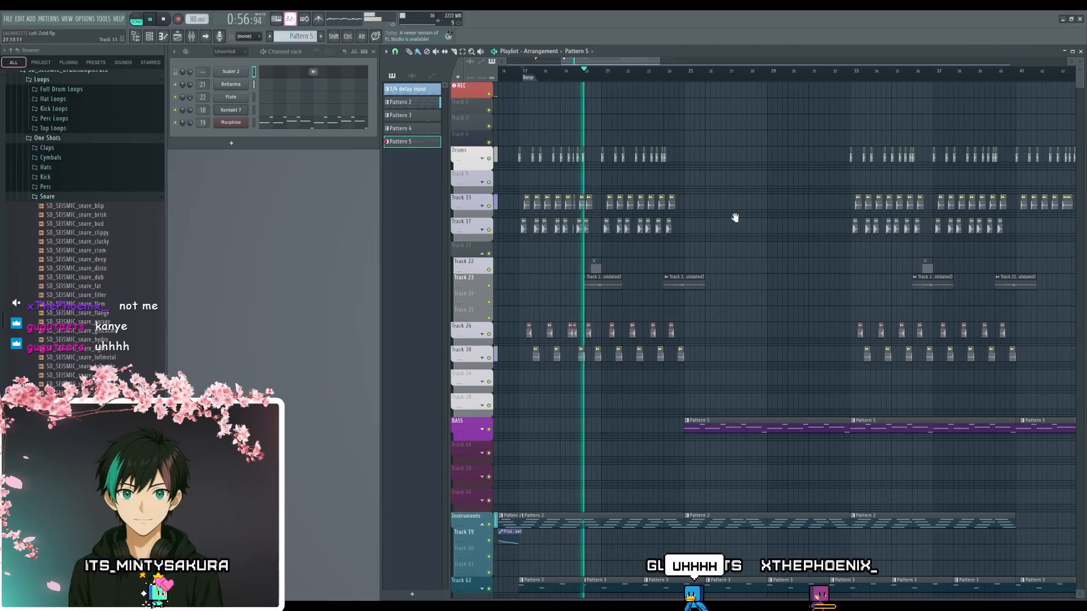
{"action": "left_click_drag", "start_coordinate": [704, 388], "coordinate": [754, 418]}
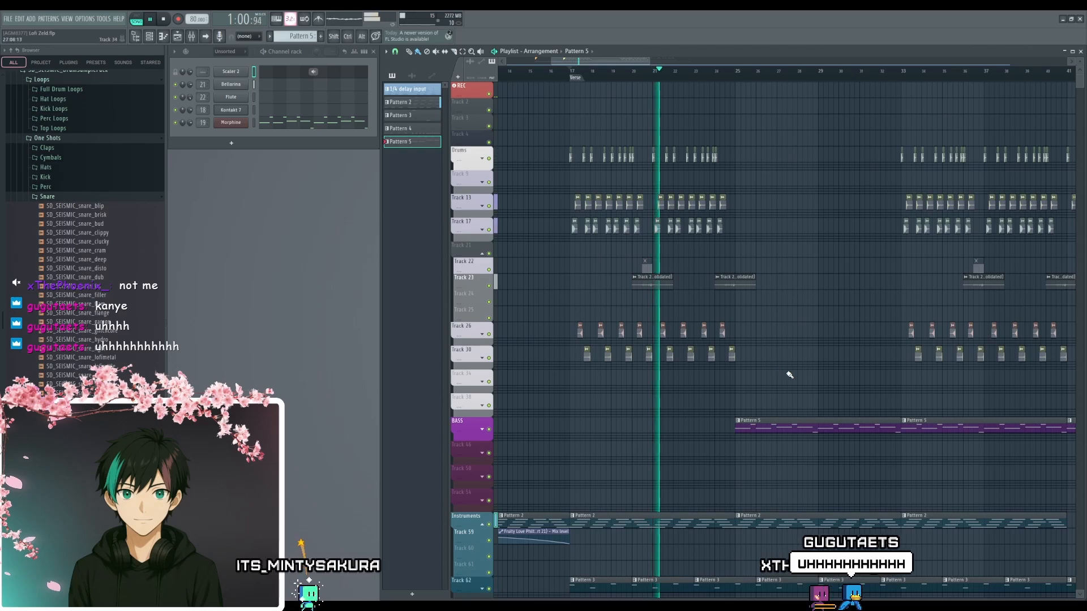
- Keep listening through the bass-only section that starts at bar 25, examine its layout, and stop playback
{"action": "left_click_drag", "start_coordinate": [789, 376], "coordinate": [715, 383]}
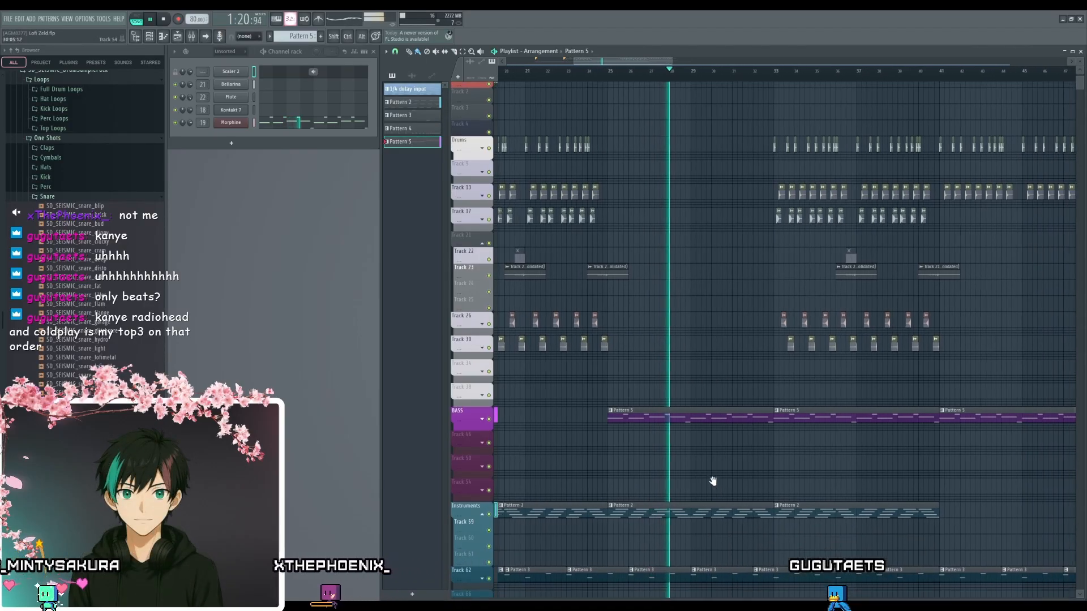
{"action": "scroll", "coordinate": [703, 463], "scroll_direction": "down", "scroll_amount": 2}
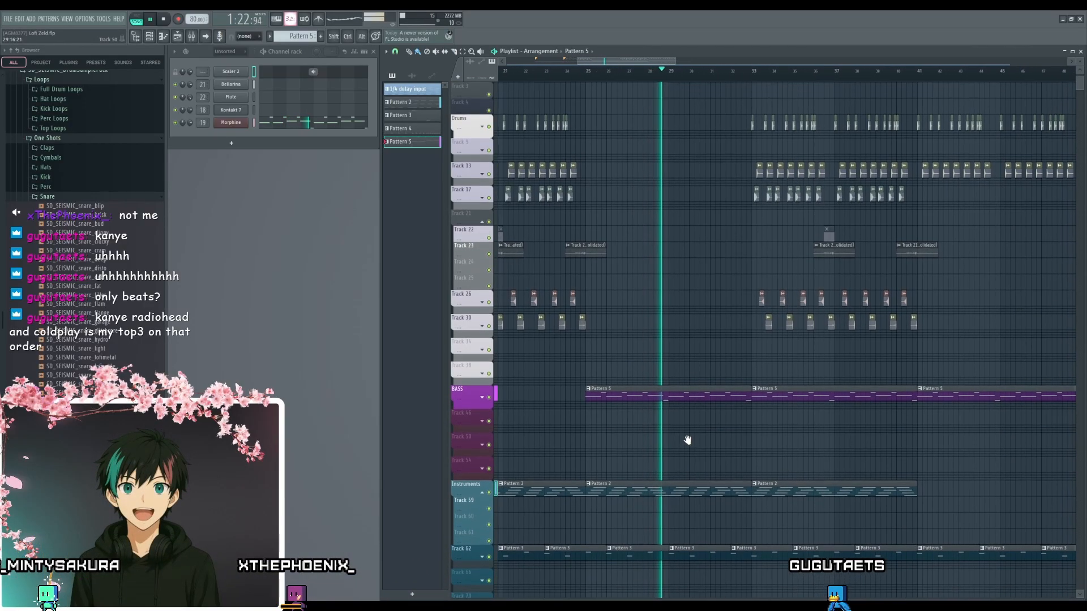
{"action": "scroll", "coordinate": [687, 443], "scroll_direction": "up", "scroll_amount": 1}
{"action": "scroll", "coordinate": [690, 421], "scroll_direction": "up", "scroll_amount": 1}
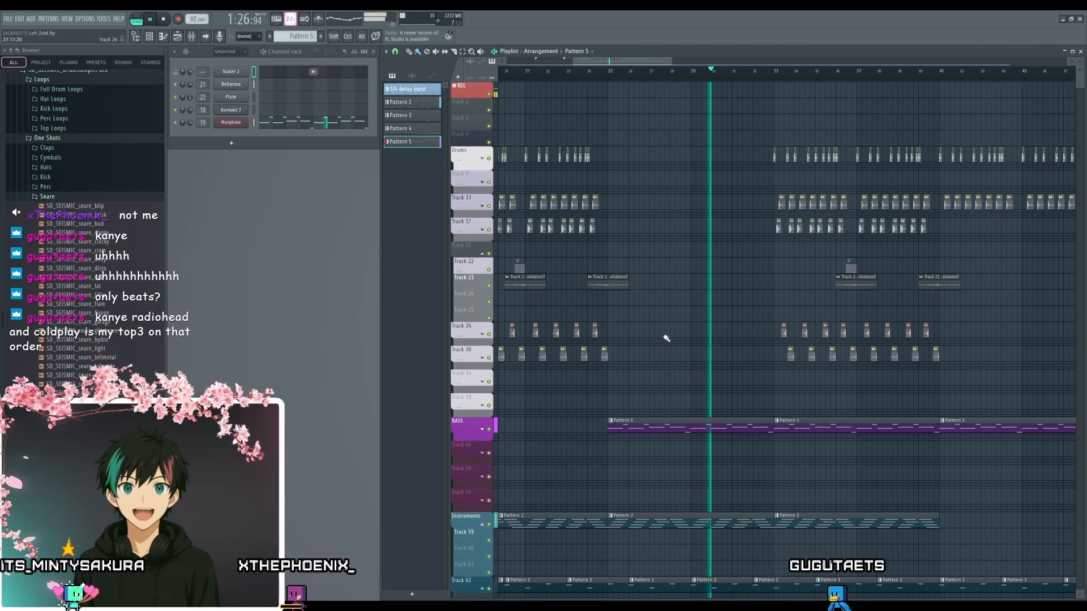
{"action": "left_click_drag", "start_coordinate": [630, 324], "coordinate": [694, 389]}
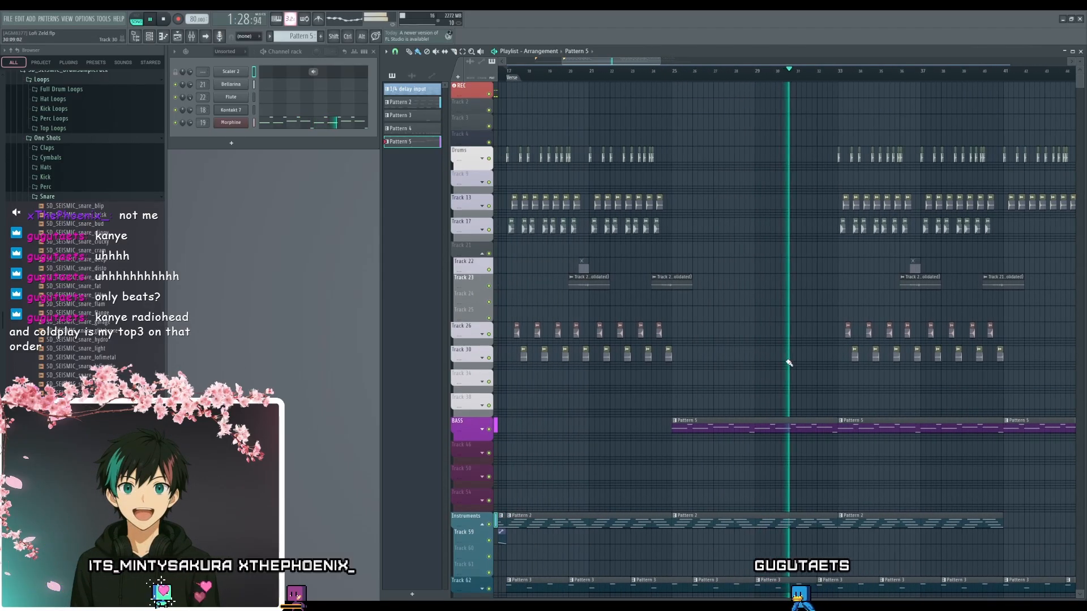
{"action": "left_click_drag", "start_coordinate": [788, 364], "coordinate": [756, 377]}
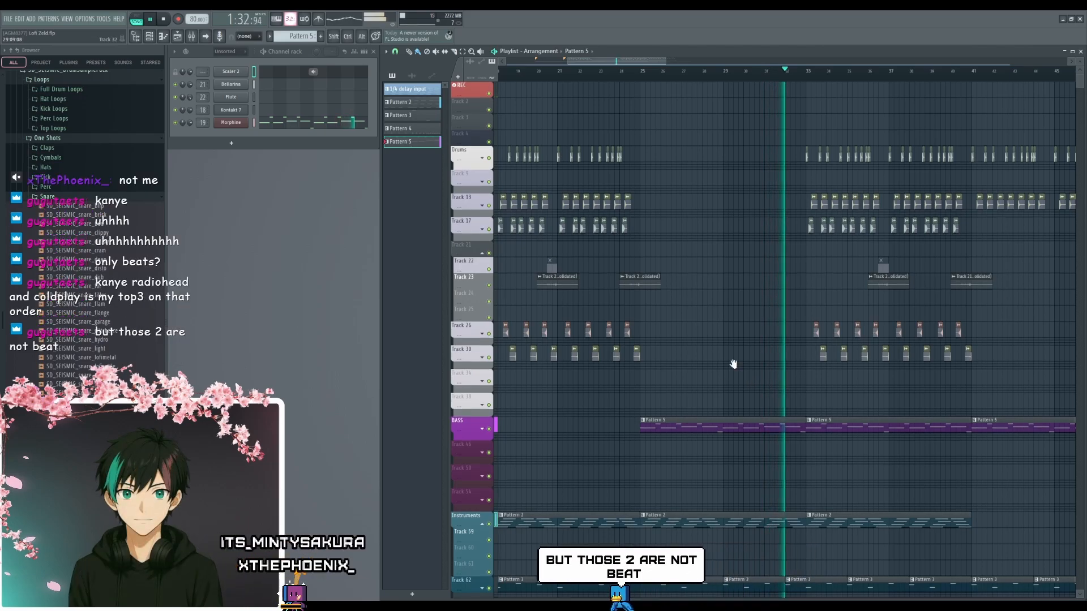
{"action": "left_click_drag", "start_coordinate": [732, 364], "coordinate": [873, 382]}
{"action": "key", "text": "space"}
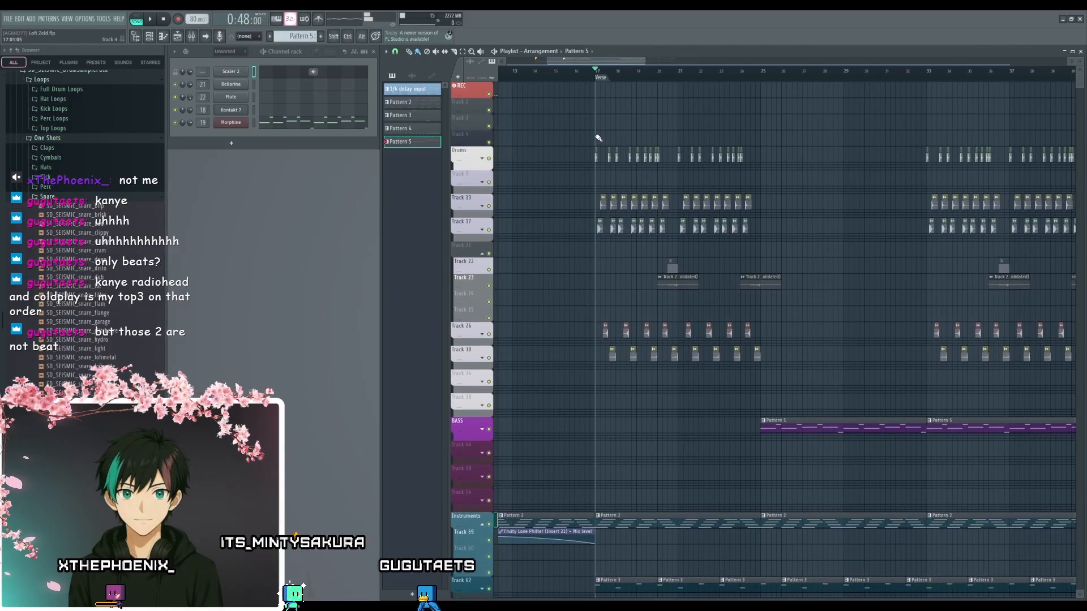
- Replay the song from the Verse marker through the bass entry at bar 25 up to the drums' return at bar 33
{"action": "key", "text": "space"}
{"action": "left_click_drag", "start_coordinate": [856, 322], "coordinate": [810, 381]}
{"action": "scroll", "coordinate": [771, 381], "scroll_direction": "down", "scroll_amount": 3}
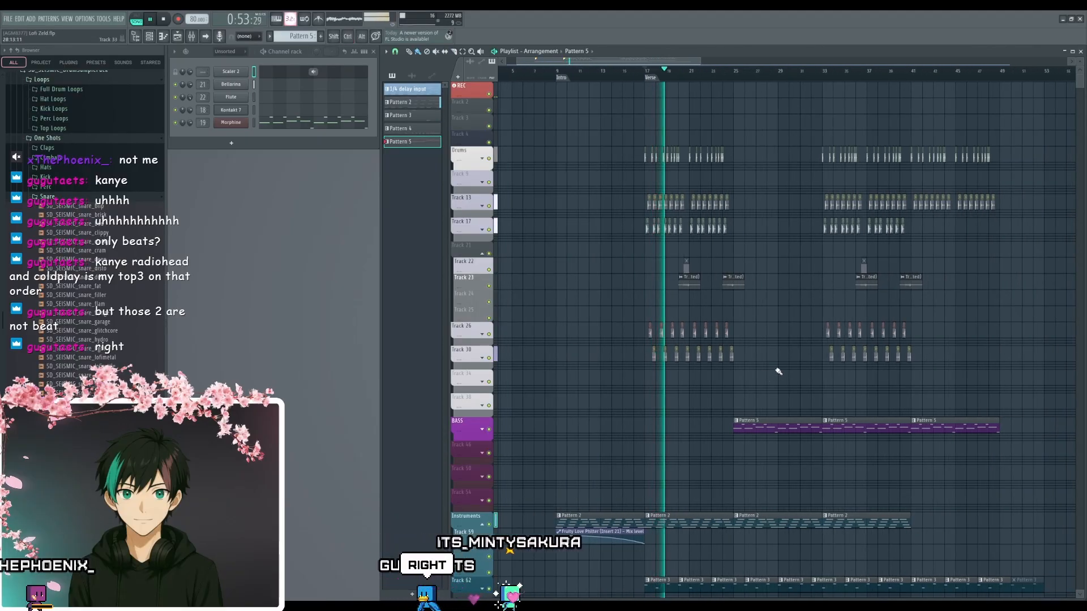
{"action": "left_click_drag", "start_coordinate": [778, 371], "coordinate": [707, 422]}
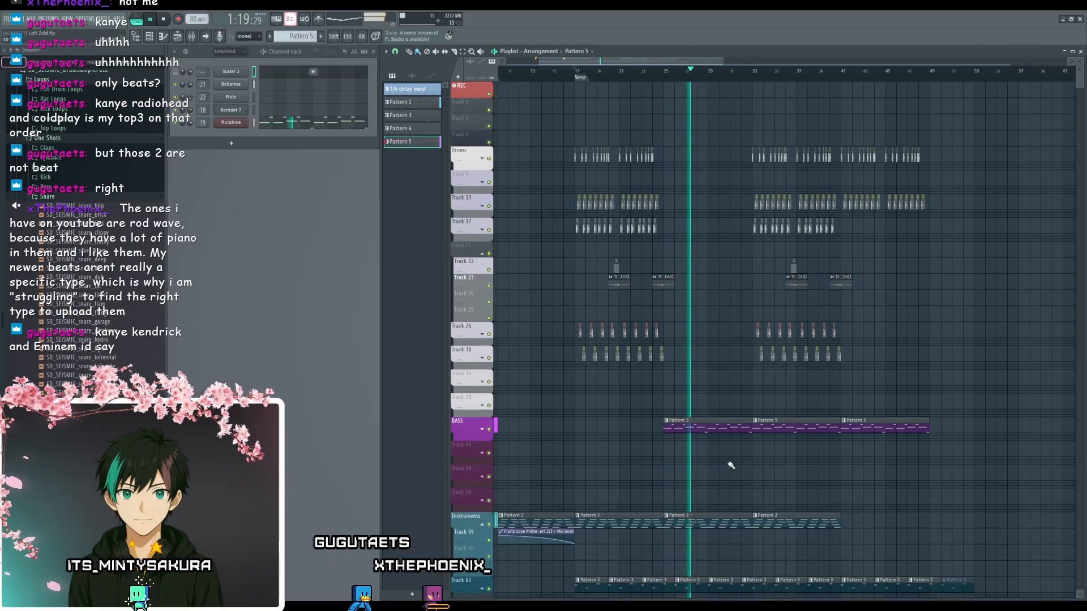
{"action": "left_click_drag", "start_coordinate": [731, 465], "coordinate": [685, 501]}
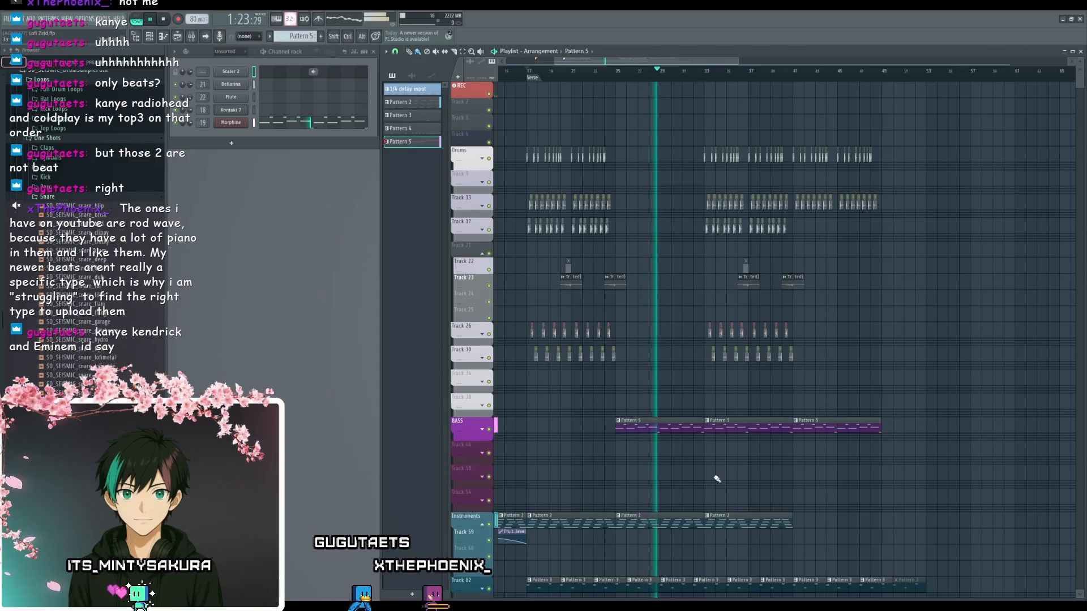
{"action": "mouse_move", "coordinate": [704, 479]}
{"action": "left_mouse_down"}
{"action": "mouse_move", "coordinate": [687, 488]}
{"action": "mouse_move", "coordinate": [702, 494]}
{"action": "left_mouse_up"}
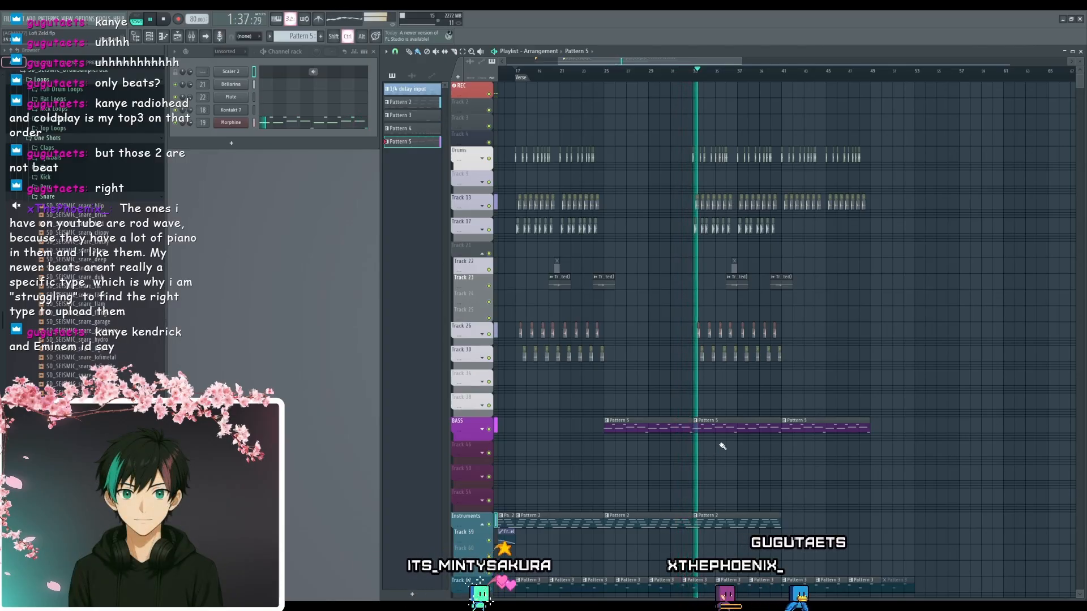
- Listen to the drums' return after bar 33, stop playback, and set the playhead midway through bar 34
{"action": "scroll", "coordinate": [723, 446], "scroll_direction": "up", "scroll_amount": 3}
{"action": "left_click_drag", "start_coordinate": [765, 458], "coordinate": [917, 513]}
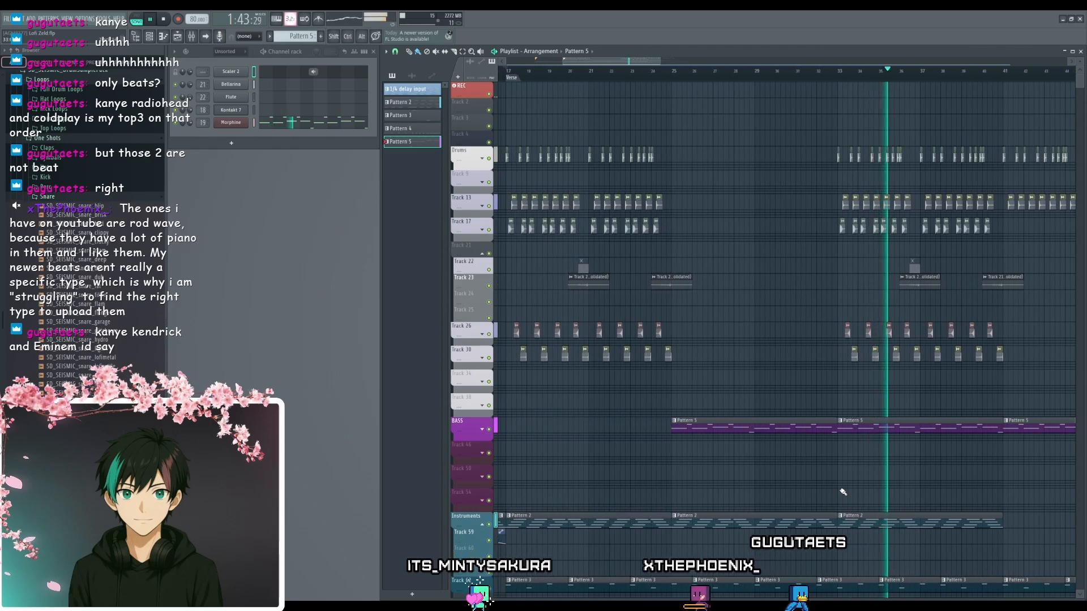
{"action": "scroll", "coordinate": [909, 464], "scroll_direction": "up", "scroll_amount": 5}
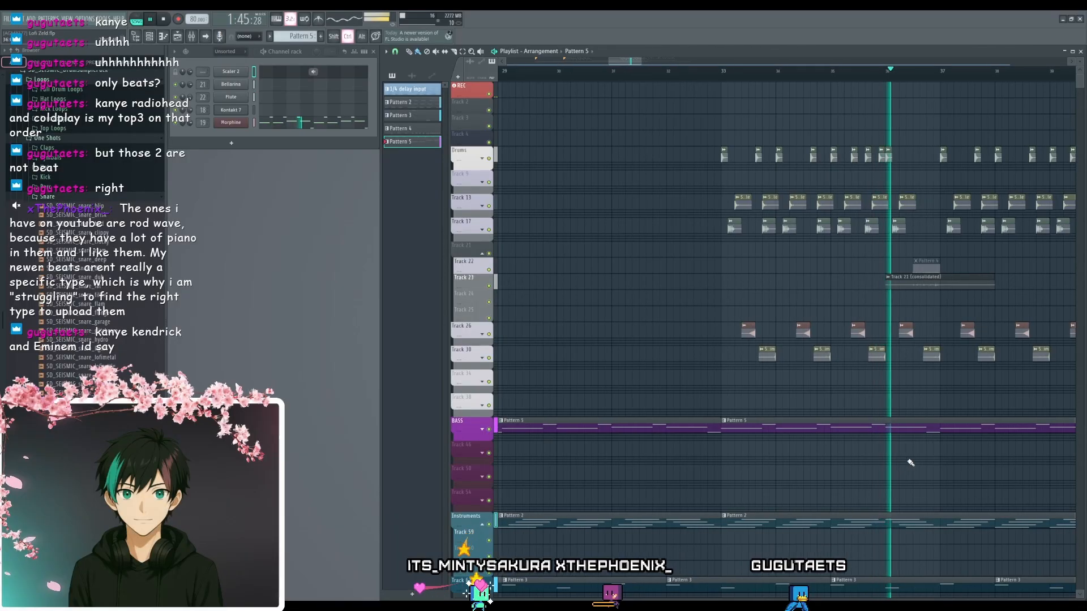
{"action": "scroll", "coordinate": [909, 463], "scroll_direction": "up", "scroll_amount": 3}
{"action": "key", "text": "space"}
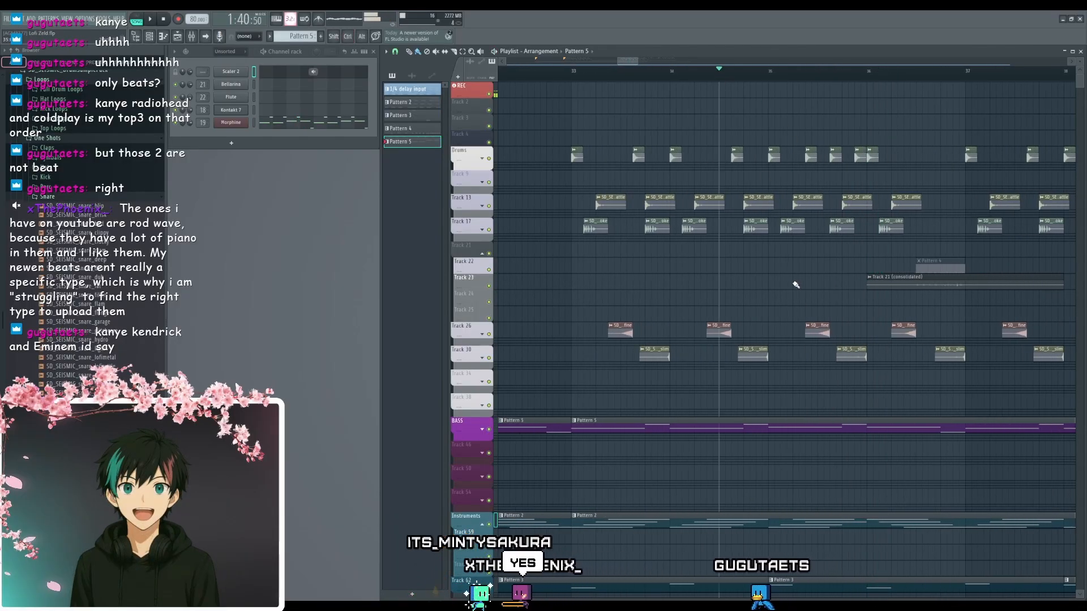
- Play on from bar 34 past bar 41 and examine where the chords and percussion layers drop out
{"action": "key", "text": "space"}
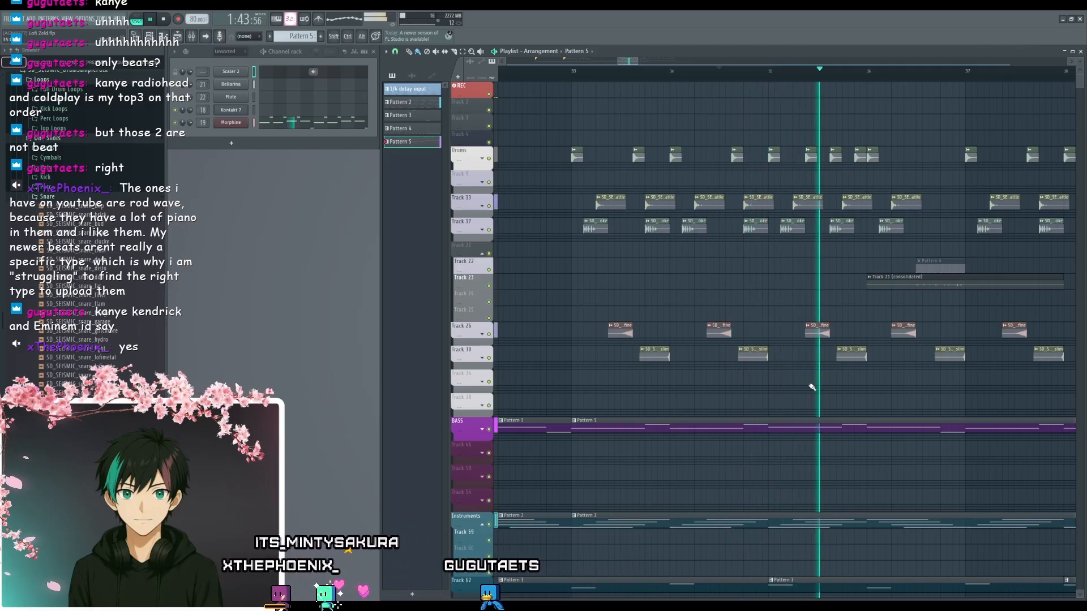
{"action": "scroll", "coordinate": [833, 393], "scroll_direction": "down", "scroll_amount": 3}
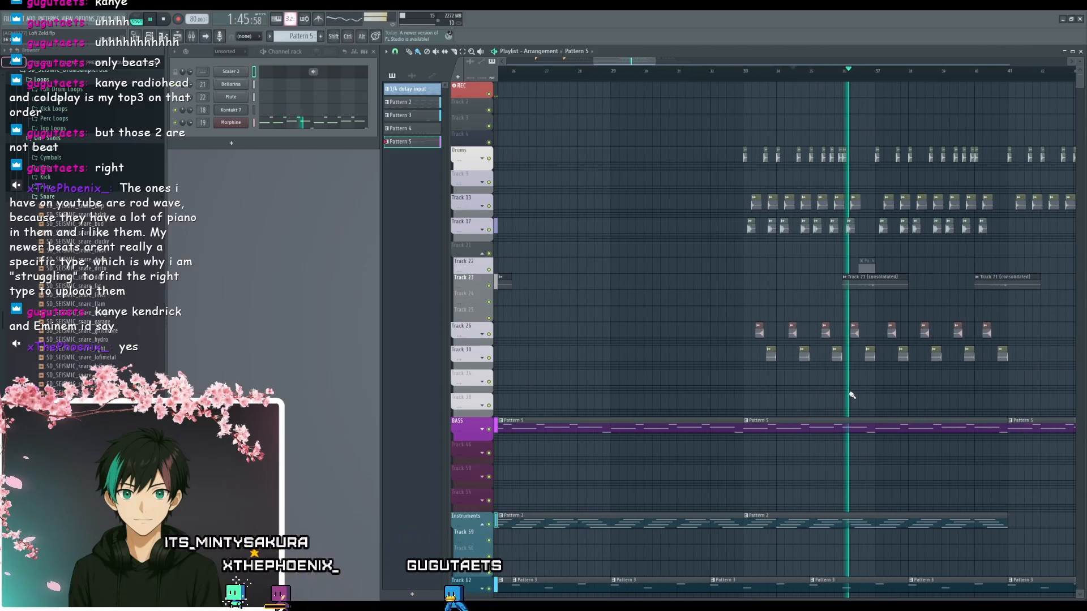
{"action": "scroll", "coordinate": [838, 396], "scroll_direction": "down", "scroll_amount": 3}
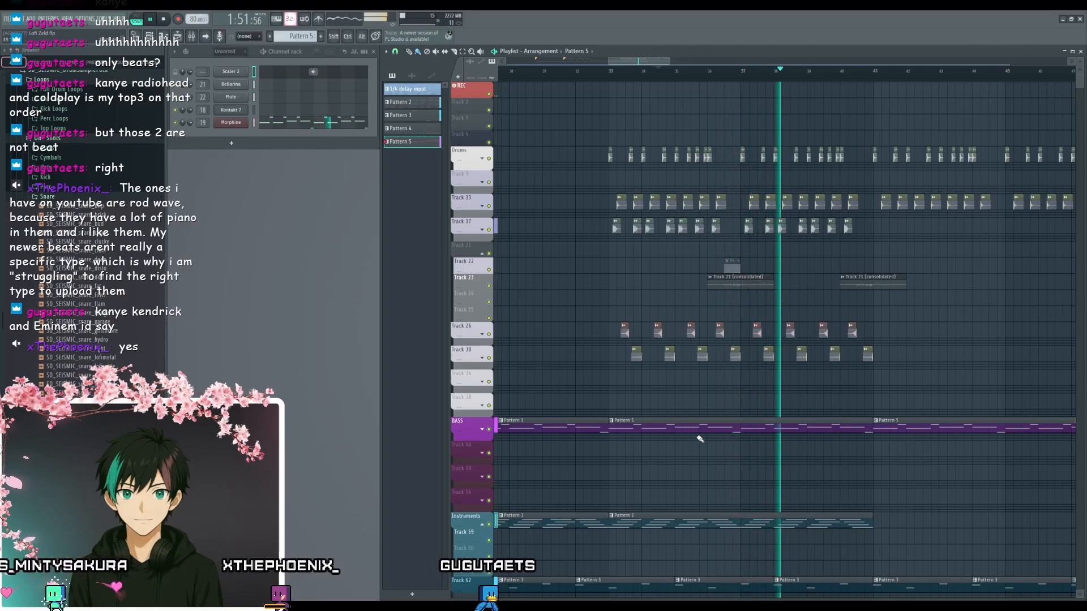
{"action": "scroll", "coordinate": [823, 396], "scroll_direction": "down", "scroll_amount": 5}
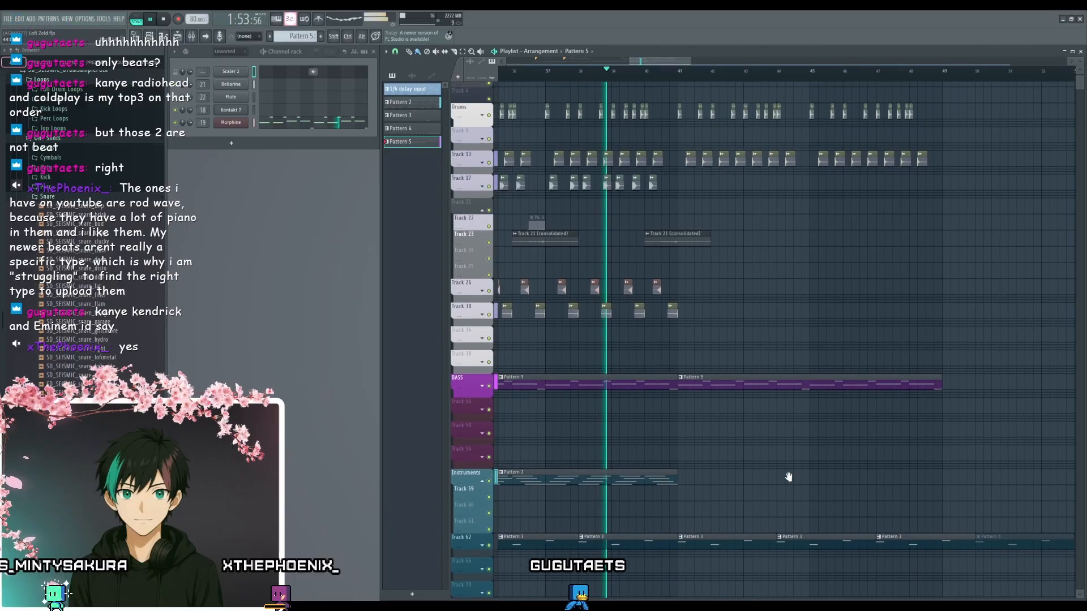
{"action": "scroll", "coordinate": [705, 391], "scroll_direction": "down", "scroll_amount": 3}
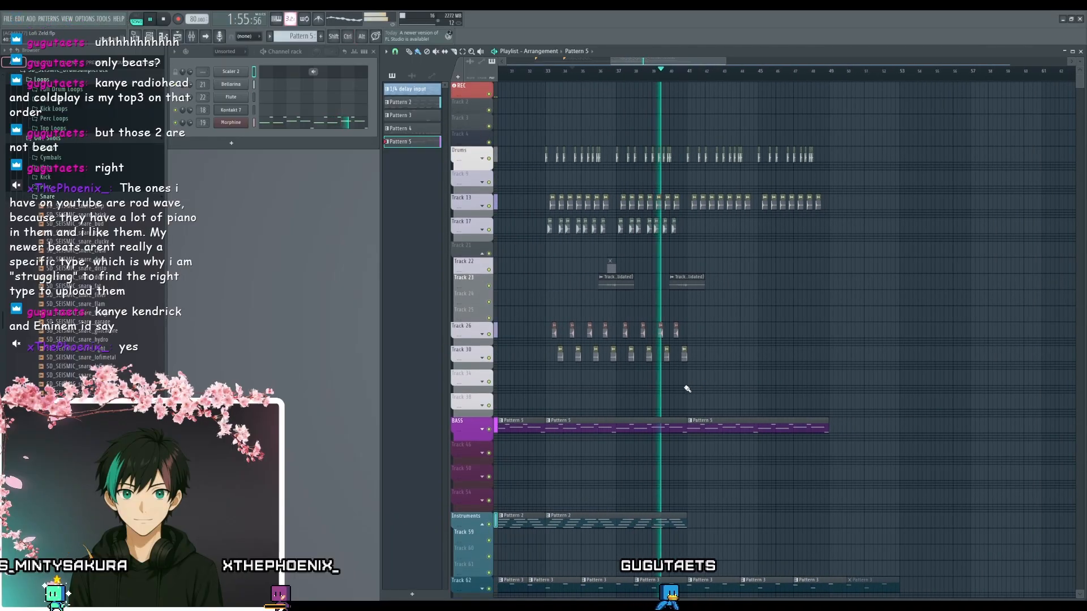
{"action": "left_click_drag", "start_coordinate": [686, 379], "coordinate": [727, 263]}
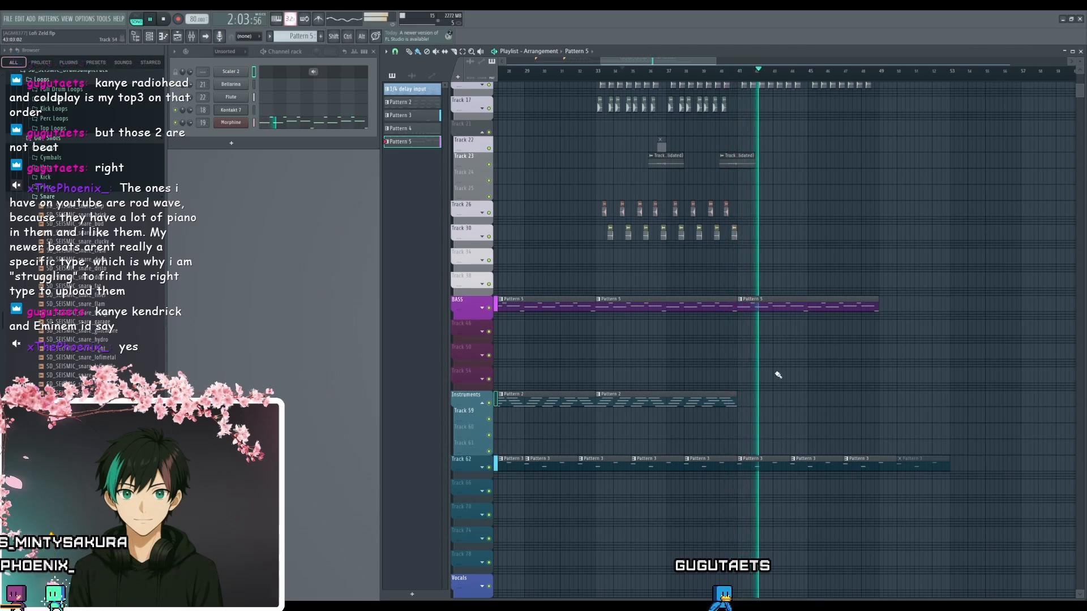
- Copy the last Pattern 2 chord clip on the Instruments track and align the copy with the end of the bass at bar 49
{"action": "left_click_drag", "start_coordinate": [866, 357], "coordinate": [767, 361]}
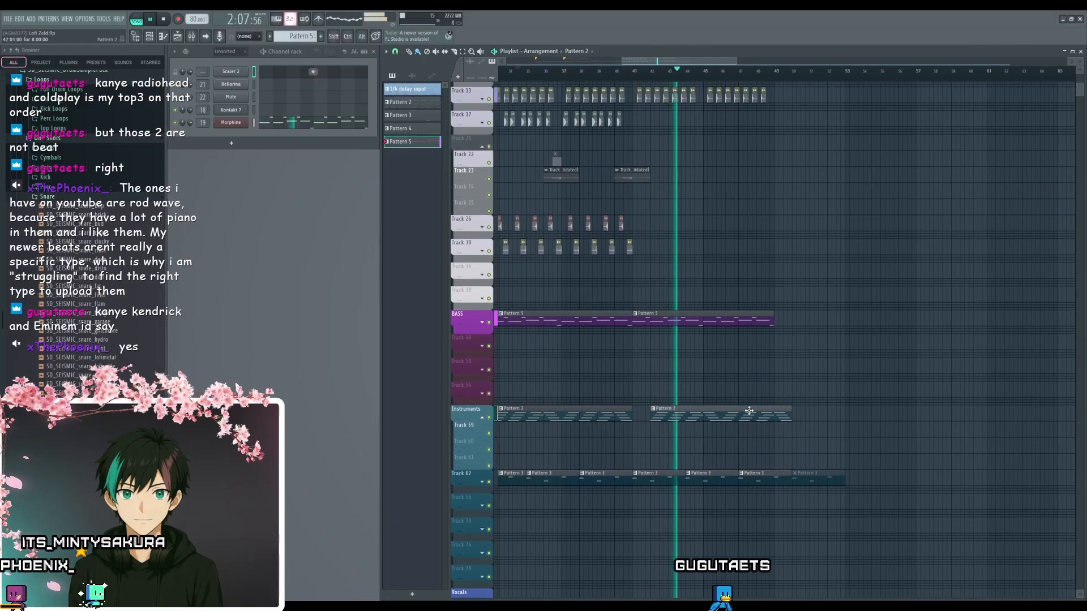
{"action": "left_click_drag", "start_coordinate": [590, 417], "coordinate": [875, 418], "text": "shift"}
{"action": "scroll", "coordinate": [832, 446], "scroll_direction": "up", "scroll_amount": 6}
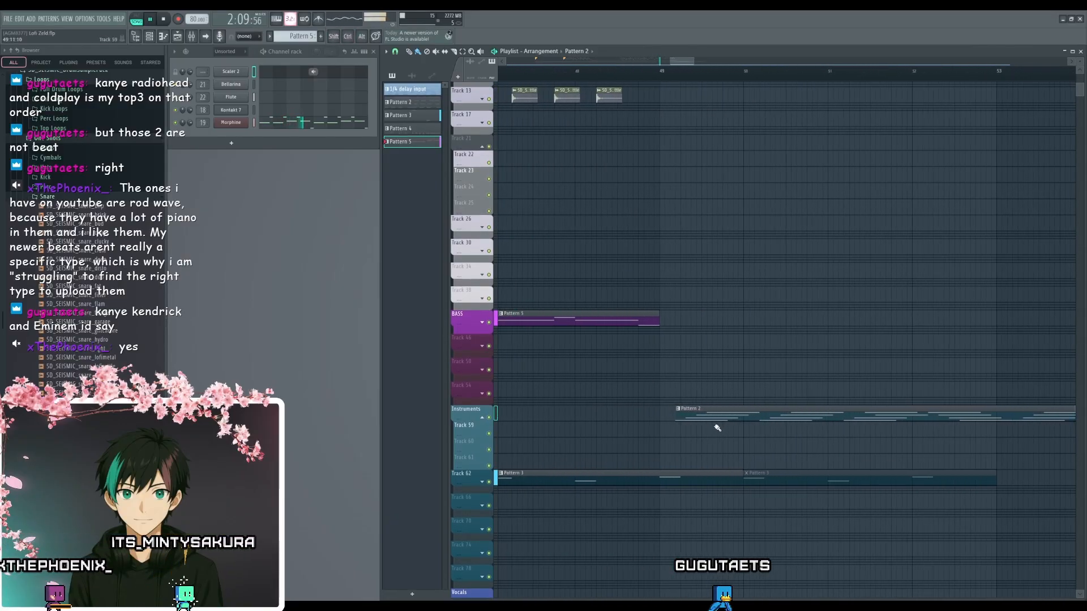
{"action": "left_click_drag", "start_coordinate": [715, 420], "coordinate": [781, 406]}
{"action": "scroll", "coordinate": [731, 405], "scroll_direction": "down", "scroll_amount": 5}
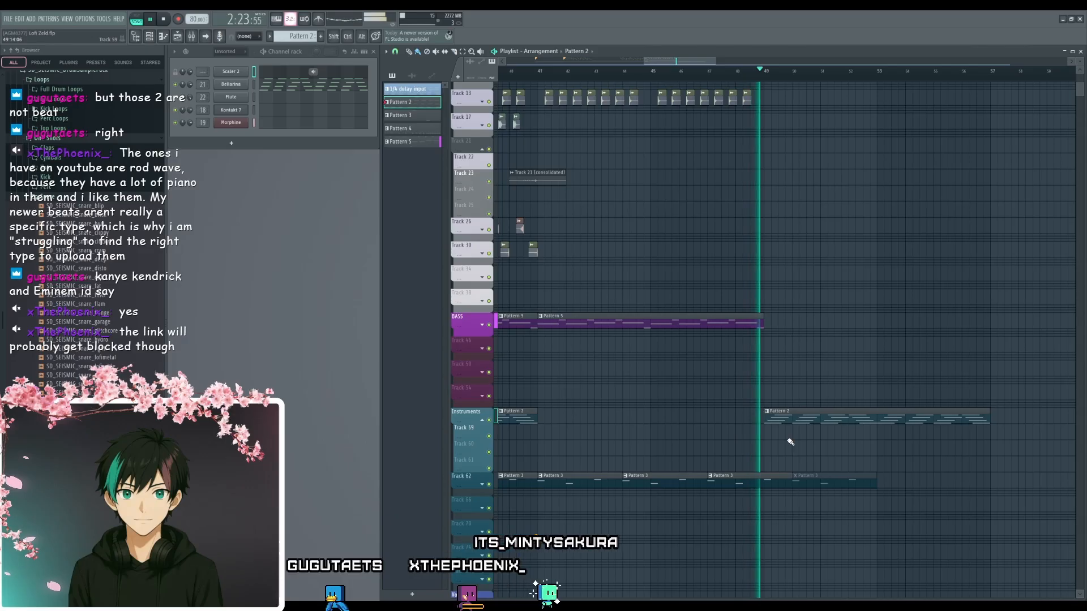
- Stop playback, move the playhead to just before bar 49, and audition the transition into the copied Pattern 2 clip
{"action": "key", "text": "space"}
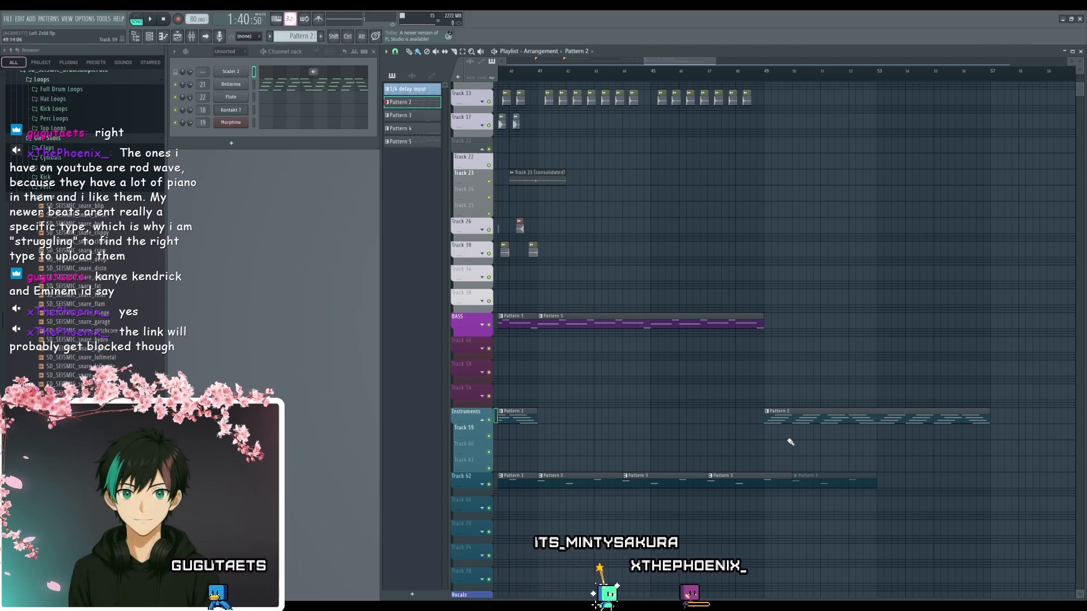
{"action": "left_click", "coordinate": [758, 72]}
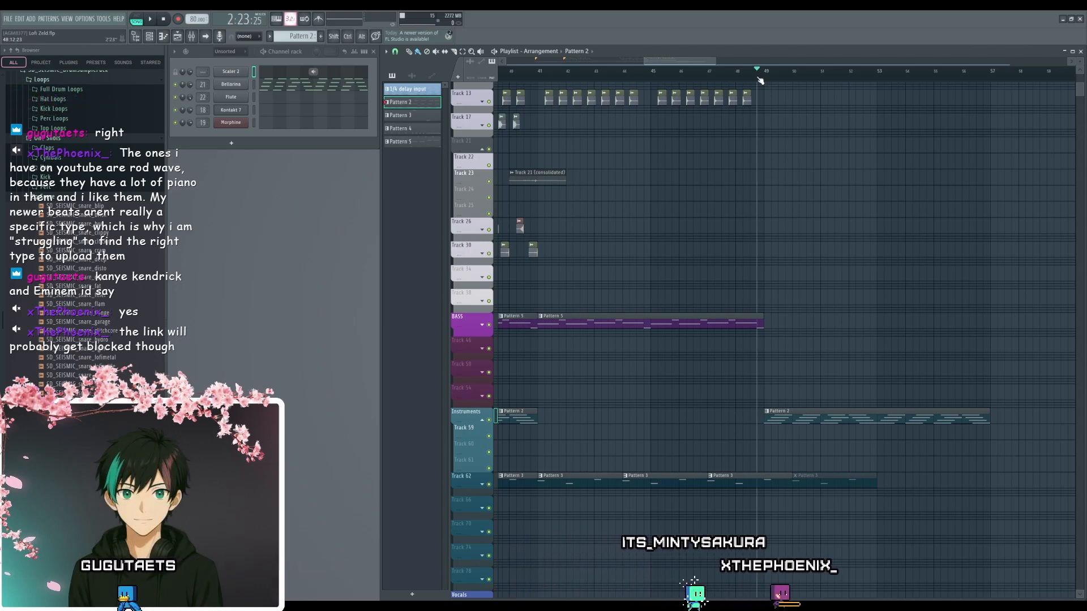
{"action": "key", "text": "space"}
{"action": "scroll", "coordinate": [849, 446], "scroll_direction": "up", "scroll_amount": 3}
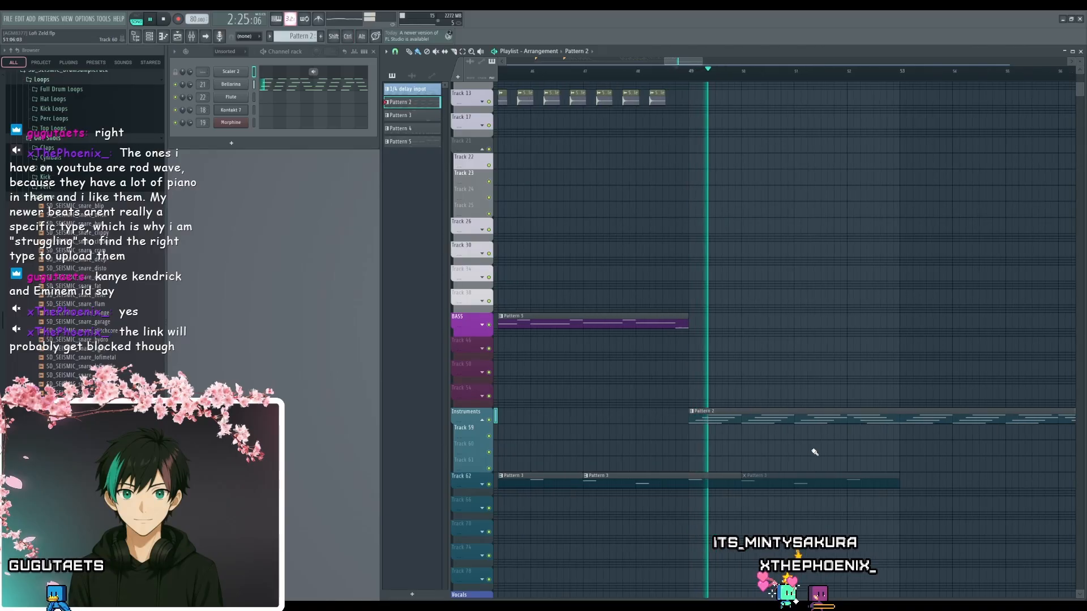
{"action": "key", "text": "space"}
- Copy the intro's Fruity Love Philter mix level automation clip to bar 49 on Track 59, aligned beneath the copied Pattern 2 clip
{"action": "scroll", "coordinate": [724, 425], "scroll_direction": "down", "scroll_amount": 8}
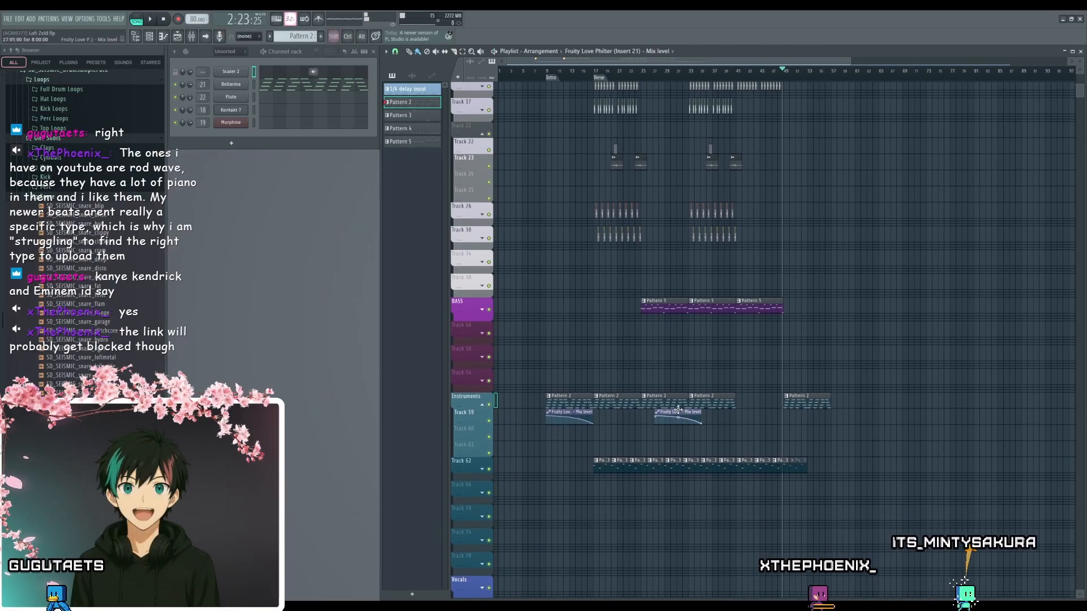
{"action": "scroll", "coordinate": [801, 419], "scroll_direction": "up", "scroll_amount": 5}
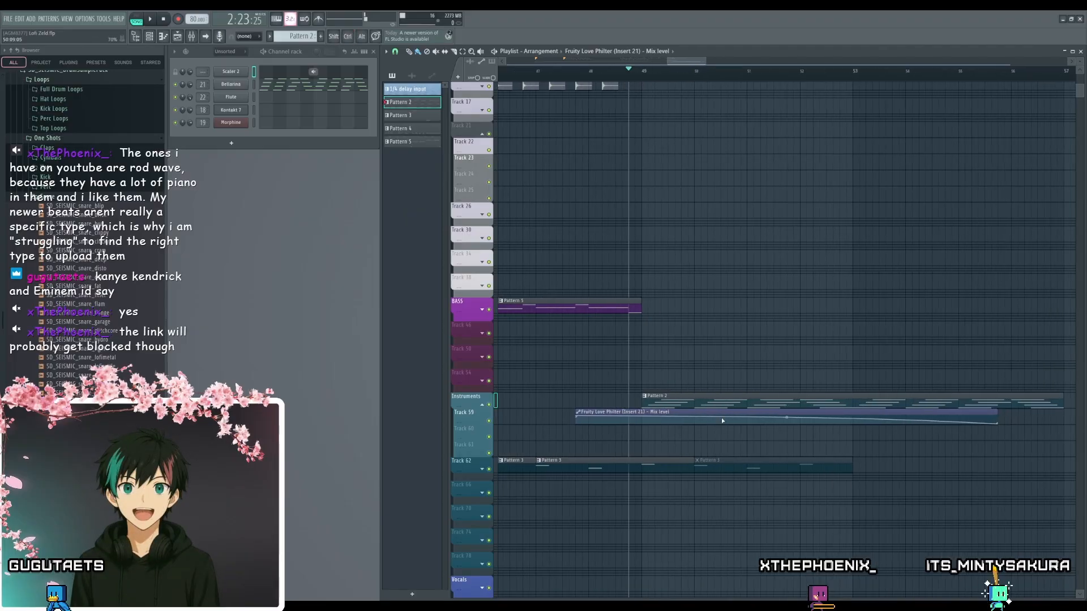
{"action": "mouse_move", "coordinate": [789, 408]}
{"action": "left_mouse_down"}
{"action": "mouse_move", "coordinate": [809, 407]}
{"action": "mouse_move", "coordinate": [790, 409]}
{"action": "left_mouse_up"}
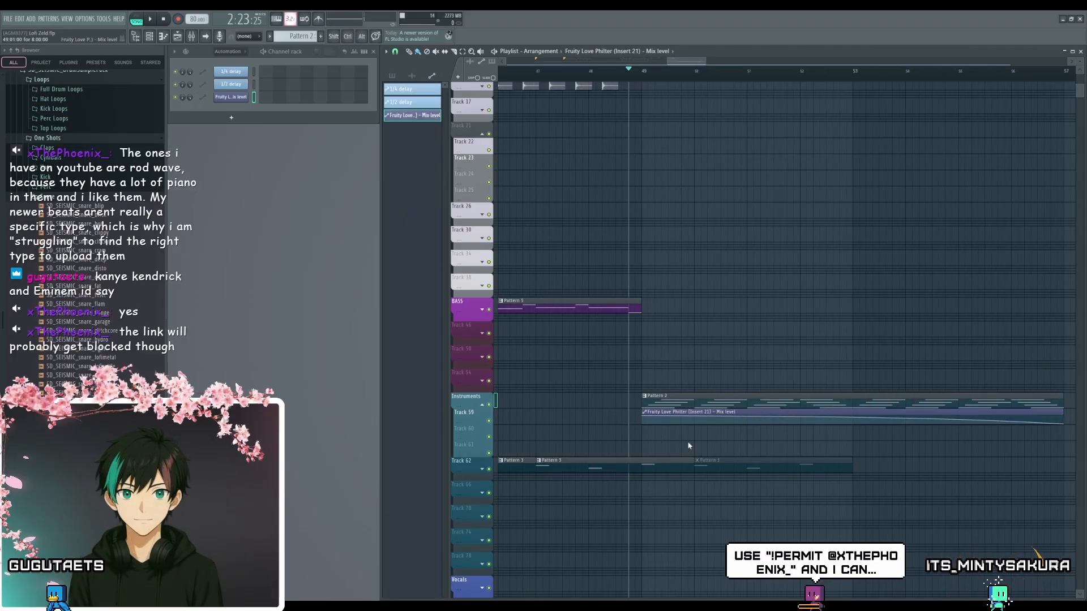
- Make the copied Love Philter mix level clip at bar 49 unique and flip its curve to rise toward bar 57
{"action": "left_click", "coordinate": [676, 510]}
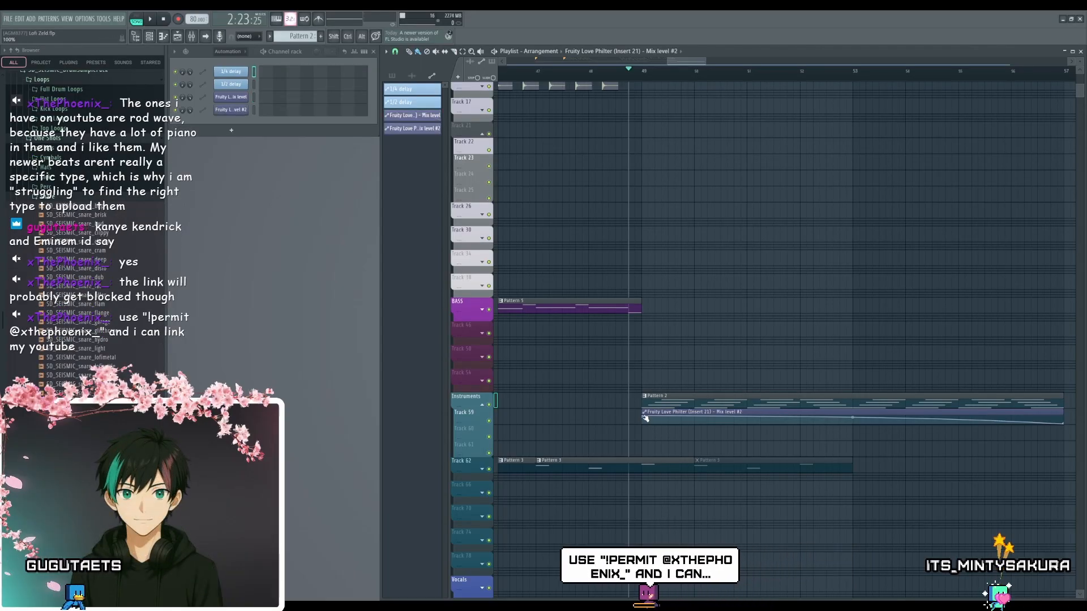
{"action": "scroll", "coordinate": [817, 445], "scroll_direction": "down", "scroll_amount": 3}
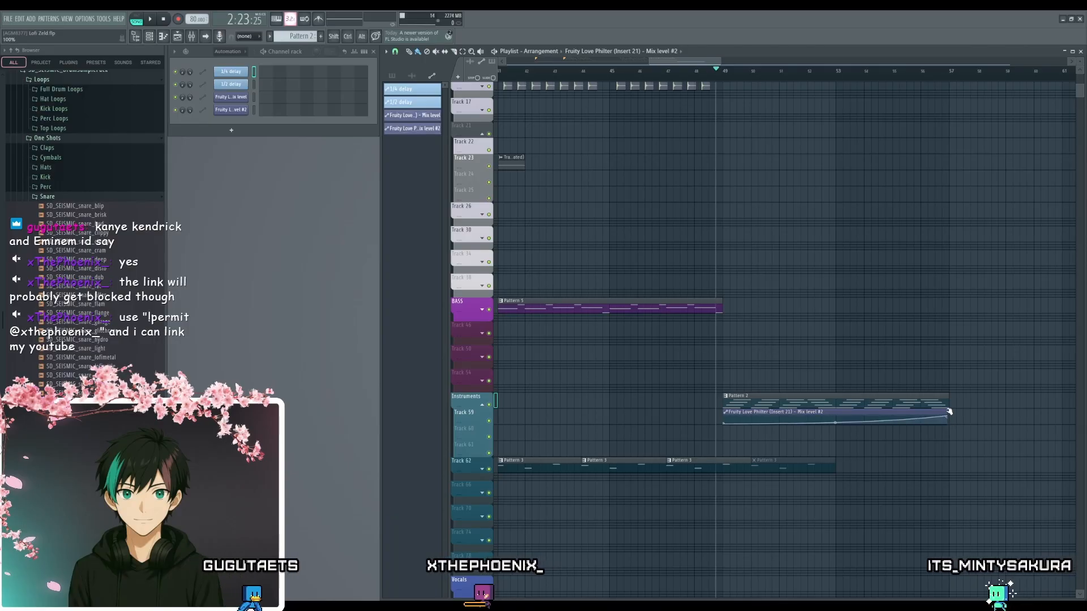
{"action": "scroll", "coordinate": [962, 458], "scroll_direction": "up", "scroll_amount": 3}
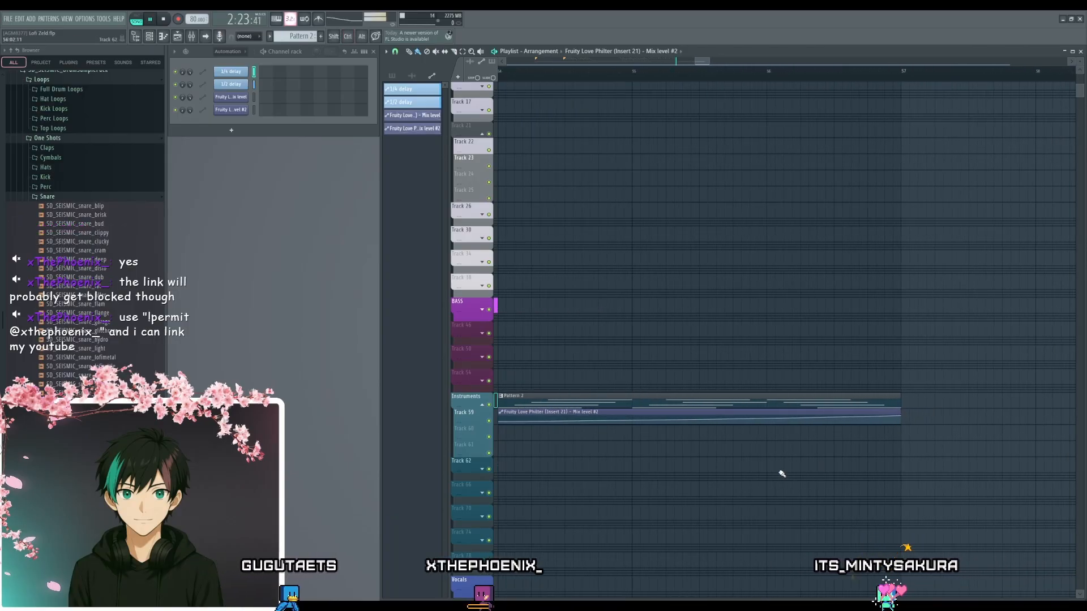
- Play the outro from bar 49 to bar 57 to review the chords under the rising mix level automation, and stop playback
{"action": "scroll", "coordinate": [682, 440], "scroll_direction": "down", "scroll_amount": 4}
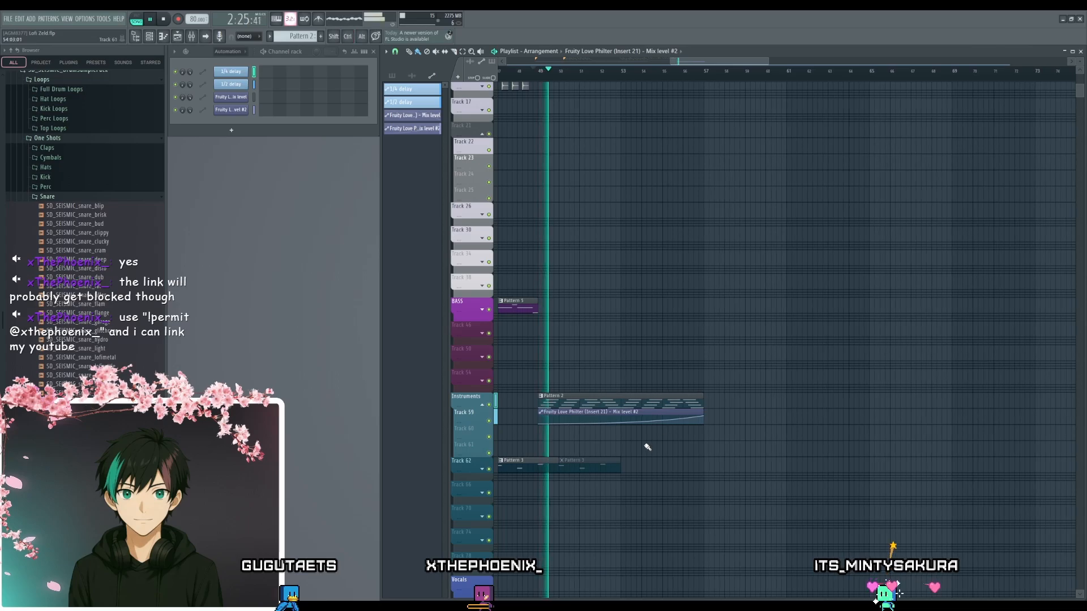
{"action": "left_click_drag", "start_coordinate": [648, 446], "coordinate": [819, 451]}
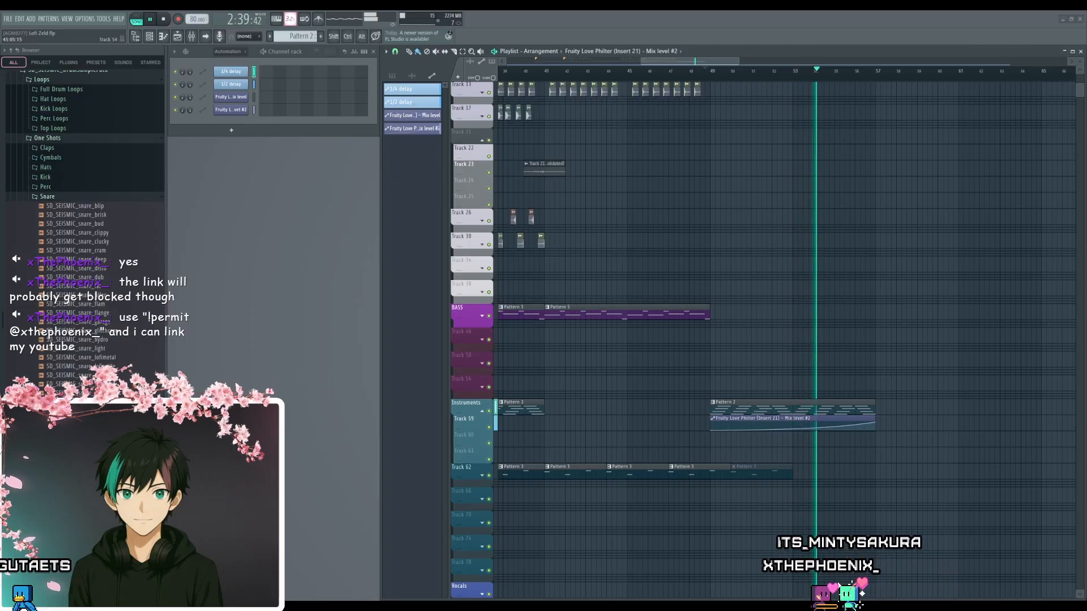
{"action": "scroll", "coordinate": [625, 373], "scroll_direction": "down", "scroll_amount": 3}
{"action": "left_click_drag", "start_coordinate": [624, 373], "coordinate": [812, 455]}
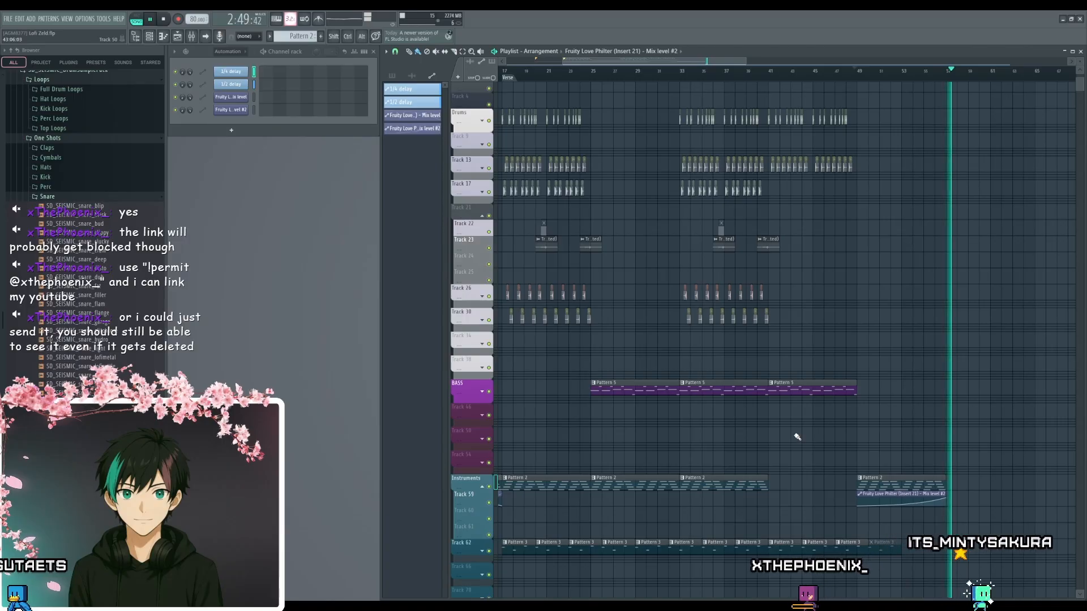
{"action": "left_click_drag", "start_coordinate": [881, 530], "coordinate": [861, 461]}
{"action": "key", "text": "space"}
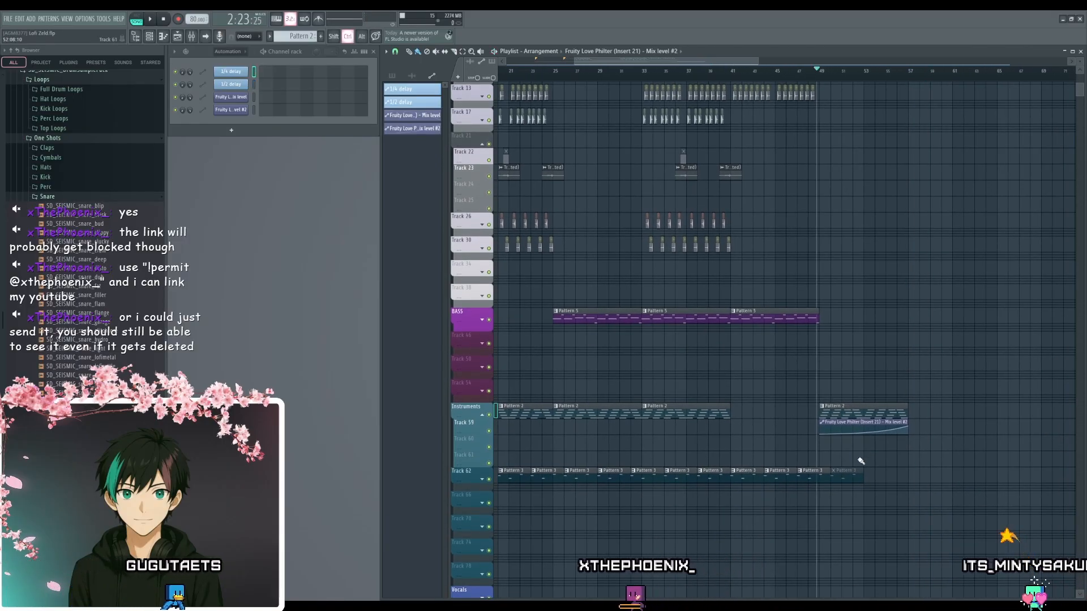
- Play the arrangement from the Intro marker at bar 9 up to the outro at bar 49 to review it, and stop
{"action": "scroll", "coordinate": [861, 461], "scroll_direction": "up", "scroll_amount": 3}
{"action": "scroll", "coordinate": [784, 439], "scroll_direction": "down", "scroll_amount": 4}
{"action": "left_click_drag", "start_coordinate": [722, 415], "coordinate": [906, 465]}
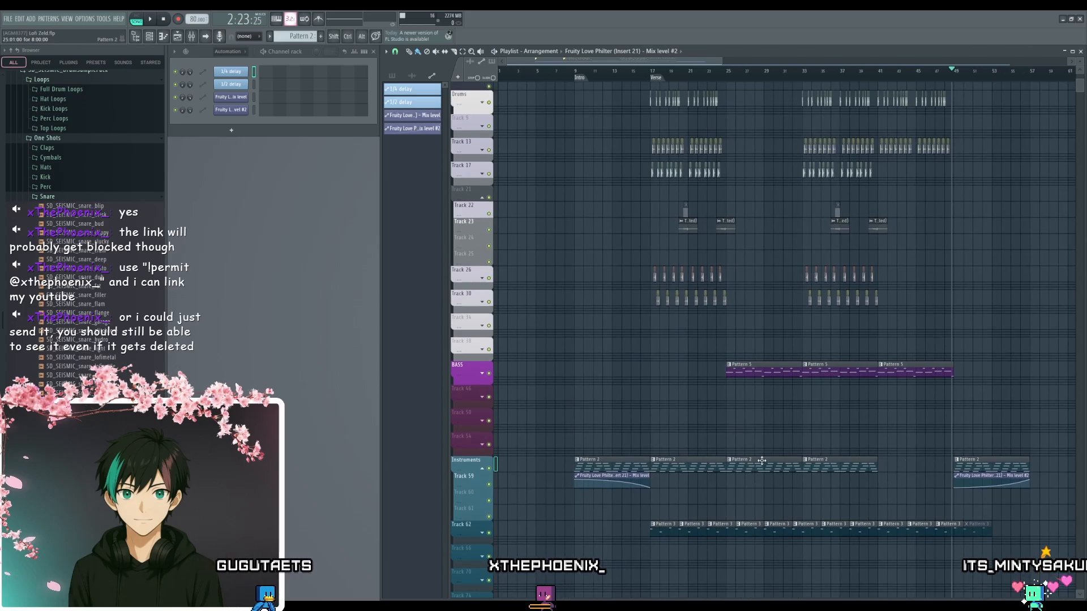
{"action": "scroll", "coordinate": [677, 386], "scroll_direction": "down", "scroll_amount": 3}
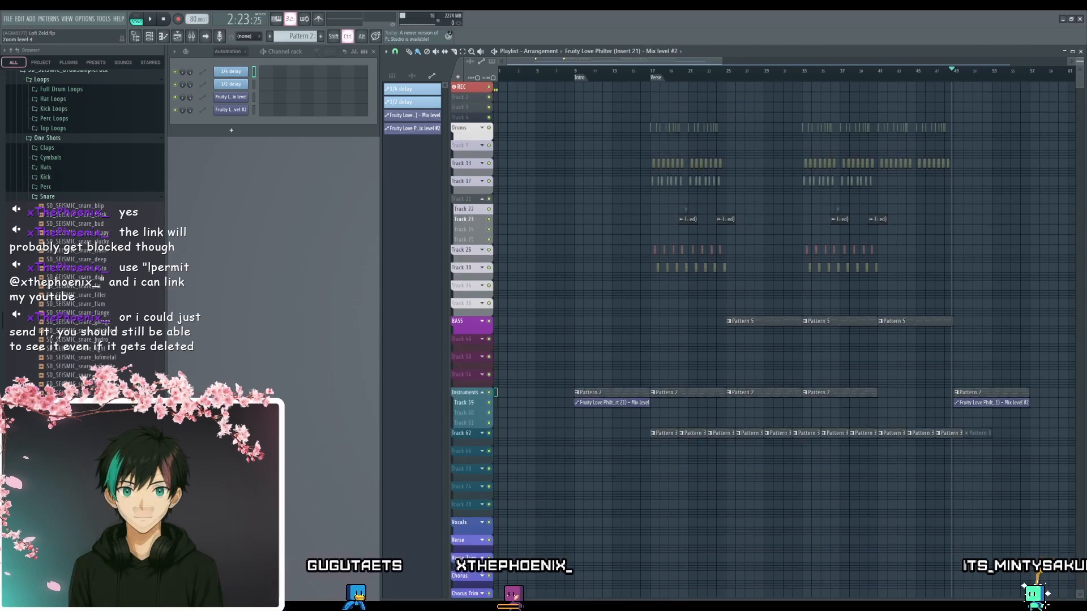
{"action": "scroll", "coordinate": [651, 339], "scroll_direction": "up", "scroll_amount": 4}
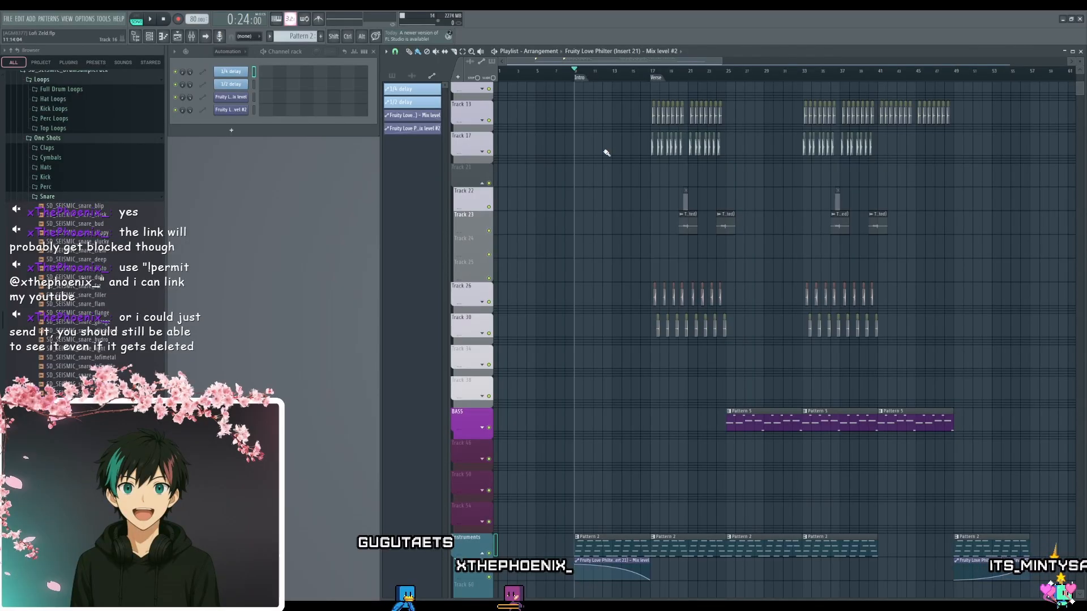
{"action": "key", "text": "space"}
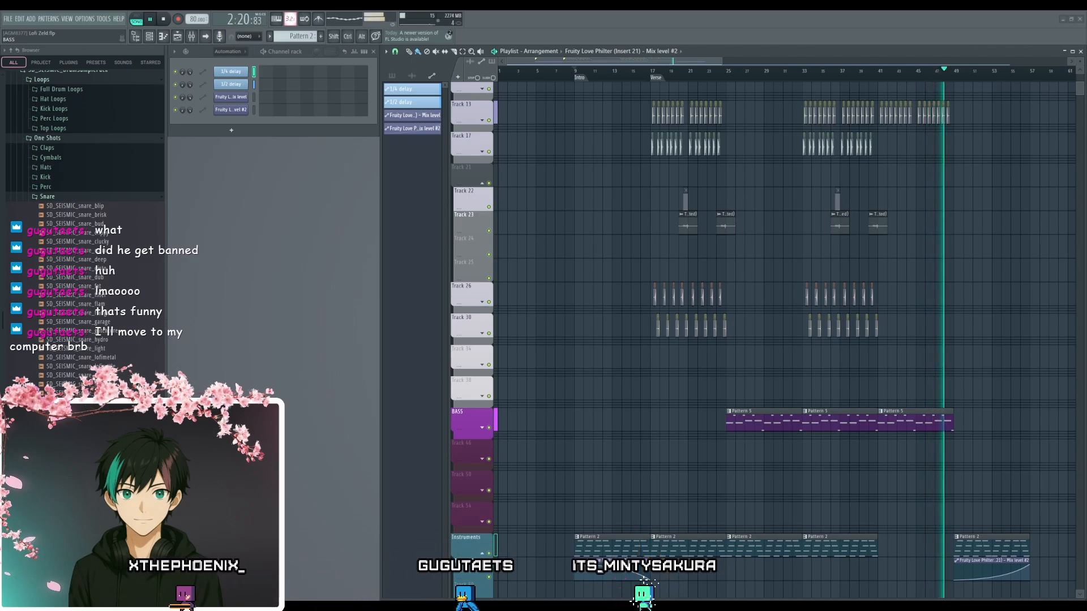
{"action": "scroll", "coordinate": [974, 487], "scroll_direction": "up", "scroll_amount": 3}
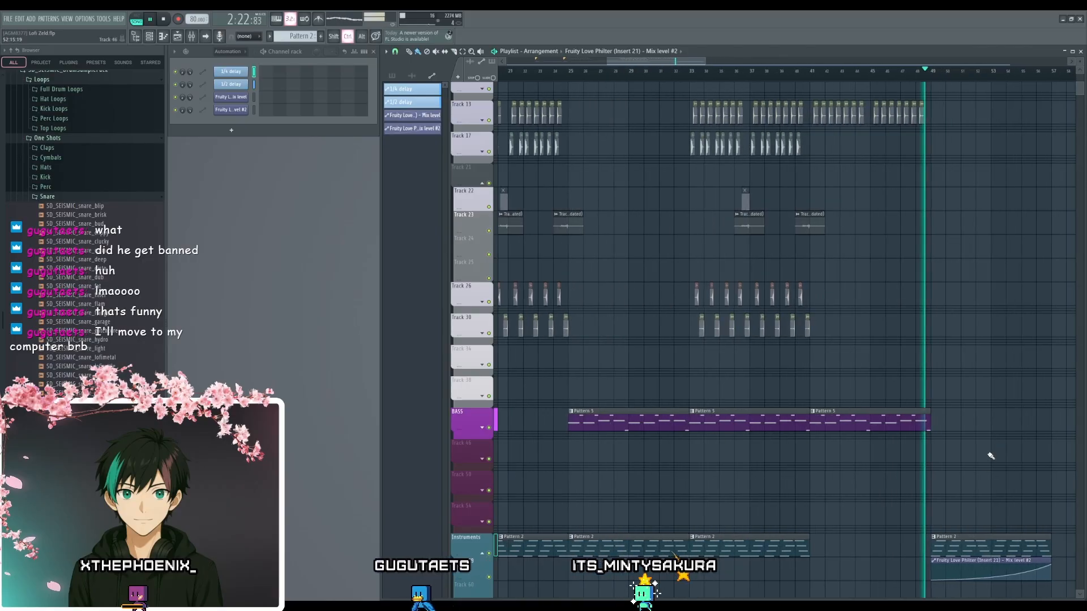
{"action": "scroll", "coordinate": [813, 484], "scroll_direction": "down", "scroll_amount": 2}
{"action": "key", "text": "space"}
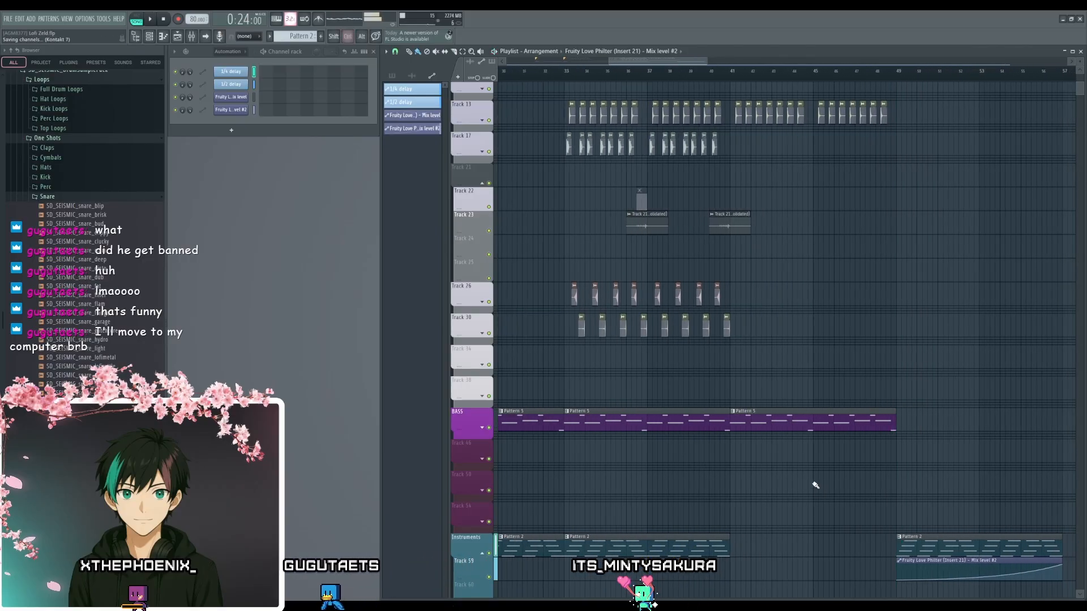
- Select the playlist time range from the Intro marker at bar 9 to the end of the outro at bar 57
{"action": "scroll", "coordinate": [792, 475], "scroll_direction": "down", "scroll_amount": 1}
{"action": "scroll", "coordinate": [764, 447], "scroll_direction": "down", "scroll_amount": 2}
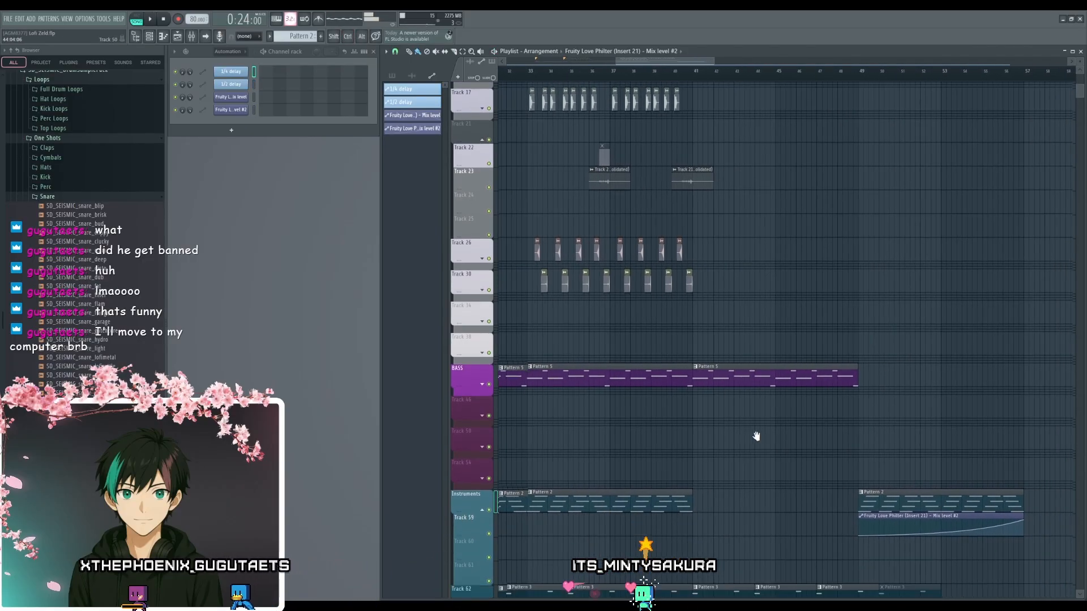
{"action": "scroll", "coordinate": [634, 419], "scroll_direction": "down", "scroll_amount": 3}
{"action": "scroll", "coordinate": [601, 412], "scroll_direction": "up", "scroll_amount": 3}
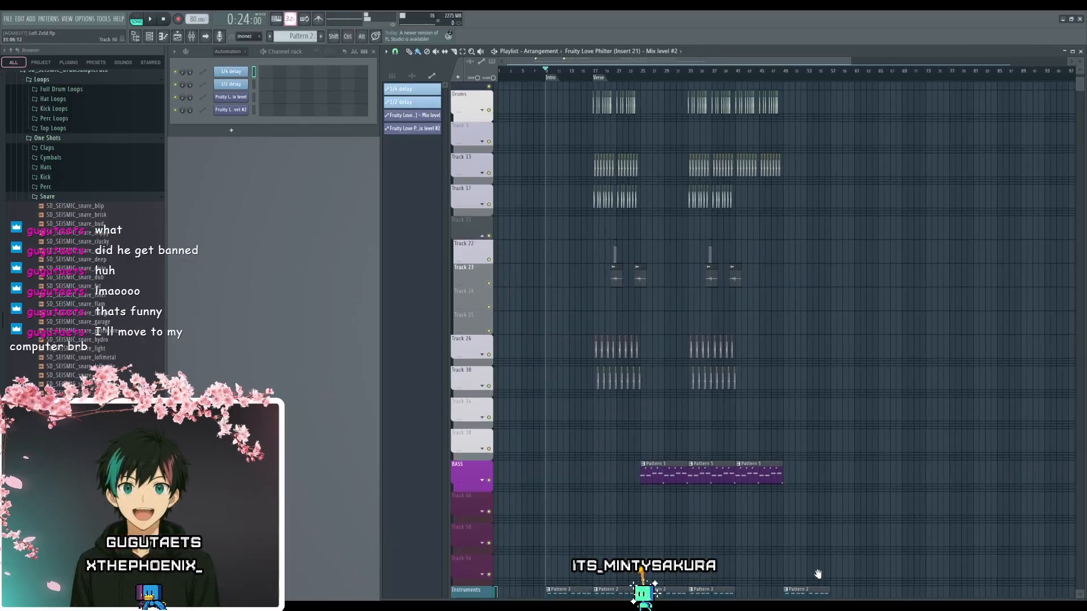
{"action": "left_click_drag", "start_coordinate": [551, 77], "coordinate": [850, 101]}
{"action": "scroll", "coordinate": [820, 383], "scroll_direction": "down", "scroll_amount": 3}
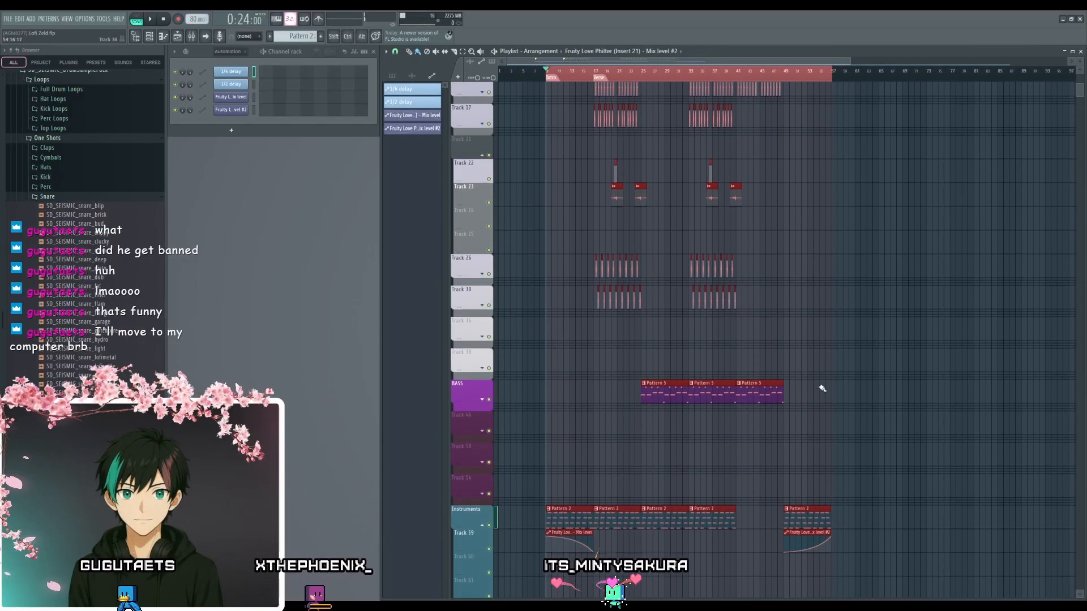
- Extend the end of the playlist time selection to bar 61, past the outro clips
{"action": "scroll", "coordinate": [854, 452], "scroll_direction": "up", "scroll_amount": 5}
{"action": "scroll", "coordinate": [810, 441], "scroll_direction": "up", "scroll_amount": 4}
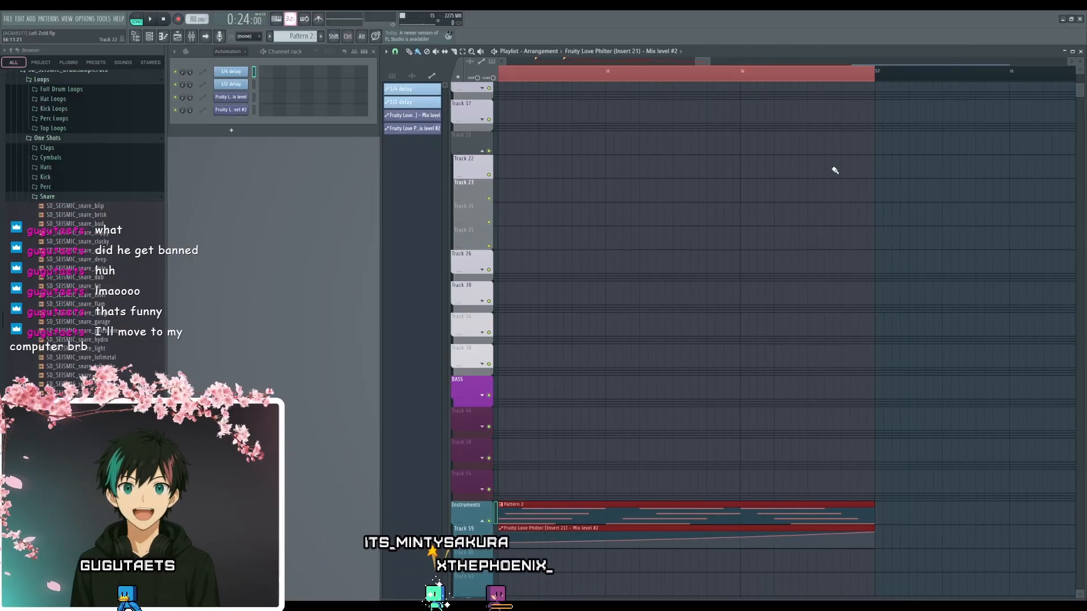
{"action": "scroll", "coordinate": [827, 196], "scroll_direction": "down", "scroll_amount": 2}
{"action": "scroll", "coordinate": [832, 188], "scroll_direction": "down", "scroll_amount": 3}
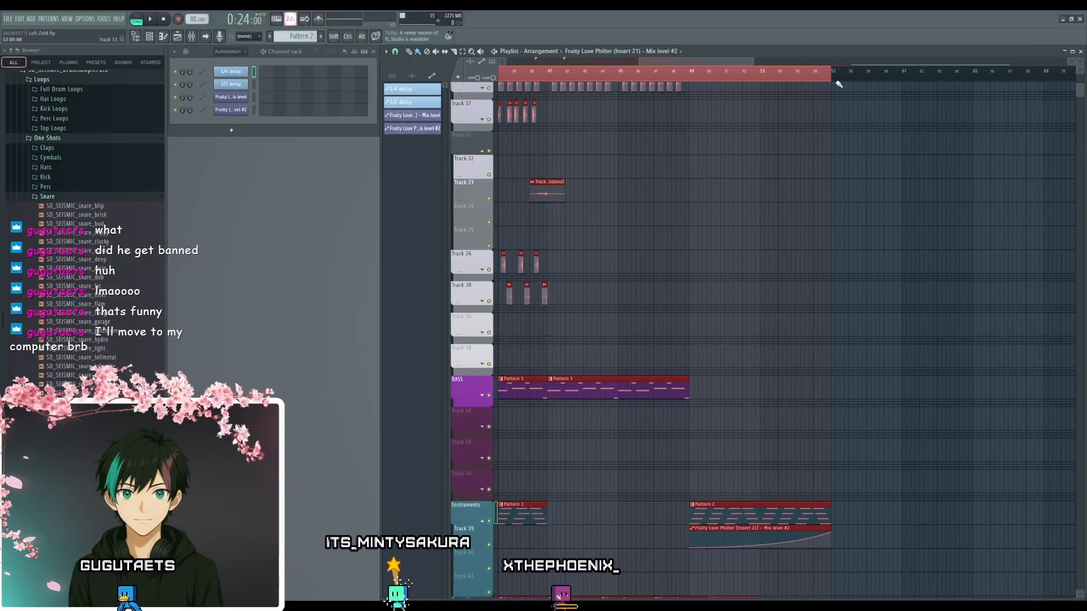
{"action": "left_click_drag", "start_coordinate": [839, 83], "coordinate": [898, 82]}
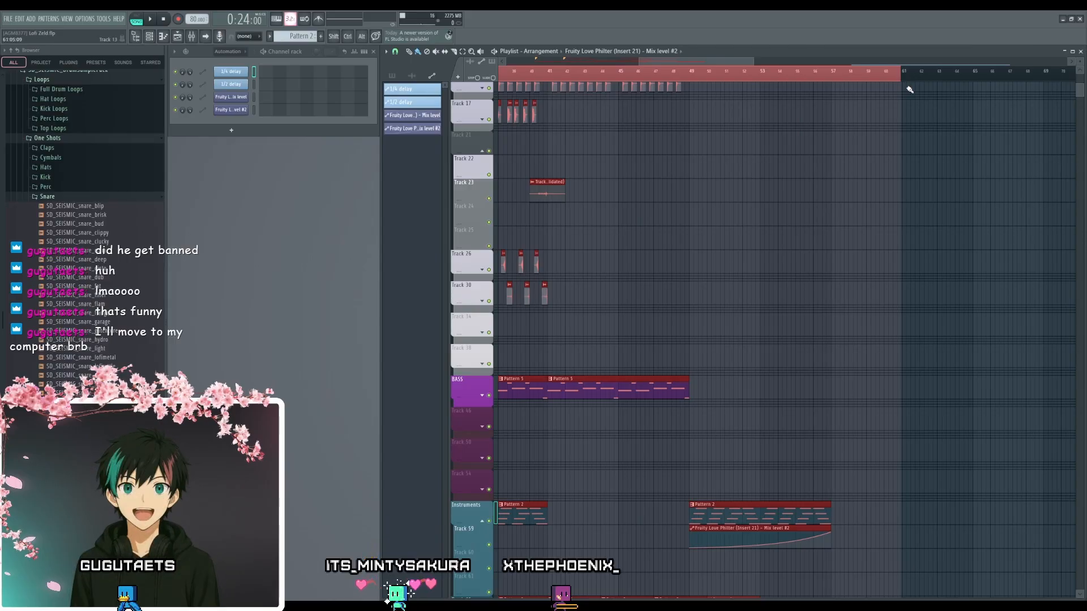
{"action": "scroll", "coordinate": [904, 88], "scroll_direction": "up", "scroll_amount": 4}
{"action": "left_click_drag", "start_coordinate": [905, 72], "coordinate": [912, 73]}
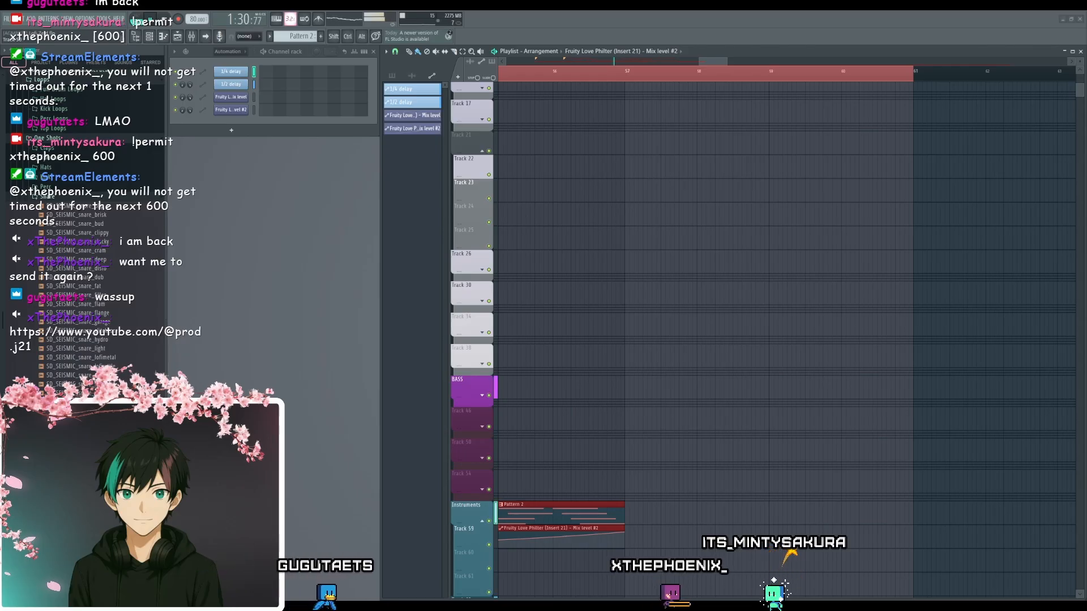
- Examine the bass, chord and percussion clips during playback from about bar 31 to bar 35, and stop playback
{"action": "left_click_drag", "start_coordinate": [552, 407], "coordinate": [900, 269]}
{"action": "scroll", "coordinate": [609, 452], "scroll_direction": "down", "scroll_amount": 6}
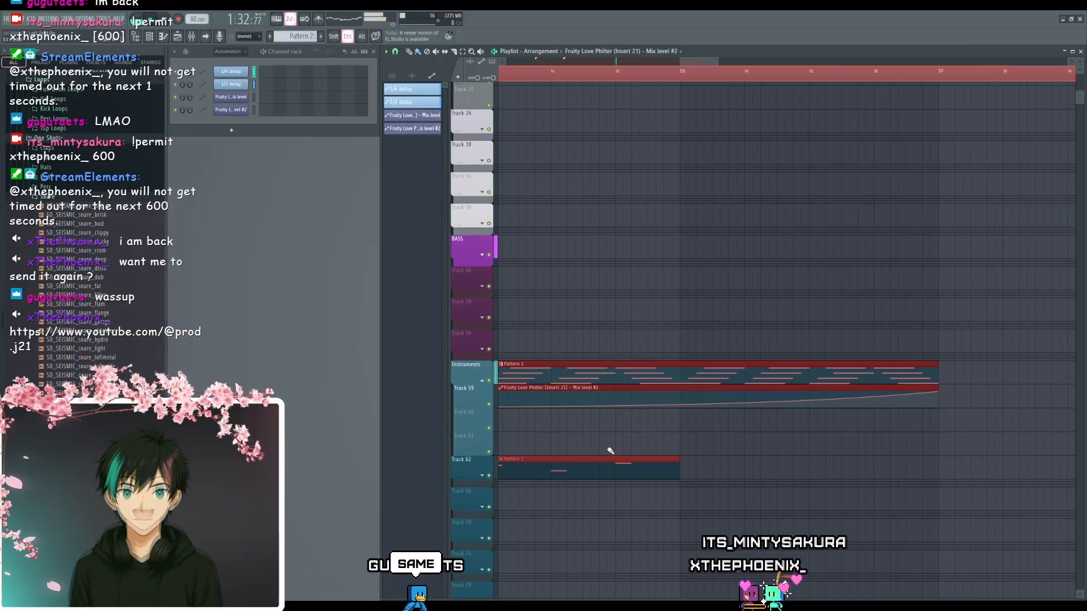
{"action": "left_click_drag", "start_coordinate": [594, 423], "coordinate": [924, 375]}
{"action": "left_click_drag", "start_coordinate": [701, 413], "coordinate": [802, 480]}
{"action": "scroll", "coordinate": [714, 330], "scroll_direction": "up", "scroll_amount": 5}
{"action": "left_click_drag", "start_coordinate": [720, 315], "coordinate": [728, 389]}
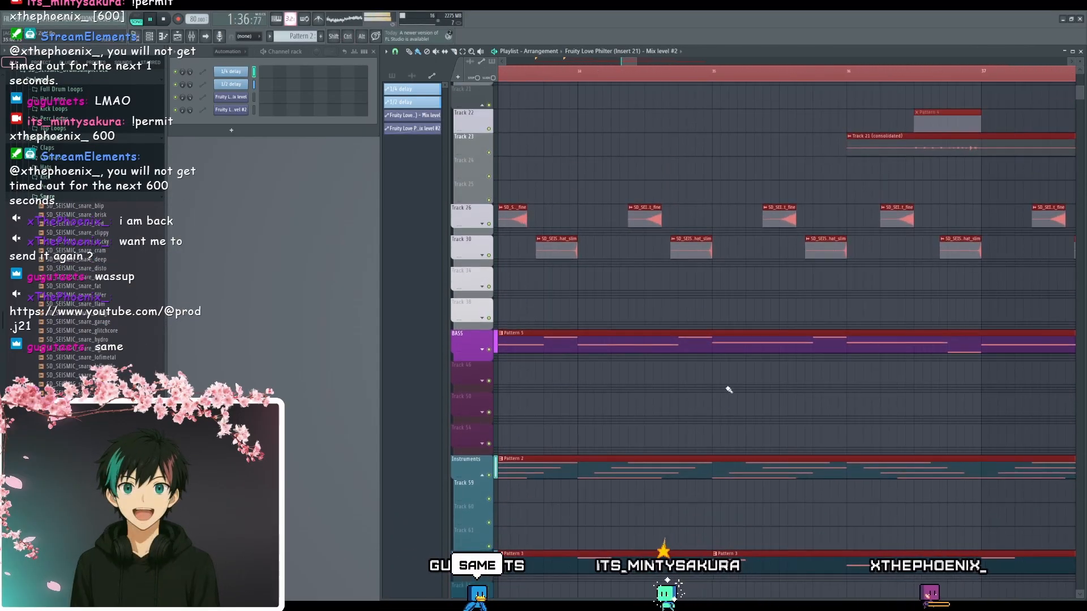
{"action": "scroll", "coordinate": [728, 391], "scroll_direction": "up", "scroll_amount": 5}
{"action": "scroll", "coordinate": [741, 309], "scroll_direction": "up", "scroll_amount": 2}
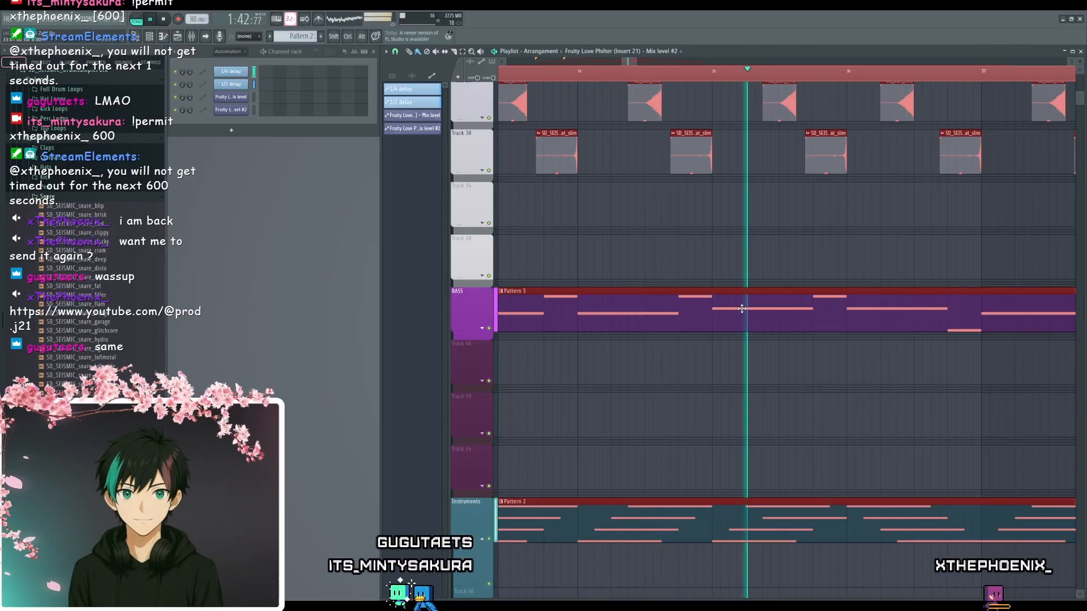
{"action": "key", "text": "space"}
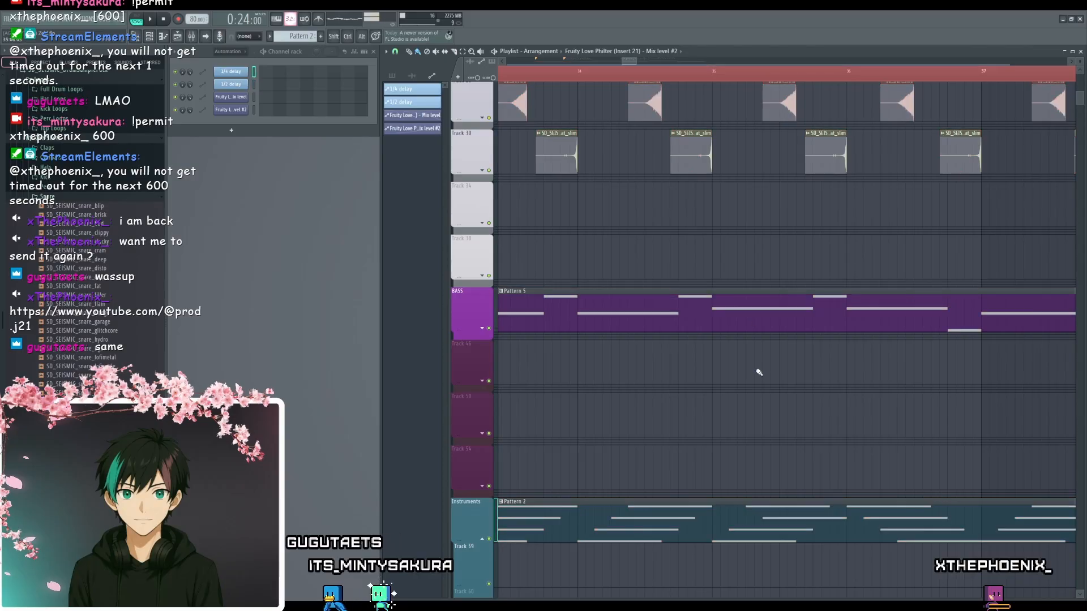
- Open the Pattern 5 Morphine bassline in the piano roll and raise the long note at bar 3 by two semitones
{"action": "scroll", "coordinate": [745, 364], "scroll_direction": "down", "scroll_amount": 5}
{"action": "scroll", "coordinate": [735, 354], "scroll_direction": "down", "scroll_amount": 1}
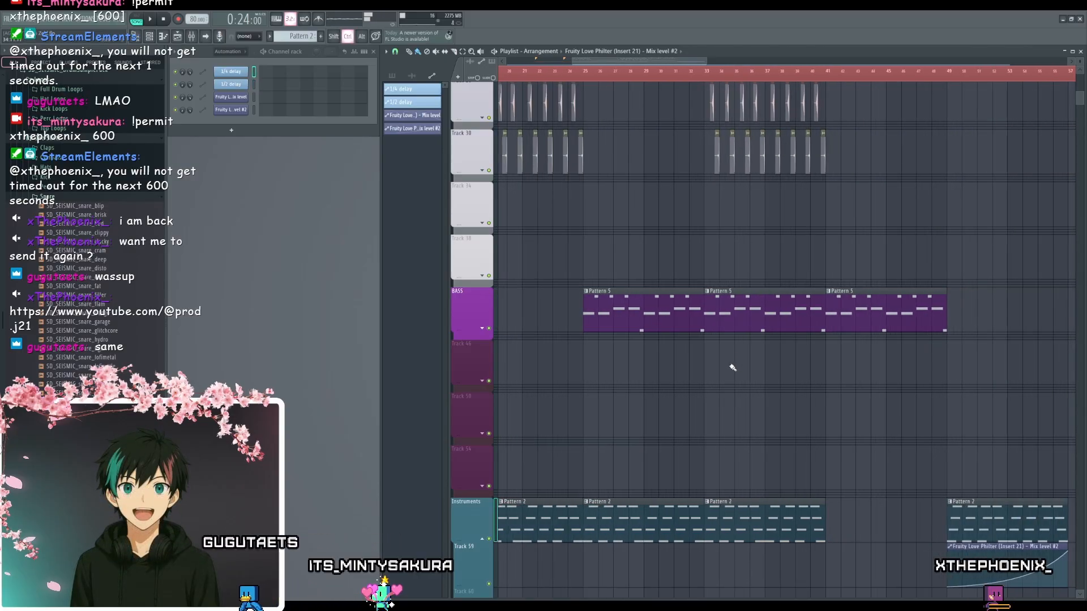
{"action": "scroll", "coordinate": [733, 368], "scroll_direction": "down", "scroll_amount": 2}
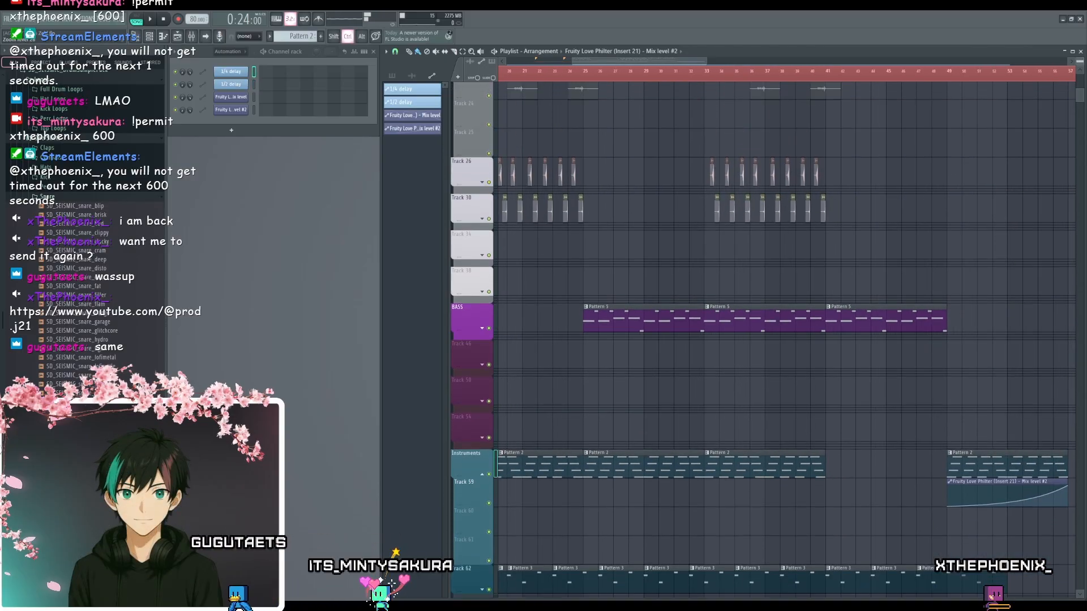
{"action": "double_click", "coordinate": [746, 320]}
{"action": "scroll", "coordinate": [399, 340], "scroll_direction": "up", "scroll_amount": 2}
{"action": "left_click_drag", "start_coordinate": [400, 341], "coordinate": [655, 364]}
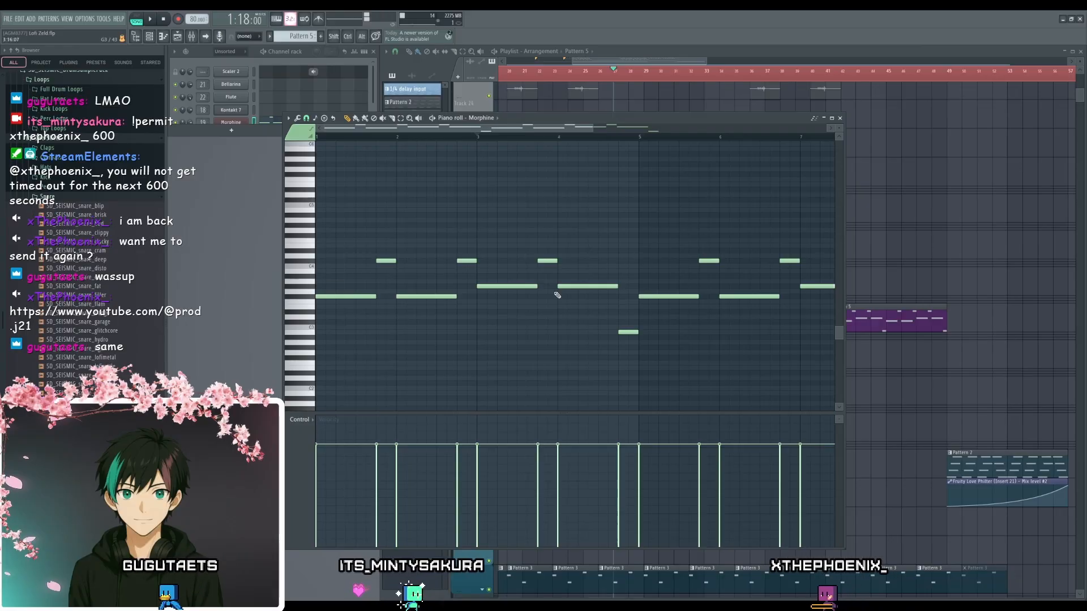
{"action": "left_click_drag", "start_coordinate": [522, 286], "coordinate": [522, 274]}
- Audition the bassline, try the long bar 3 note at a lower pitch, and move it back up to the raised pitch
{"action": "key", "text": "space"}
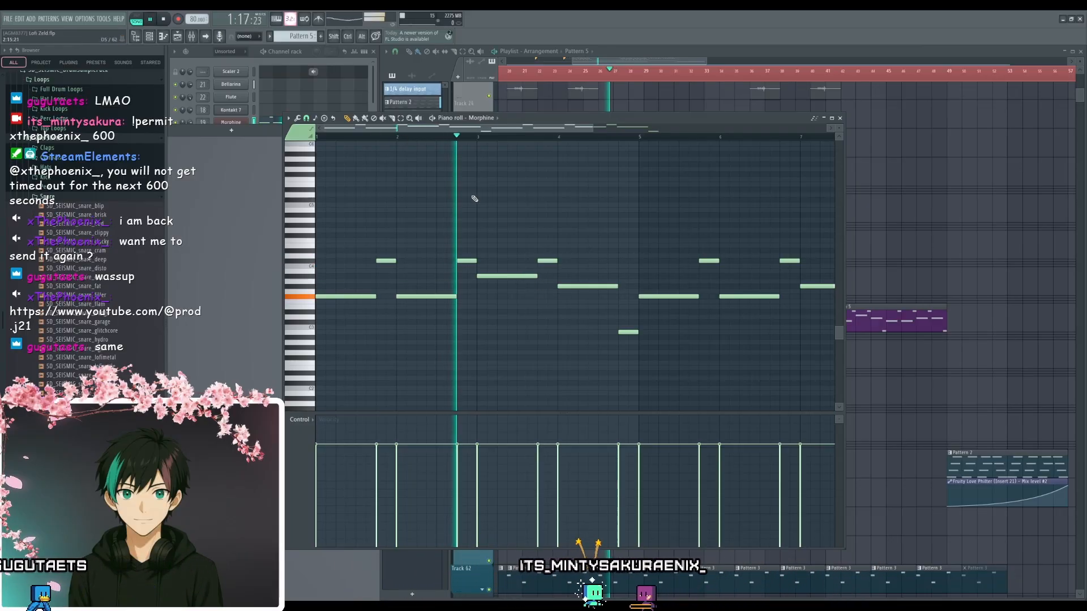
{"action": "key", "text": "space"}
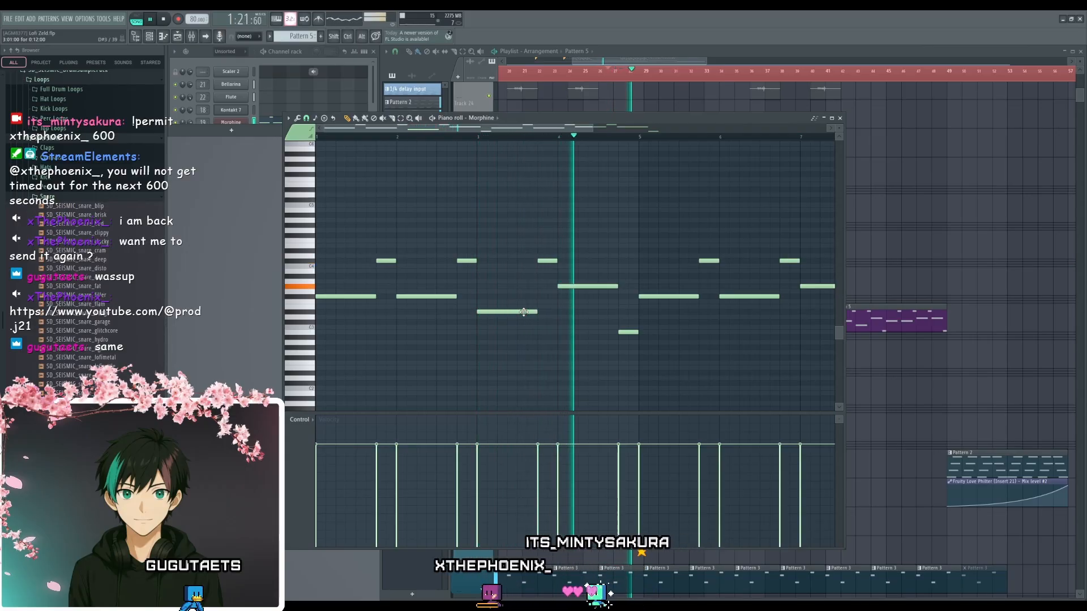
{"action": "key", "text": "space"}
{"action": "left_click_drag", "start_coordinate": [524, 312], "coordinate": [527, 276]}
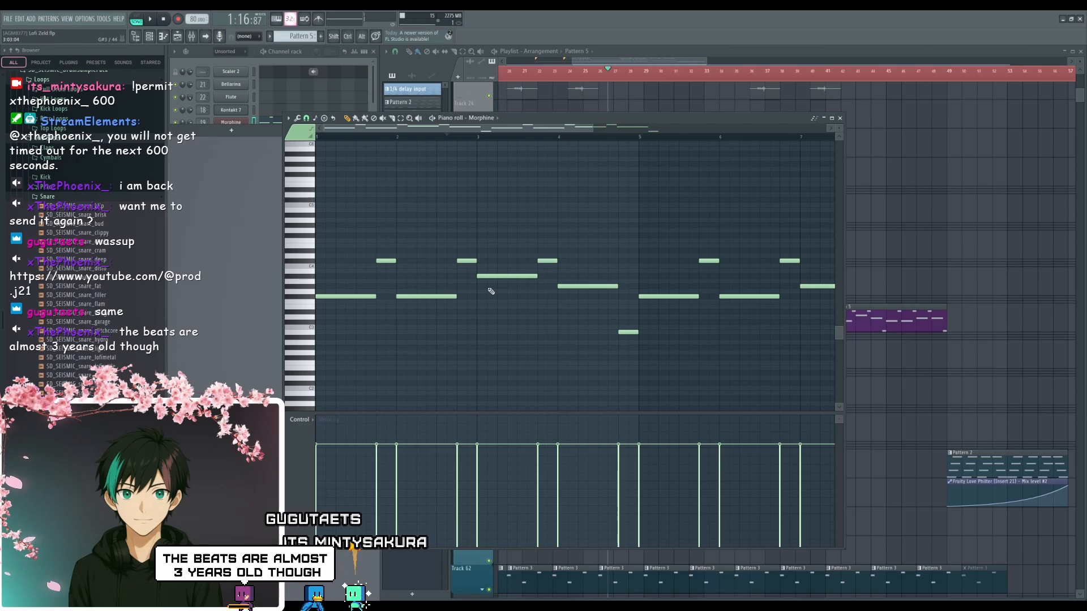
- Audition the Morphine bassline, lower the long bar 3 note by two semitones to match the next long note, and close the piano roll
{"action": "scroll", "coordinate": [418, 342], "scroll_direction": "down", "scroll_amount": 3}
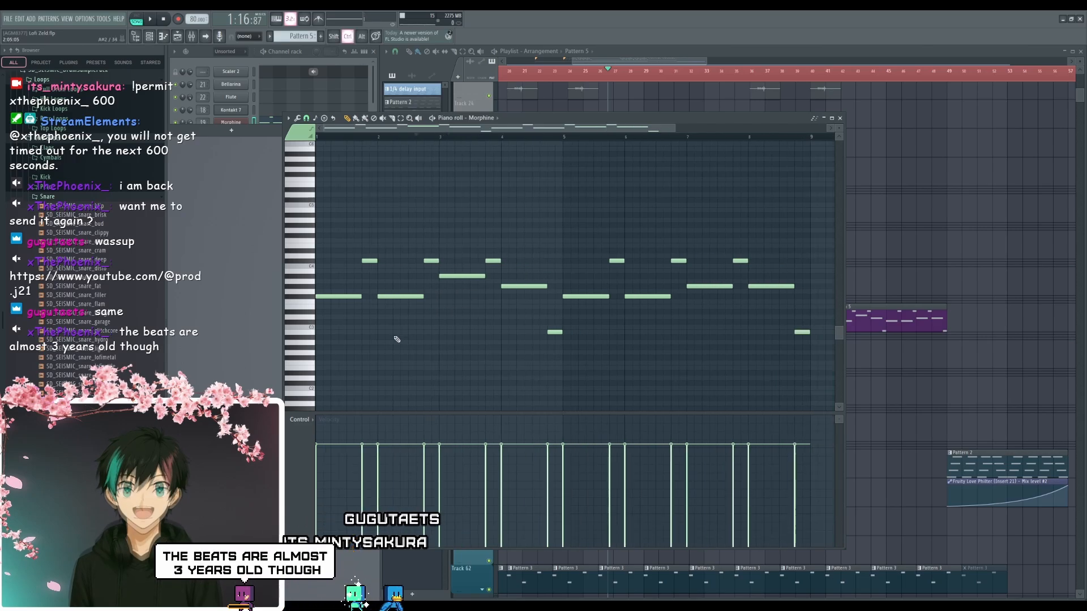
{"action": "scroll", "coordinate": [391, 337], "scroll_direction": "up", "scroll_amount": 4}
{"action": "left_click_drag", "start_coordinate": [381, 333], "coordinate": [740, 364]}
{"action": "scroll", "coordinate": [464, 359], "scroll_direction": "down", "scroll_amount": 1}
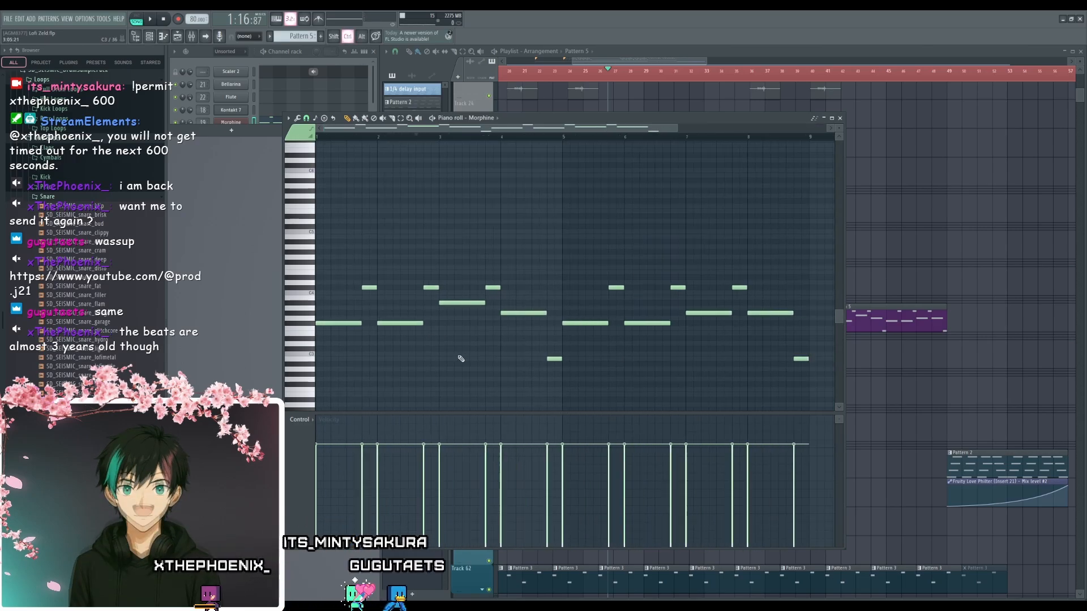
{"action": "scroll", "coordinate": [454, 352], "scroll_direction": "down", "scroll_amount": 1}
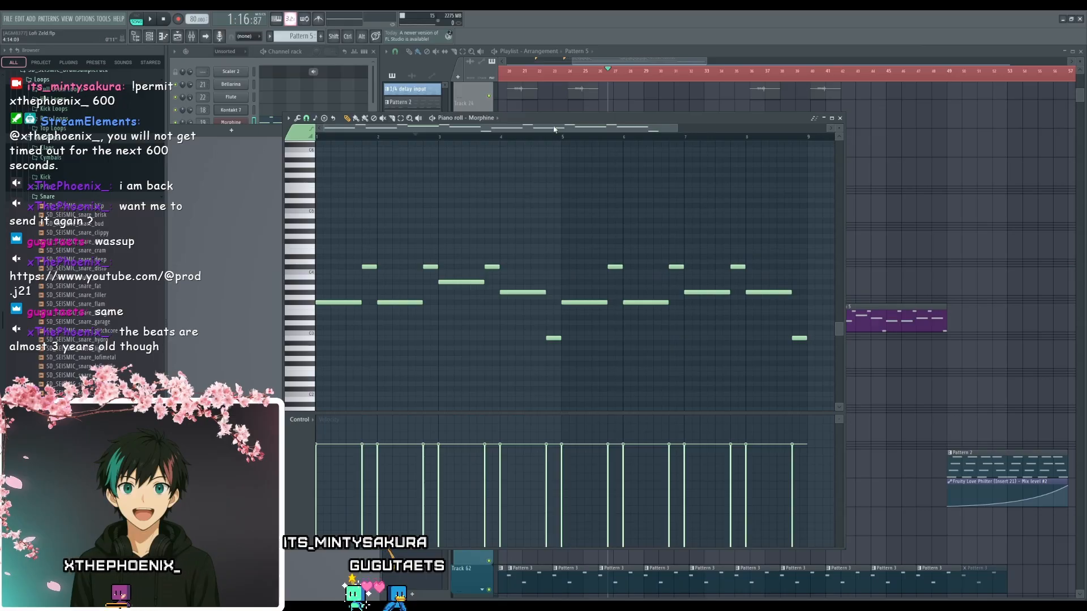
{"action": "left_click_drag", "start_coordinate": [558, 123], "coordinate": [555, 116]}
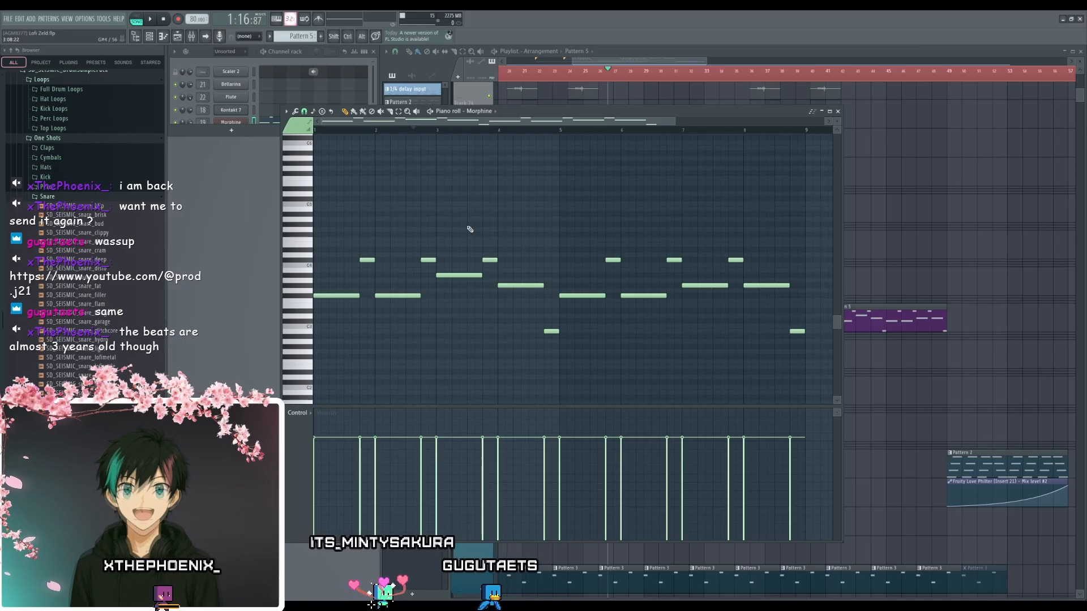
{"action": "key", "text": "space"}
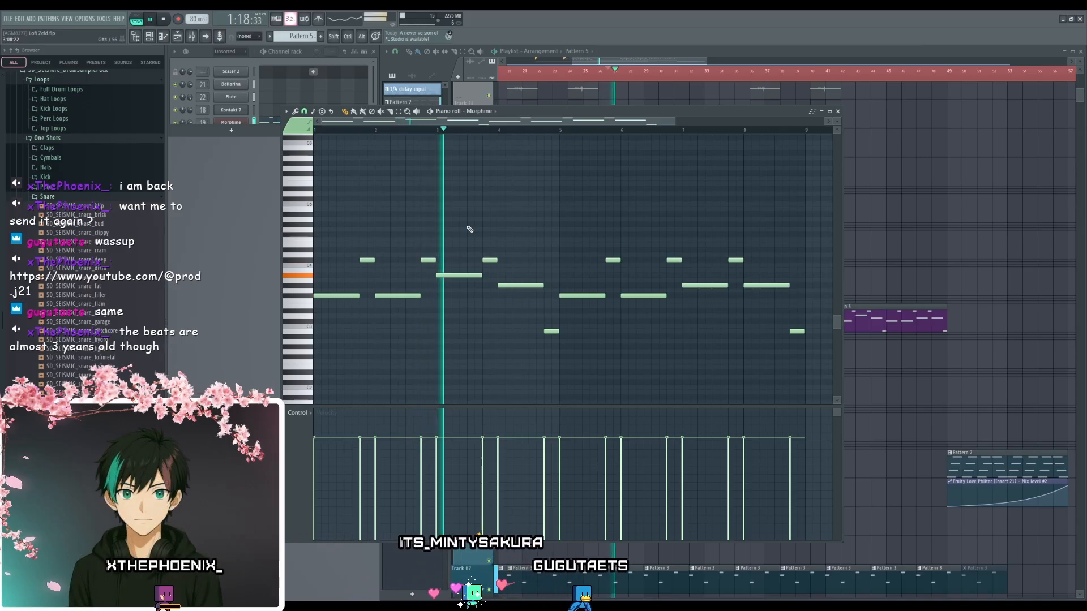
{"action": "key", "text": "space"}
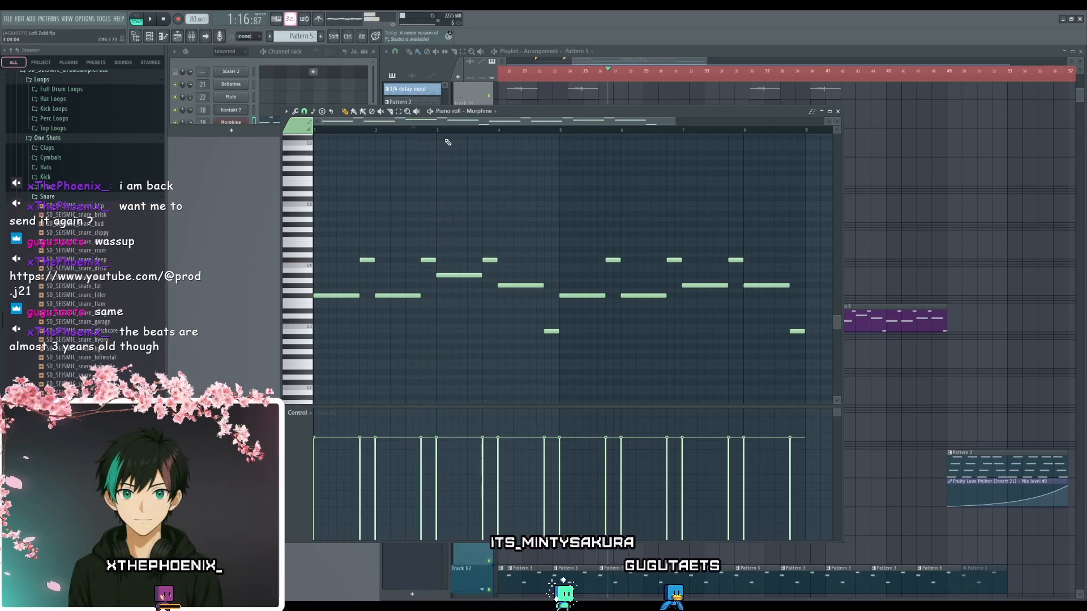
{"action": "key", "text": "space"}
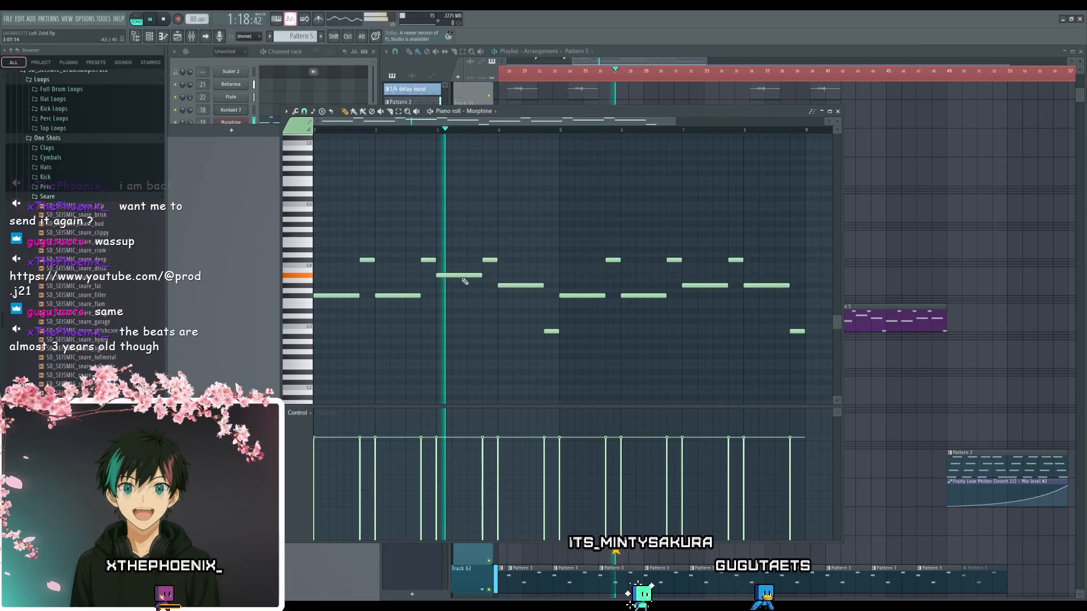
{"action": "left_click_drag", "start_coordinate": [464, 277], "coordinate": [460, 286]}
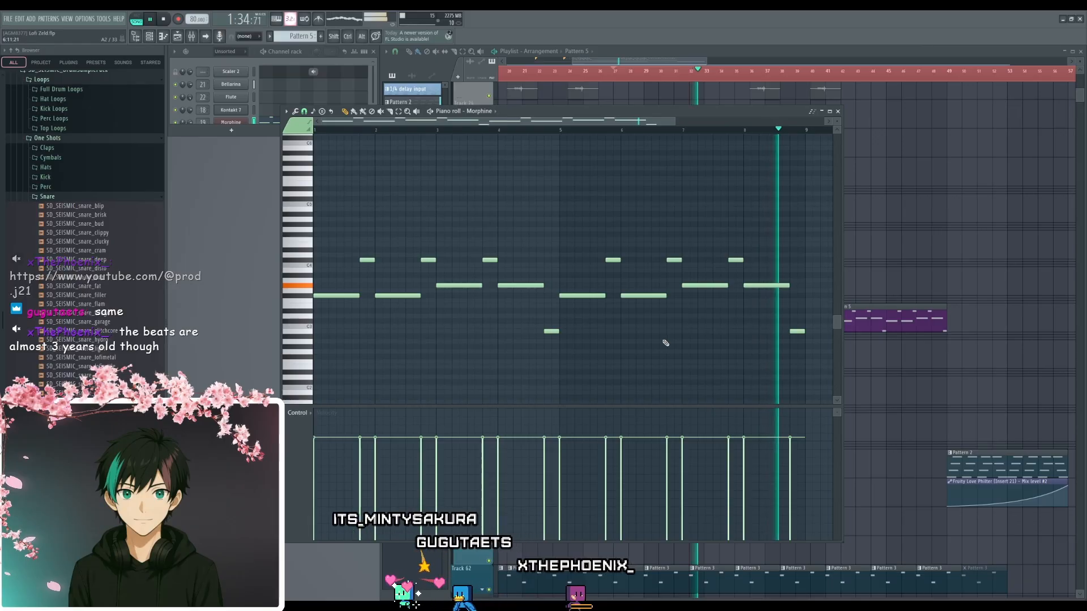
{"action": "key", "text": "space"}
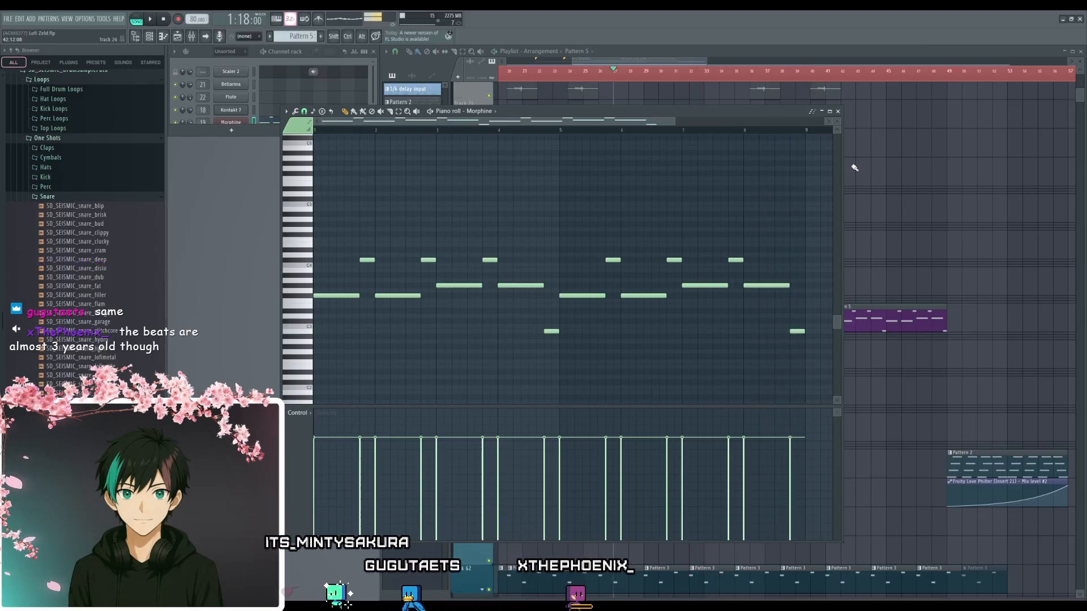
{"action": "left_click", "coordinate": [838, 112]}
- Play the arrangement from just before bar 49 to check the transition into the outro chords, and stop playback
{"action": "scroll", "coordinate": [589, 400], "scroll_direction": "down", "scroll_amount": 4, "text": "ctrl"}
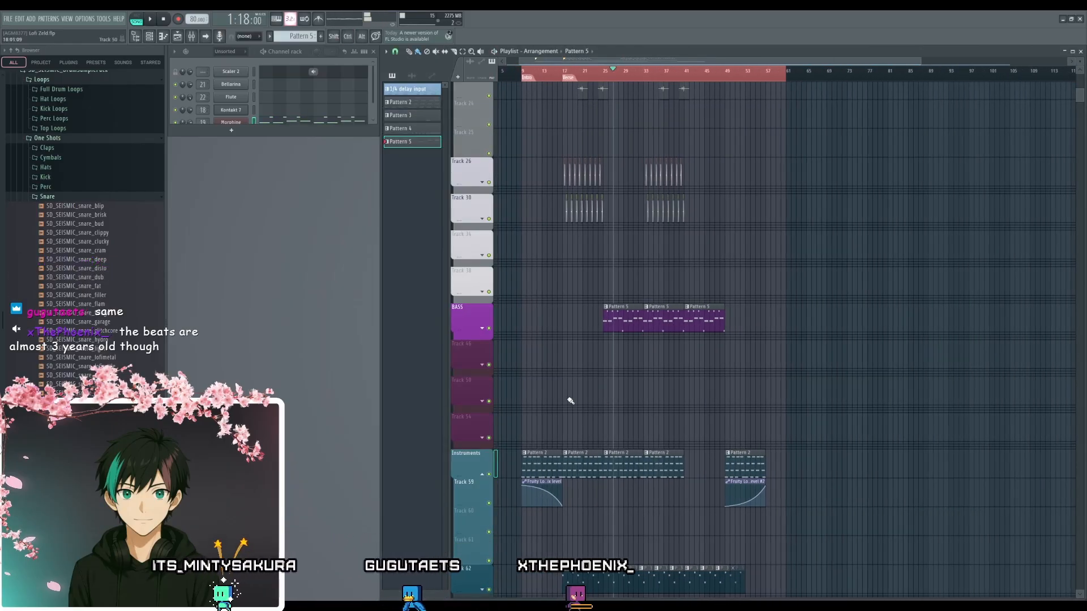
{"action": "scroll", "coordinate": [713, 272], "scroll_direction": "down", "scroll_amount": 3}
{"action": "scroll", "coordinate": [767, 277], "scroll_direction": "up", "scroll_amount": 5, "text": "ctrl"}
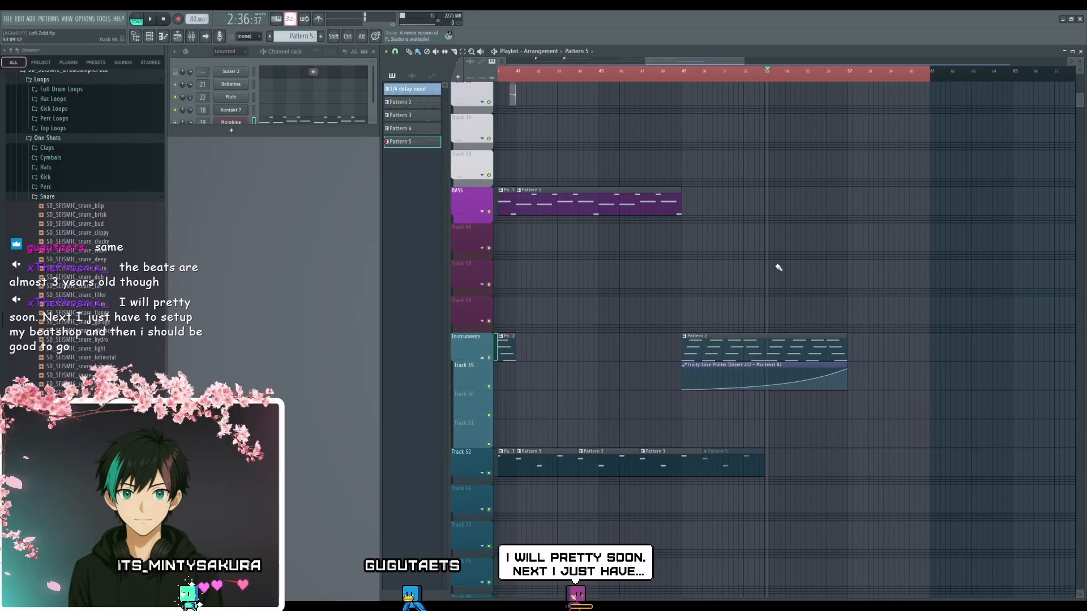
{"action": "scroll", "coordinate": [823, 276], "scroll_direction": "up", "scroll_amount": 2, "text": "ctrl"}
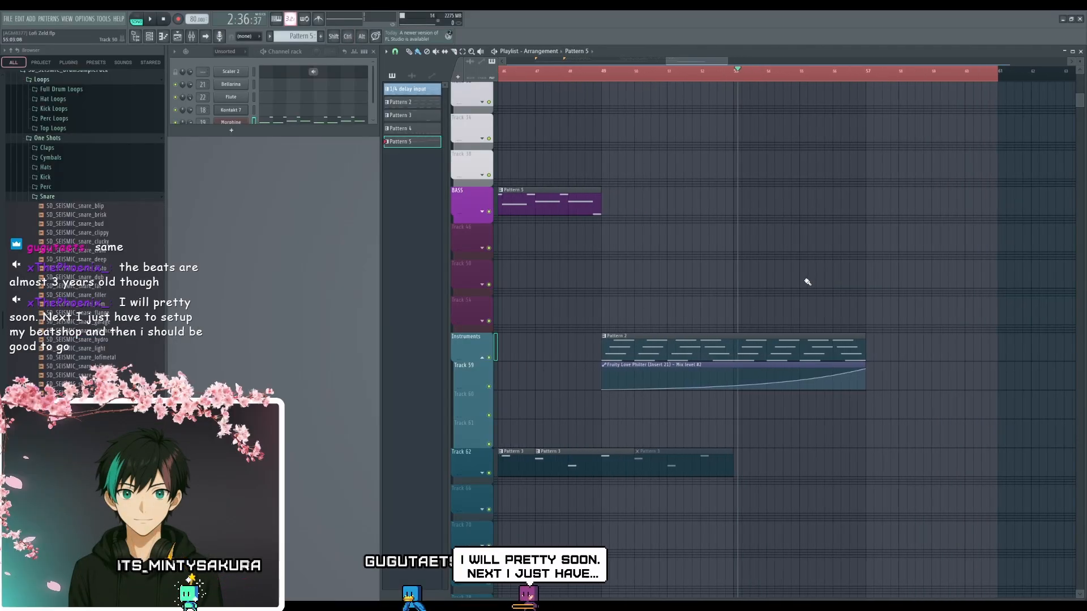
{"action": "scroll", "coordinate": [802, 281], "scroll_direction": "up", "scroll_amount": 1}
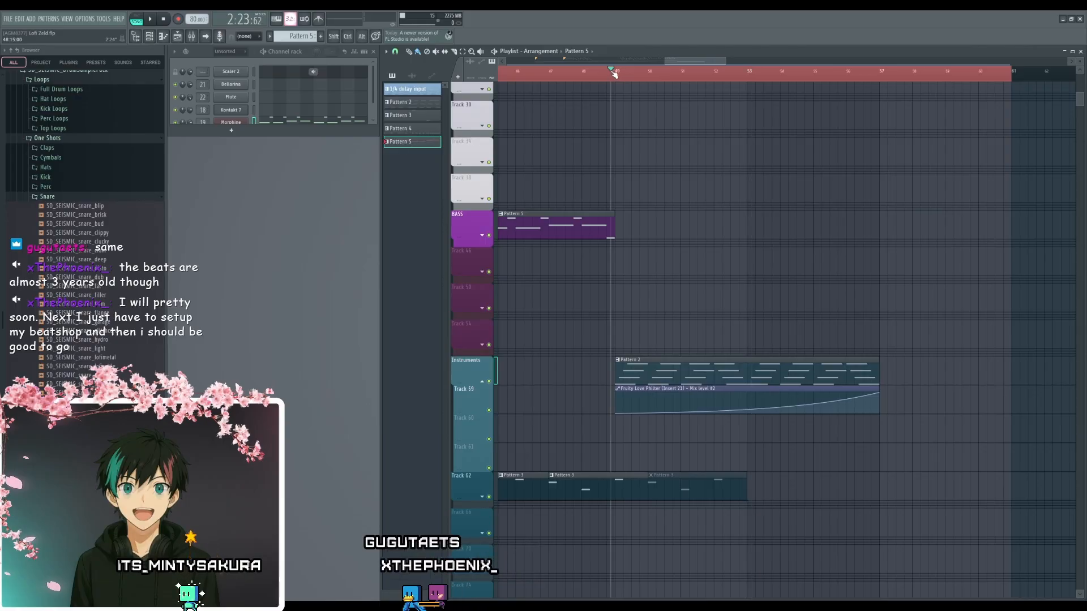
{"action": "left_click_drag", "start_coordinate": [614, 73], "coordinate": [610, 73]}
{"action": "scroll", "coordinate": [621, 135], "scroll_direction": "up", "scroll_amount": 2, "text": "ctrl"}
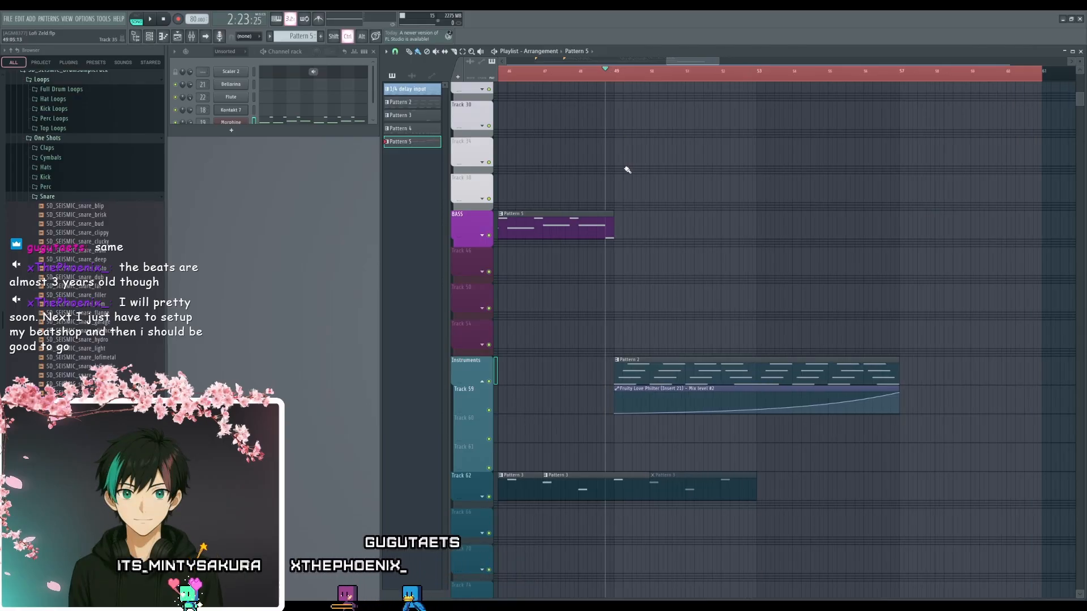
{"action": "key", "text": "space"}
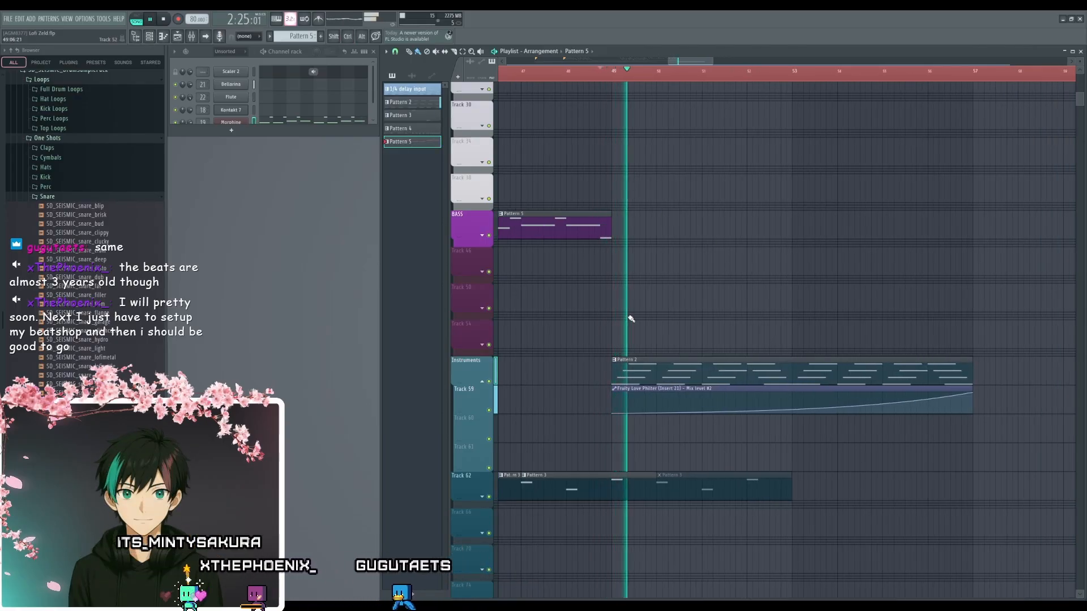
{"action": "scroll", "coordinate": [628, 320], "scroll_direction": "down", "scroll_amount": 3, "text": "ctrl"}
{"action": "scroll", "coordinate": [665, 343], "scroll_direction": "up", "scroll_amount": 1}
{"action": "left_click_drag", "start_coordinate": [665, 343], "coordinate": [707, 364]}
{"action": "key", "text": "space"}
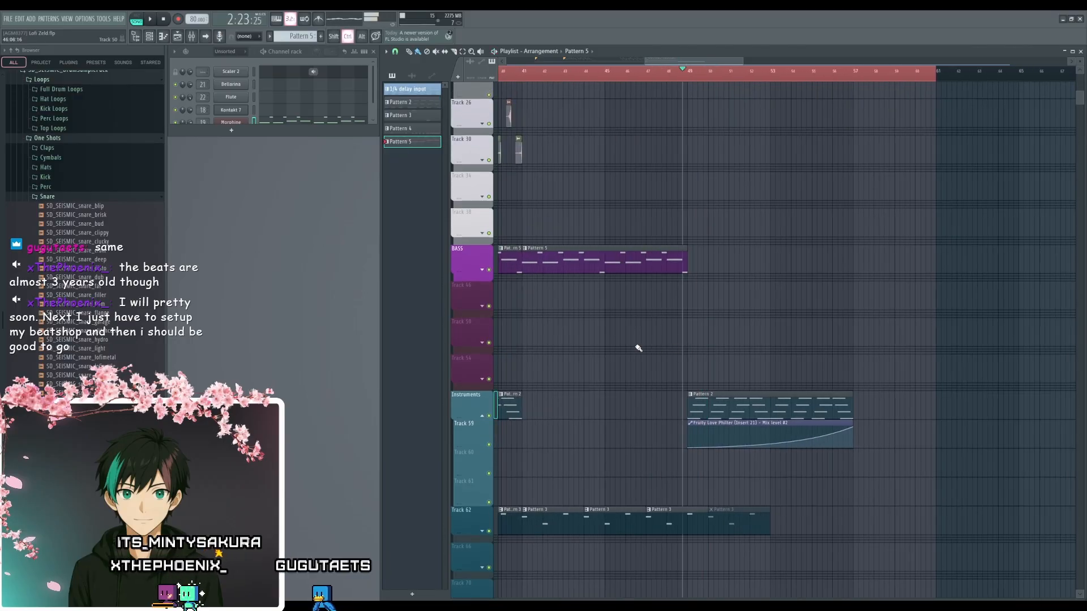
- Play the drum, bass and Pattern 3 clips from bar 45 up to the outro near bar 49, and stop playback
{"action": "scroll", "coordinate": [634, 347], "scroll_direction": "up", "scroll_amount": 4, "text": "ctrl"}
{"action": "left_click", "coordinate": [559, 76]}
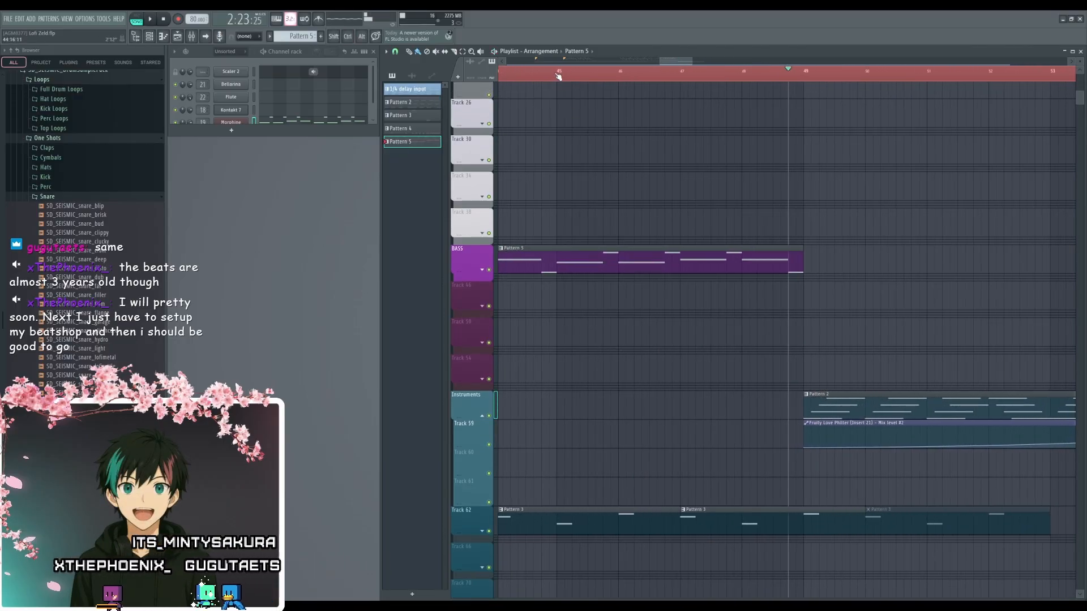
{"action": "left_click_drag", "start_coordinate": [623, 187], "coordinate": [663, 485]}
{"action": "scroll", "coordinate": [714, 356], "scroll_direction": "down", "scroll_amount": 2, "text": "ctrl"}
{"action": "scroll", "coordinate": [715, 356], "scroll_direction": "down", "scroll_amount": 5, "text": "ctrl"}
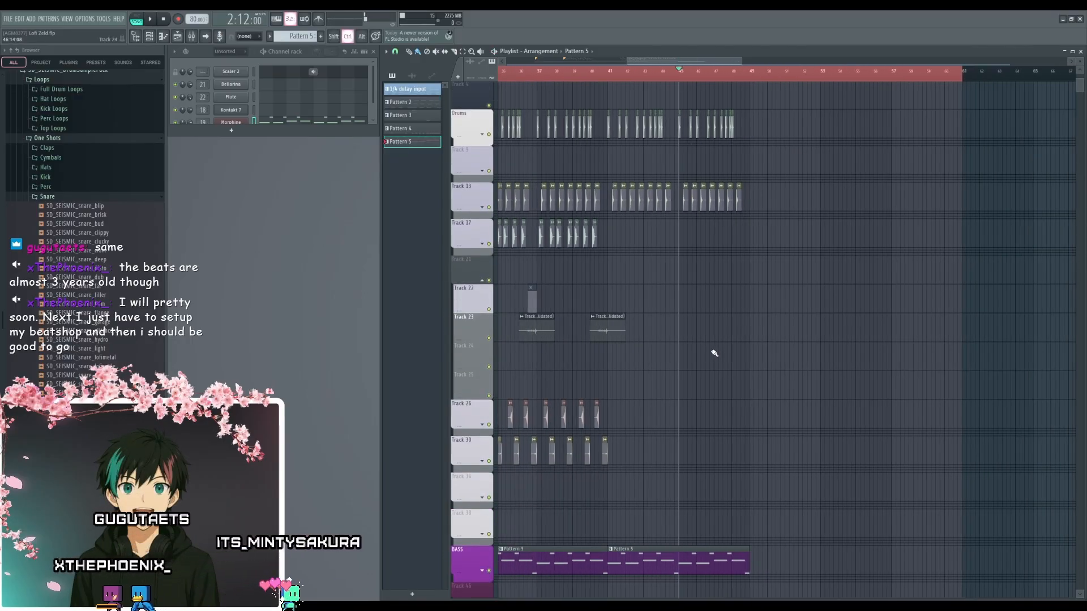
{"action": "key", "text": "space"}
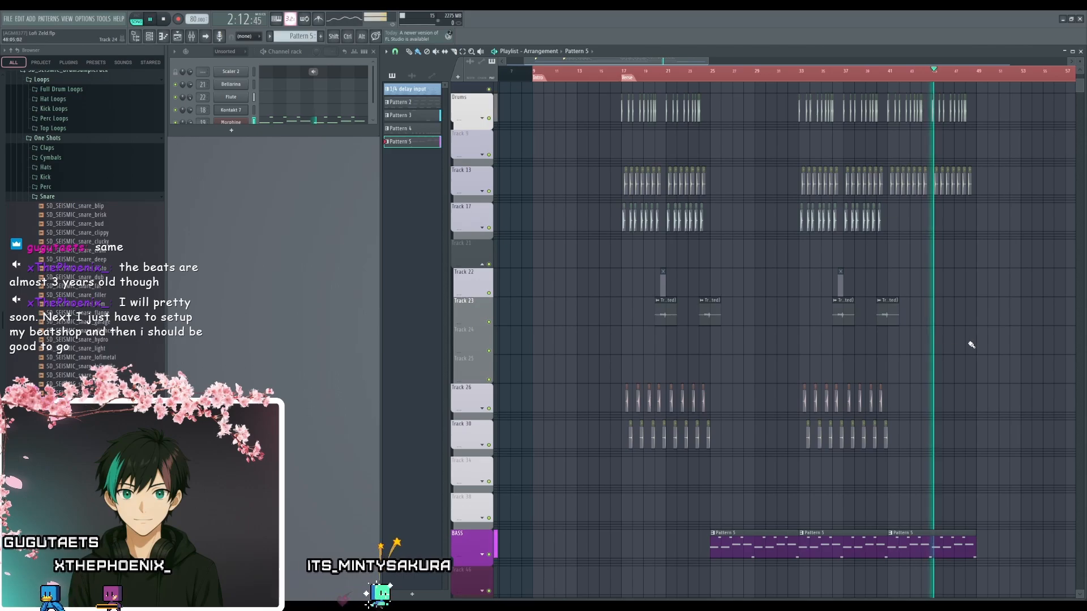
{"action": "left_click_drag", "start_coordinate": [968, 345], "coordinate": [704, 352]}
{"action": "scroll", "coordinate": [749, 414], "scroll_direction": "up", "scroll_amount": 4, "text": "ctrl"}
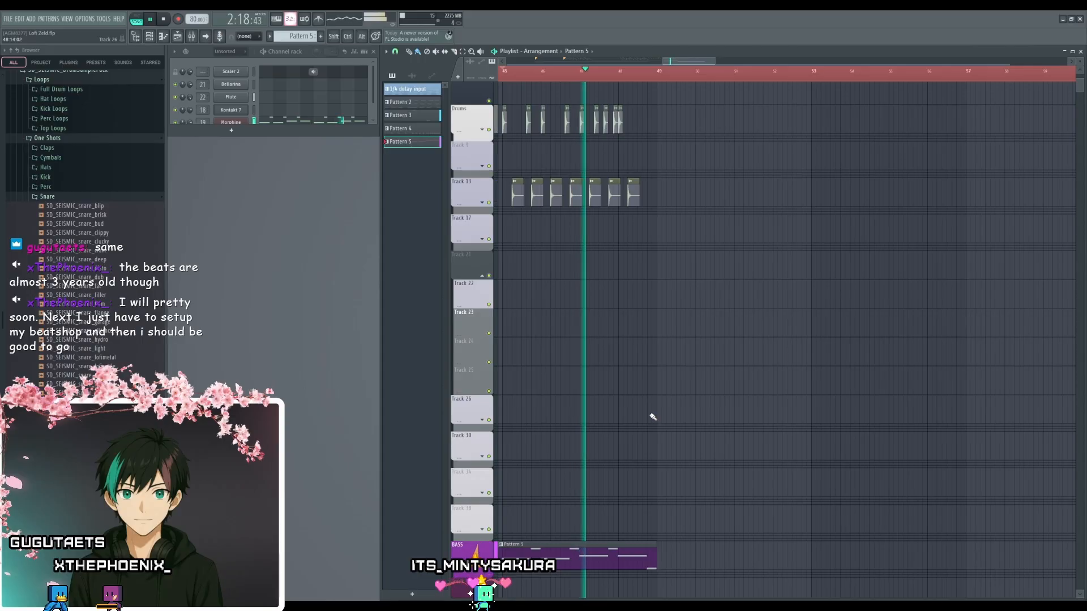
{"action": "left_click_drag", "start_coordinate": [608, 446], "coordinate": [675, 225]}
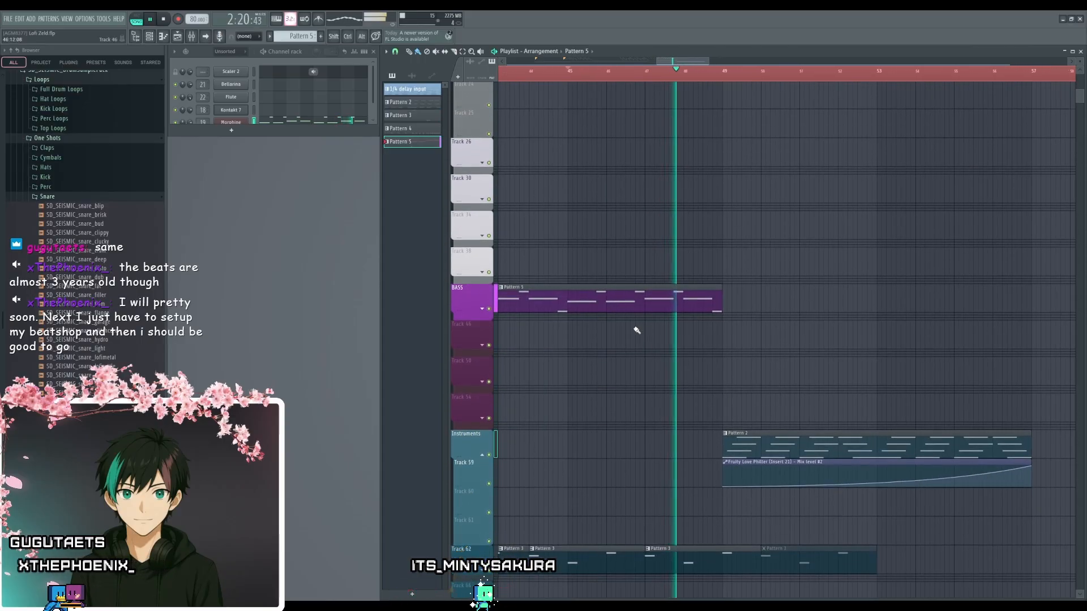
{"action": "scroll", "coordinate": [660, 408], "scroll_direction": "up", "scroll_amount": 2, "text": "ctrl"}
{"action": "left_click_drag", "start_coordinate": [651, 436], "coordinate": [752, 368]}
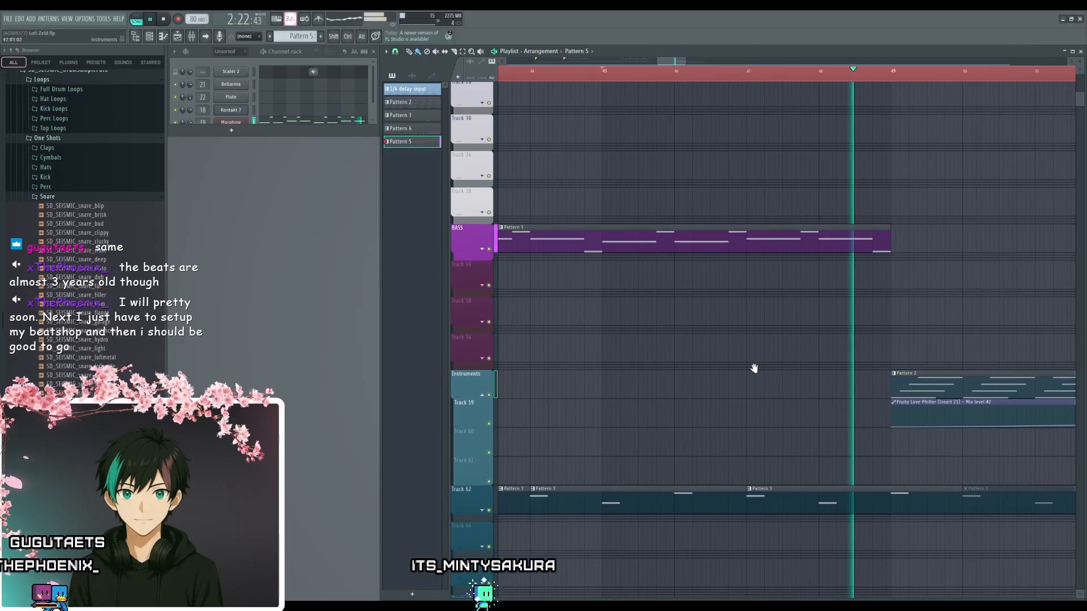
{"action": "key", "text": "space"}
- Solo the BASS track in the playlist and unmute Track 62 so that only these two tracks sound
{"action": "scroll", "coordinate": [680, 383], "scroll_direction": "down", "scroll_amount": 2, "text": "ctrl"}
{"action": "left_click_drag", "start_coordinate": [664, 380], "coordinate": [717, 385]}
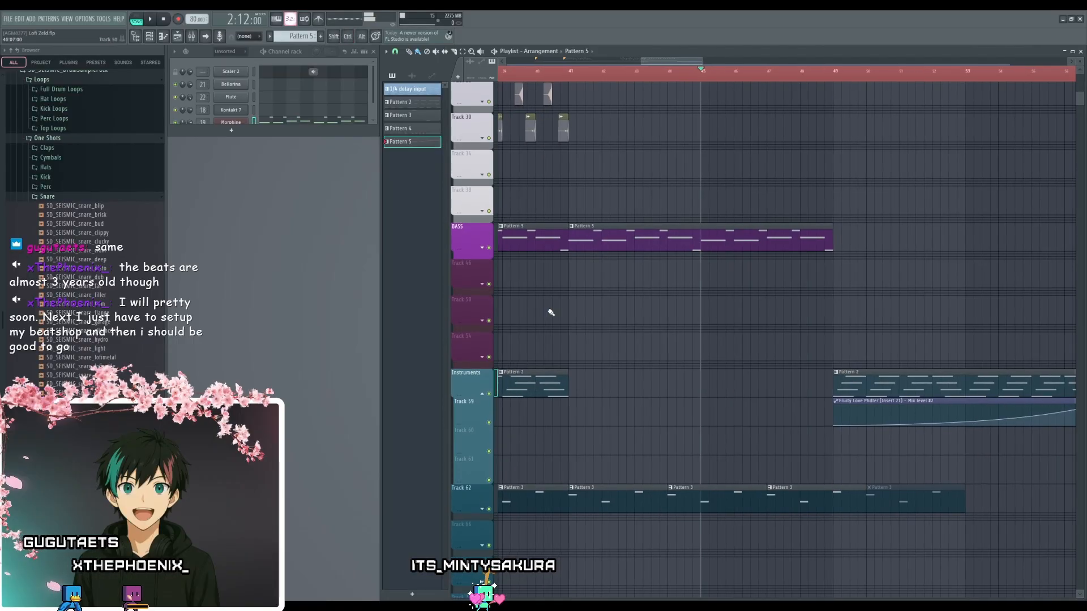
{"action": "right_click", "coordinate": [489, 247]}
{"action": "left_click", "coordinate": [489, 509]}
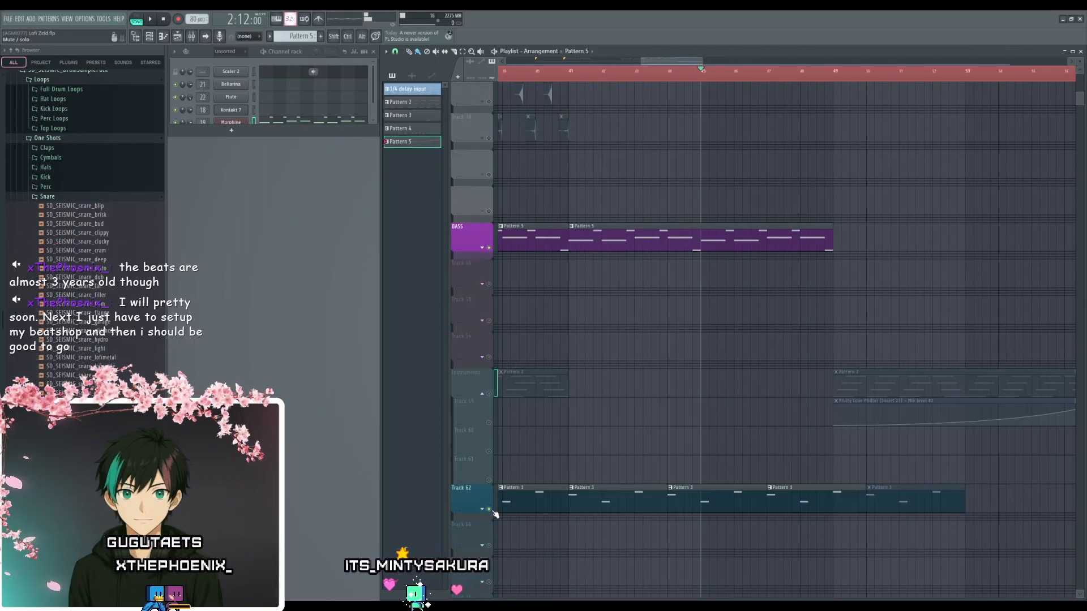
- Listen to the isolated bass and Pattern 3 clips from bar 45, replay them from bar 47, and stop playback
{"action": "scroll", "coordinate": [742, 436], "scroll_direction": "up", "scroll_amount": 2, "text": "ctrl"}
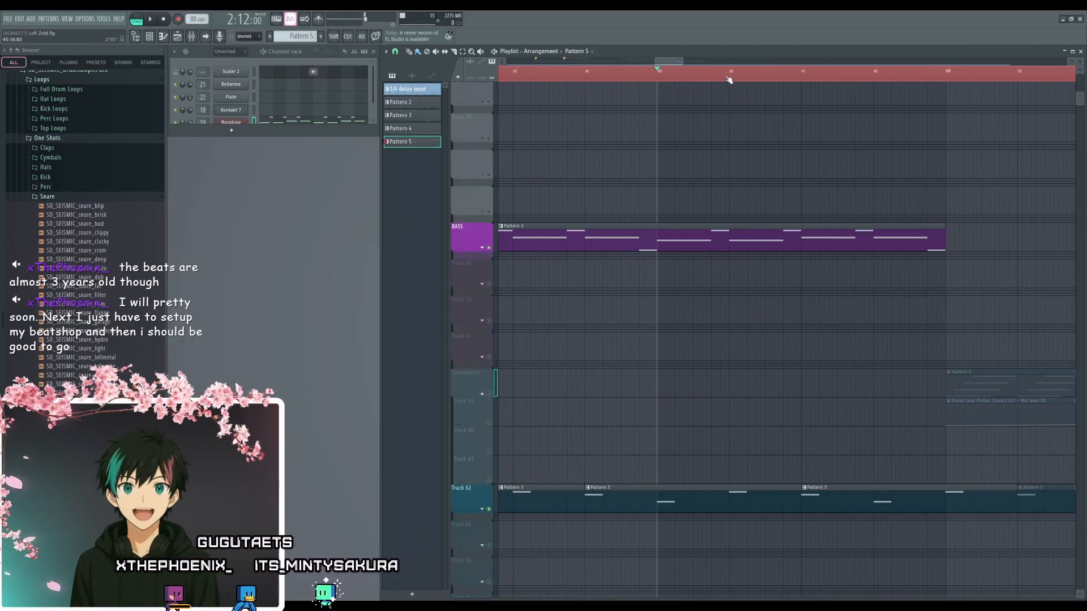
{"action": "key", "text": "space"}
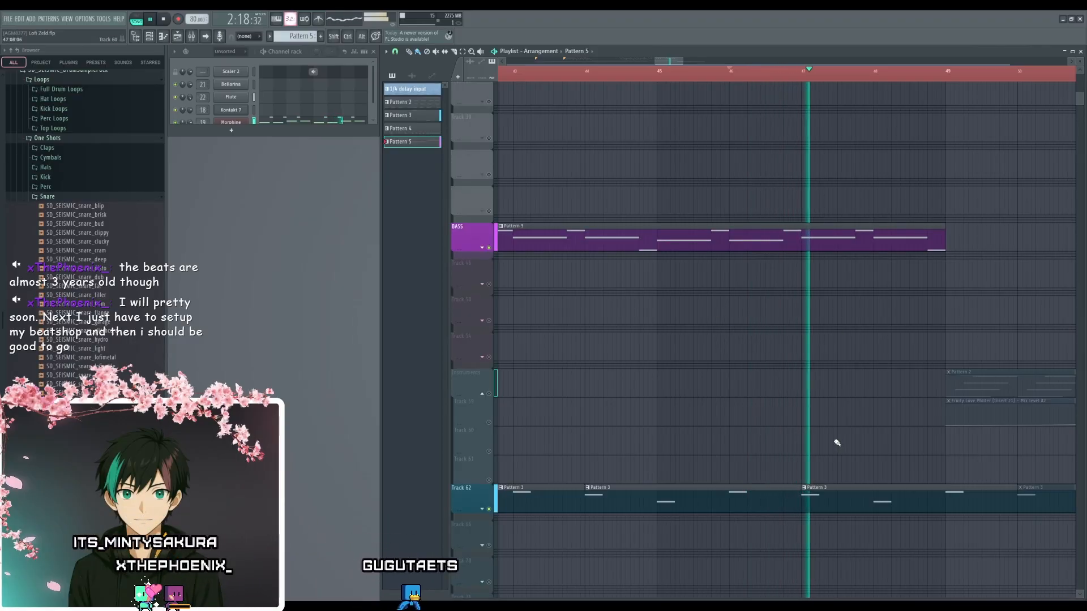
{"action": "left_click_drag", "start_coordinate": [858, 422], "coordinate": [686, 389]}
{"action": "key", "text": "space"}
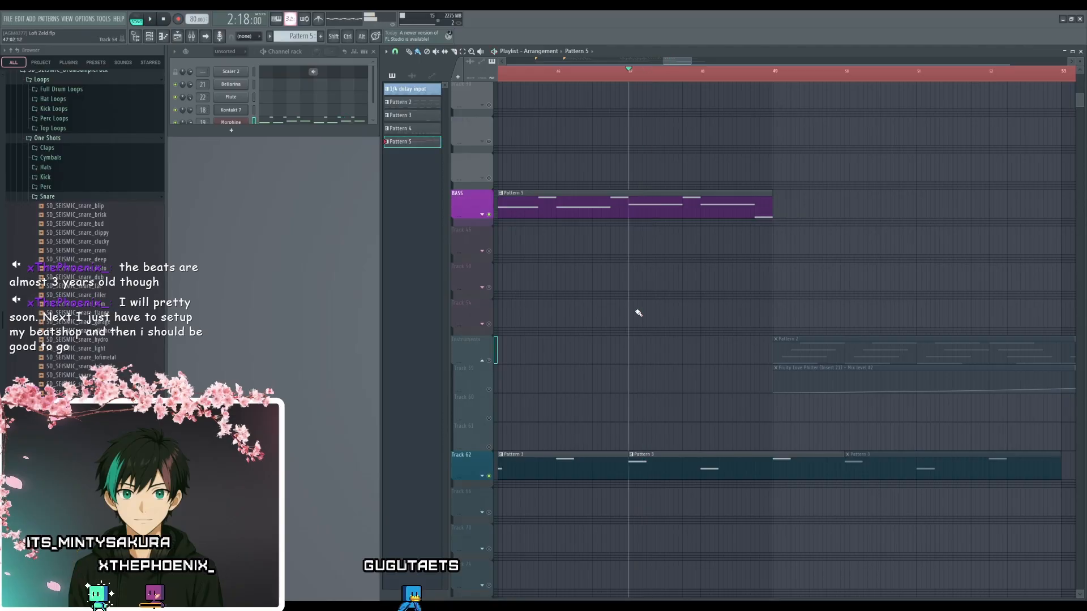
{"action": "key", "text": "space"}
{"action": "key", "text": "space"}
{"action": "key", "text": "space"}
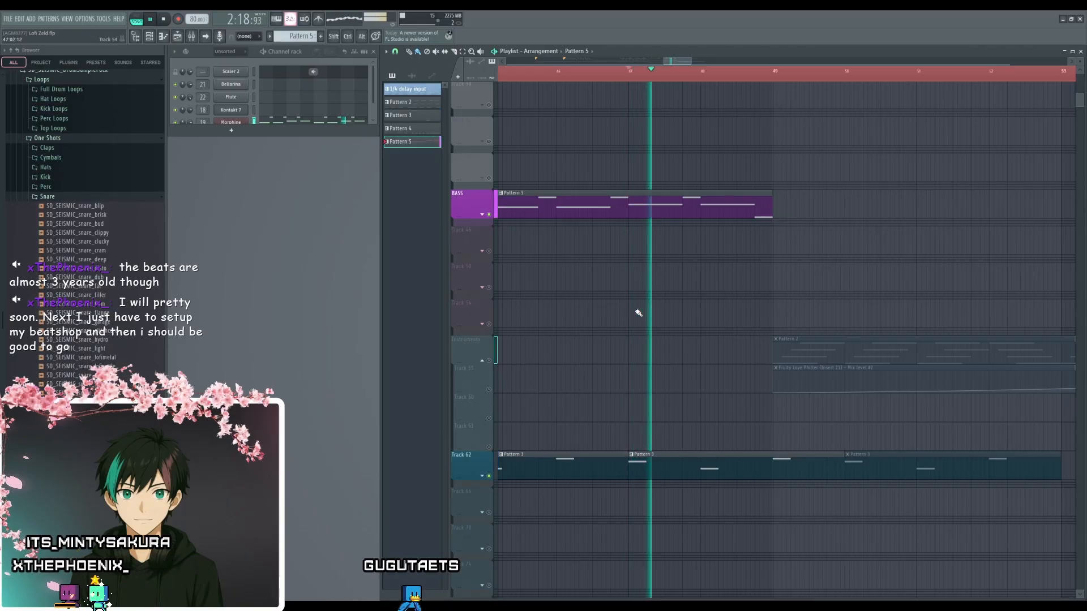
{"action": "scroll", "coordinate": [644, 487], "scroll_direction": "down", "scroll_amount": 5}
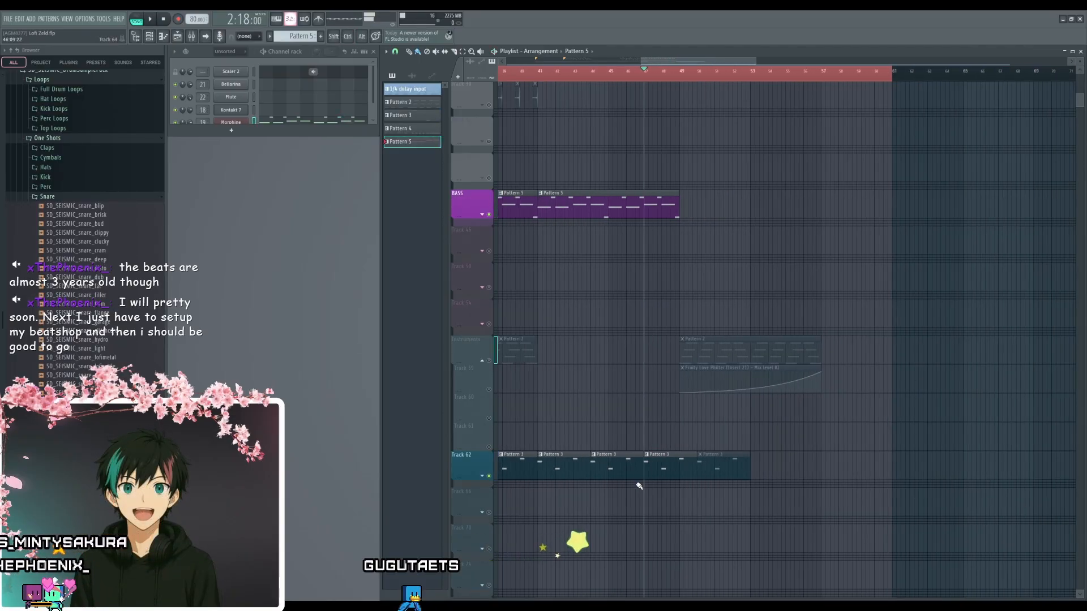
- Compare the isolated bass and Pattern 3 clips by playing the earlier section from bar 35, and stop playback
{"action": "scroll", "coordinate": [641, 477], "scroll_direction": "up", "scroll_amount": 4}
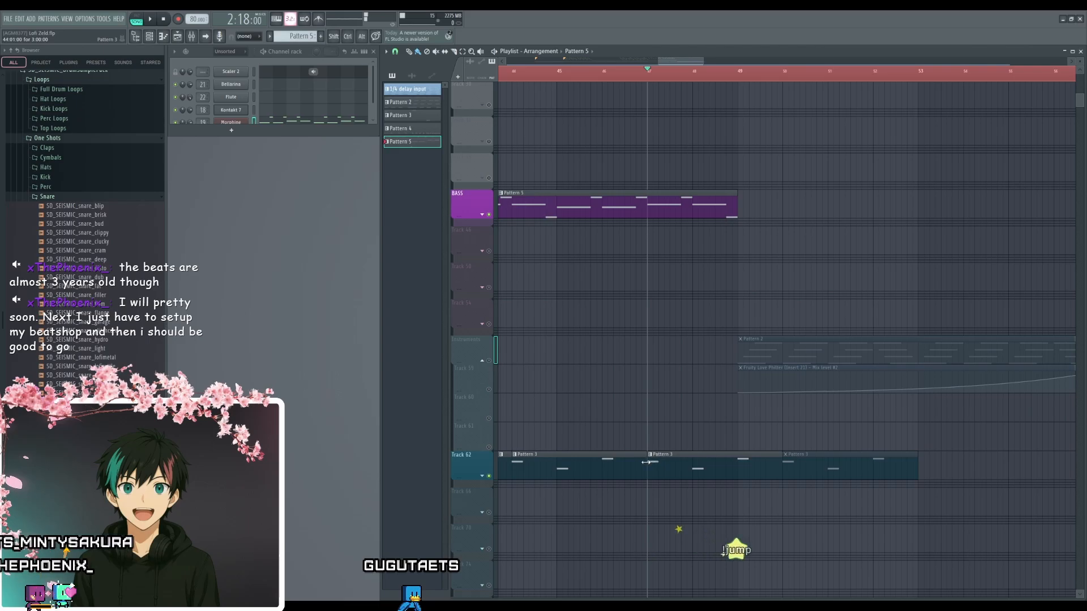
{"action": "scroll", "coordinate": [745, 432], "scroll_direction": "left", "scroll_amount": 5}
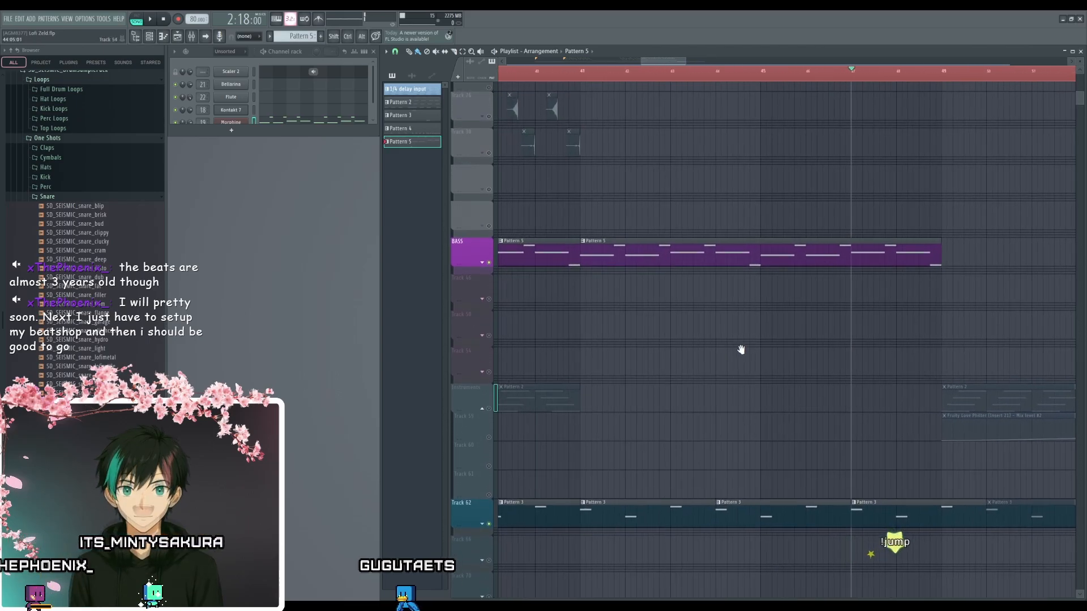
{"action": "left_click_drag", "start_coordinate": [659, 293], "coordinate": [840, 350]}
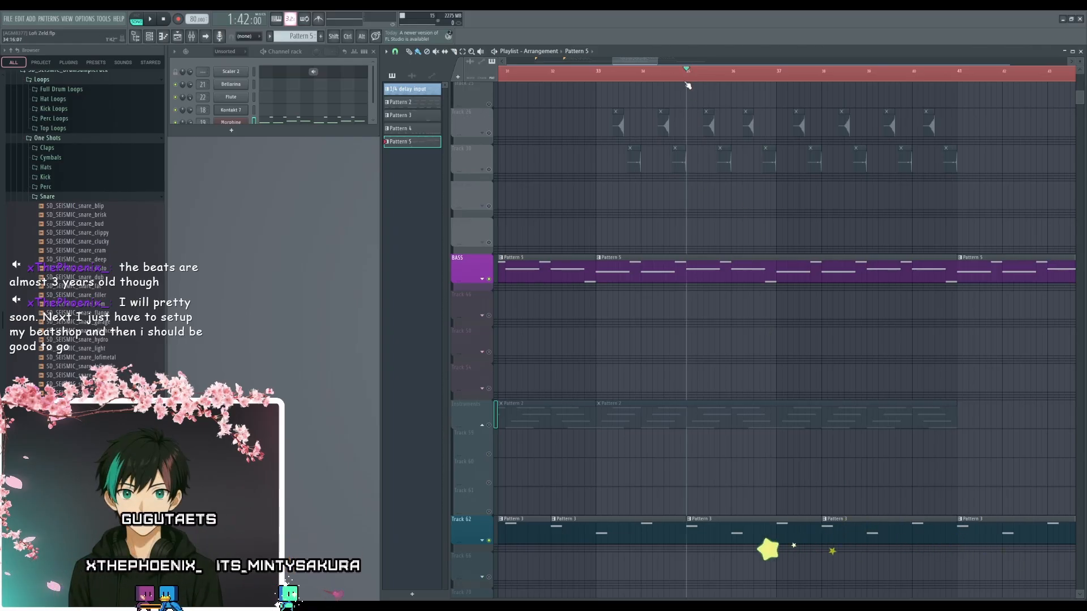
{"action": "key", "text": "space"}
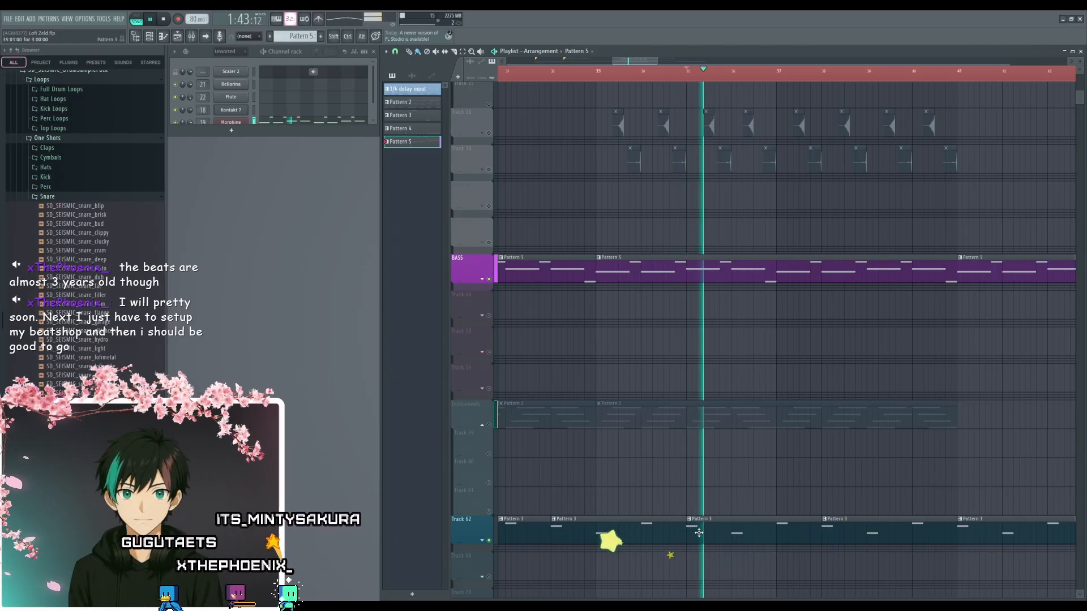
{"action": "scroll", "coordinate": [654, 363], "scroll_direction": "down", "scroll_amount": 3}
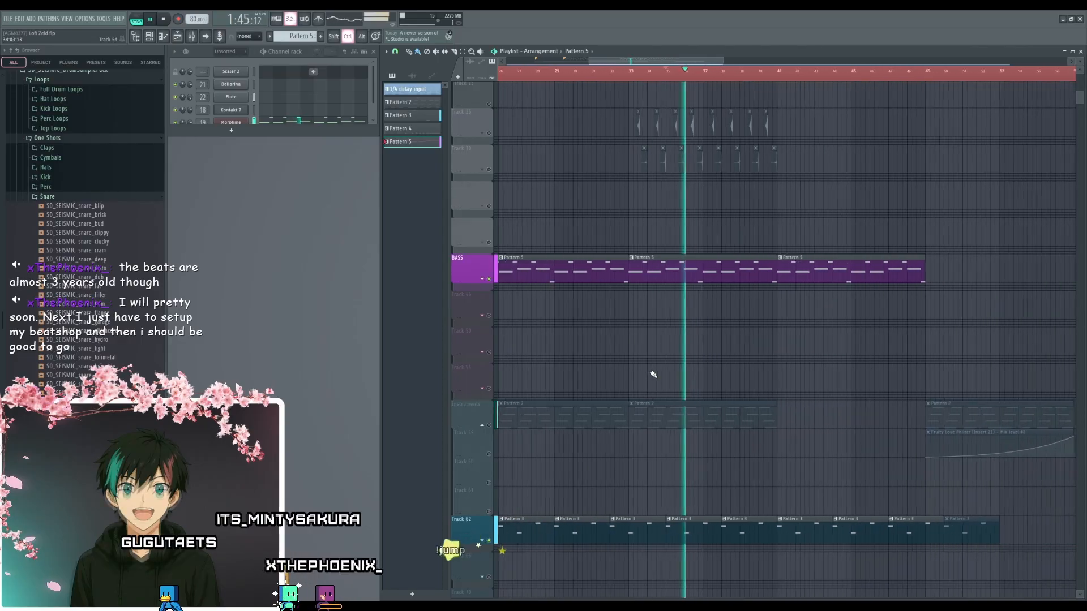
{"action": "left_click_drag", "start_coordinate": [653, 374], "coordinate": [695, 288]}
{"action": "key", "text": "space"}
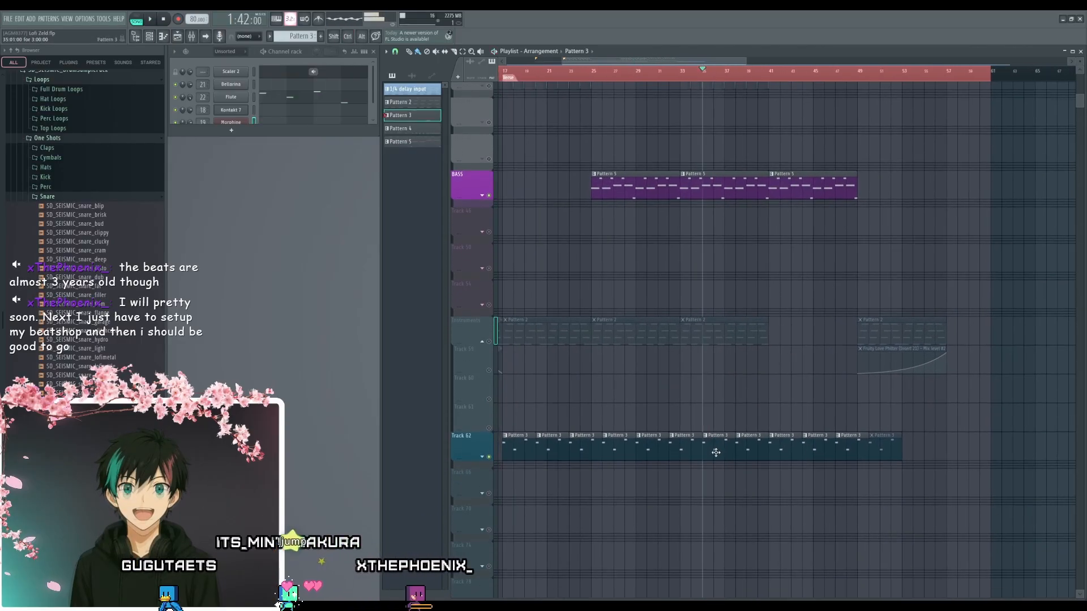
- Open the Flute notes of Pattern 3 in the piano roll, audition the second and third notes, and put the piano roll away
{"action": "double_click", "coordinate": [716, 454]}
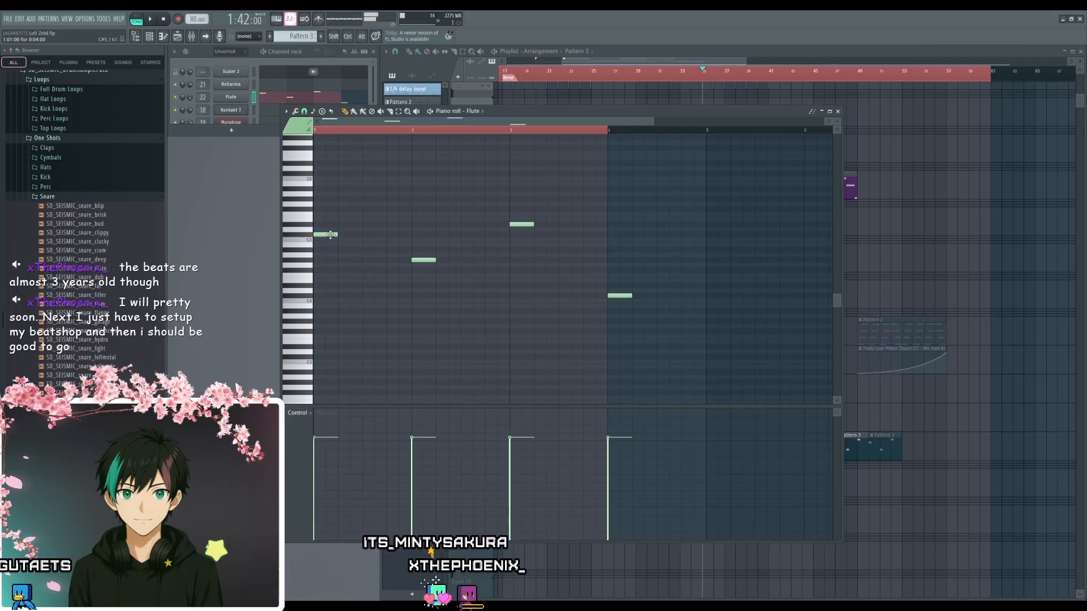
{"action": "left_click", "coordinate": [425, 262]}
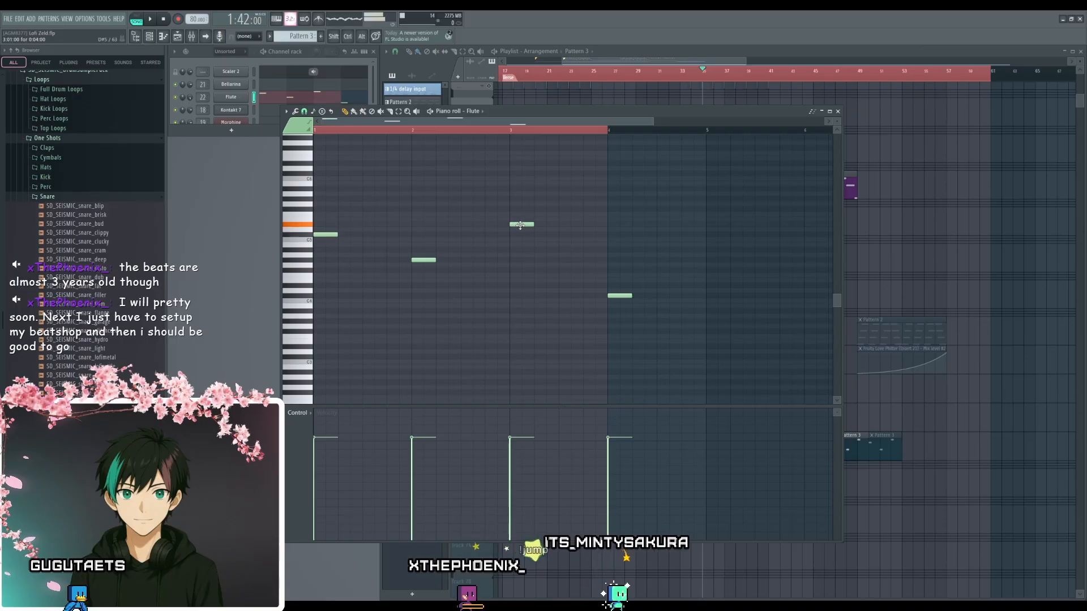
{"action": "scroll", "coordinate": [464, 245], "scroll_direction": "up", "scroll_amount": 4}
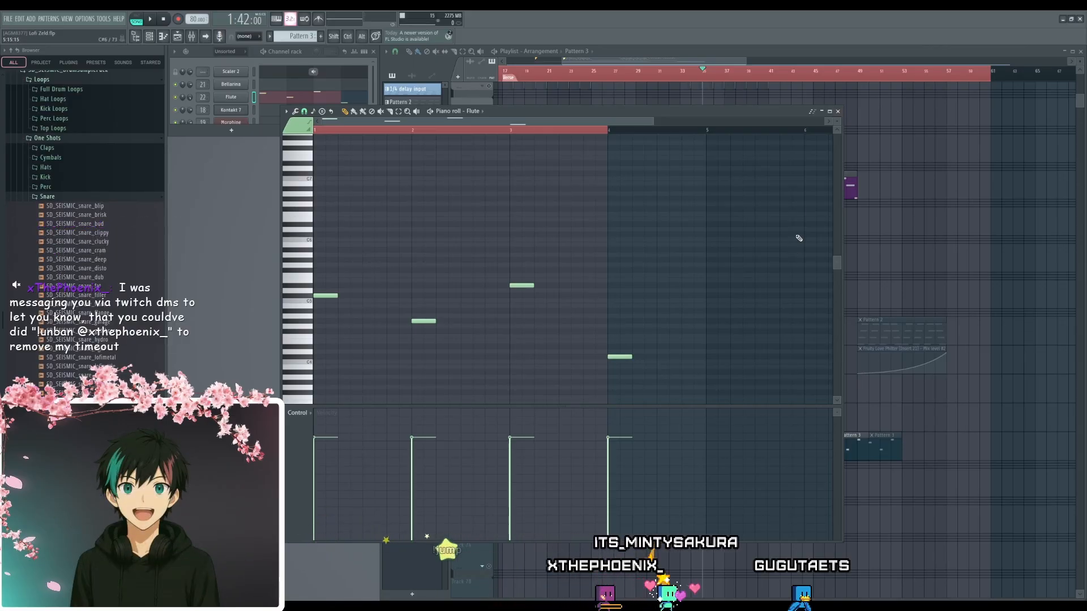
{"action": "left_click", "coordinate": [822, 111]}
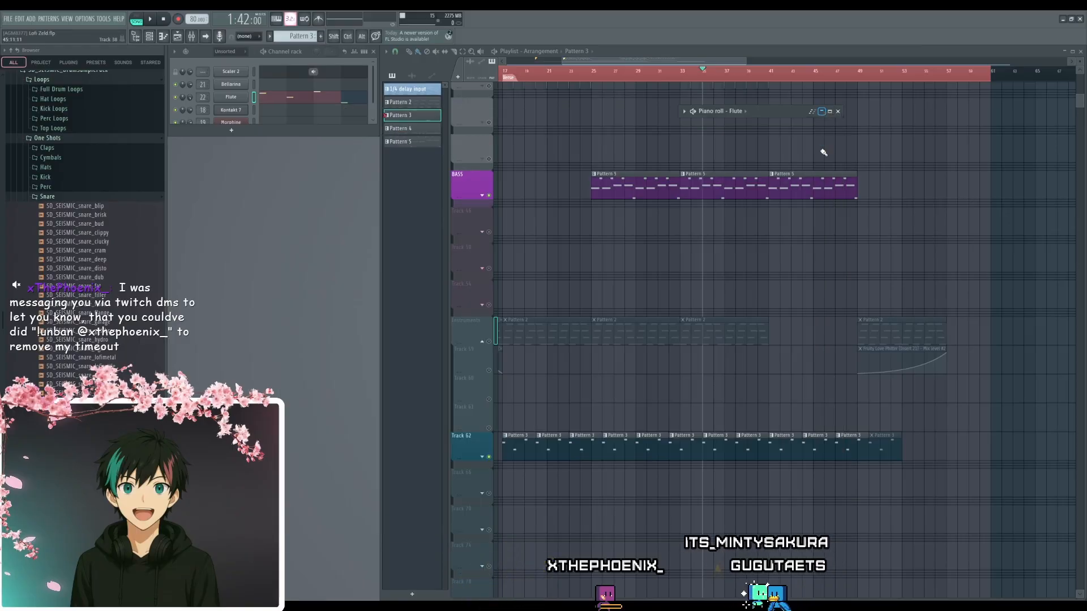
{"action": "mouse_move", "coordinate": [518, 298]}
{"action": "left_mouse_down"}
{"action": "mouse_move", "coordinate": [641, 314]}
{"action": "mouse_move", "coordinate": [644, 383]}
{"action": "left_mouse_up"}
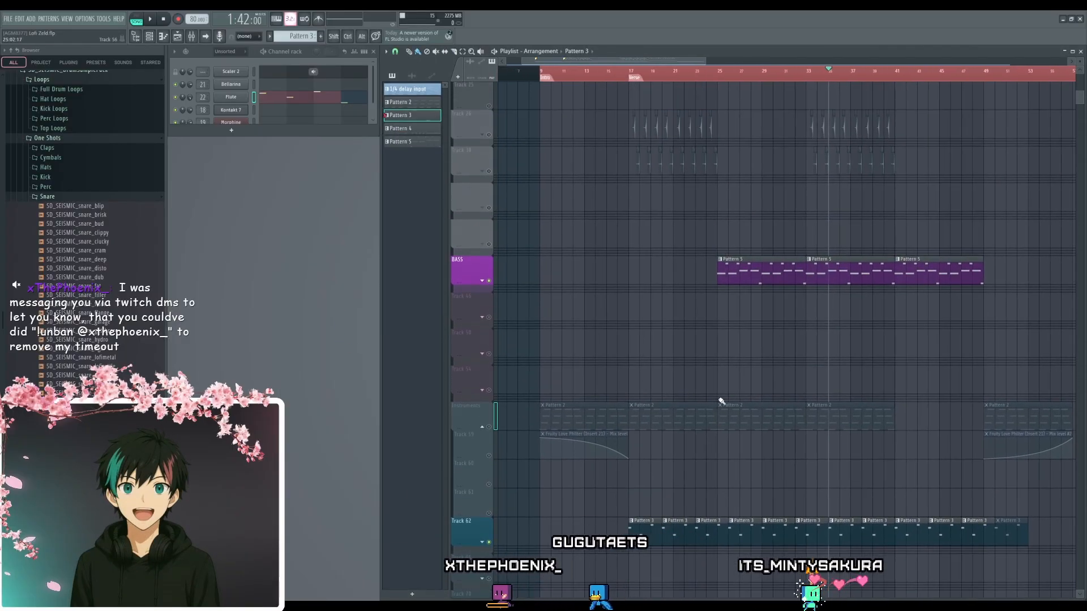
{"action": "left_click_drag", "start_coordinate": [769, 376], "coordinate": [737, 369]}
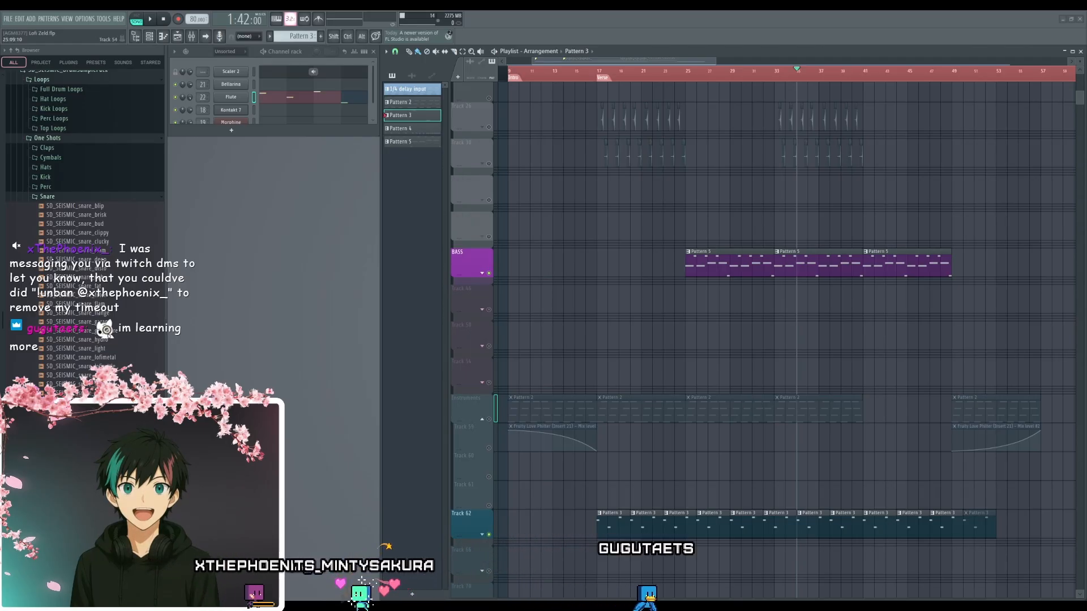
{"action": "scroll", "coordinate": [691, 395], "scroll_direction": "down", "scroll_amount": 3}
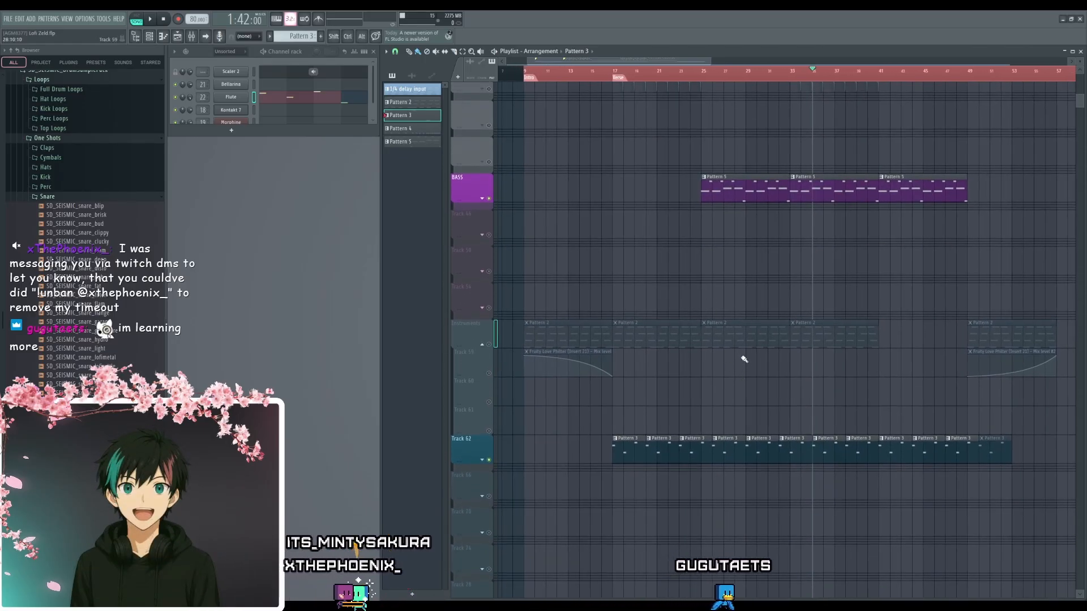
{"action": "left_click_drag", "start_coordinate": [742, 356], "coordinate": [730, 379]}
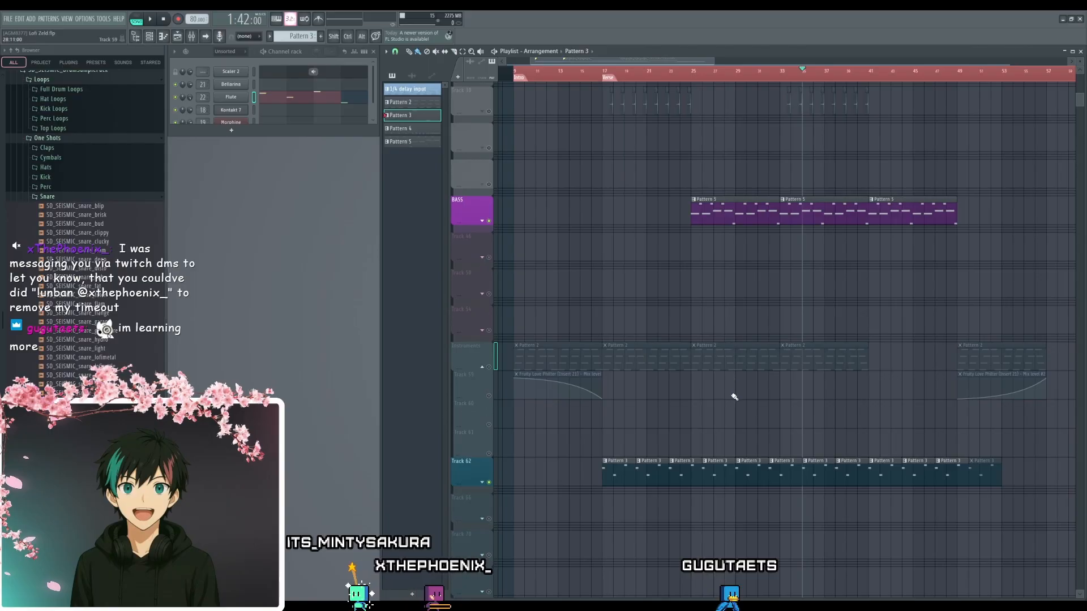
{"action": "scroll", "coordinate": [730, 407], "scroll_direction": "up", "scroll_amount": 5}
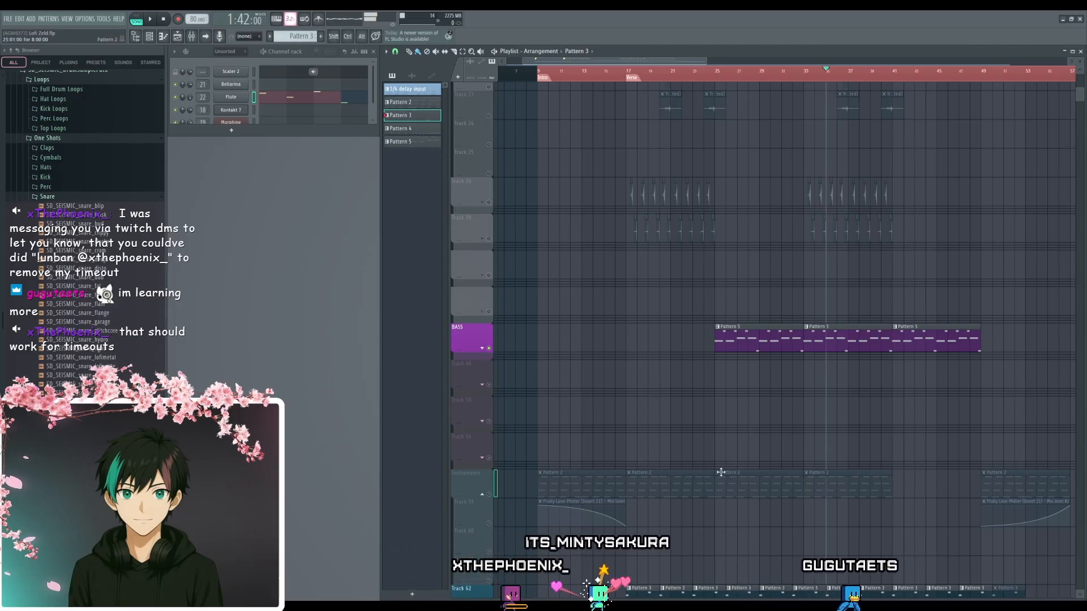
{"action": "scroll", "coordinate": [721, 472], "scroll_direction": "down", "scroll_amount": 6}
{"action": "scroll", "coordinate": [829, 317], "scroll_direction": "up", "scroll_amount": 4}
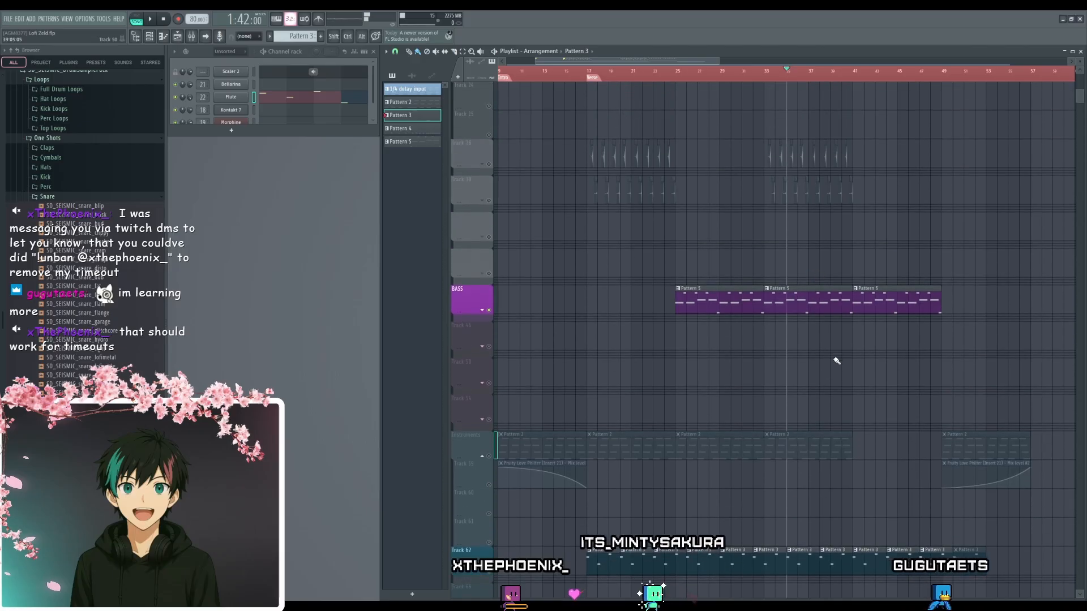
{"action": "scroll", "coordinate": [839, 351], "scroll_direction": "down", "scroll_amount": 2}
- Examine the Morphine bass notes of Pattern 5 in the piano roll, and close it
{"action": "left_click_drag", "start_coordinate": [841, 342], "coordinate": [717, 312]}
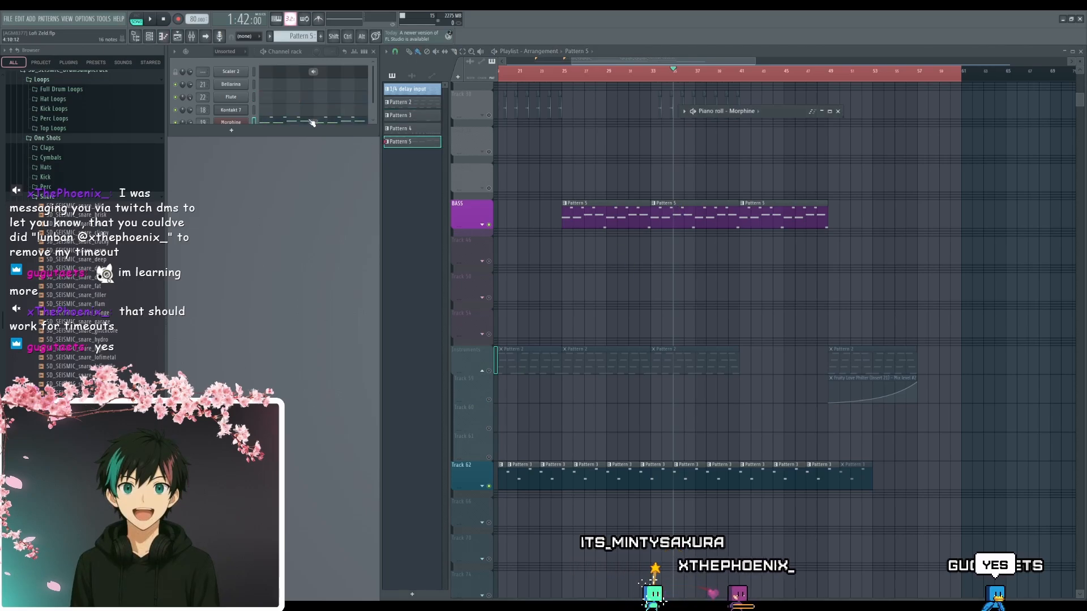
{"action": "scroll", "coordinate": [312, 122], "scroll_direction": "down", "scroll_amount": 1}
{"action": "left_click", "coordinate": [289, 117]}
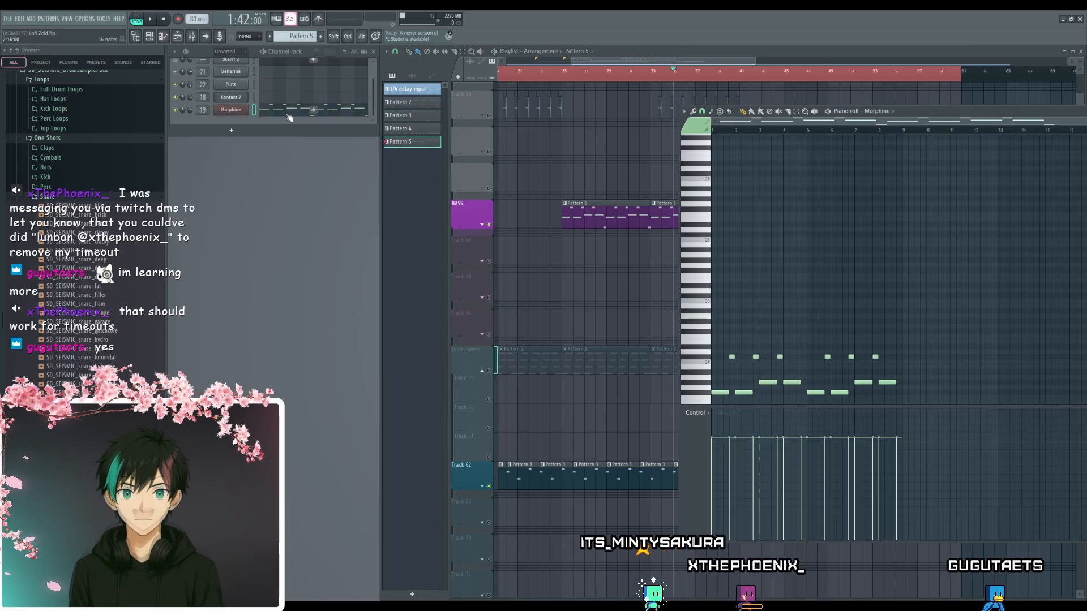
{"action": "left_click_drag", "start_coordinate": [906, 115], "coordinate": [527, 106]}
{"action": "scroll", "coordinate": [437, 355], "scroll_direction": "down", "scroll_amount": 2}
{"action": "scroll", "coordinate": [442, 358], "scroll_direction": "up", "scroll_amount": 5, "text": "ctrl"}
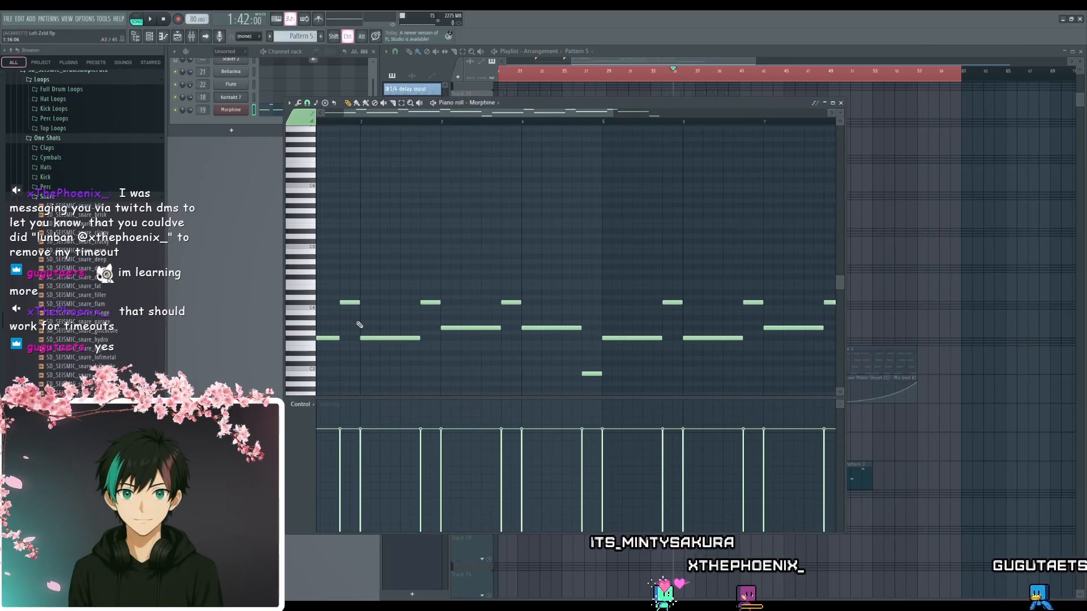
{"action": "scroll", "coordinate": [476, 334], "scroll_direction": "down", "scroll_amount": 2}
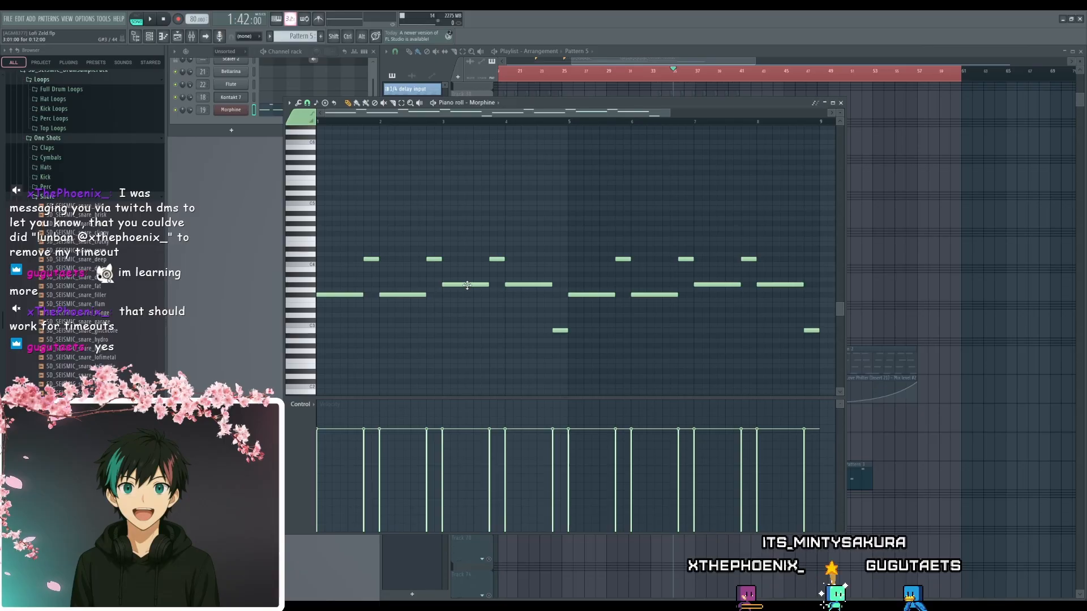
{"action": "left_click", "coordinate": [841, 103]}
- Set the playback position to bar 25 at the start of the first bass clip and clear the time selection
{"action": "scroll", "coordinate": [631, 405], "scroll_direction": "down", "scroll_amount": 2, "text": "ctrl"}
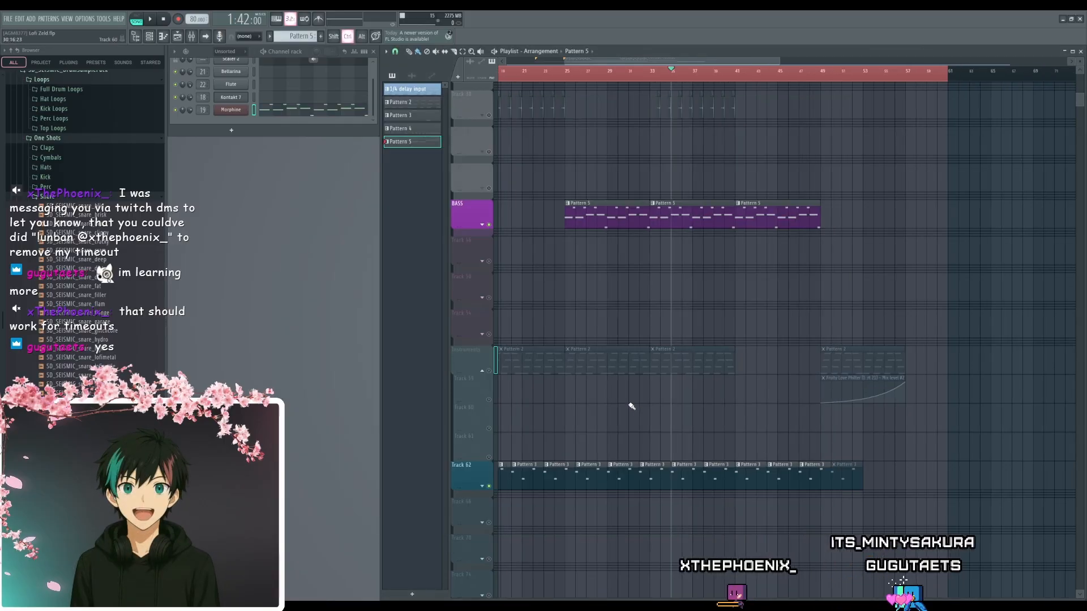
{"action": "left_click_drag", "start_coordinate": [725, 410], "coordinate": [821, 385]}
{"action": "scroll", "coordinate": [821, 385], "scroll_direction": "up", "scroll_amount": 1}
{"action": "scroll", "coordinate": [708, 296], "scroll_direction": "up", "scroll_amount": 3, "text": "ctrl"}
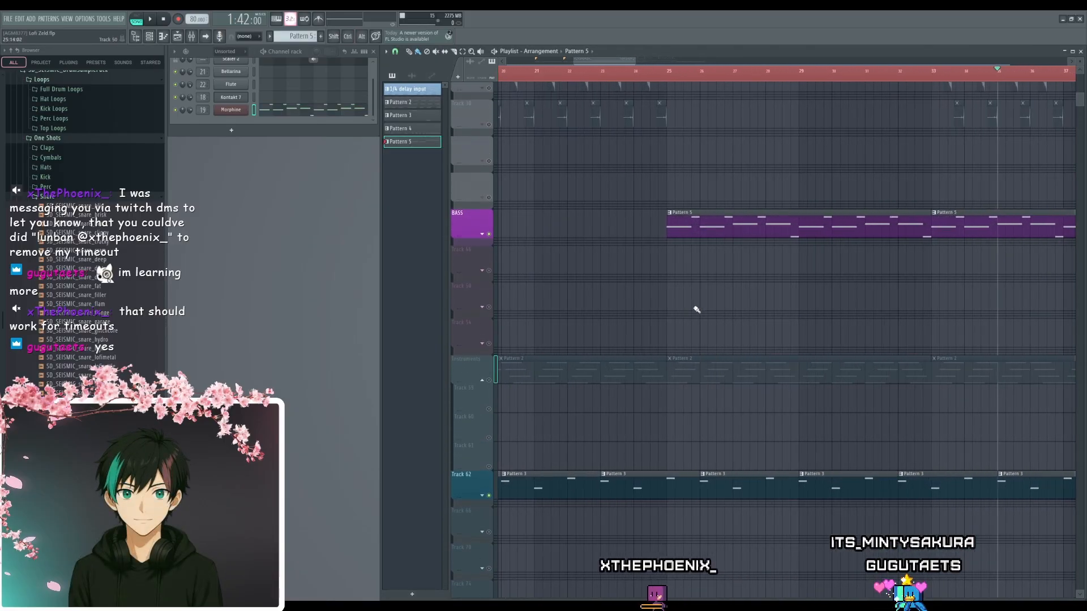
{"action": "left_click", "coordinate": [670, 79]}
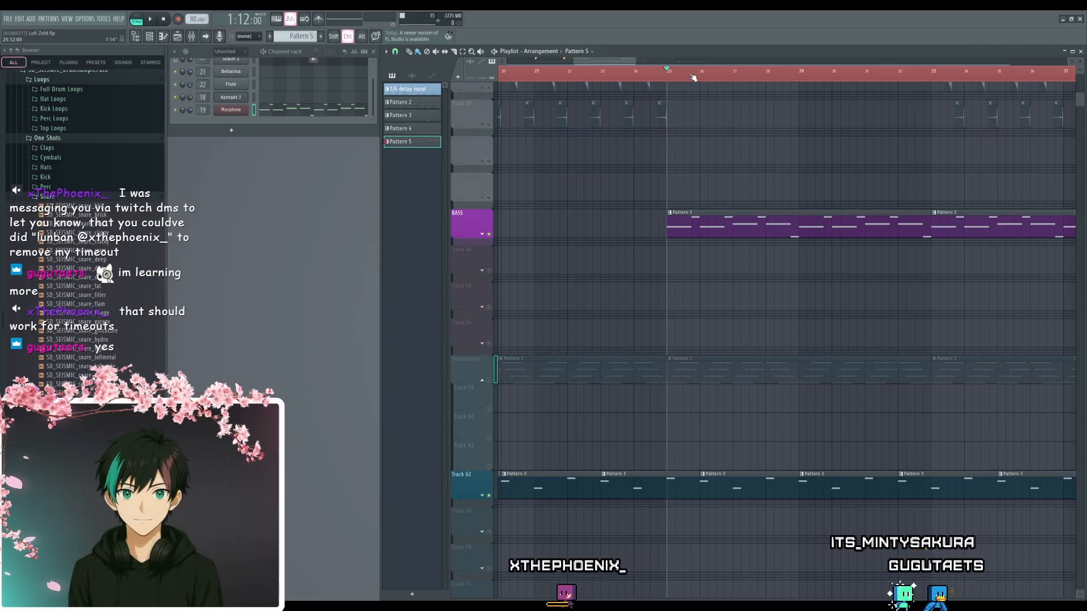
{"action": "scroll", "coordinate": [738, 437], "scroll_direction": "up", "scroll_amount": 1, "text": "ctrl"}
{"action": "scroll", "coordinate": [757, 412], "scroll_direction": "up", "scroll_amount": 3, "text": "alt"}
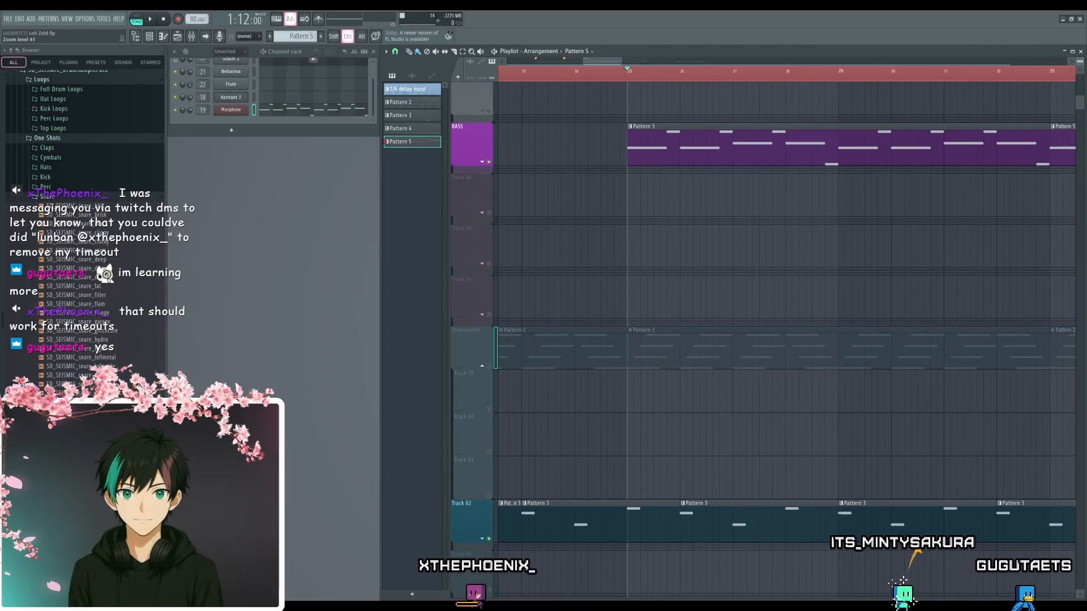
{"action": "scroll", "coordinate": [757, 412], "scroll_direction": "down", "scroll_amount": 2, "text": "alt"}
{"action": "left_click_drag", "start_coordinate": [723, 413], "coordinate": [692, 431]}
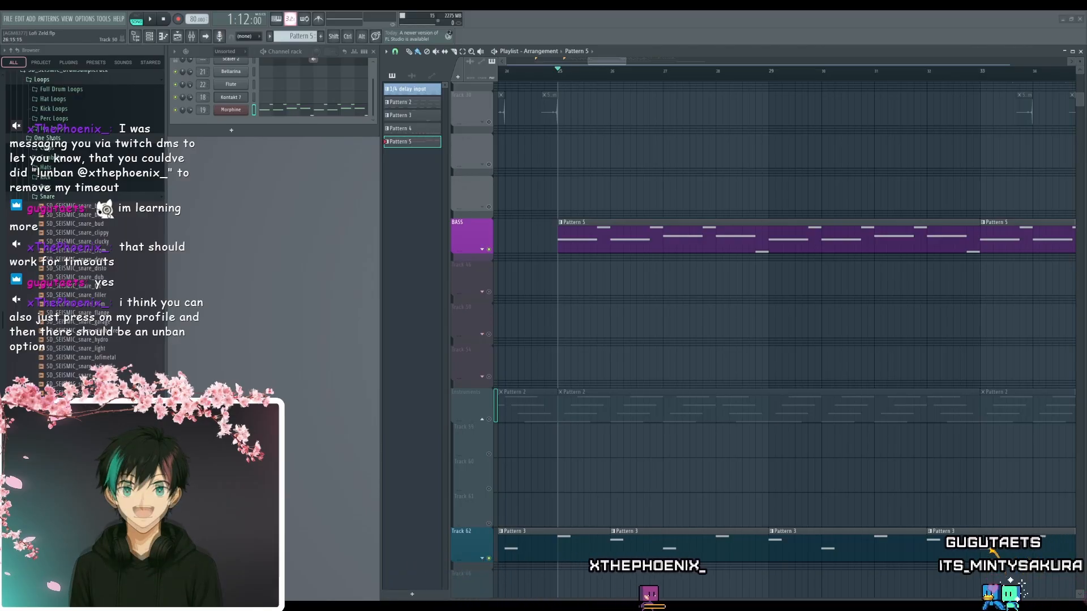
- Unmute all playlist tracks, play the full arrangement from bar 25, and stop playback
{"action": "scroll", "coordinate": [688, 338], "scroll_direction": "down", "scroll_amount": 5}
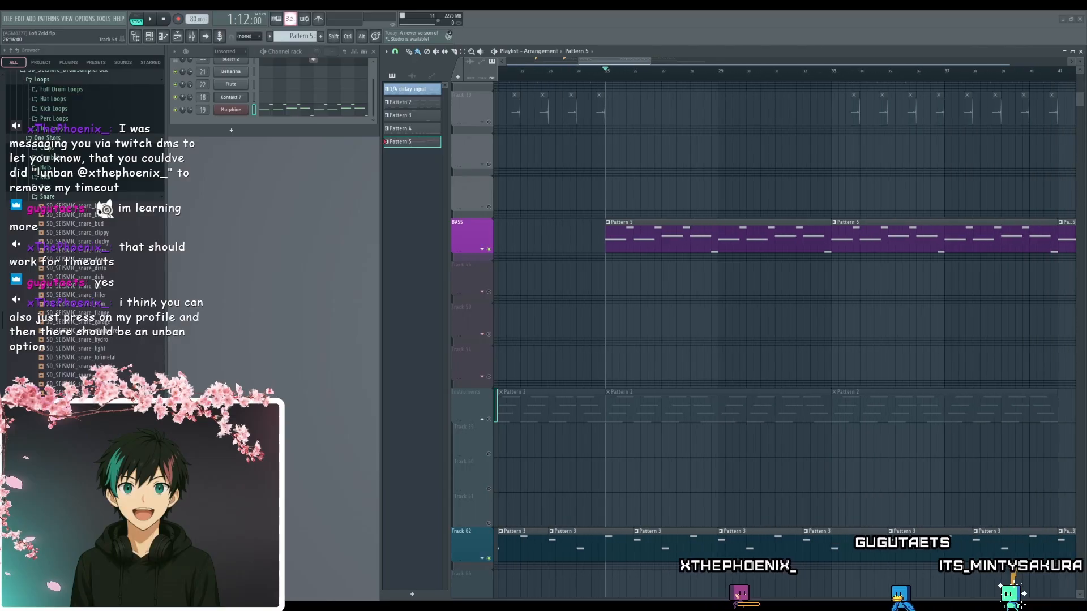
{"action": "right_click", "coordinate": [489, 422]}
{"action": "right_click", "coordinate": [489, 422]}
{"action": "scroll", "coordinate": [708, 321], "scroll_direction": "up", "scroll_amount": 3}
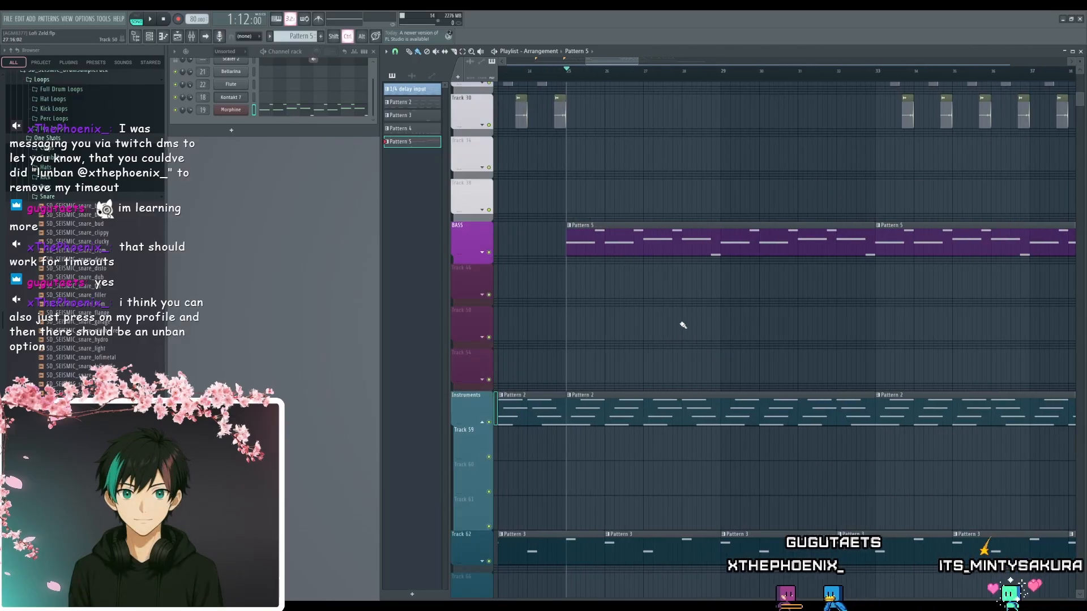
{"action": "key", "text": "space"}
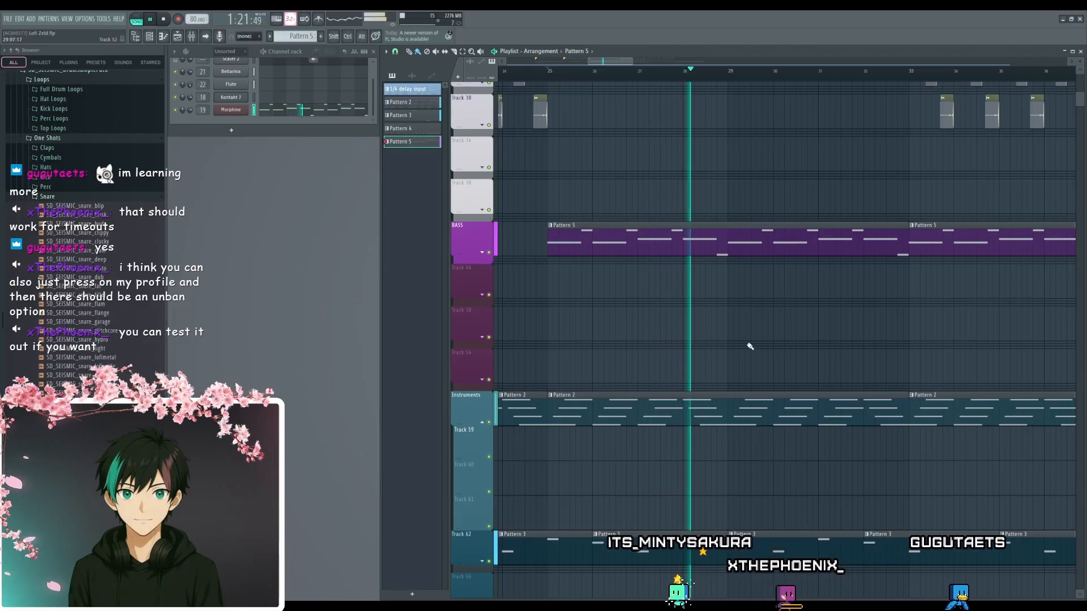
{"action": "key", "text": "space"}
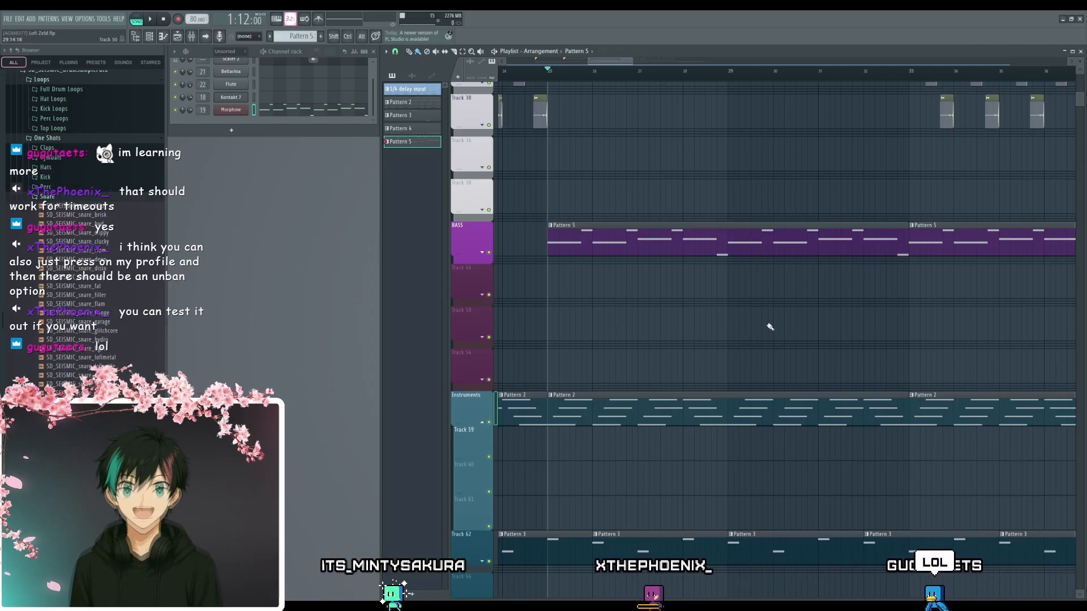
- Replay the full arrangement from bar 25 through the drum section starting near bar 33, and stop playback
{"action": "scroll", "coordinate": [790, 325], "scroll_direction": "down", "scroll_amount": 5}
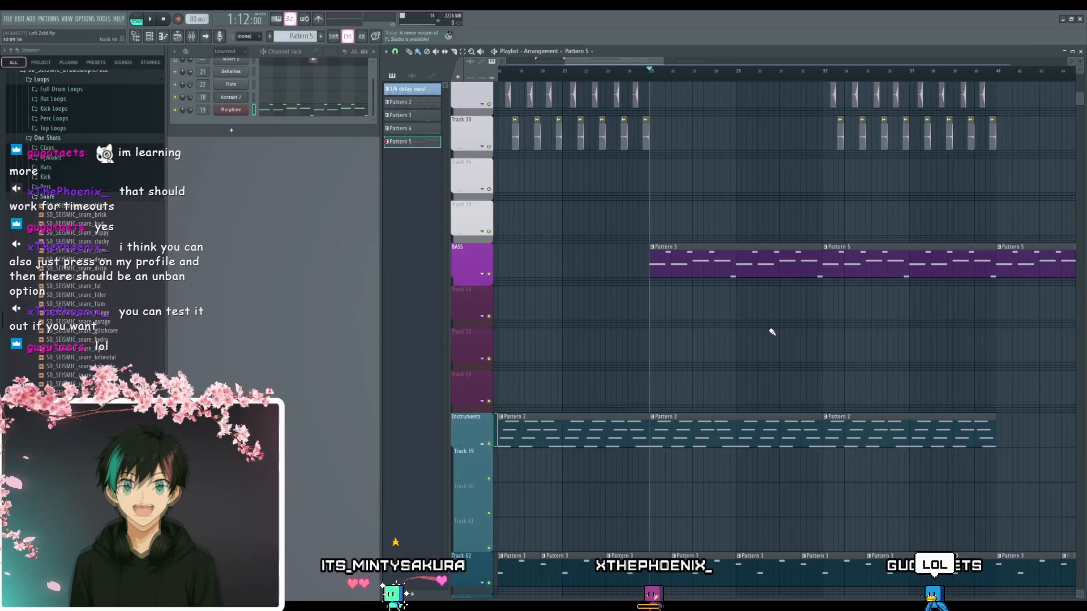
{"action": "left_click_drag", "start_coordinate": [774, 329], "coordinate": [633, 309]}
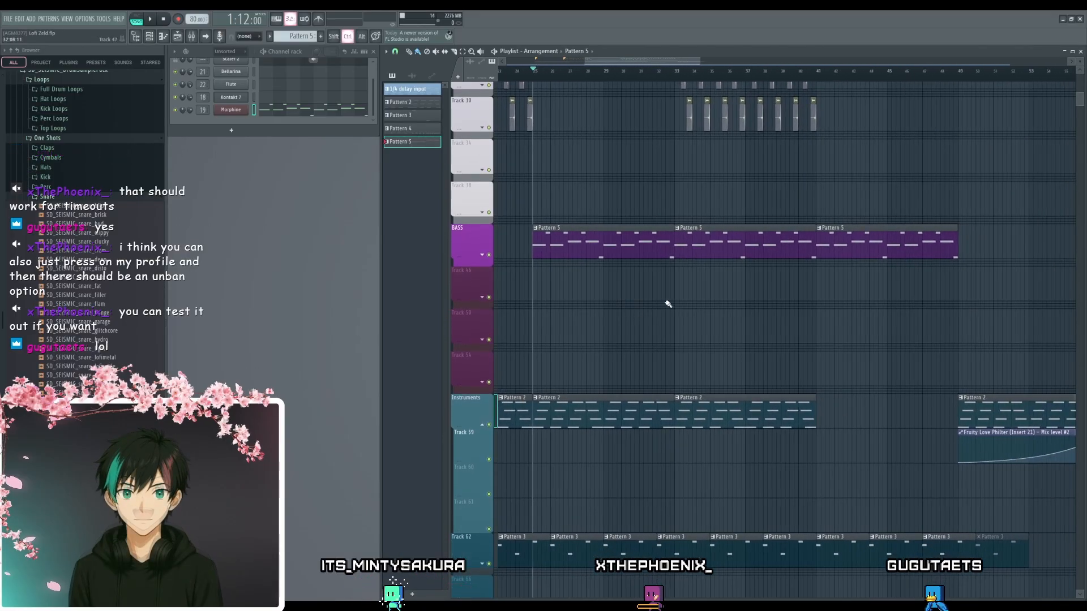
{"action": "scroll", "coordinate": [685, 304], "scroll_direction": "down", "scroll_amount": 2}
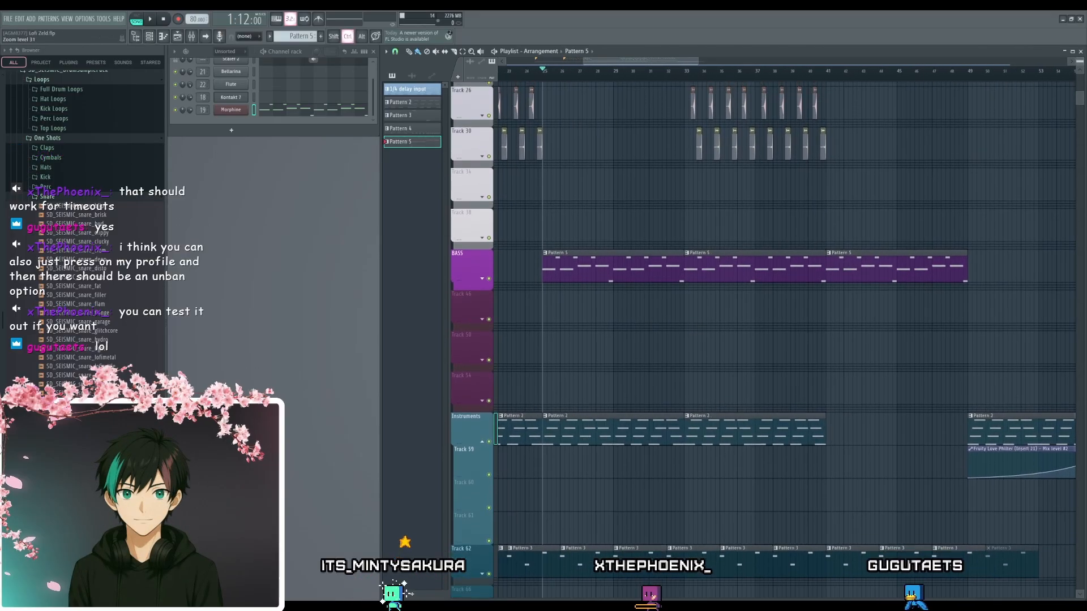
{"action": "left_click_drag", "start_coordinate": [697, 317], "coordinate": [710, 363]}
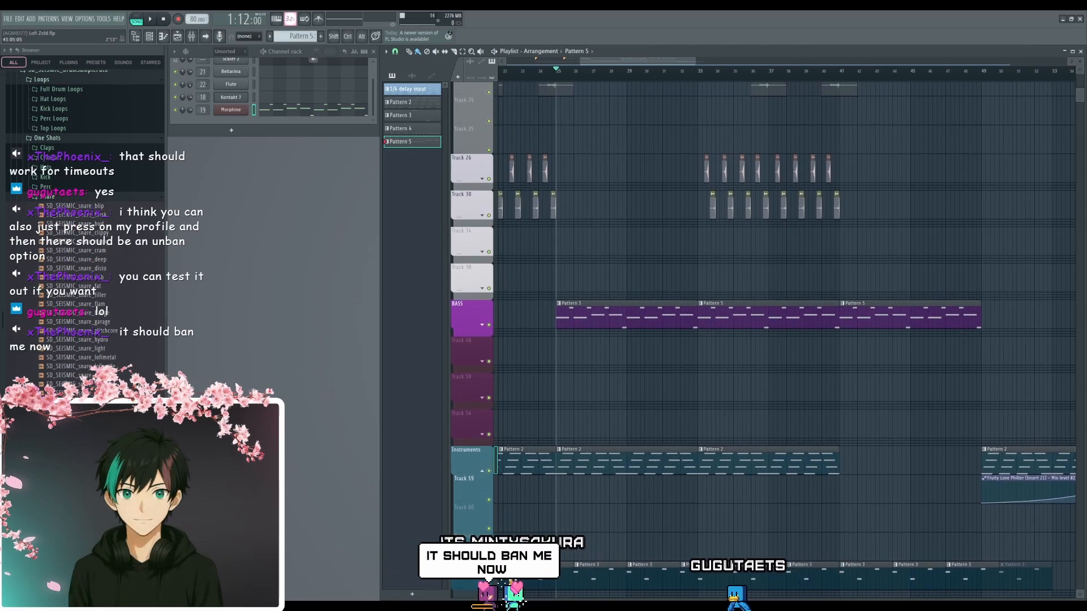
{"action": "key", "text": "space"}
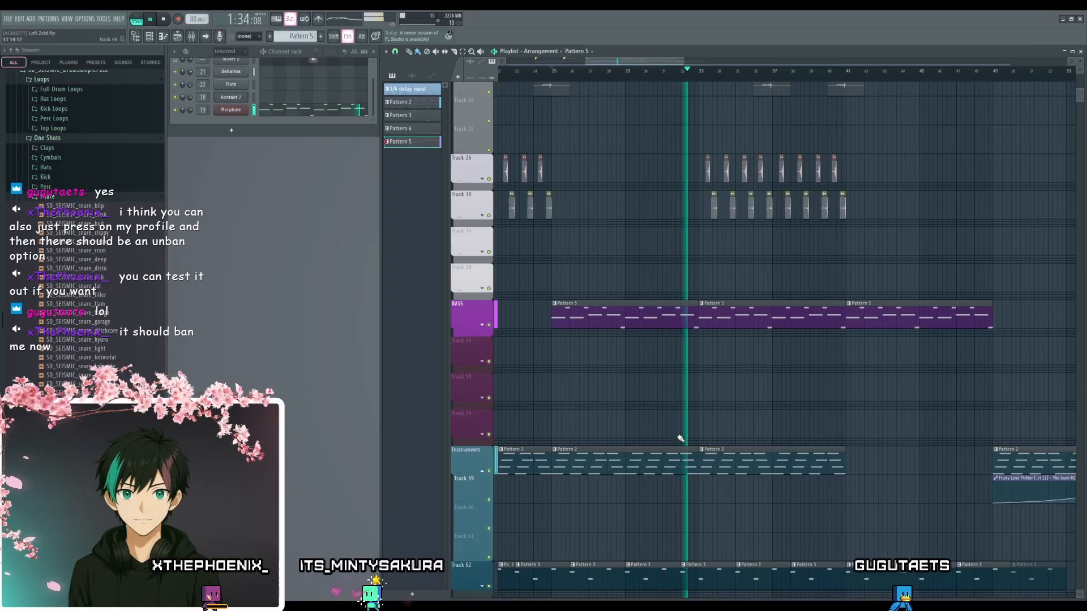
{"action": "scroll", "coordinate": [674, 432], "scroll_direction": "up", "scroll_amount": 3}
{"action": "left_click_drag", "start_coordinate": [677, 428], "coordinate": [660, 405]}
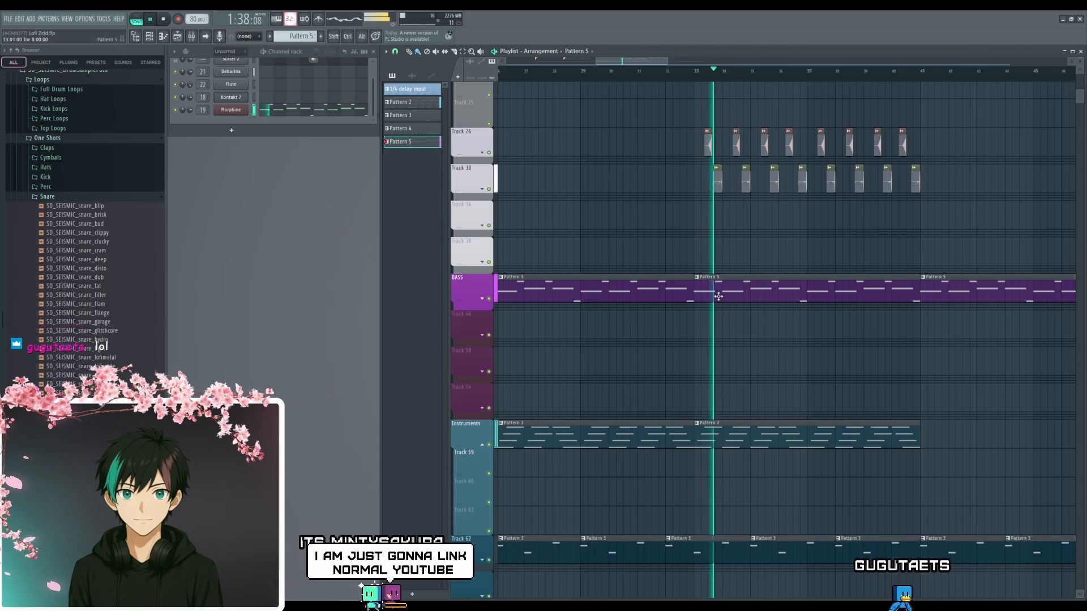
{"action": "key", "text": "space"}
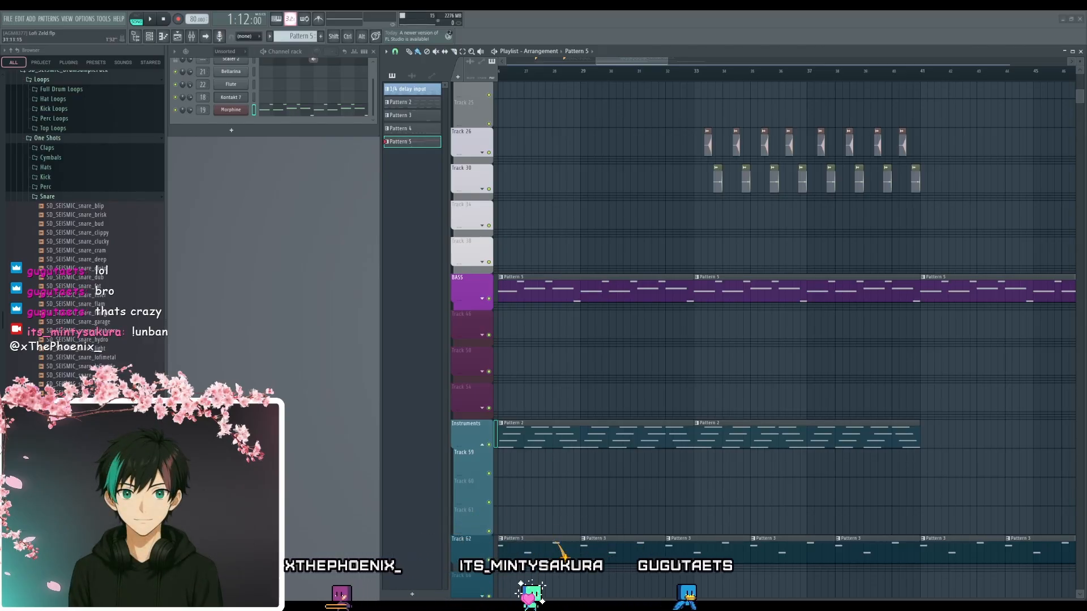
- Listen to the arrangement through to its end past bar 57, and stop playback
{"action": "key", "text": "space"}
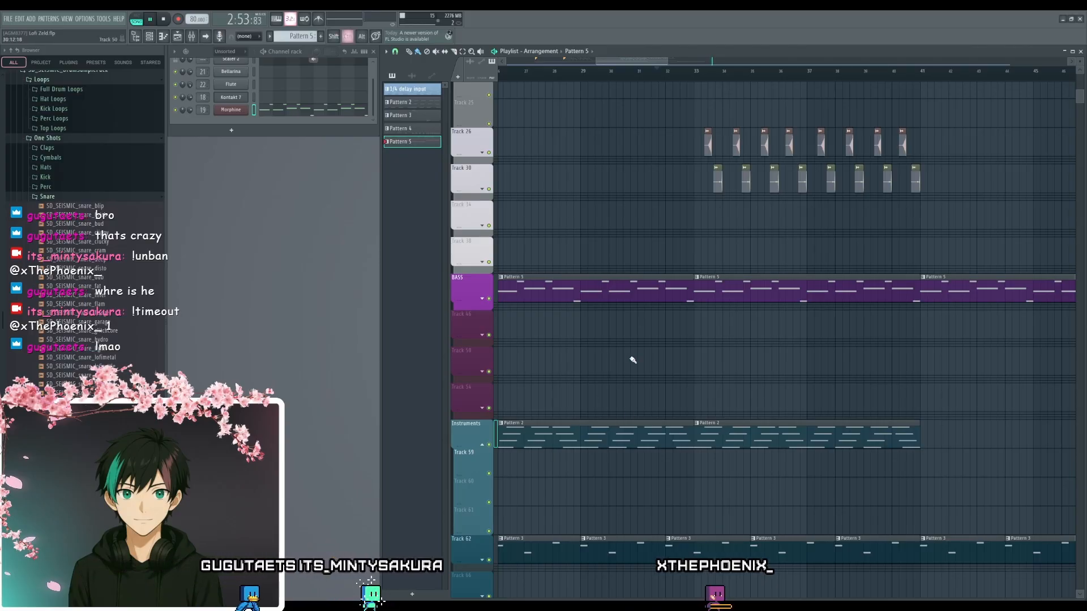
{"action": "scroll", "coordinate": [633, 360], "scroll_direction": "down", "scroll_amount": 6, "text": "ctrl"}
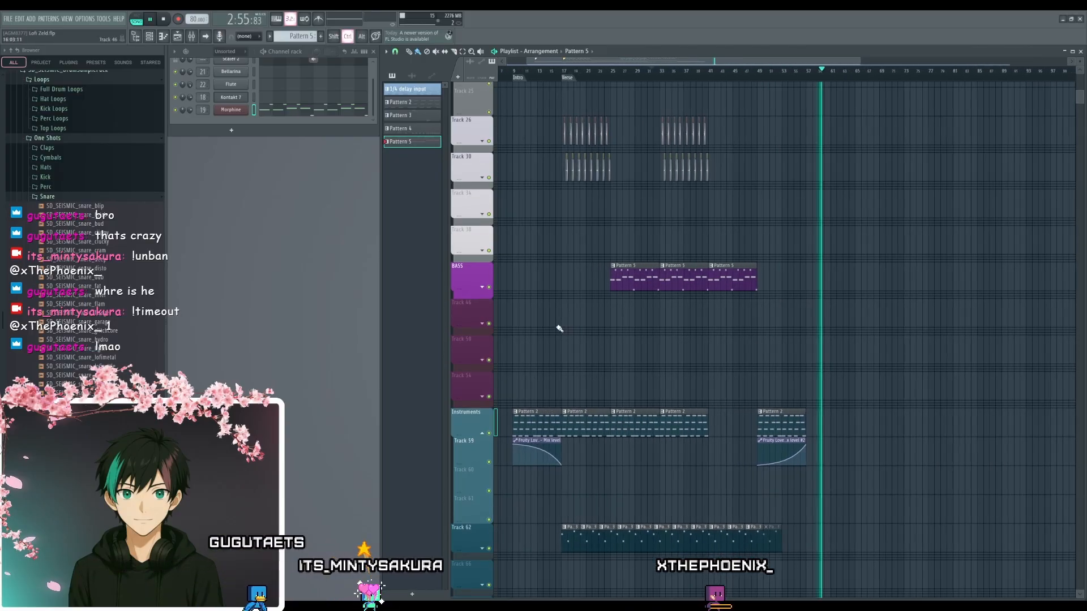
{"action": "scroll", "coordinate": [560, 328], "scroll_direction": "up", "scroll_amount": 1, "text": "ctrl"}
{"action": "left_click_drag", "start_coordinate": [559, 326], "coordinate": [621, 336]}
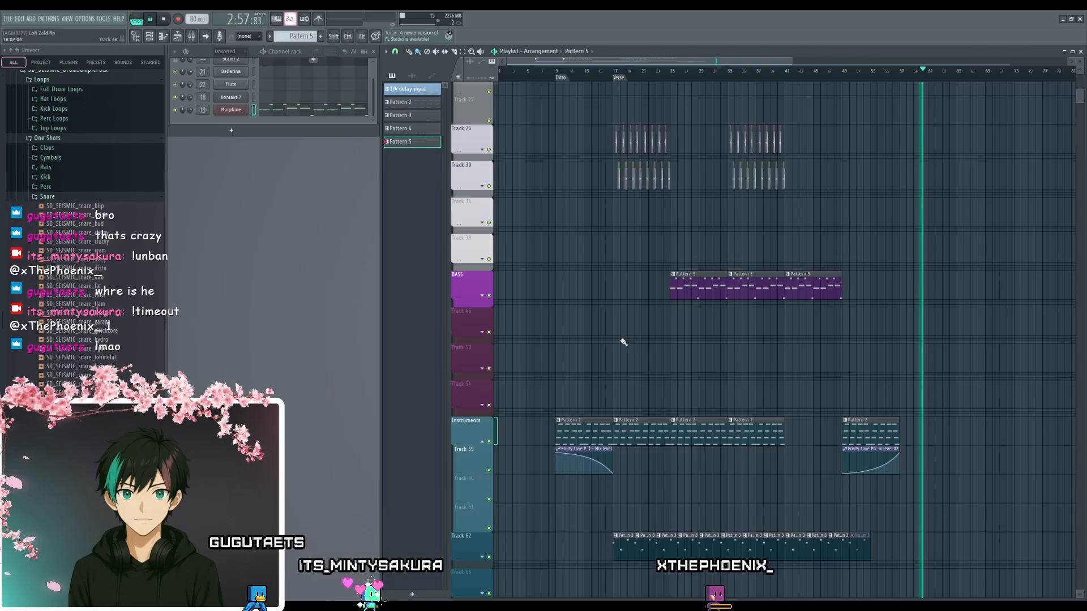
{"action": "key", "text": "space"}
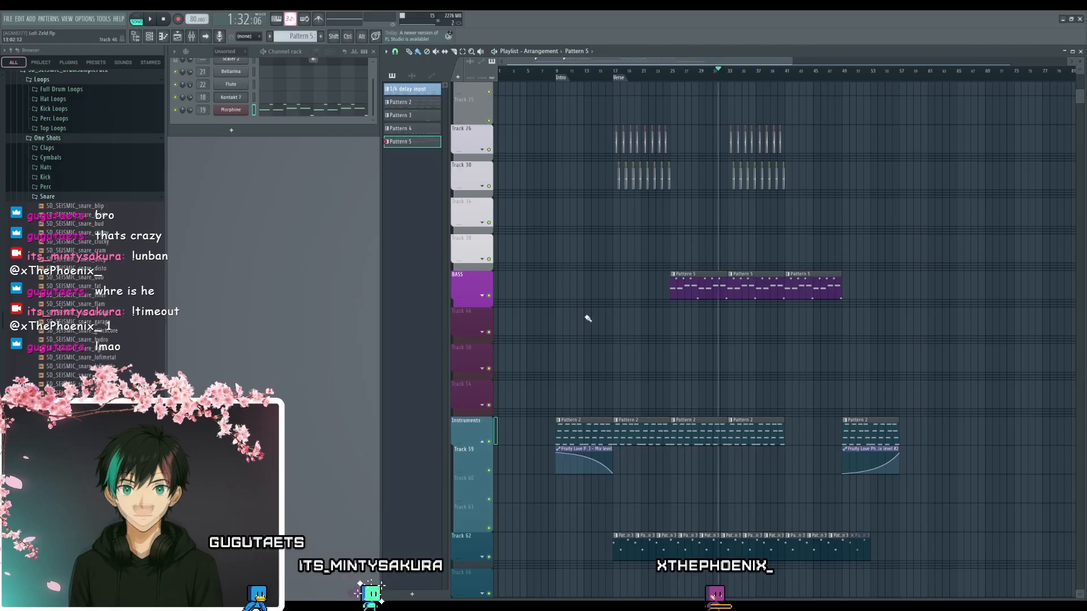
- Select the time range from the Intro marker at bar 9 to bar 57 and start playing it
{"action": "left_click", "coordinate": [563, 77]}
{"action": "left_click_drag", "start_coordinate": [567, 80], "coordinate": [888, 101]}
{"action": "scroll", "coordinate": [898, 107], "scroll_direction": "up", "scroll_amount": 6}
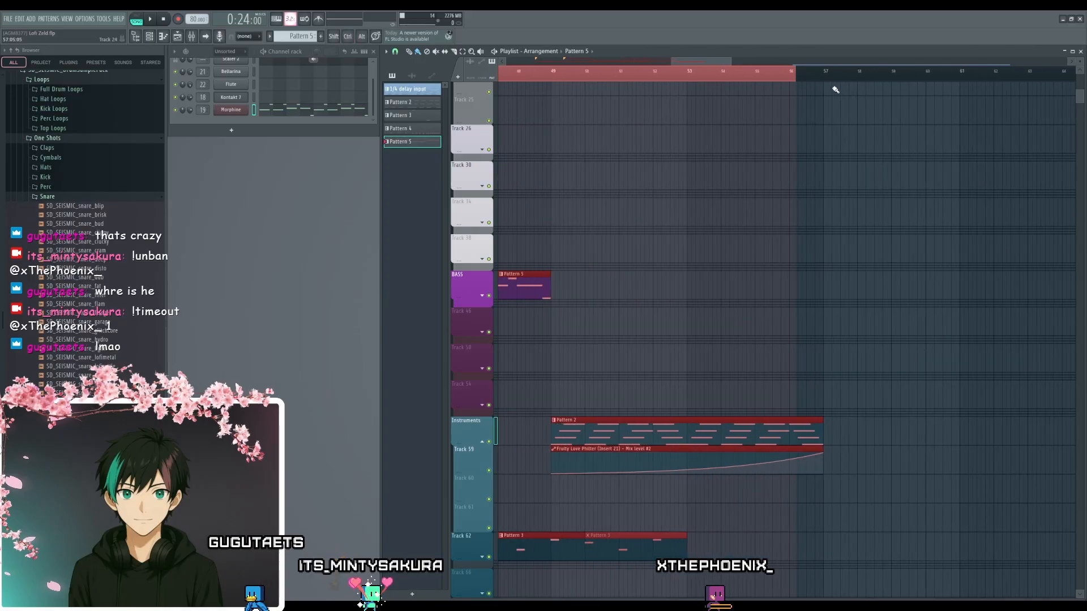
{"action": "left_click_drag", "start_coordinate": [826, 79], "coordinate": [827, 83]}
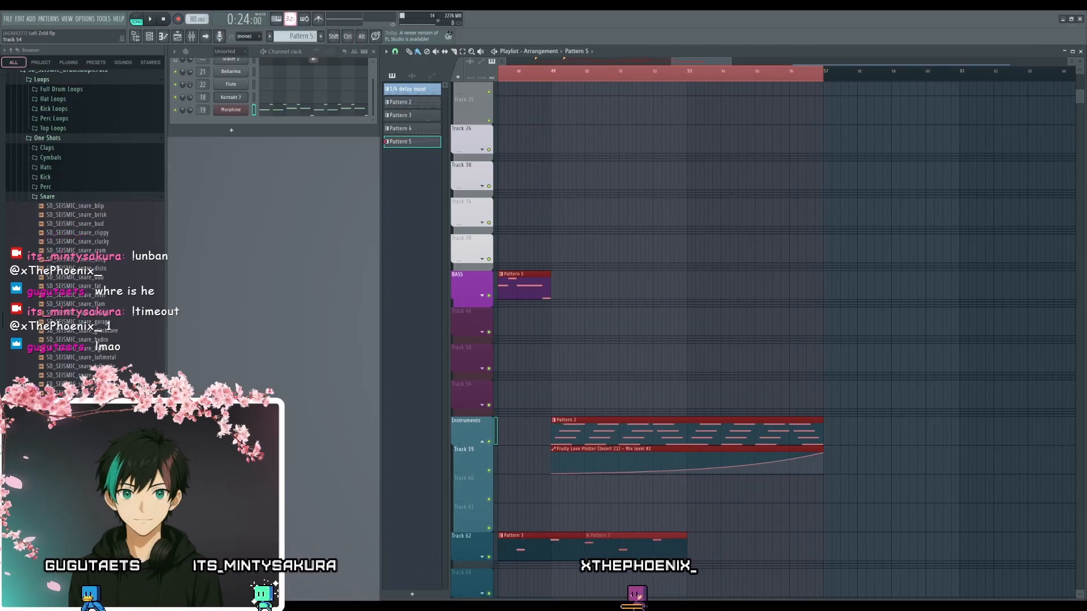
{"action": "key", "text": "space"}
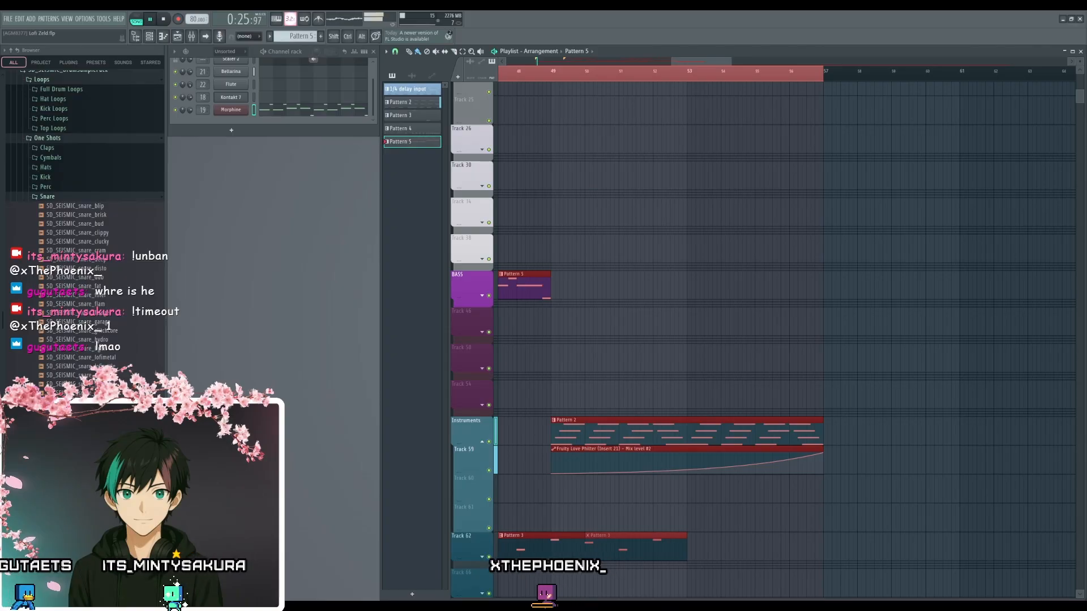
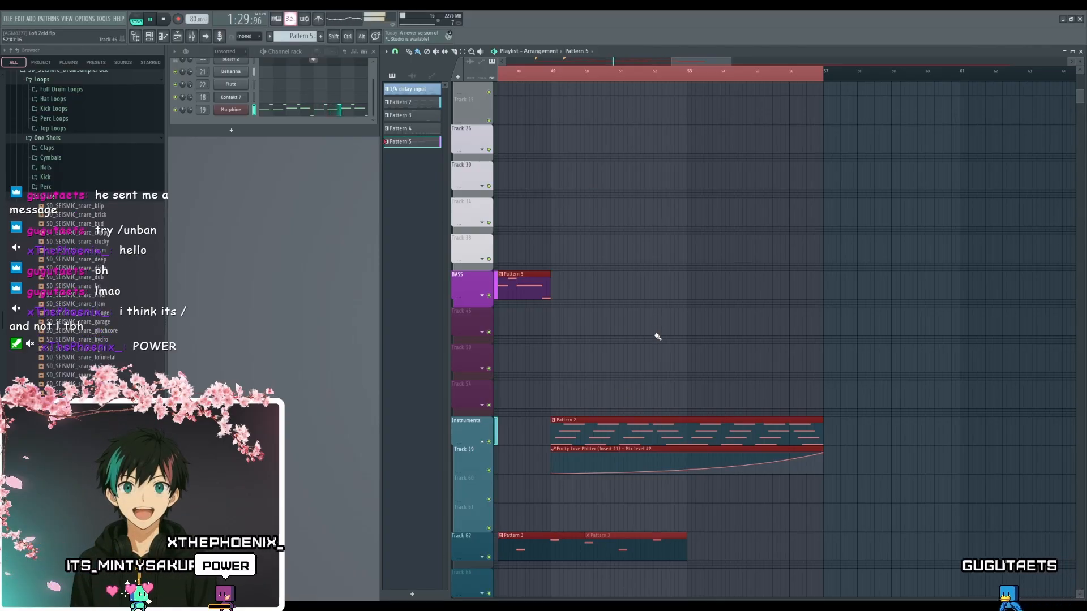
- Look over the whole arrangement during playback, from the instrument tracks up to the drum tracks, and stop playback
{"action": "scroll", "coordinate": [657, 337], "scroll_direction": "down", "scroll_amount": 4}
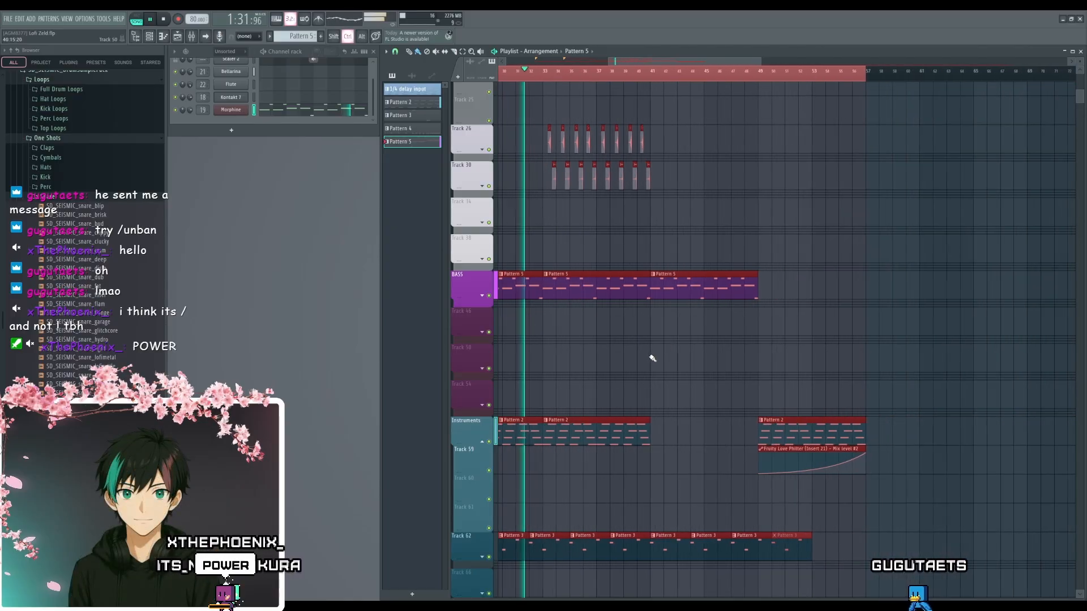
{"action": "scroll", "coordinate": [617, 373], "scroll_direction": "down", "scroll_amount": 3}
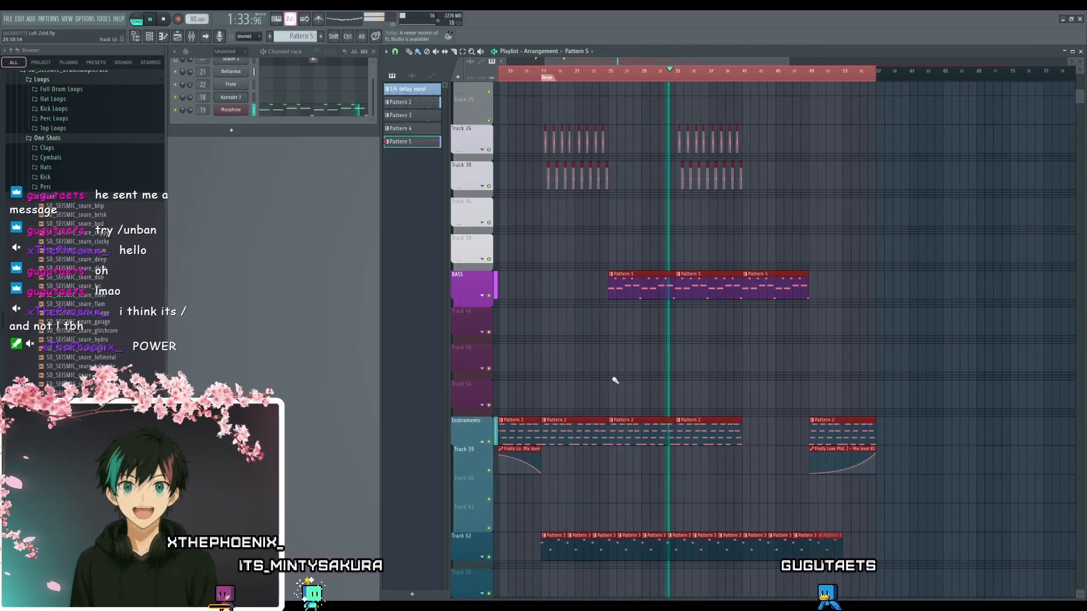
{"action": "scroll", "coordinate": [614, 381], "scroll_direction": "left", "scroll_amount": 2}
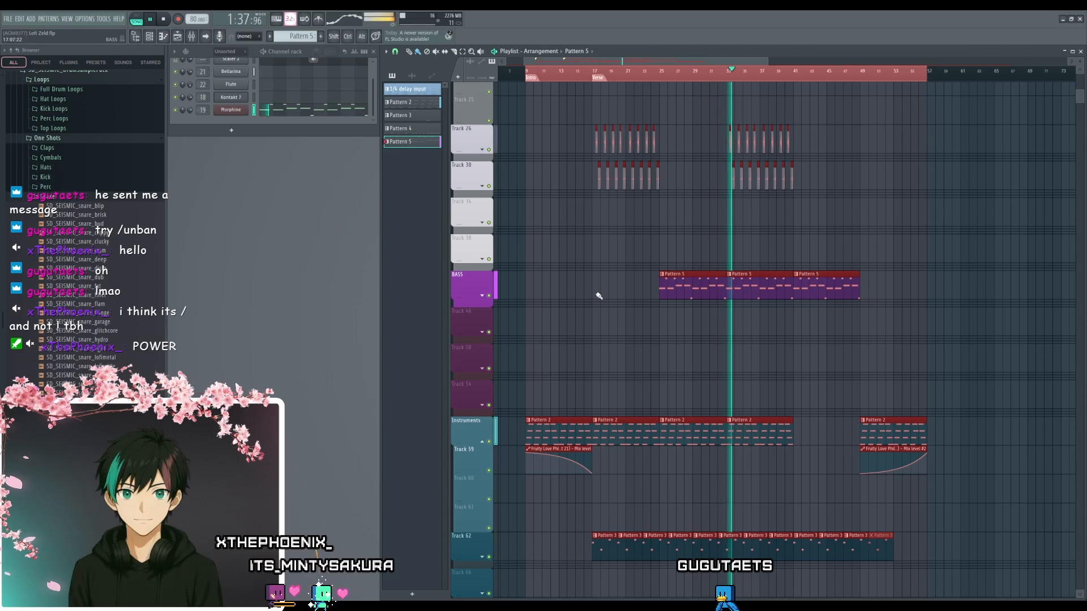
{"action": "scroll", "coordinate": [594, 294], "scroll_direction": "up", "scroll_amount": 3}
{"action": "scroll", "coordinate": [587, 306], "scroll_direction": "up", "scroll_amount": 4}
{"action": "scroll", "coordinate": [586, 305], "scroll_direction": "up", "scroll_amount": 4}
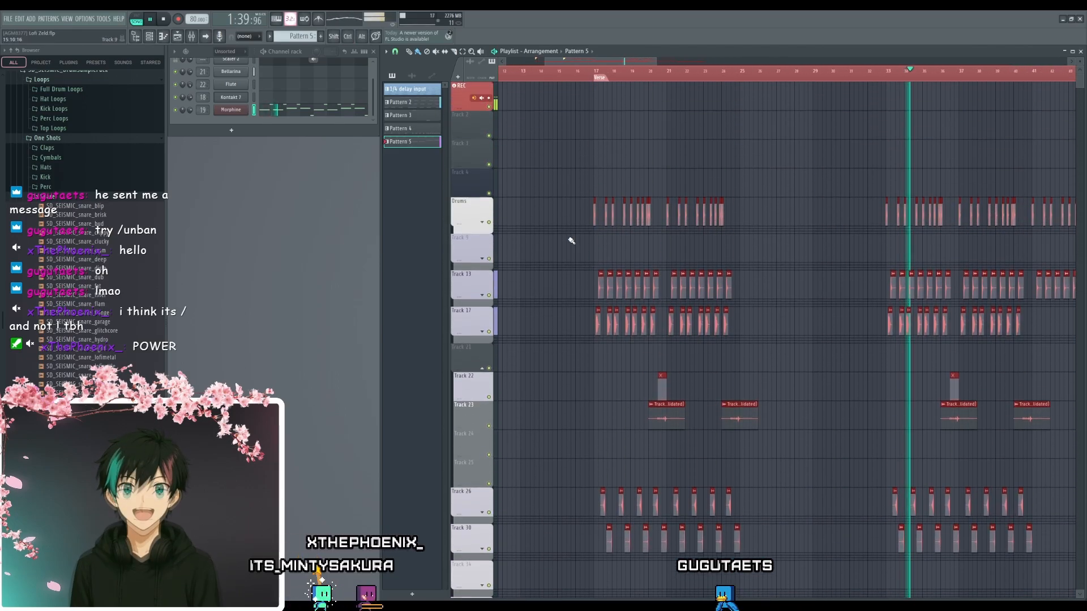
{"action": "scroll", "coordinate": [553, 242], "scroll_direction": "up", "scroll_amount": 3}
{"action": "key", "text": "space"}
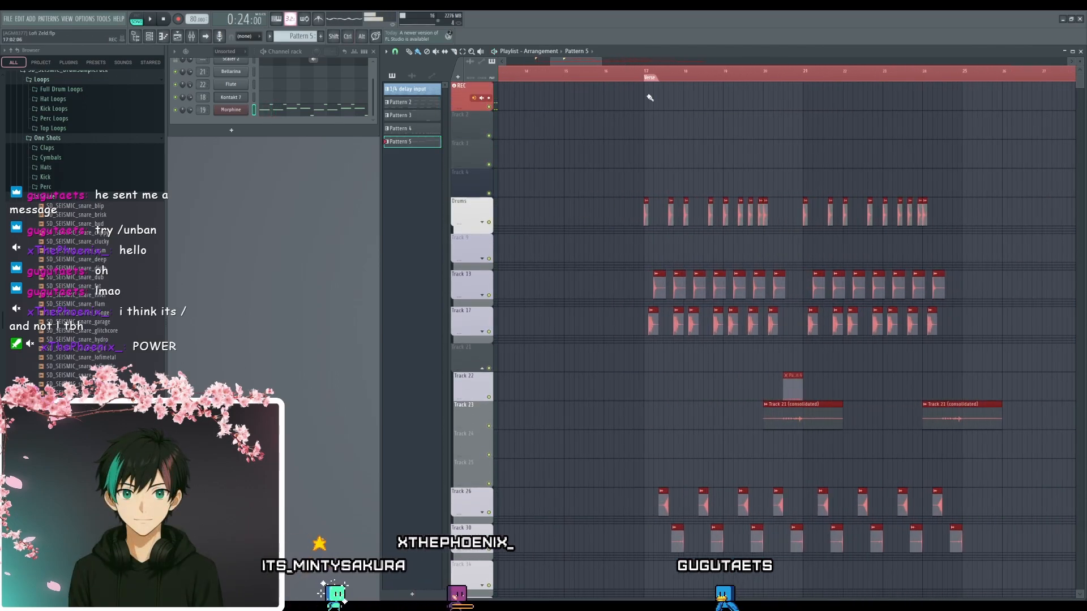
{"action": "left_click", "coordinate": [600, 156]}
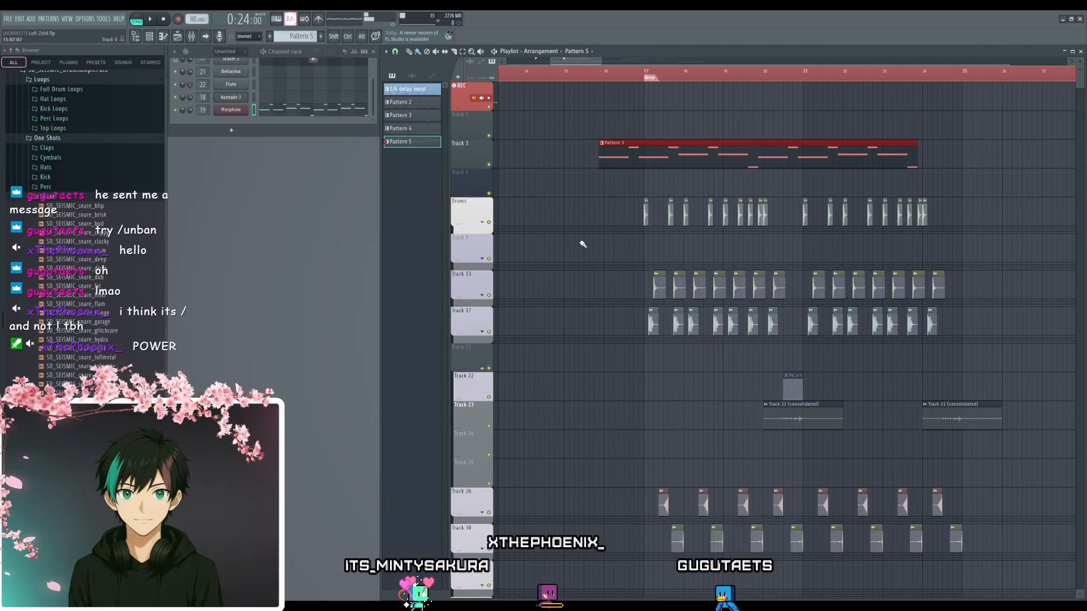
{"action": "key", "text": "ctrl+z"}
{"action": "key", "text": "ctrl+d"}
- Clear the clip selection and add a time marker named "Break" at bar 25, where the first drum section ends
{"action": "right_click", "coordinate": [687, 77]}
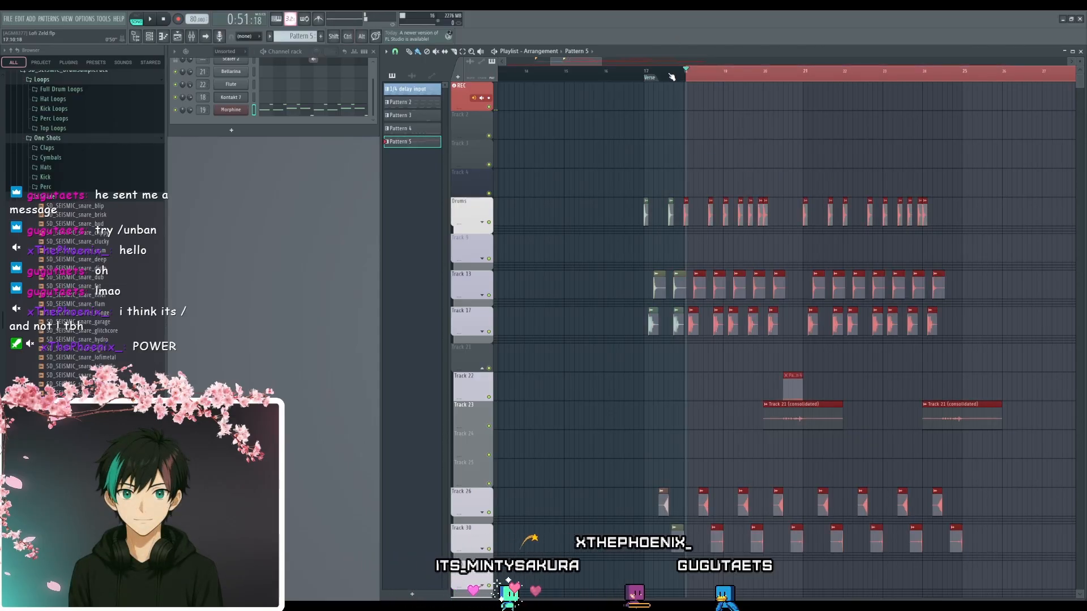
{"action": "scroll", "coordinate": [985, 119], "scroll_direction": "up", "scroll_amount": 3}
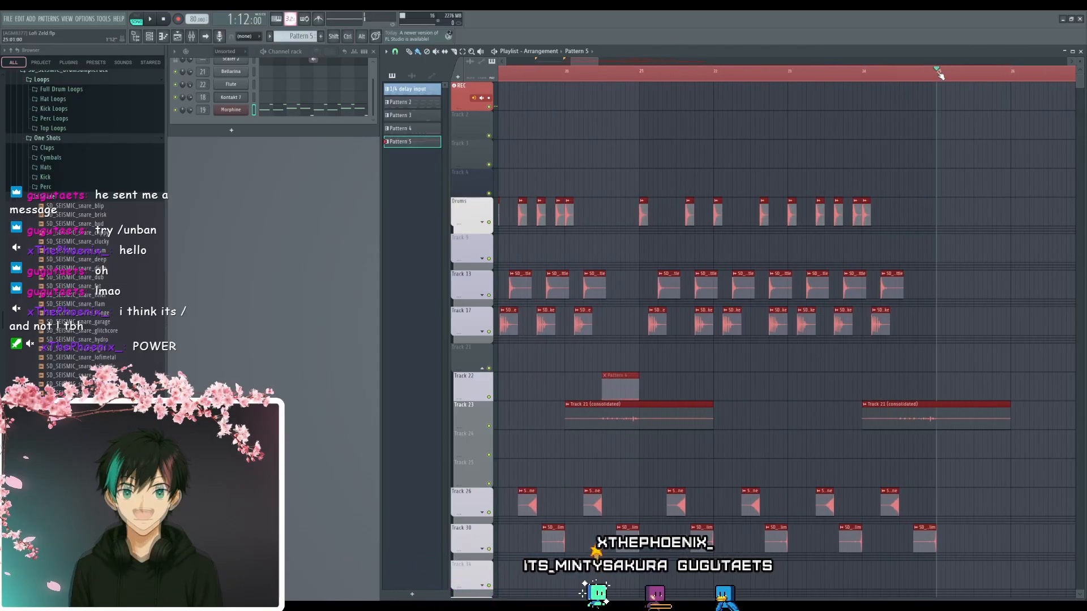
{"action": "key", "text": "ctrl+d"}
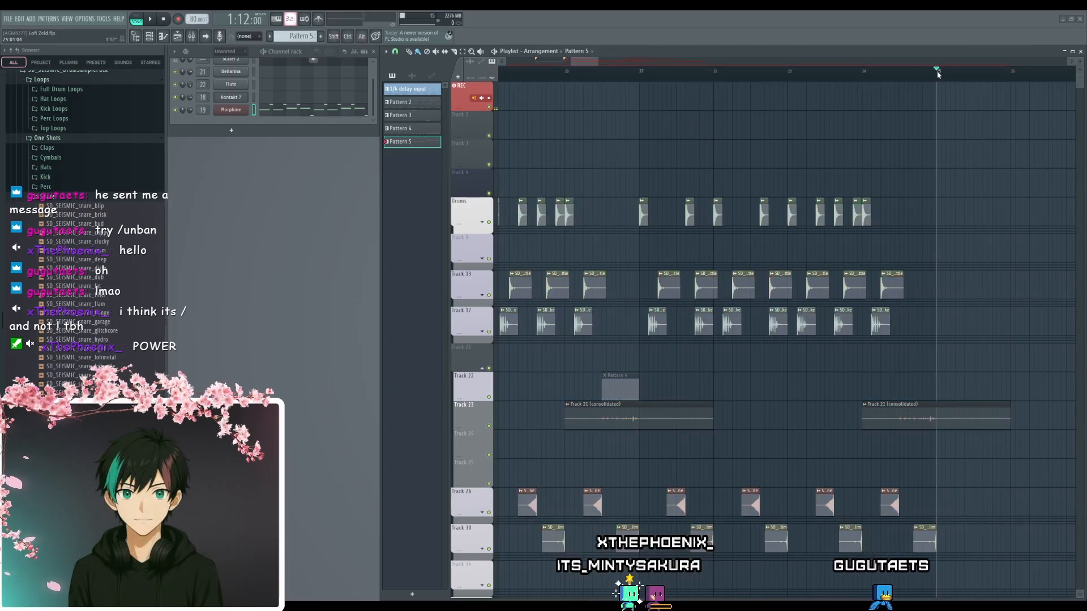
{"action": "scroll", "coordinate": [808, 109], "scroll_direction": "down", "scroll_amount": 3}
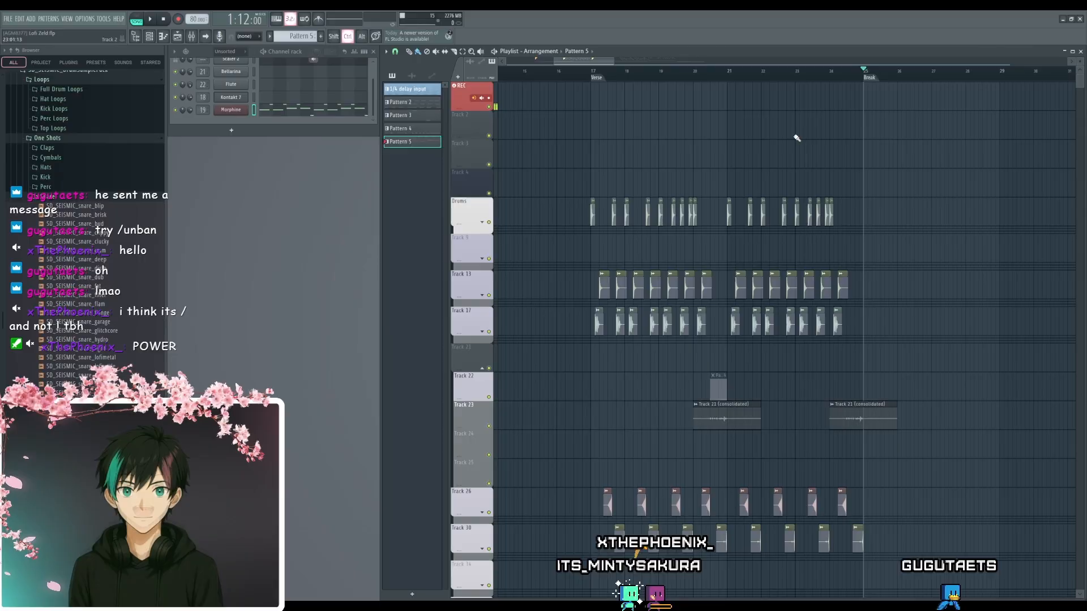
- Select the Verse section from bar 17 to bar 25 as the playback range and audition it
{"action": "left_click", "coordinate": [599, 78]}
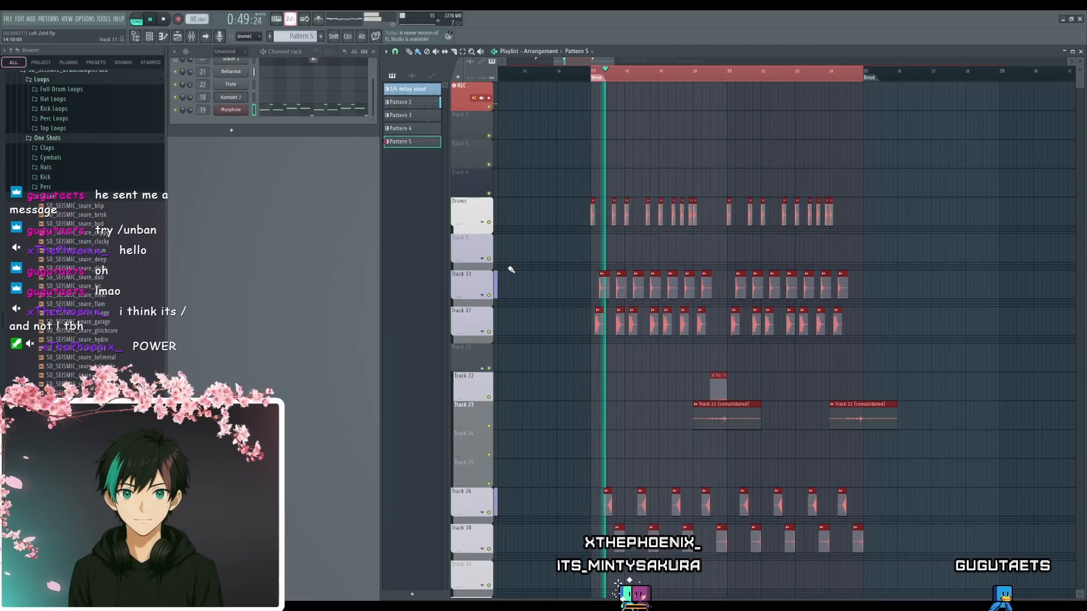
{"action": "scroll", "coordinate": [526, 253], "scroll_direction": "down", "scroll_amount": 5}
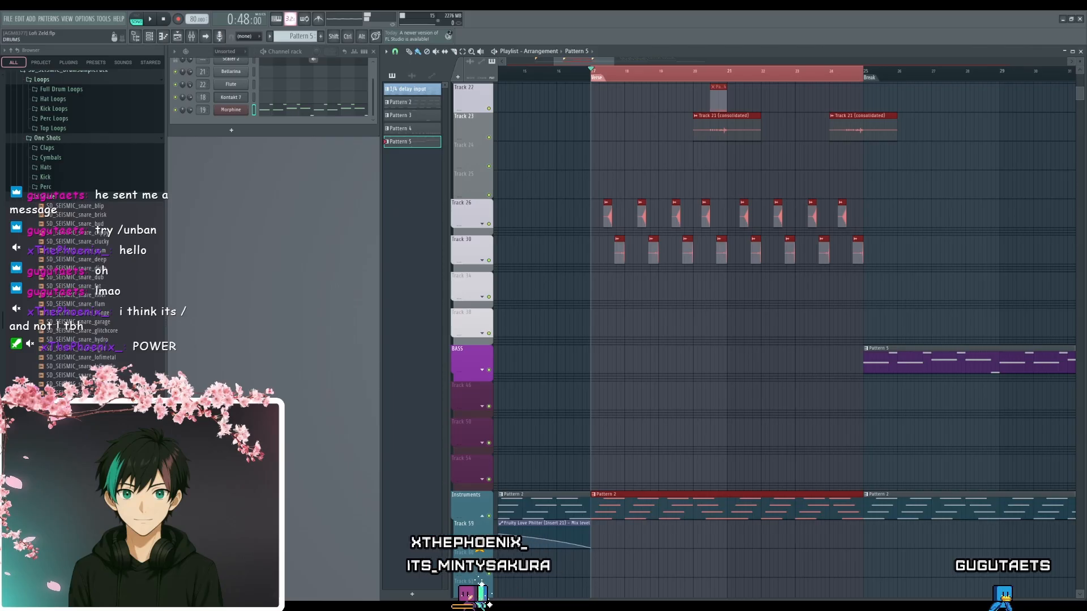
{"action": "key", "text": "space"}
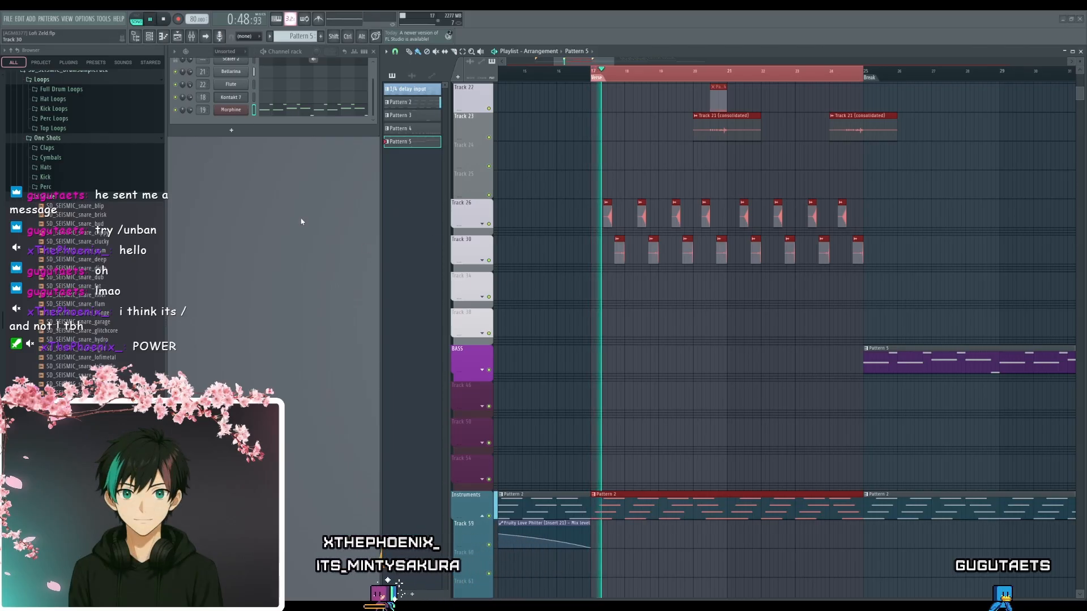
{"action": "key", "text": "space"}
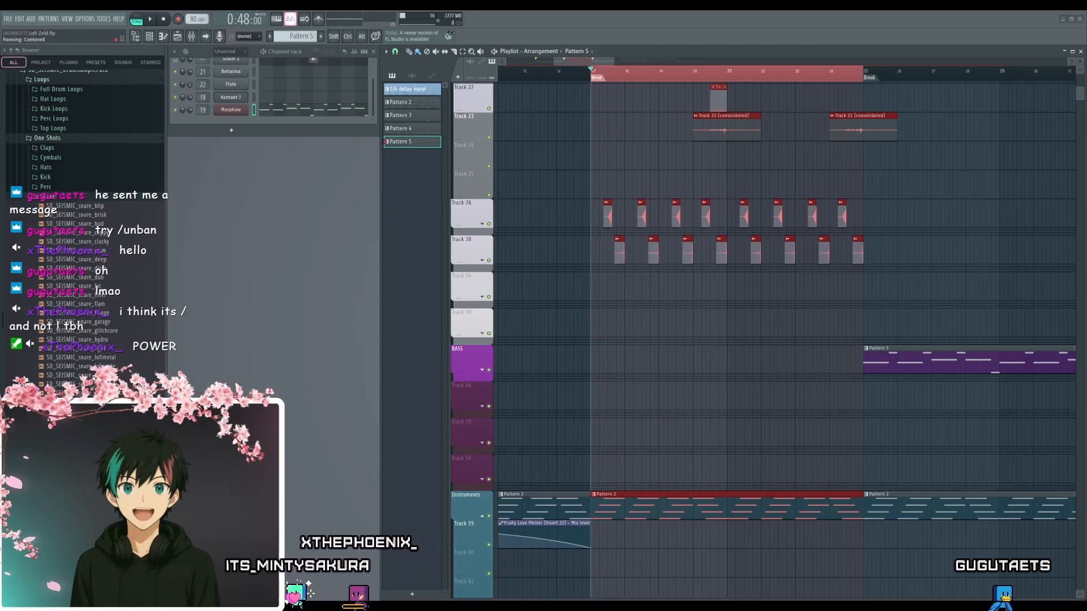
{"action": "scroll", "coordinate": [638, 175], "scroll_direction": "up", "scroll_amount": 3}
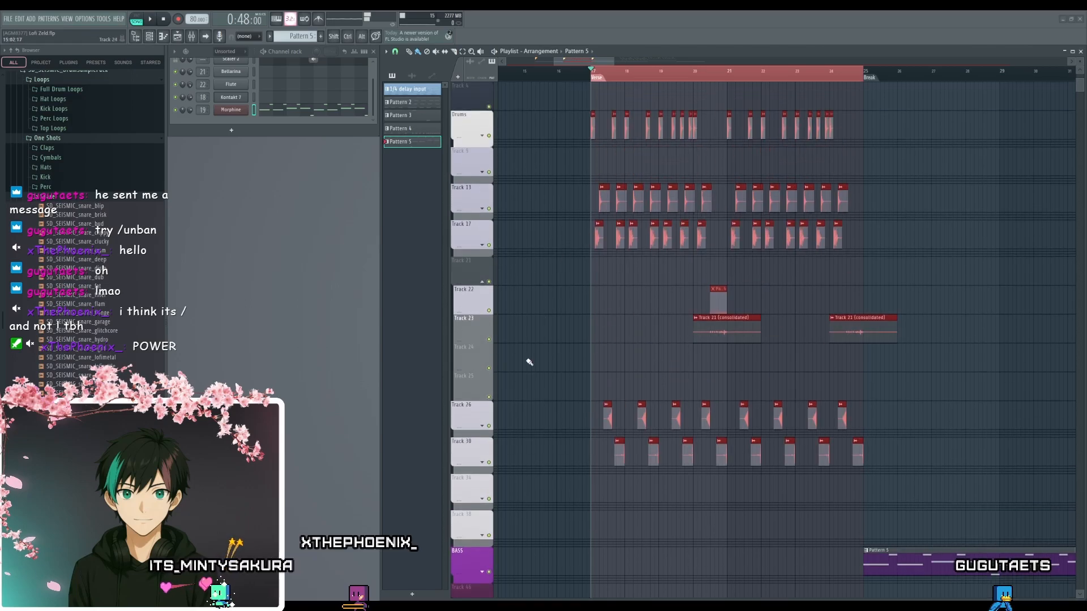
{"action": "left_click", "coordinate": [488, 506], "text": "ctrl"}
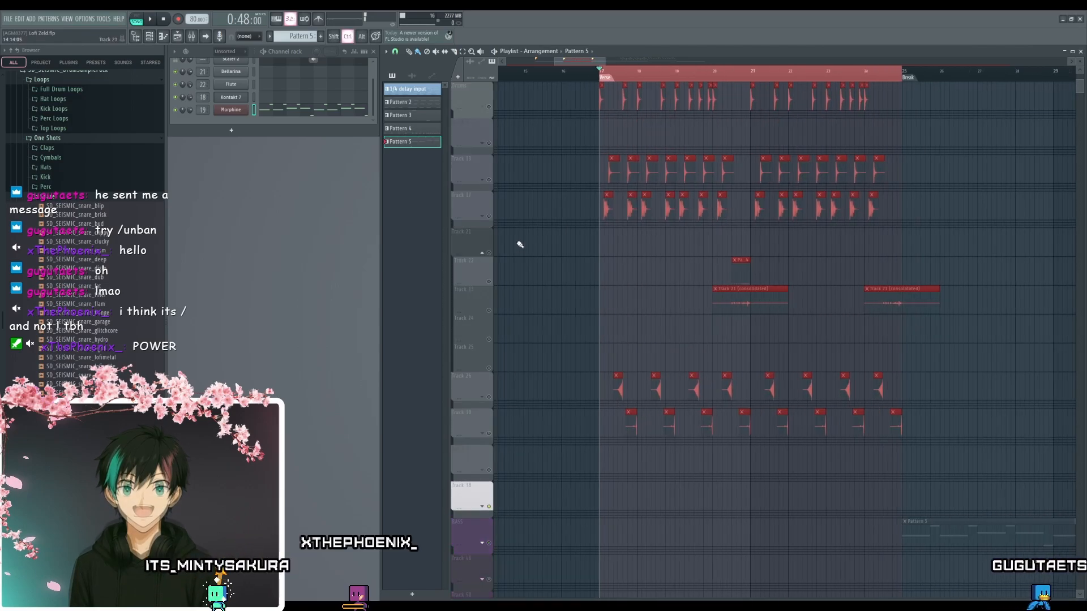
{"action": "scroll", "coordinate": [522, 175], "scroll_direction": "up", "scroll_amount": 1}
{"action": "left_click", "coordinate": [489, 108], "text": "ctrl"}
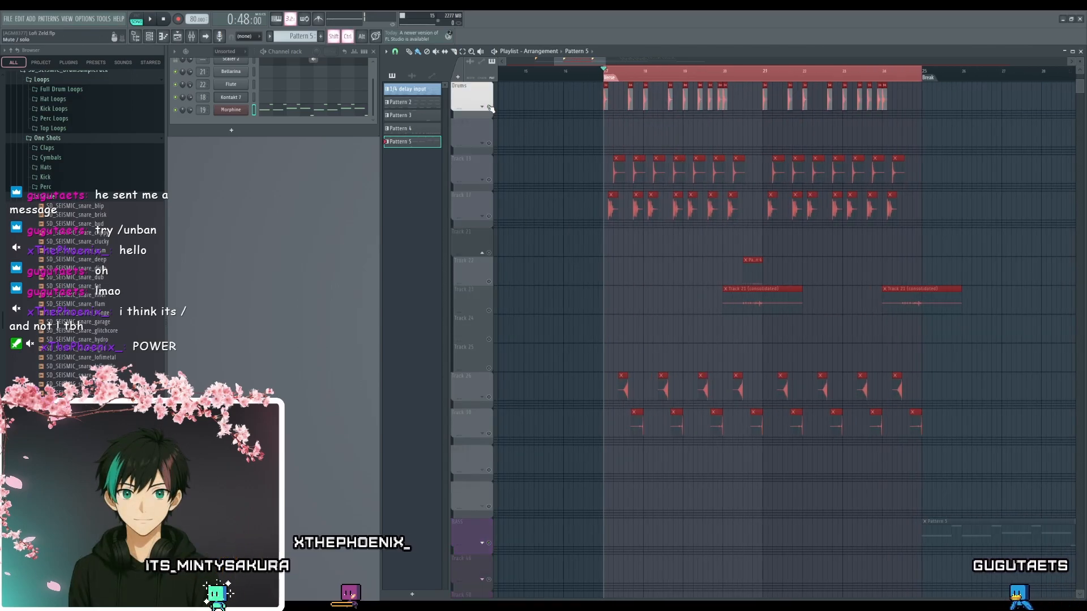
{"action": "left_click", "coordinate": [489, 508], "text": "ctrl"}
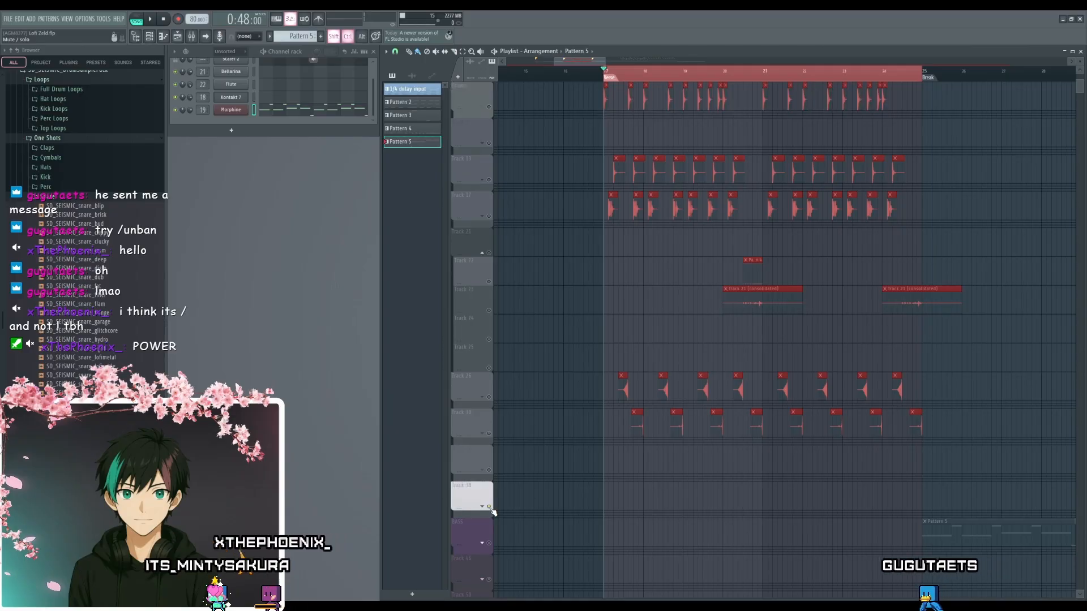
{"action": "left_click", "coordinate": [489, 107], "text": "ctrl"}
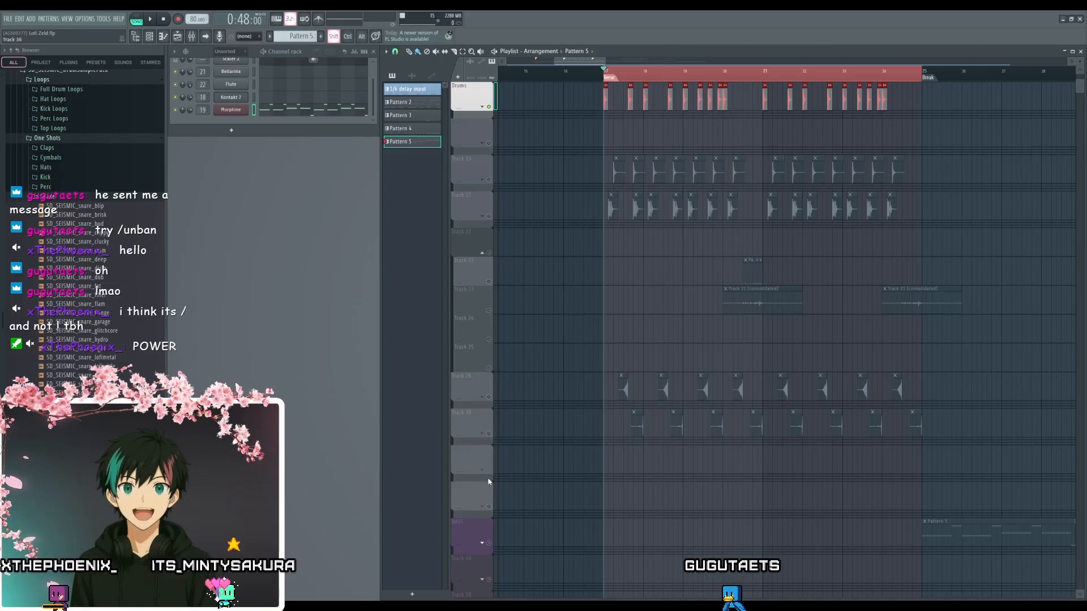
{"action": "left_click", "coordinate": [489, 506], "text": "ctrl"}
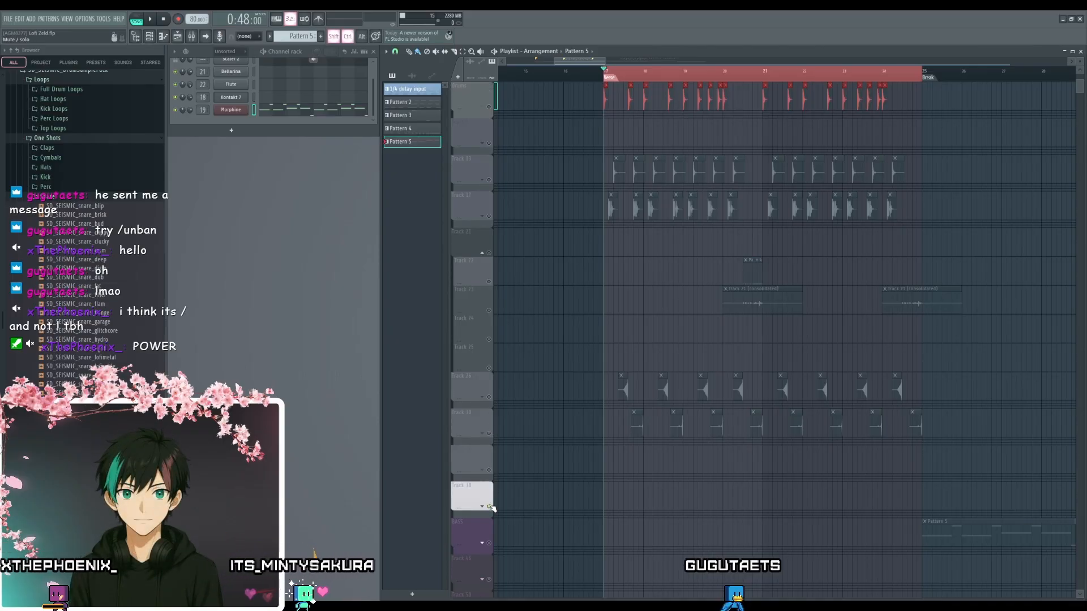
- Solo the Drums track and unmute every track below it down to Track 38, so only the drum tracks are active
{"action": "left_click", "coordinate": [489, 106], "text": "ctrl"}
{"action": "left_click", "coordinate": [489, 143]}
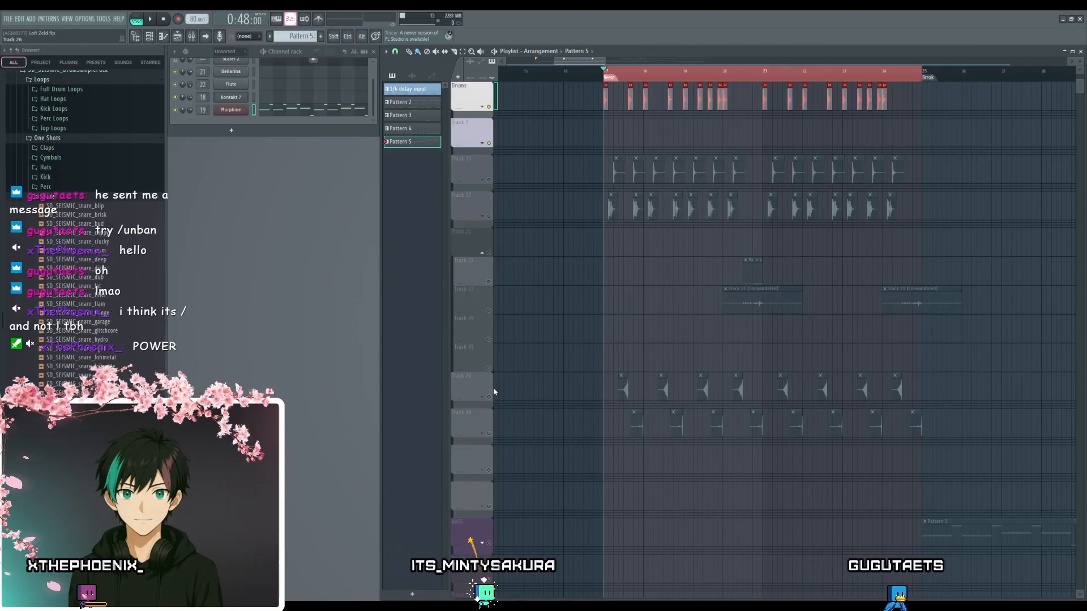
{"action": "left_click_drag", "start_coordinate": [465, 97], "coordinate": [485, 504]}
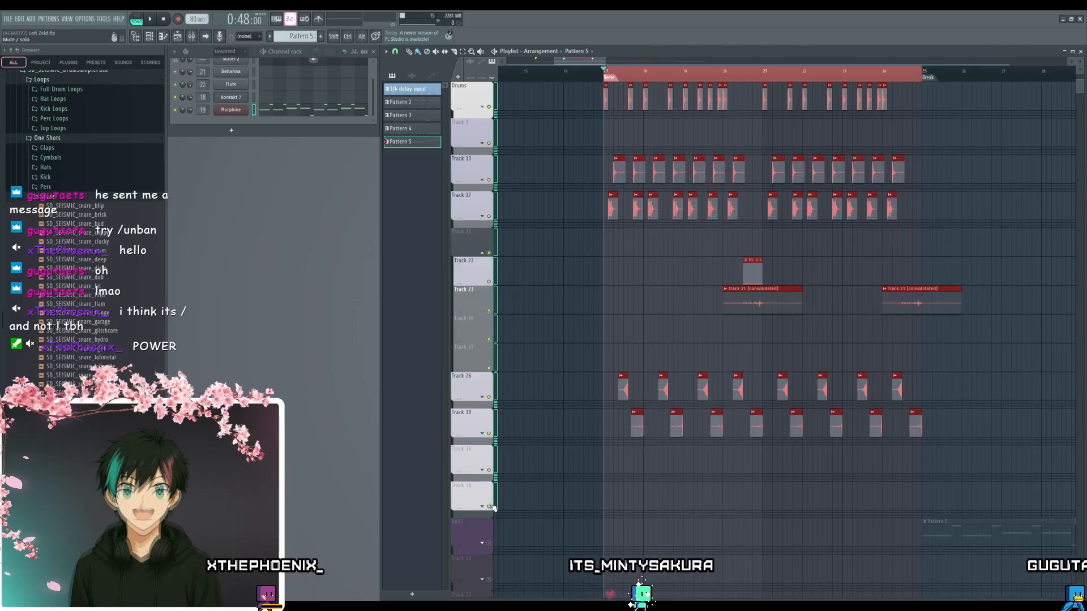
- Play the Verse with only the drum tracks active, examining the clips on Tracks 22 and 23, and stop playback
{"action": "key", "text": "space"}
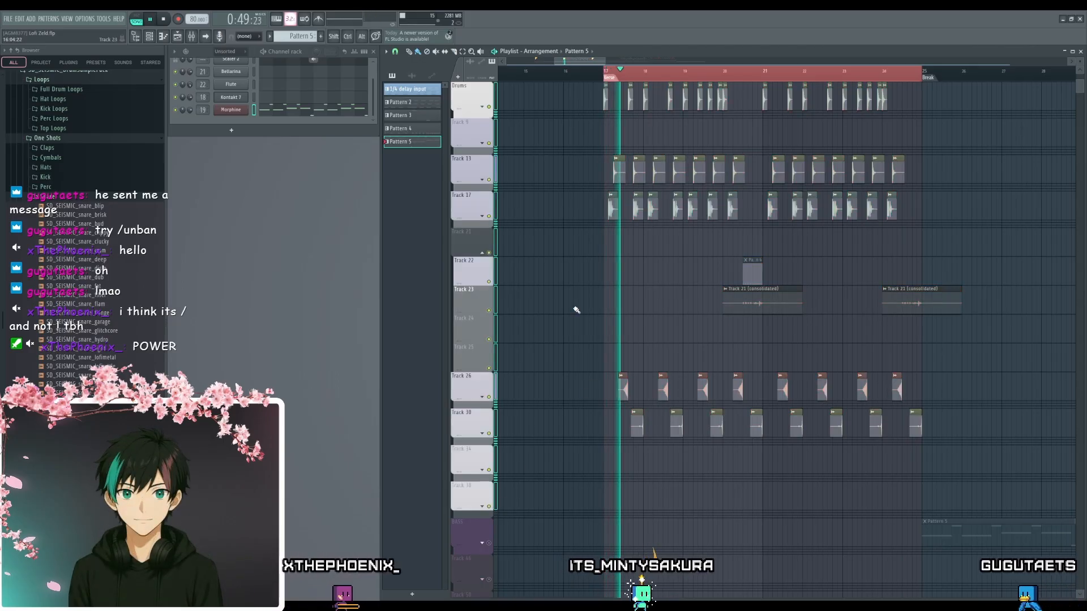
{"action": "scroll", "coordinate": [596, 317], "scroll_direction": "up", "scroll_amount": 3}
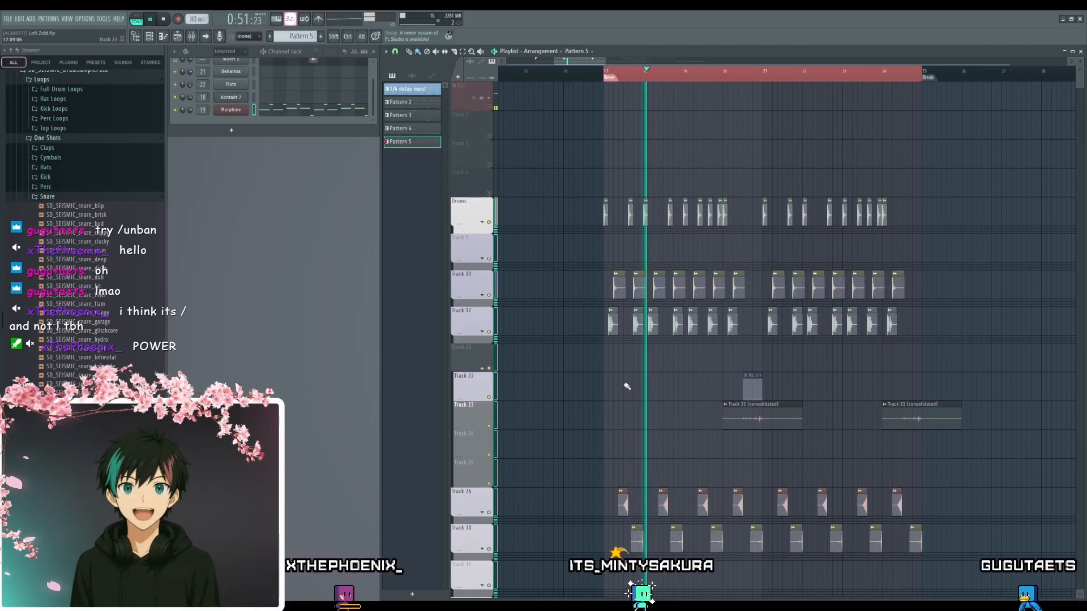
{"action": "left_click_drag", "start_coordinate": [708, 380], "coordinate": [694, 367]}
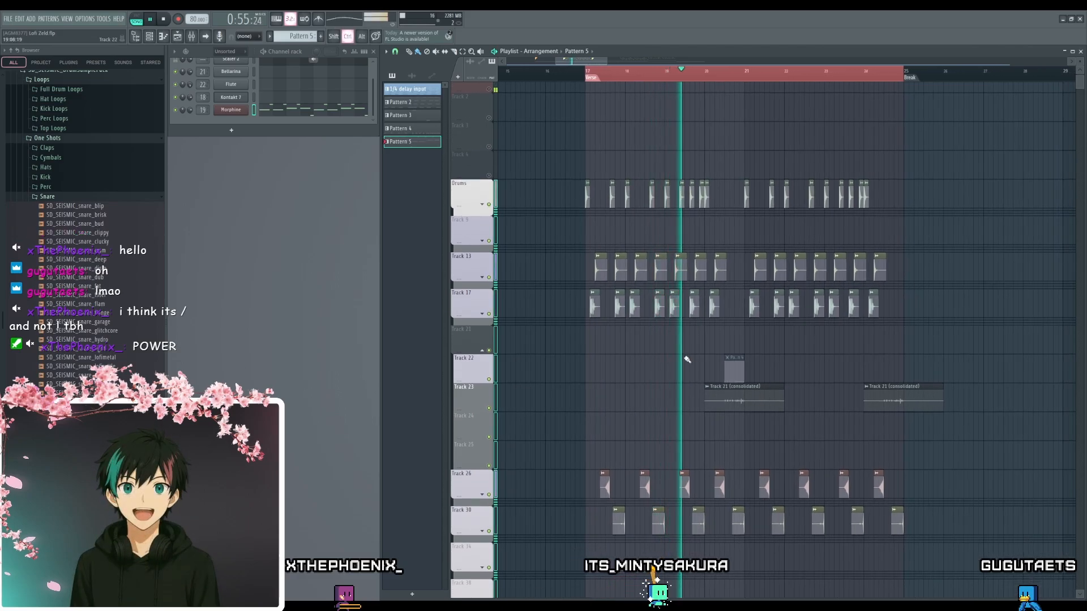
{"action": "scroll", "coordinate": [686, 355], "scroll_direction": "down", "scroll_amount": 3}
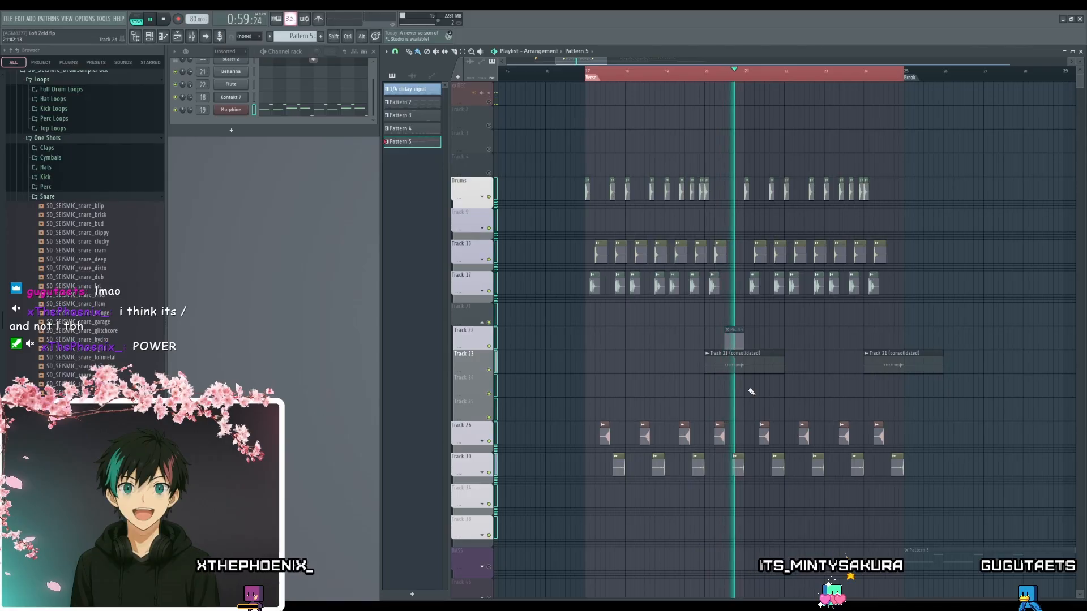
{"action": "left_click_drag", "start_coordinate": [779, 377], "coordinate": [794, 384]}
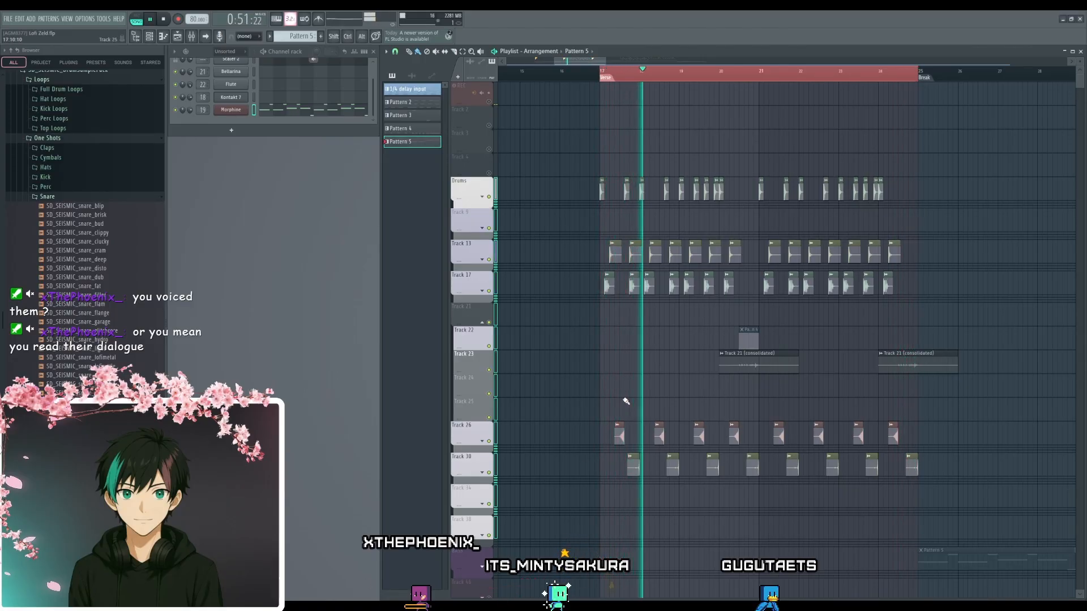
{"action": "scroll", "coordinate": [747, 385], "scroll_direction": "up", "scroll_amount": 1}
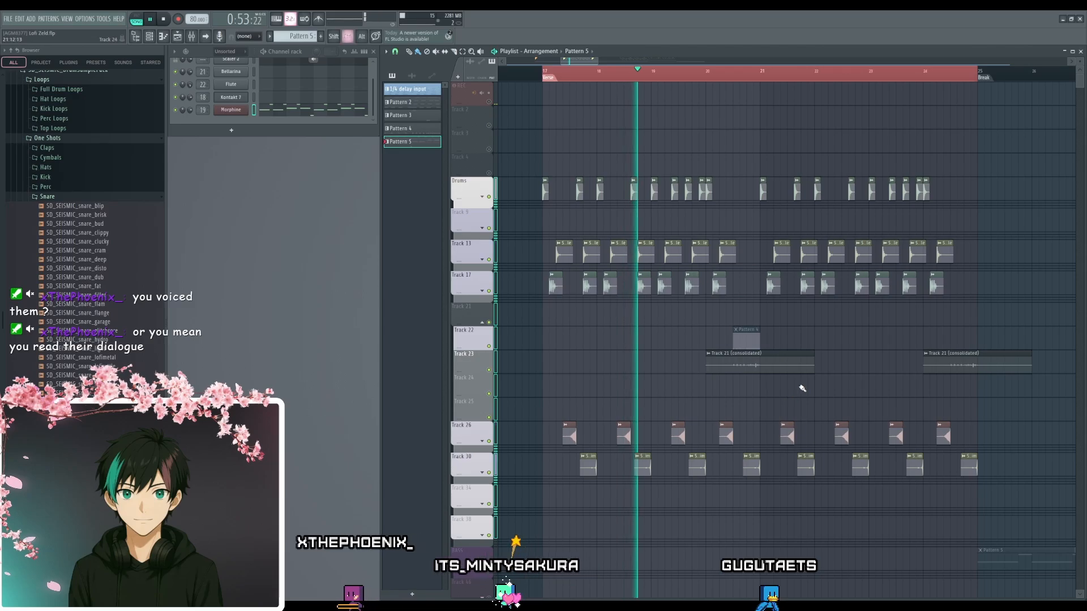
{"action": "scroll", "coordinate": [744, 383], "scroll_direction": "up", "scroll_amount": 3}
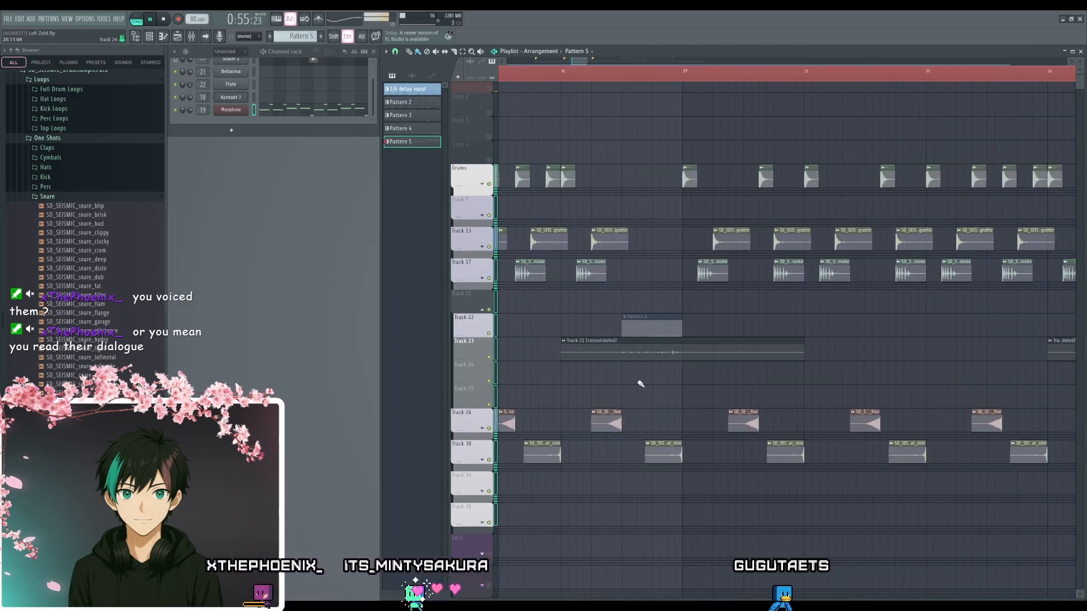
{"action": "scroll", "coordinate": [637, 387], "scroll_direction": "up", "scroll_amount": 3}
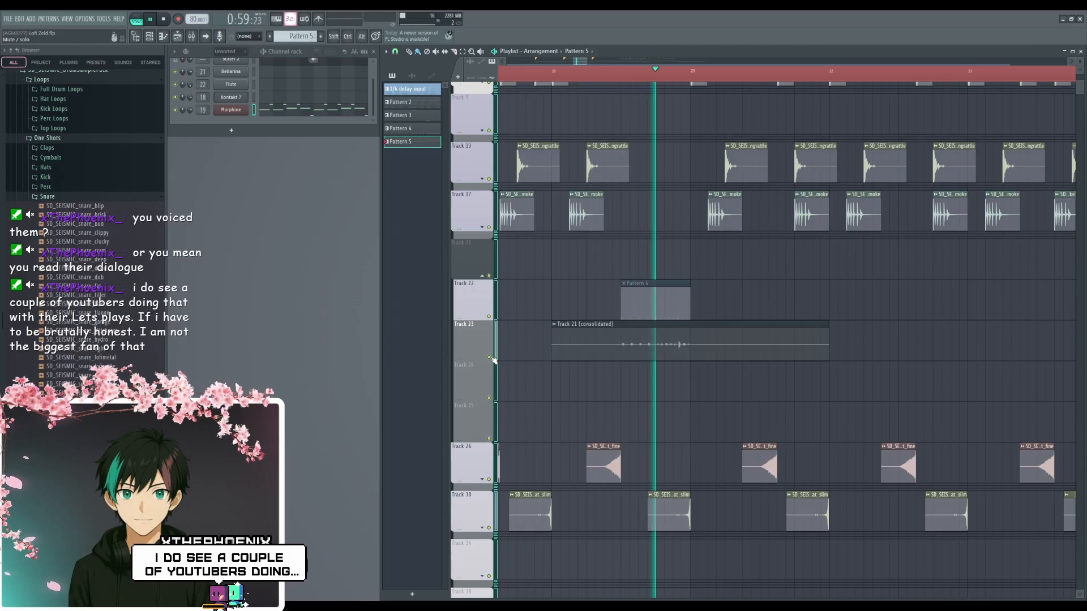
{"action": "key", "text": "space"}
- Check the sample settings of the Track 21 (consolidated) audio clip, close them and select the clips on Track 22
{"action": "double_click", "coordinate": [671, 342]}
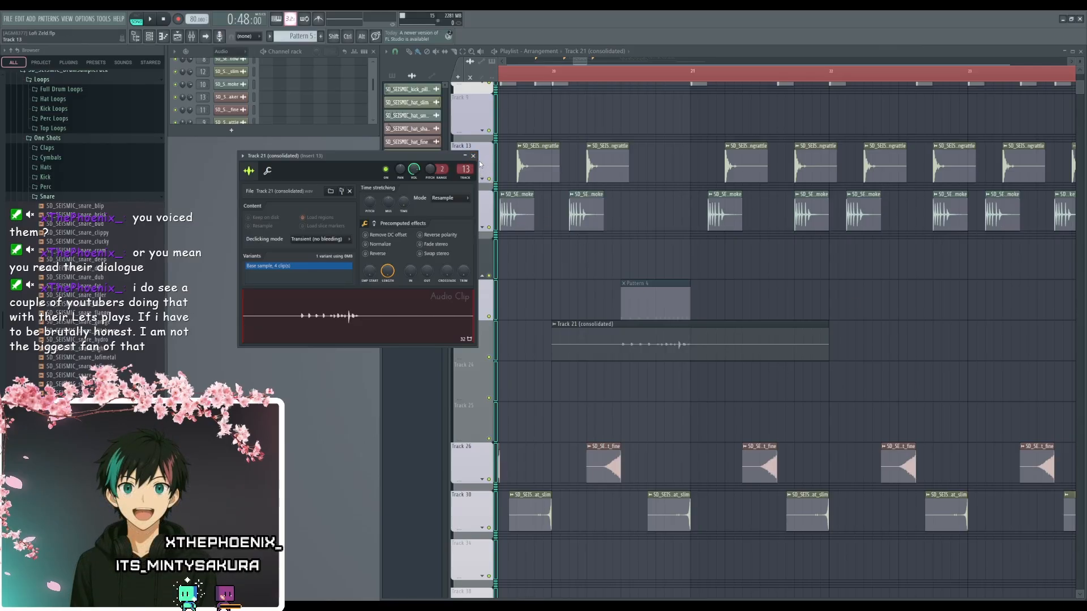
{"action": "left_click", "coordinate": [474, 156]}
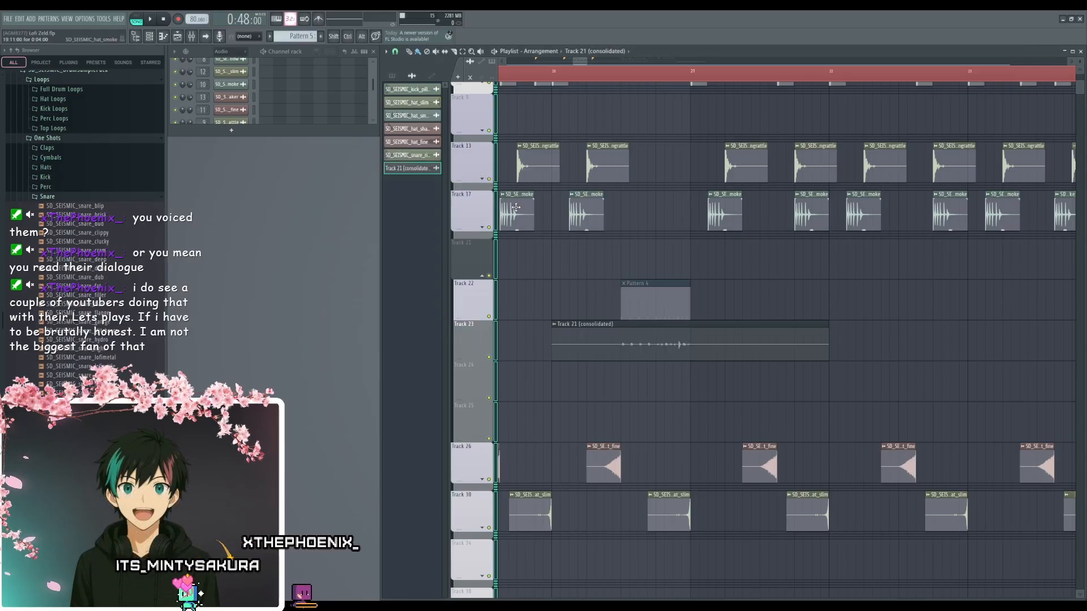
{"action": "left_click", "coordinate": [478, 310]}
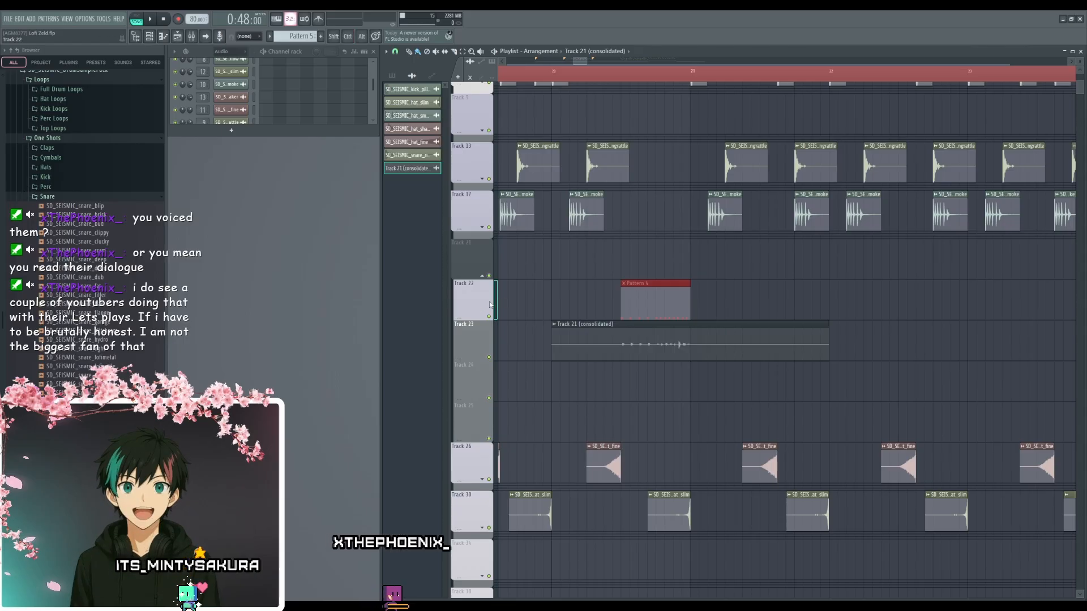
- Deselect the Track 22 clips and unmute all the tracks outside the drum section
{"action": "scroll", "coordinate": [538, 285], "scroll_direction": "down", "scroll_amount": 7}
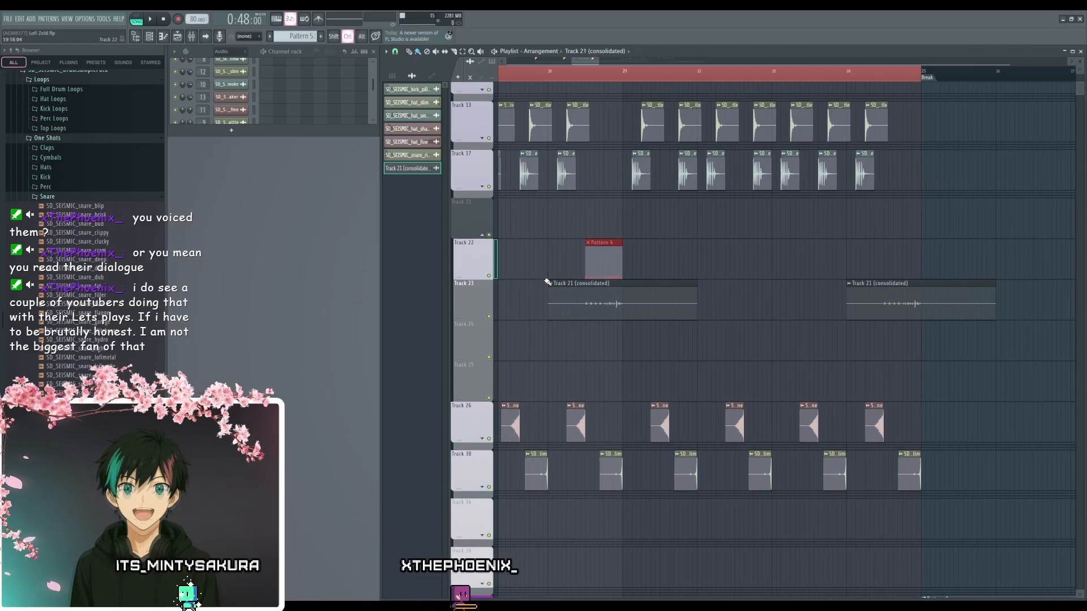
{"action": "right_click", "coordinate": [583, 345]}
{"action": "scroll", "coordinate": [587, 363], "scroll_direction": "down", "scroll_amount": 8}
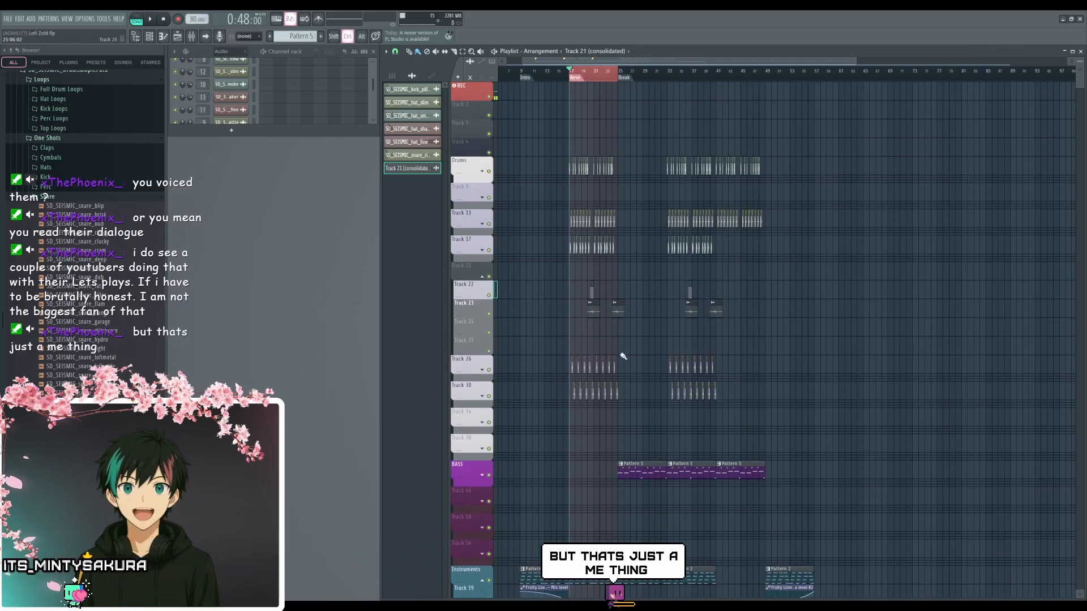
- Clear the Verse time selection and play the full arrangement from the Verse marker, following the playback through the Break section
{"action": "left_click", "coordinate": [604, 75], "text": "ctrl"}
{"action": "left_click_drag", "start_coordinate": [608, 466], "coordinate": [614, 342]}
{"action": "key", "text": "space"}
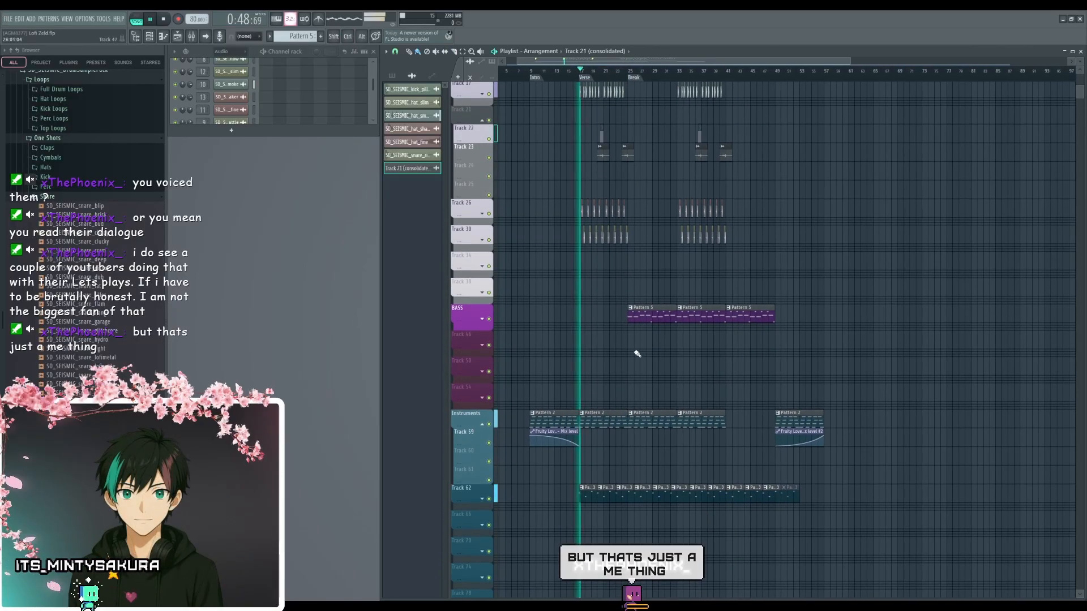
{"action": "scroll", "coordinate": [635, 352], "scroll_direction": "up", "scroll_amount": 3}
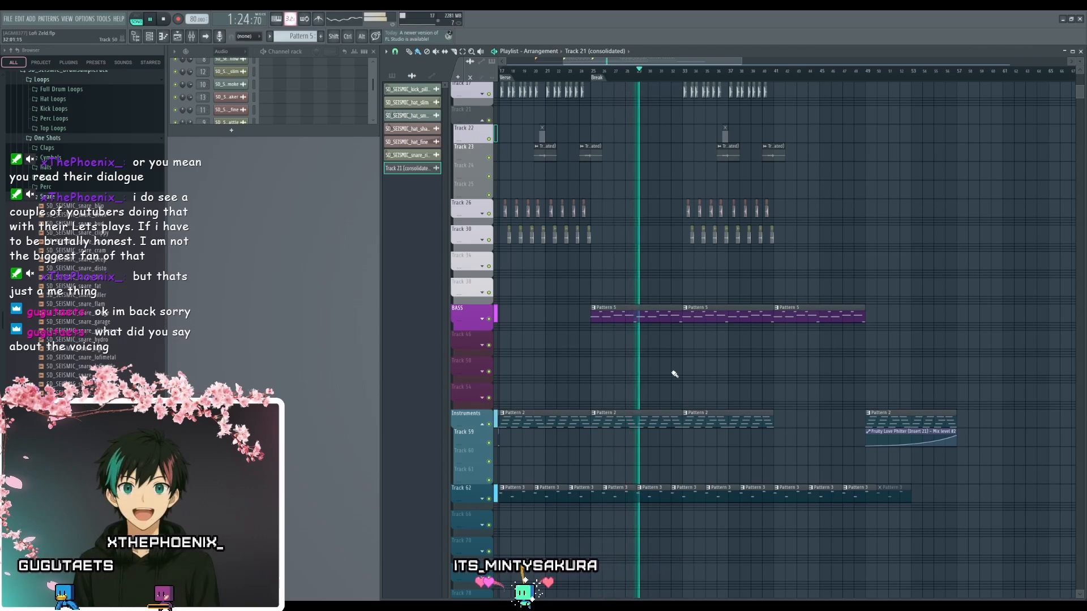
{"action": "scroll", "coordinate": [693, 373], "scroll_direction": "up", "scroll_amount": 2}
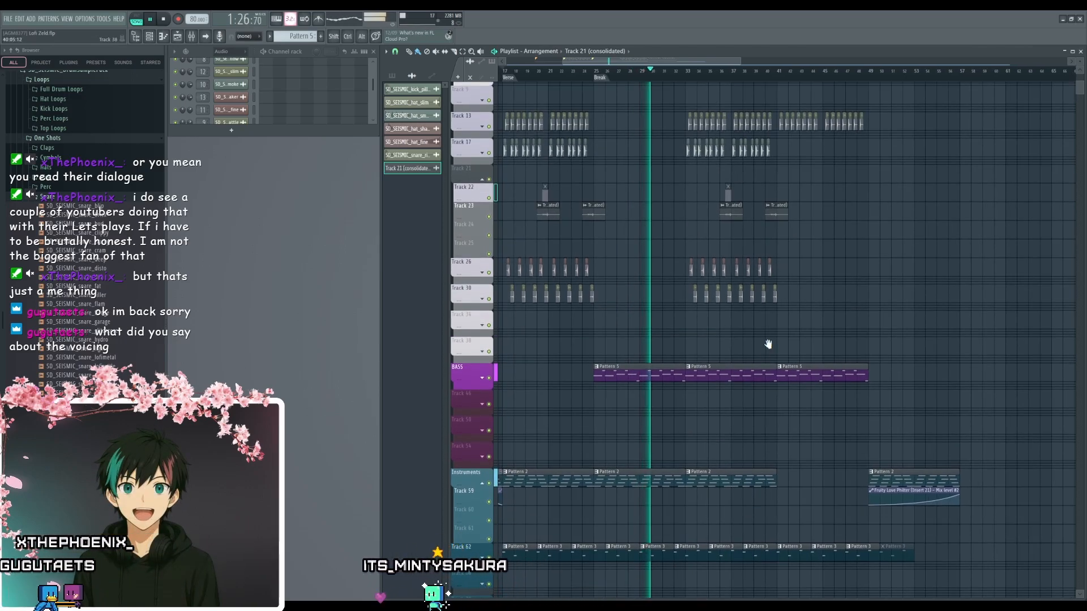
{"action": "left_click_drag", "start_coordinate": [769, 344], "coordinate": [738, 340]}
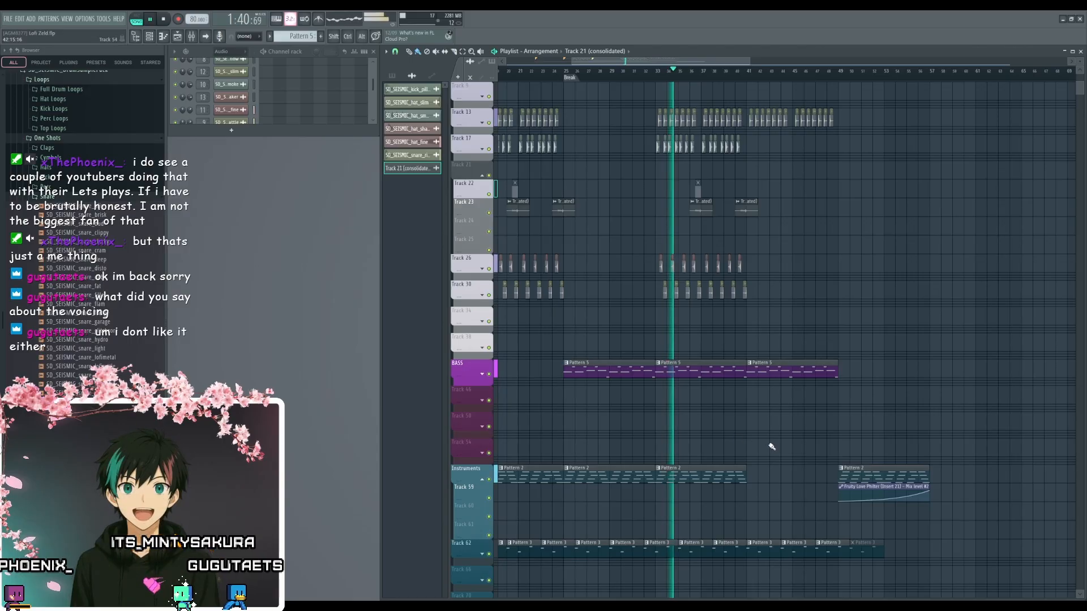
{"action": "left_click_drag", "start_coordinate": [764, 444], "coordinate": [737, 426]}
{"action": "scroll", "coordinate": [635, 439], "scroll_direction": "up", "scroll_amount": 3}
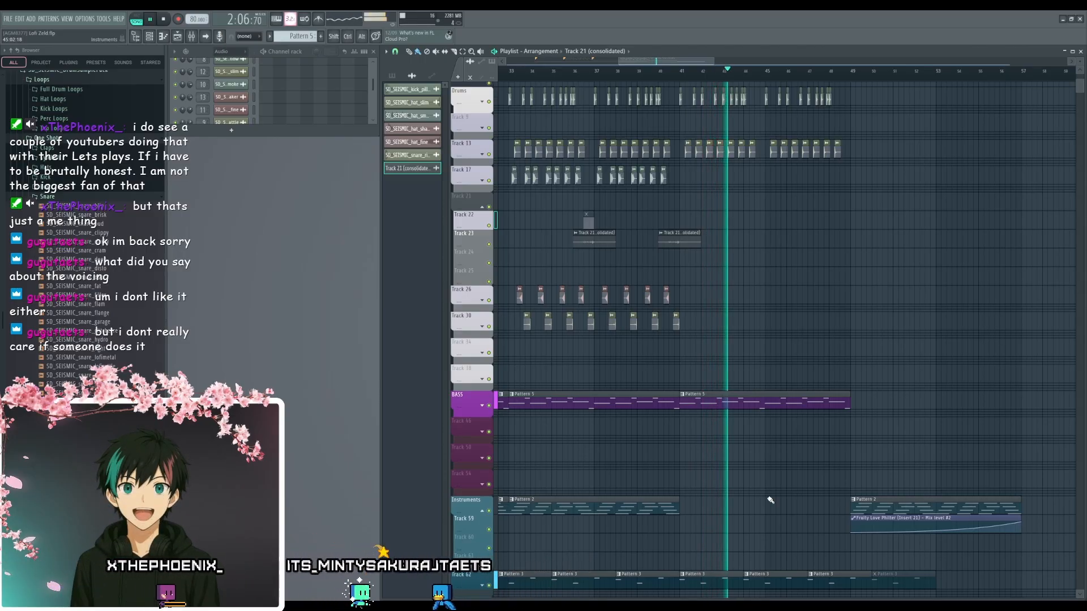
- Follow the playback through the end of the bass and the closing Pattern 2 clip with its Fruity Love Philter automation, and stop playback
{"action": "left_click_drag", "start_coordinate": [792, 486], "coordinate": [696, 471]}
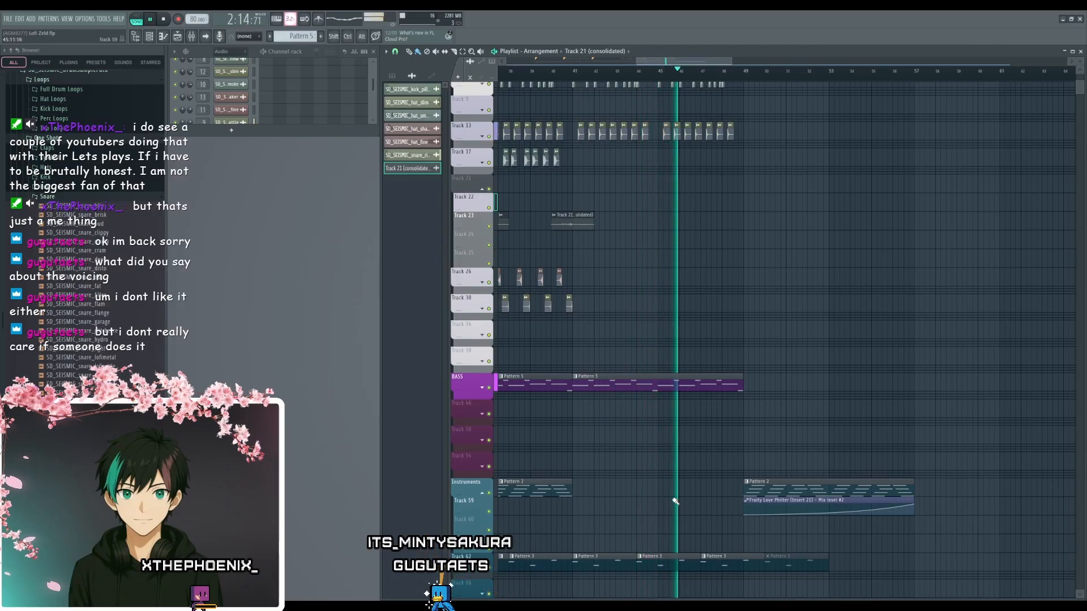
{"action": "left_click_drag", "start_coordinate": [675, 501], "coordinate": [691, 424]}
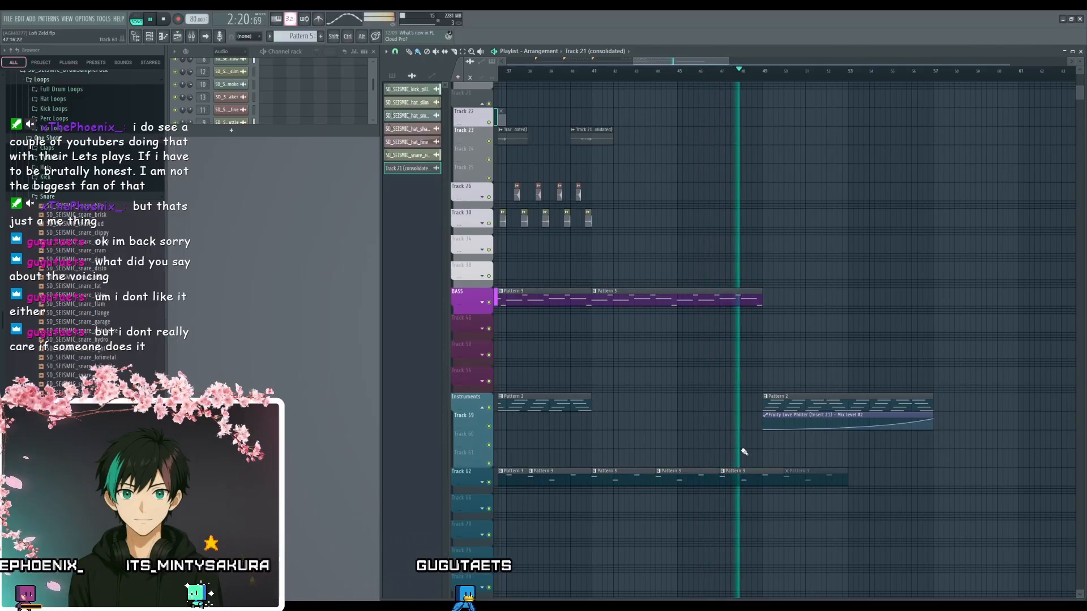
{"action": "left_click_drag", "start_coordinate": [742, 442], "coordinate": [696, 432]}
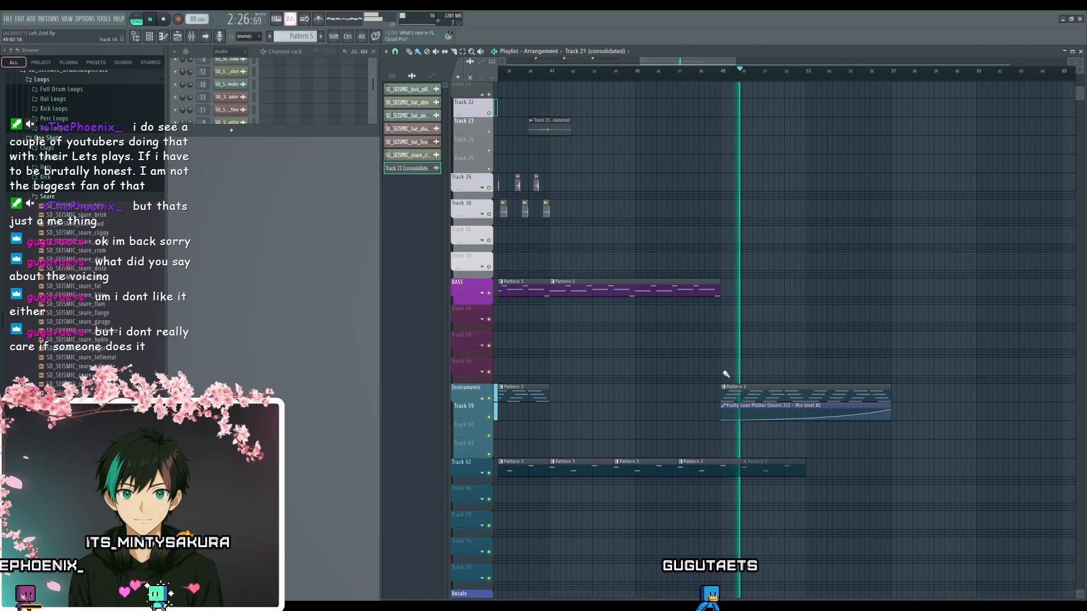
{"action": "left_click_drag", "start_coordinate": [725, 374], "coordinate": [633, 423]}
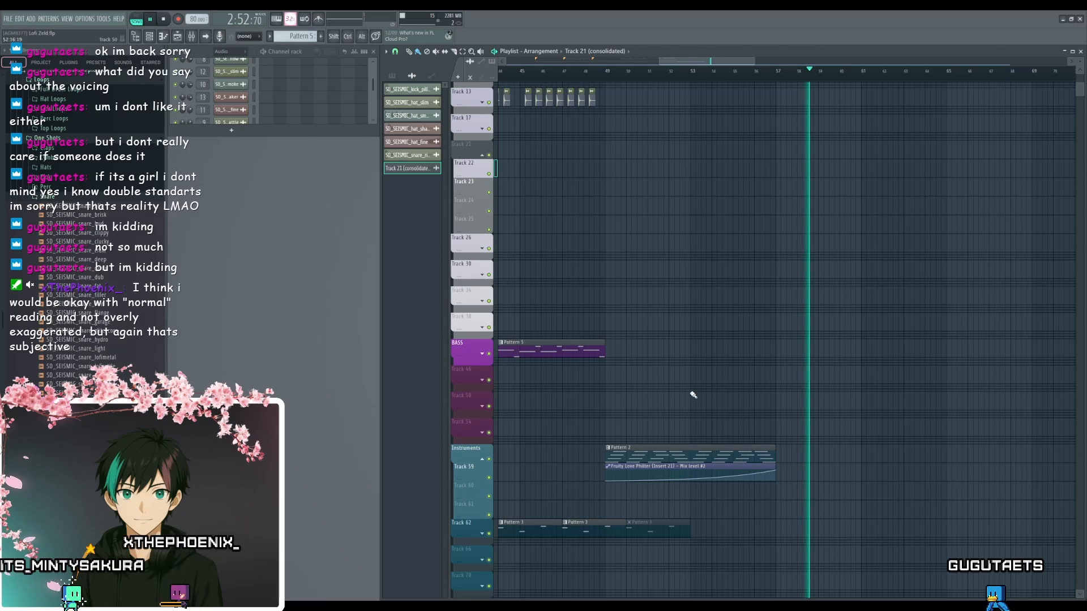
{"action": "left_click_drag", "start_coordinate": [691, 397], "coordinate": [714, 450]}
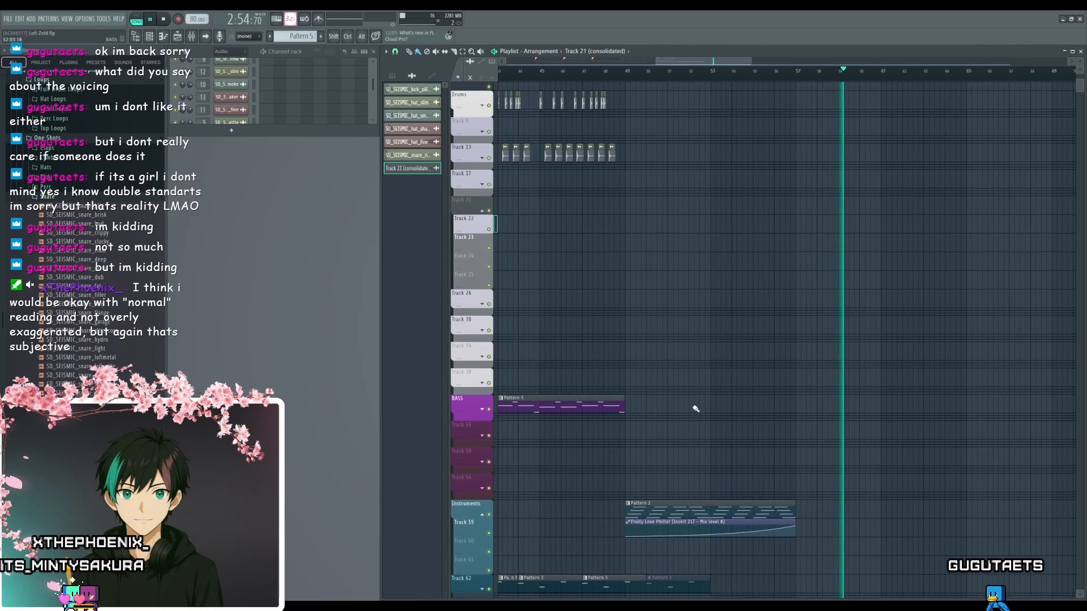
{"action": "scroll", "coordinate": [701, 401], "scroll_direction": "down", "scroll_amount": 5}
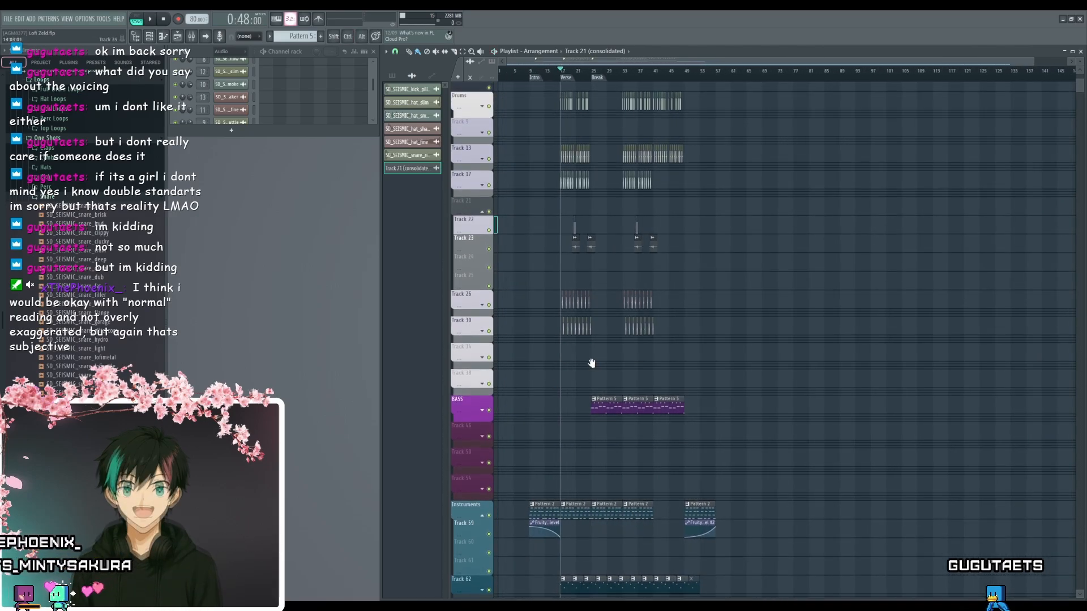
- Examine how the Verse's drum clips line up with the Pattern 2 and Pattern 3 instrument clips
{"action": "left_click_drag", "start_coordinate": [591, 362], "coordinate": [652, 324]}
{"action": "scroll", "coordinate": [617, 405], "scroll_direction": "up", "scroll_amount": 5}
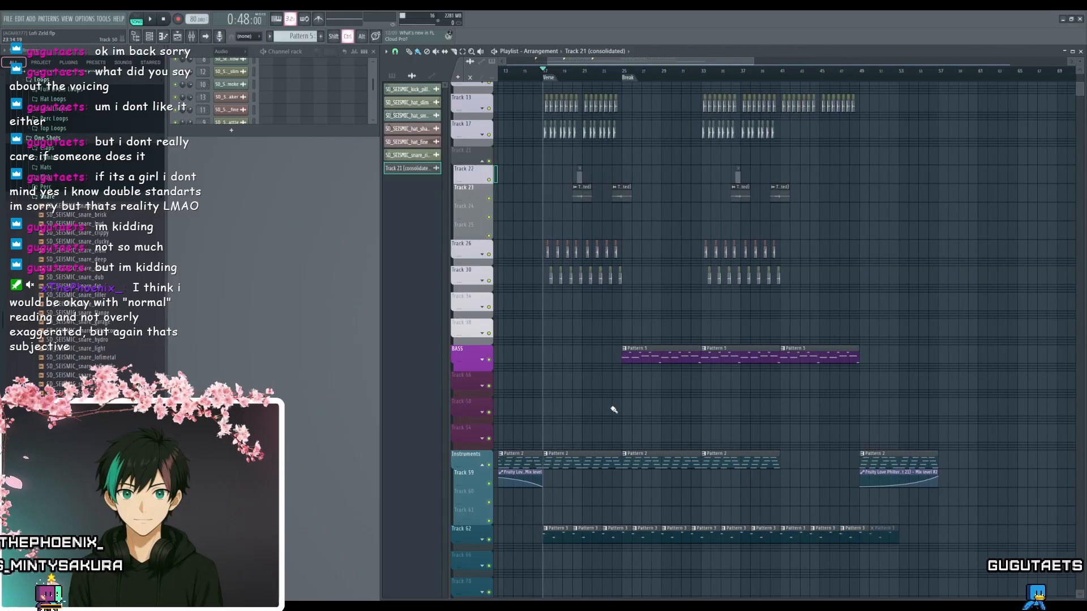
{"action": "mouse_move", "coordinate": [612, 411]}
{"action": "left_mouse_down"}
{"action": "mouse_move", "coordinate": [732, 473]}
{"action": "mouse_move", "coordinate": [766, 543]}
{"action": "left_mouse_up"}
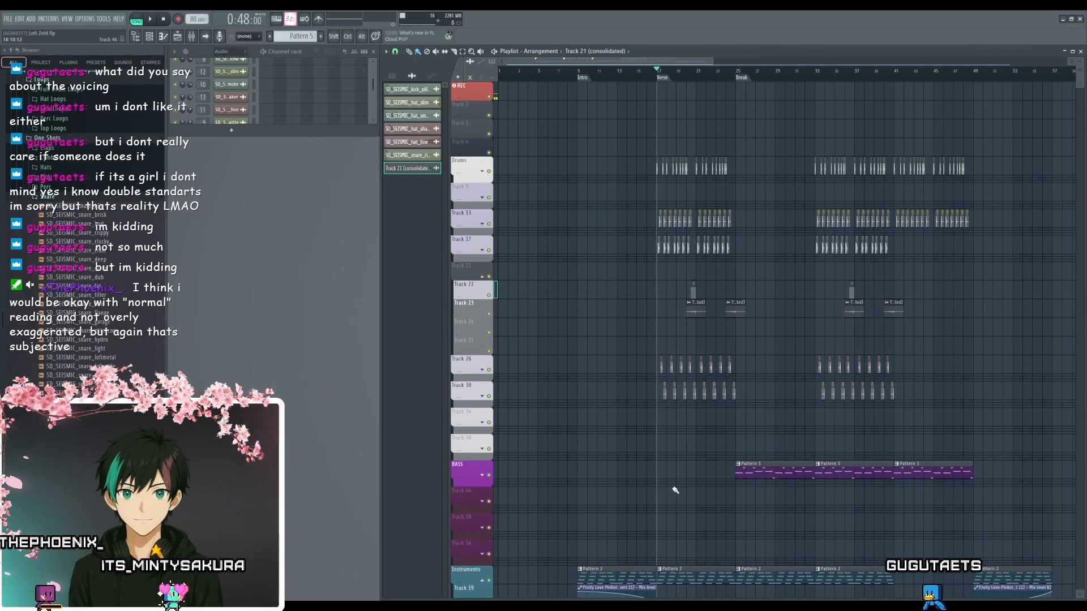
{"action": "scroll", "coordinate": [675, 490], "scroll_direction": "down", "scroll_amount": 4}
{"action": "left_click_drag", "start_coordinate": [795, 439], "coordinate": [704, 478]}
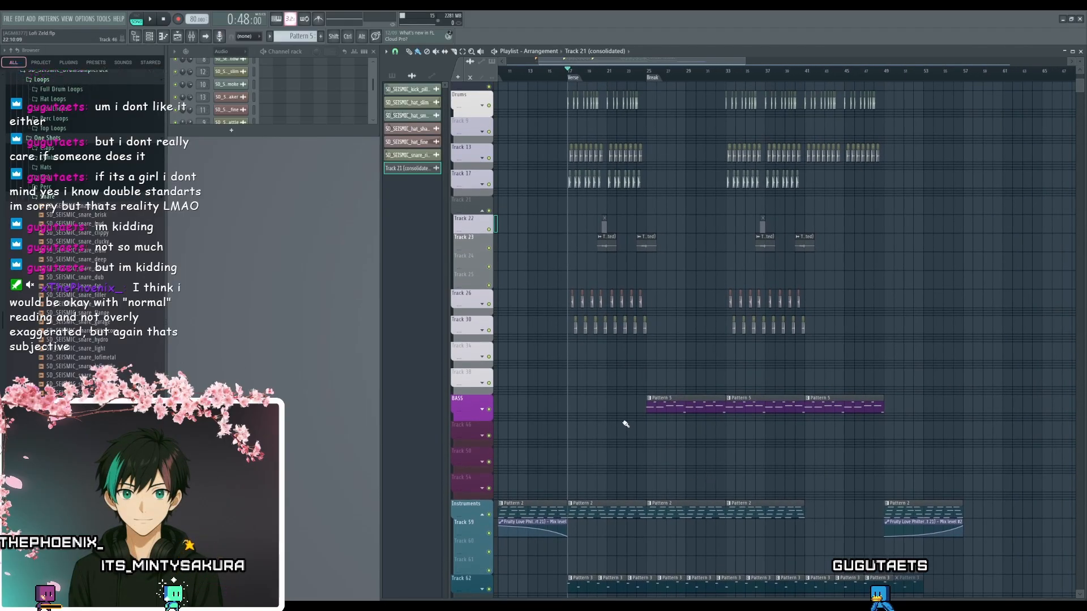
{"action": "left_click_drag", "start_coordinate": [609, 488], "coordinate": [612, 474]}
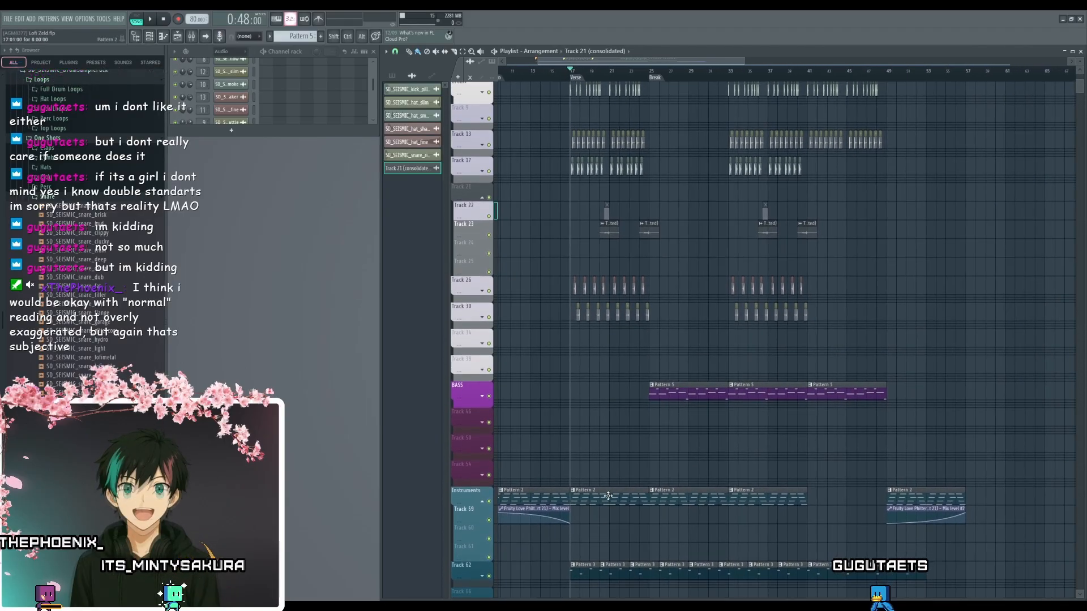
{"action": "scroll", "coordinate": [599, 497], "scroll_direction": "up", "scroll_amount": 5}
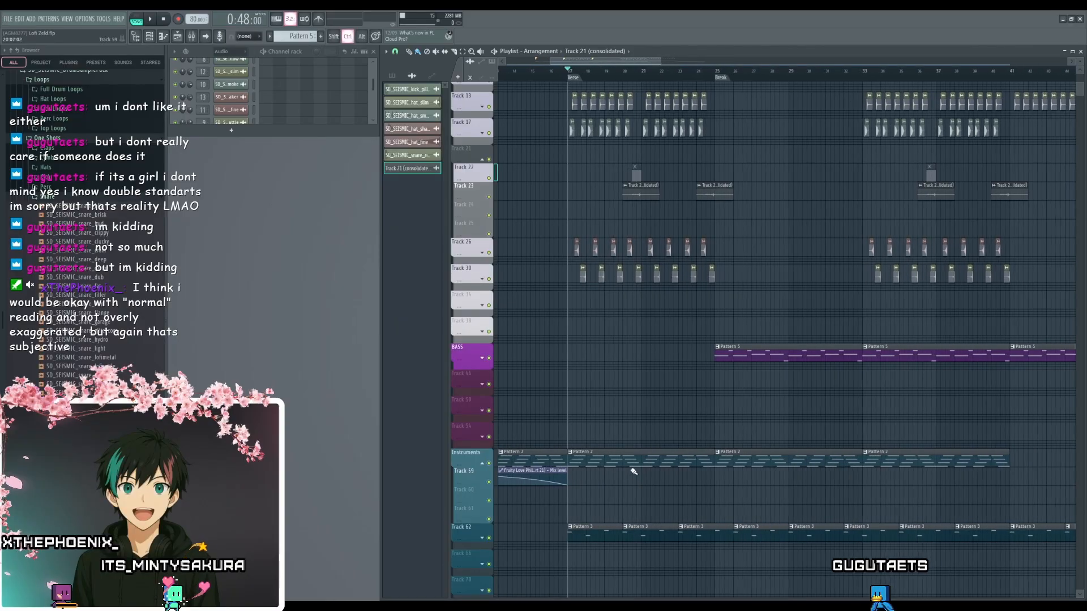
{"action": "scroll", "coordinate": [613, 477], "scroll_direction": "down", "scroll_amount": 3}
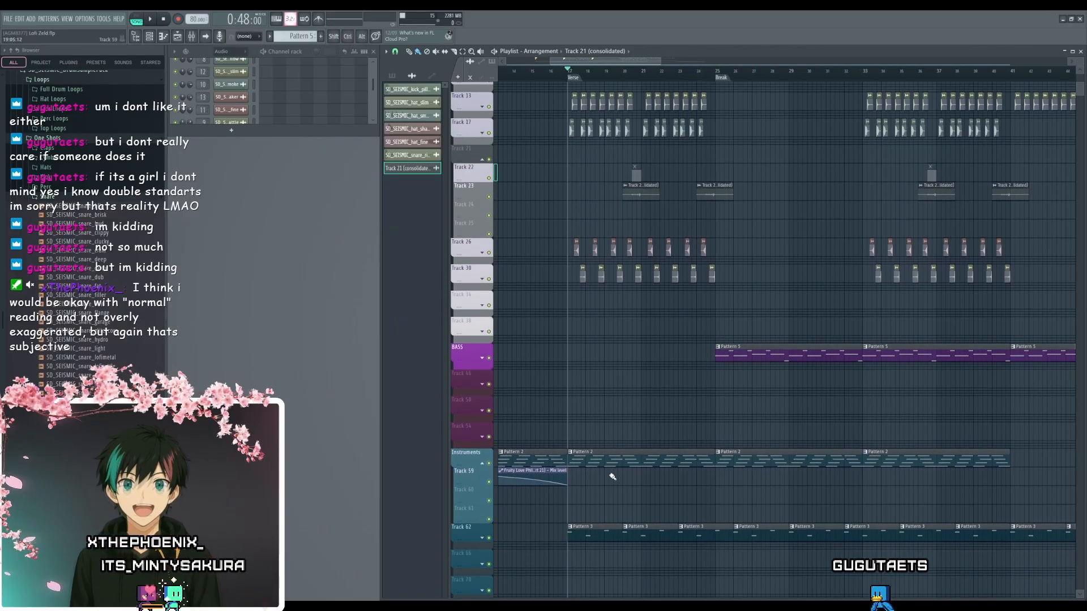
{"action": "left_click_drag", "start_coordinate": [634, 433], "coordinate": [631, 428]}
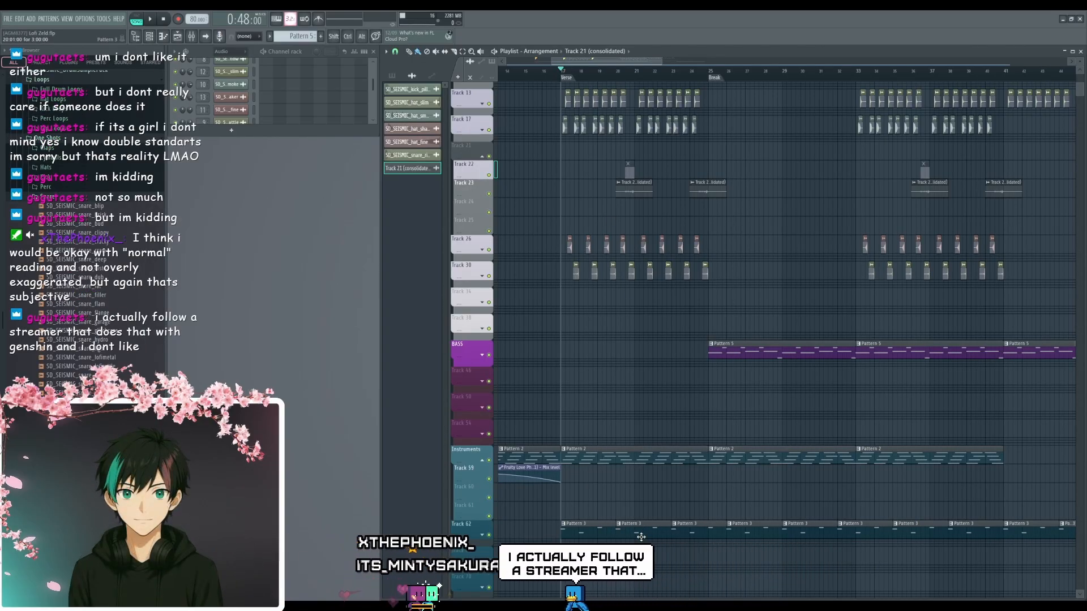
{"action": "scroll", "coordinate": [690, 489], "scroll_direction": "right", "scroll_amount": 3}
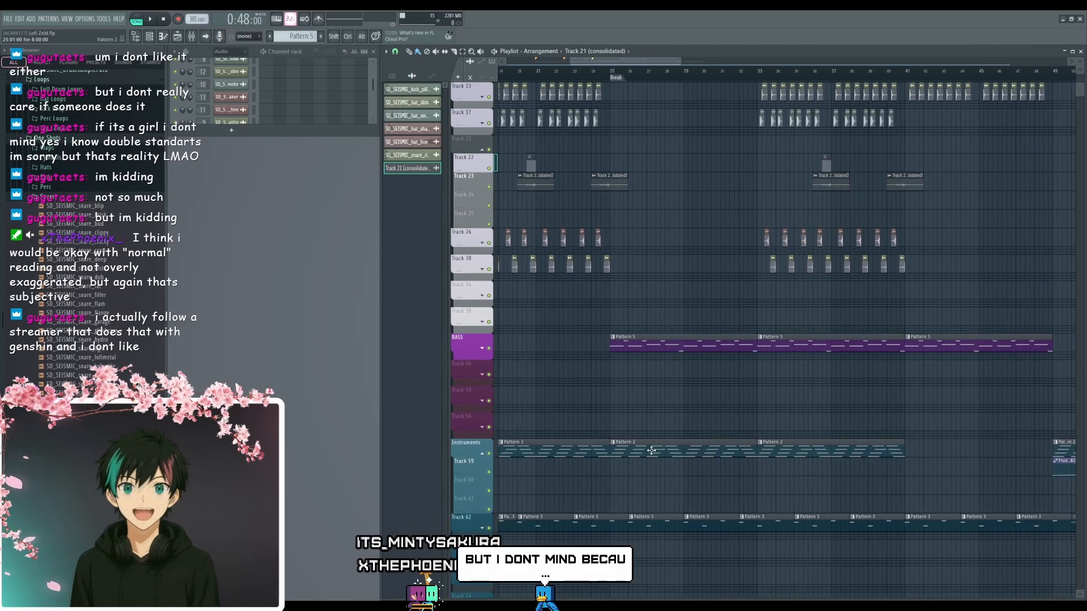
- Examine the drum, bass and instrument clips from the Break to the closing Pattern 2 clip, and compare them with the whole arrangement
{"action": "left_click_drag", "start_coordinate": [744, 306], "coordinate": [681, 407]}
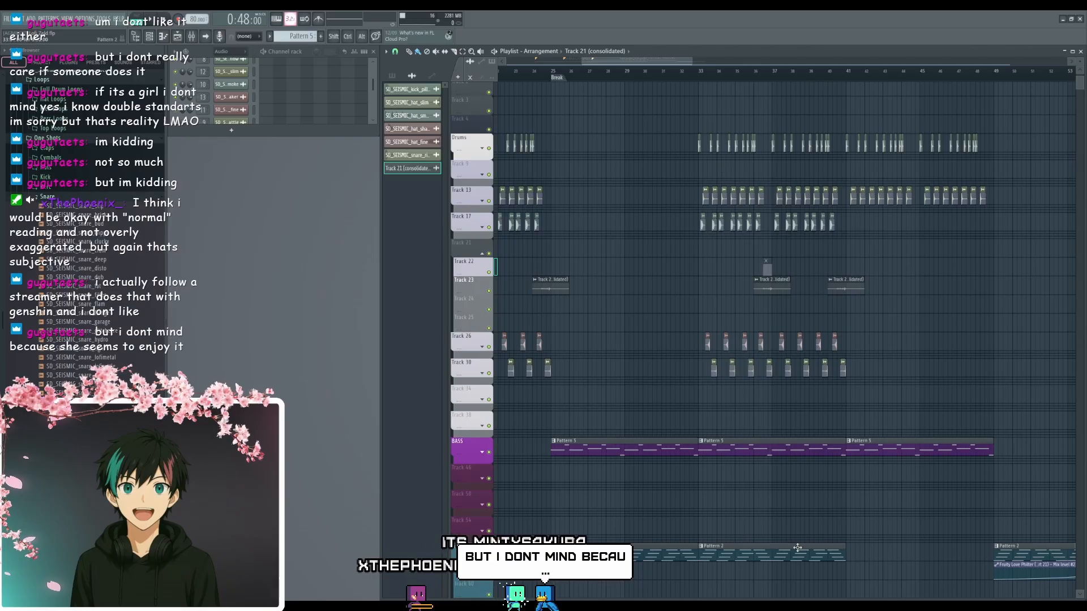
{"action": "left_click_drag", "start_coordinate": [797, 547], "coordinate": [622, 522]}
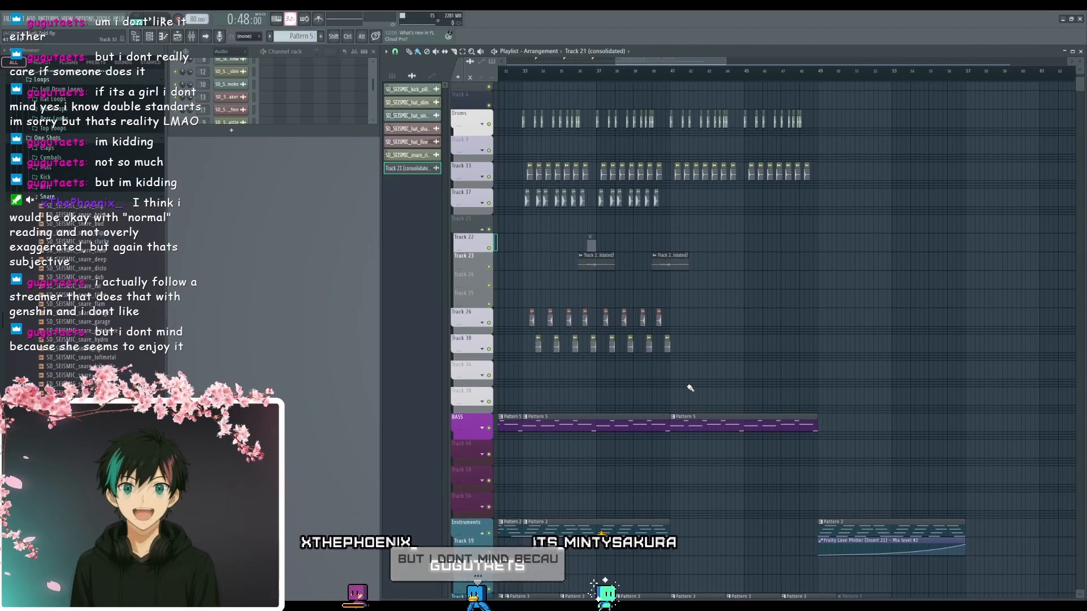
{"action": "left_click_drag", "start_coordinate": [690, 388], "coordinate": [662, 268]}
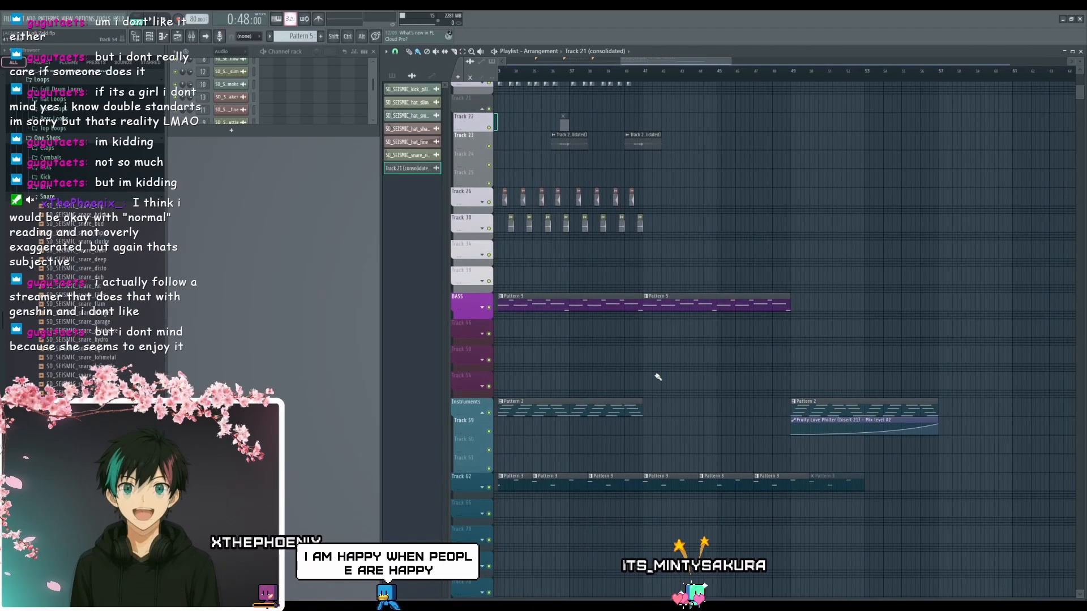
{"action": "left_click_drag", "start_coordinate": [665, 376], "coordinate": [702, 517]}
{"action": "left_click_drag", "start_coordinate": [702, 352], "coordinate": [720, 381]}
{"action": "left_click_drag", "start_coordinate": [730, 315], "coordinate": [669, 140]}
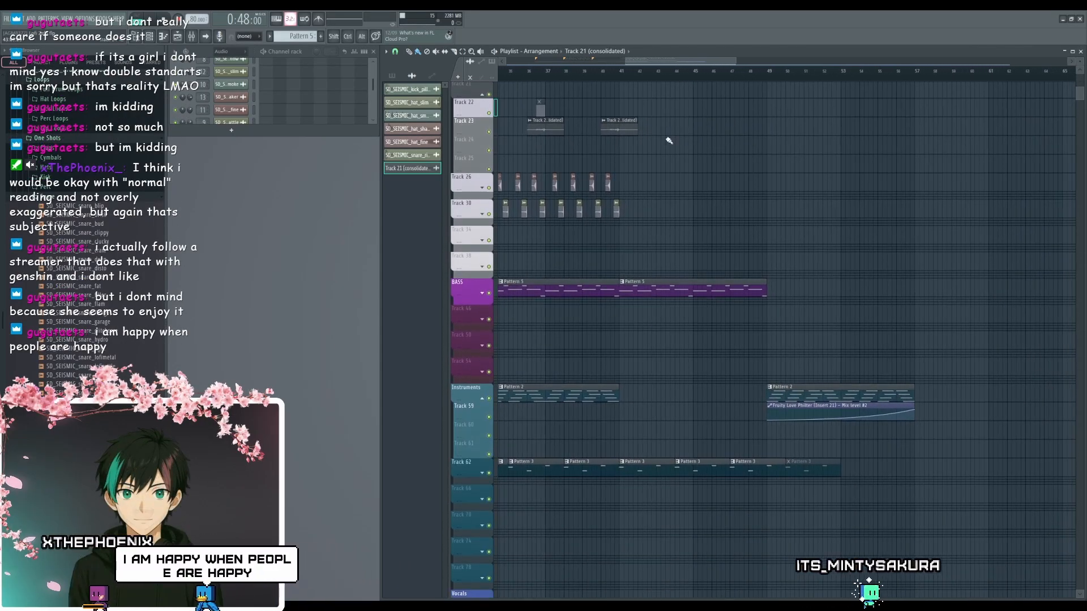
{"action": "left_click_drag", "start_coordinate": [722, 369], "coordinate": [630, 393]}
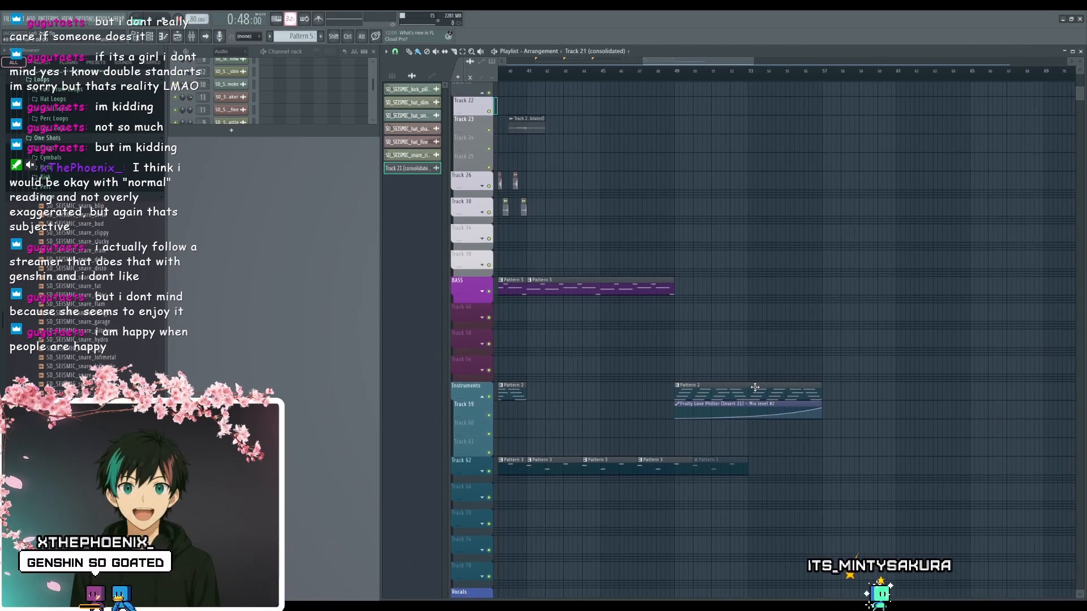
{"action": "scroll", "coordinate": [674, 342], "scroll_direction": "down", "scroll_amount": 5}
{"action": "left_click_drag", "start_coordinate": [614, 337], "coordinate": [855, 341]}
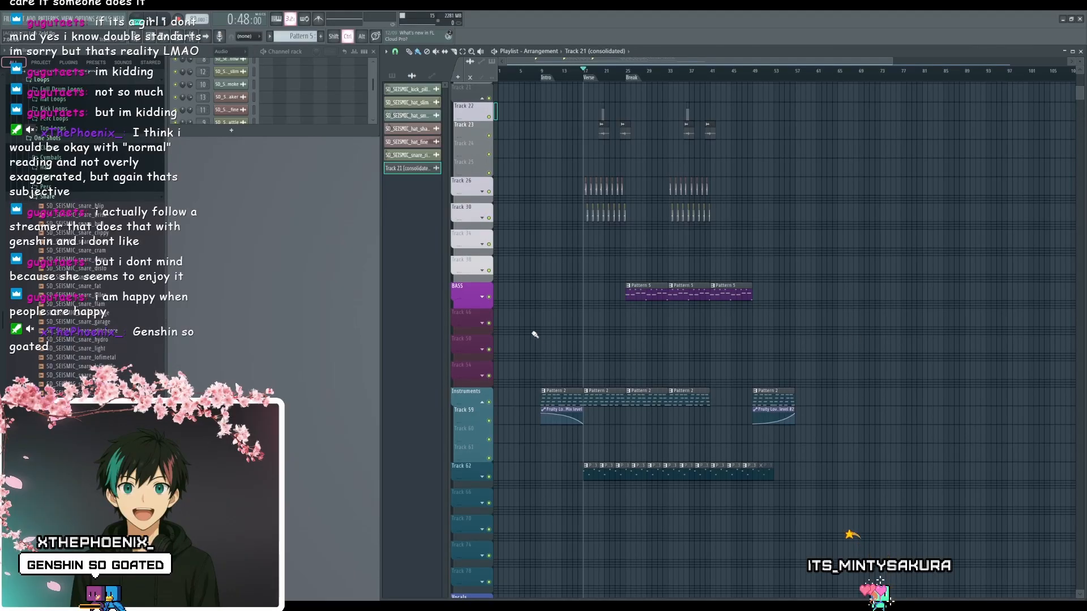
{"action": "scroll", "coordinate": [535, 334], "scroll_direction": "up", "scroll_amount": 2}
{"action": "left_click_drag", "start_coordinate": [582, 343], "coordinate": [697, 507]}
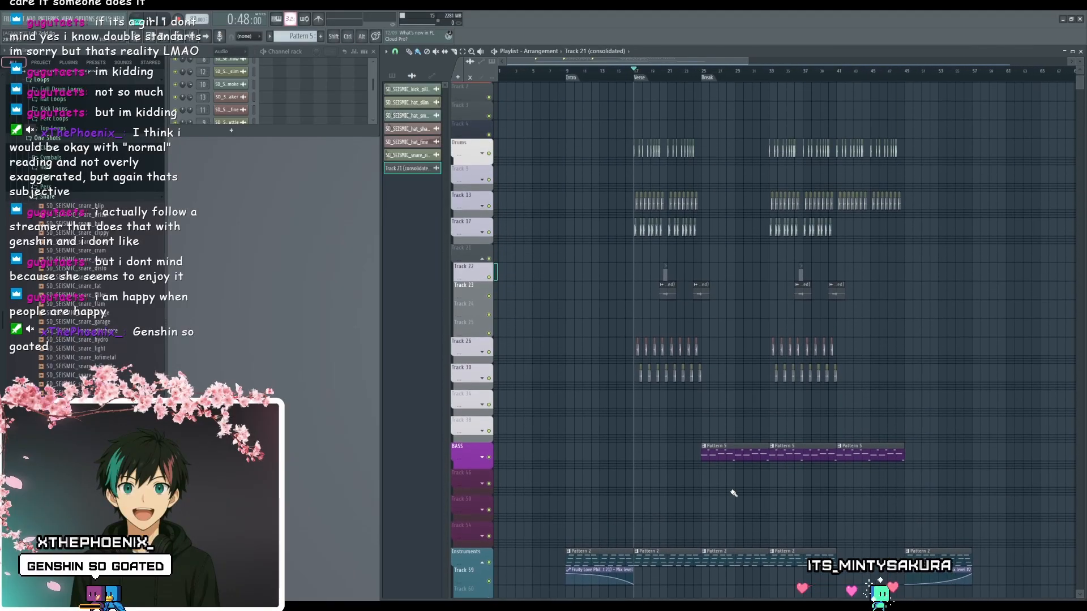
{"action": "left_click_drag", "start_coordinate": [804, 408], "coordinate": [788, 382]}
{"action": "scroll", "coordinate": [801, 320], "scroll_direction": "down", "scroll_amount": 3}
{"action": "scroll", "coordinate": [782, 340], "scroll_direction": "up", "scroll_amount": 2}
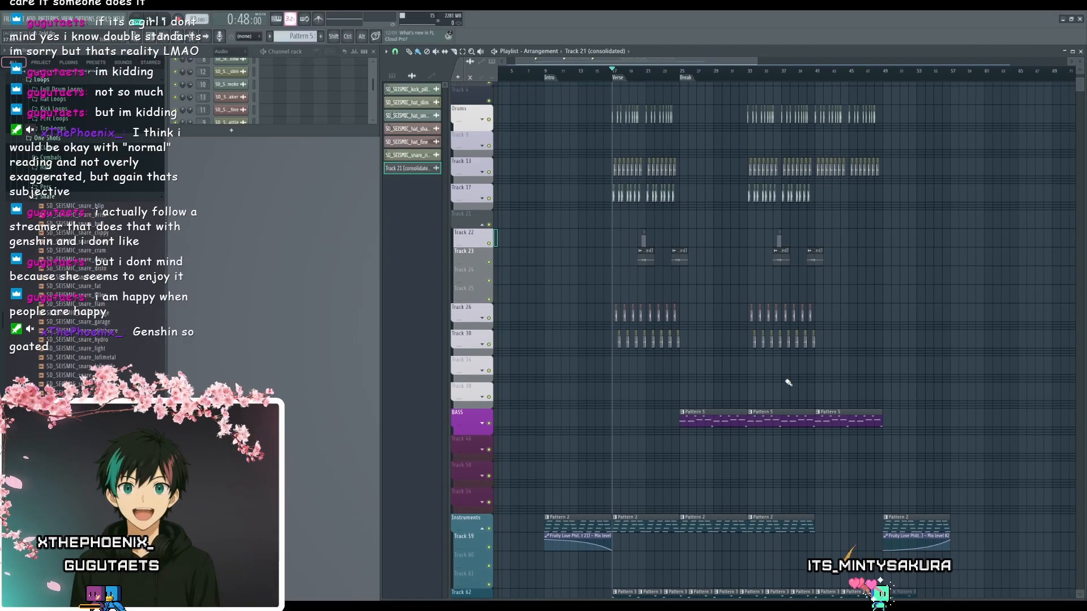
- Collapse the Snare folder, browse the Cymbals one-shots including SD_SEISMIC_cymbal_sizzleride, and collapse the One Shots folder
{"action": "left_click", "coordinate": [63, 199]}
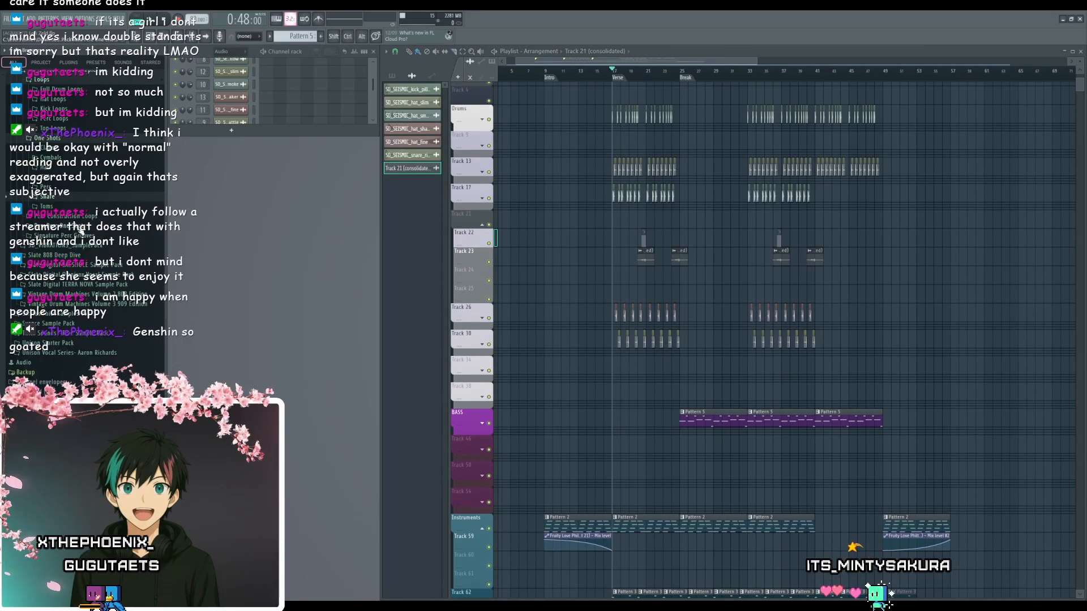
{"action": "scroll", "coordinate": [73, 273], "scroll_direction": "up", "scroll_amount": 5}
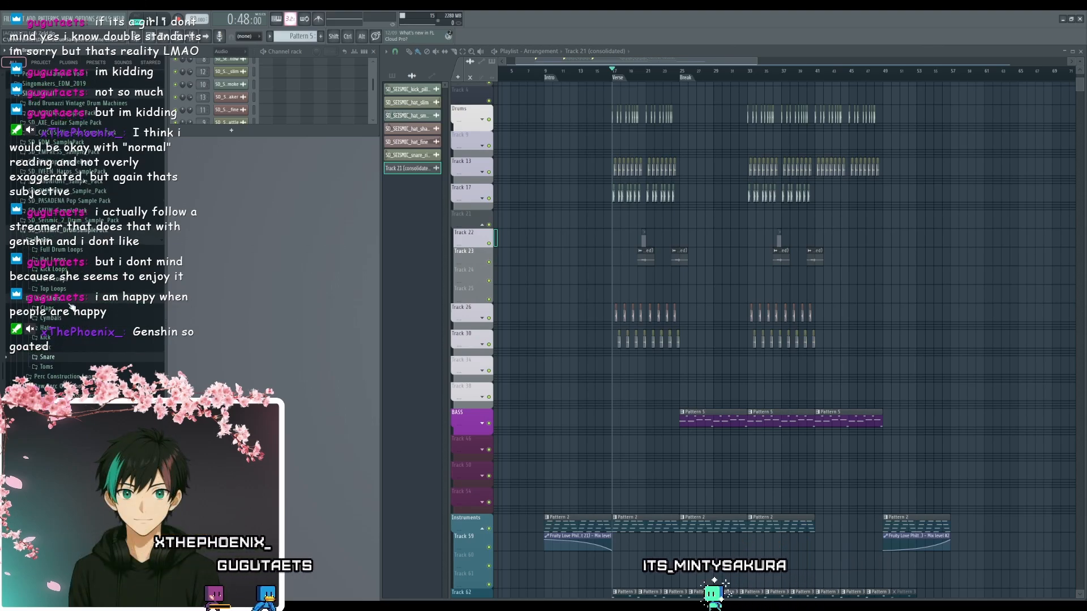
{"action": "left_click", "coordinate": [74, 320]}
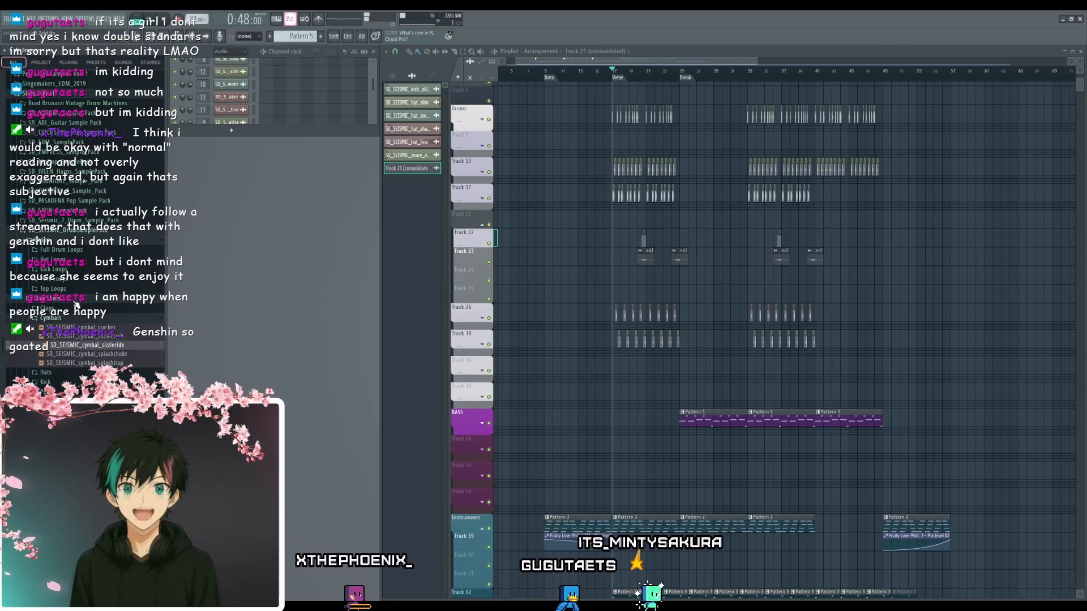
{"action": "left_click", "coordinate": [75, 304]}
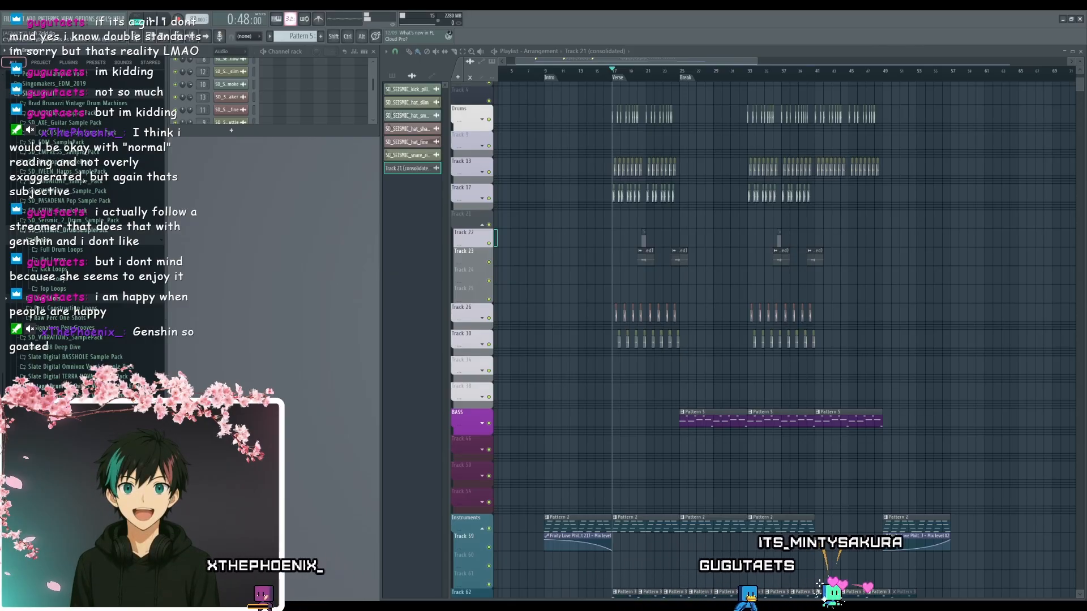
{"action": "left_click_drag", "start_coordinate": [678, 447], "coordinate": [693, 277]}
{"action": "left_click_drag", "start_coordinate": [659, 382], "coordinate": [653, 458]}
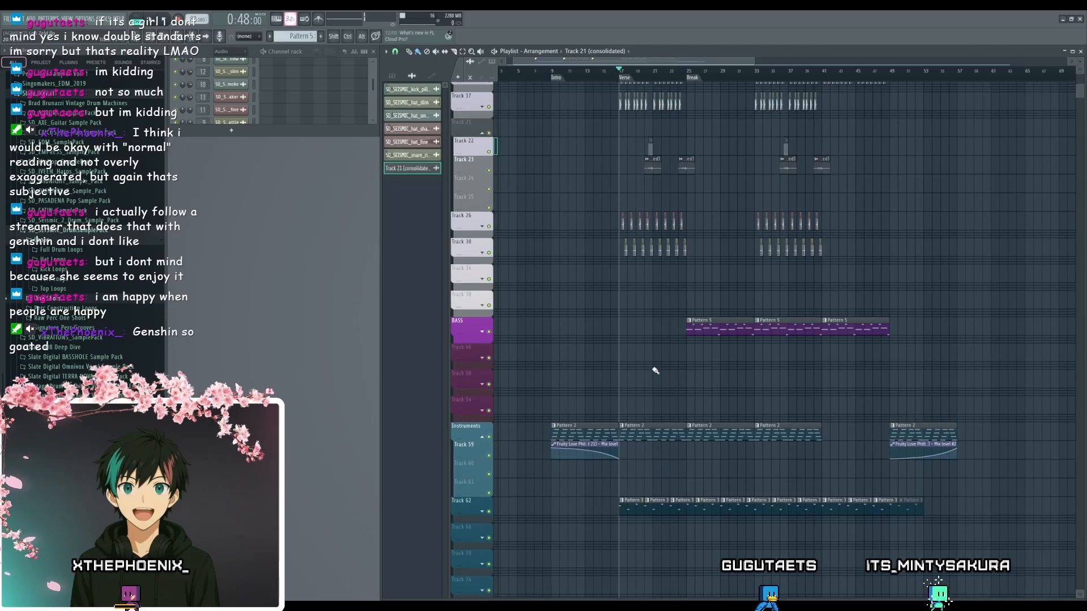
{"action": "left_click_drag", "start_coordinate": [652, 368], "coordinate": [646, 483]}
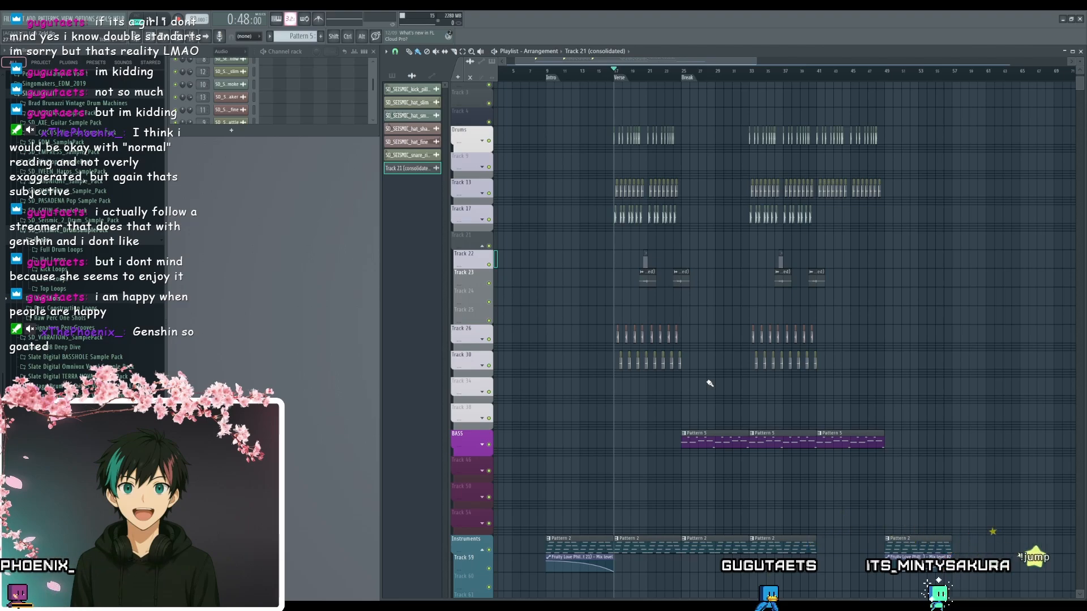
{"action": "left_click_drag", "start_coordinate": [711, 397], "coordinate": [681, 369]}
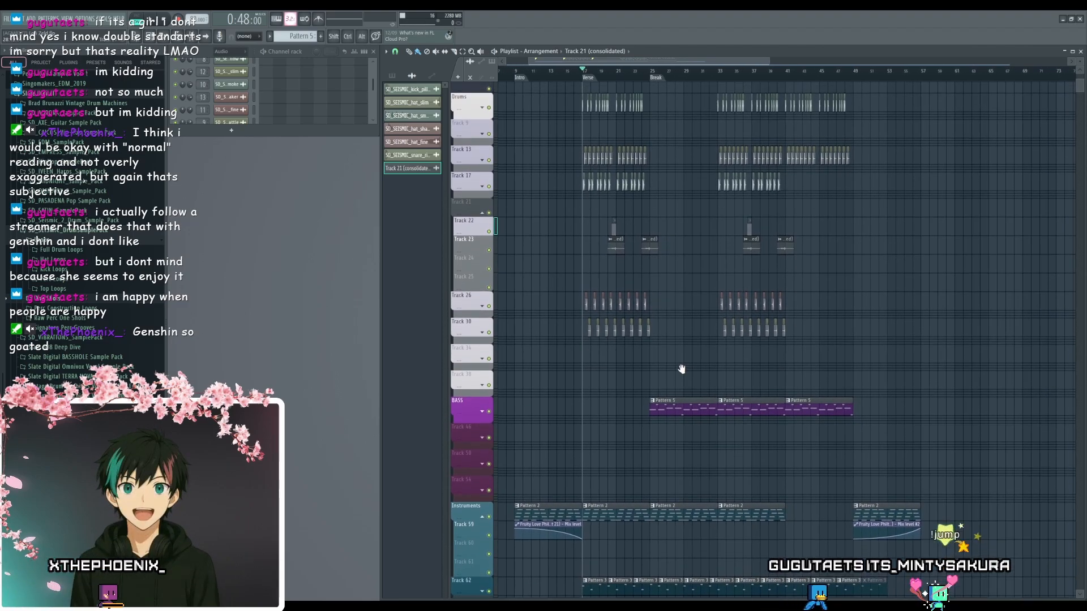
{"action": "scroll", "coordinate": [681, 369], "scroll_direction": "down", "scroll_amount": 3}
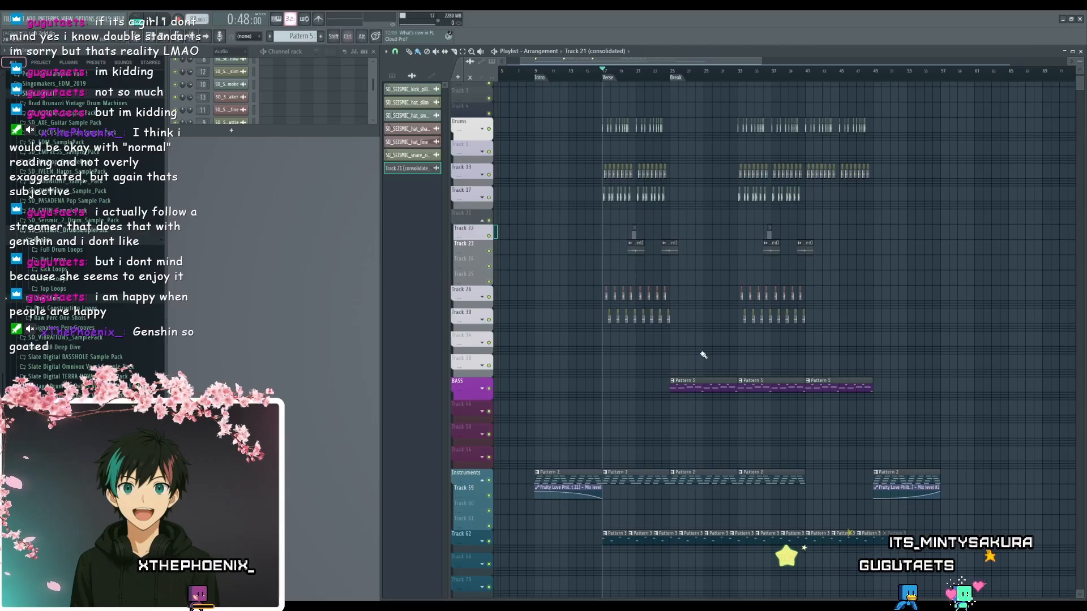